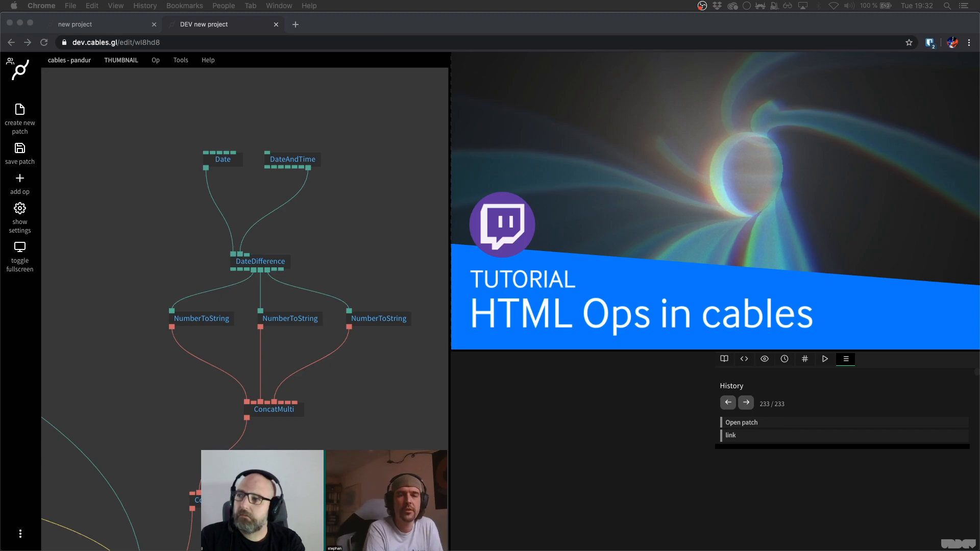
key(ctrl+Up)
key(ctrl+Up)
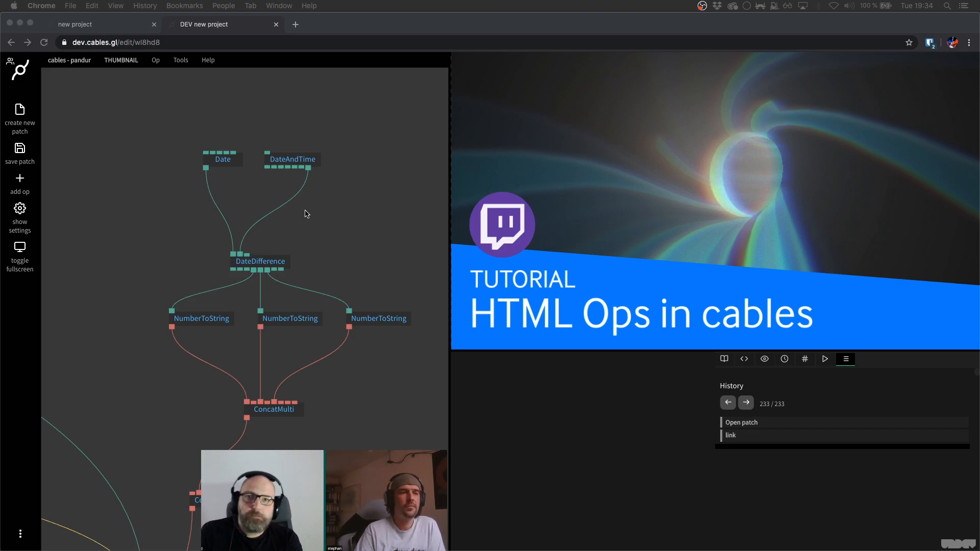
- Switch to the cables.gl "new project" patch, delete all its ops, and save the emptied patch
click(113, 27)
click(220, 235)
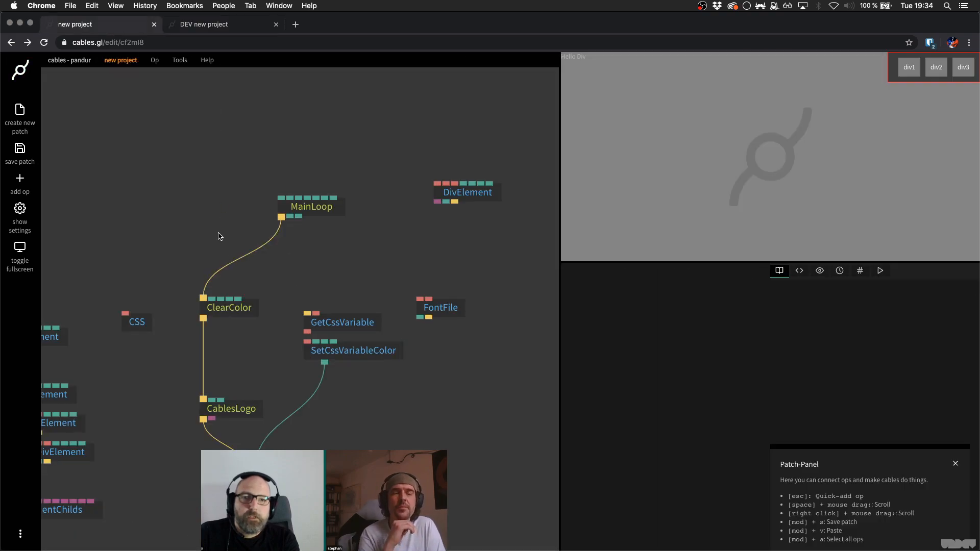
key(super+a)
key(Delete)
key(super+s)
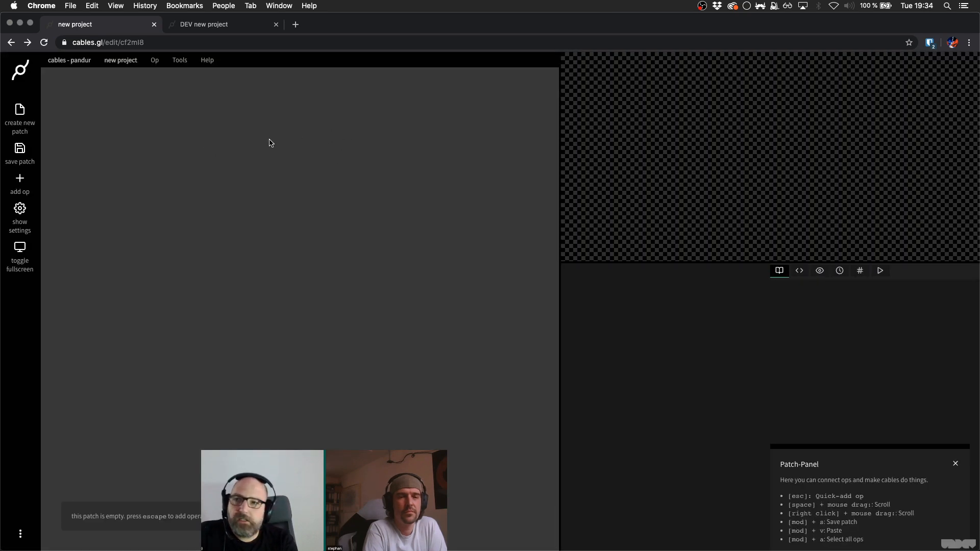
- Add a DivElement op to the empty patch and place it near the upper middle of the patch area
drag(285, 112, 247, 124)
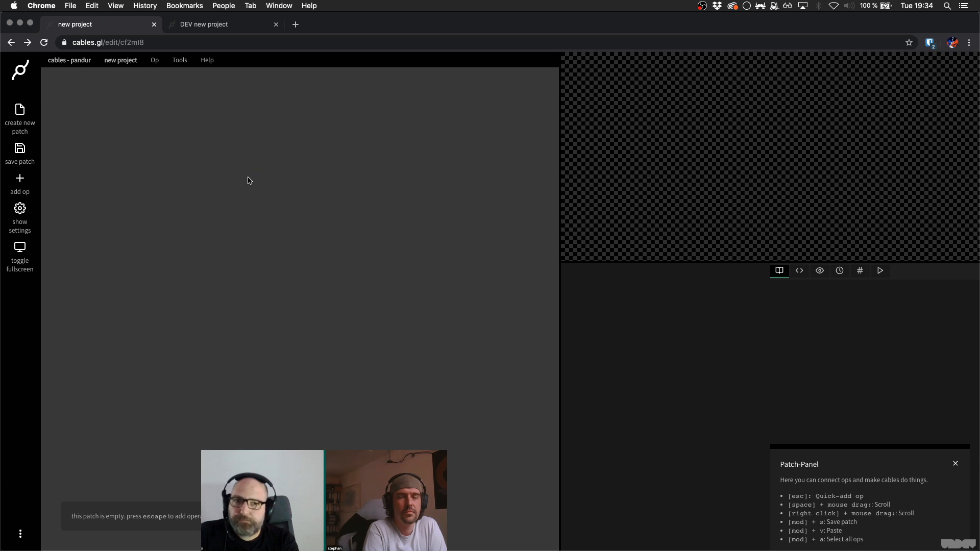
key(Escape)
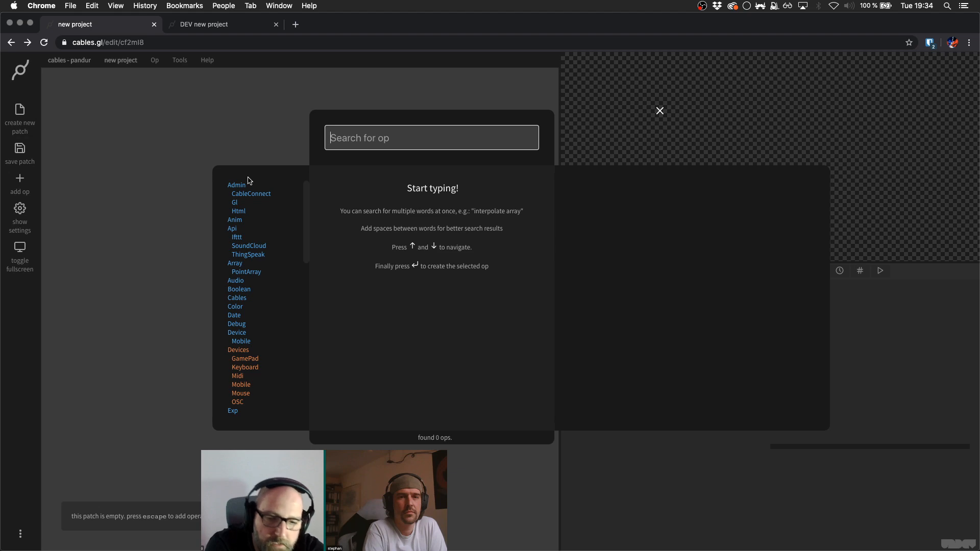
text(div)
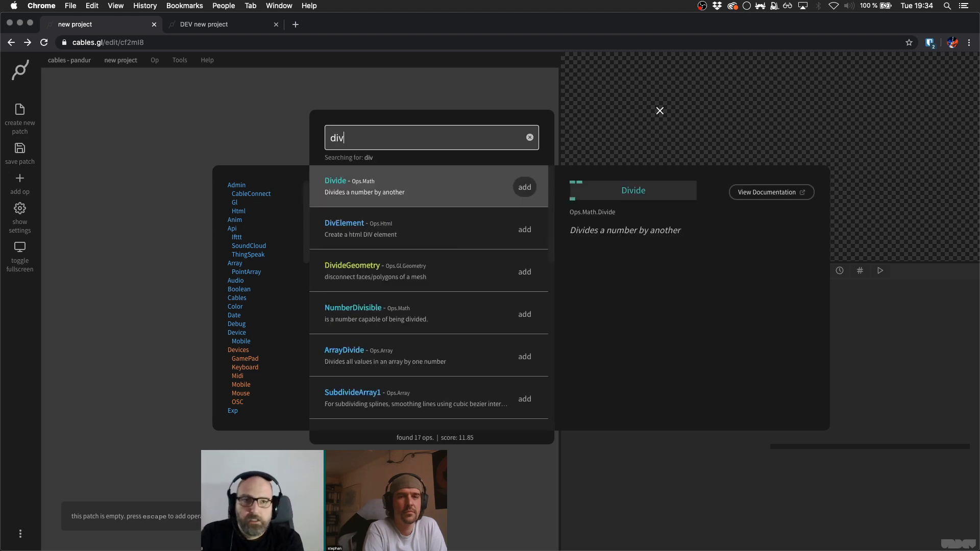
key(Down)
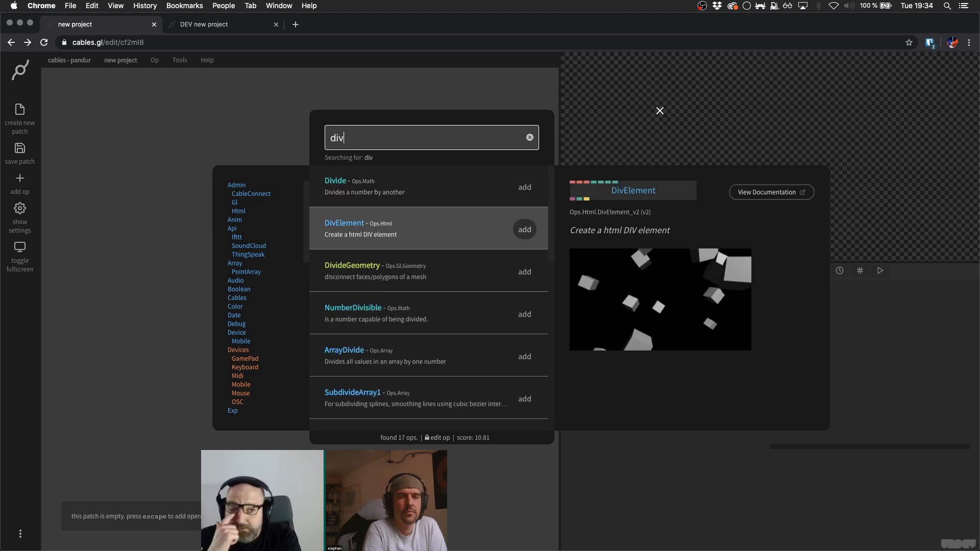
key(Return)
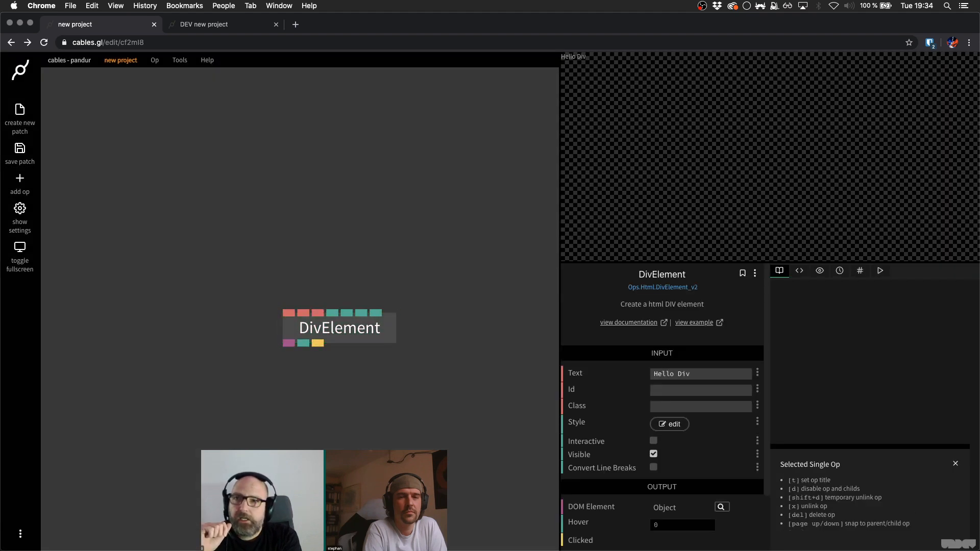
drag(370, 321, 336, 195)
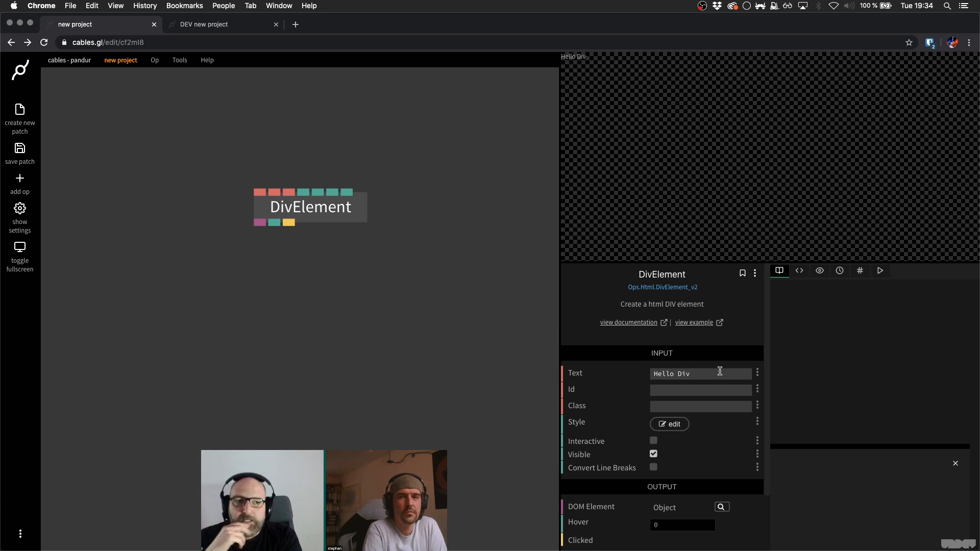
drag(334, 213, 380, 212)
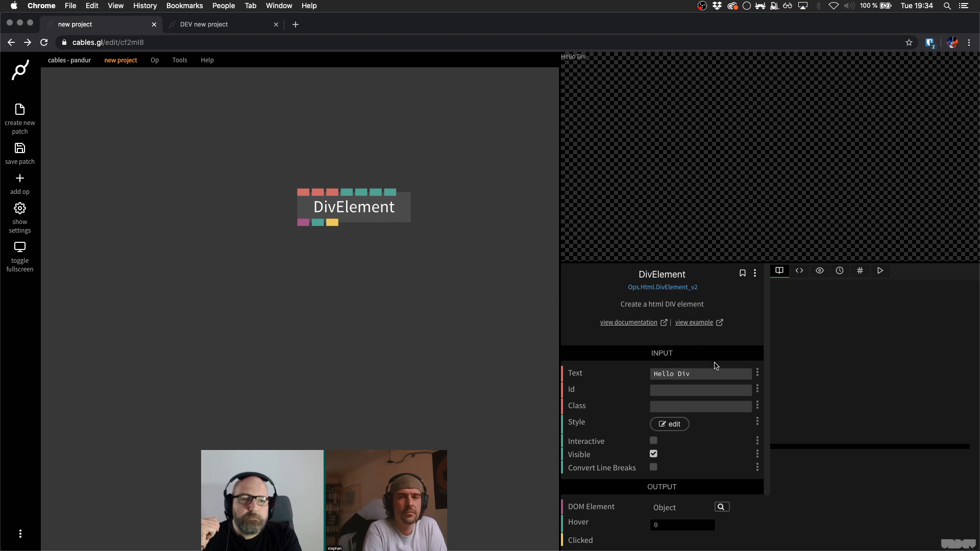
- Set the DivElement's text to "hello world!" and save the patch
triple_click(707, 376)
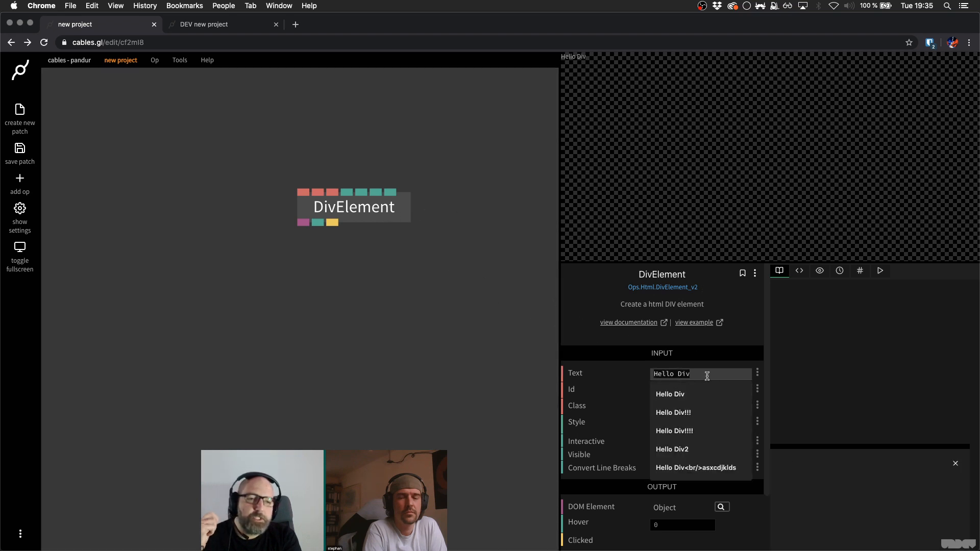
text(hello )
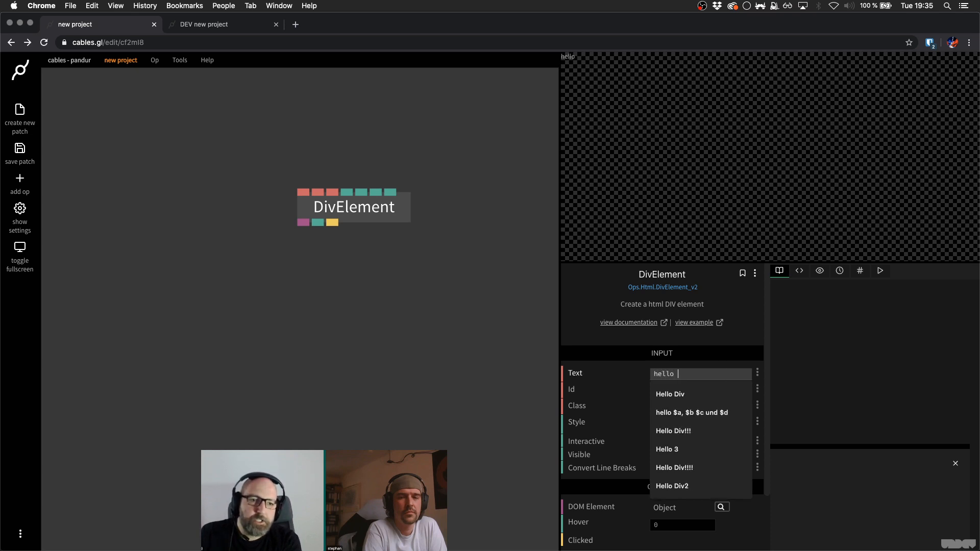
text(world!)
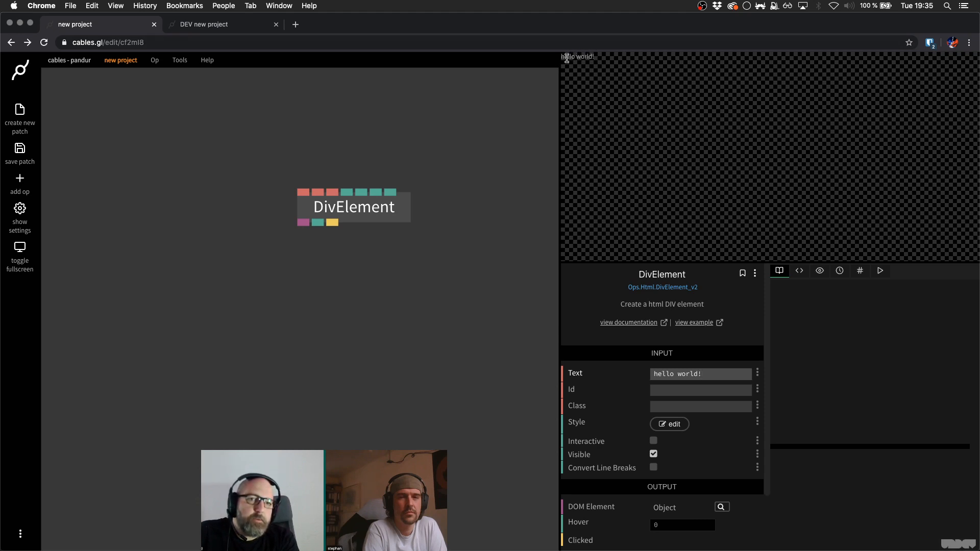
click(492, 154)
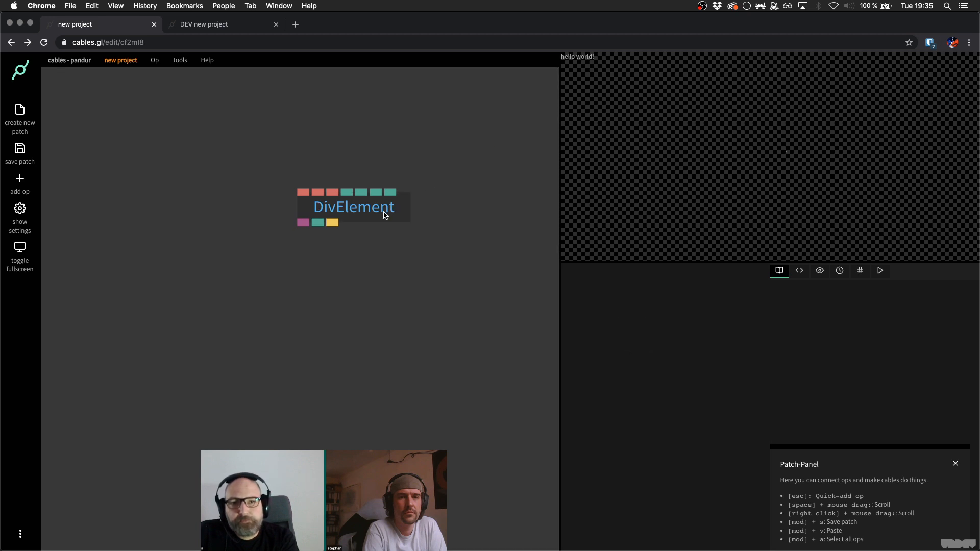
key(super+s)
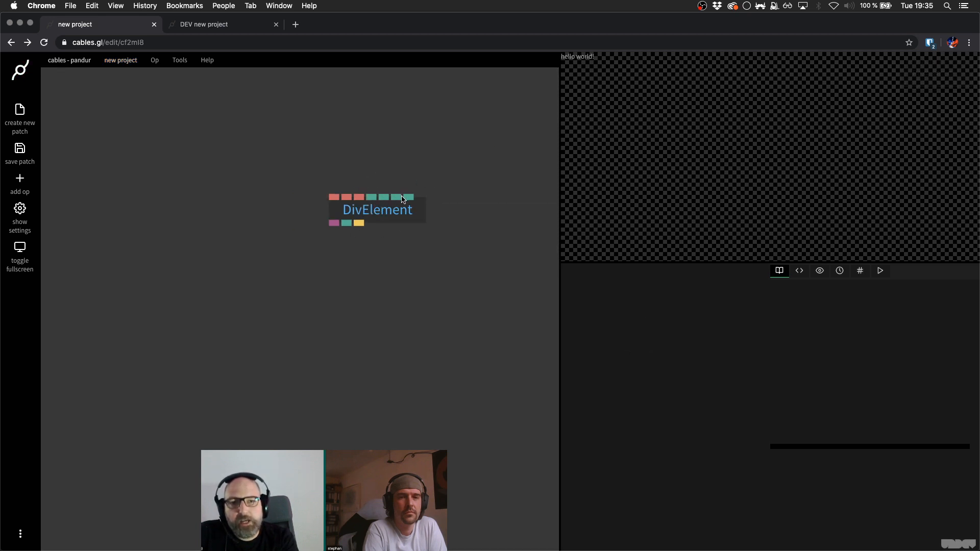
- Add a MainLoop op and place it above and to the left of the DivElement
click(404, 199)
scroll(217, 147, down, 5)
scroll(262, 156, up, 8)
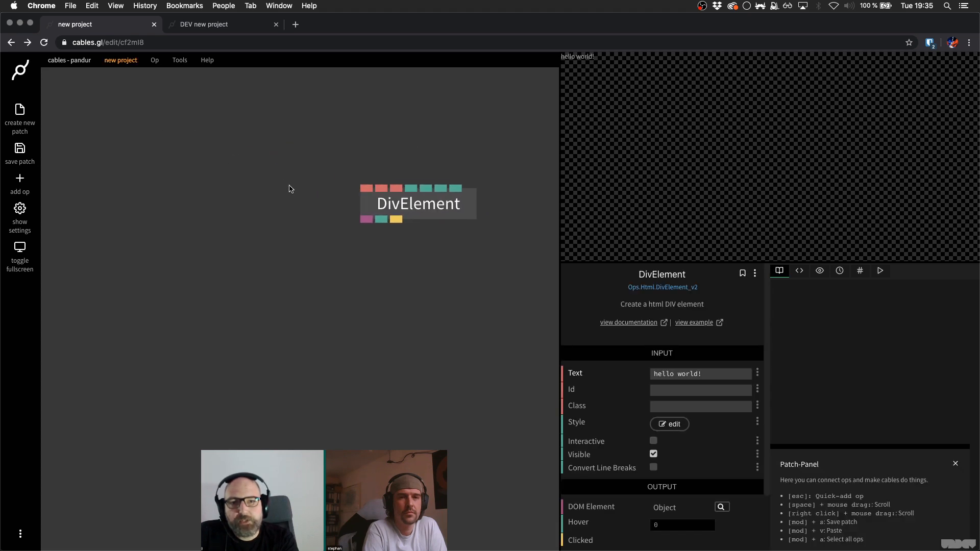
double_click(190, 139)
text(maink)
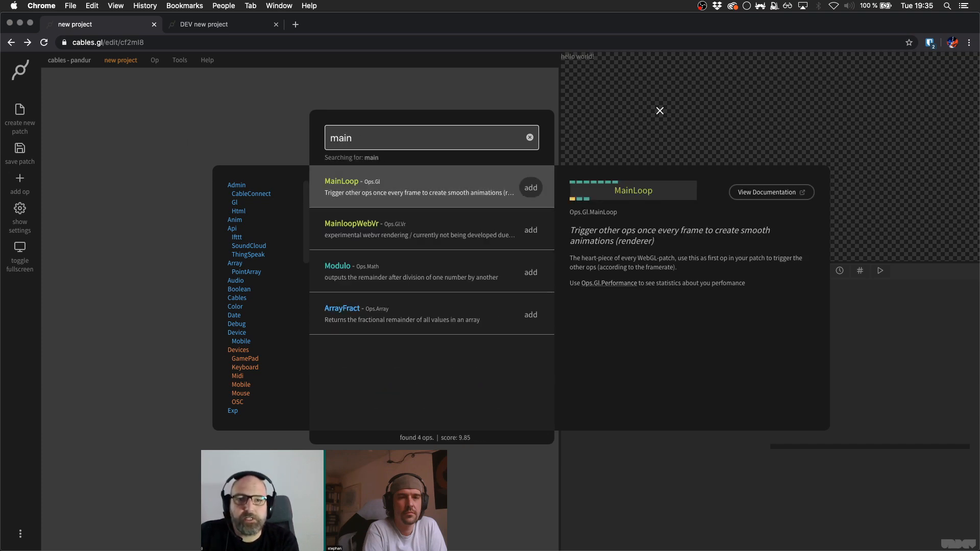
key(Return)
drag(262, 181, 263, 106)
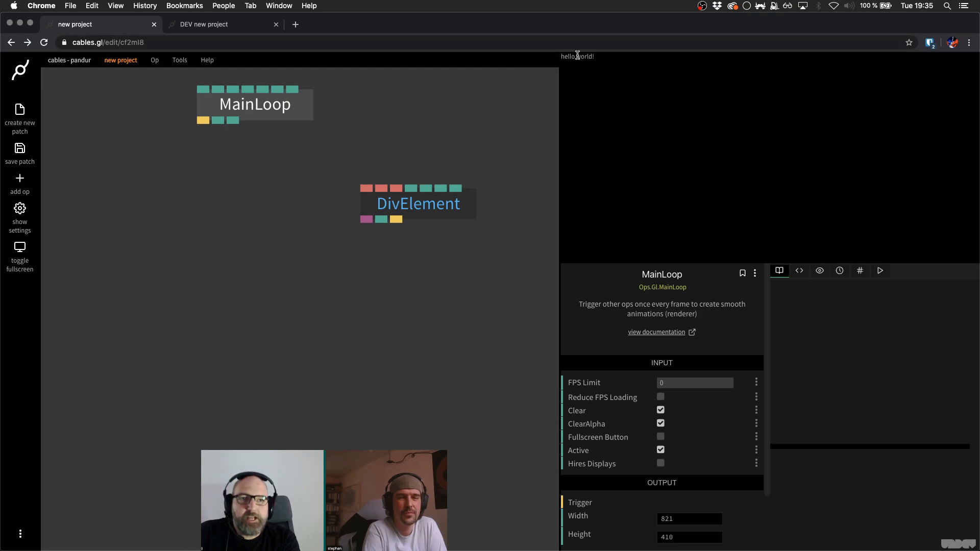
- Add a ClearColor op below MainLoop, linked to MainLoop's trigger output
drag(203, 120, 203, 276)
text(clear)
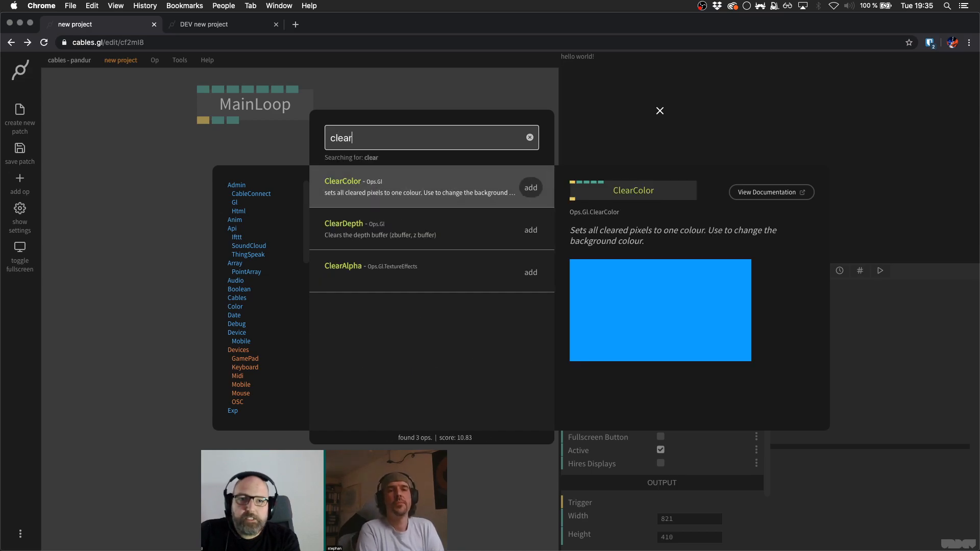
key(Return)
- Set the ClearColor background to dark orange 912700 and save the patch
click(608, 396)
mouse_move(643, 382)
mouse_down()
mouse_move(673, 381)
mouse_move(667, 371)
mouse_move(753, 412)
mouse_move(615, 369)
mouse_move(685, 383)
mouse_move(648, 393)
mouse_up()
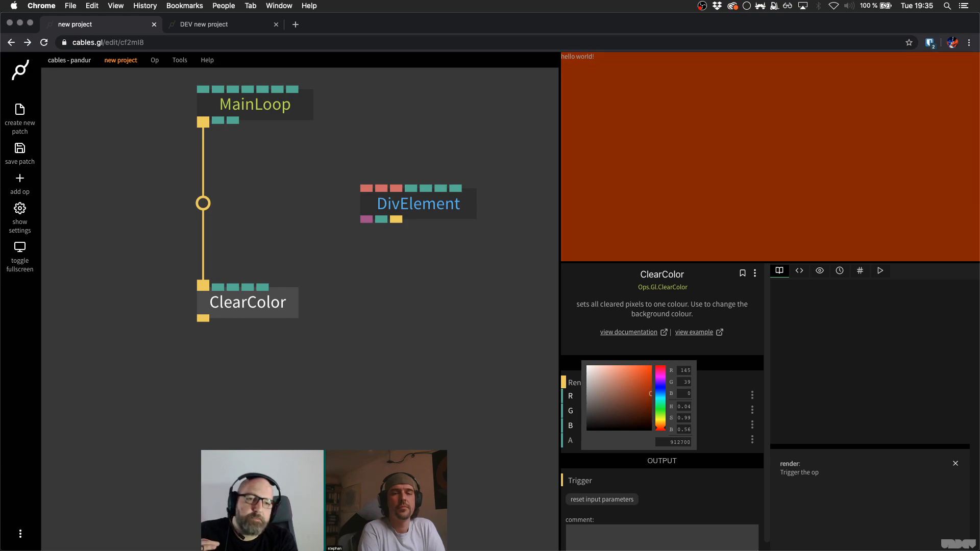
click(462, 287)
key(super+s)
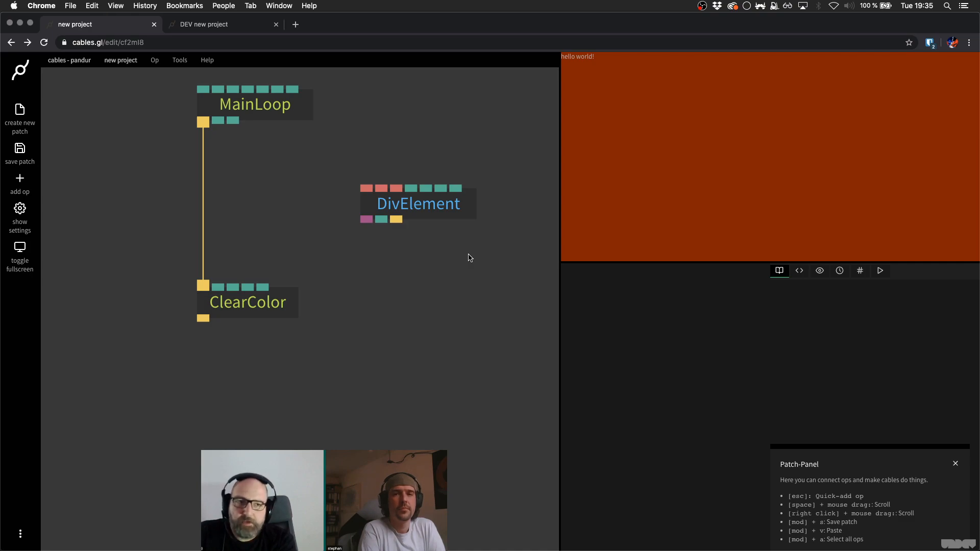
- Inspect the "hello world!" div and the glcanvas element in the browser's developer tools
key(super+alt+i)
drag(665, 159, 694, 159)
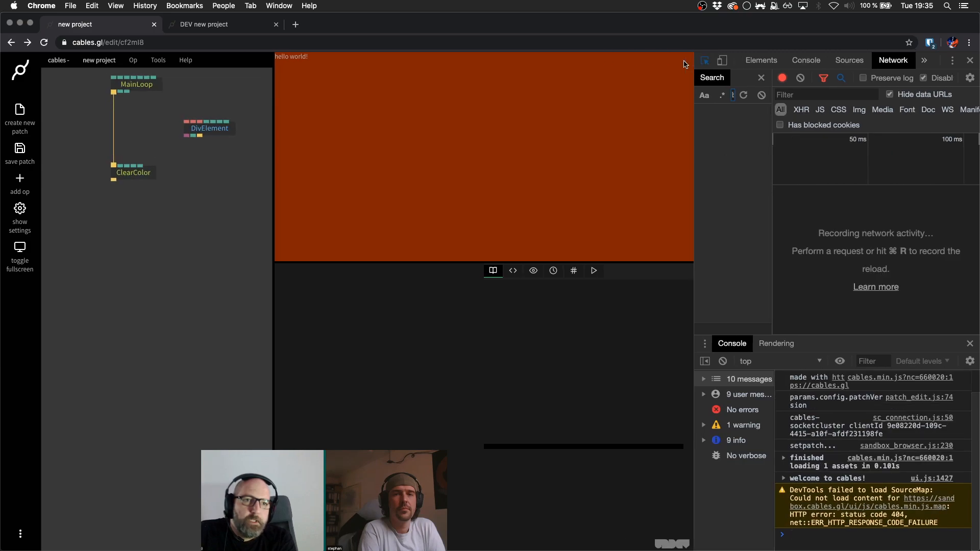
click(300, 57)
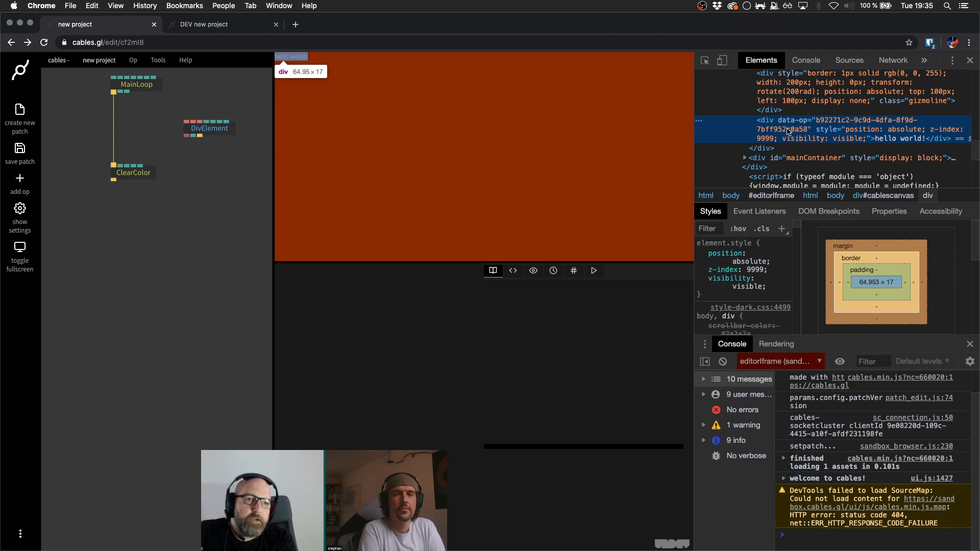
scroll(784, 131, up, 5)
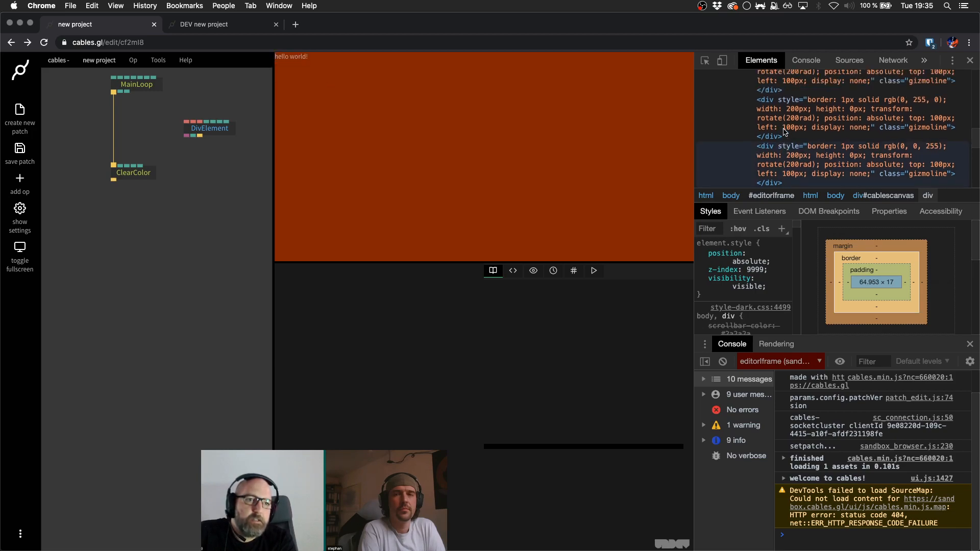
scroll(785, 131, up, 2)
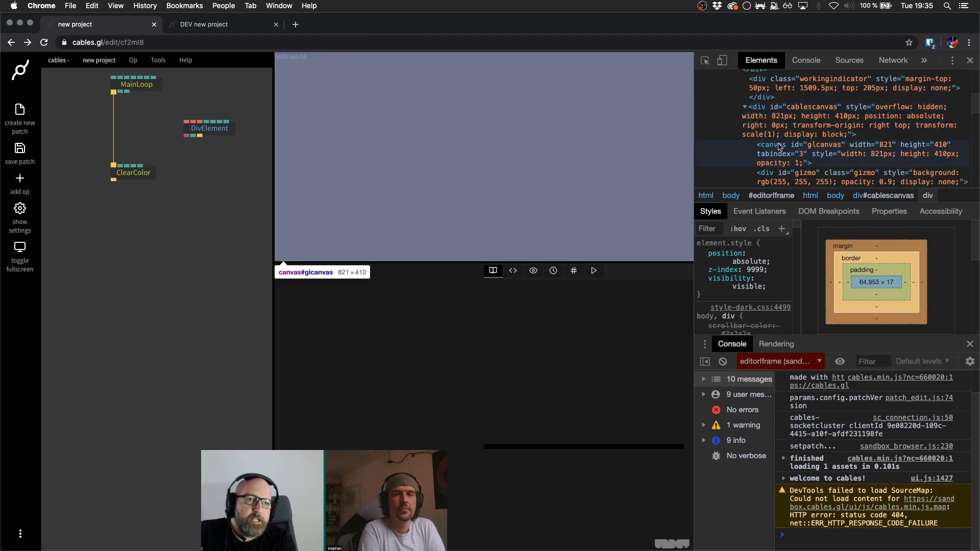
click(970, 61)
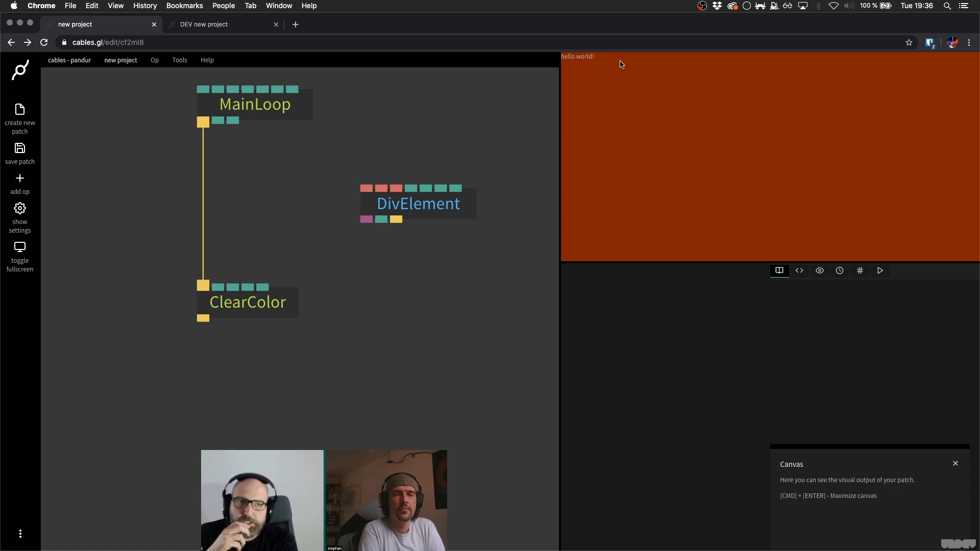
- Highlight the "hello world!" text in the rendered output as selectable HTML text
triple_click(573, 56)
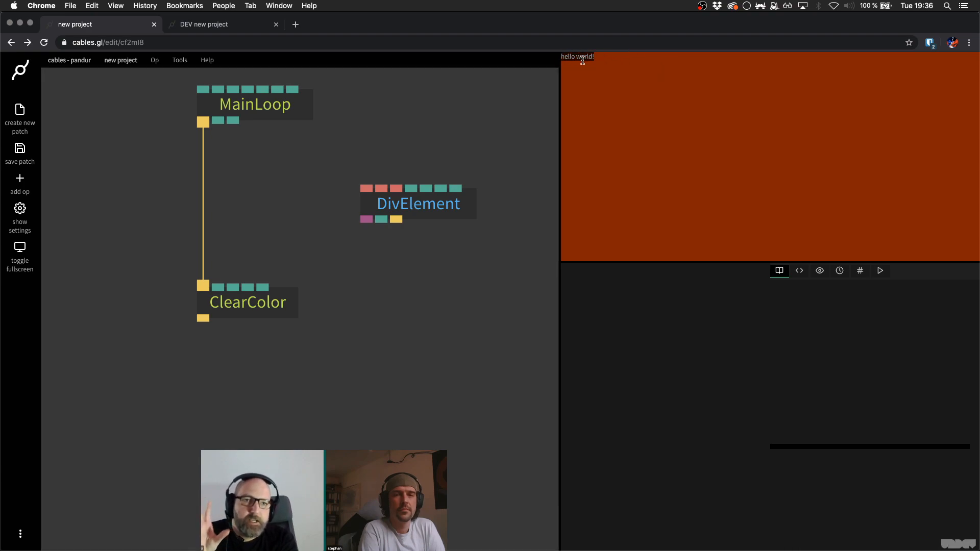
click(607, 64)
triple_click(592, 57)
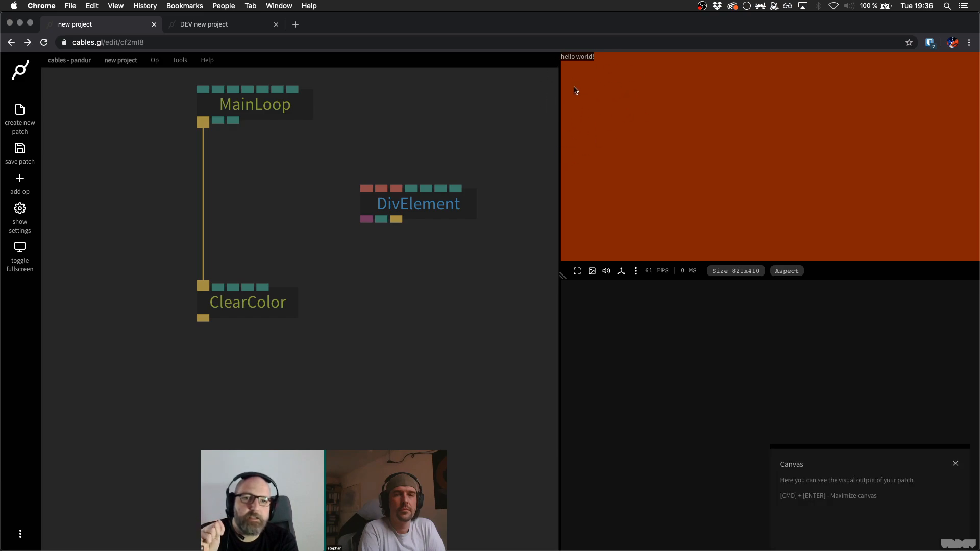
- Examine the DivElement's Text and Class parameters without changing them
click(435, 197)
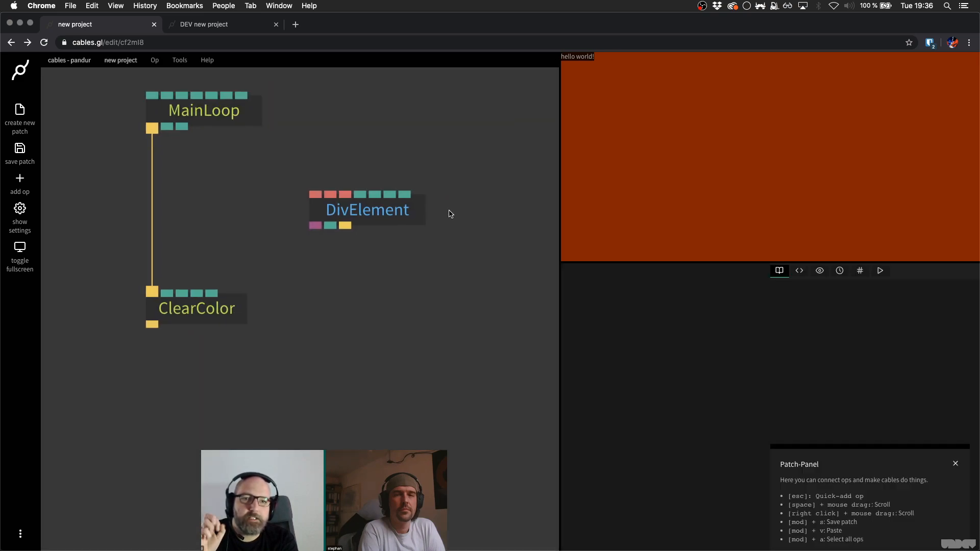
click(393, 215)
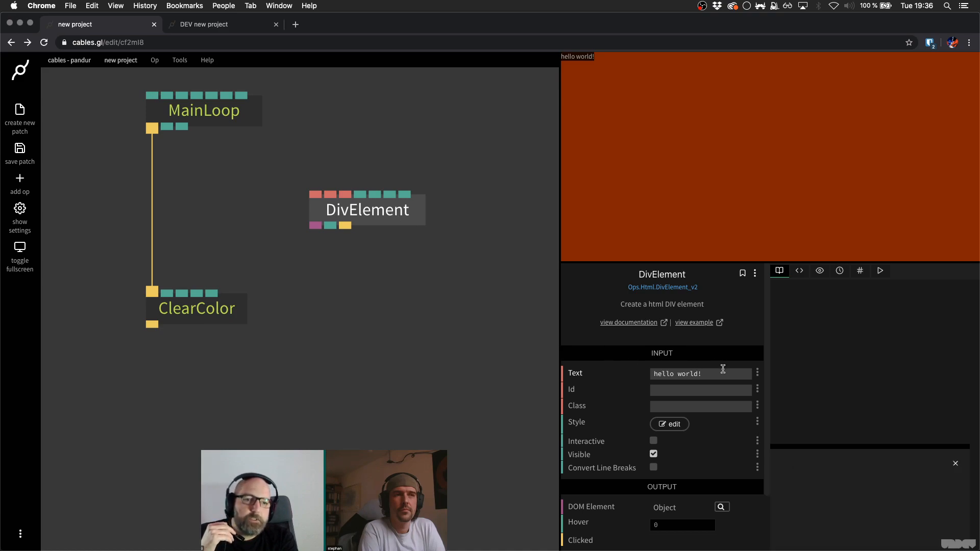
click(720, 374)
click(720, 373)
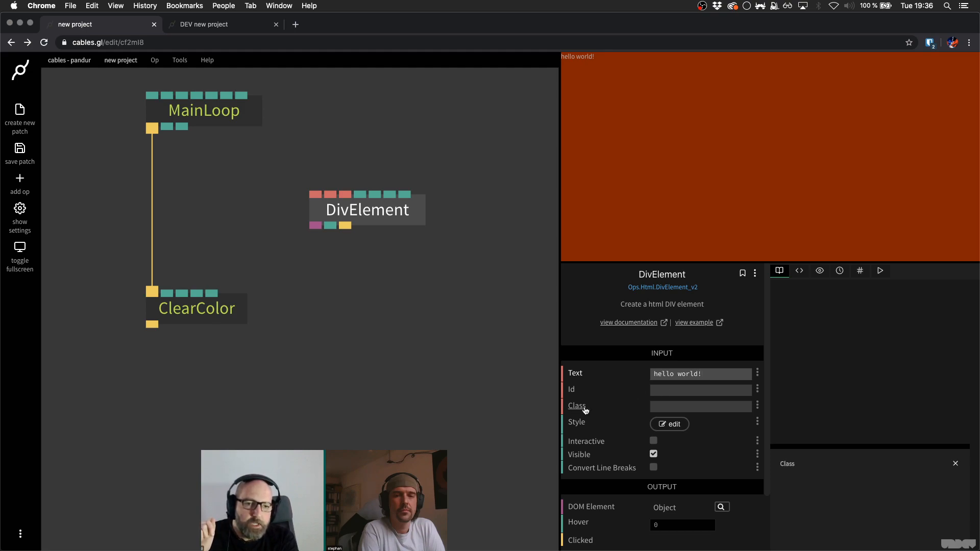
click(667, 408)
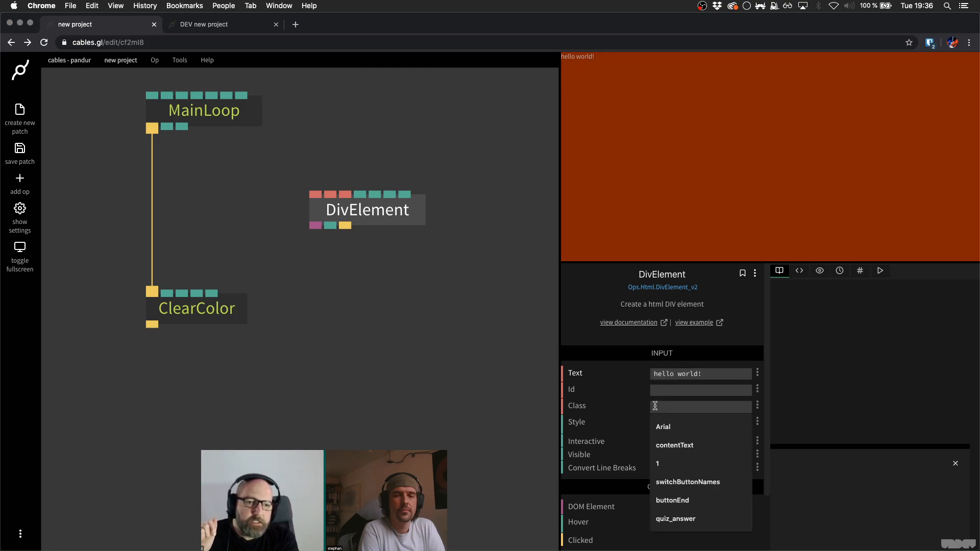
click(633, 412)
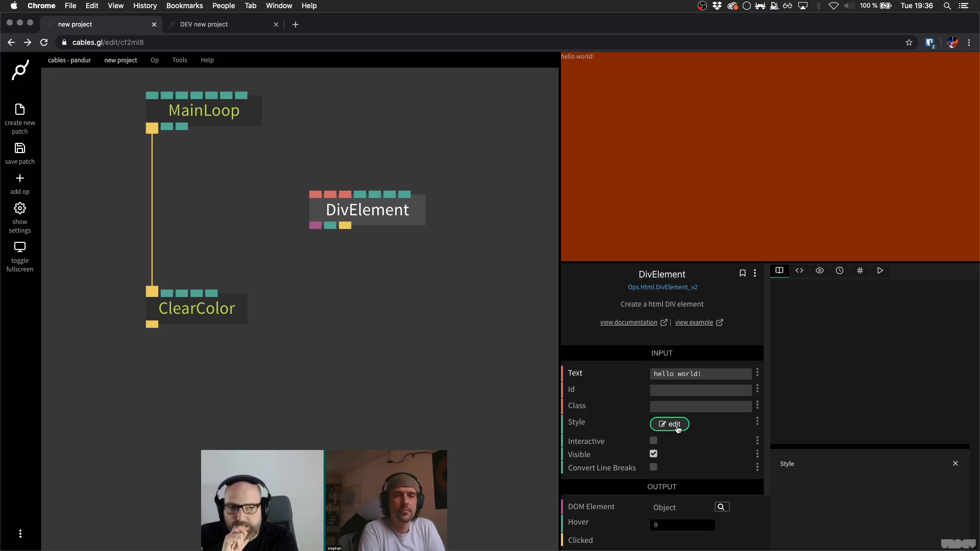
- Open the DivElement's style code and put the z-index:9999; declaration on its own line
click(670, 424)
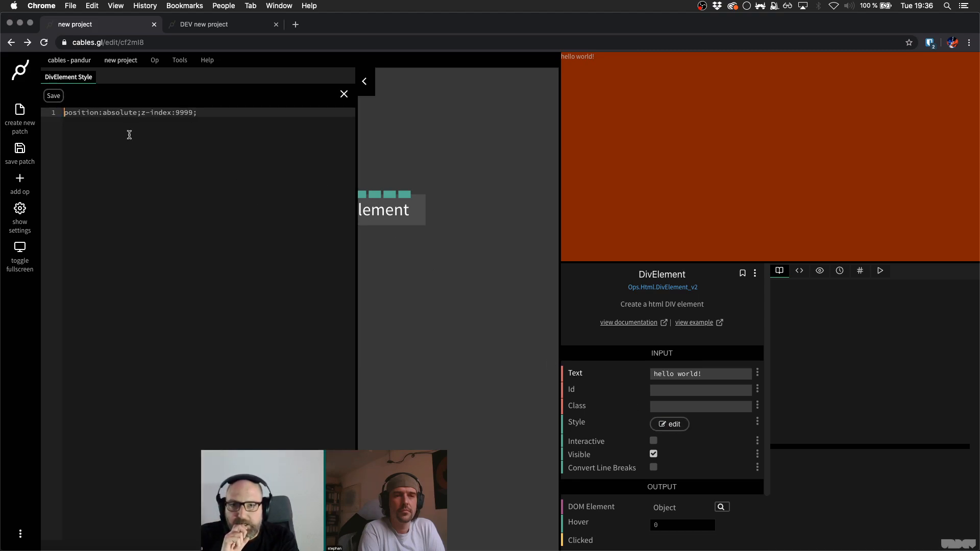
click(145, 113)
key(Return)
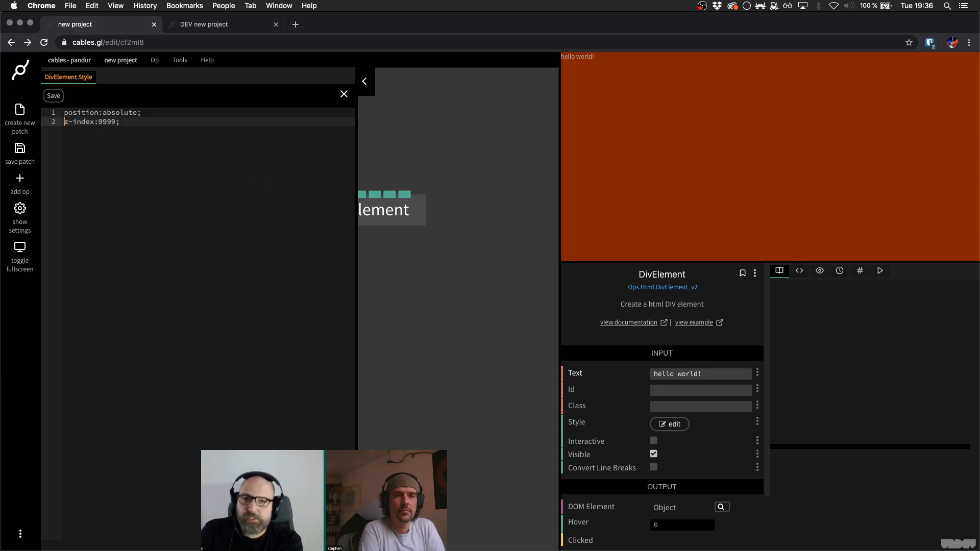
- Add blank lines below the z-index declaration, save the style code, and close its editor
key(super+s)
click(162, 148)
key(Return)
key(Return)
key(Return)
key(Return)
key(Up)
key(Up)
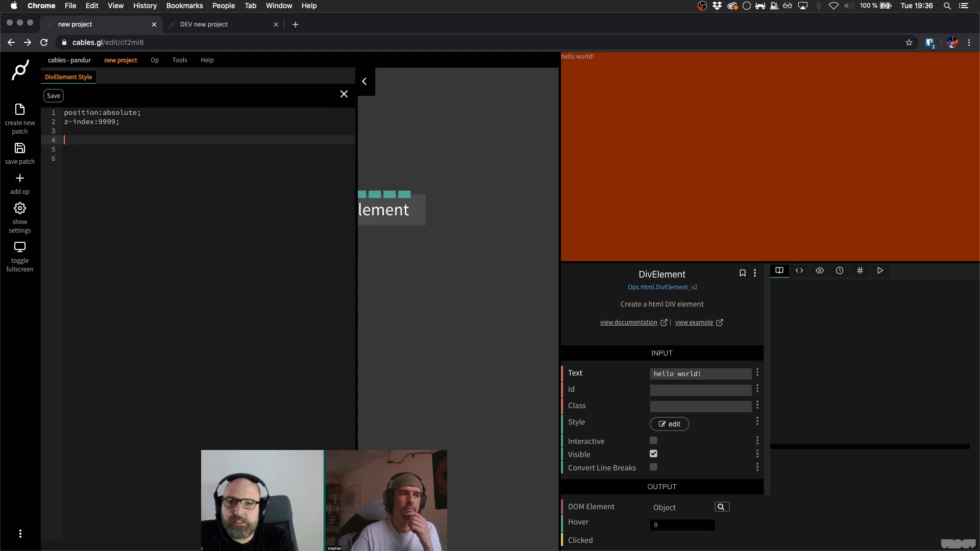
key(super+s)
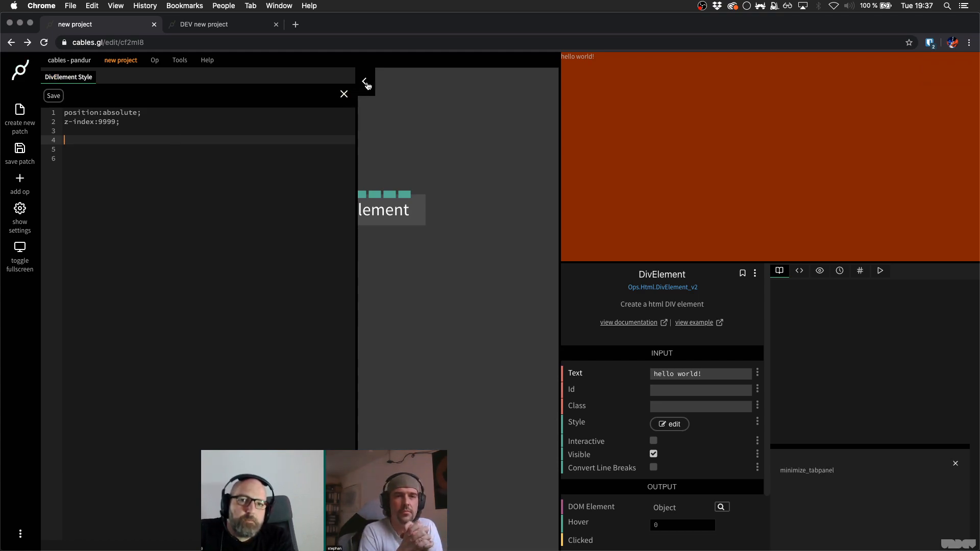
click(344, 96)
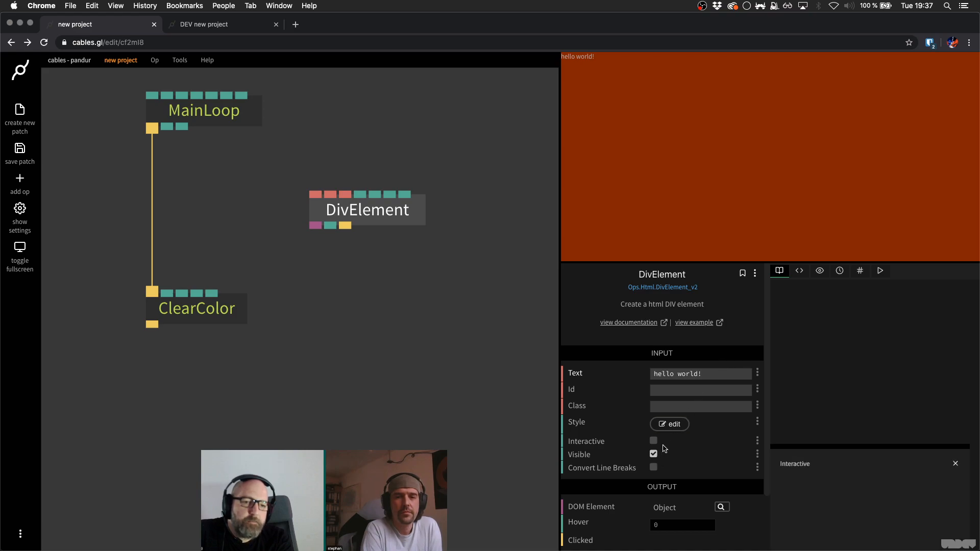
- Toggle the DivElement's Visible option off and on several times, ending with it enabled
click(656, 455)
click(657, 456)
click(657, 456)
click(658, 456)
click(658, 456)
click(658, 456)
click(658, 456)
click(658, 455)
click(658, 456)
click(657, 456)
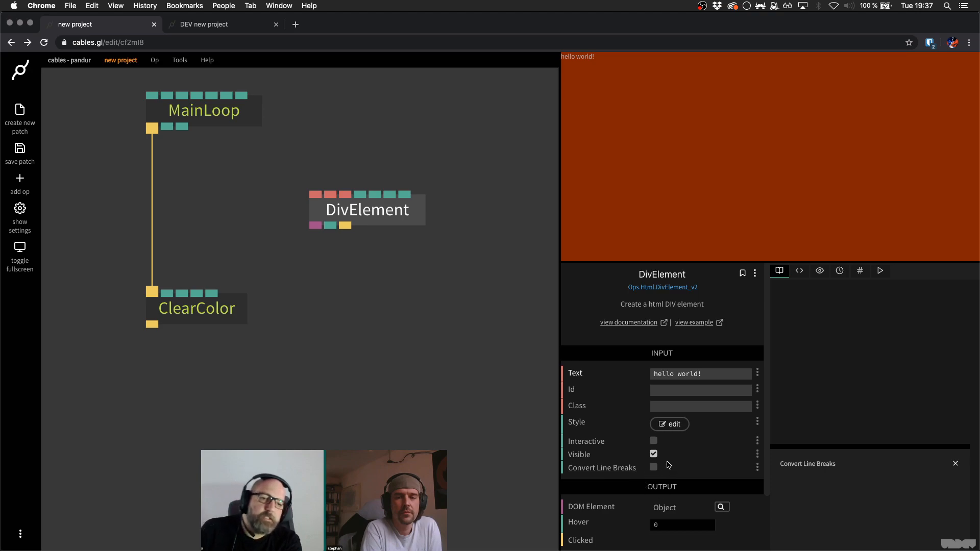
- Save the project and open the DivElement's style code, moving the op clear of the code editor
drag(397, 221, 426, 220)
click(421, 262)
key(super+s)
click(416, 212)
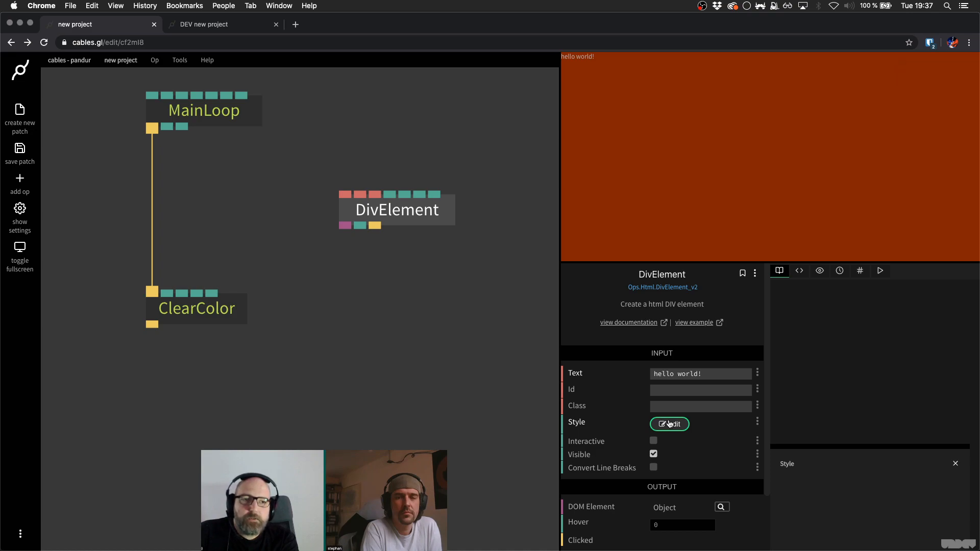
click(669, 424)
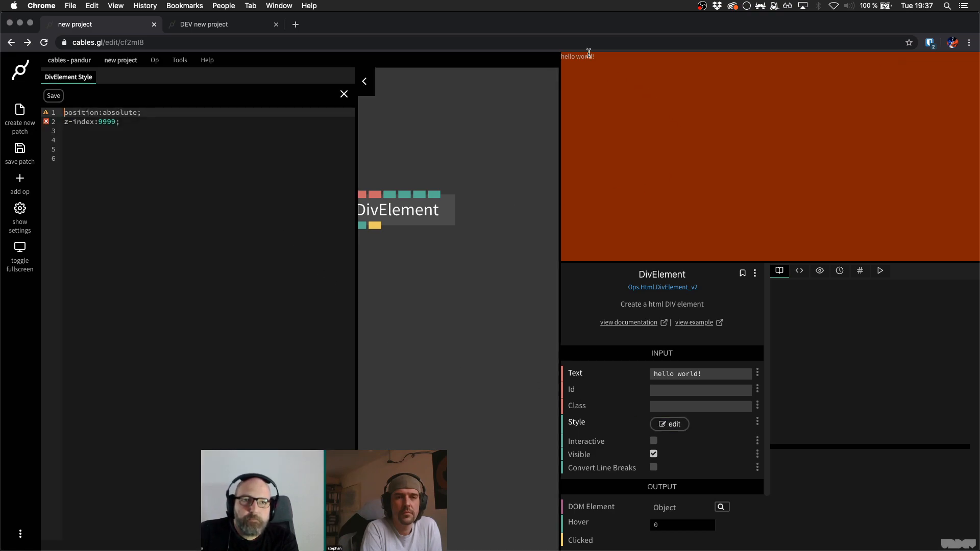
drag(469, 262, 526, 263)
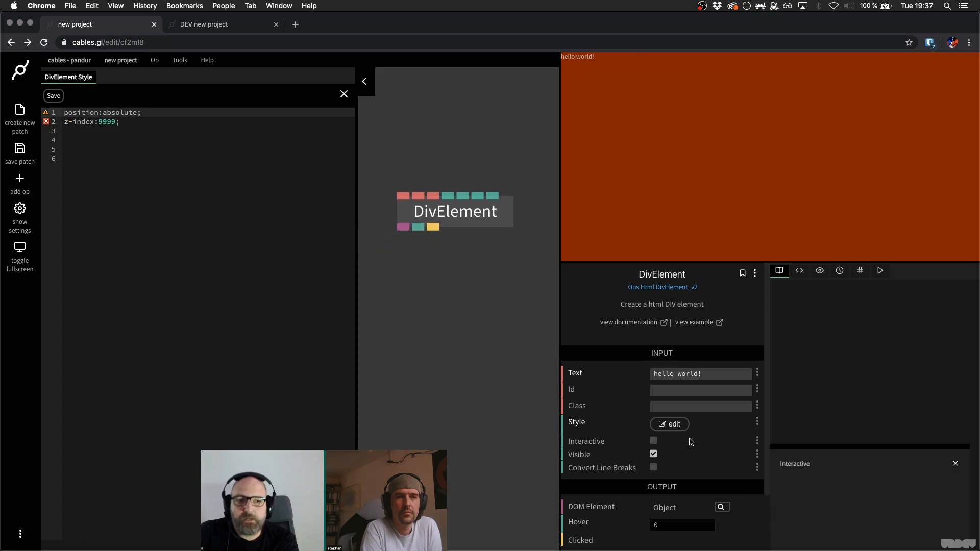
- Add a font-size:20px; declaration on line 4 of the DivElement's style code and save it
click(174, 197)
click(187, 146)
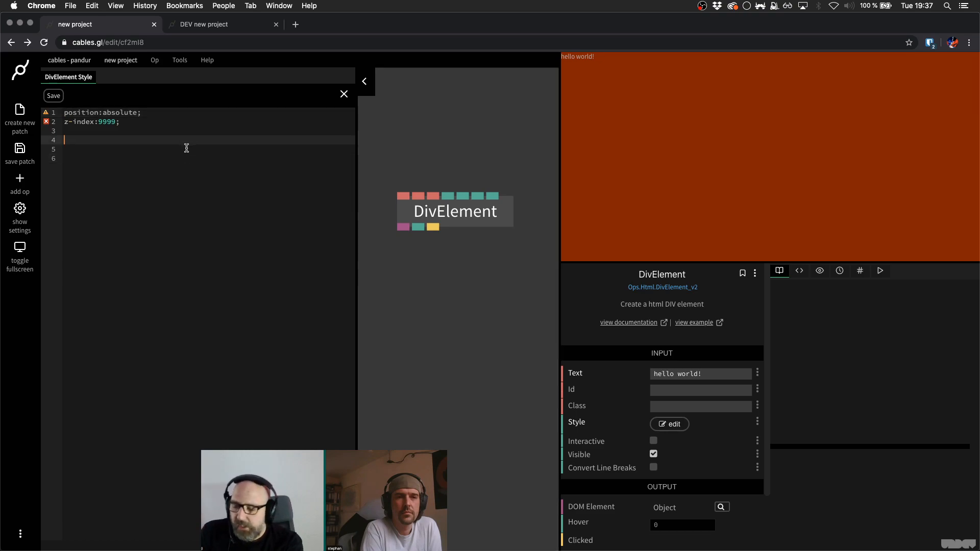
text(fon)
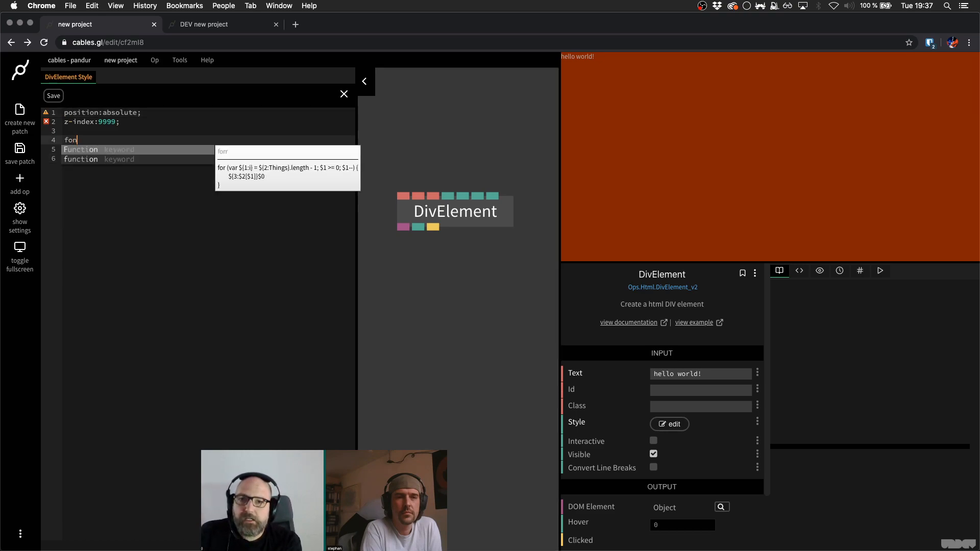
text(t-size:)
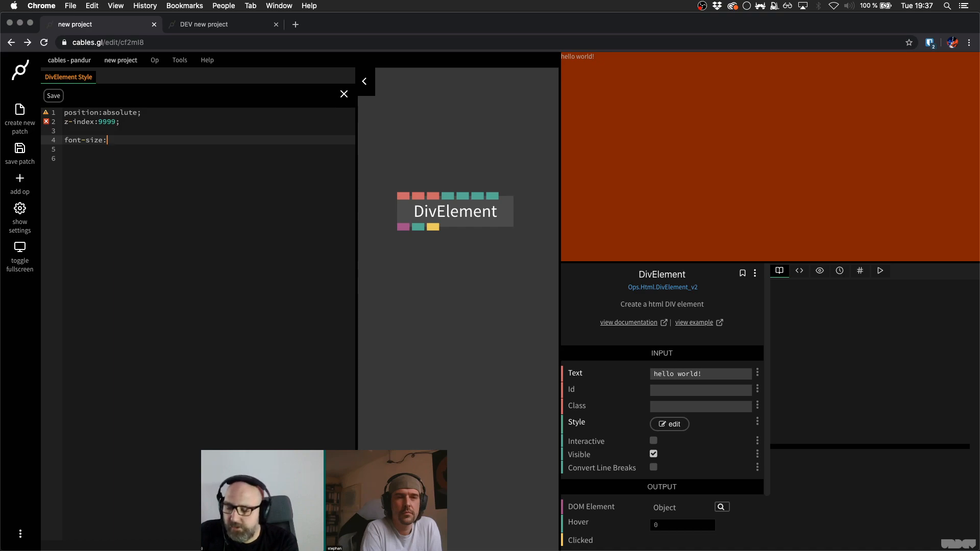
text(20px;)
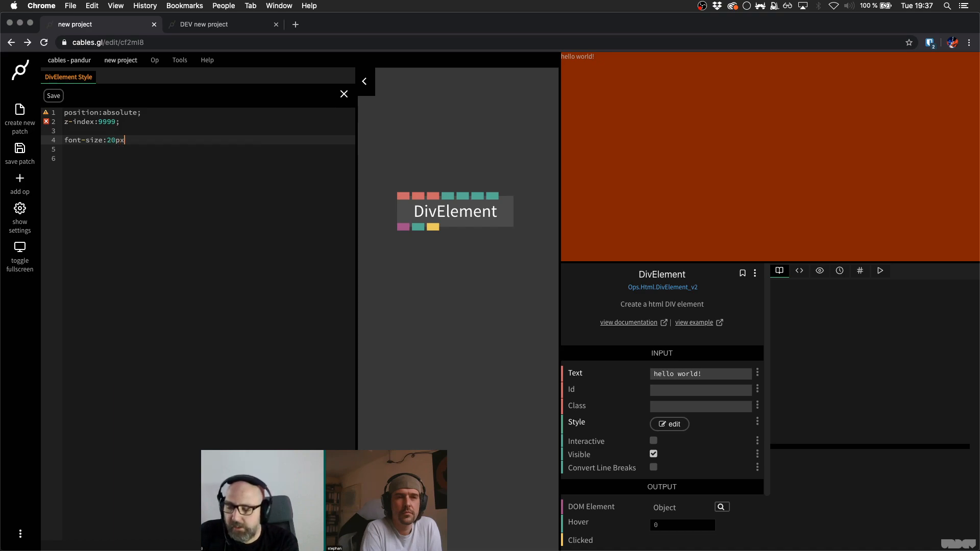
key(ctrl+s)
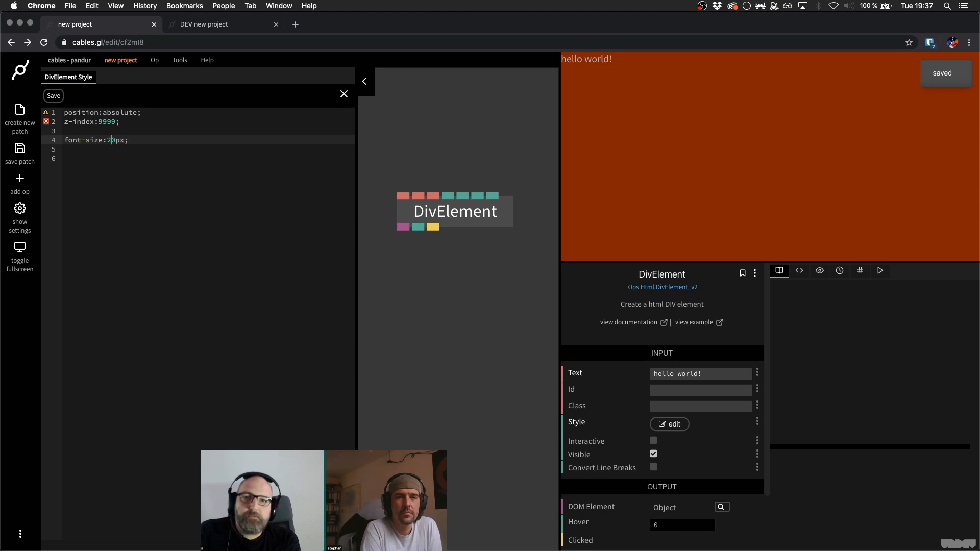
- Set the font-size declaration to 120px, save the style, and insert a new line below it
text(1)
key(ctrl+s)
key(Escape)
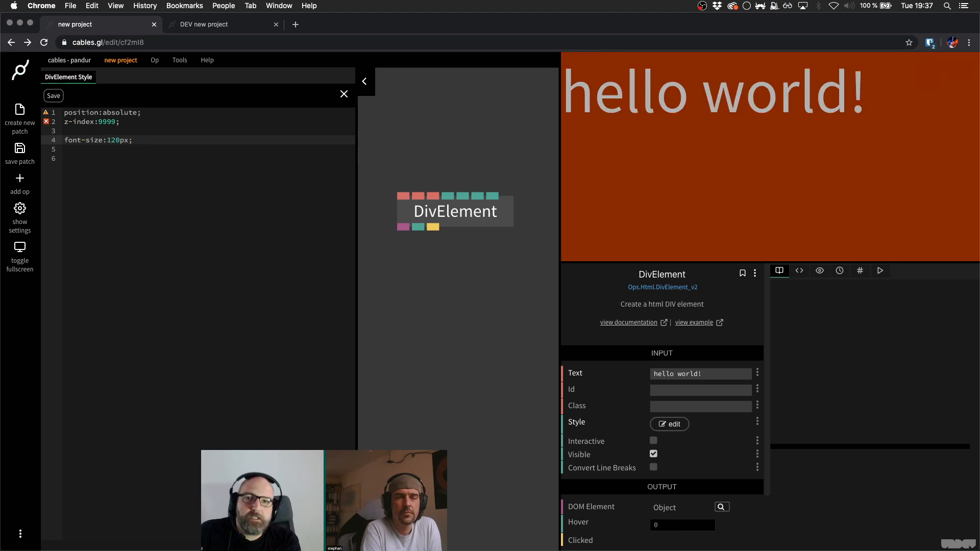
key(End)
key(Return)
key(ctrl+s)
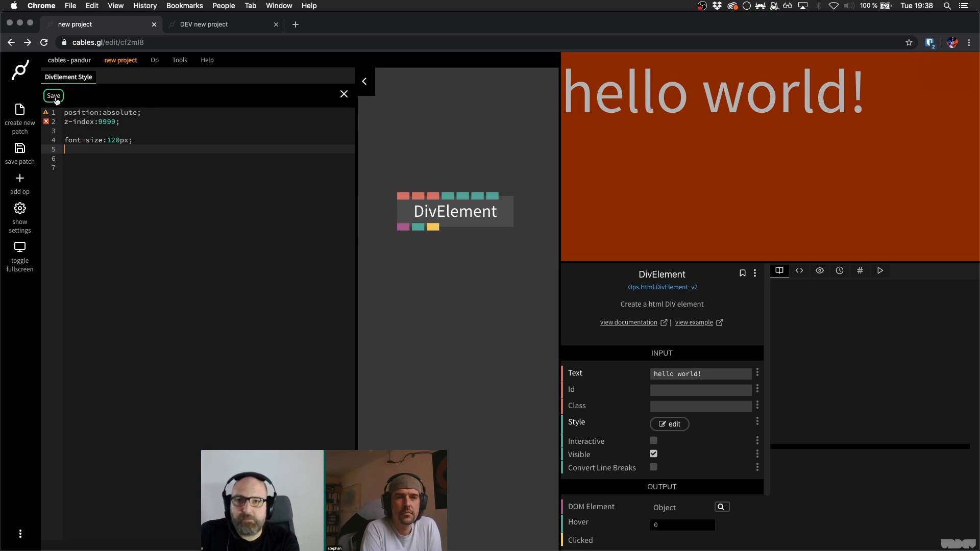
- Add a color:white; declaration below the font size and save the style
click(109, 140)
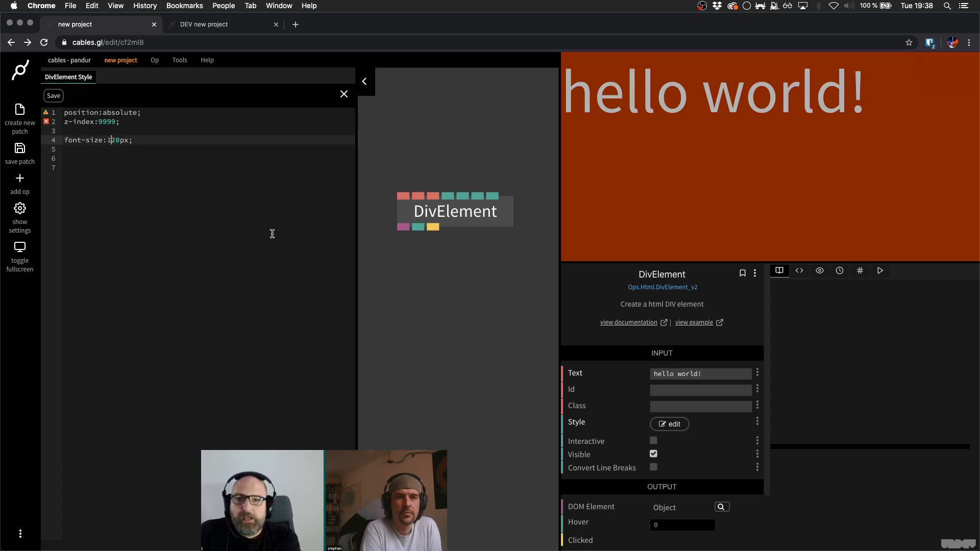
key(Down)
text(color:)
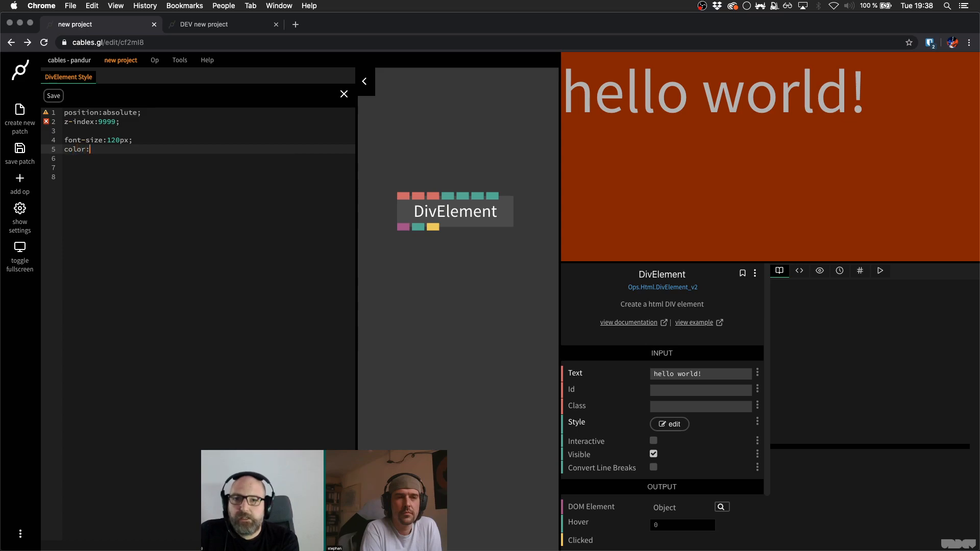
text(white;)
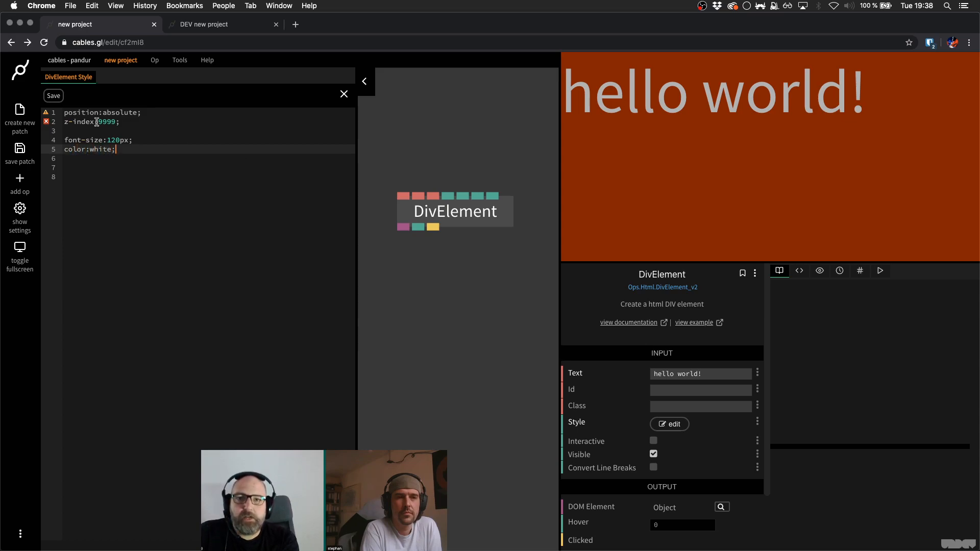
click(53, 96)
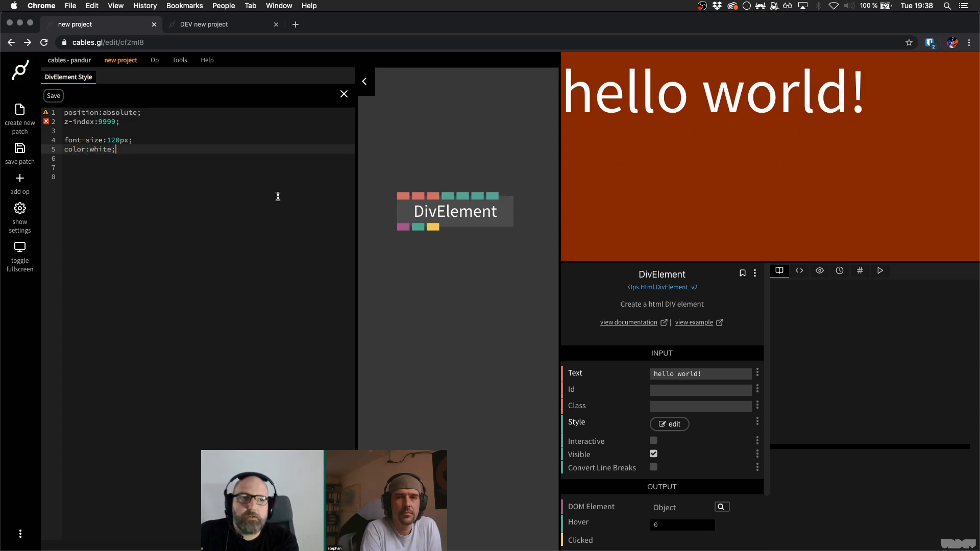
click(151, 173)
click(153, 170)
mouse_move(46, 122)
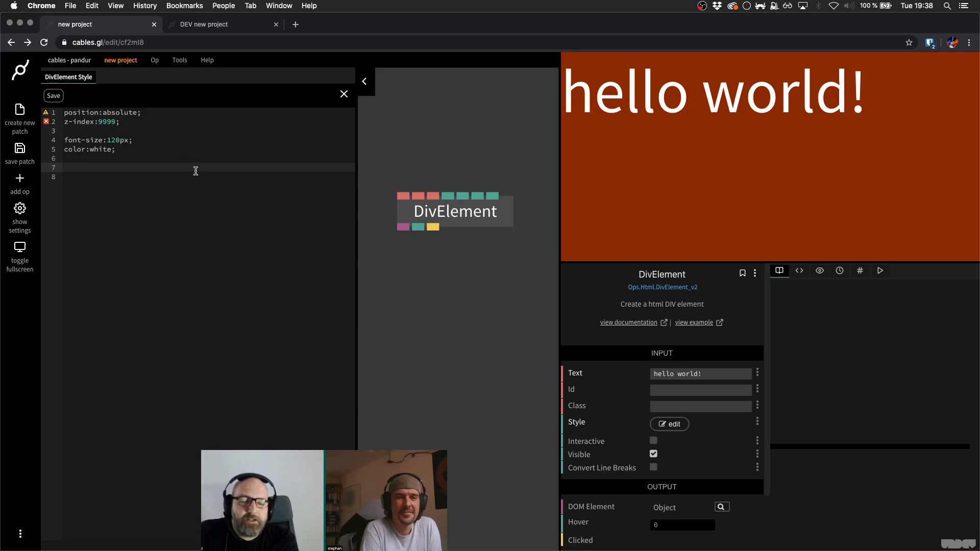
click(32, 141)
click(256, 194)
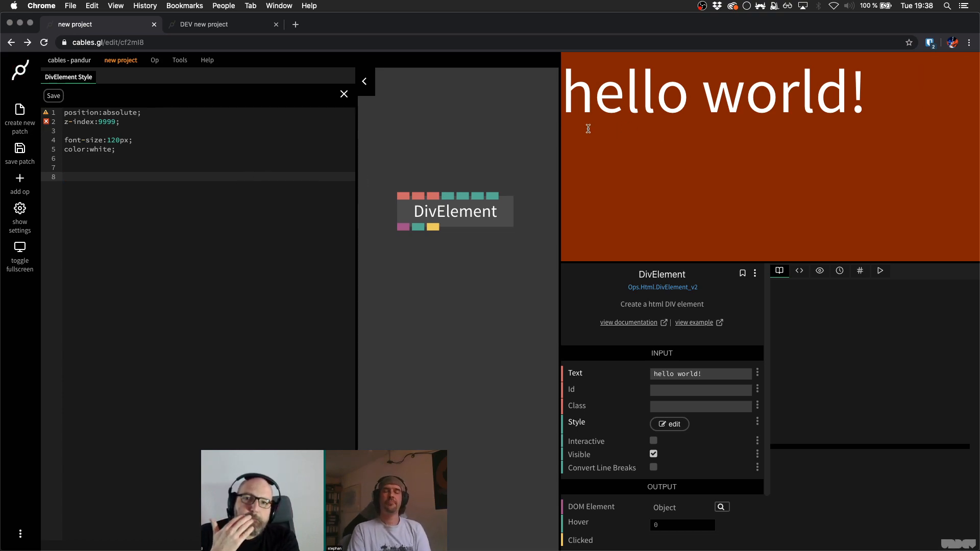
click(111, 164)
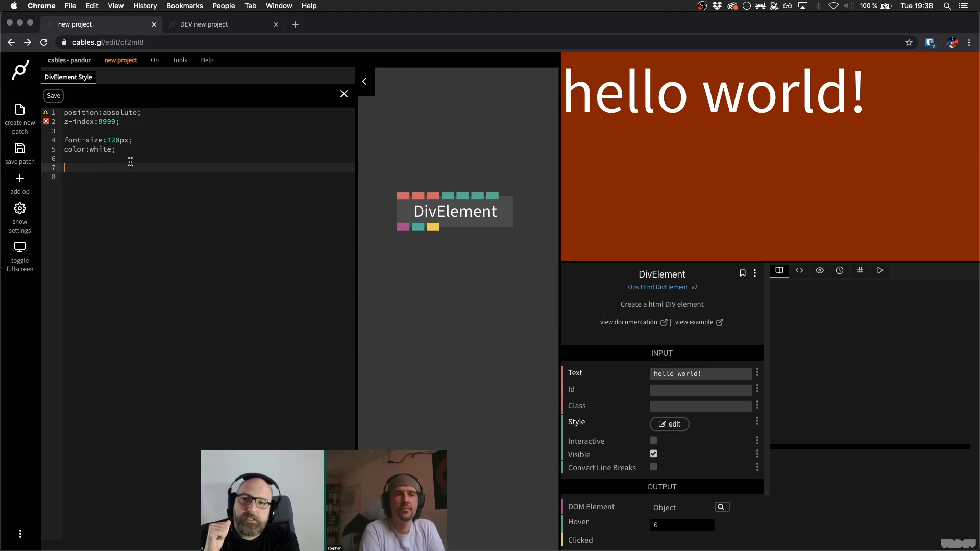
- Highlight different letters of the enlarged "hello world!" text in the rendered output, and clear the selection
drag(703, 100, 659, 99)
drag(593, 97, 567, 97)
drag(626, 96, 847, 96)
drag(815, 95, 788, 95)
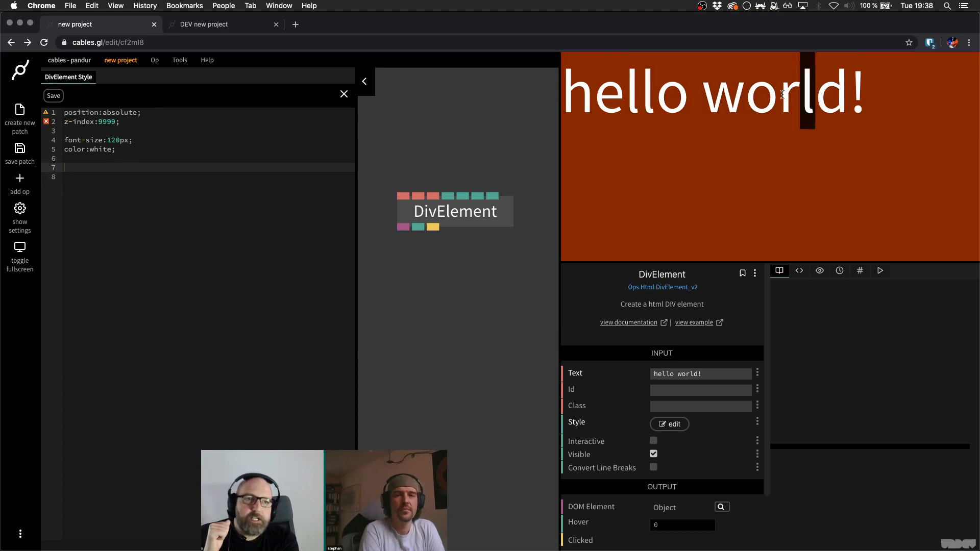
double_click(787, 95)
click(659, 103)
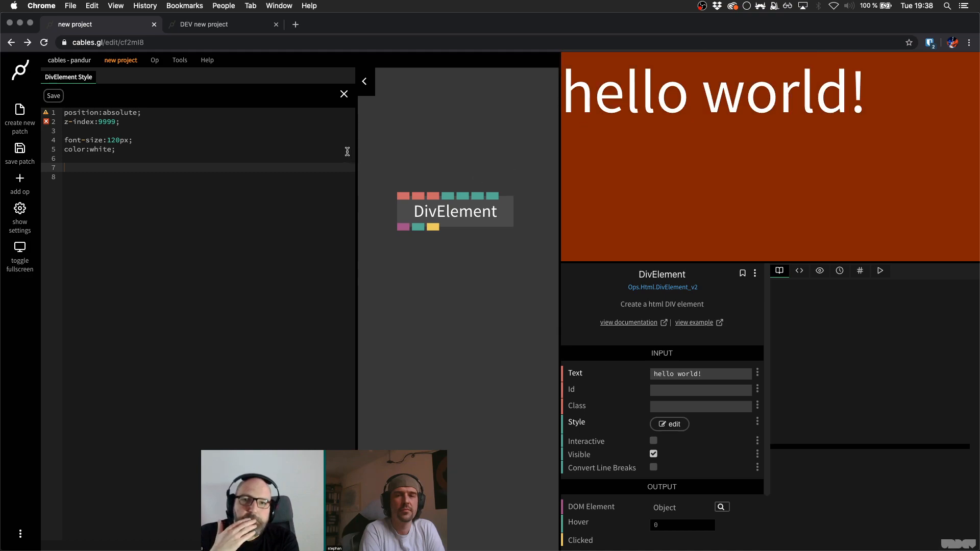
- Add a border:2px solid white; declaration on line 7 of the style code and save it
click(225, 154)
key(Return)
text(border:2pcxs)
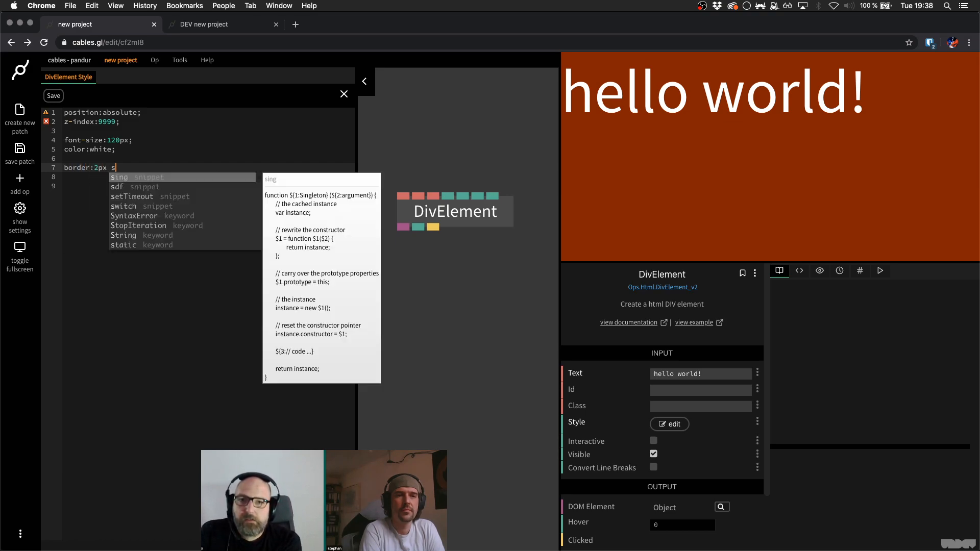
text(olid white;)
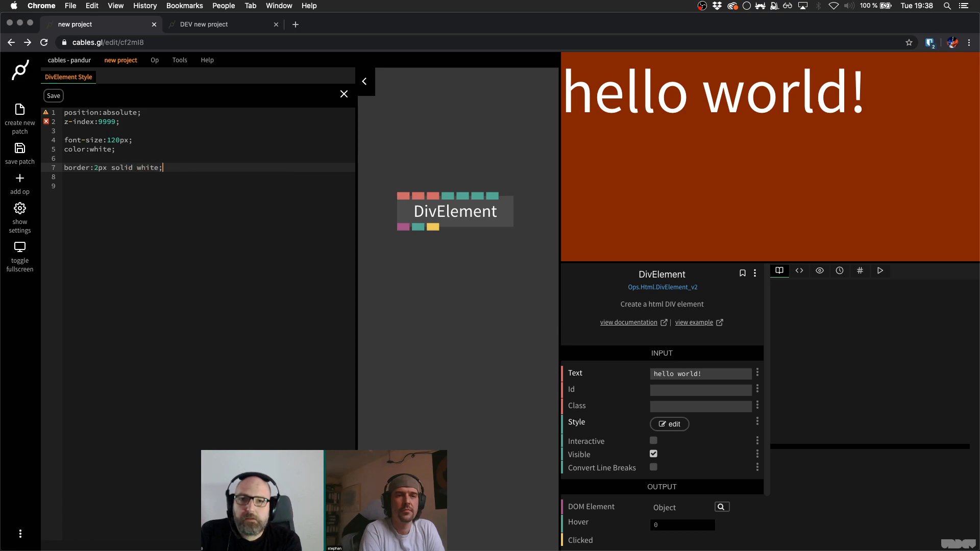
key(Return)
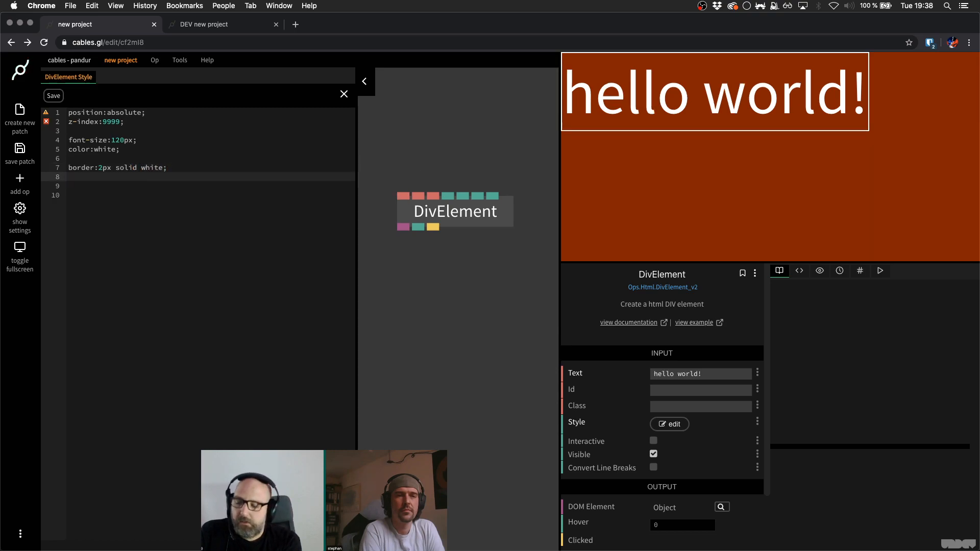
- Round the div's border by adding border-radius:20px; below the border declaration, and save the style
text(bor)
text(r-)
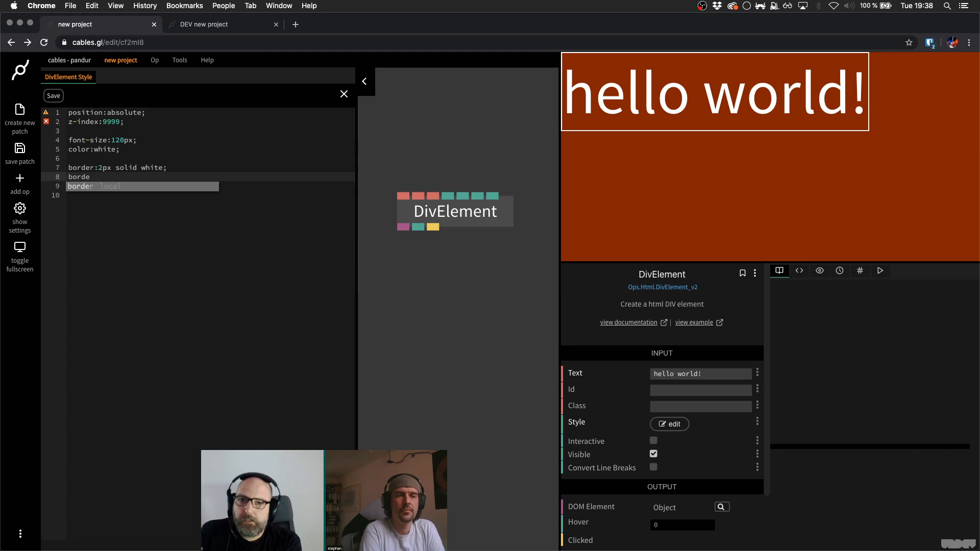
text(radius)
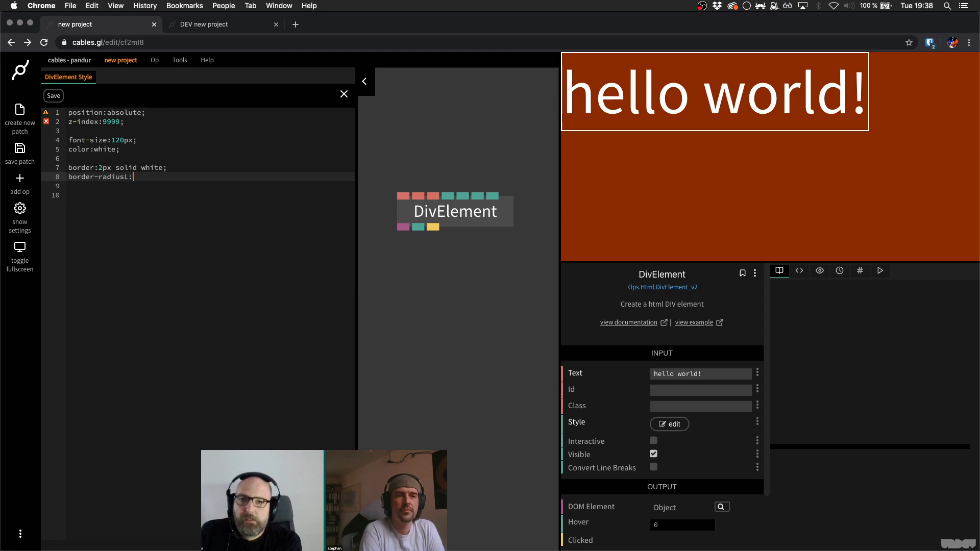
text(:20px;)
key(super+s)
- Add a background-color:#aaa; declaration below the border radius and save the style
key(Return)
text(background-co)
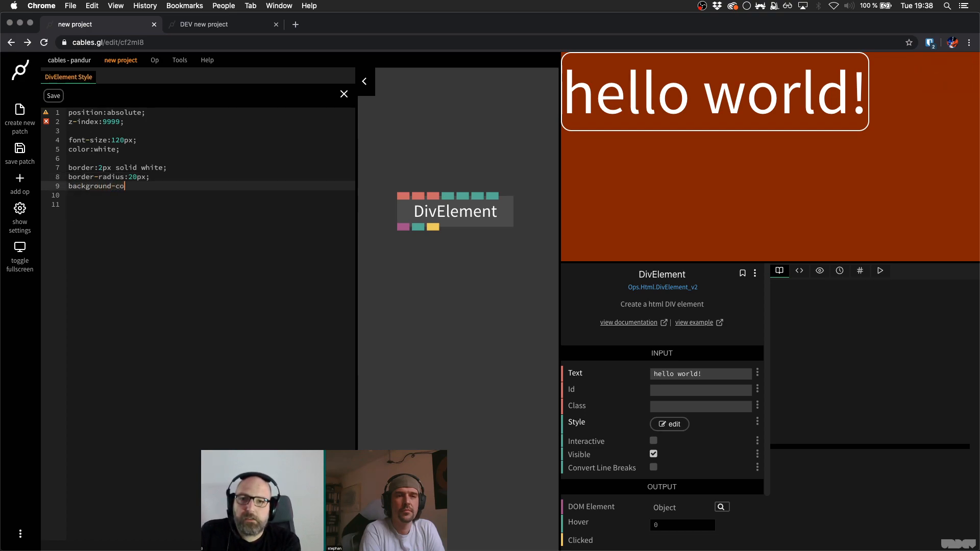
text(lor:#aaal)
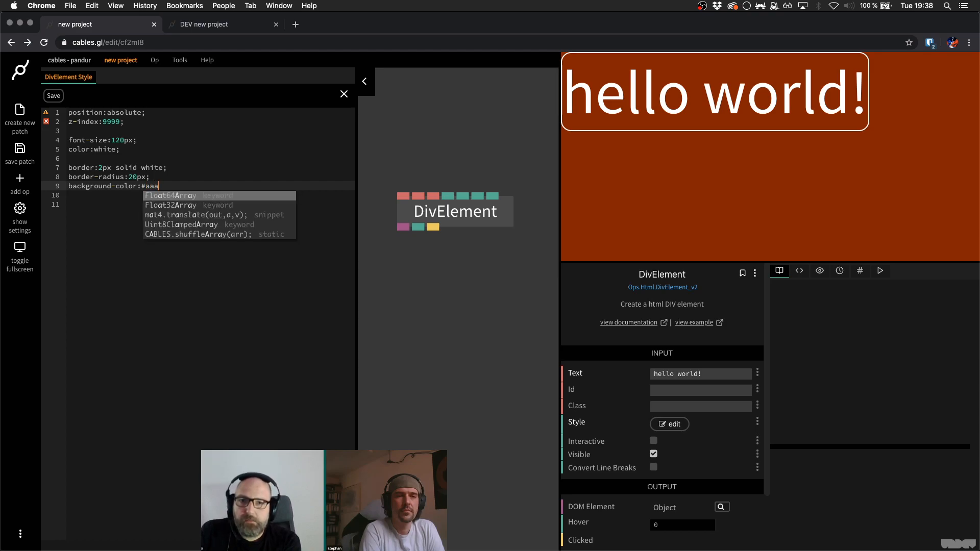
key(super+s)
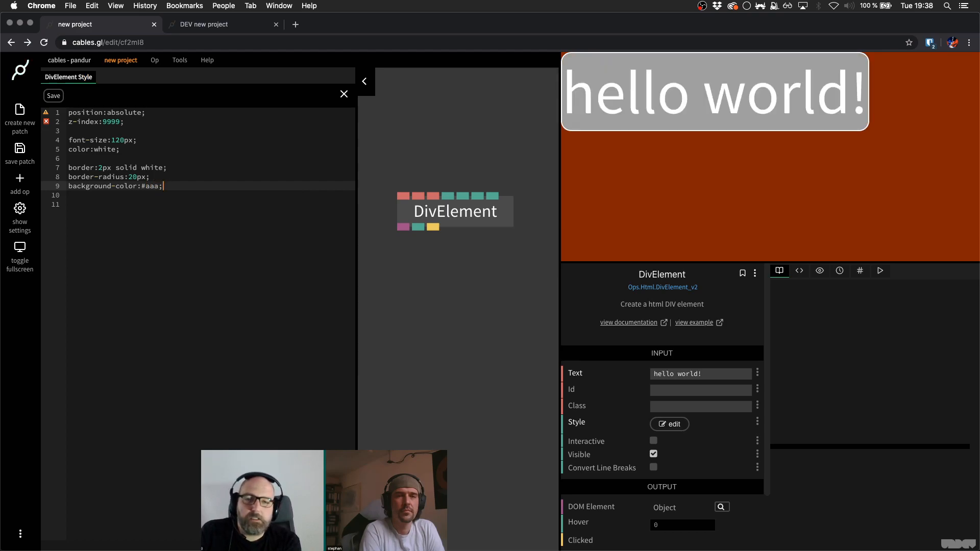
- Try #888 as the div's background color and save the style
key(BackSpace)
key(BackSpace)
key(BackSpace)
text(888)
key(super+s)
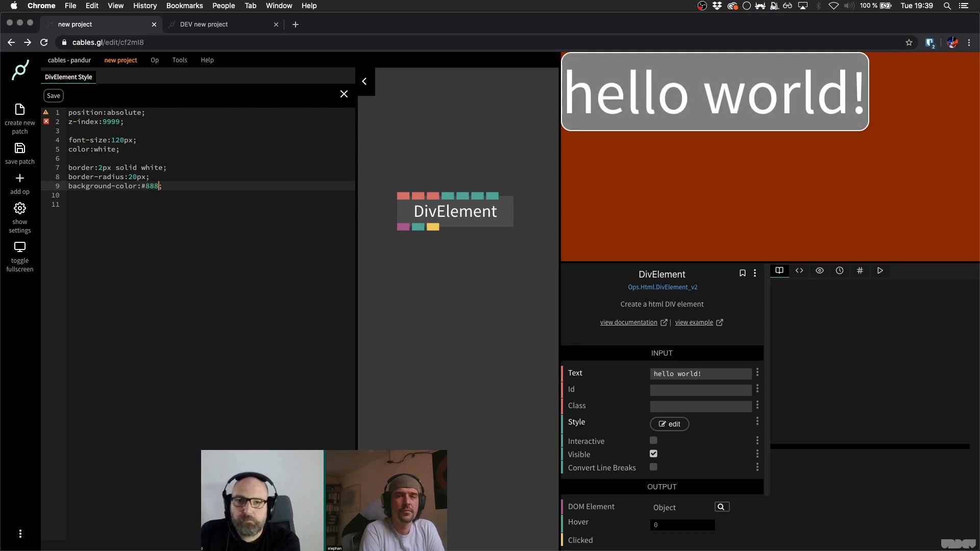
- Set the div's background color to #444 and save the style
key(BackSpace)
key(BackSpace)
key(BackSpace)
text(444)
key(super+s)
- Insert a padding-left:20px; declaration above the border declaration, separated from it by a blank line
key(Up)
key(Up)
key(Up)
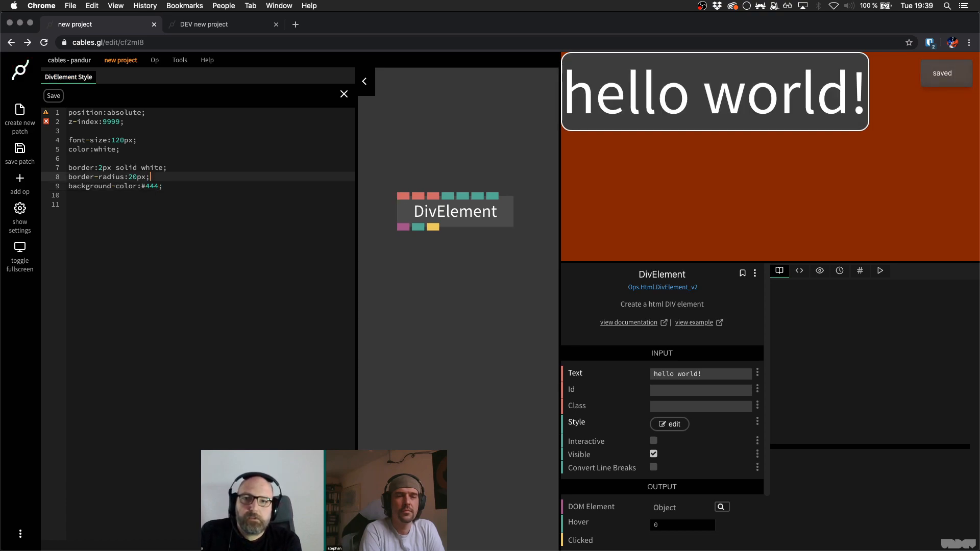
key(Return)
key(Return)
key(Up)
text(padd)
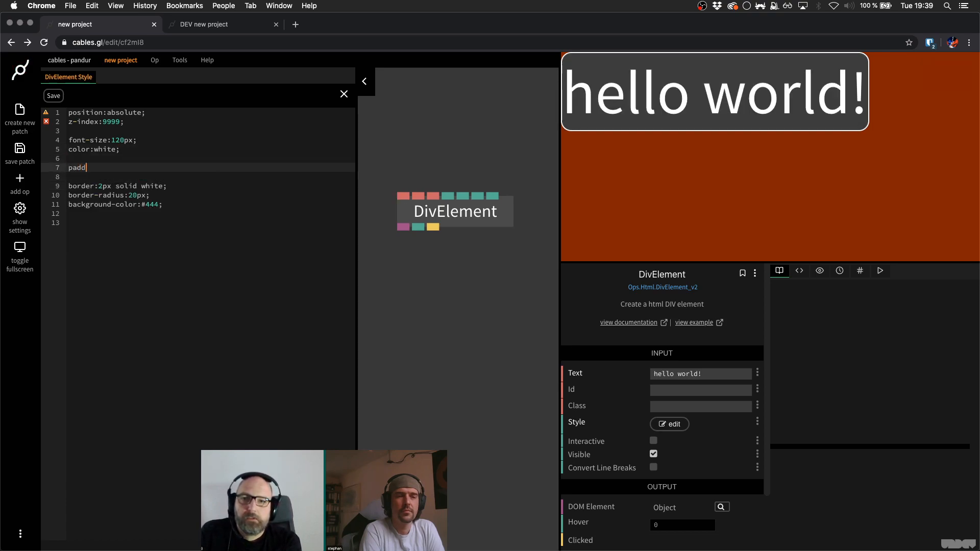
text(ing-left:20px;)
- Duplicate the left padding declaration, change the copy to padding-right:20px; and save the style
key(shift+Home)
key(super+c)
key(End)
key(Return)
key(super+v)
double_click(114, 176)
text(right)
key(super+s)
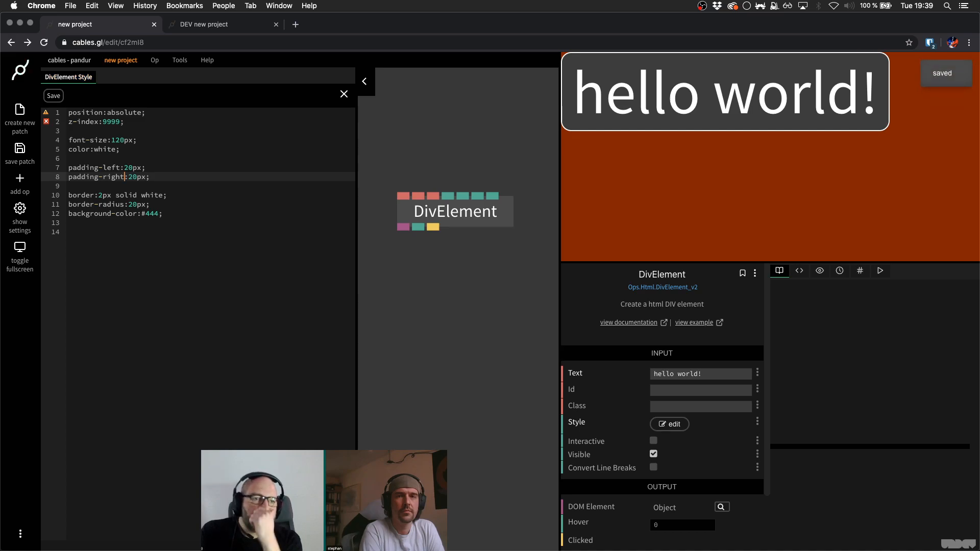
- Insert a margin:30px; declaration above the padding declarations, separated by a blank line, and save the style
key(Up)
key(Up)
key(Return)
key(Return)
key(Up)
text(margin:30px;)
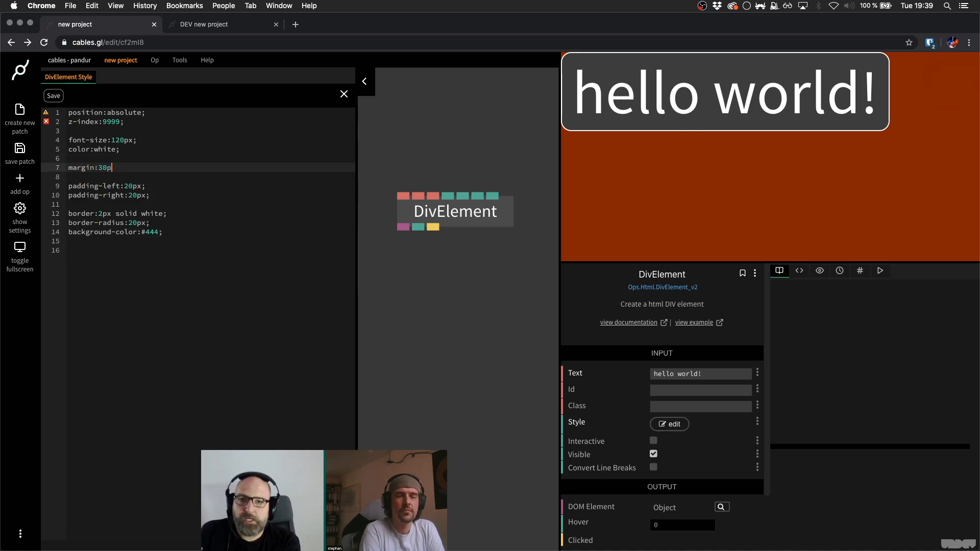
key(super+s)
- Set the div's border-radius to 40px and save the style
key(Down)
key(Down)
key(Down)
key(Down)
key(Down)
key(Down)
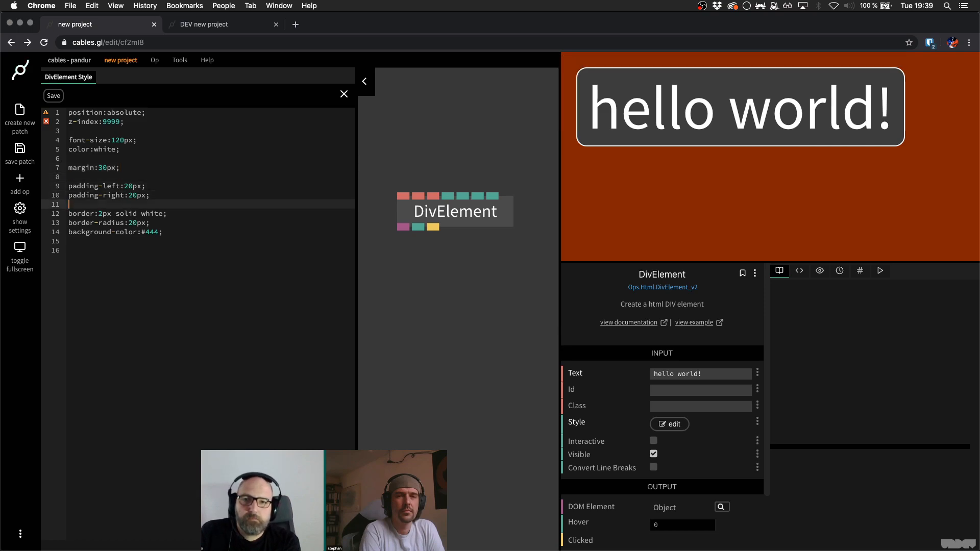
key(Right)
key(Right)
key(BackSpace)
text(4)
key(super+s)
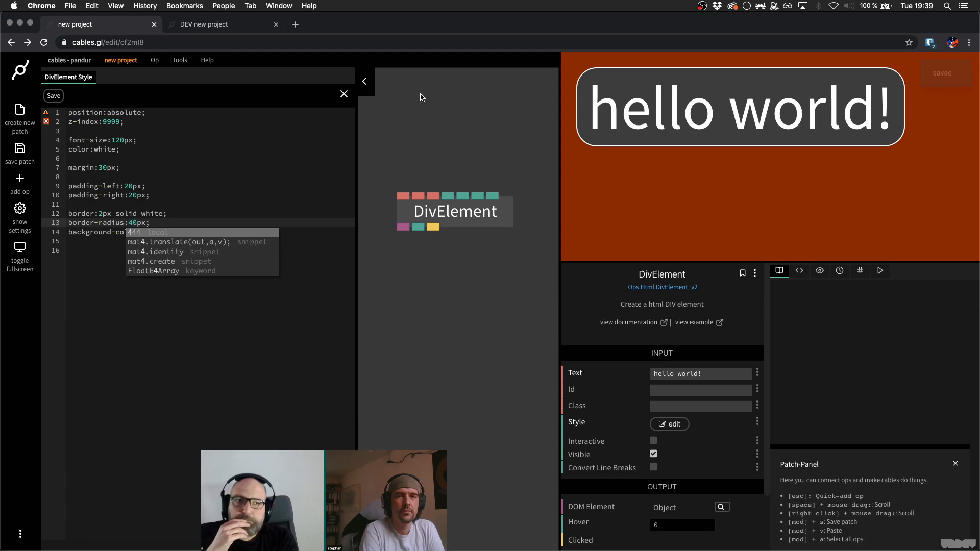
- Set the div's font-size to 50px and save the style
click(182, 164)
click(115, 140)
key(Delete)
key(Delete)
text(5)
key(super+s)
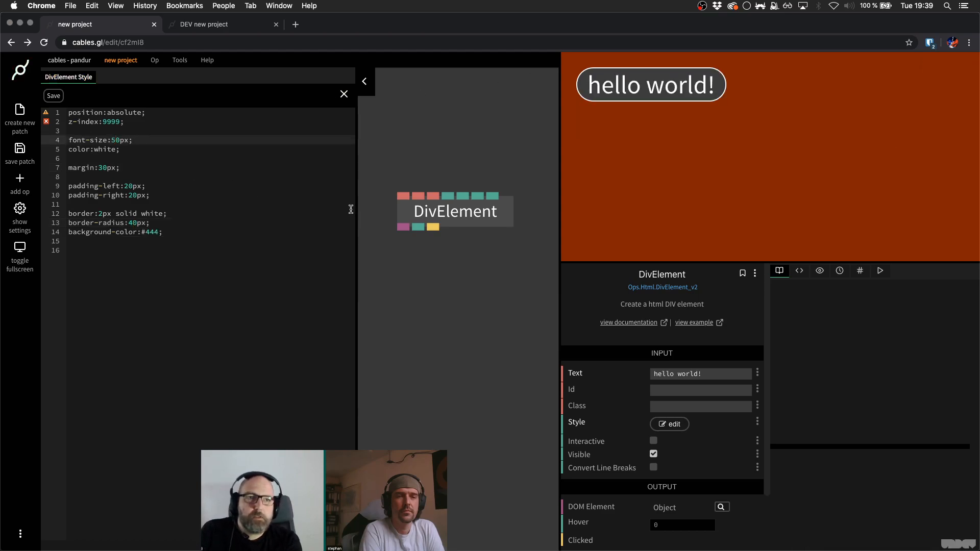
- Close the DivElement style editor and save the patch
click(151, 131)
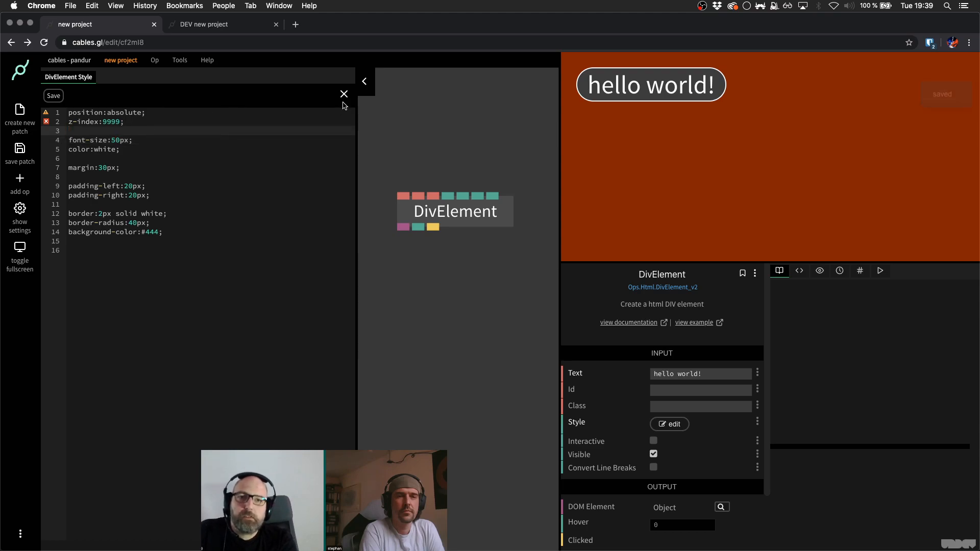
click(343, 94)
click(356, 190)
key(super+s)
drag(159, 87, 503, 351)
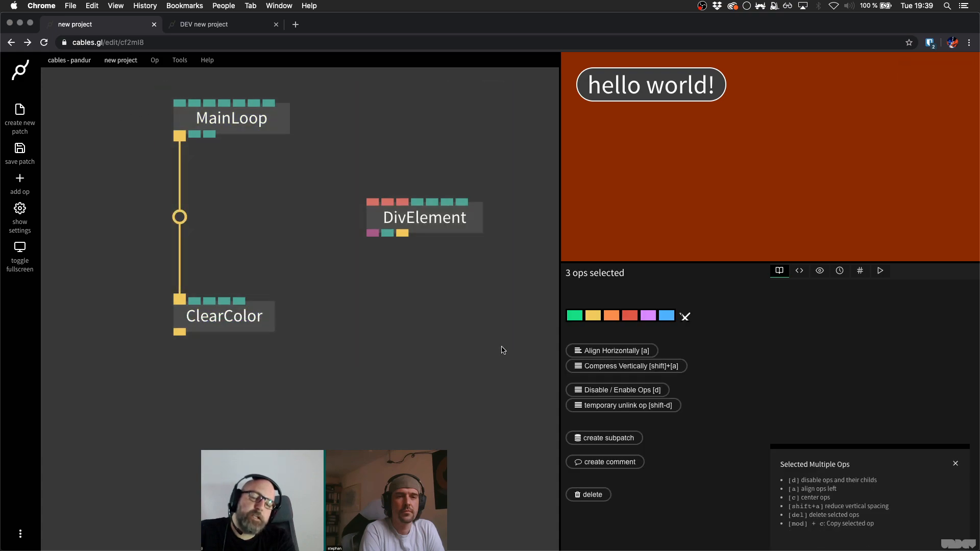
click(503, 351)
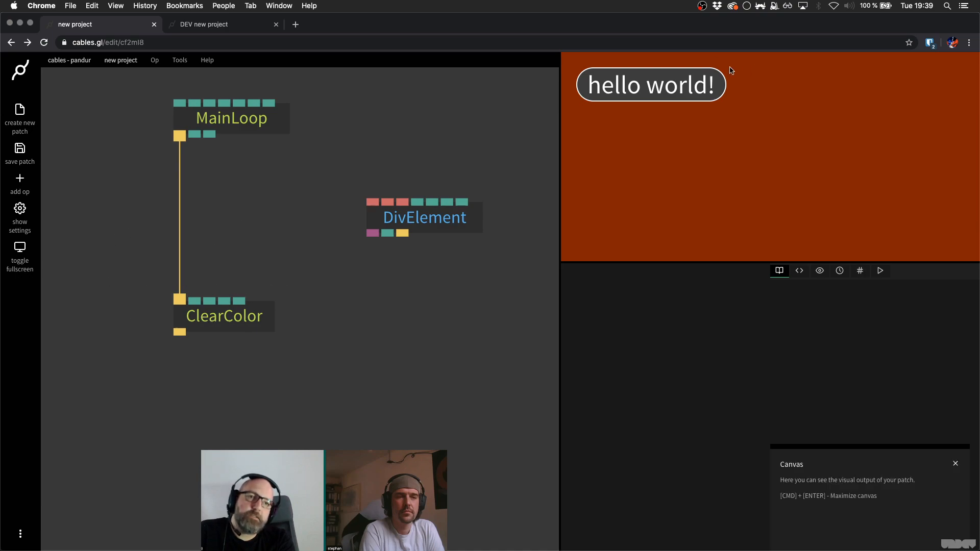
- Test selecting individual words of the "hello world!" text directly in the rendered output
double_click(649, 88)
click(649, 88)
mouse_move(649, 88)
mouse_down()
mouse_move(620, 88)
mouse_move(665, 88)
mouse_up()
double_click(620, 88)
double_click(665, 89)
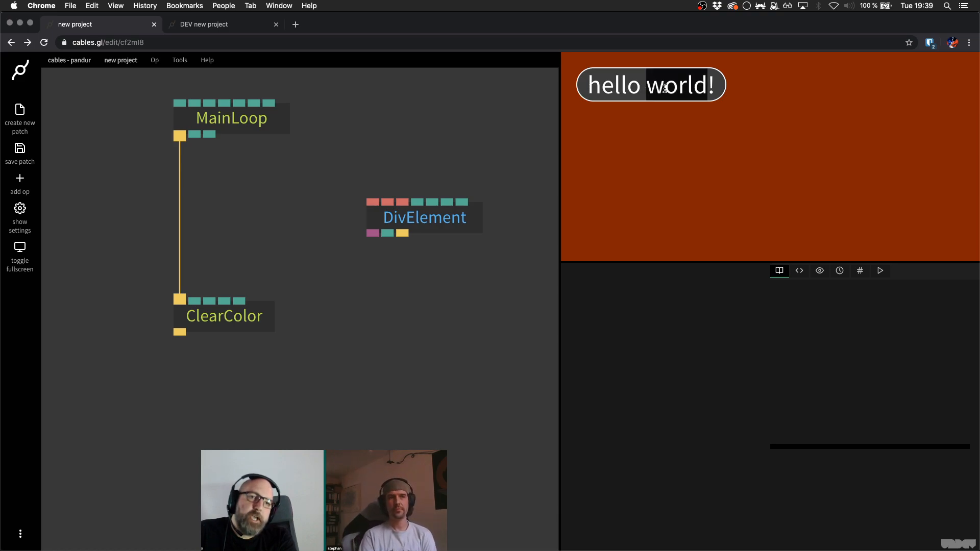
click(664, 89)
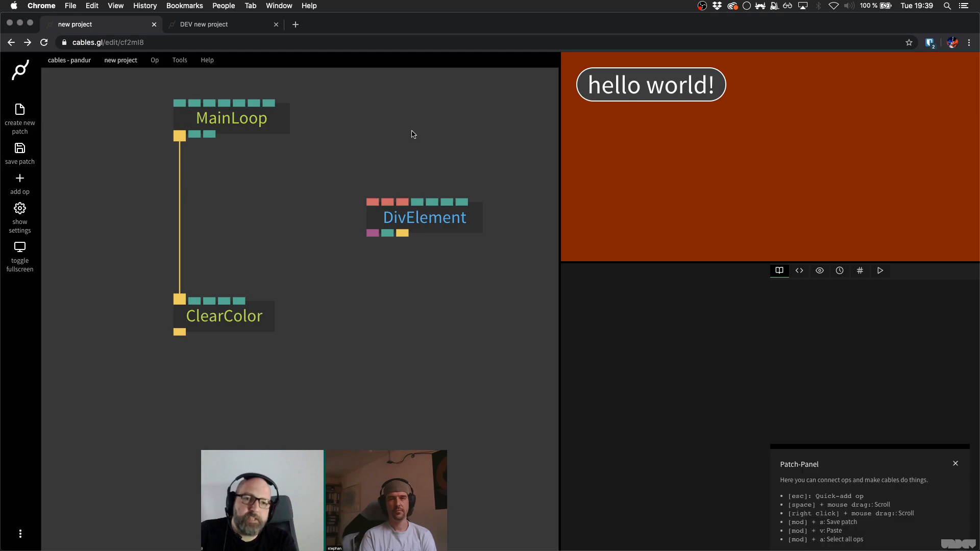
- Move the DivElement op higher in the patch to leave room beneath it
scroll(408, 152, right, 2)
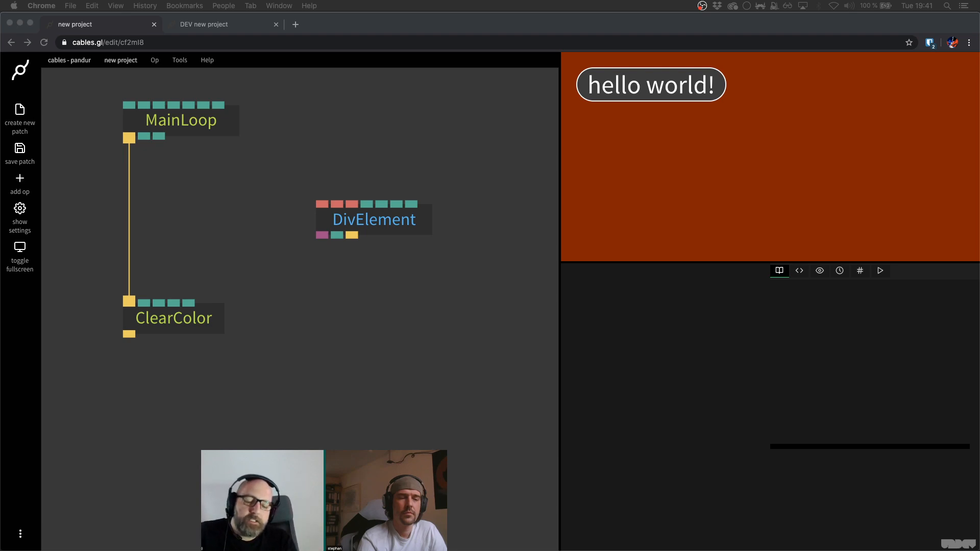
click(370, 274)
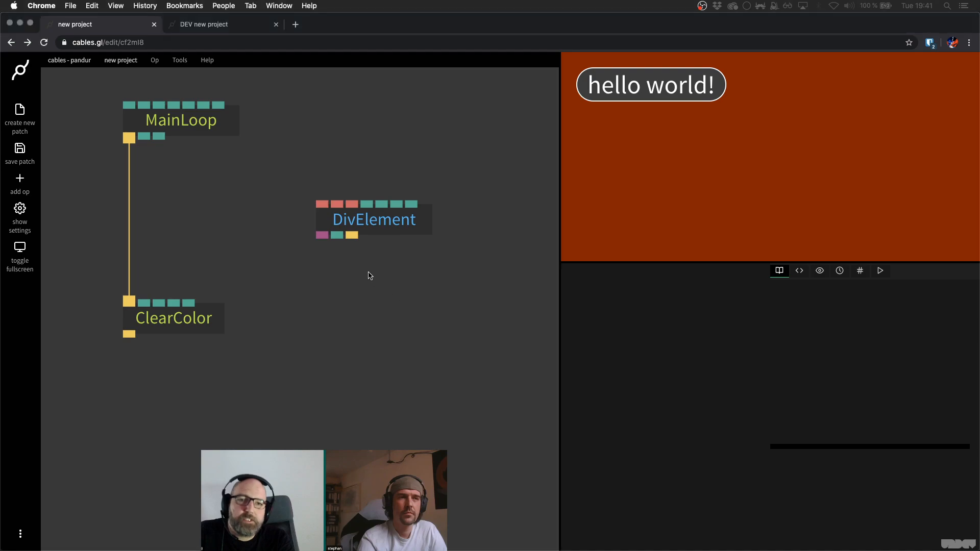
drag(387, 234, 406, 178)
click(378, 203)
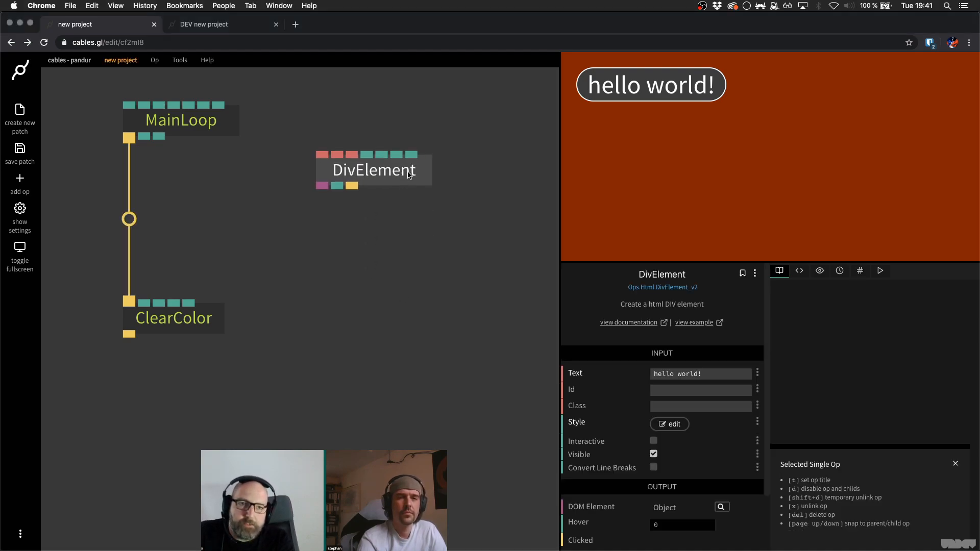
click(404, 225)
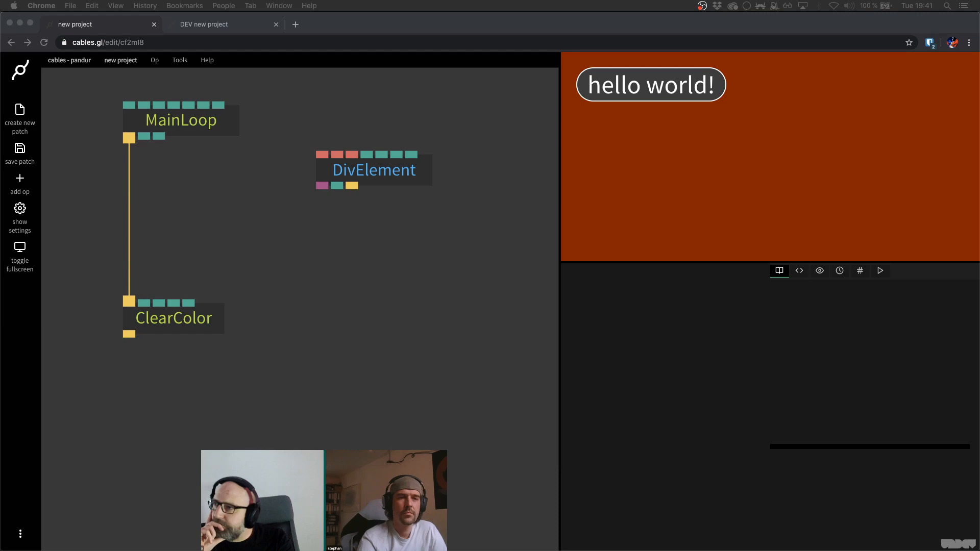
- Enable the DivElement's Interactive option and test the div's response in the rendered output
click(485, 170)
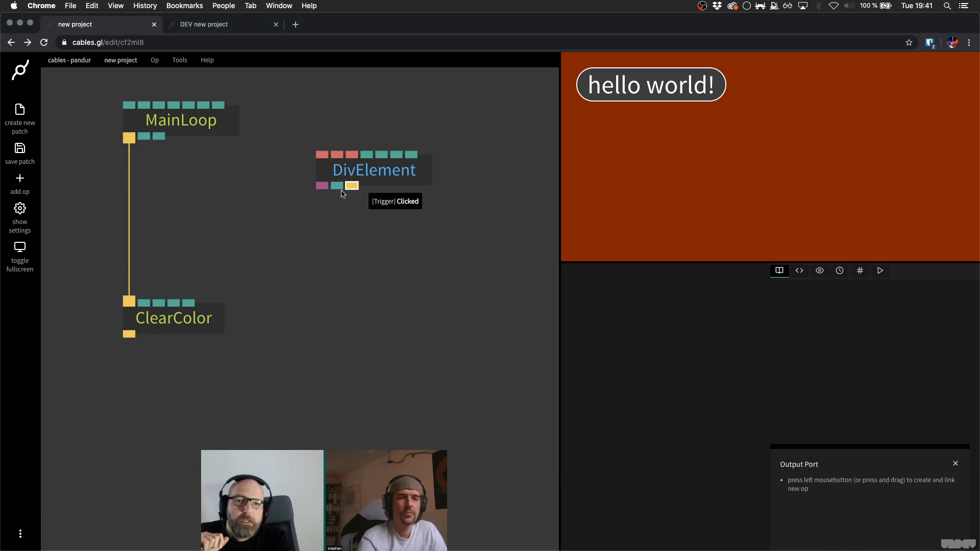
click(357, 176)
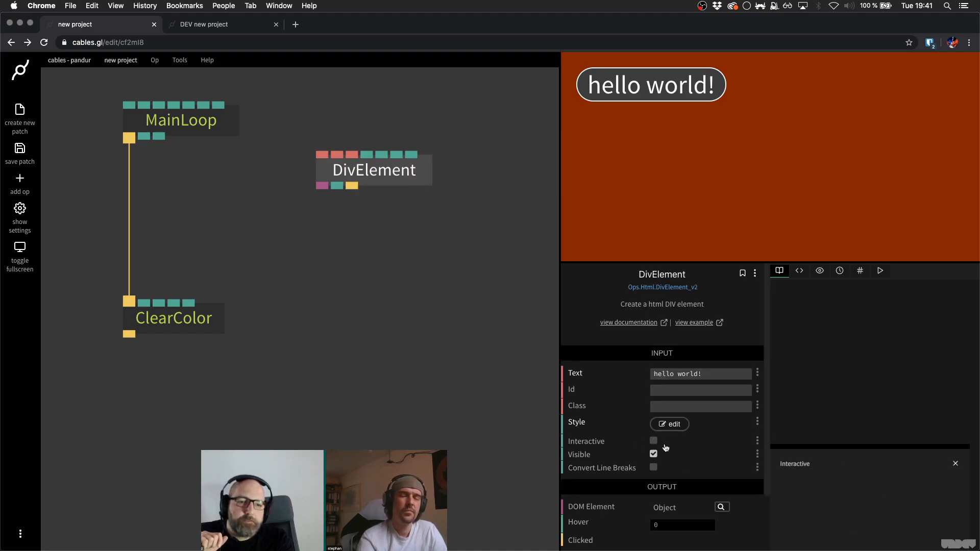
click(653, 442)
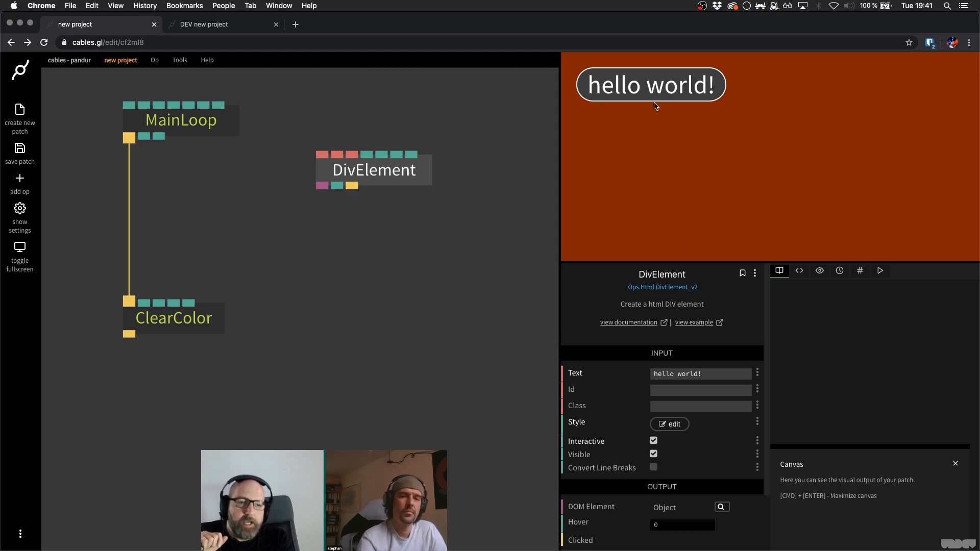
drag(663, 90, 642, 90)
click(618, 90)
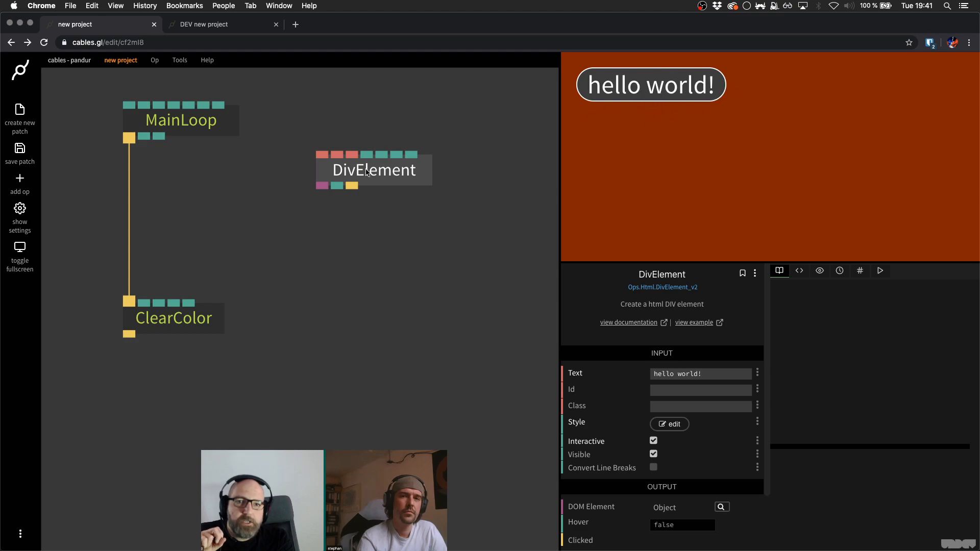
- Add a Sequence op linked to the DivElement's Clicked output and place it just below the DivElement
drag(352, 186, 330, 364)
text(seq)
key(Return)
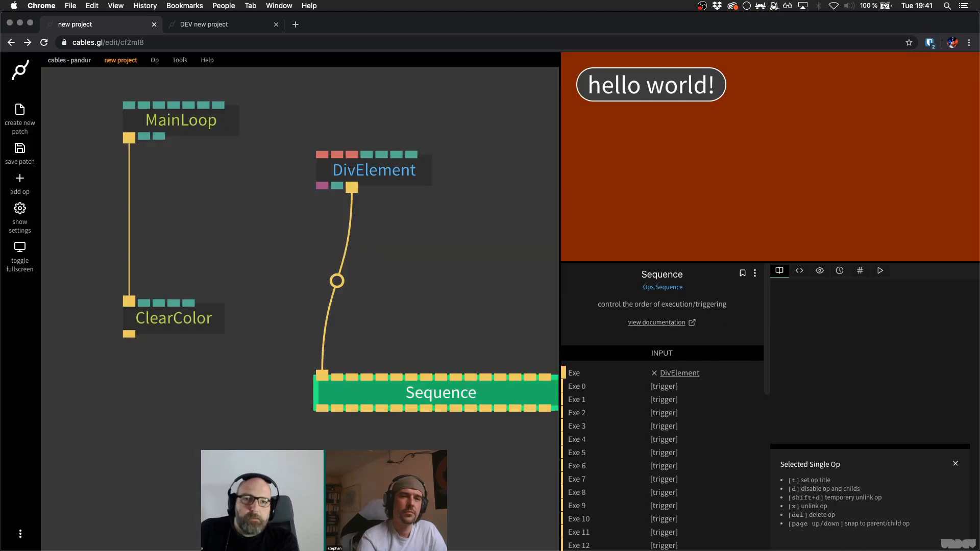
scroll(415, 273, right, 2)
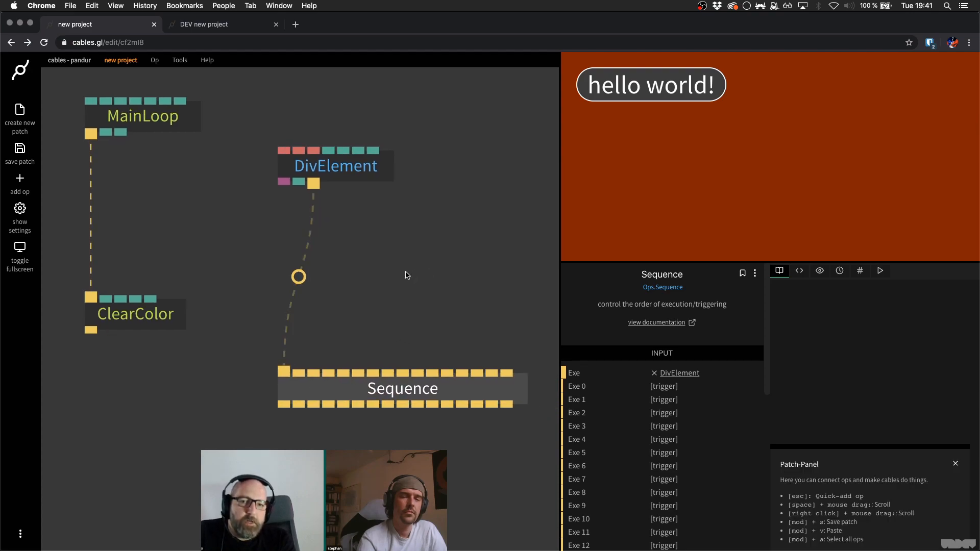
scroll(387, 289, down, 2)
drag(401, 367, 412, 308)
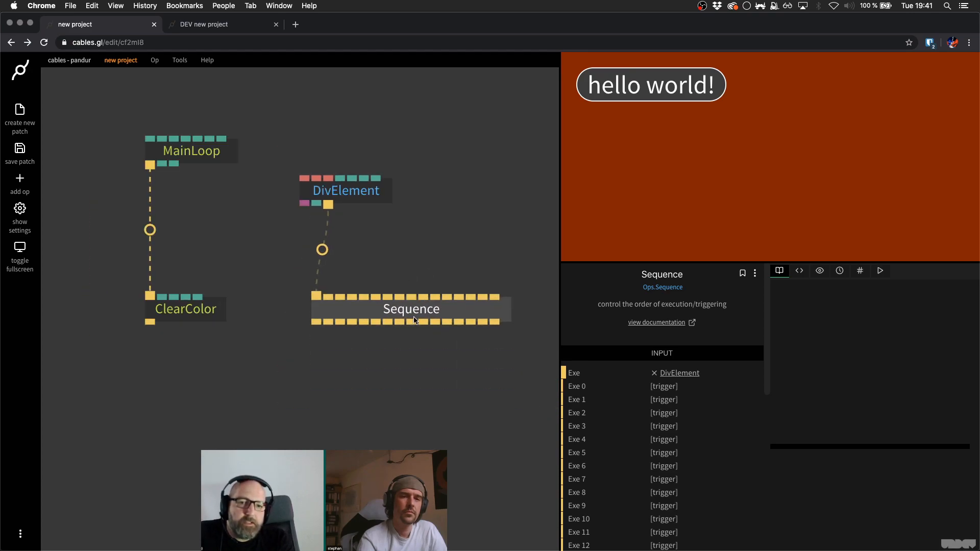
- Trigger the DivElement's Clicked output repeatedly from the rendered "hello world!" text and watch the link to Sequence
triple_click(648, 83)
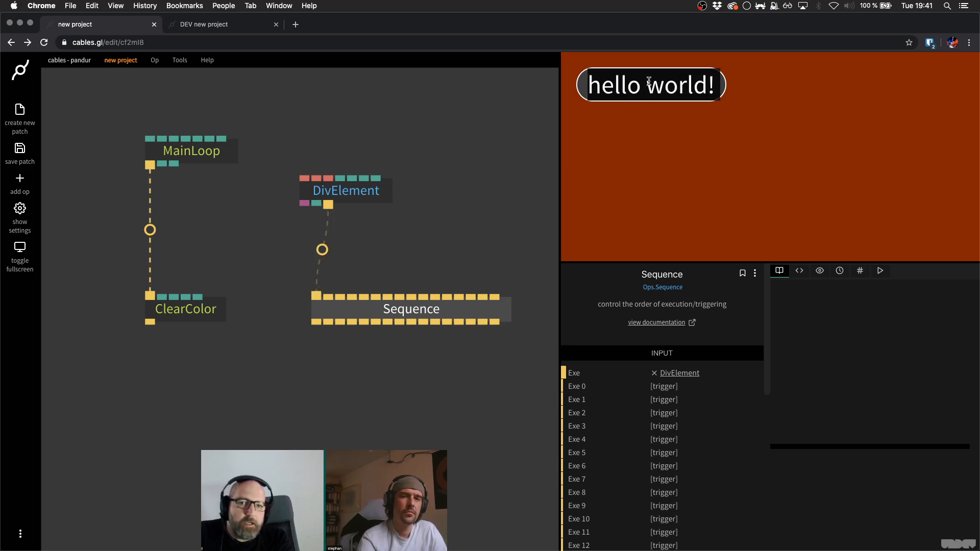
double_click(649, 83)
click(647, 86)
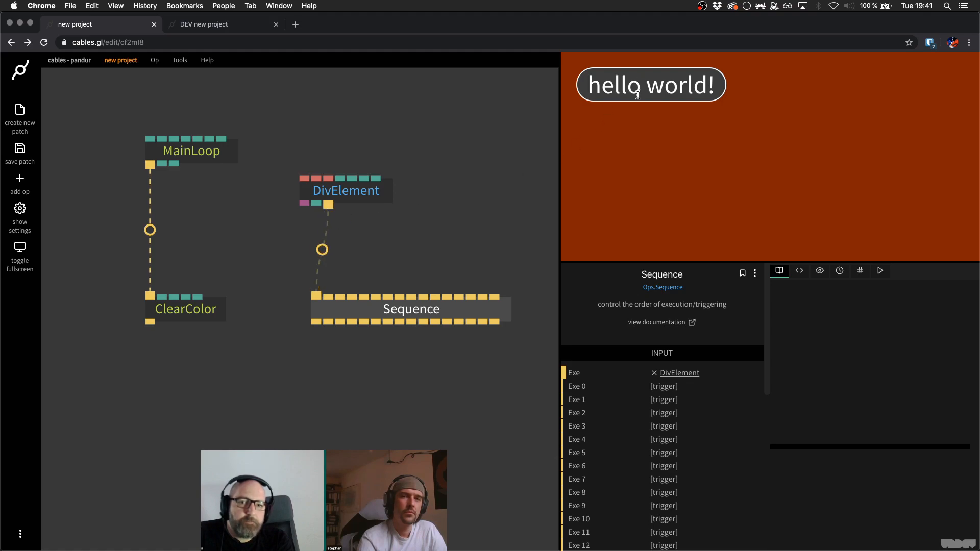
- Turn the DivElement's Interactive option off and back on, testing the rendered div's response in each state
click(375, 194)
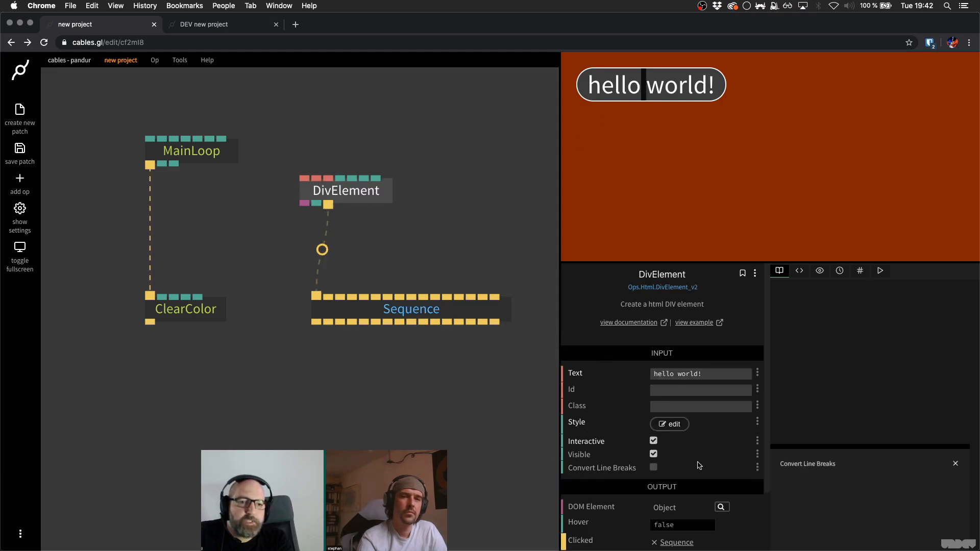
click(653, 440)
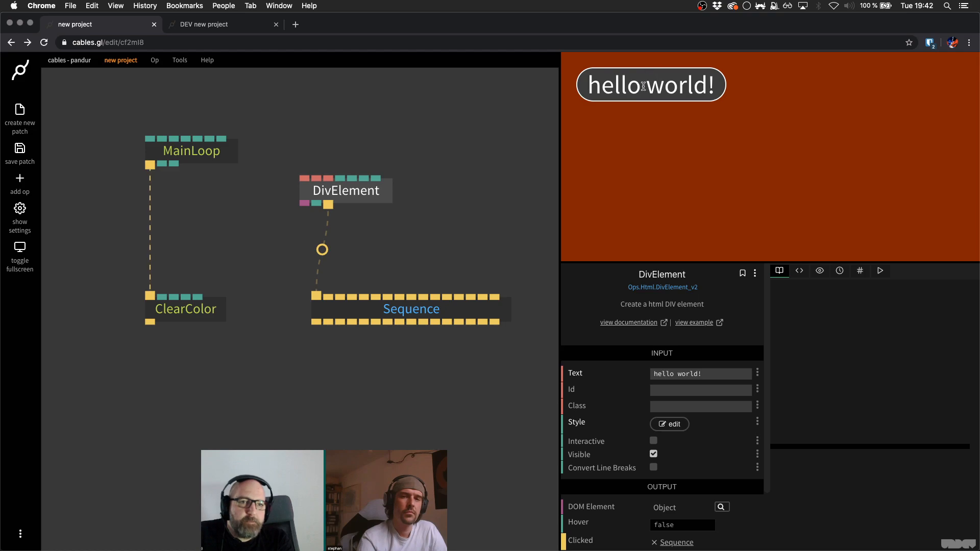
double_click(607, 87)
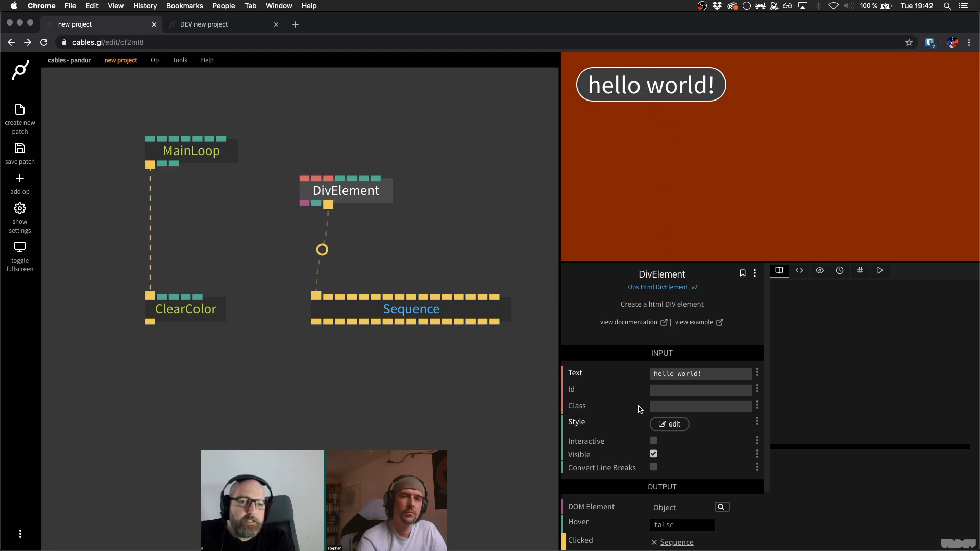
click(653, 441)
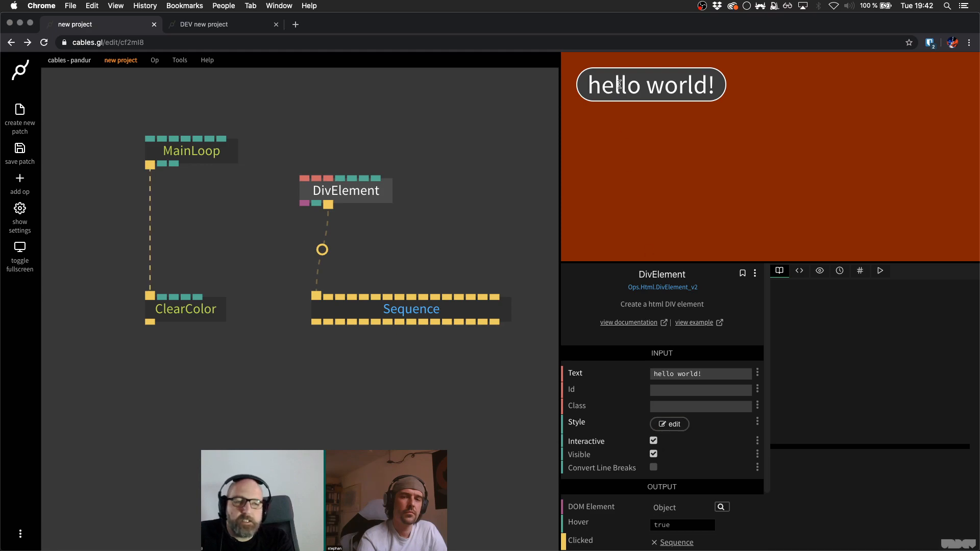
double_click(644, 88)
click(644, 87)
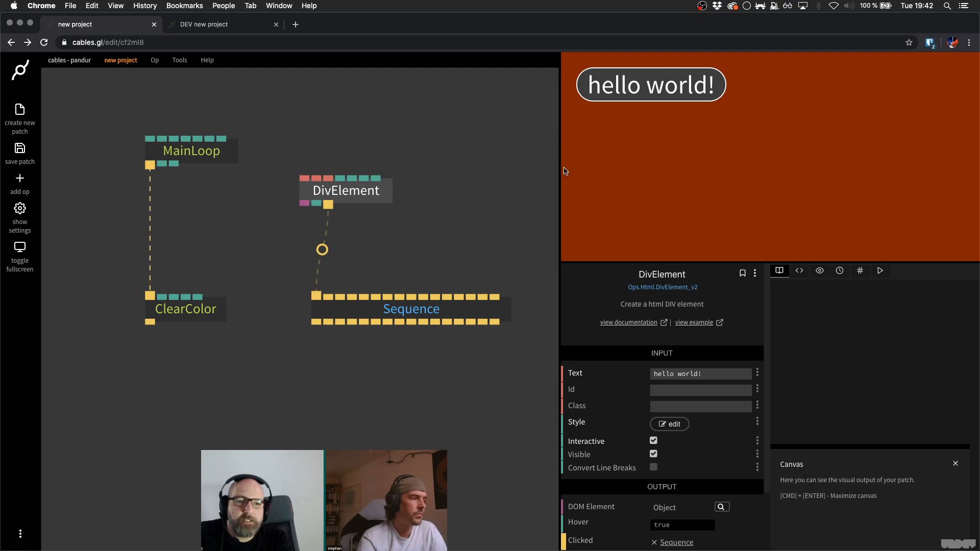
- Add a ToggleBool op driven by the DivElement's Clicked output and place it beside the Sequence op, below the DivElement
drag(366, 262, 392, 201)
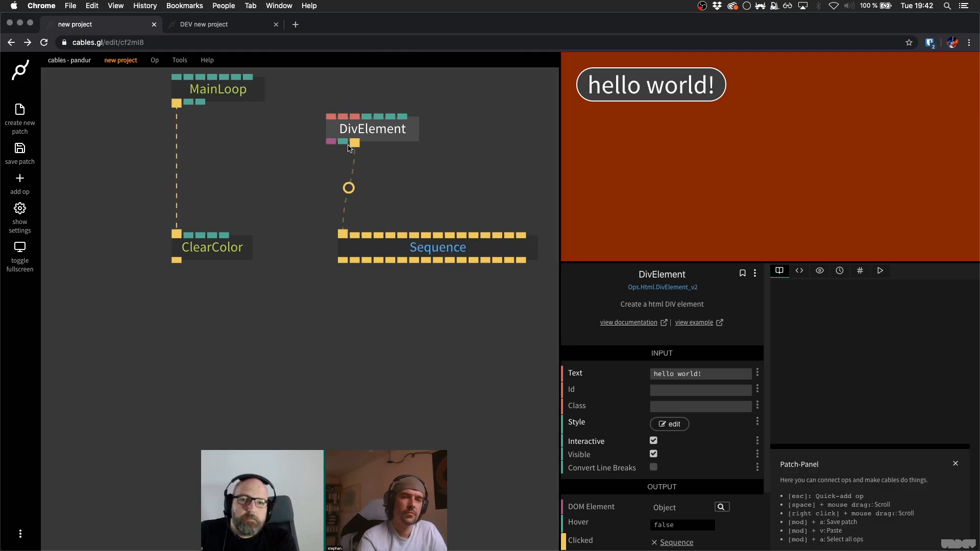
drag(354, 147, 277, 293)
text(ti)
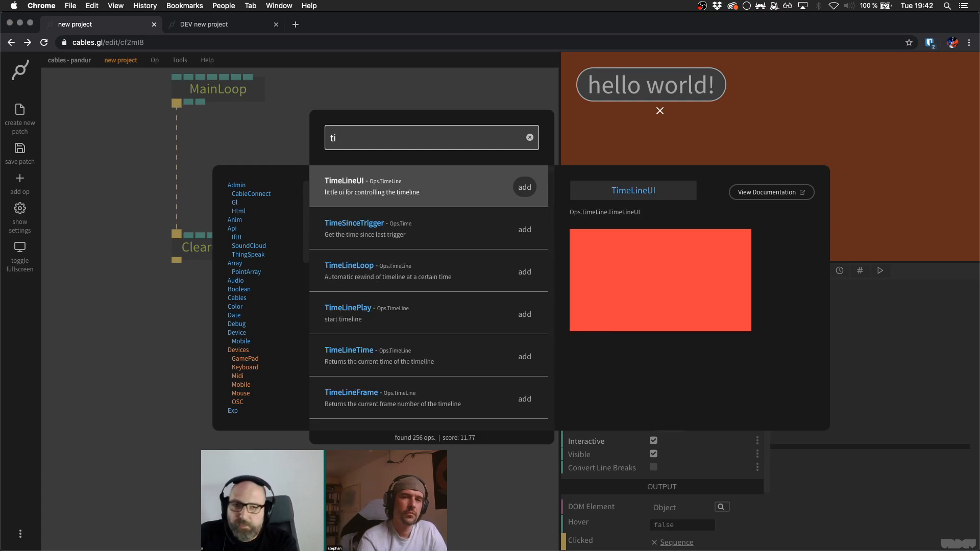
key(BackSpace)
text(oggle)
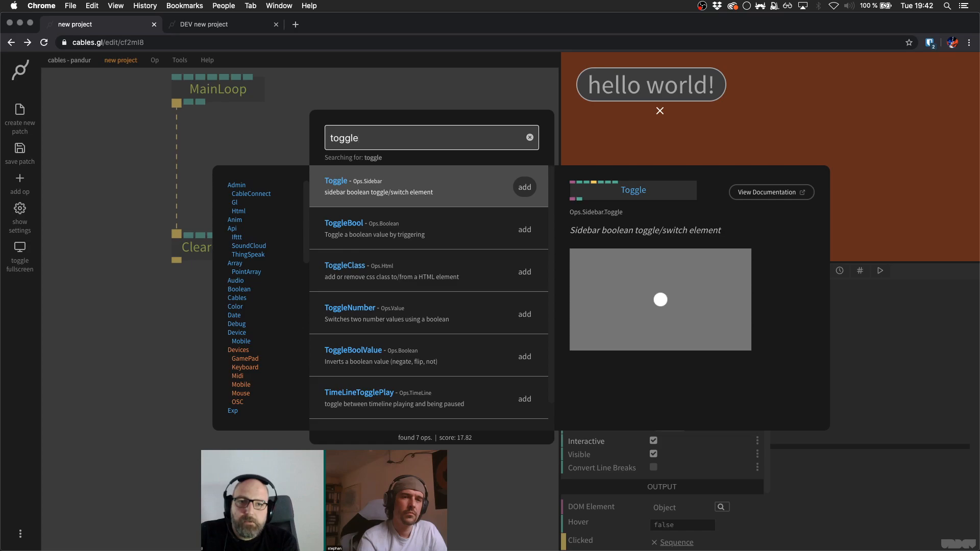
key(Down)
key(Return)
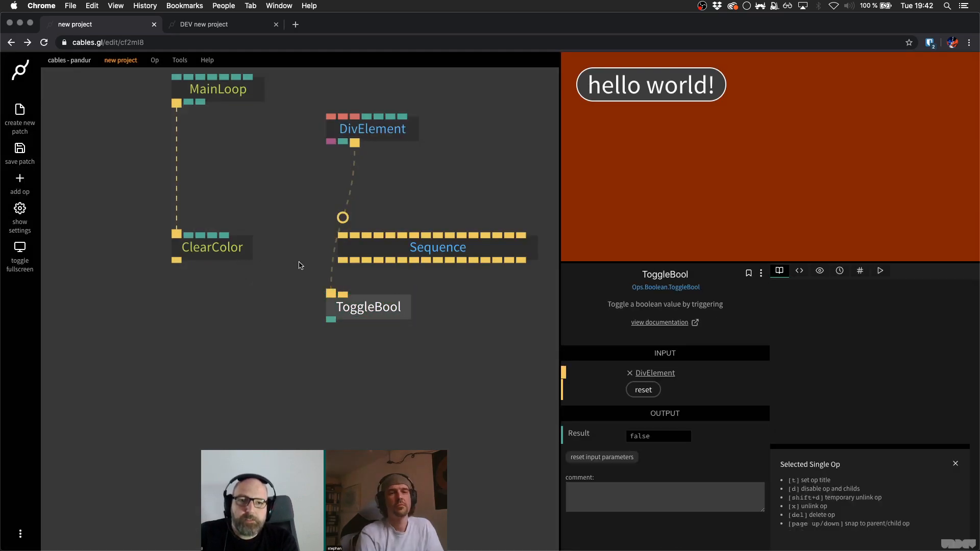
drag(367, 311, 307, 291)
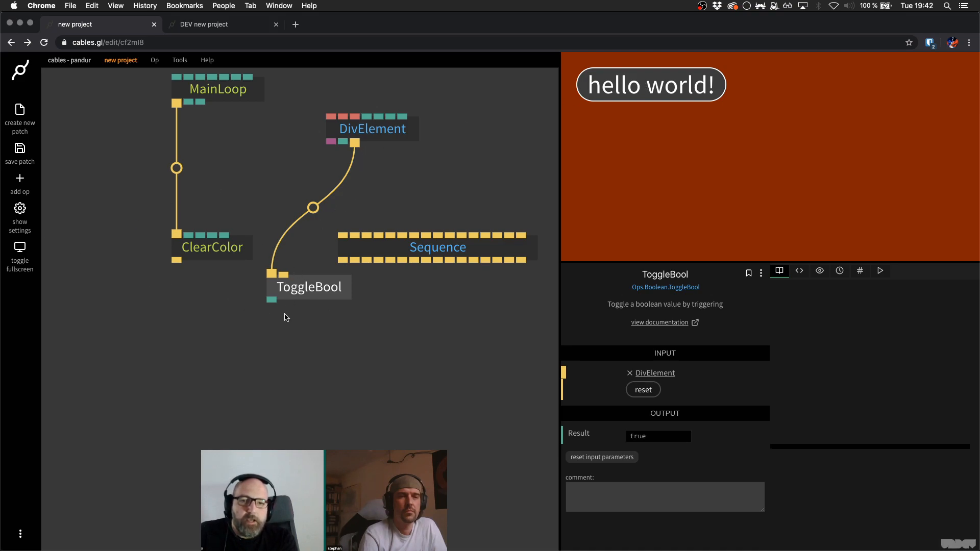
- Move the ClearColor op further down and insert an IfTrueThen op into the link between MainLoop and ClearColor
drag(213, 250, 166, 349)
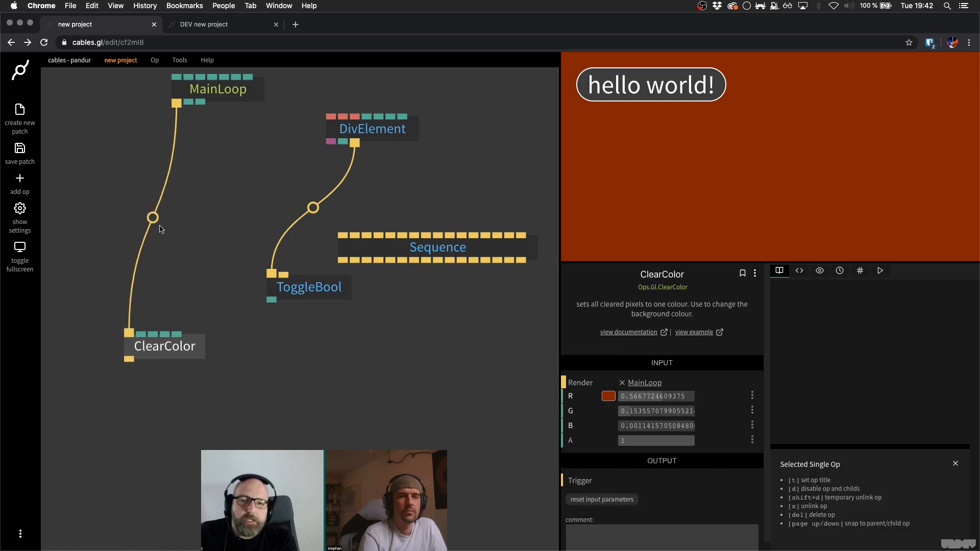
click(153, 218)
text(ift)
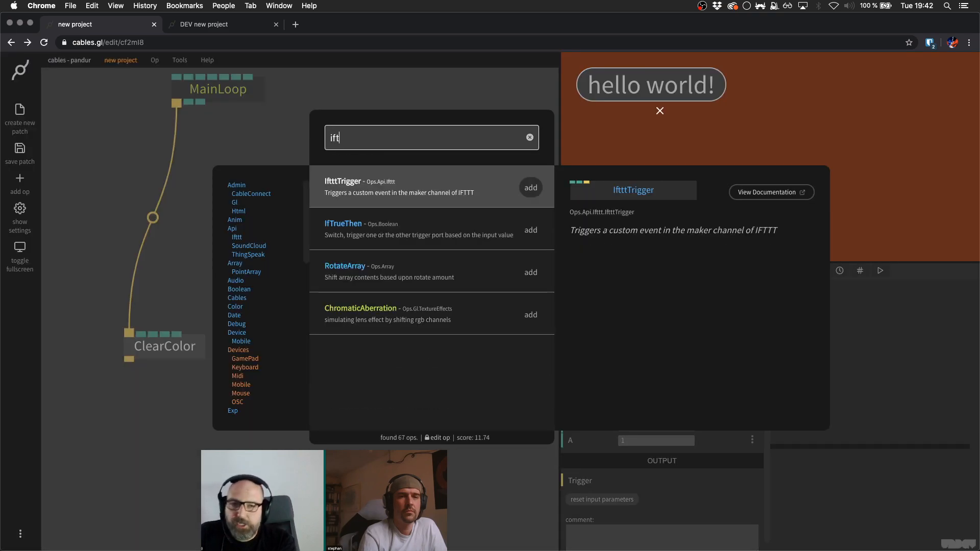
key(Return)
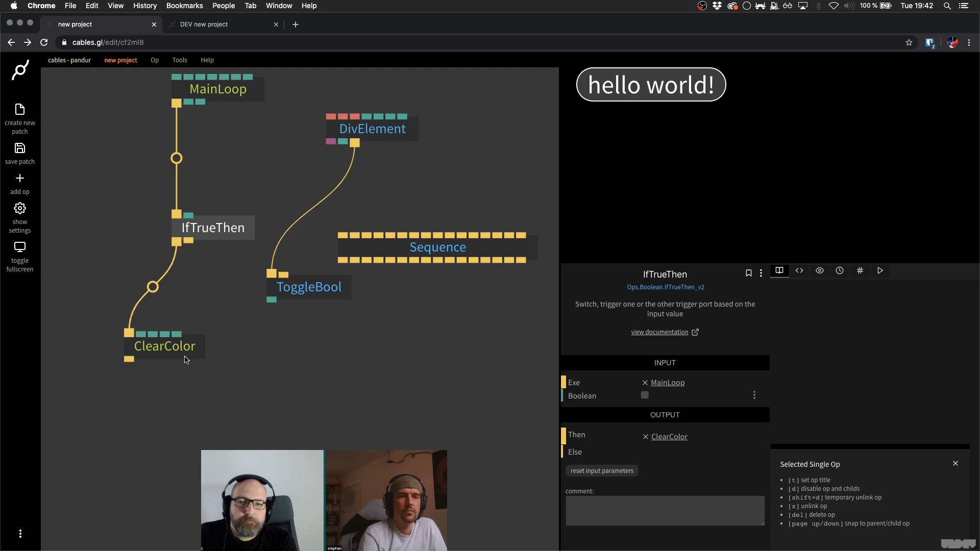
- Move ClearColor and IfTrueThen further down, duplicate ClearColor, and link the copy to IfTrueThen's Else output
drag(168, 347, 109, 387)
drag(218, 226, 183, 285)
drag(133, 359, 209, 433)
key(super+c)
key(super+v)
drag(153, 303, 204, 390)
- Change the color of the duplicated ClearColor op on the Else branch to dark blue
click(608, 398)
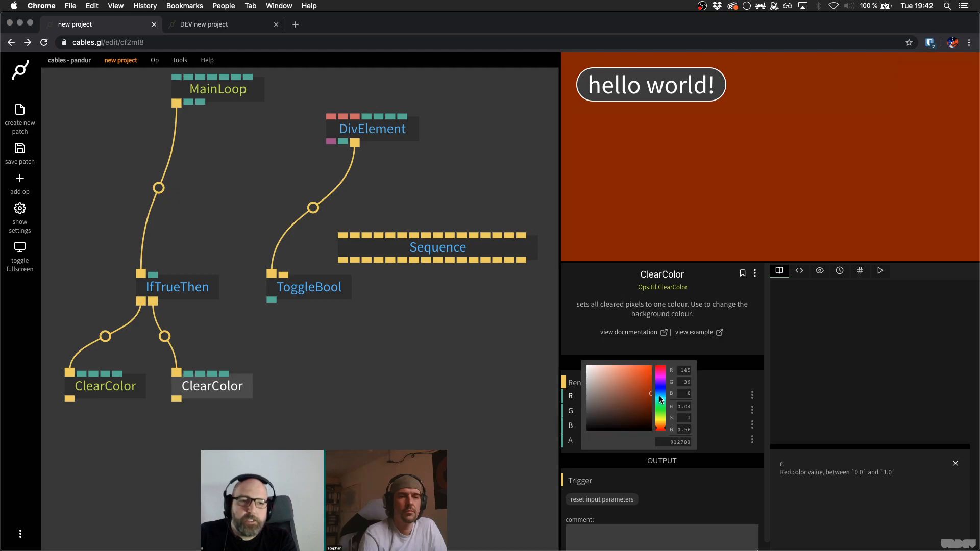
click(662, 396)
click(398, 357)
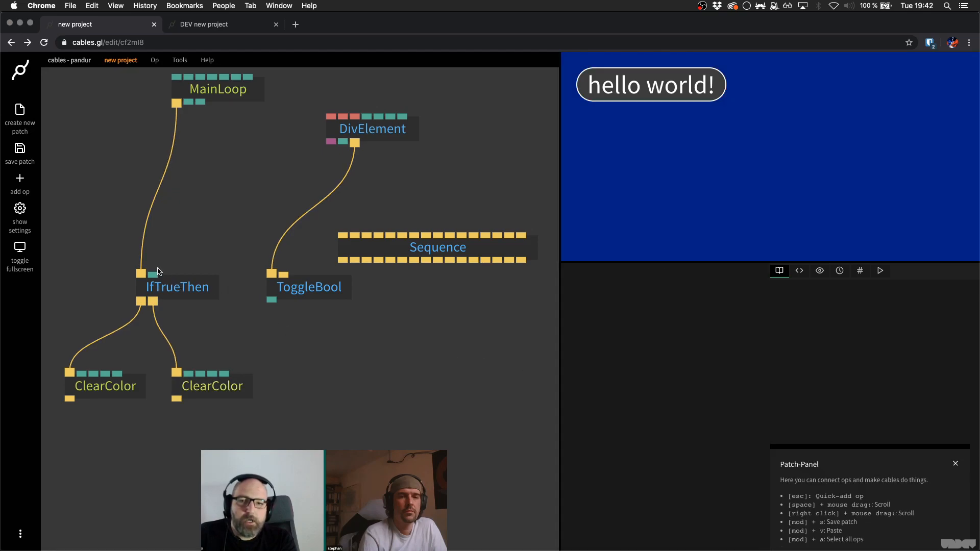
- Link ToggleBool's result to IfTrueThen's Boolean input, place ToggleBool above it, and test toggling the background from the rendered "hello world!" div
drag(154, 275, 247, 227)
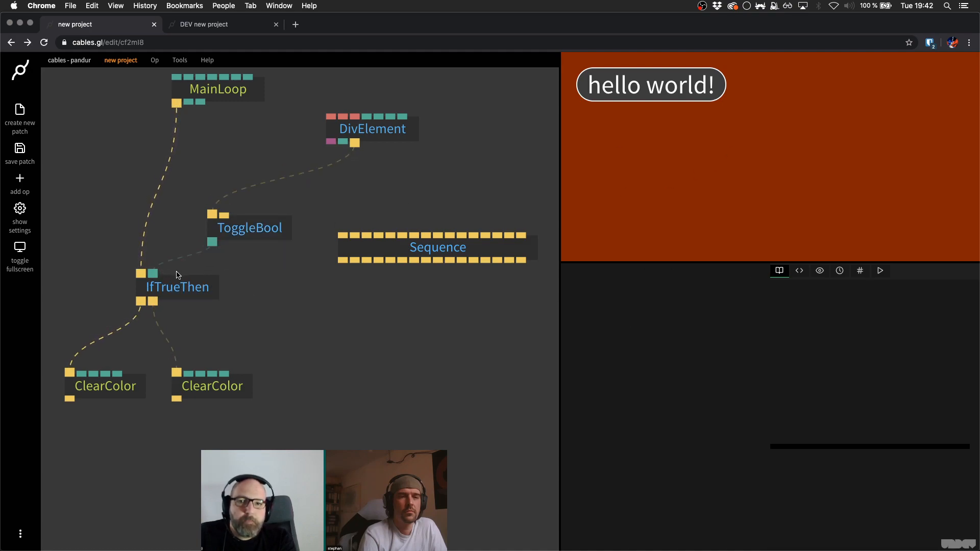
click(647, 90)
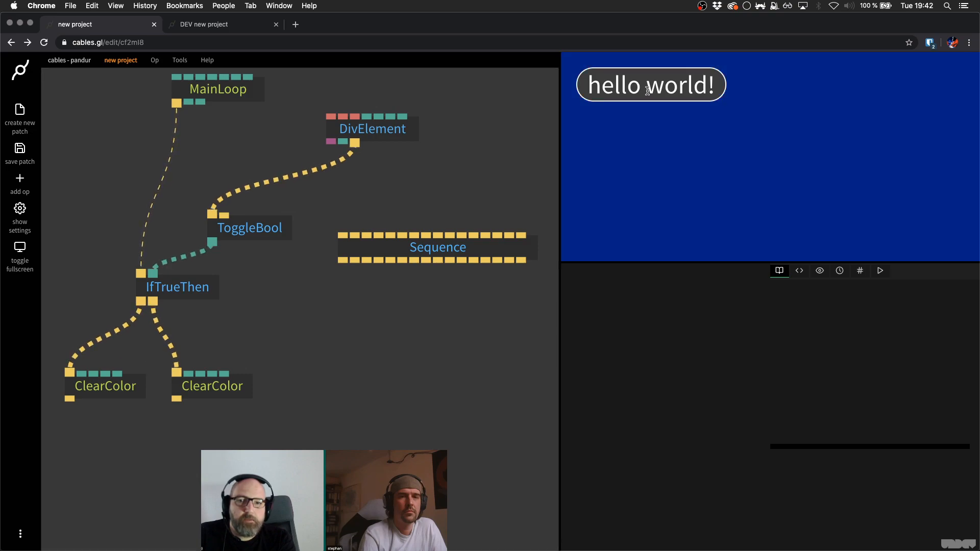
click(647, 91)
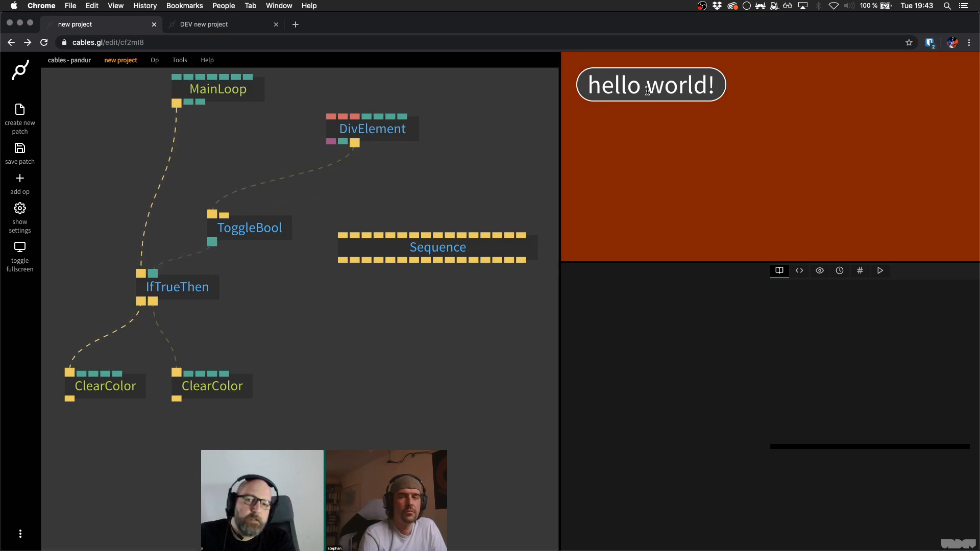
click(647, 91)
click(647, 91)
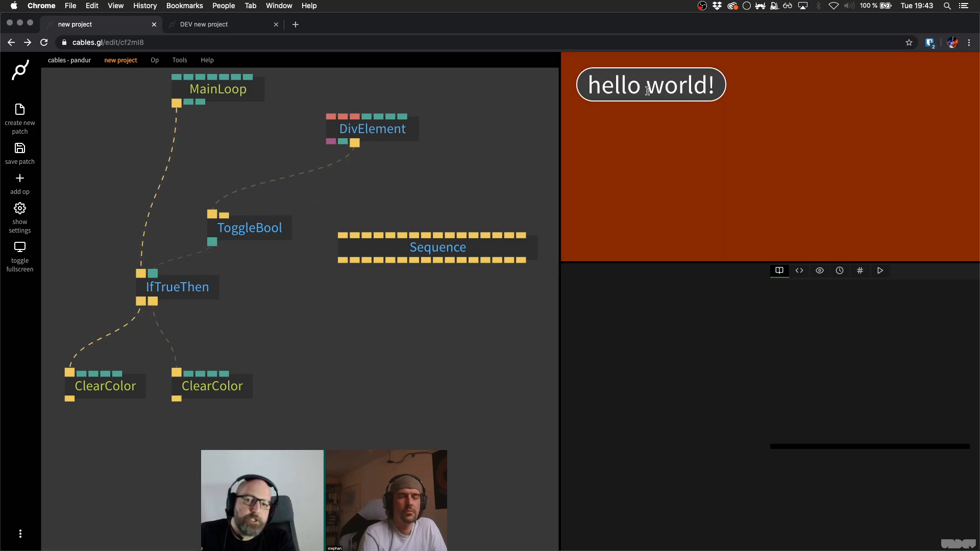
click(647, 91)
click(648, 91)
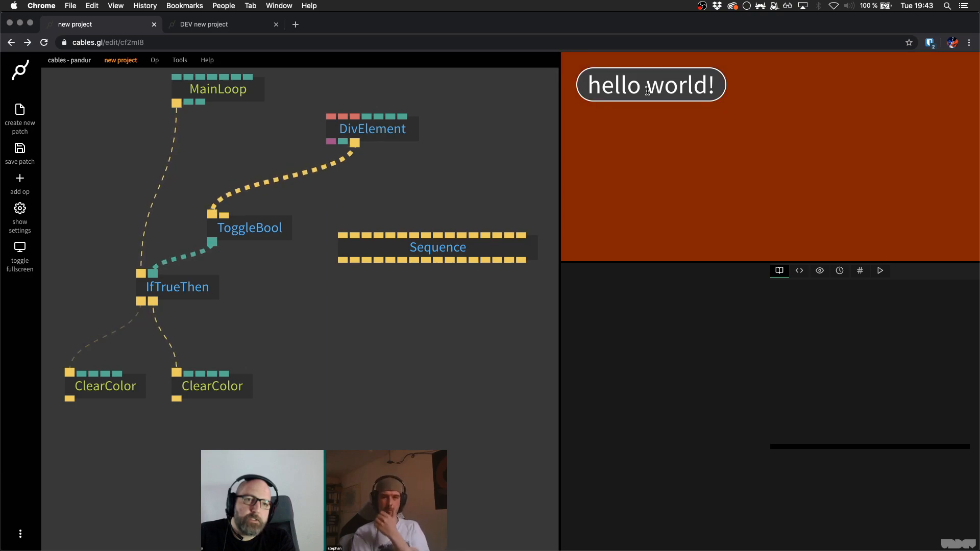
click(647, 91)
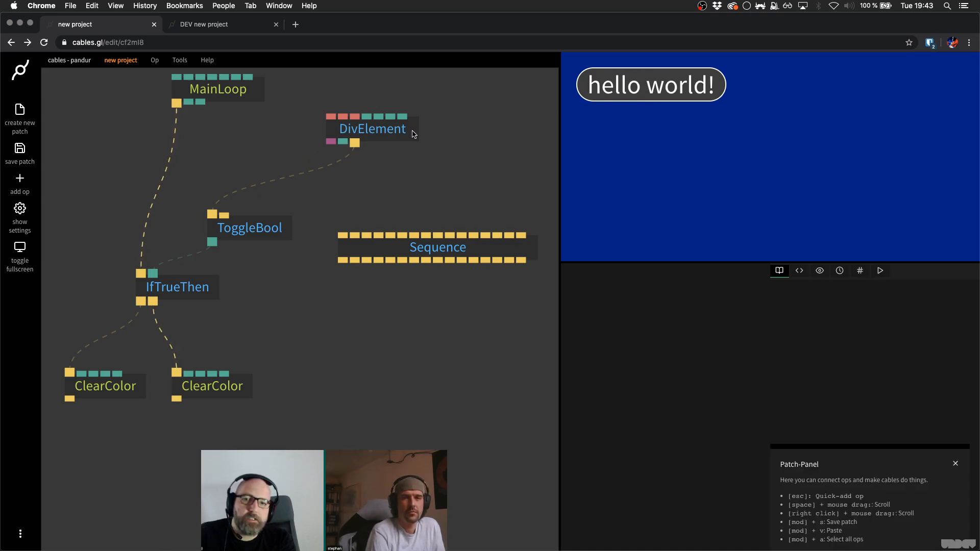
- Add cursor:pointer; as a new last line of the DivElement's style, save it and close the style editor
click(394, 128)
click(669, 424)
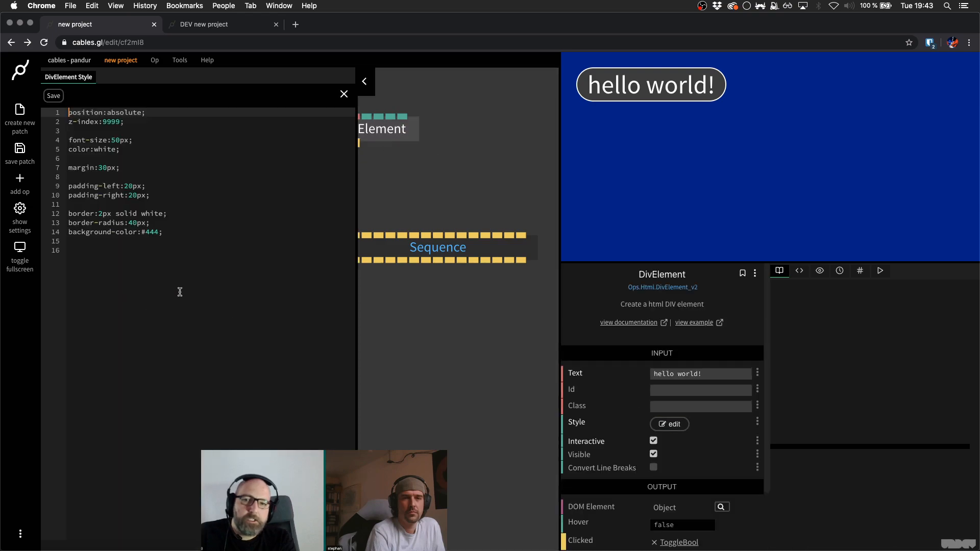
text(cu)
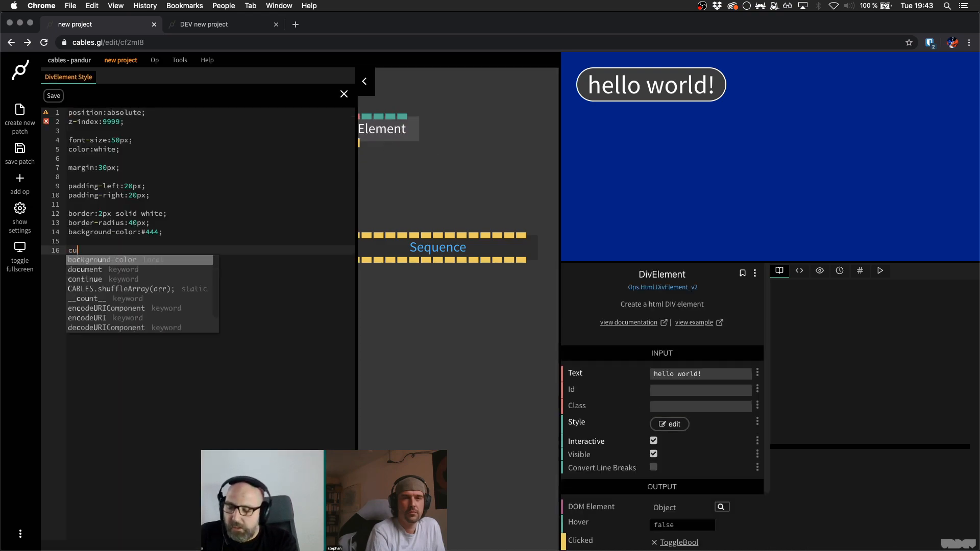
text(rsor:pointer;)
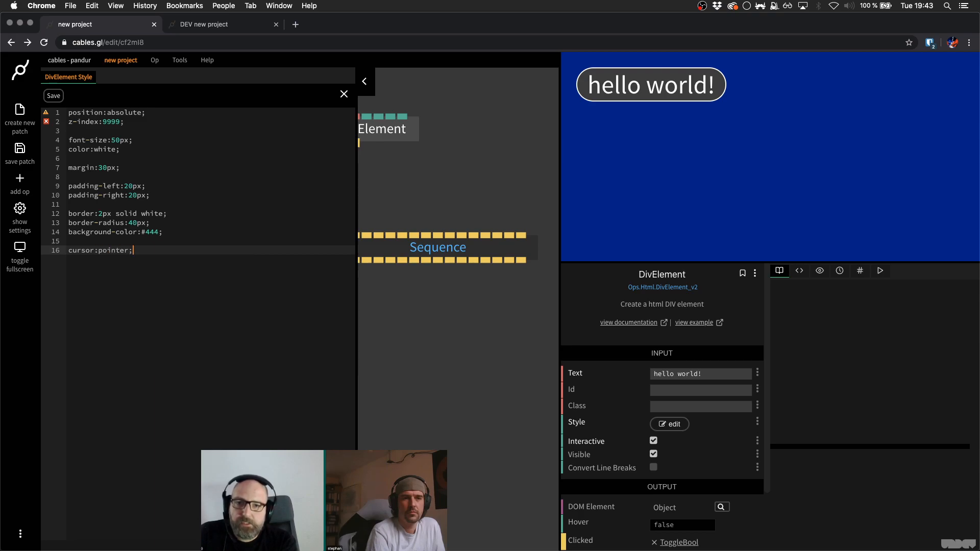
key(super+s)
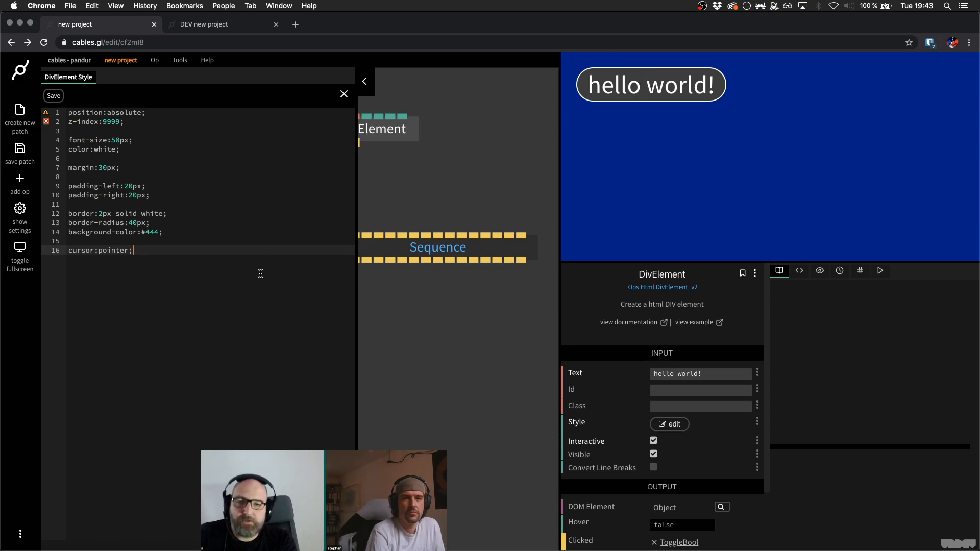
click(342, 95)
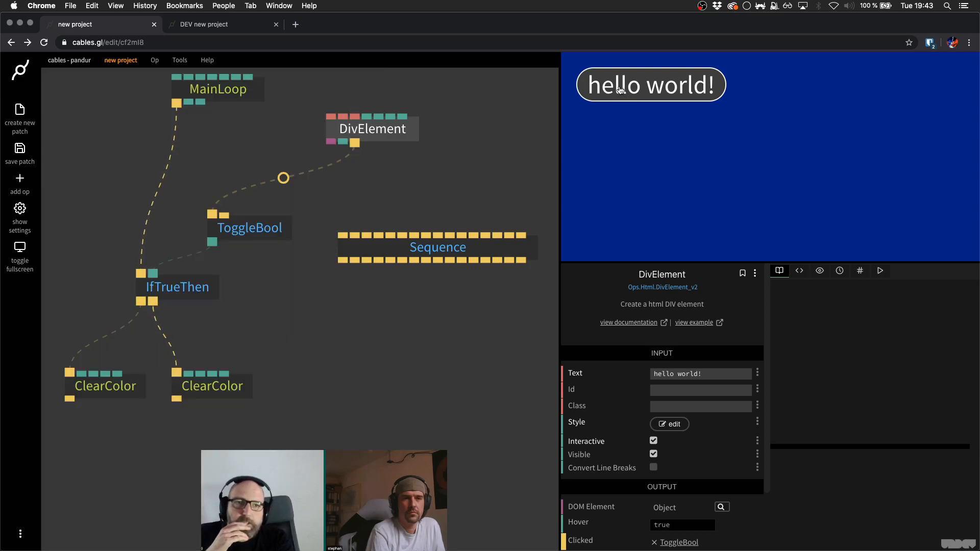
- Toggle the canvas background repeatedly from the rendered "hello world!" div, checking its pointer cursor
click(620, 89)
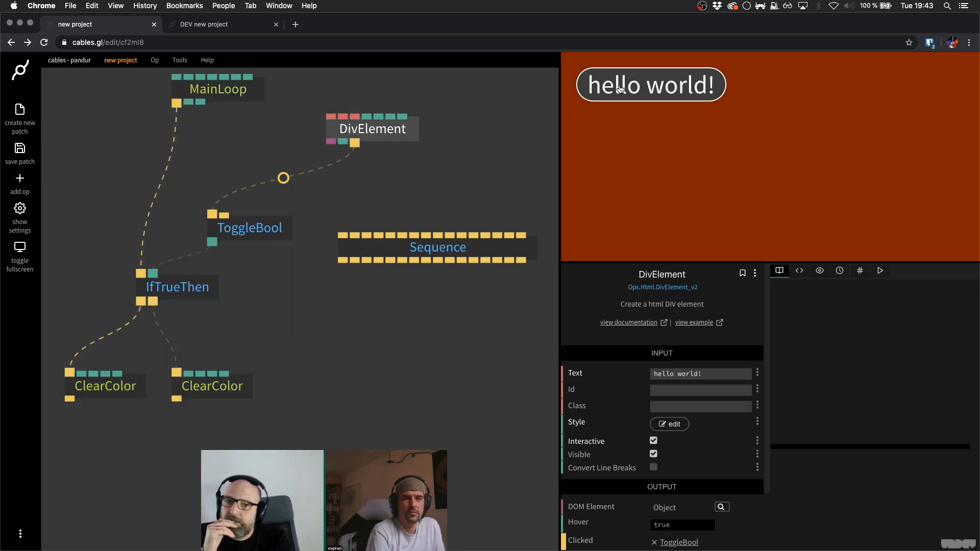
click(620, 89)
click(620, 89)
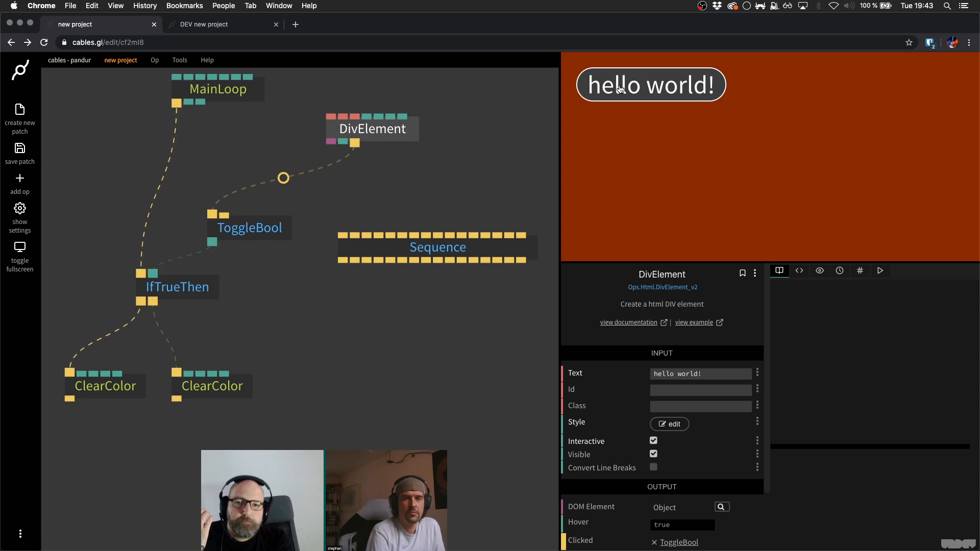
click(620, 90)
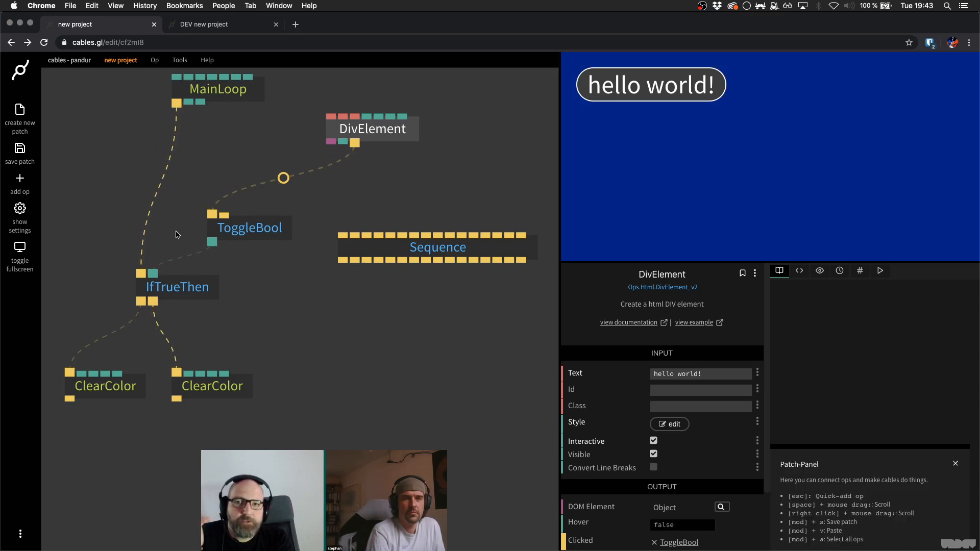
click(666, 87)
click(666, 87)
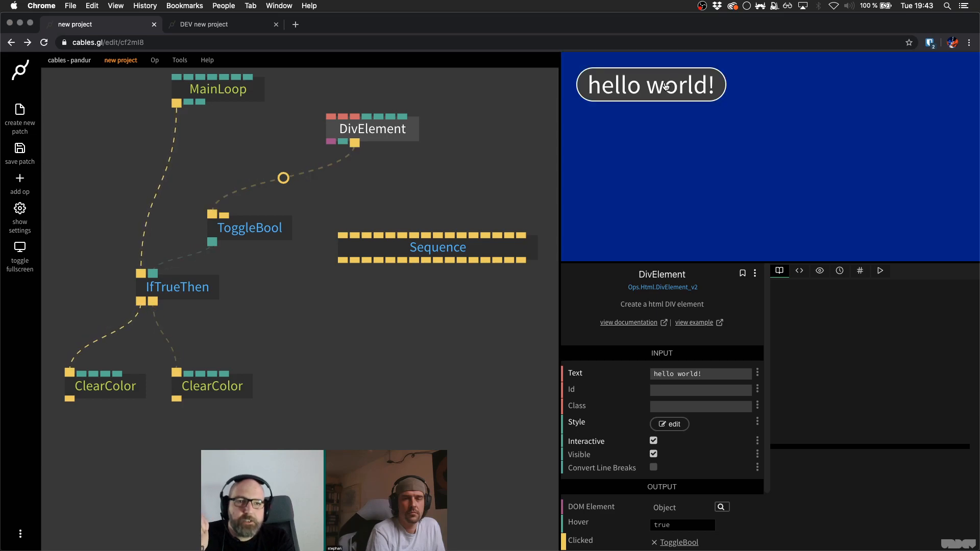
click(666, 87)
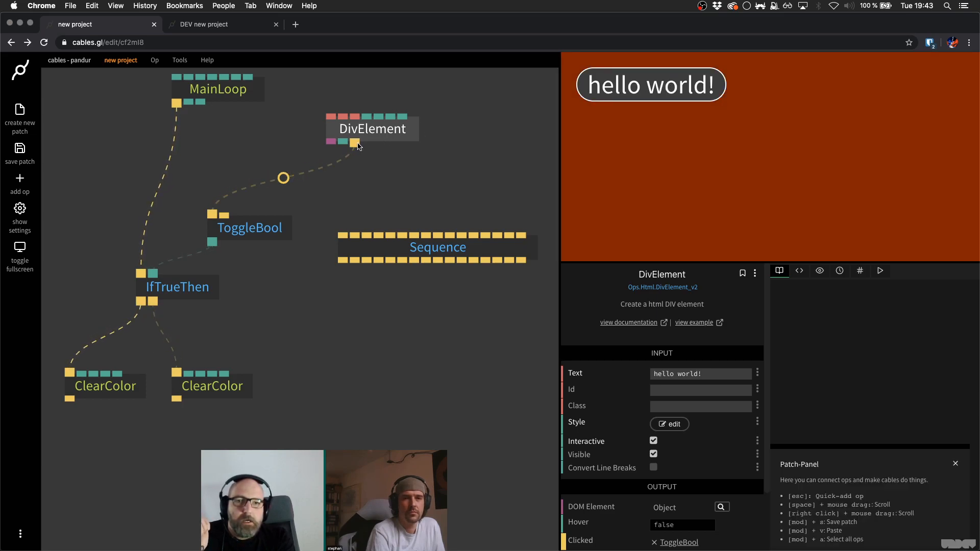
- Unlink the DivElement's Clicked output from ToggleBool and reposition the DivElement nearer to the ToggleBool op
right_click(356, 144)
drag(356, 148, 295, 145)
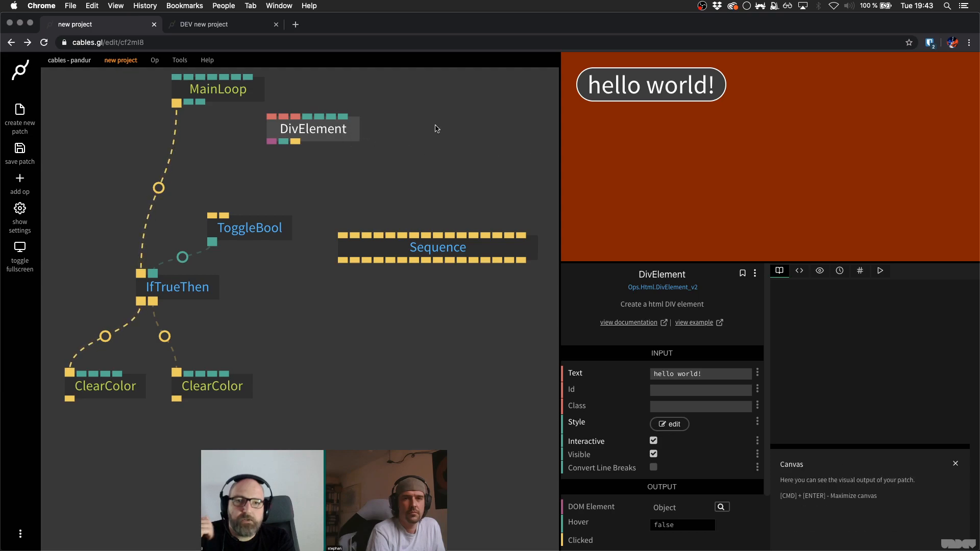
drag(341, 142, 361, 146)
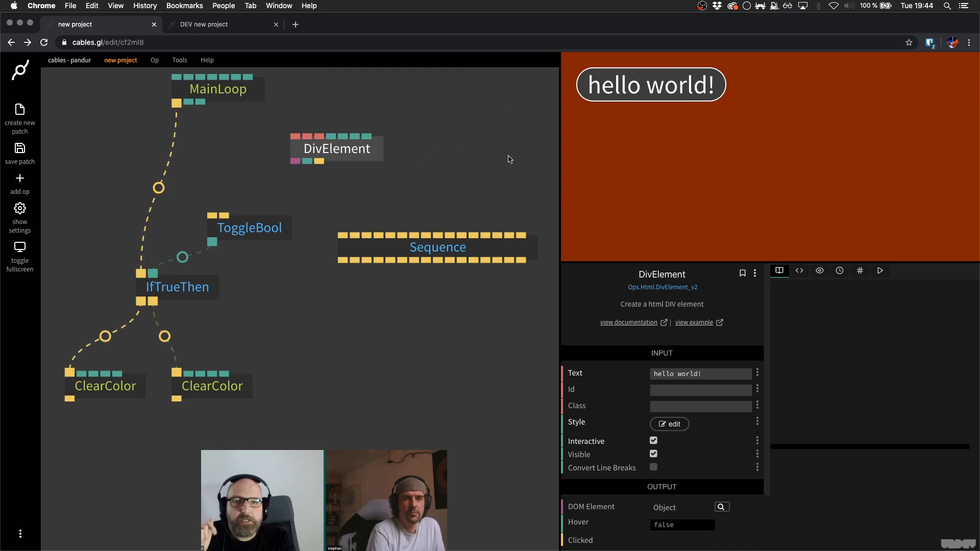
- Add a HyperLink op driven by the DivElement's Clicked output and align it straight below the DivElement
drag(322, 161, 314, 314)
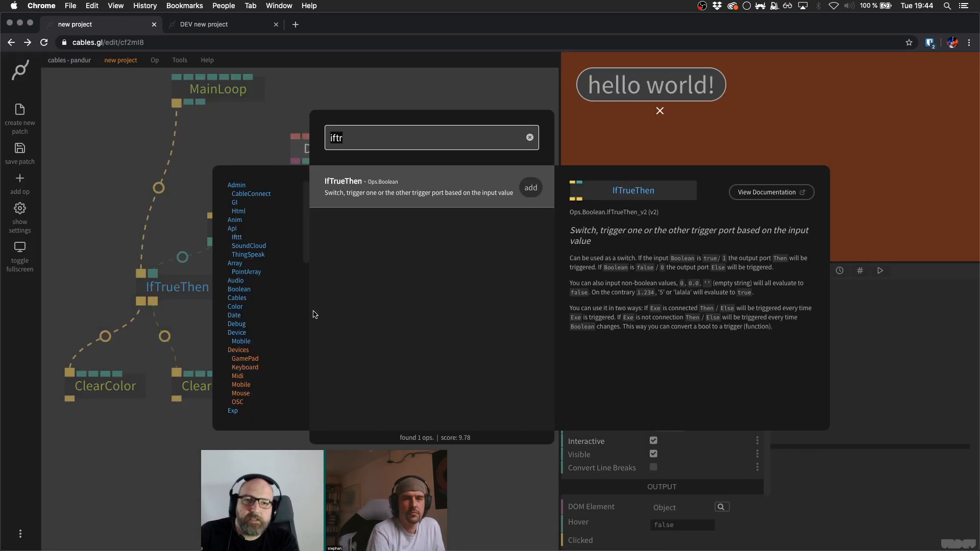
text(hyp)
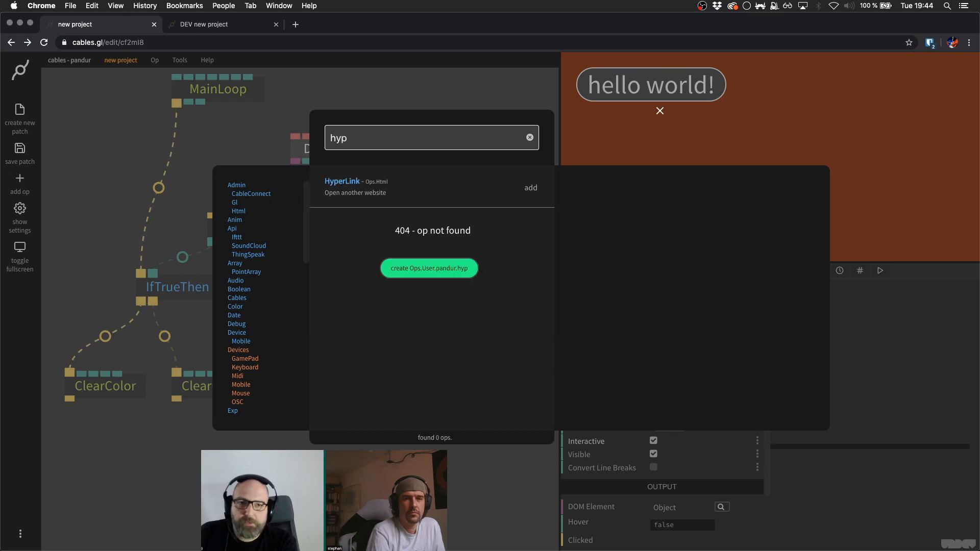
text(er)
key(Return)
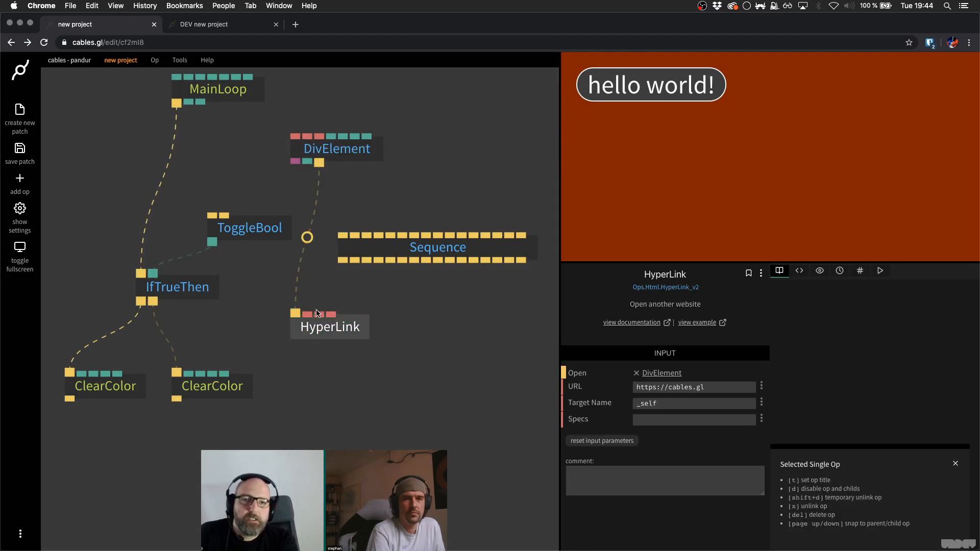
drag(315, 332, 339, 352)
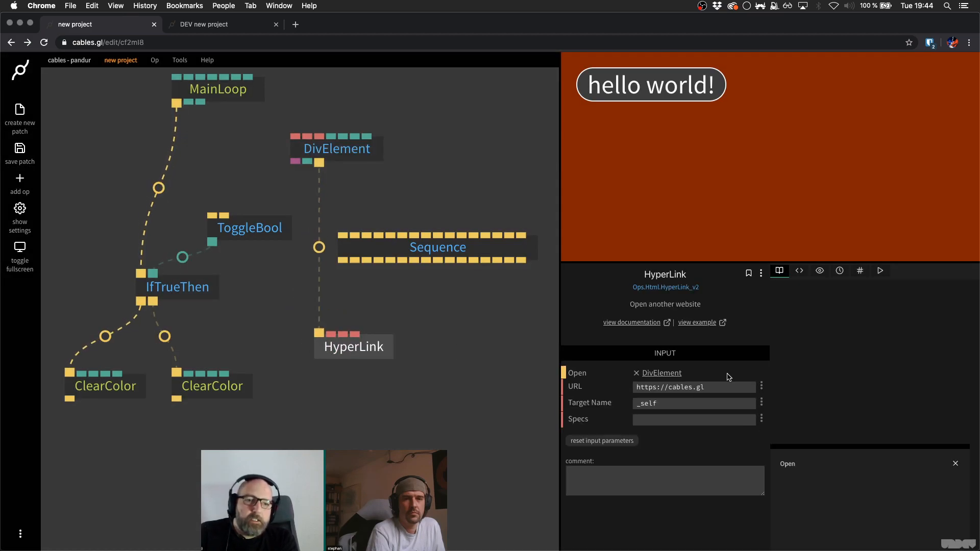
click(717, 386)
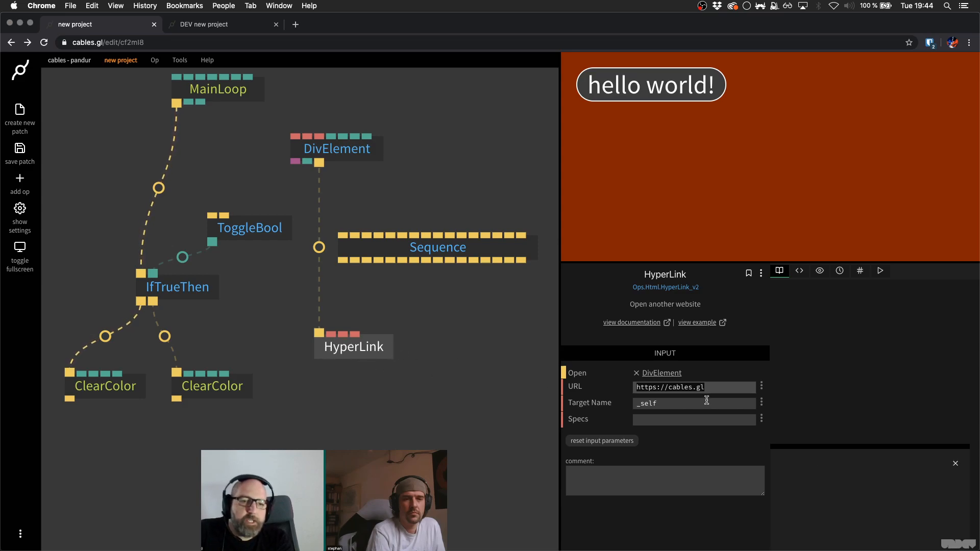
click(707, 402)
text(_blank)
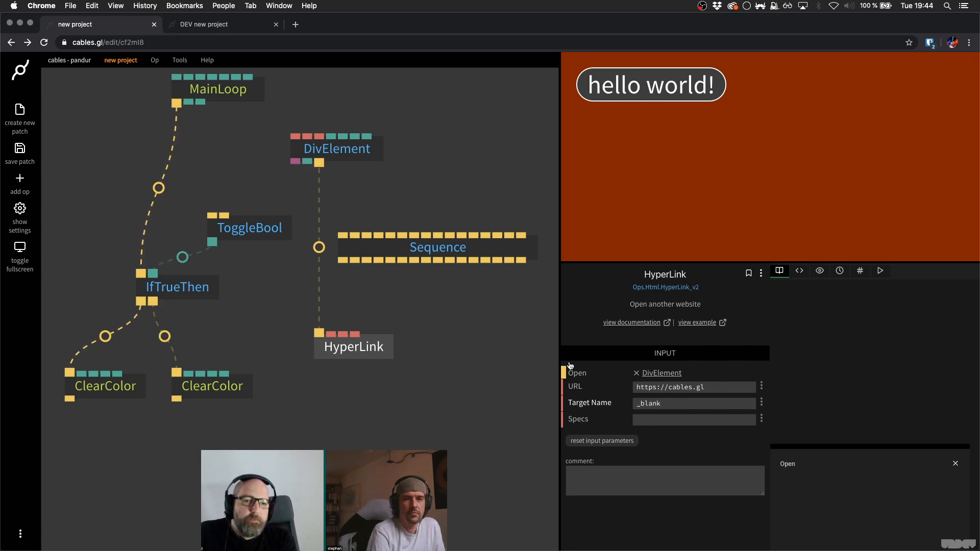
- Open the hyperlink from the rendered "hello world!" div, close the new cables tab and deselect the HyperLink op
click(660, 91)
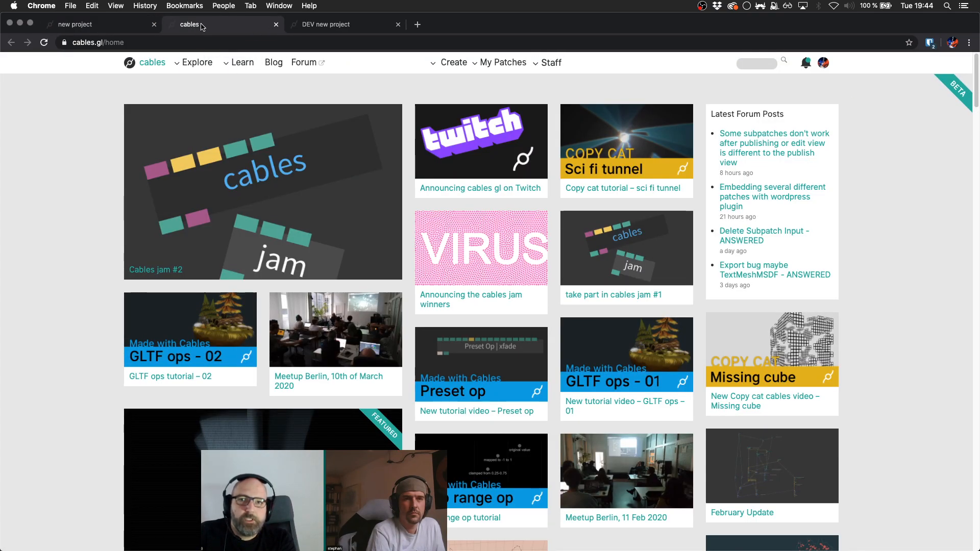
key(super+w)
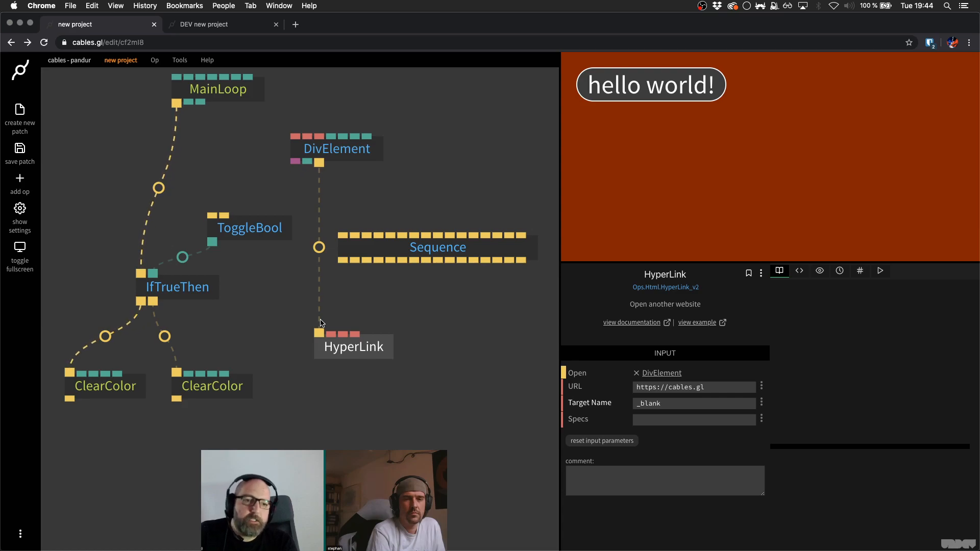
click(405, 317)
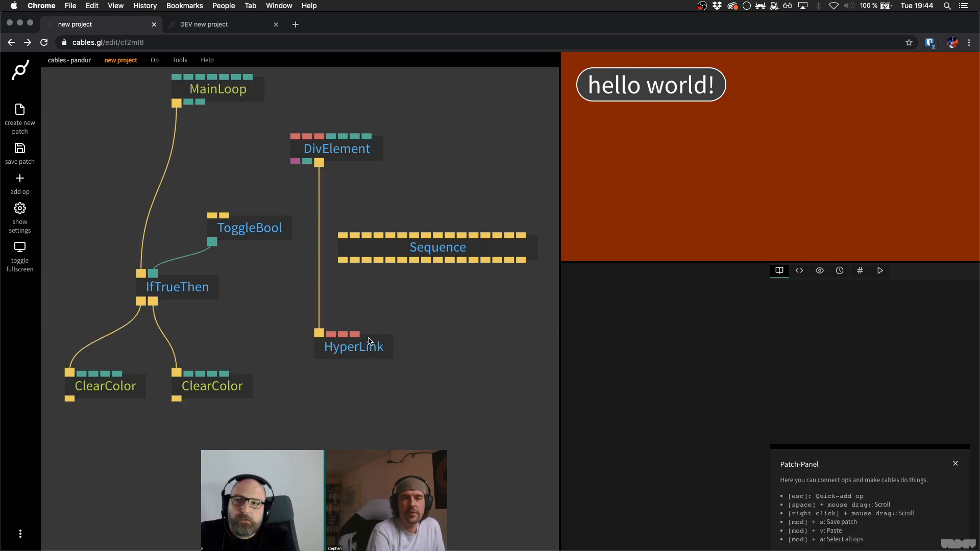
- Drive IfTrueThen's Boolean input from the DivElement's Hover output instead of ToggleBool, and move ToggleBool up beside the DivElement
click(338, 149)
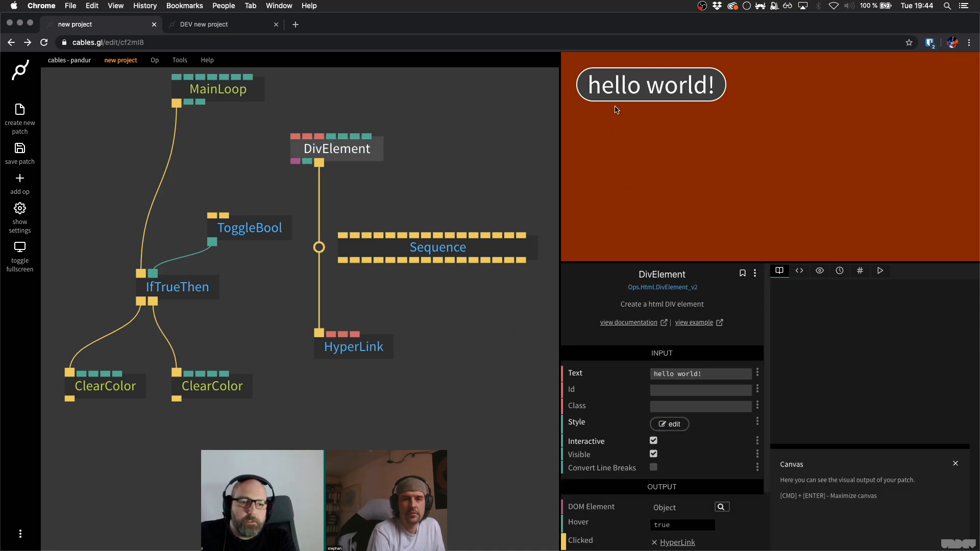
scroll(598, 352, down, 1)
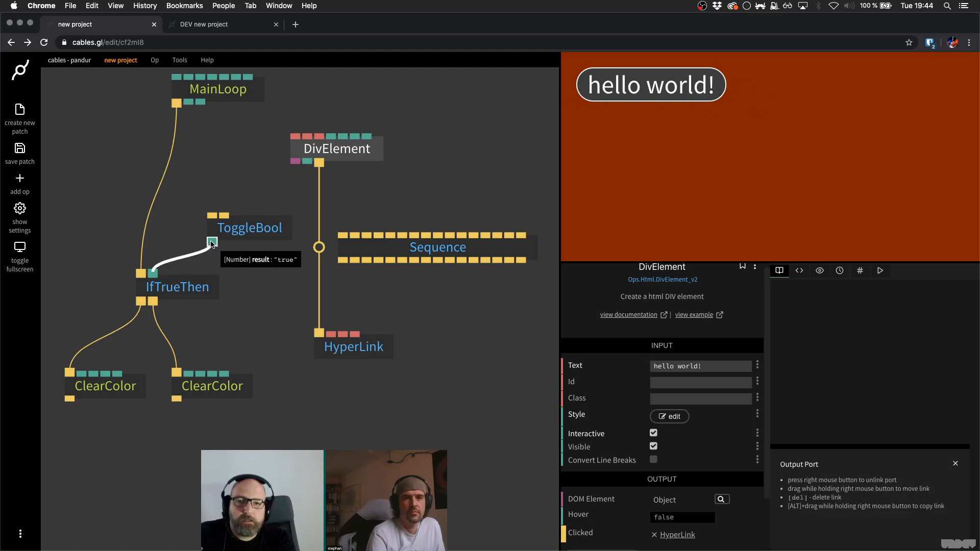
click(240, 273)
drag(213, 244, 342, 149)
drag(266, 230, 515, 111)
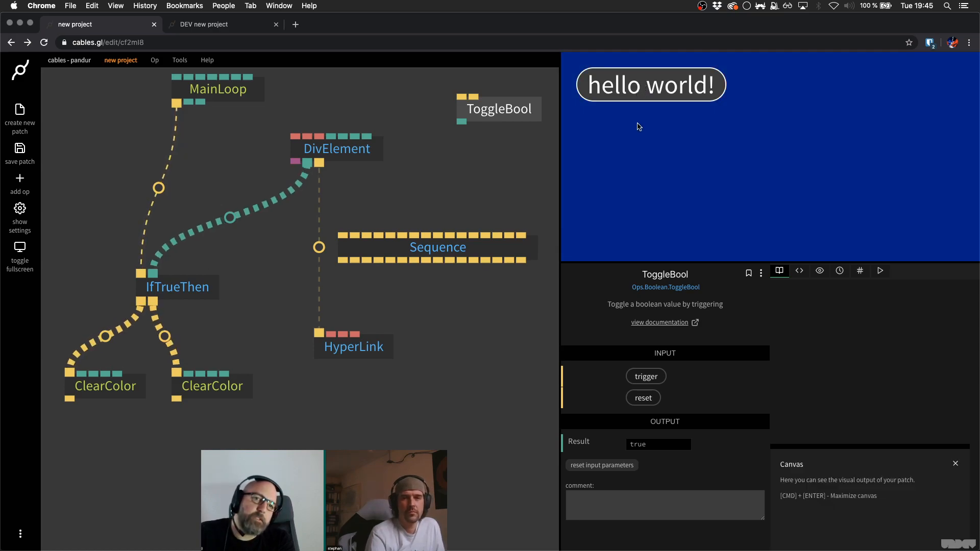
- Examine the DivElement's Hover output value while moving the pointer onto and off the rendered "hello world!" div
click(343, 158)
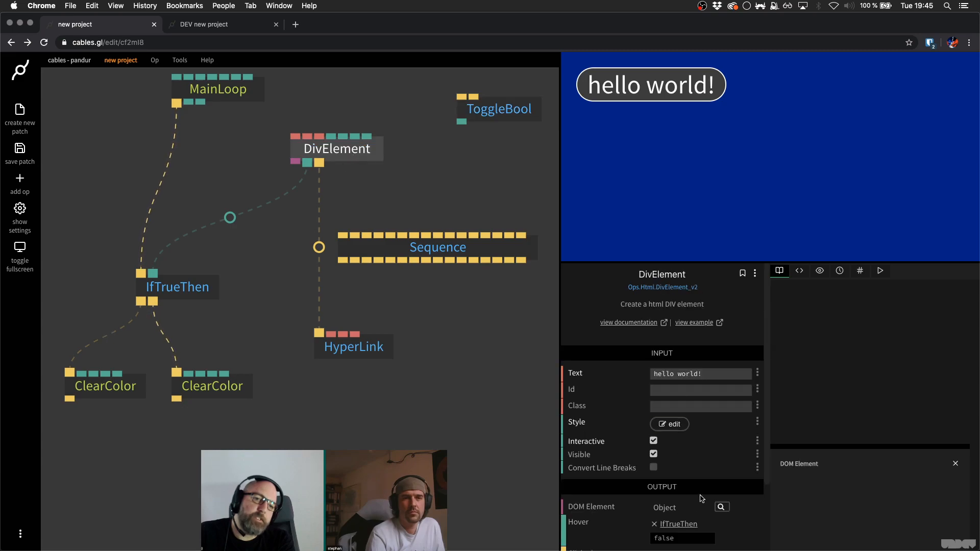
scroll(679, 449, down, 2)
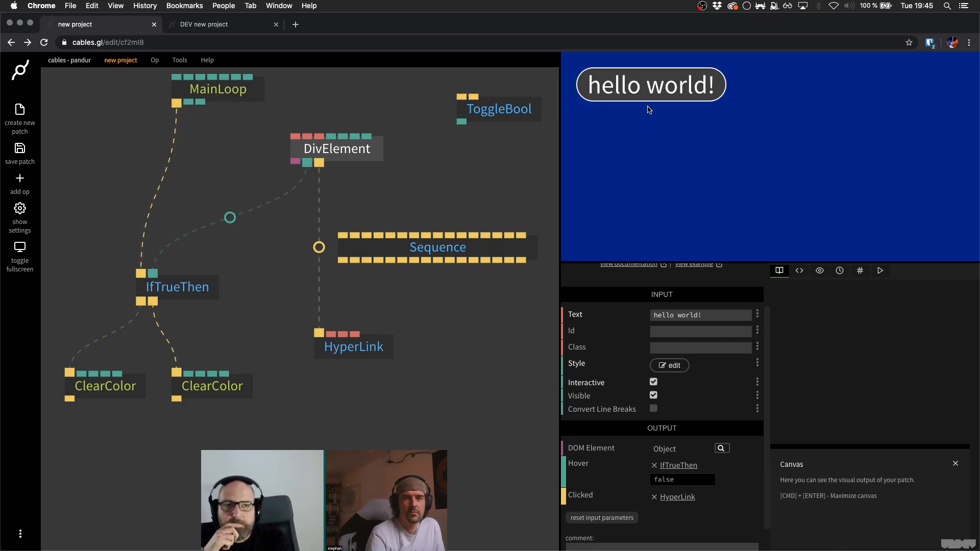
mouse_move(632, 101)
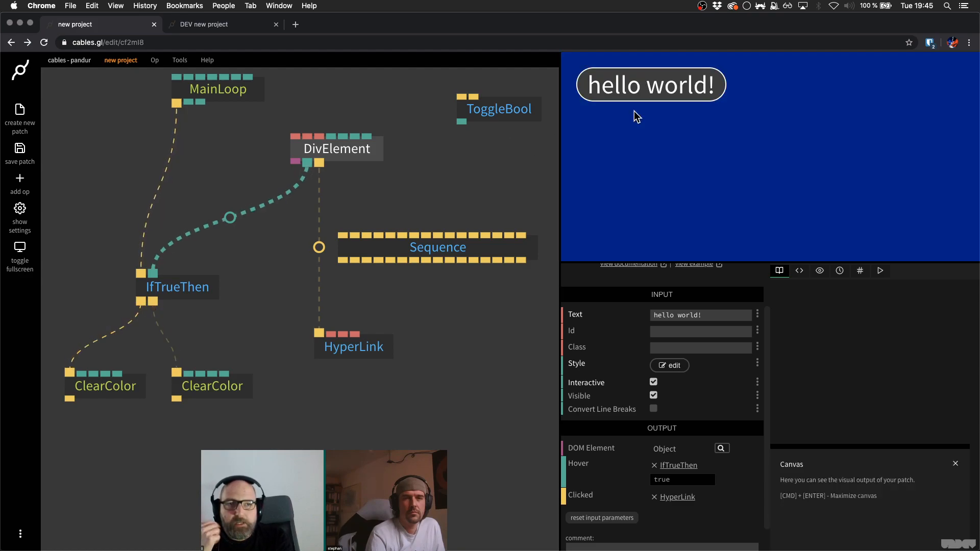
- Switch the DivElement's Interactive option off and back on, deselect the op and save the patch
click(653, 383)
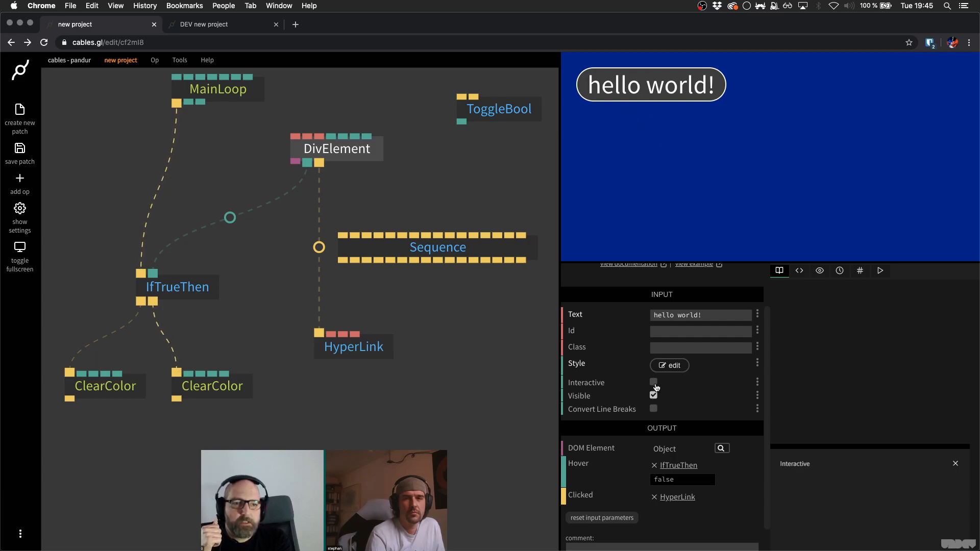
click(654, 384)
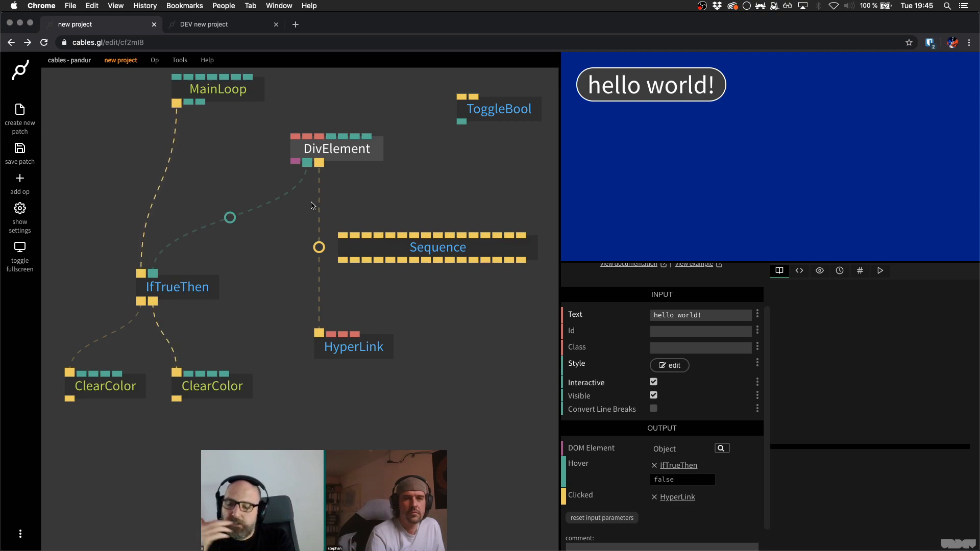
click(312, 206)
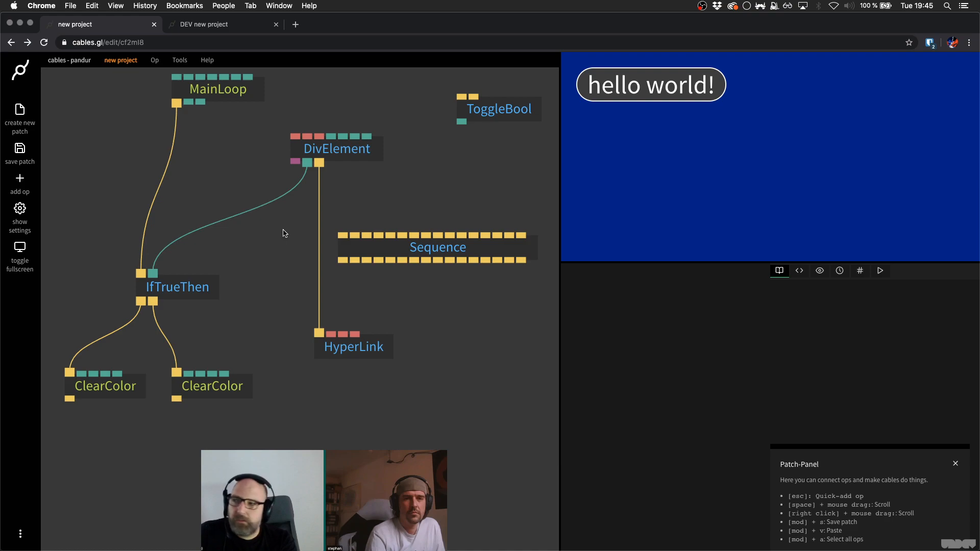
key(super+s)
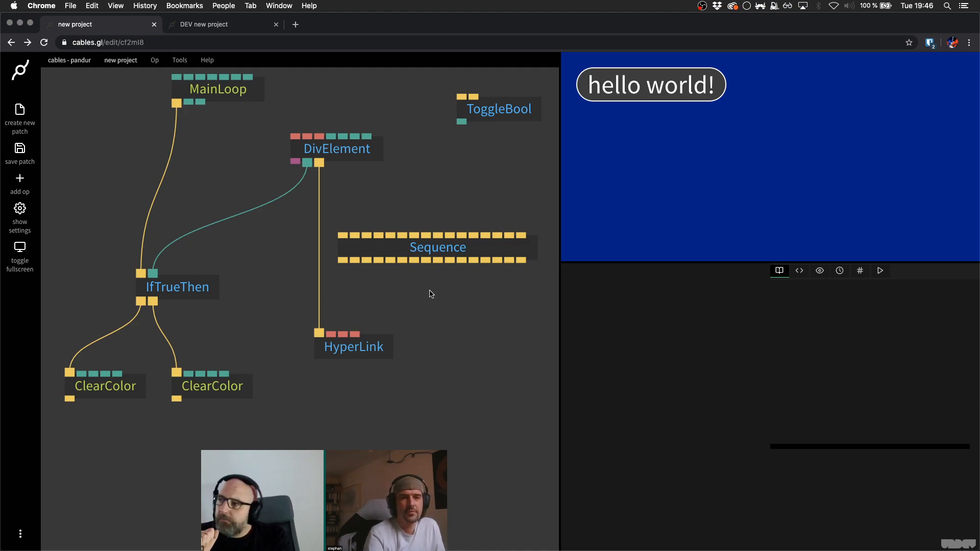
- Delete the unconnected Sequence op from the patch
drag(430, 289, 385, 312)
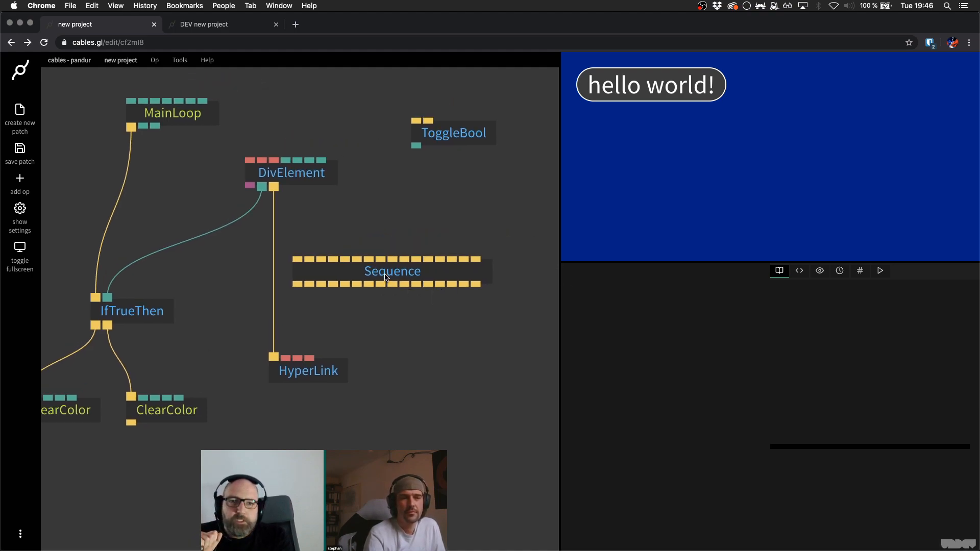
click(401, 273)
key(Delete)
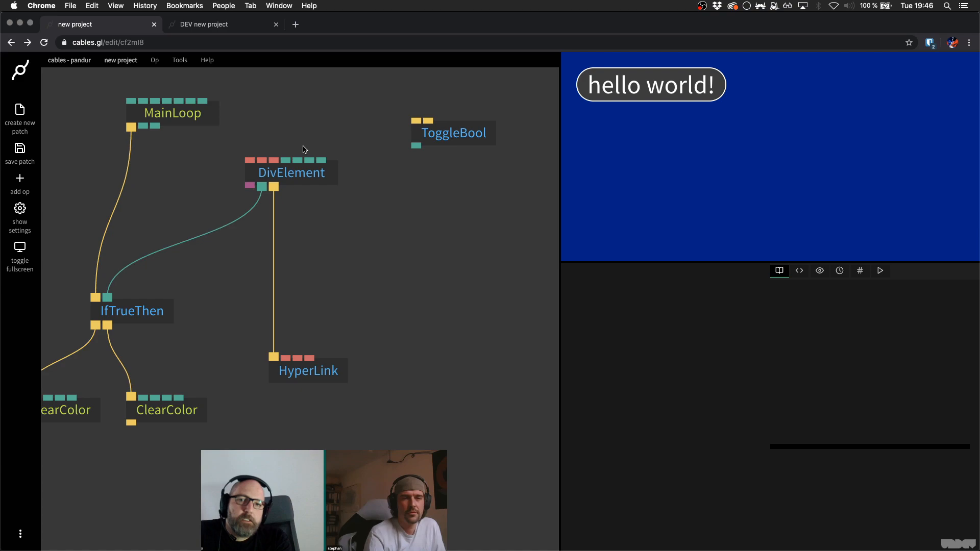
- Review the parameters of the DivElement op and of the HyperLink op, including its op namespace
click(323, 179)
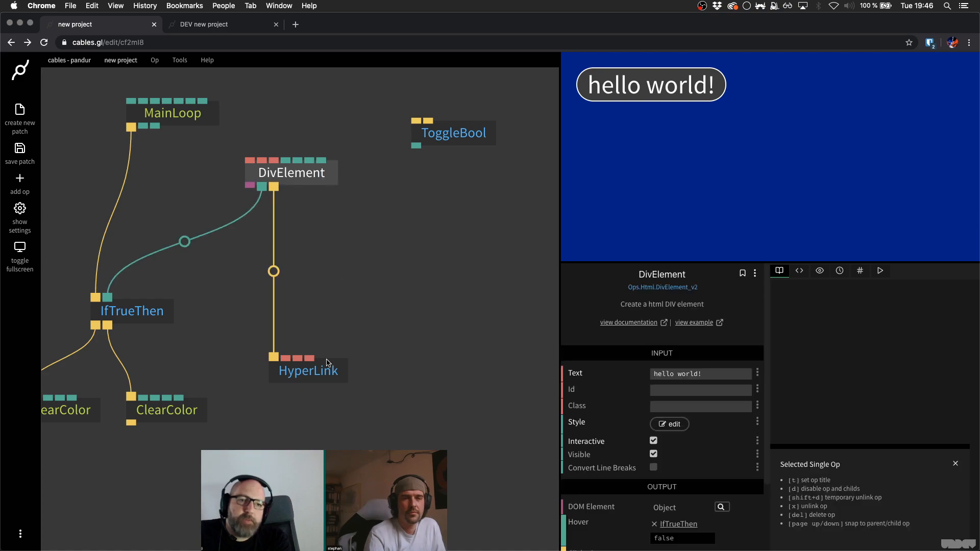
click(331, 375)
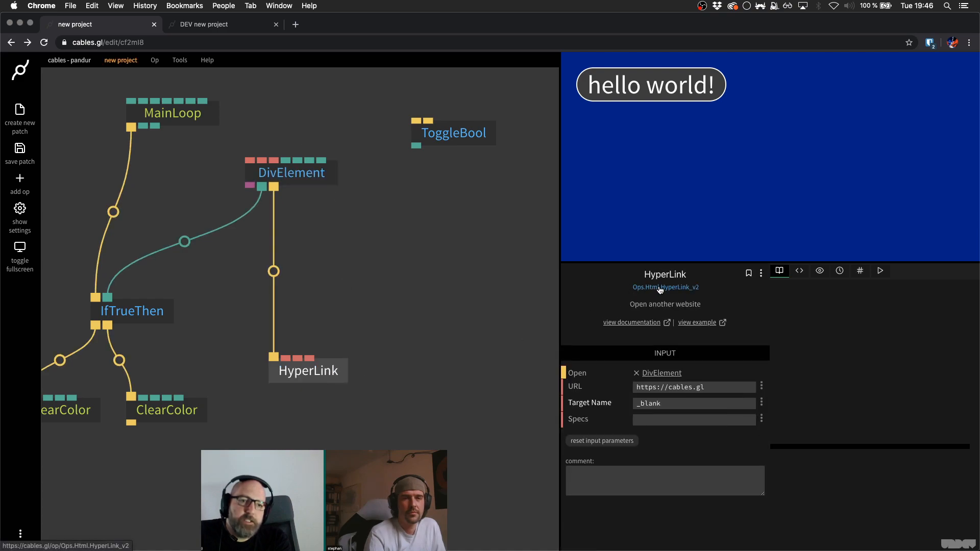
key(super+equal)
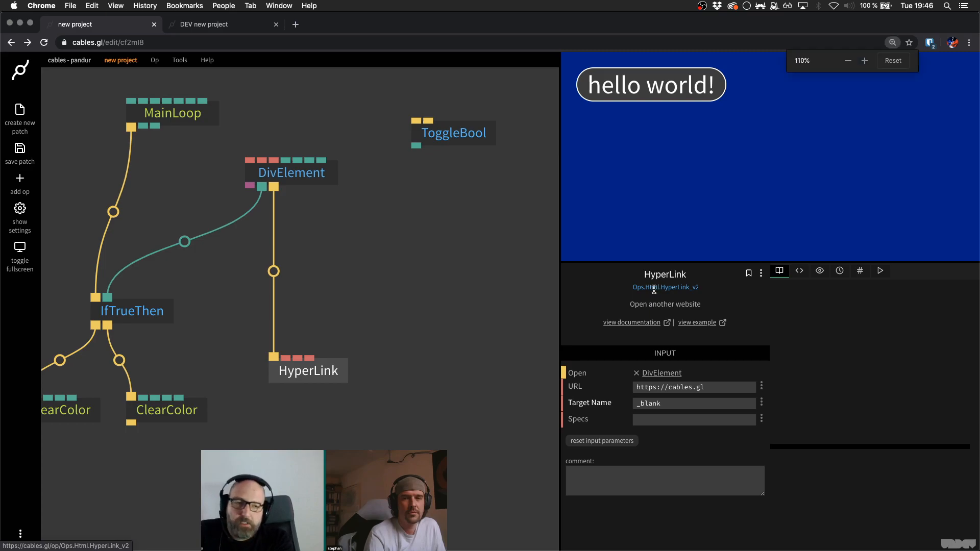
key(super+minus)
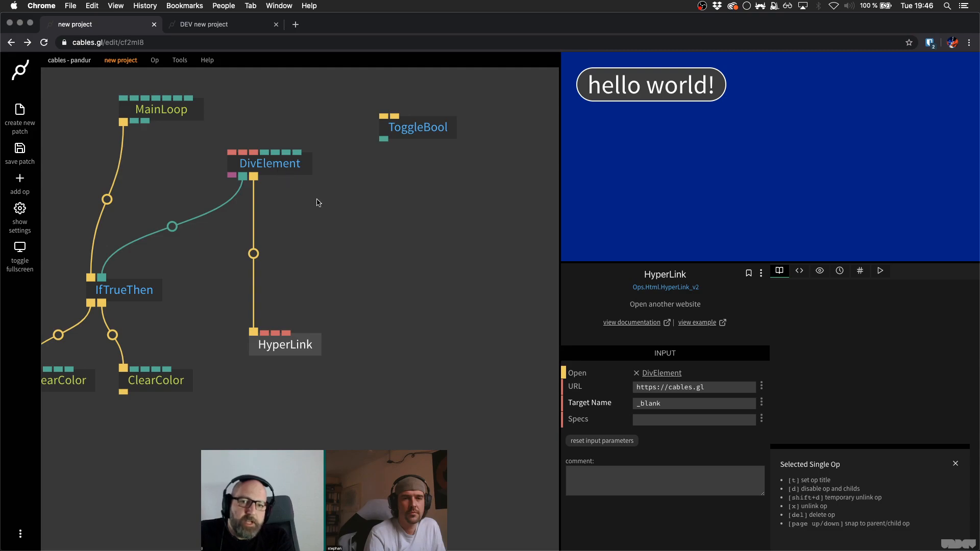
- Search the op library for ops.html and for html, look through the HTML ops and close the search
click(362, 271)
key(Escape)
text(ops.html)
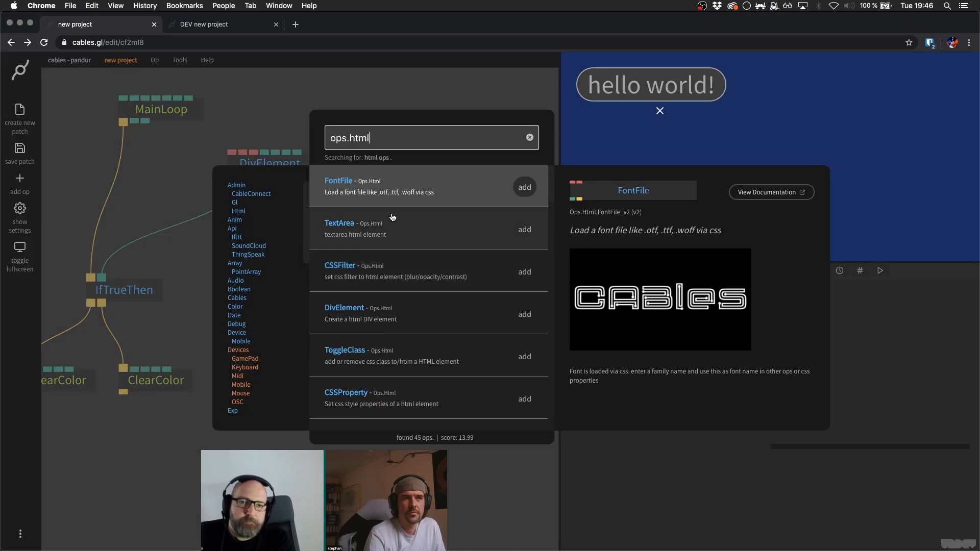
key(alt+shift+Left)
key(alt+shift+Left)
text(htmnl)
key(BackSpace)
key(BackSpace)
text(l)
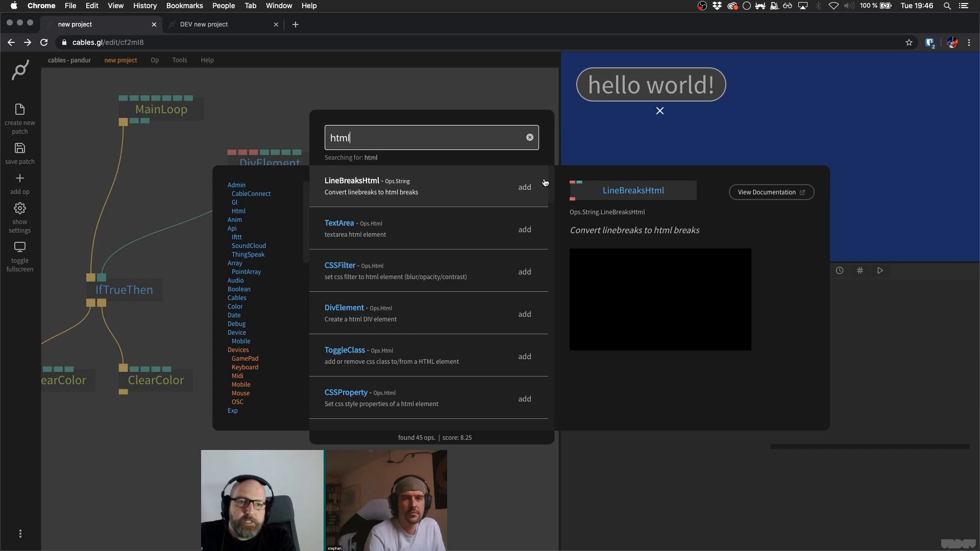
drag(551, 180, 573, 179)
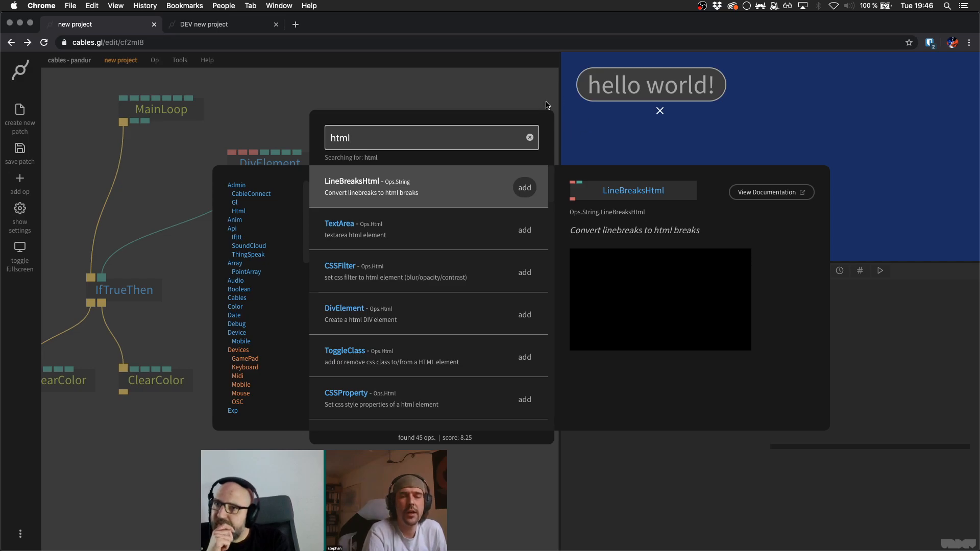
key(Escape)
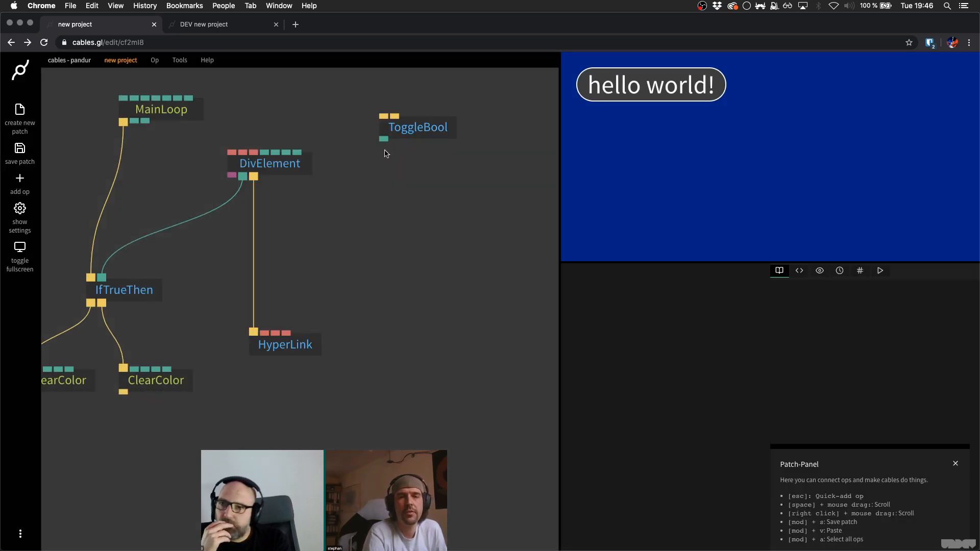
drag(362, 188, 317, 225)
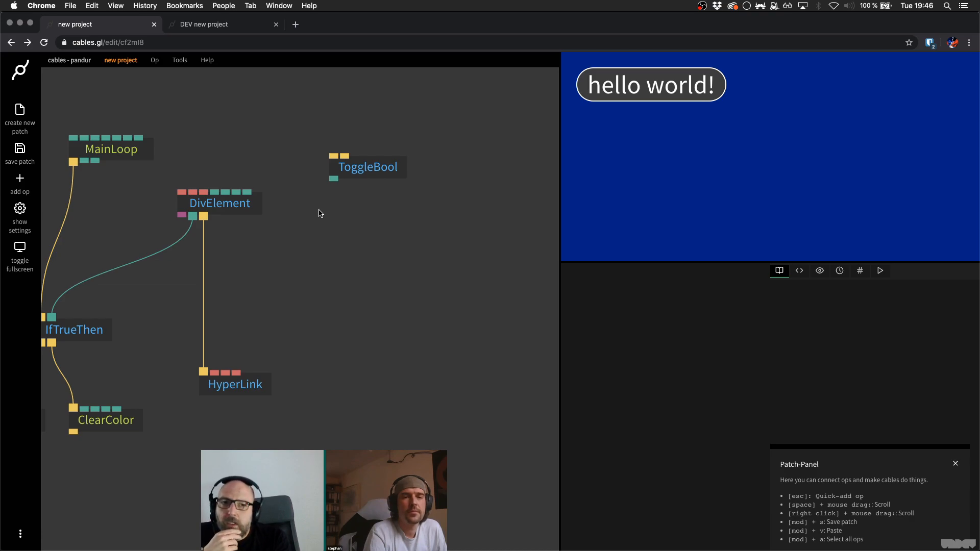
drag(317, 213, 336, 188)
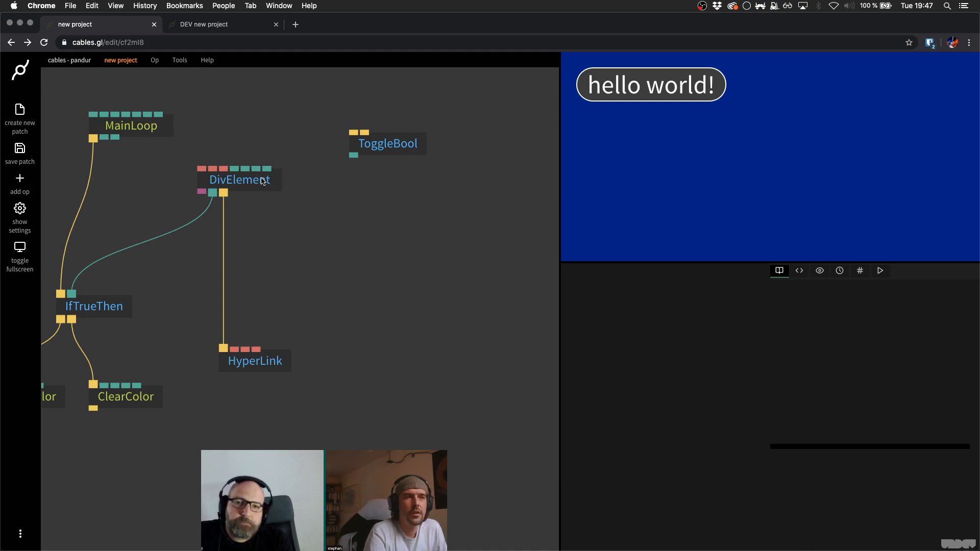
click(263, 180)
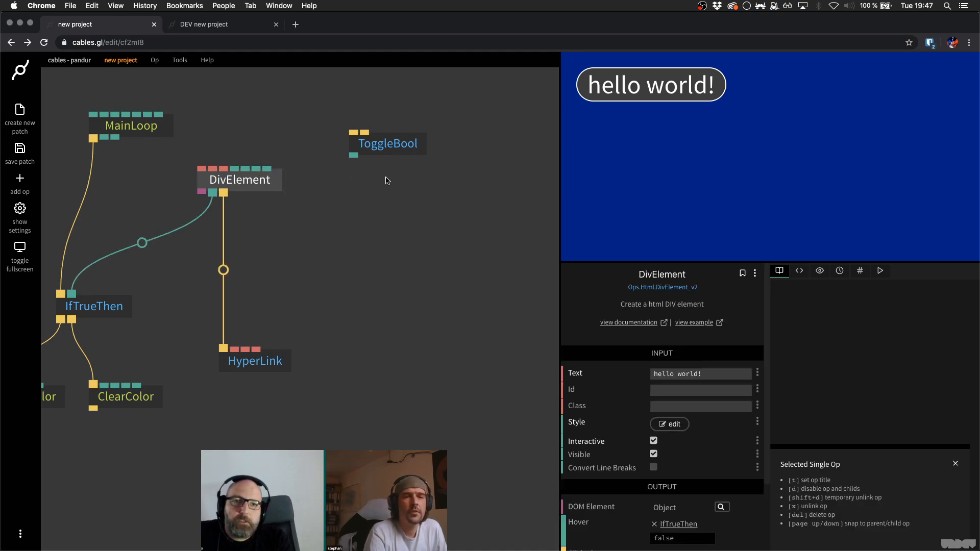
click(376, 186)
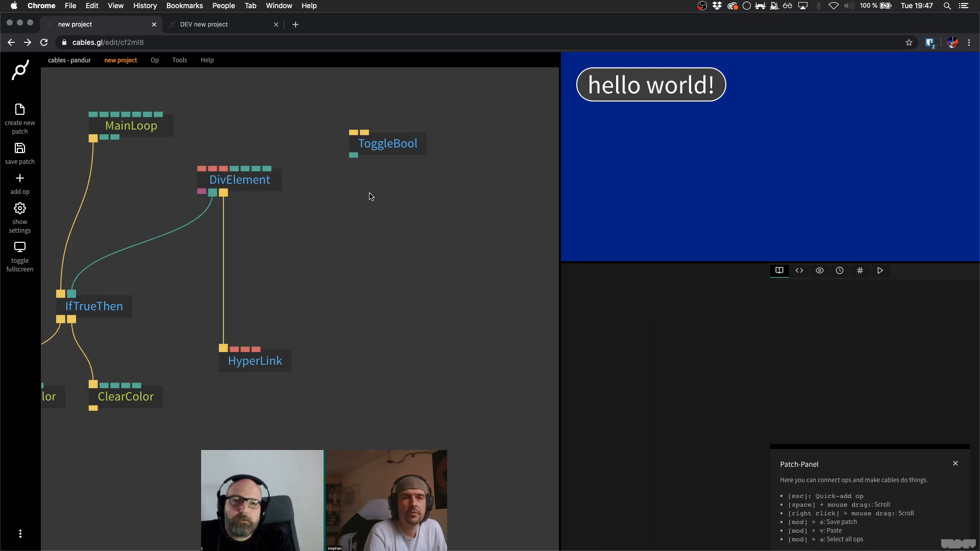
key(Escape)
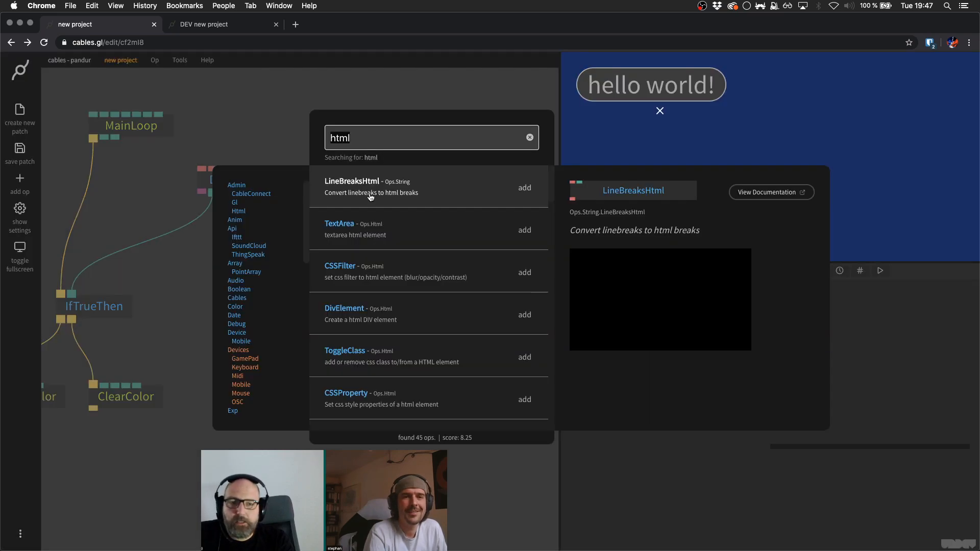
key(Escape)
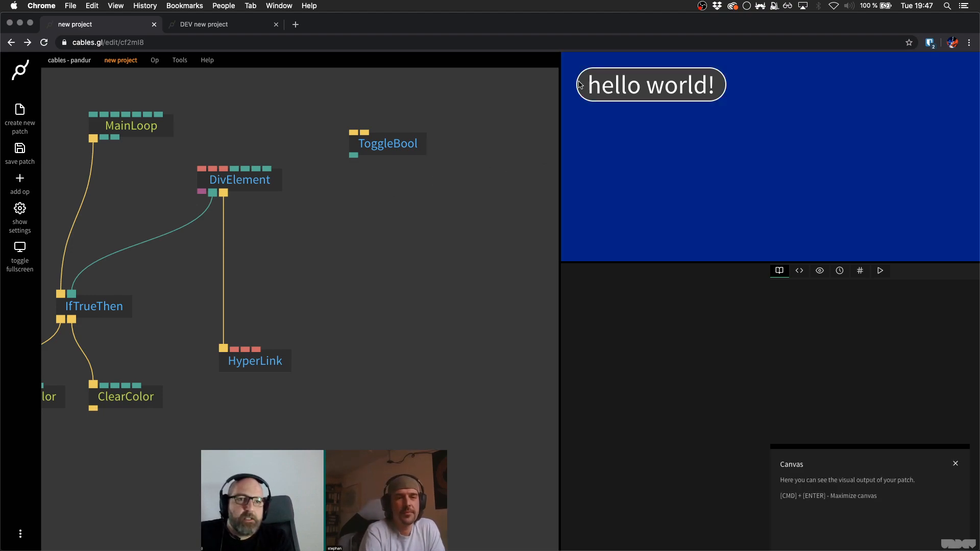
- Add font-family:monospace; after the z-index line in the DivElement's style code and save it
click(255, 177)
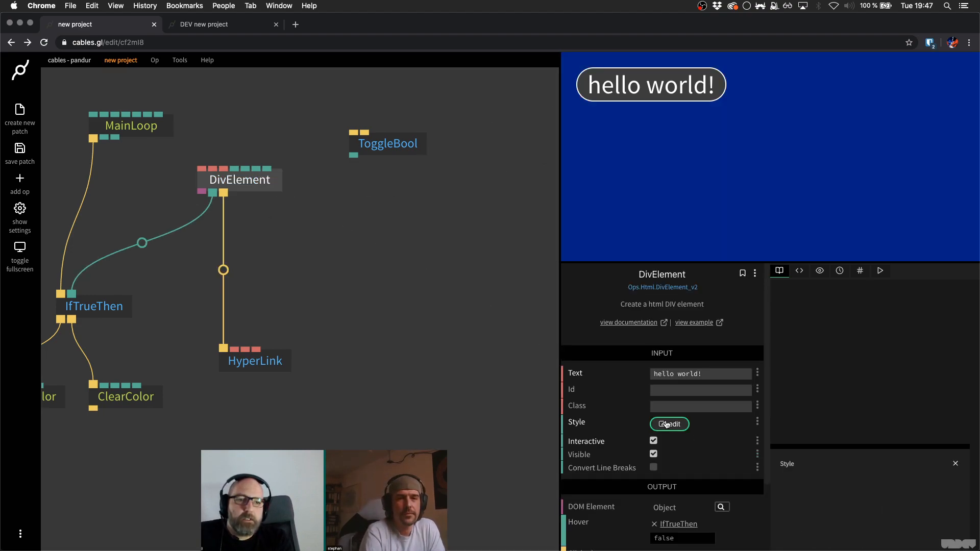
click(669, 424)
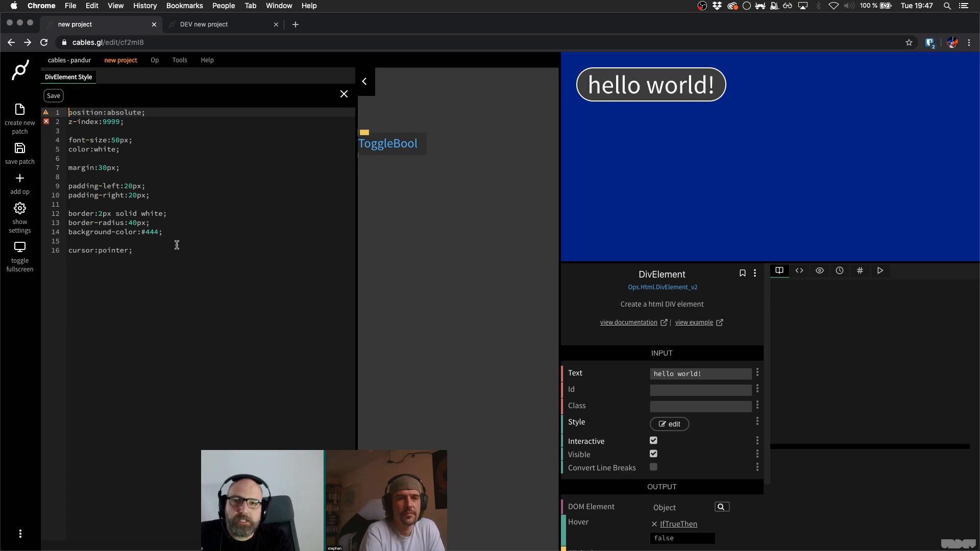
click(159, 119)
key(Return)
key(Return)
text(font-)
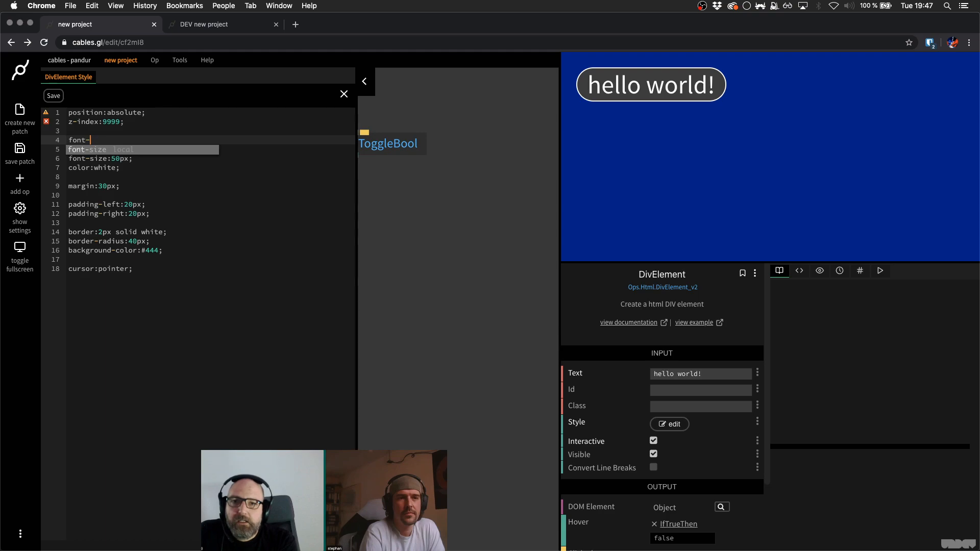
text(family:)
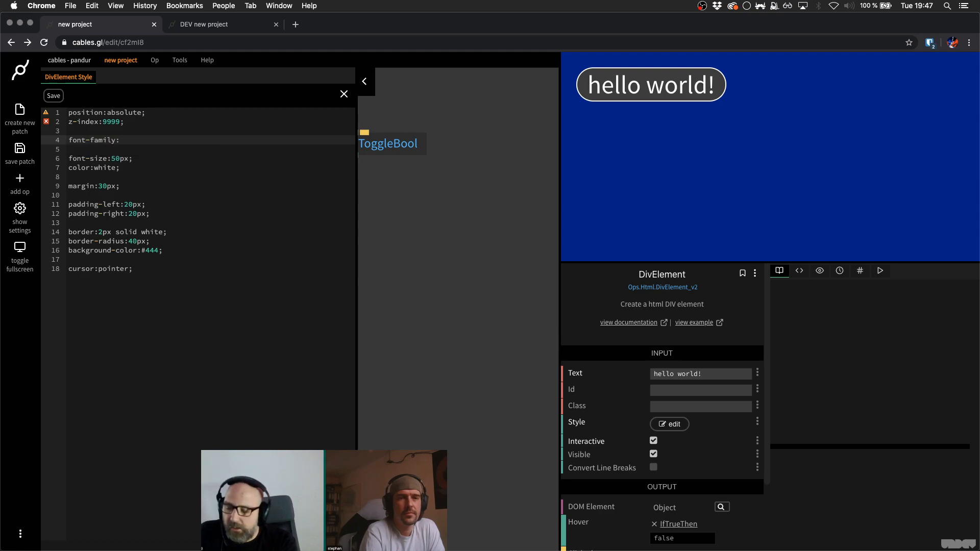
text(mo)
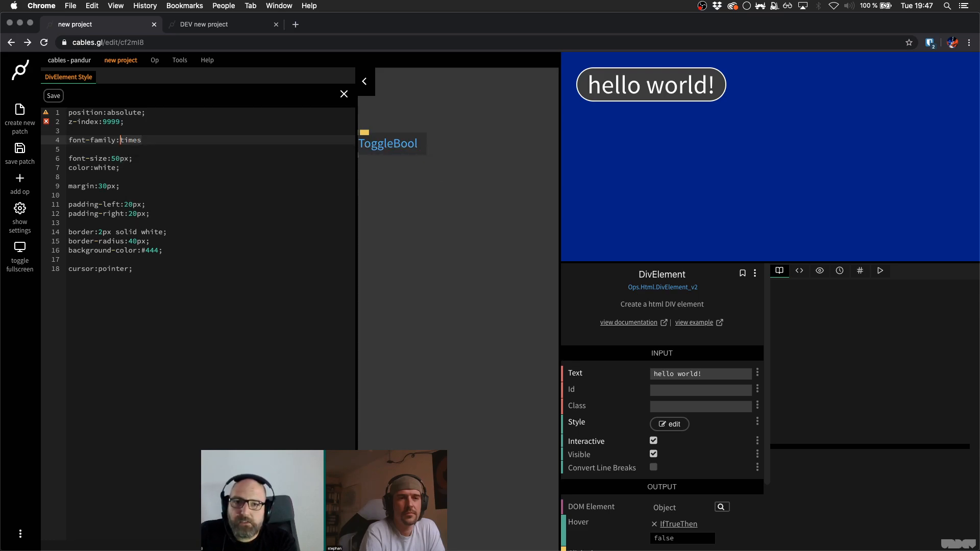
text(nospace;)
key(super+s)
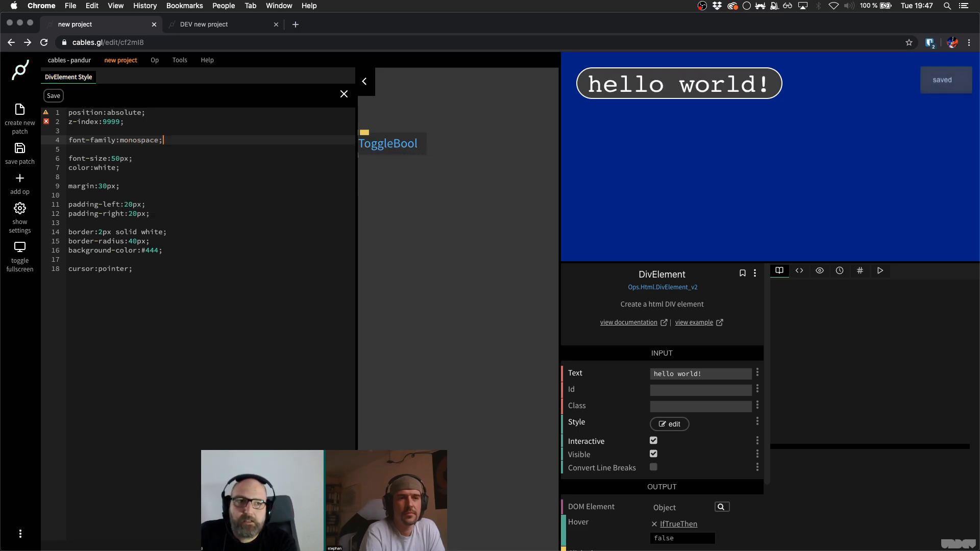
- Change the style's font-family value to arial and save it
mouse_move(718, 92)
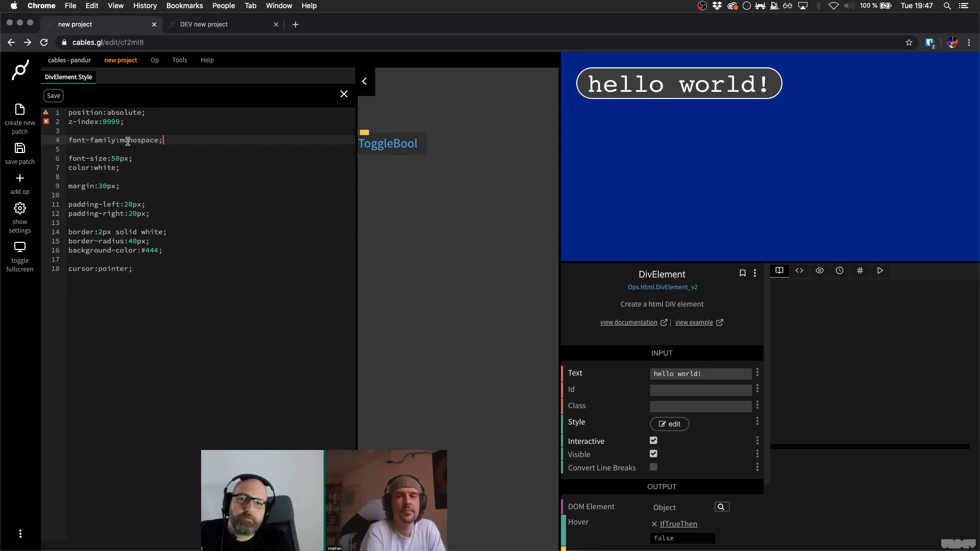
double_click(136, 139)
text(arial)
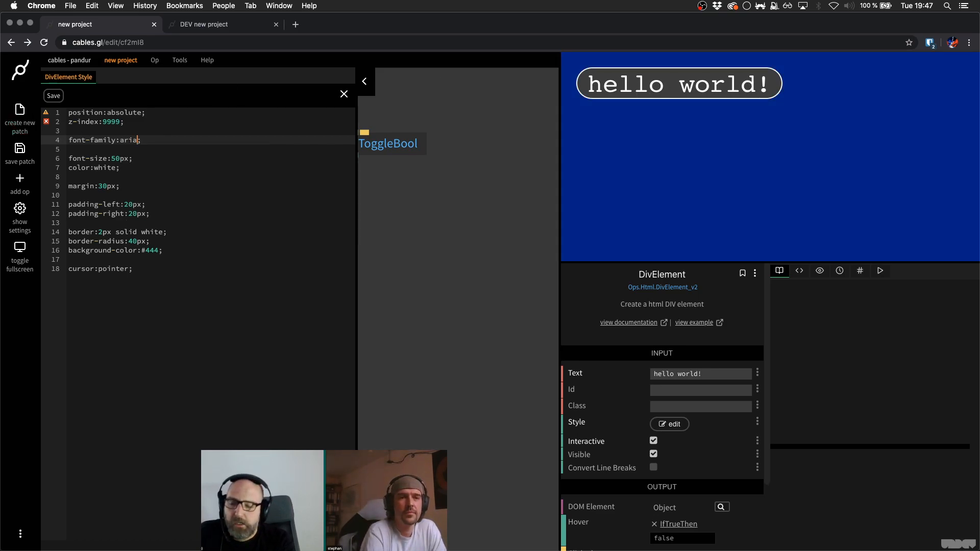
key(super+s)
- Set the style's font-family value to times and save it
text(times)
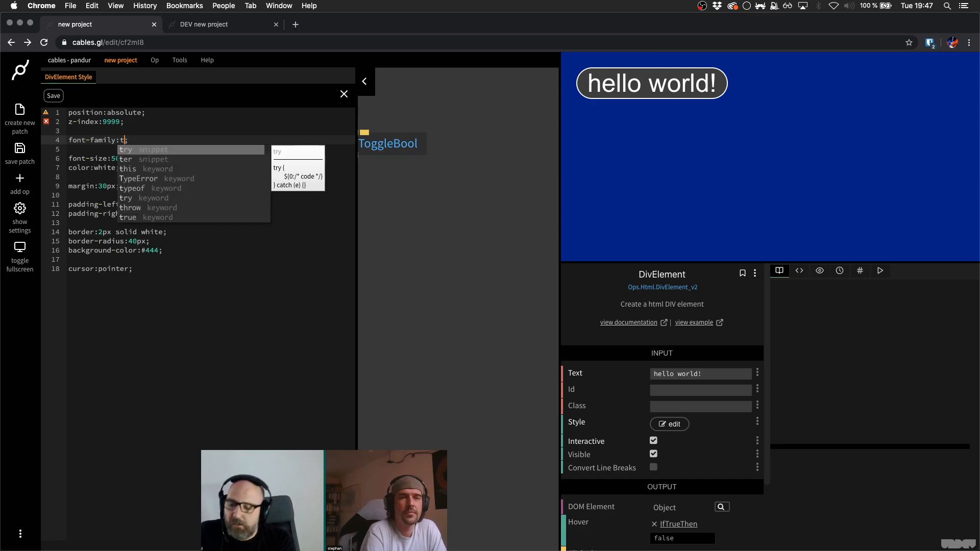
key(super+s)
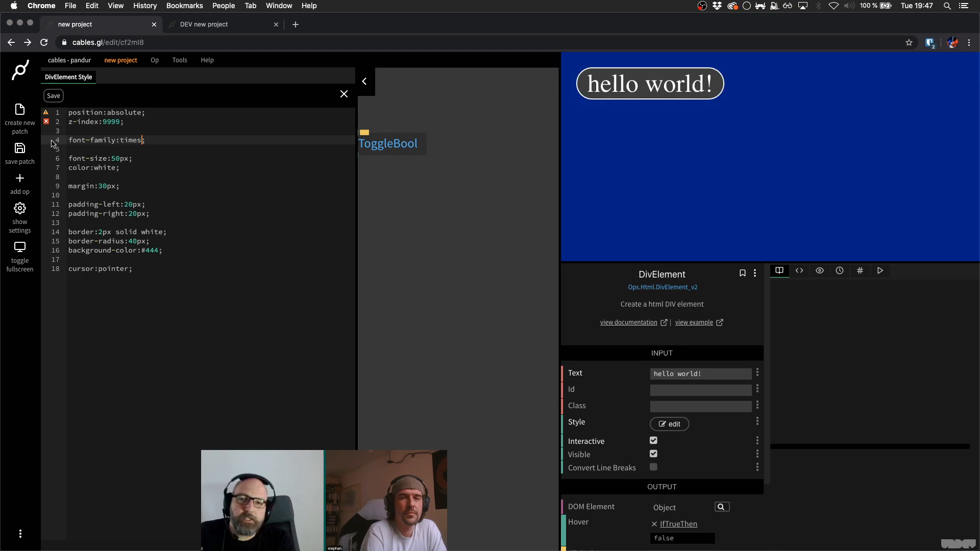
double_click(107, 140)
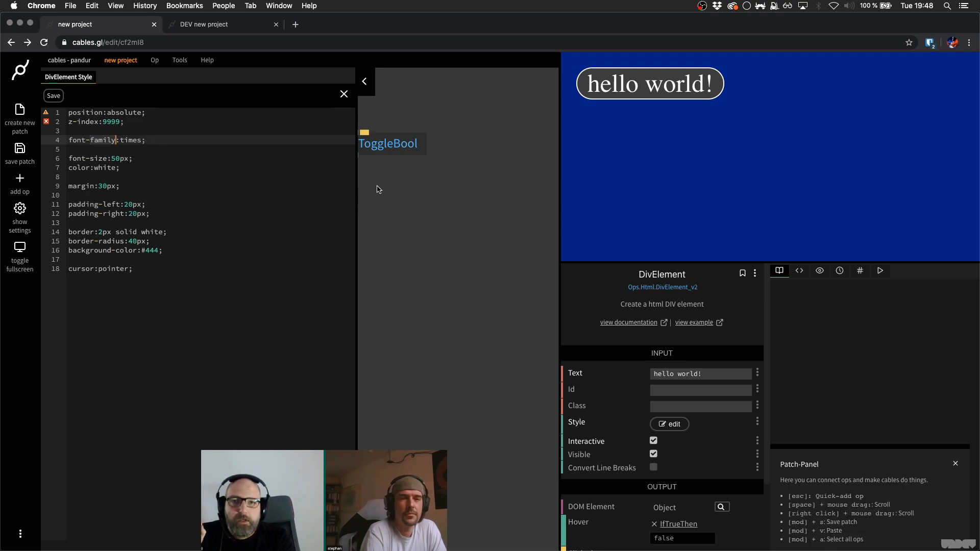
- Close the DivElement style editor and show the patch's files in the file manager
click(343, 95)
mouse_move(166, 70)
click(185, 76)
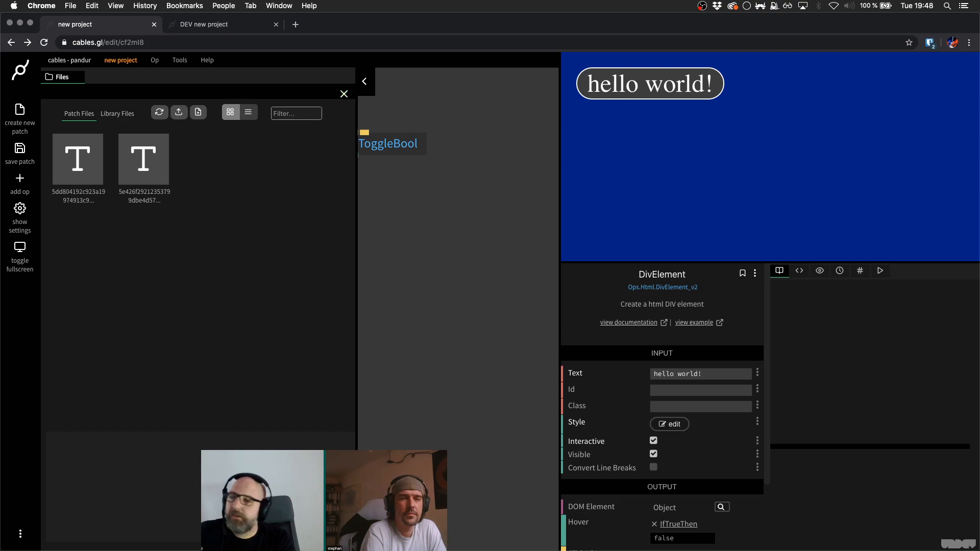
- Try to upload the Bodoni BookIt .ttf font from the Finder search results to the patch's files
key(super+Tab)
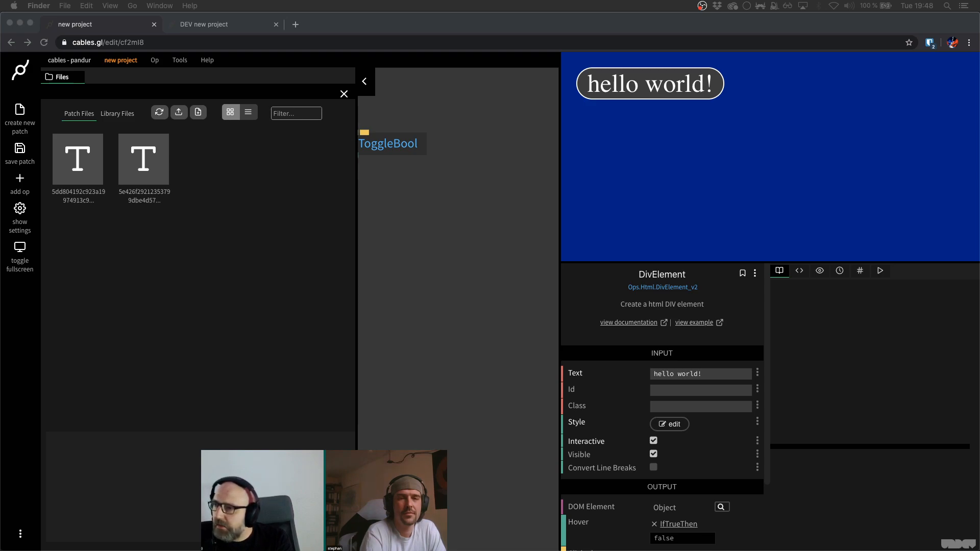
drag(40, 550, 368, 350)
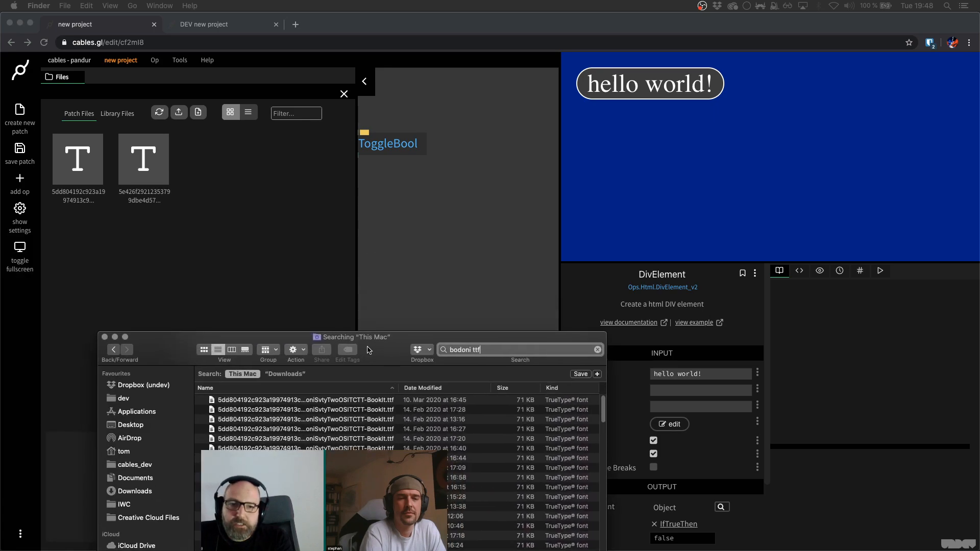
drag(271, 421, 464, 174)
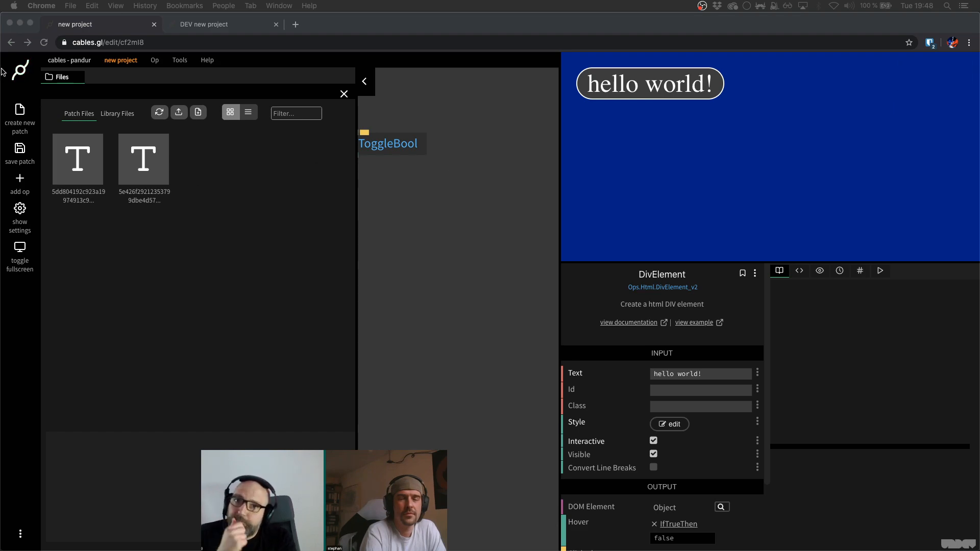
click(198, 165)
mouse_move(29, 77)
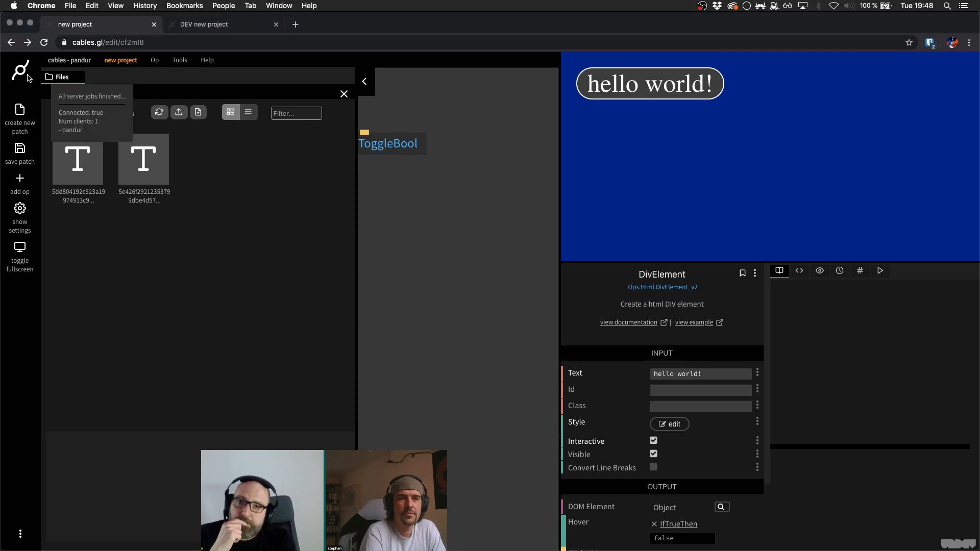
click(157, 113)
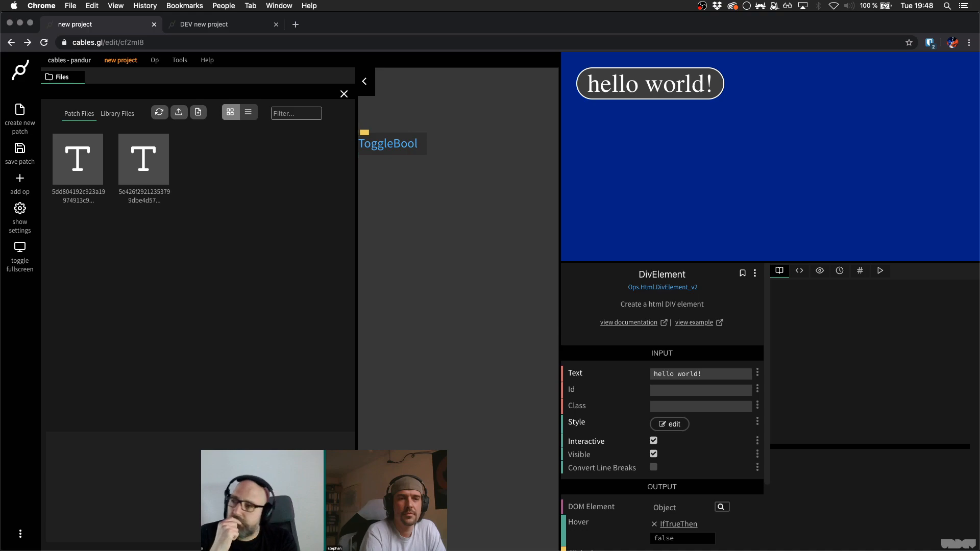
key(super+Tab)
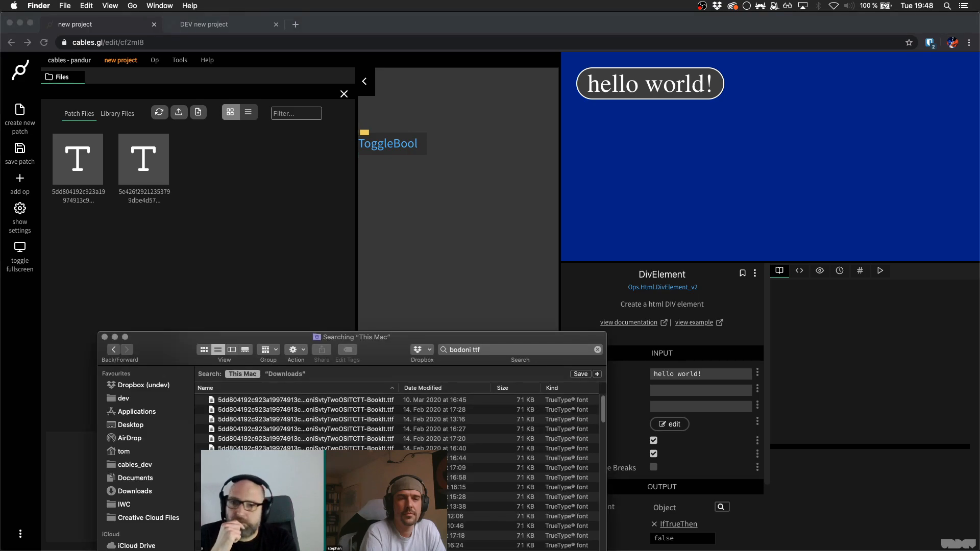
drag(282, 401, 412, 148)
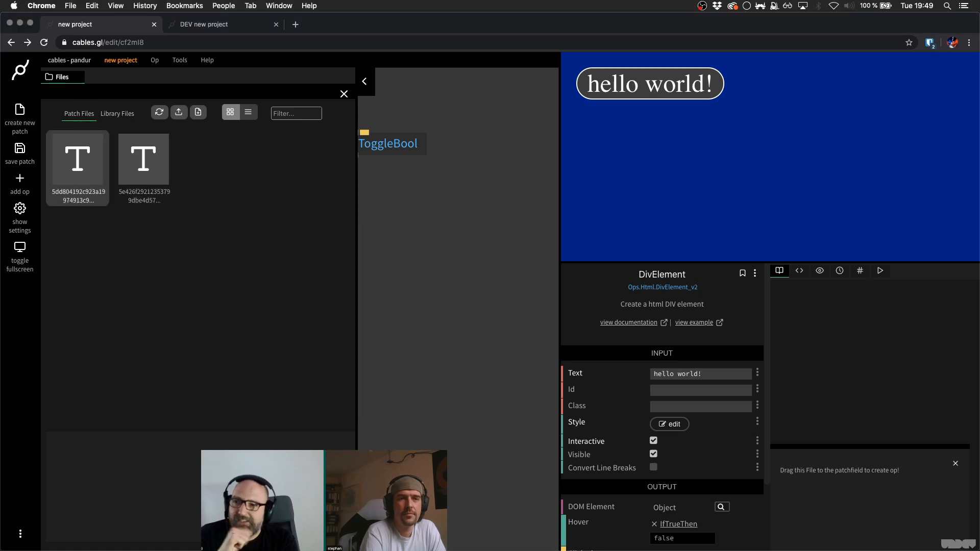
key(super+Tab)
key(super+Tab)
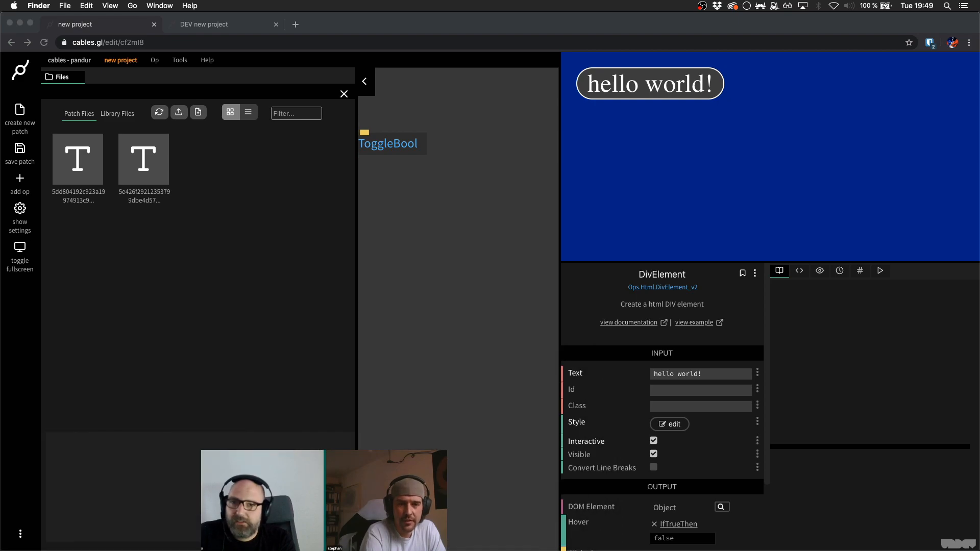
- Delete both font files from the patch's files and upload BodoniSvtyTwoOSITCTT-BookIt.ttf from the Finder search results
click(147, 149)
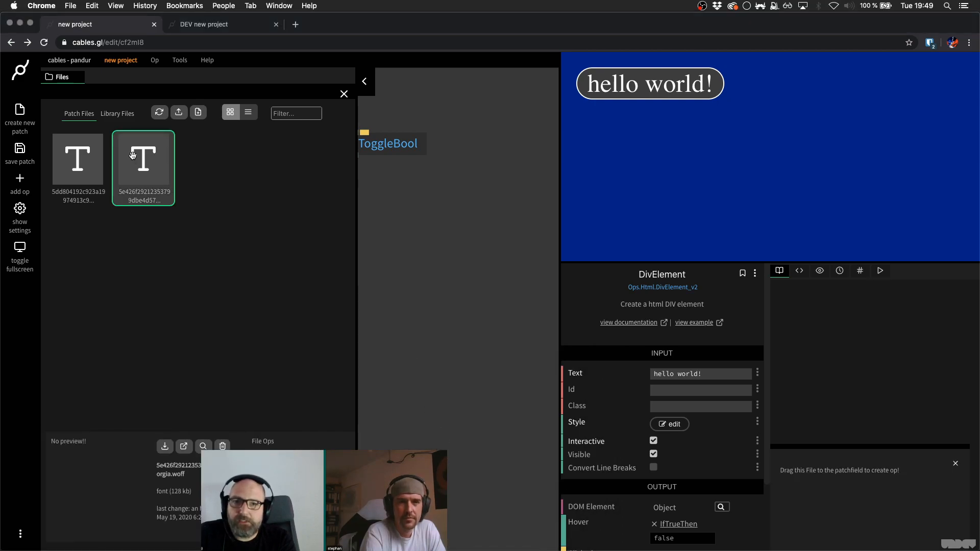
click(224, 447)
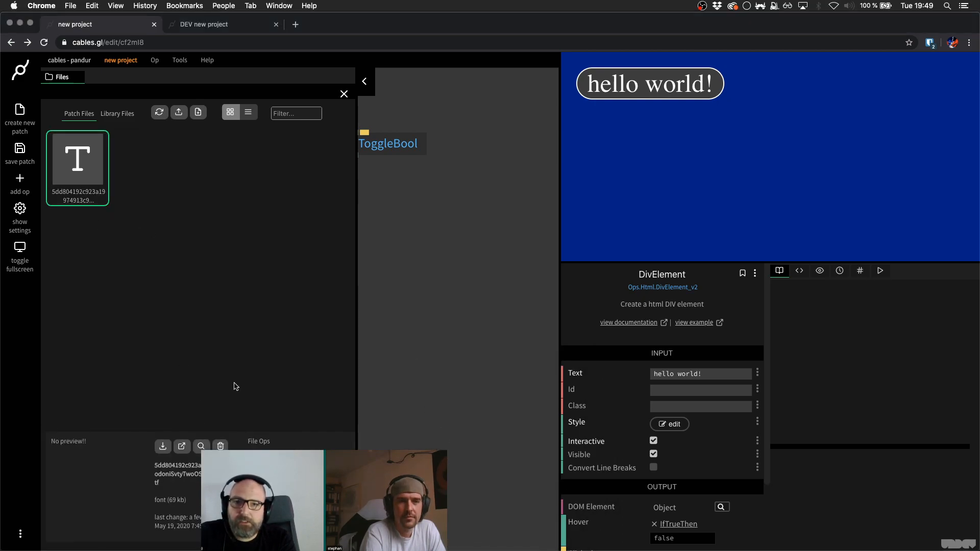
click(222, 446)
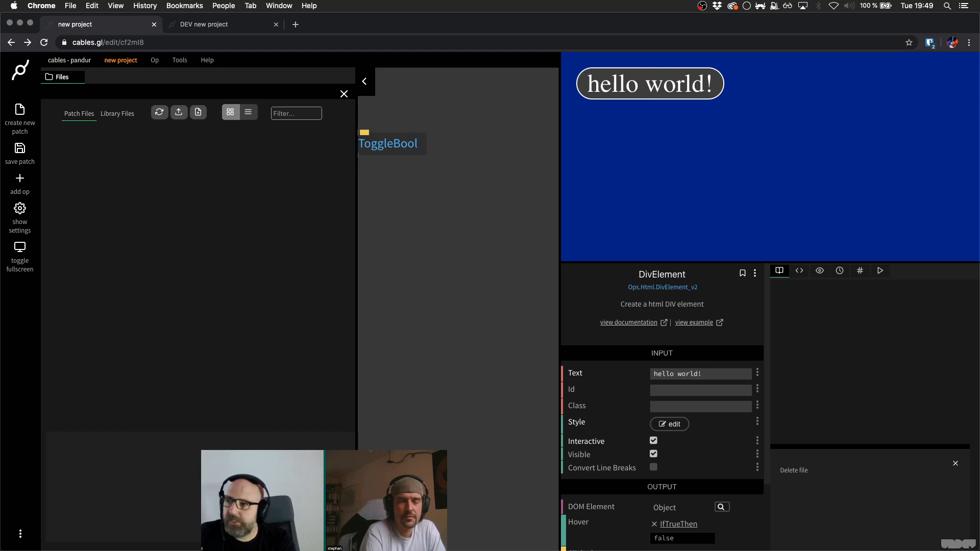
key(super+Tab)
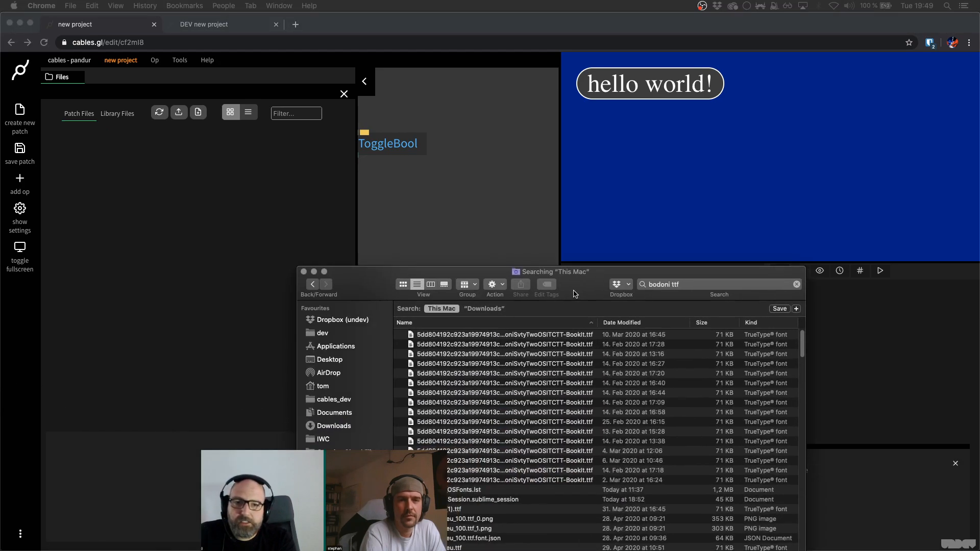
drag(441, 356, 327, 183)
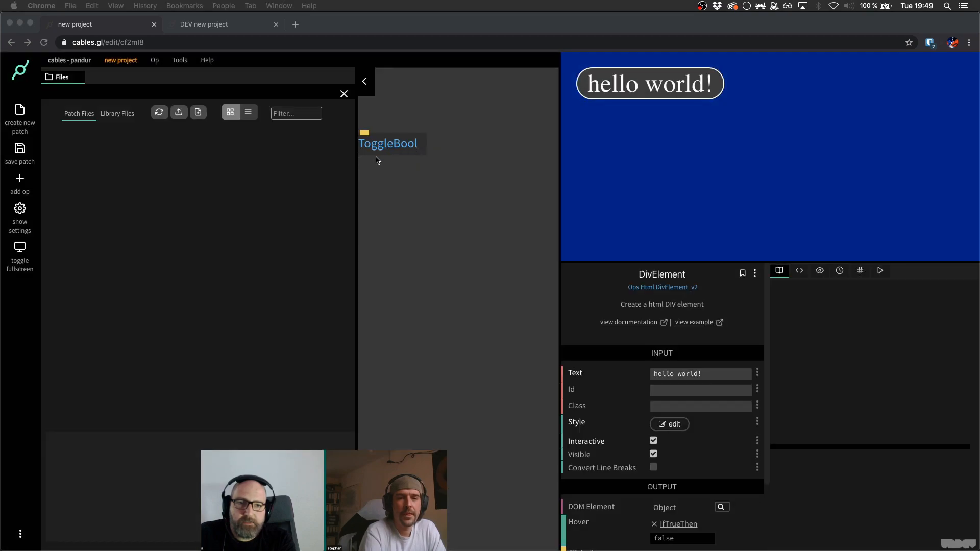
- Try to create an op directly from the uploaded Bodoni font file, and close the file manager
click(70, 163)
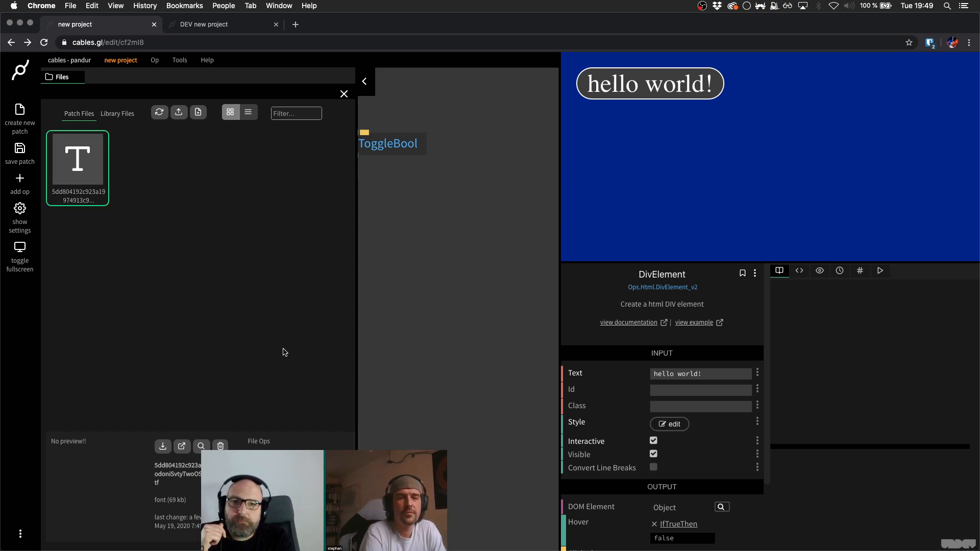
drag(68, 161, 451, 210)
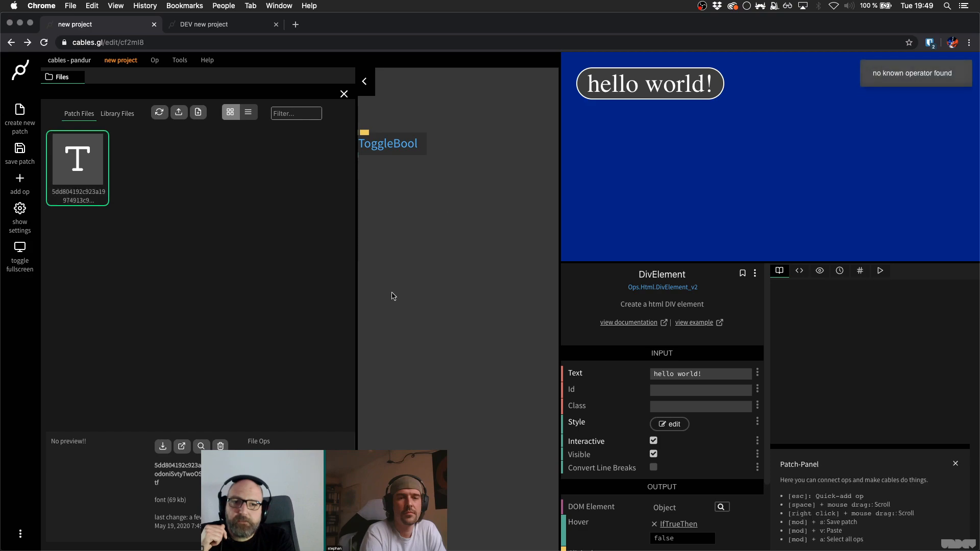
click(344, 95)
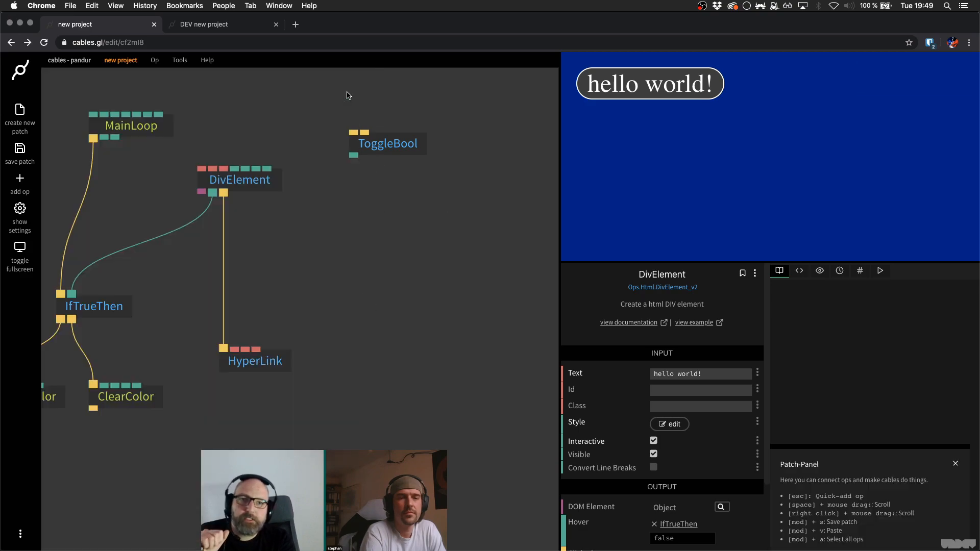
- Search the ops for font, add a FontFile op and place it below ToggleBool
key(Escape)
text(font)
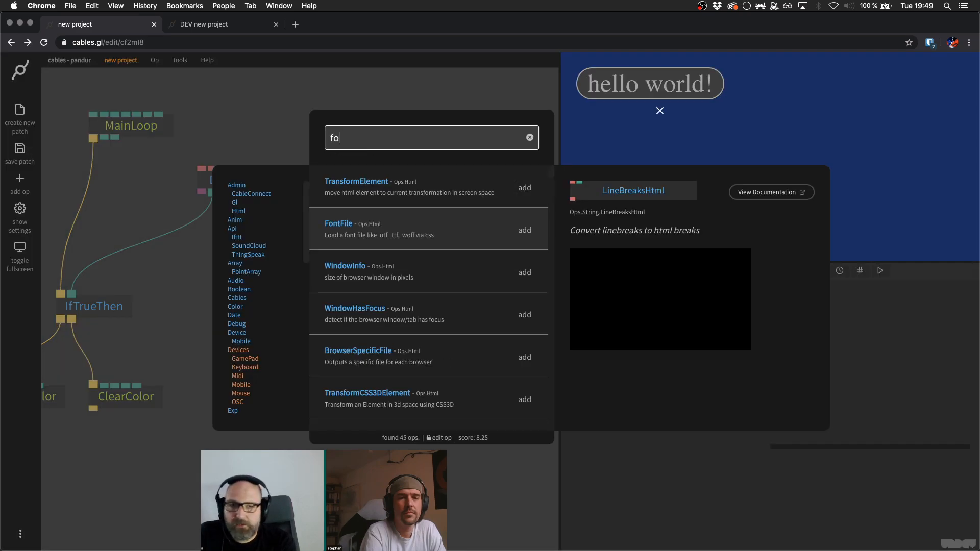
key(Down)
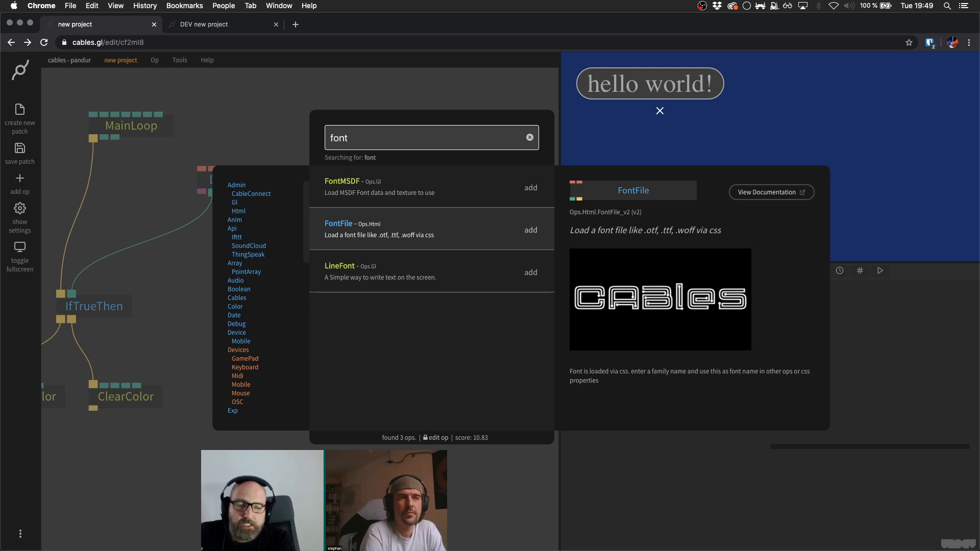
key(Return)
drag(333, 320, 430, 247)
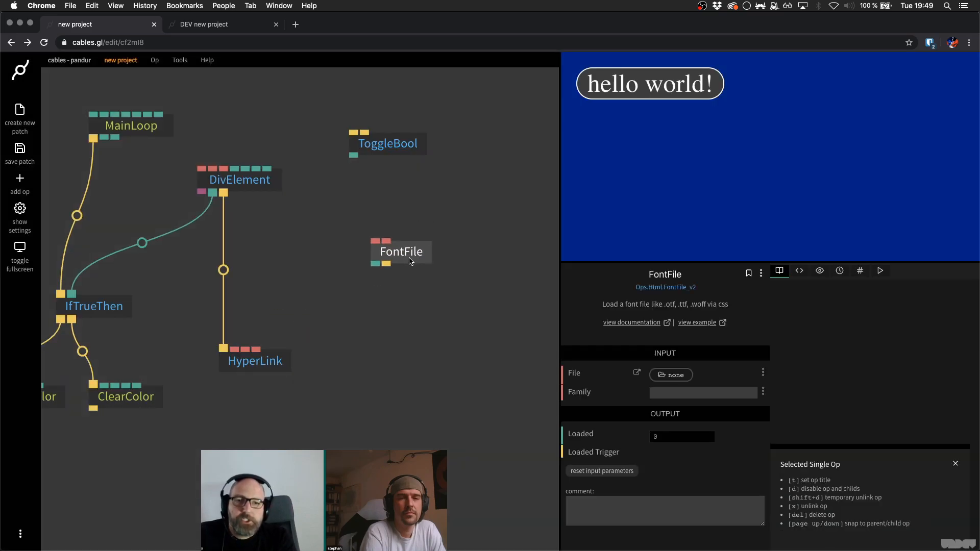
- Load the uploaded Bodoni .ttf as the FontFile op's File input and close the file manager
click(674, 375)
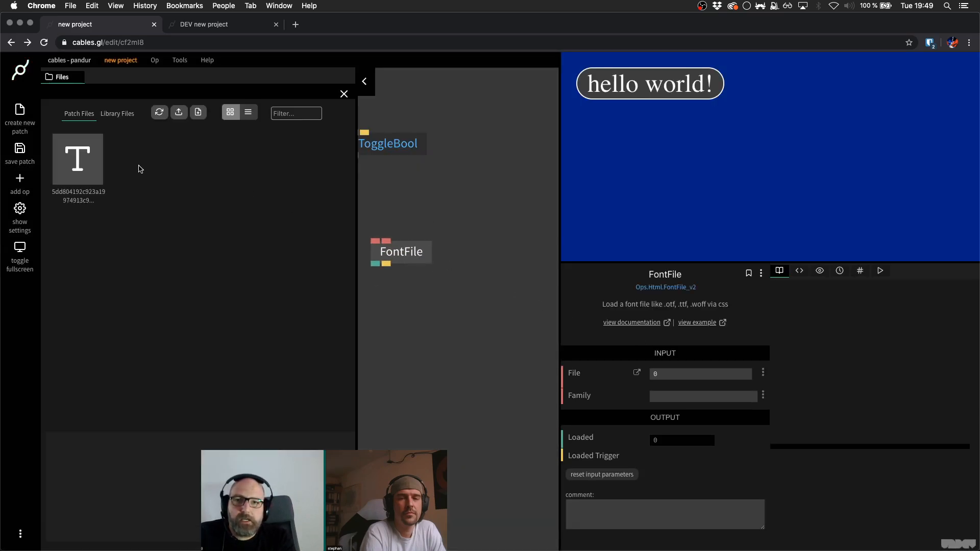
click(69, 164)
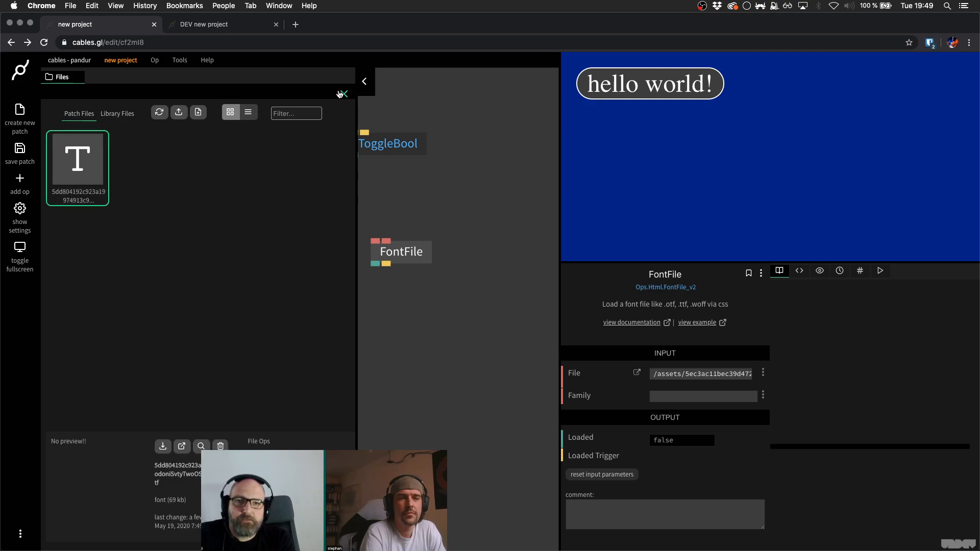
click(343, 93)
- Set the FontFile op's Family to book and save the patch
click(735, 374)
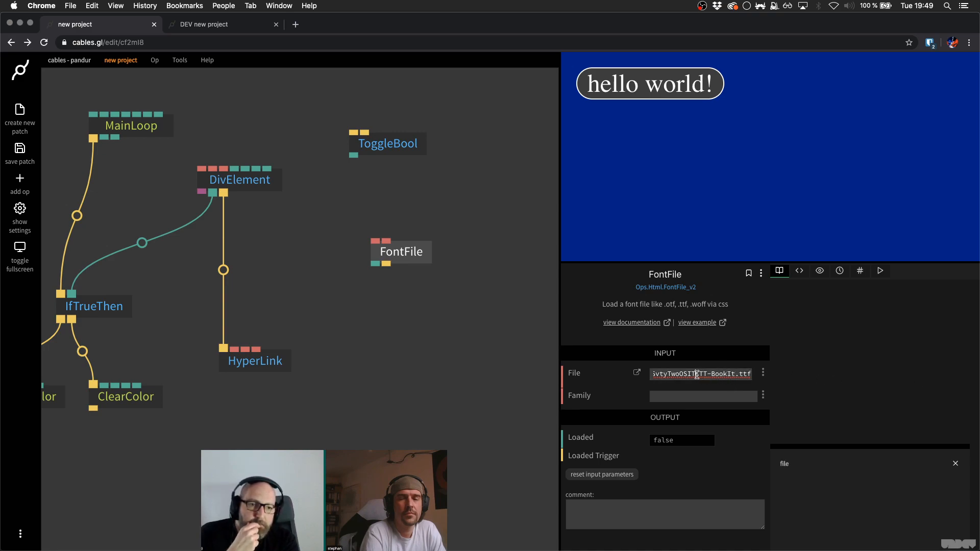
key(alt+Left)
key(alt+Left)
key(alt+Right)
key(alt+Right)
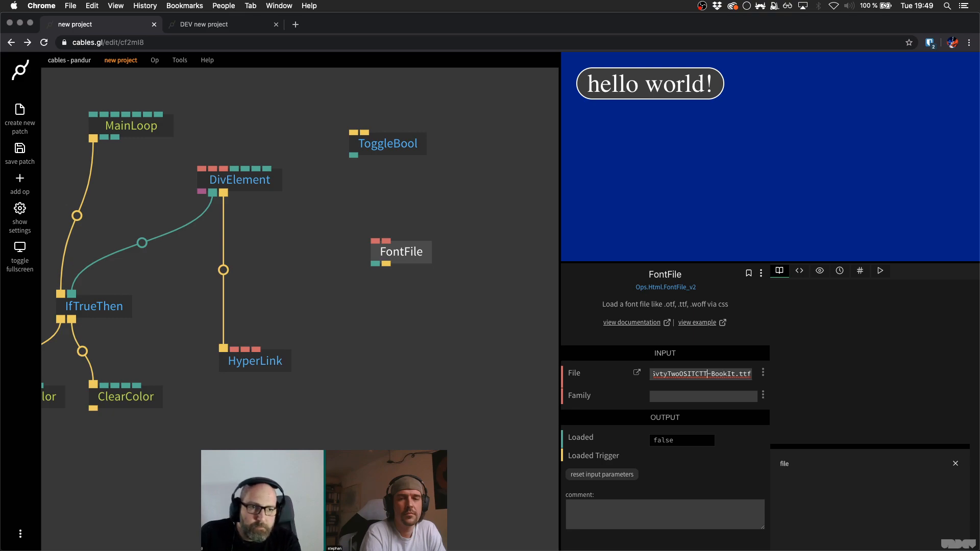
click(710, 397)
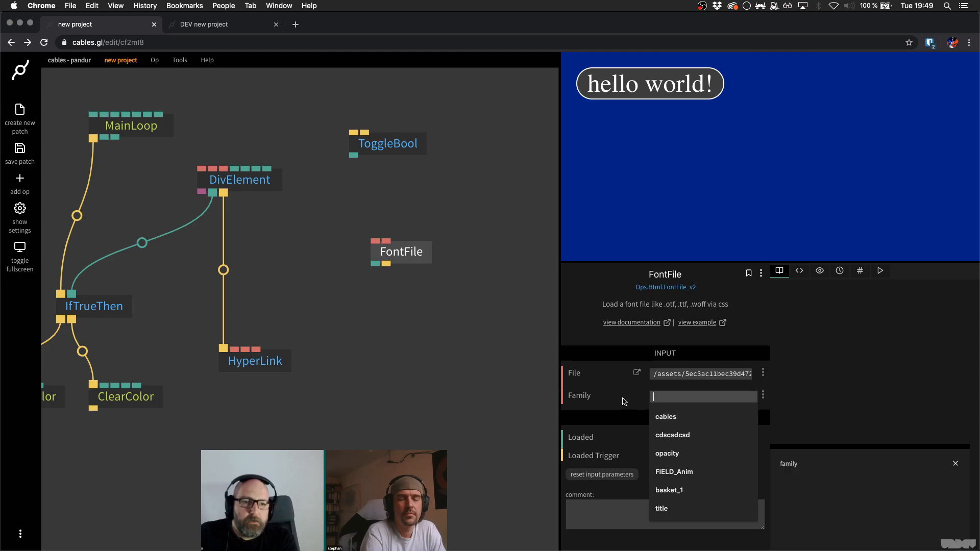
click(598, 399)
click(663, 396)
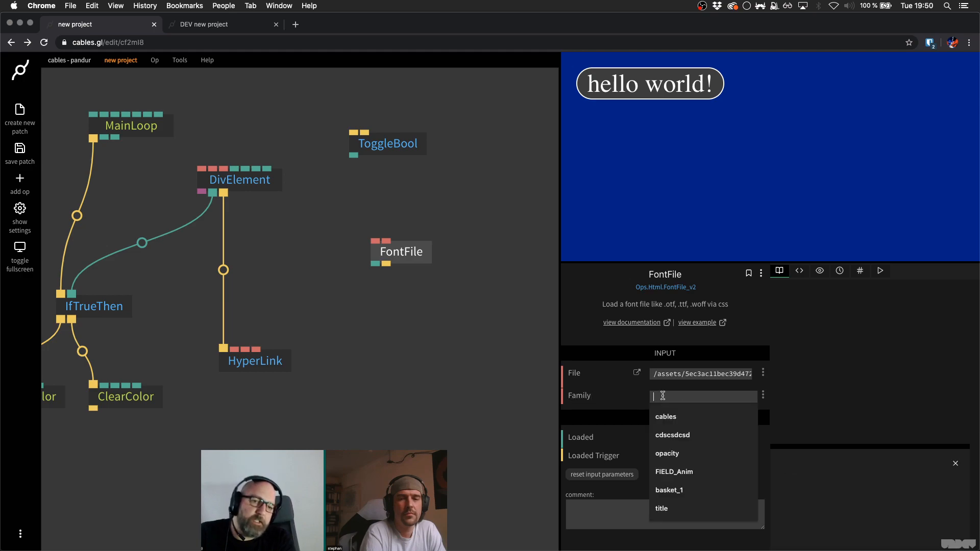
text(book)
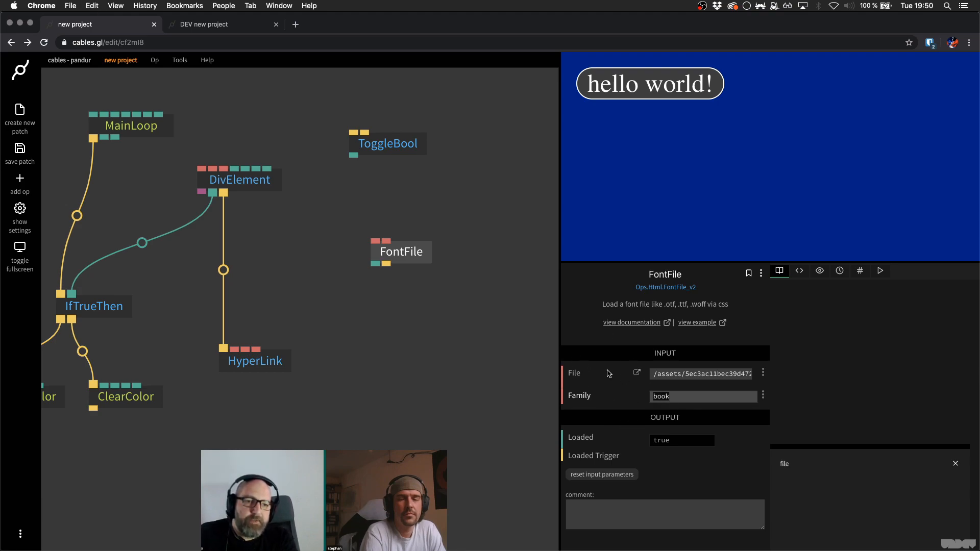
click(474, 303)
key(super+s)
- Set the font-family value in the DivElement's style code to book, then save the style and the patch
click(240, 180)
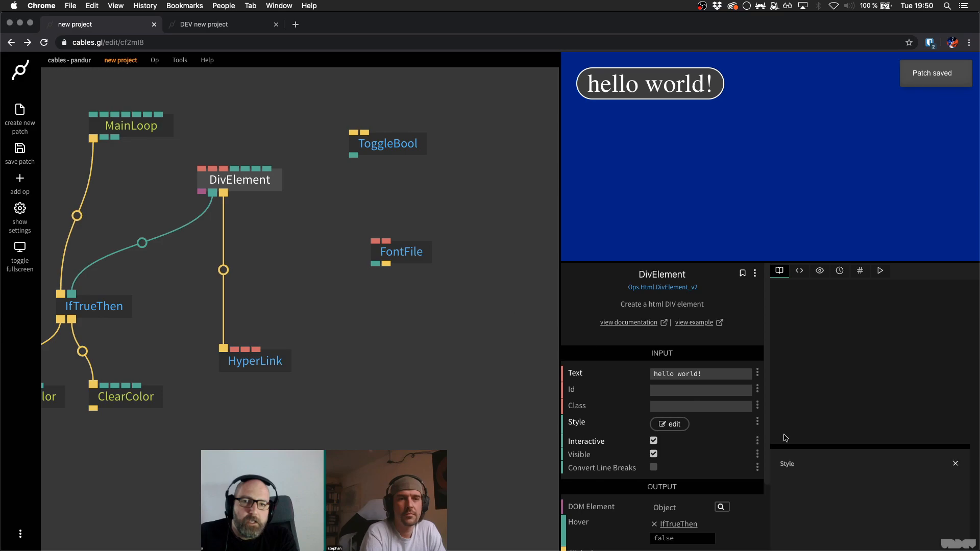
click(673, 424)
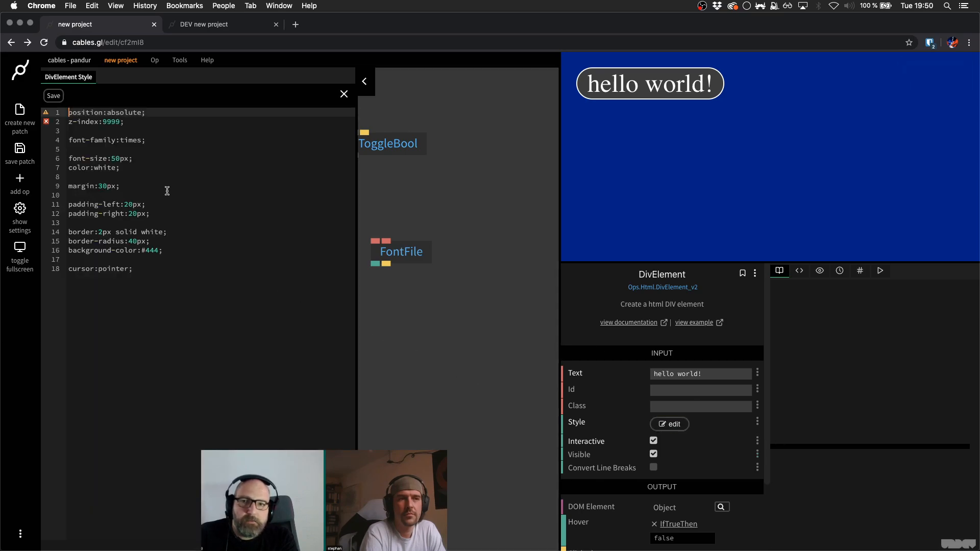
double_click(126, 144)
text(book)
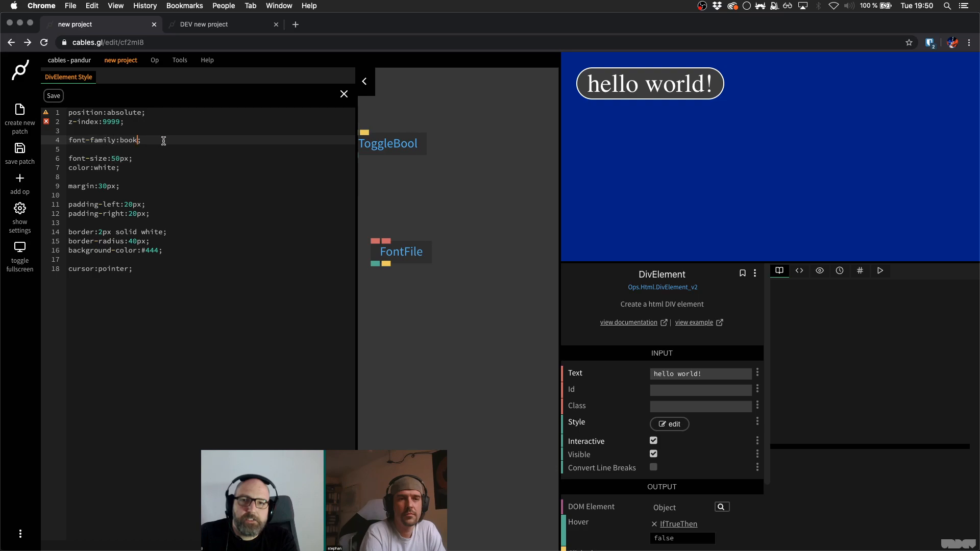
key(super+s)
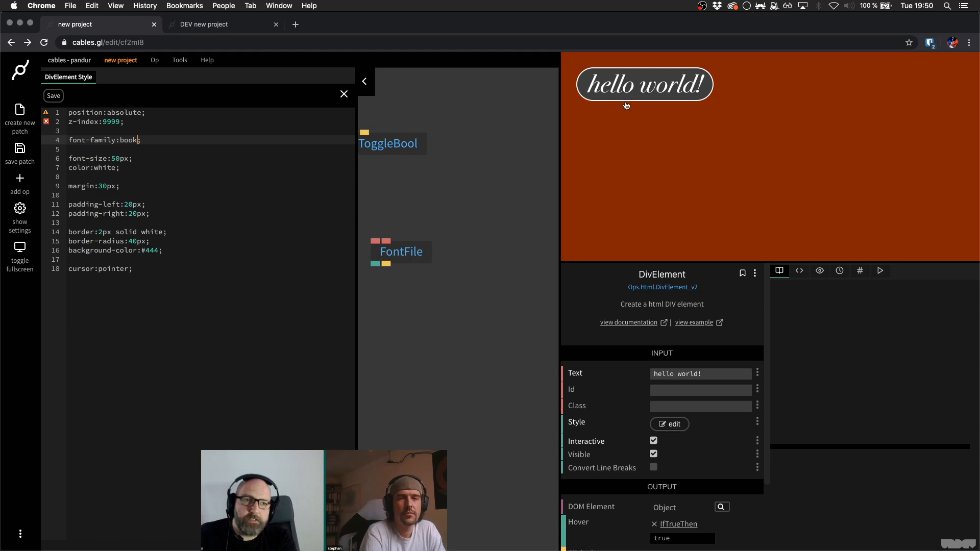
click(504, 173)
key(super+s)
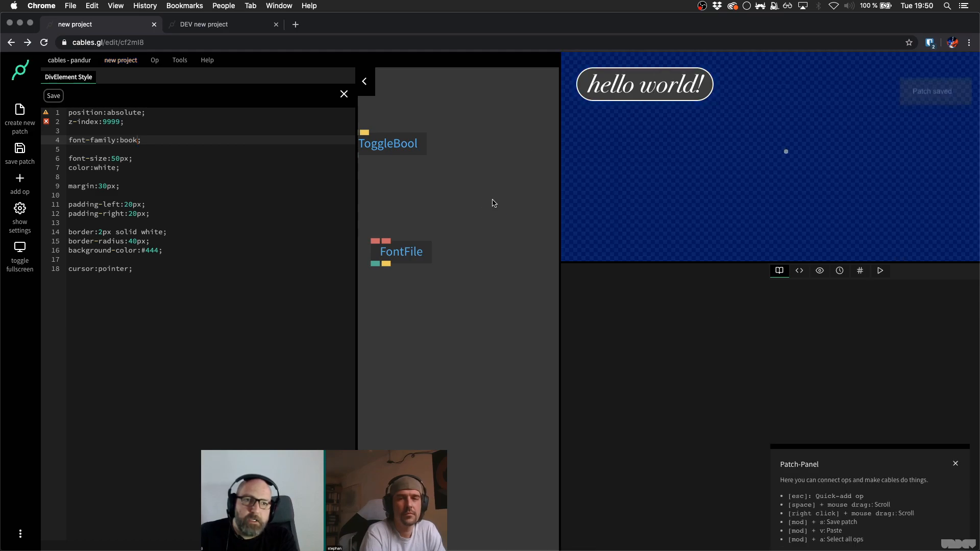
- Close the DivElement style editor and rearrange the patch, moving FontFile beside DivElement and ToggleBool above it
drag(411, 255, 466, 237)
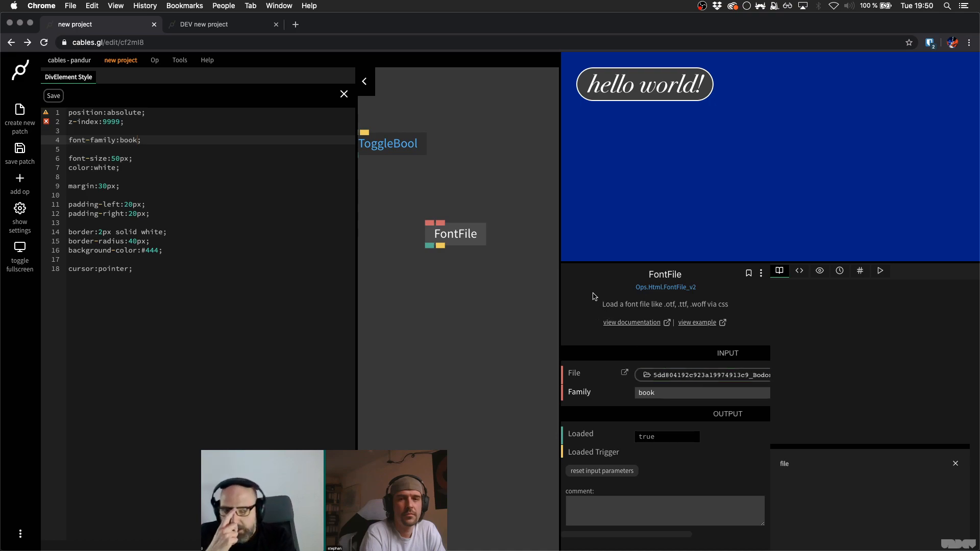
drag(470, 244, 448, 226)
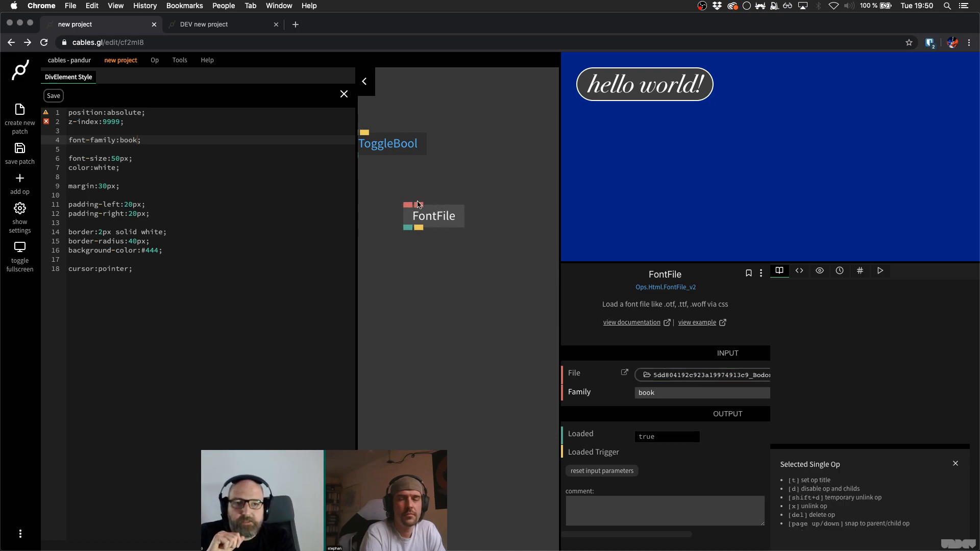
click(344, 94)
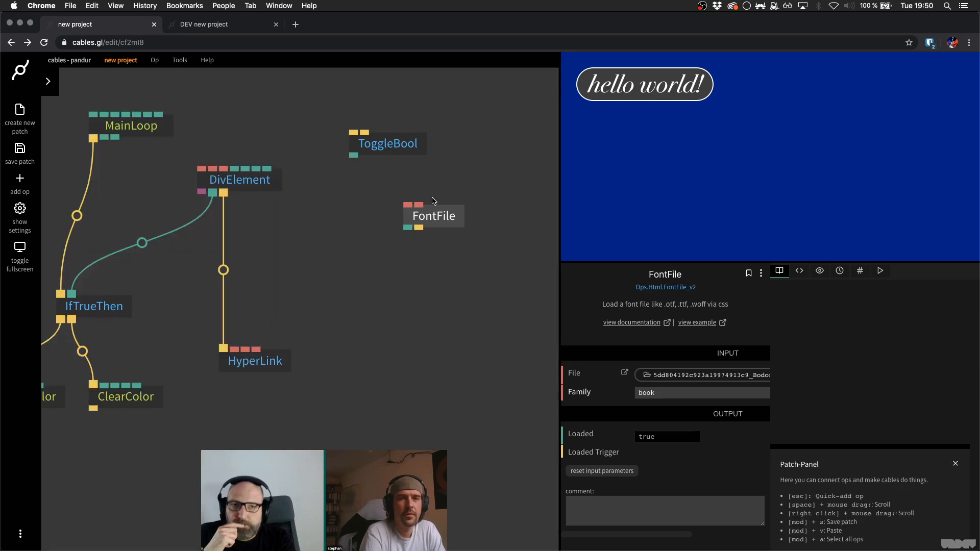
drag(376, 156, 332, 121)
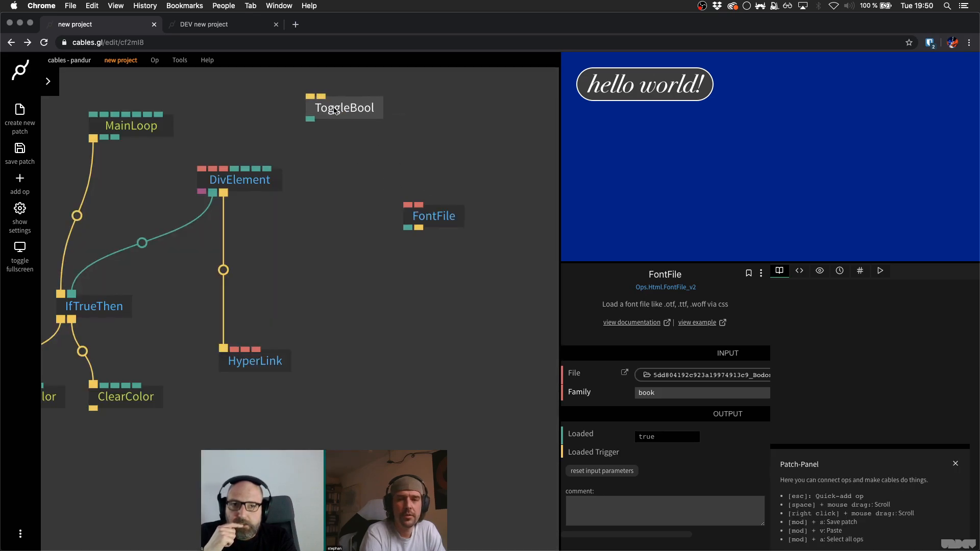
- Move the FontFile op level with DivElement and close the Finder font search window
drag(430, 215, 397, 179)
click(397, 179)
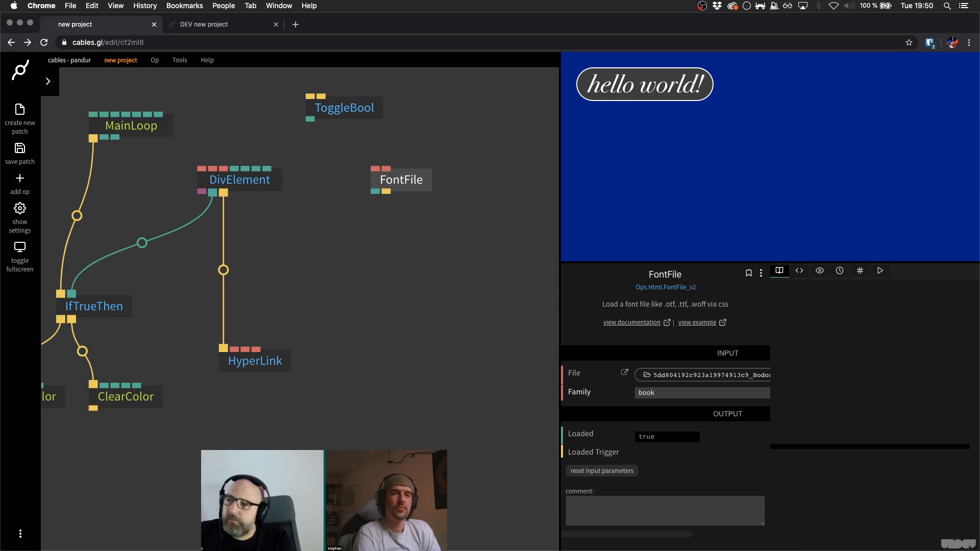
key(super+Tab)
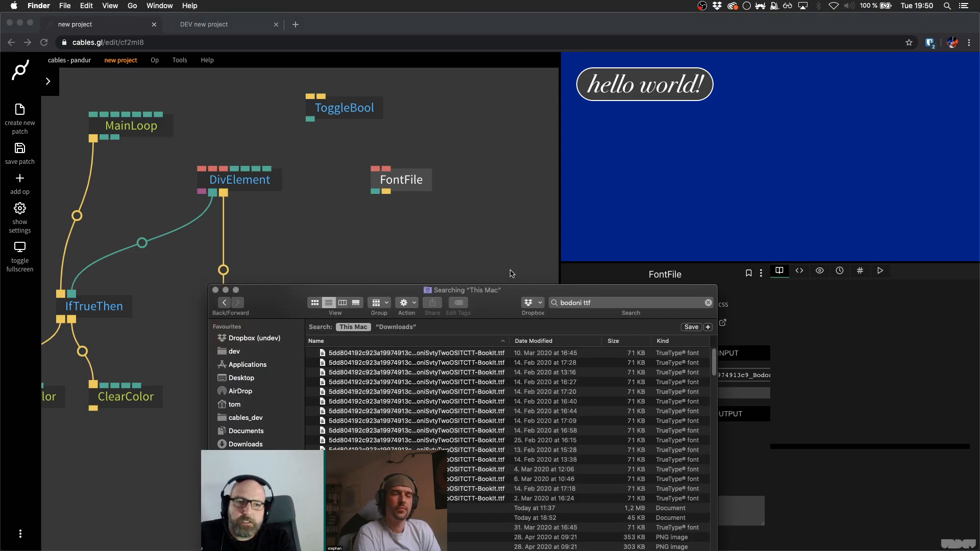
key(super+w)
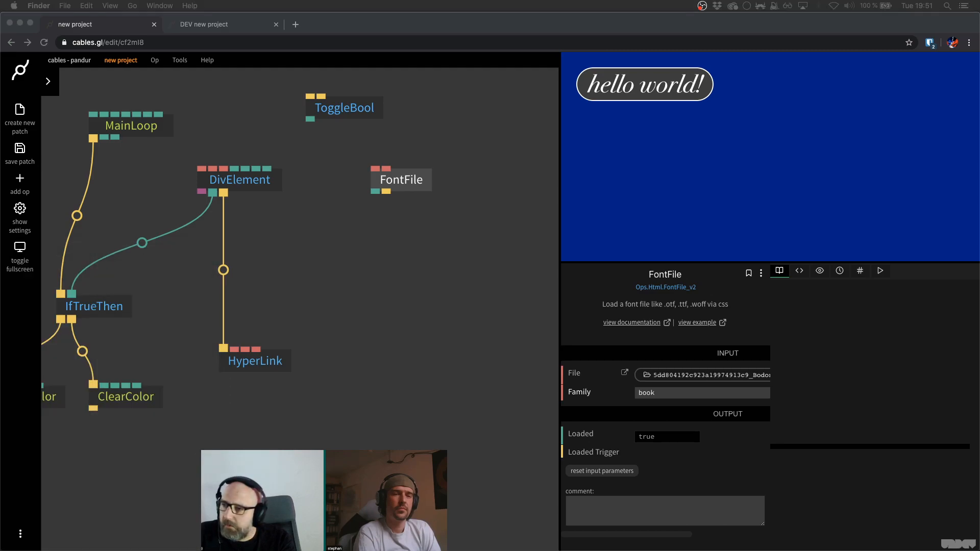
- Upload Bodoni_It_eu.ttf to the patch files and close the file manager and style editor
drag(59, 506, 449, 163)
drag(223, 351, 408, 156)
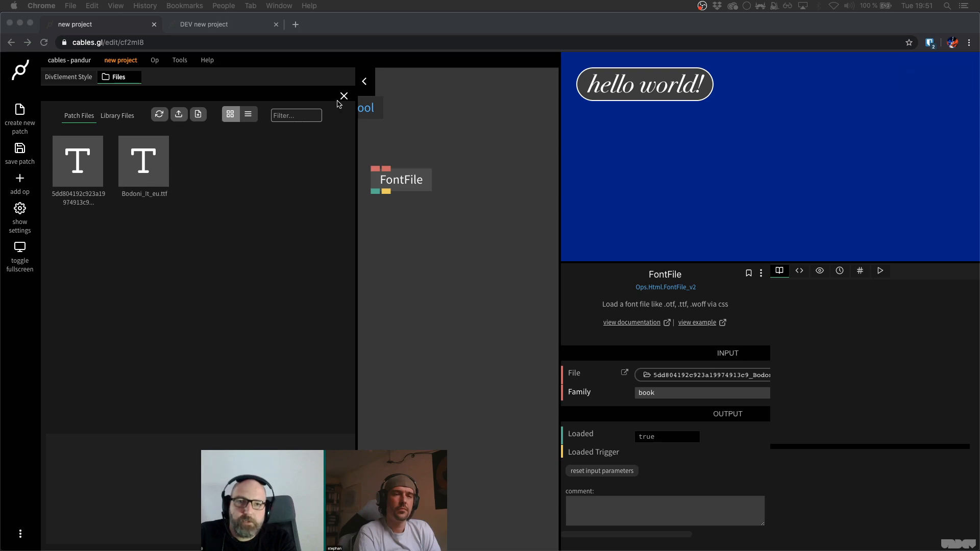
click(343, 96)
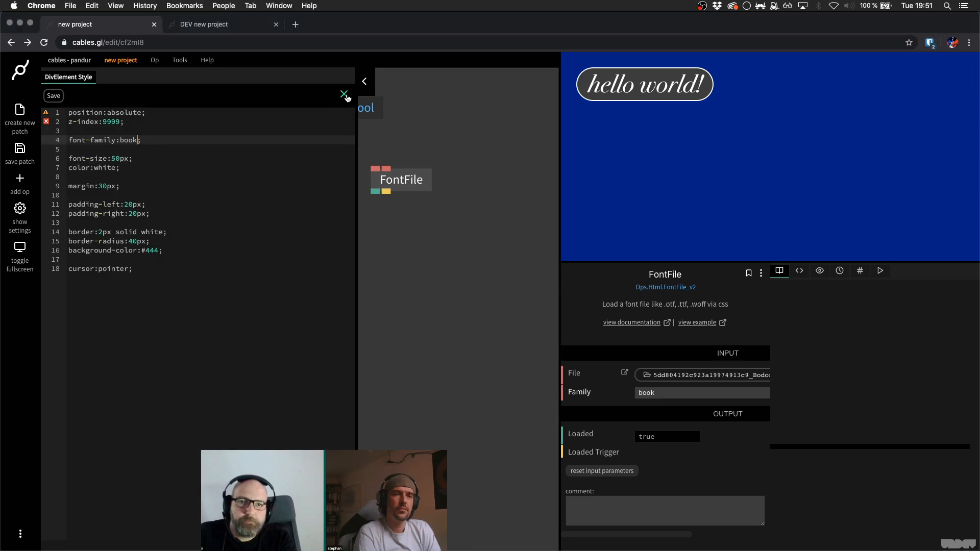
- Add a second FontFile op and place it directly below the first one
key(Escape)
text(font)
key(Up)
key(Down)
key(Return)
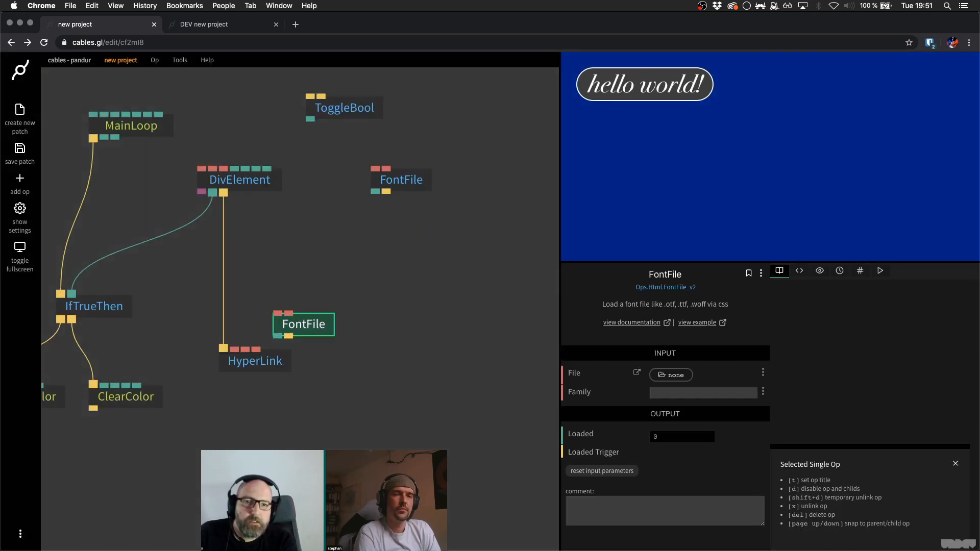
drag(317, 331, 414, 241)
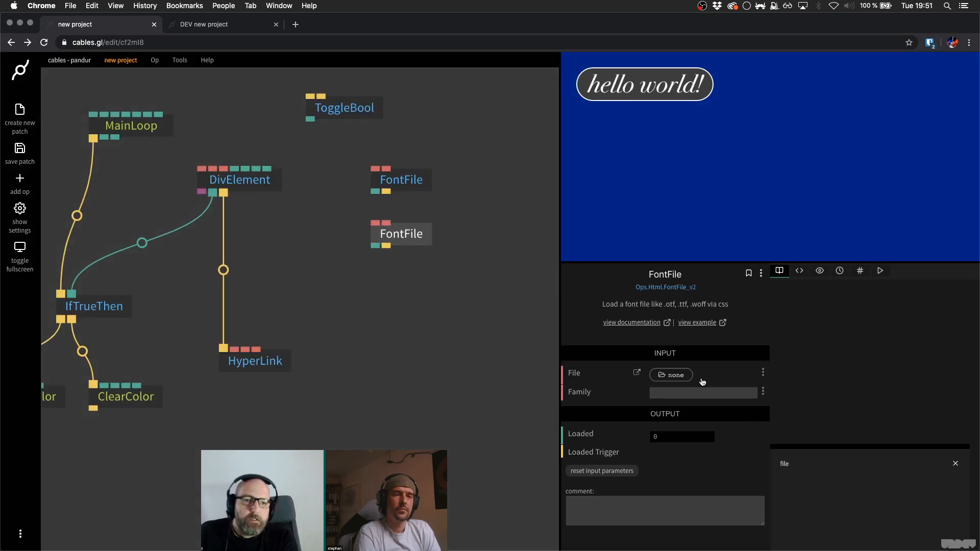
- Load Bodoni_It_eu.ttf into the second FontFile's File input and set its Family to bodoni
click(683, 375)
click(142, 168)
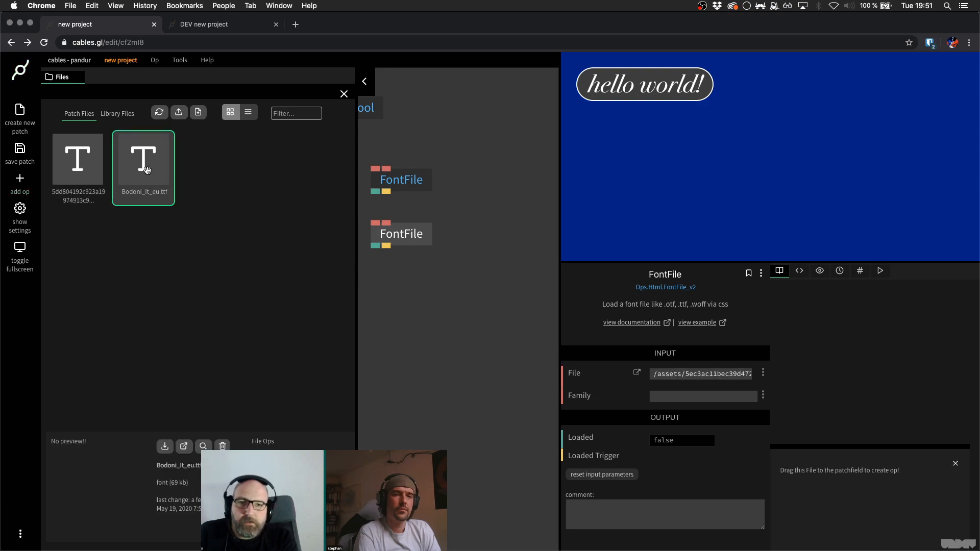
click(344, 95)
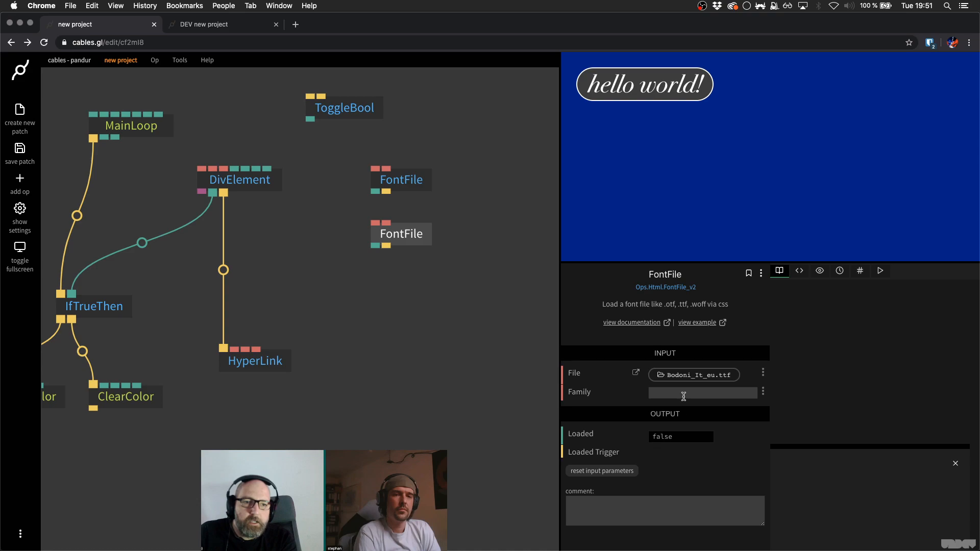
click(684, 396)
text(bodoni)
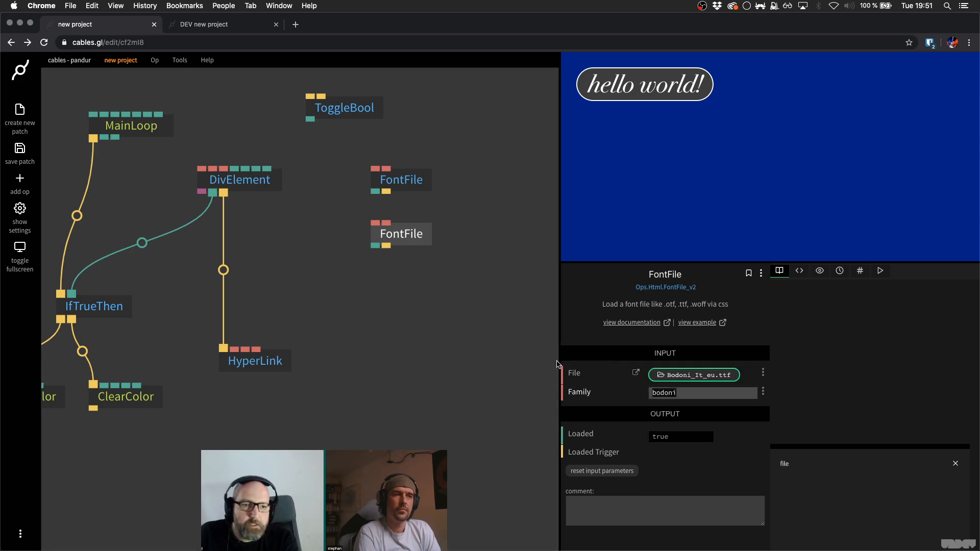
- Set the font-family value in the DivElement's style code to bodoni and save the style
click(289, 228)
click(263, 188)
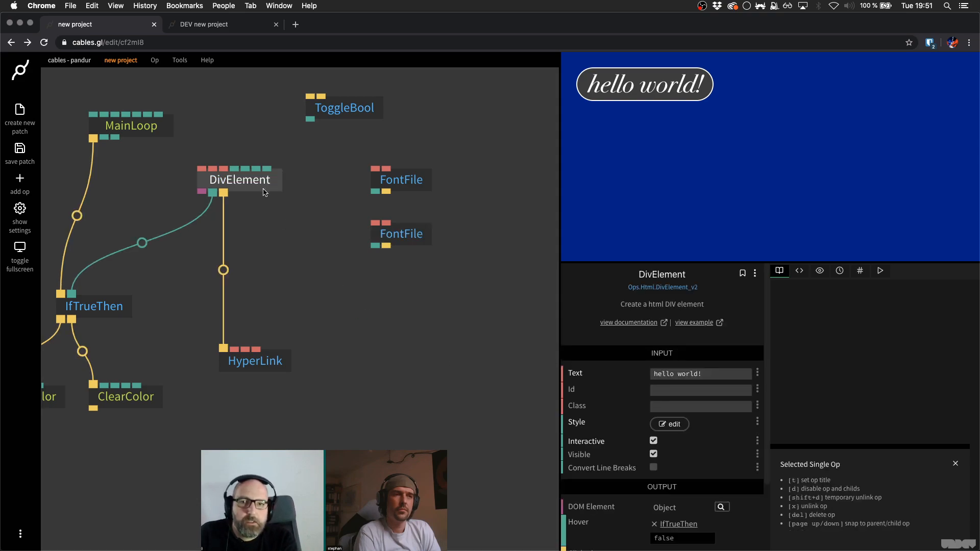
click(669, 424)
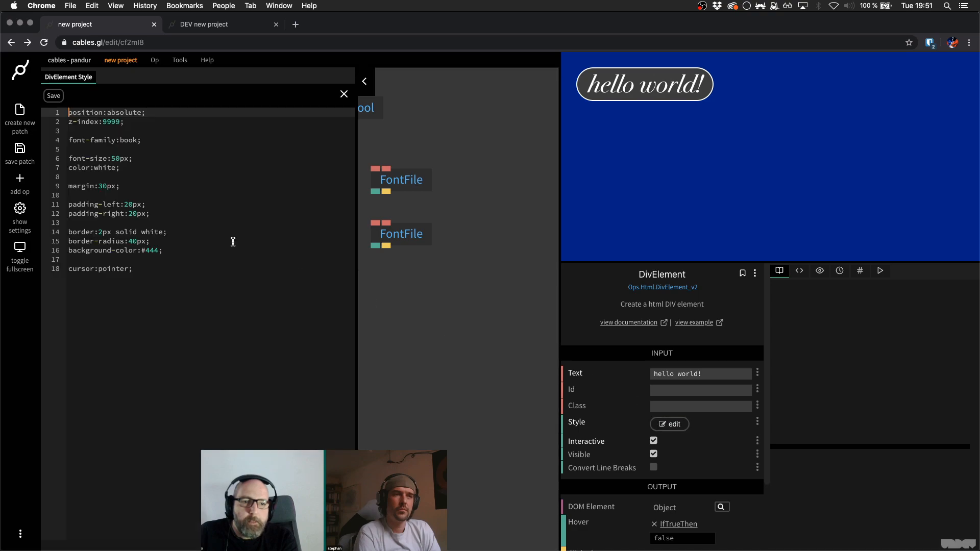
double_click(128, 140)
text(bodoni)
key(super+s)
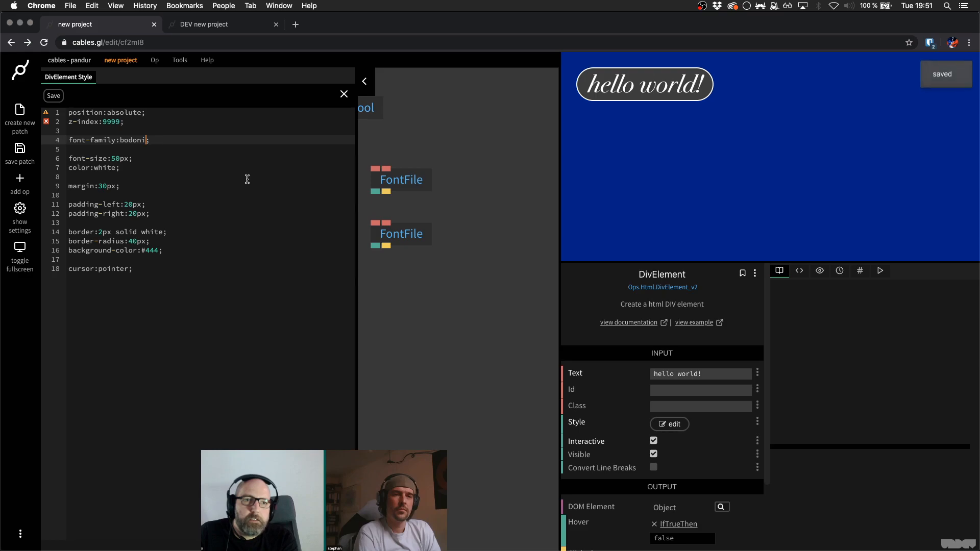
- Save the patch and close the DivElement style editor
click(443, 324)
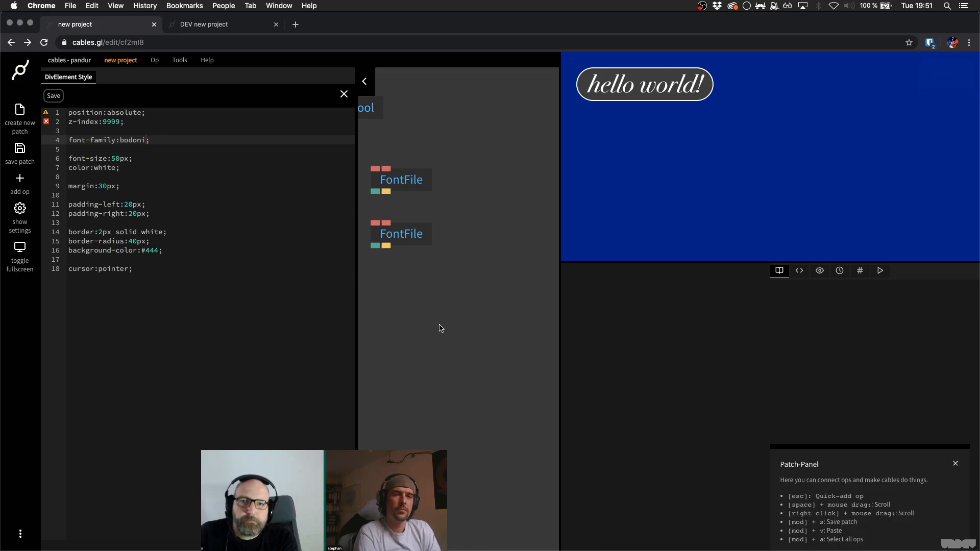
key(super+s)
click(280, 205)
click(343, 95)
- Compare the File and Family settings of the two FontFile ops
click(401, 235)
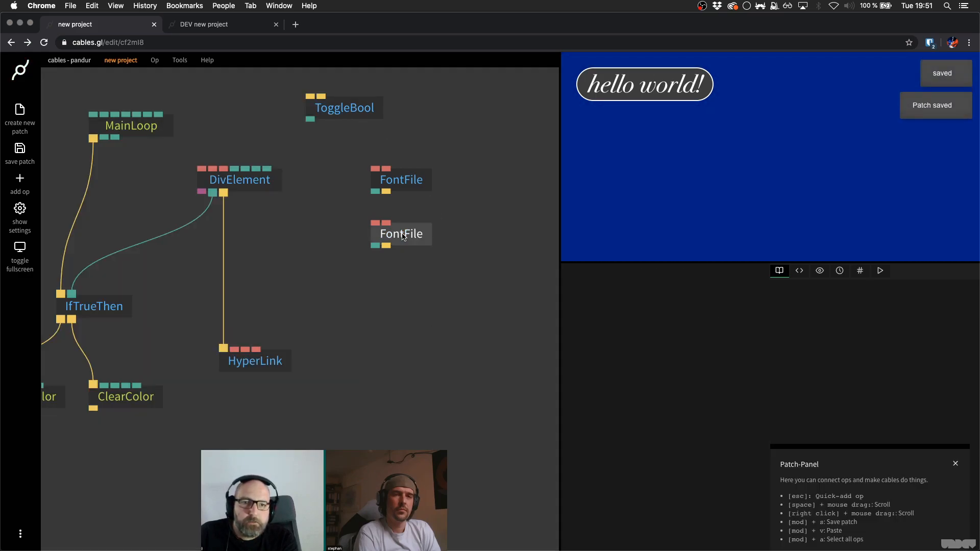
click(408, 188)
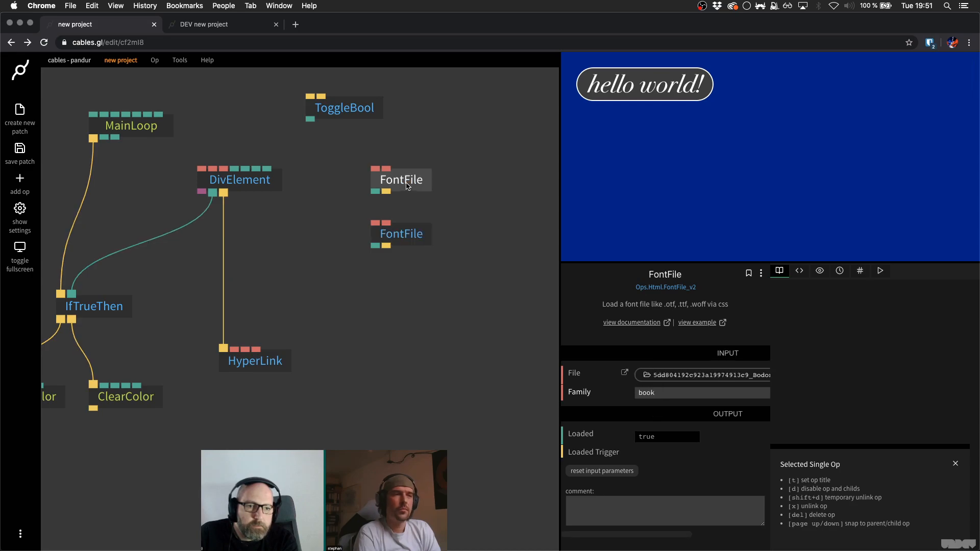
click(415, 236)
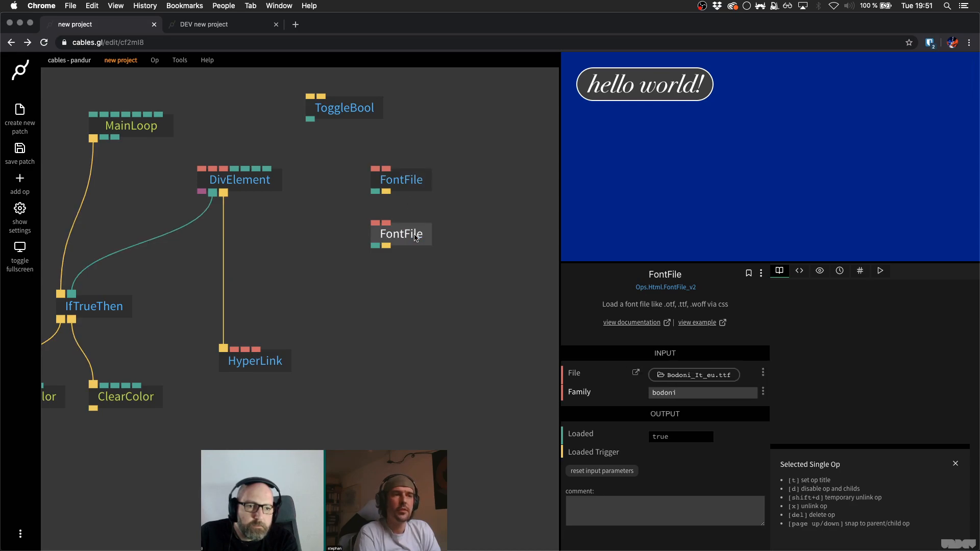
- Save the patch and reload the page
click(448, 230)
key(super+s)
key(super+r)
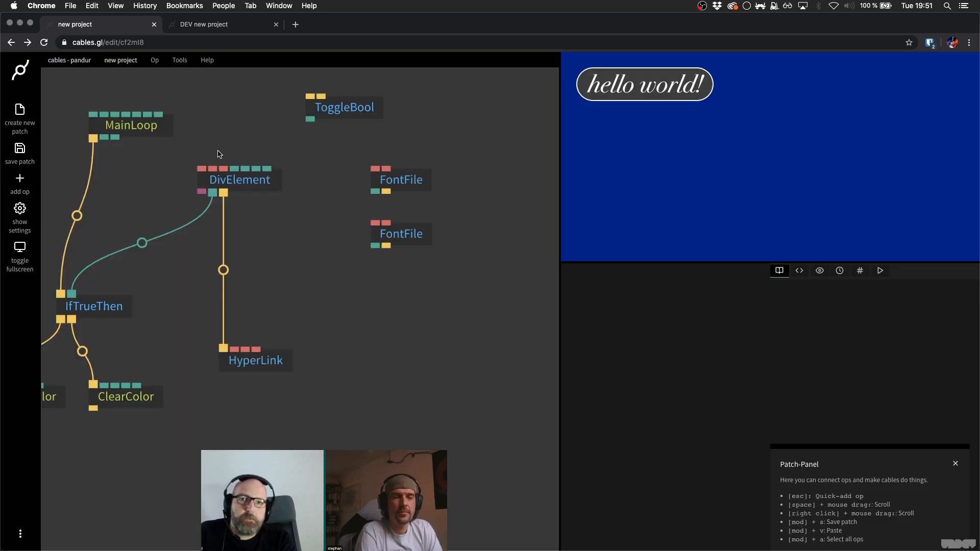
- Copy and delete the font-family line in the DivElement's style code, save the style and close the editor
click(239, 184)
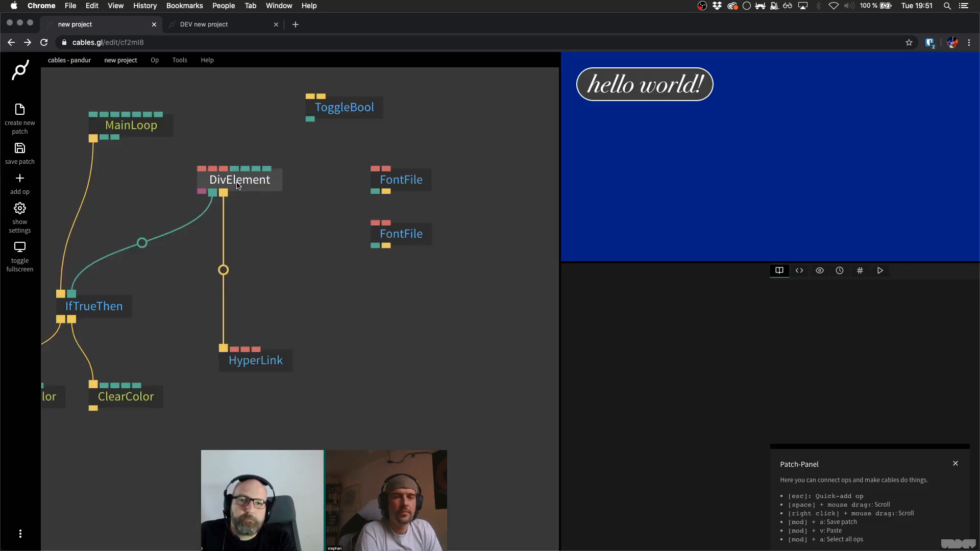
click(669, 424)
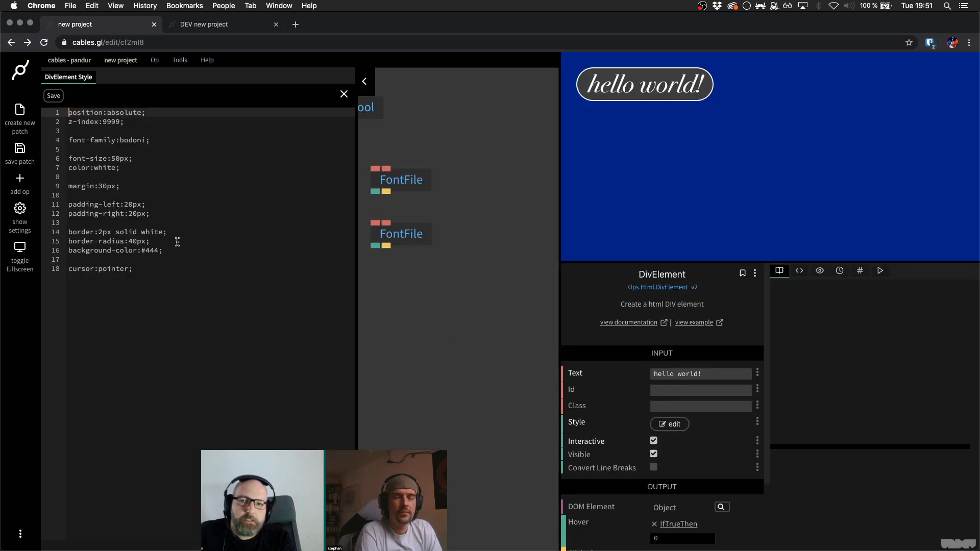
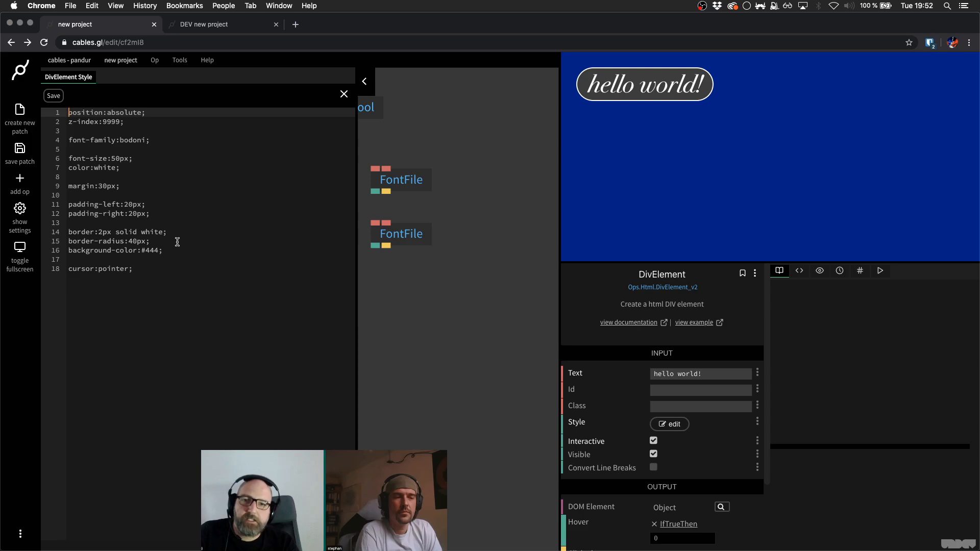
triple_click(135, 141)
key(ctrl+c)
key(BackSpace)
key(super+s)
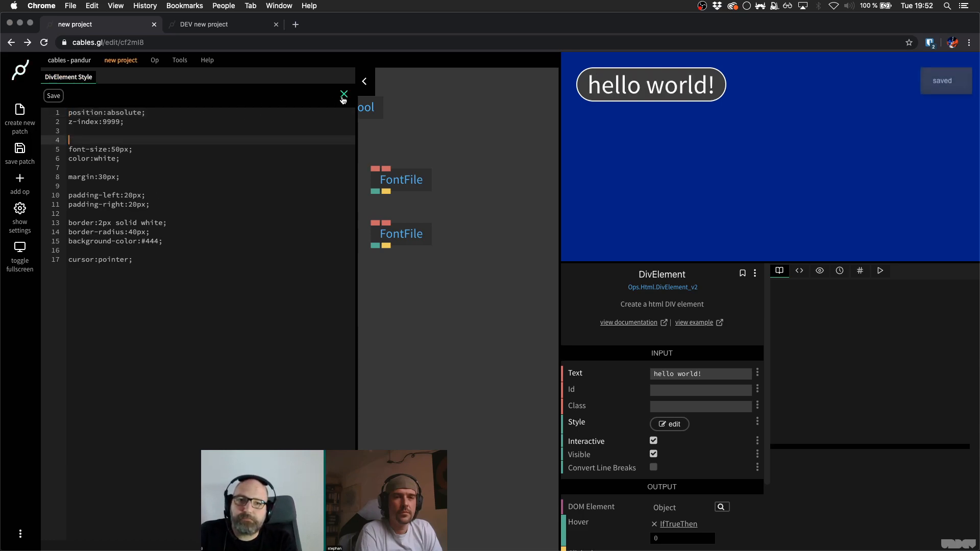
click(342, 95)
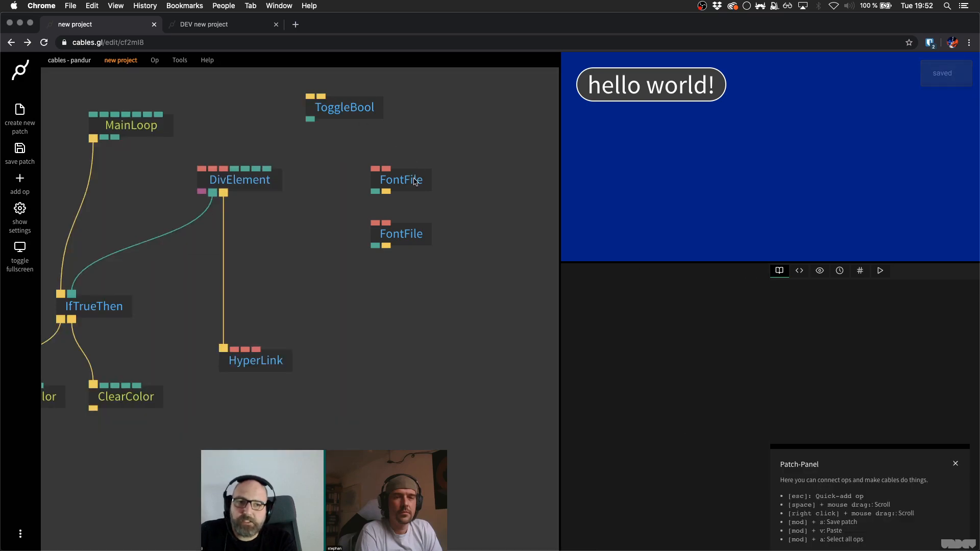
- Inspect both FontFile ops again and check the upper one's font file in the file manager
click(405, 182)
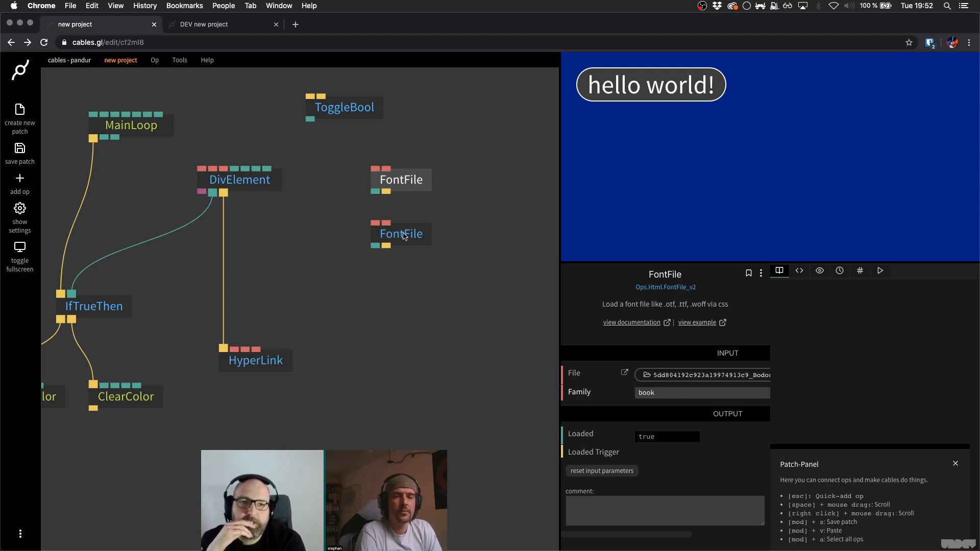
click(405, 236)
click(412, 174)
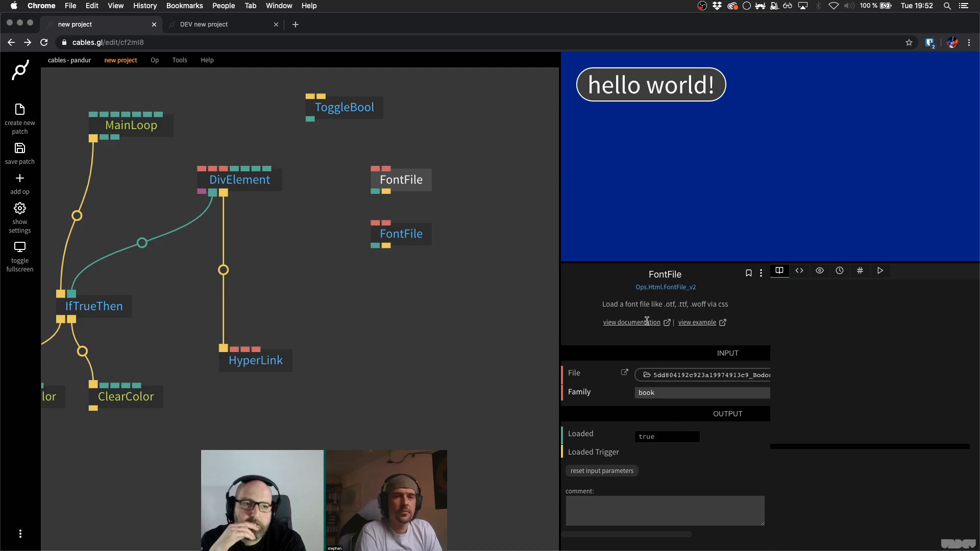
click(729, 376)
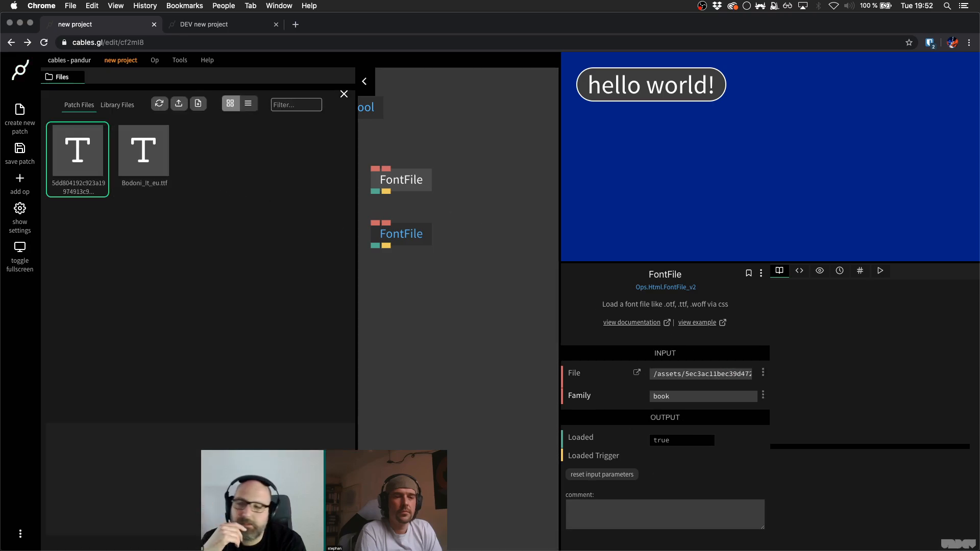
click(77, 153)
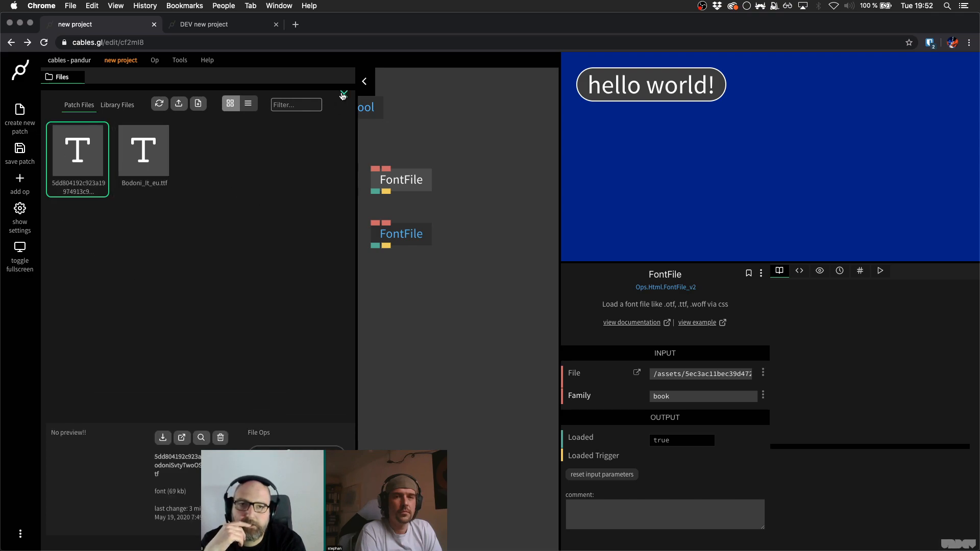
click(344, 94)
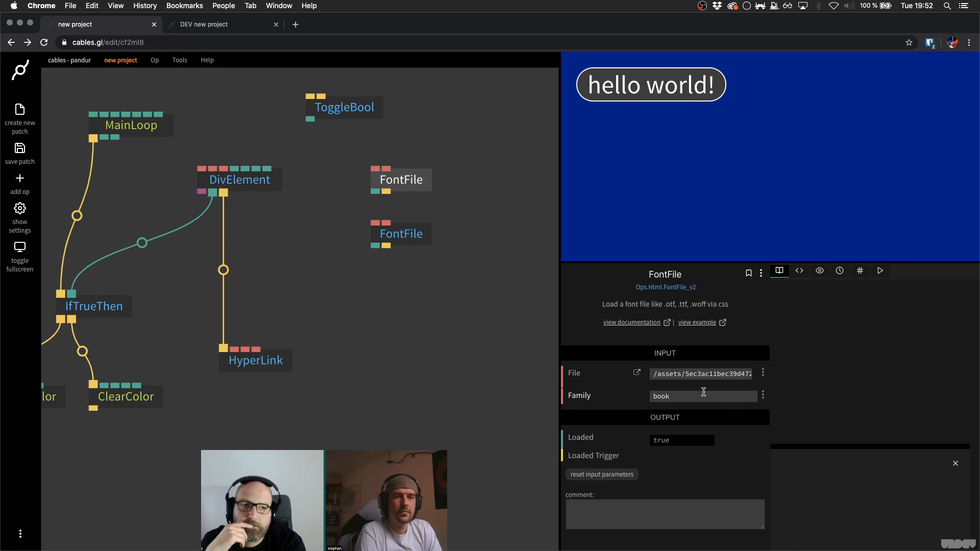
- Paste the font-family line back into the DivElement's style code above font-size and set its value to book
click(264, 184)
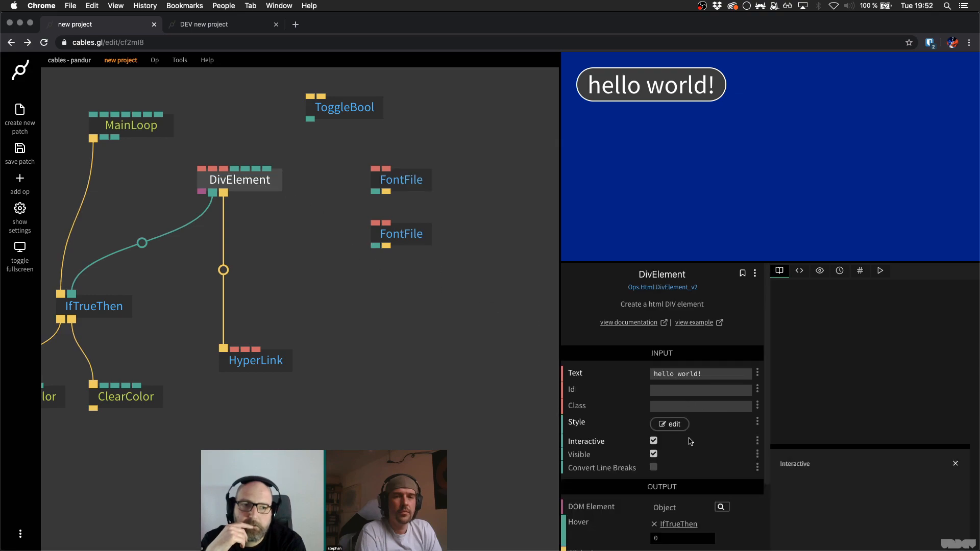
click(669, 424)
click(113, 141)
key(ctrl+v)
double_click(138, 143)
text(bop)
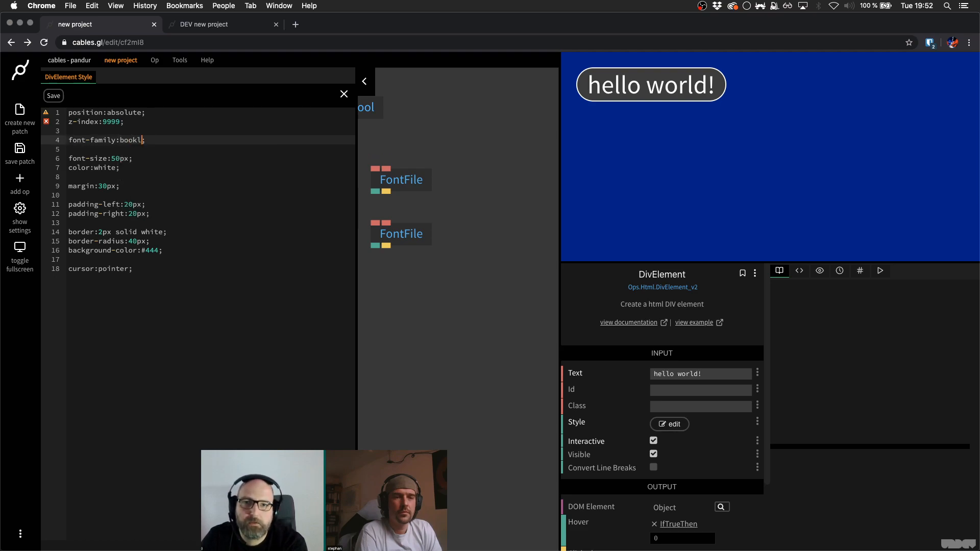
- Change the restored font-family value in the DivElement's style code to bodoni and save the style
key(BackSpace)
key(BackSpace)
text(do)
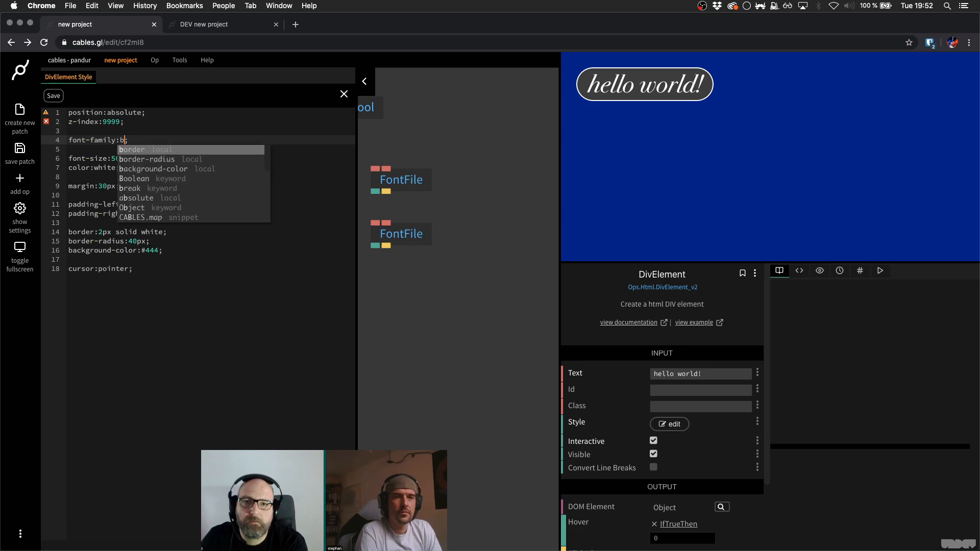
text(ni)
key(super+s)
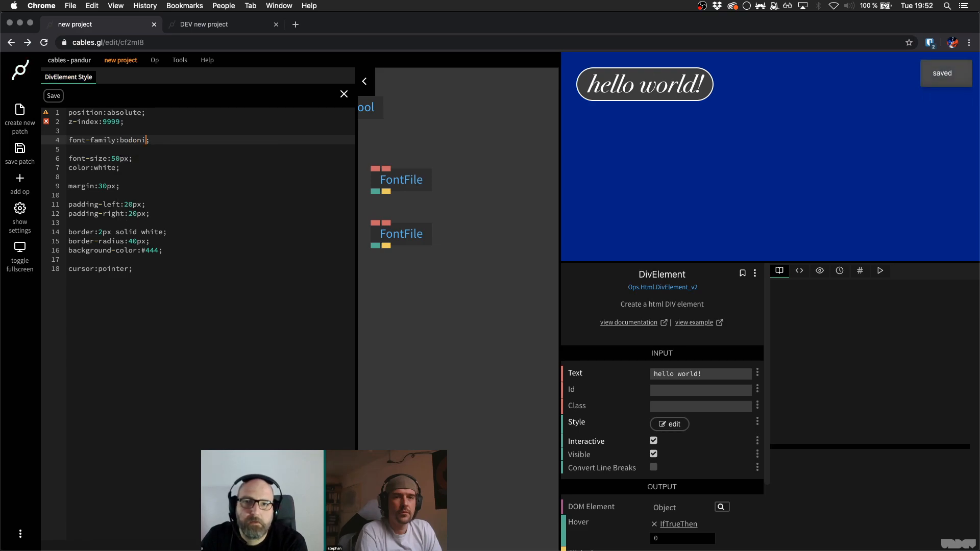
- Set the lower FontFile op's Family to test
click(410, 232)
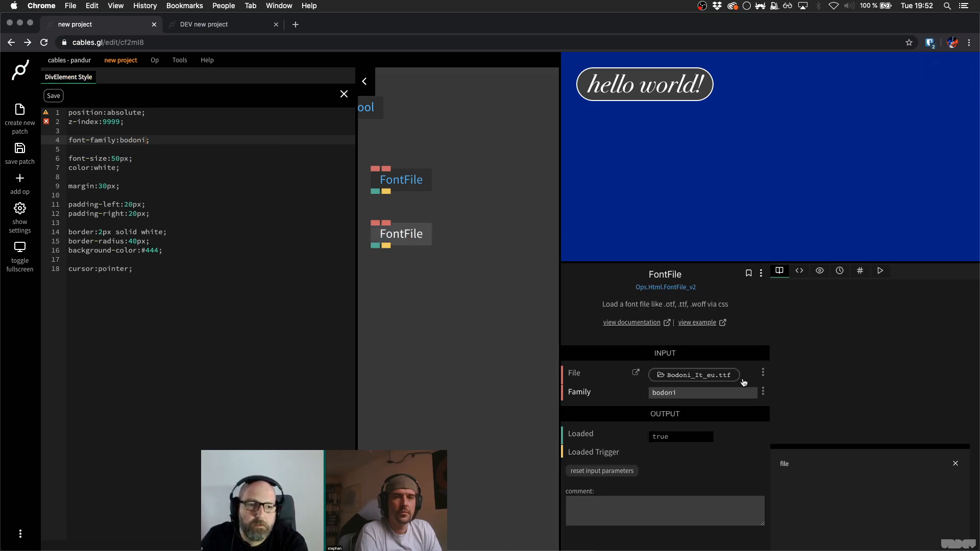
double_click(703, 391)
text(test)
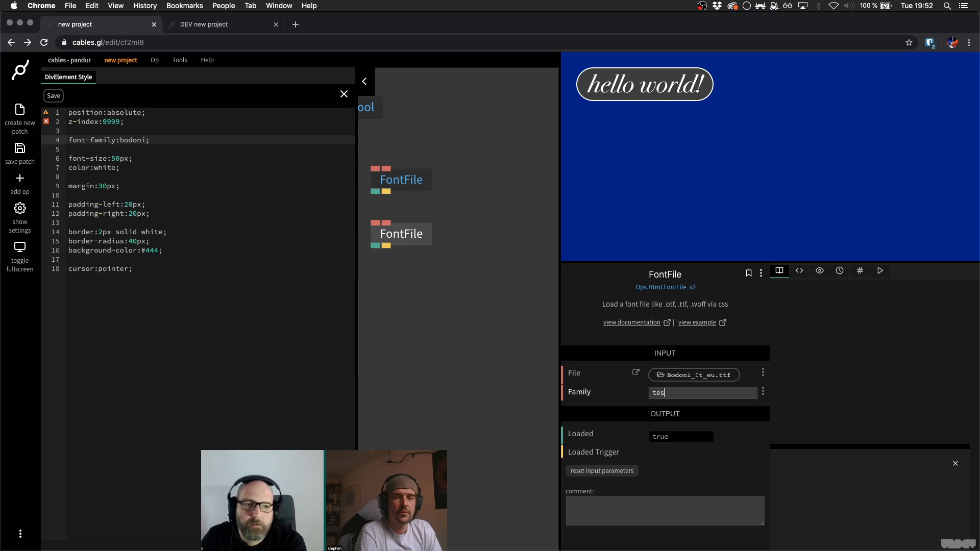
- Change the font-family value in the DivElement's style code to test and save the style
double_click(128, 139)
text(text)
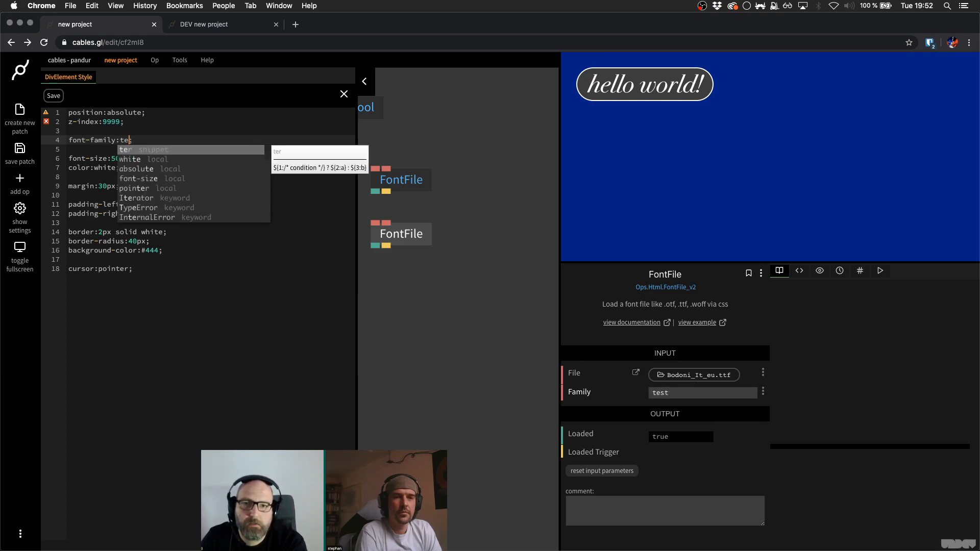
key(BackSpace)
text(st)
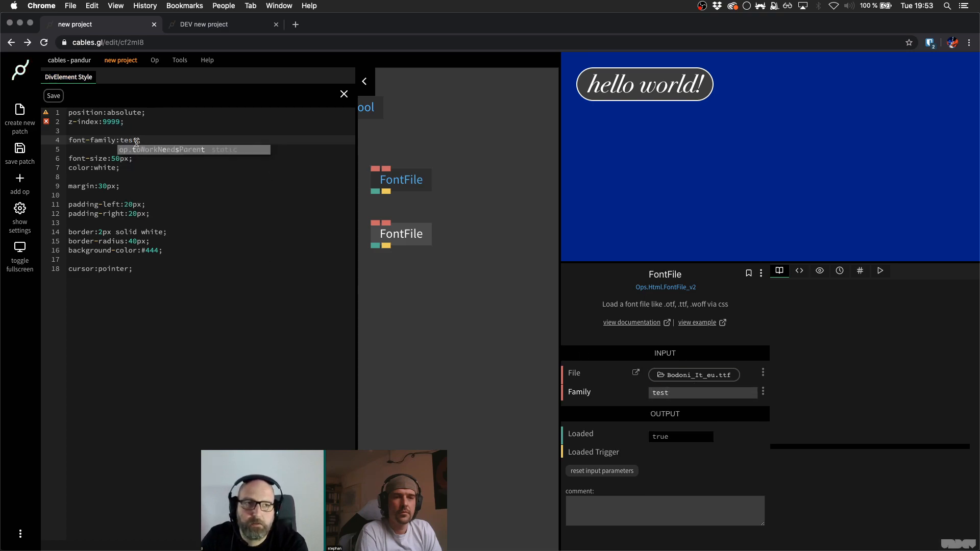
click(219, 233)
key(super+s)
key(super+f)
text(font)
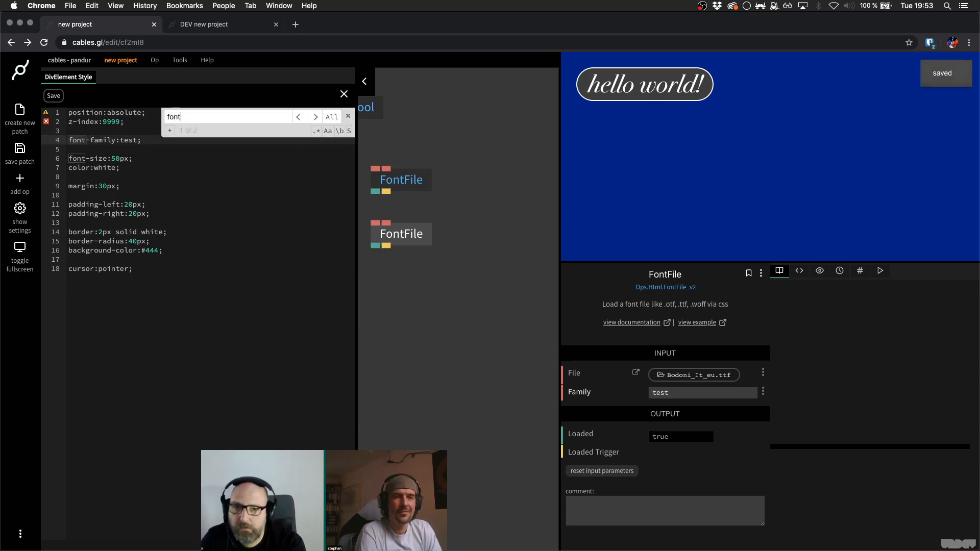
key(Escape)
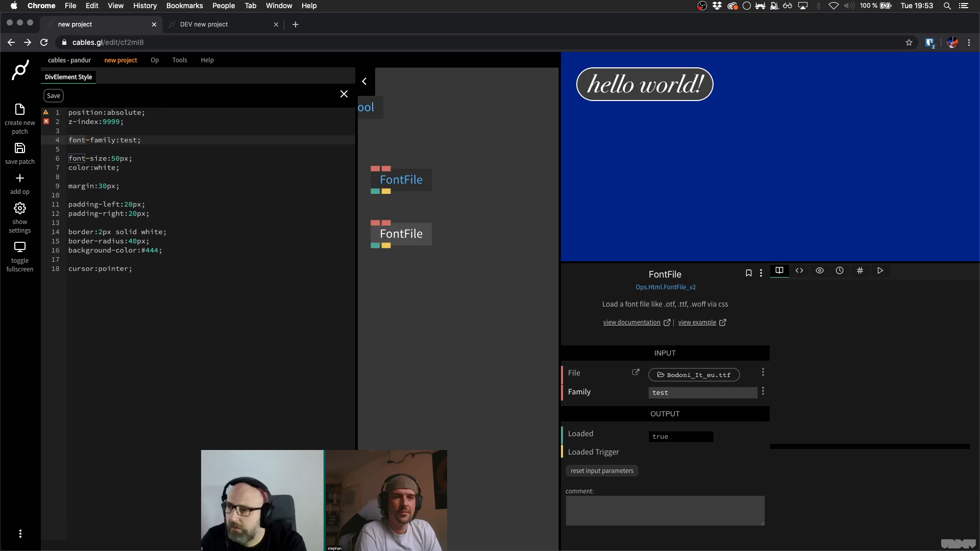
key(super+Tab)
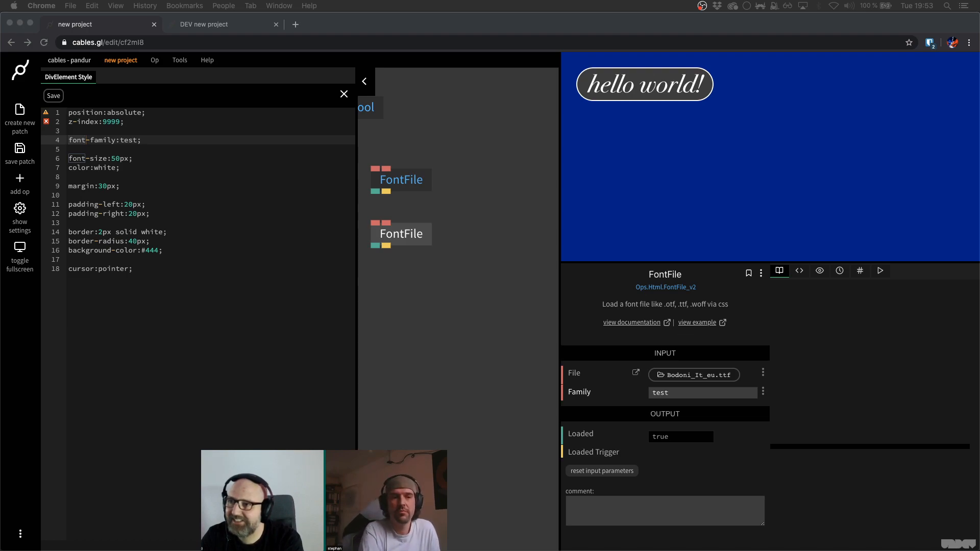
- Enclose the font-family value test in double quotes in the DivElement's style code
click(137, 141)
text(;)
key(Left)
key(Left)
key(Left)
key(Left)
key(Left)
text(")
key(Right)
key(Right)
key(Right)
key(Right)
text(")
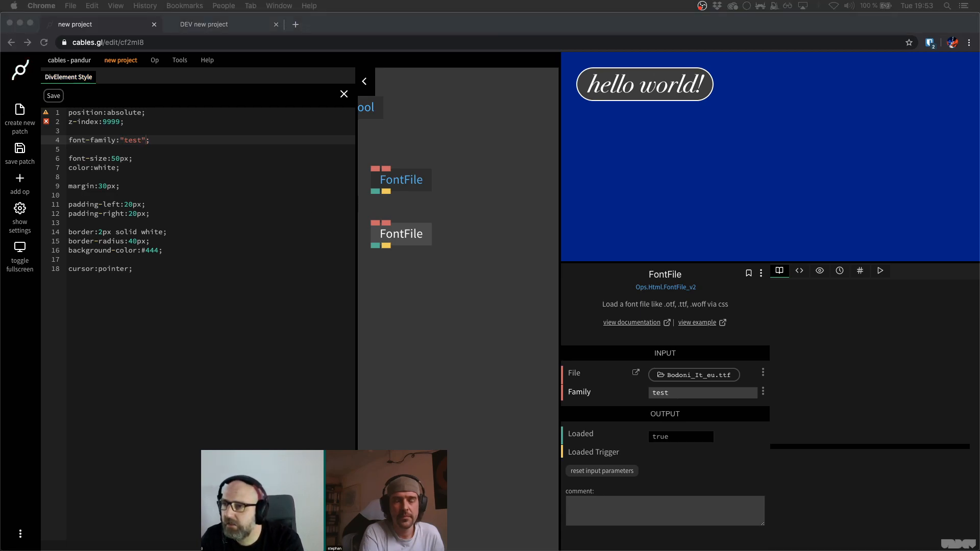
- Upload the Helvetica Neue Bold font file to the patch and assign it to the lower FontFile op
drag(0, 494, 265, 194)
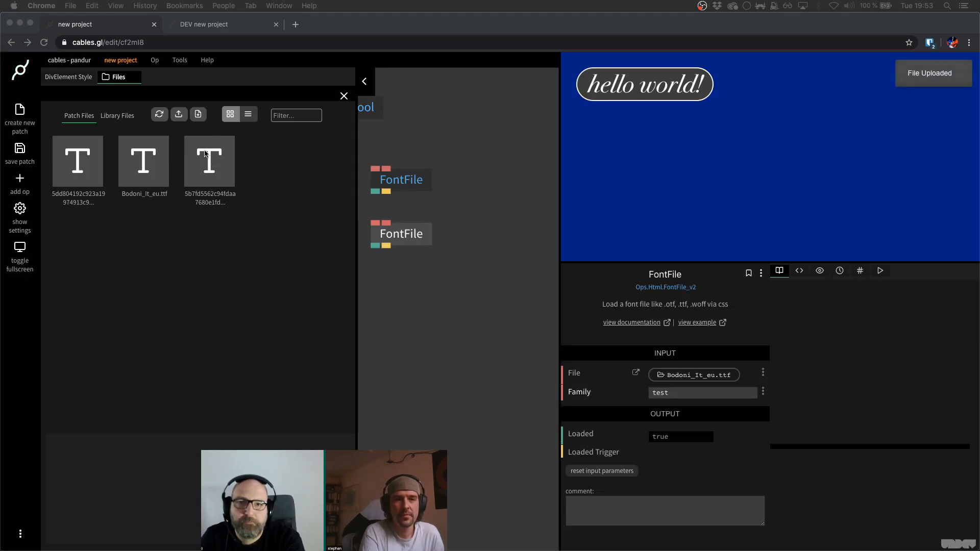
click(432, 228)
click(407, 228)
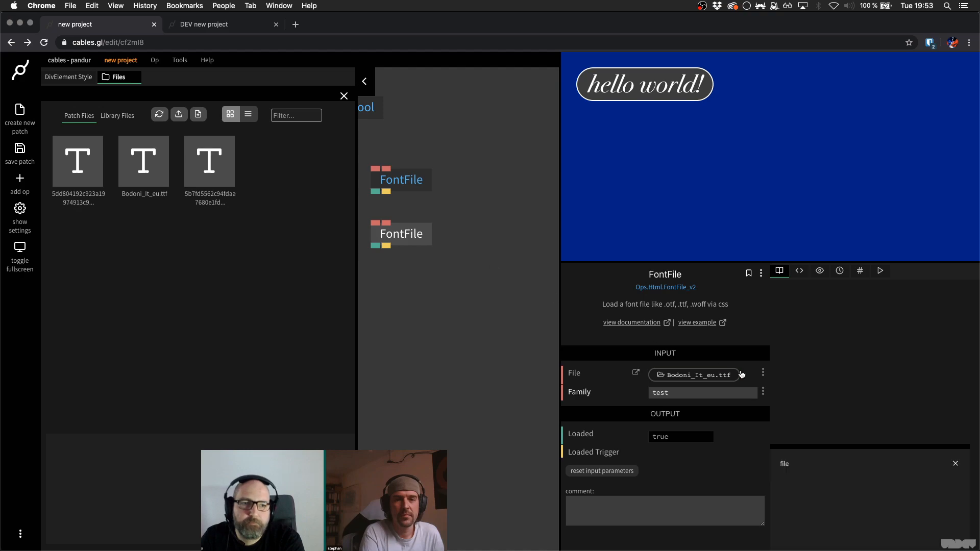
click(717, 375)
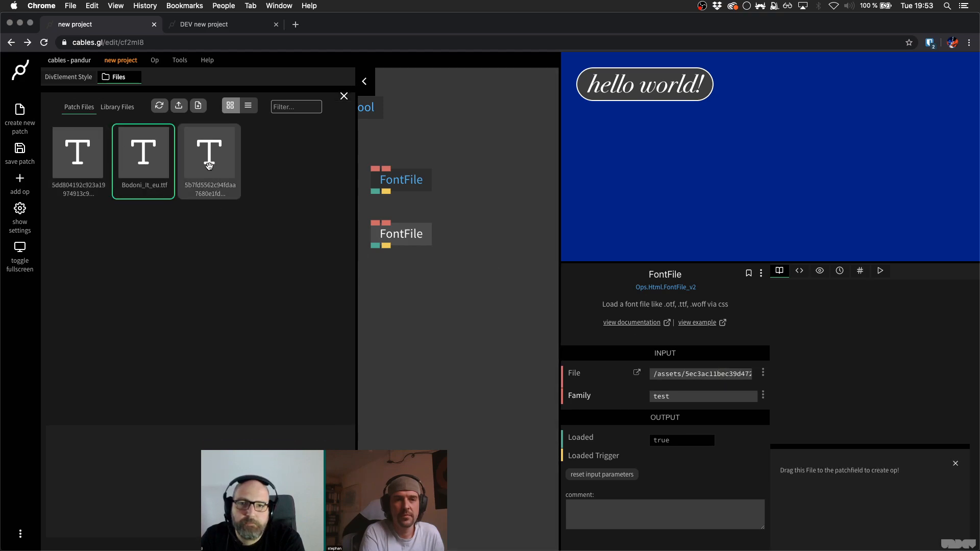
click(209, 165)
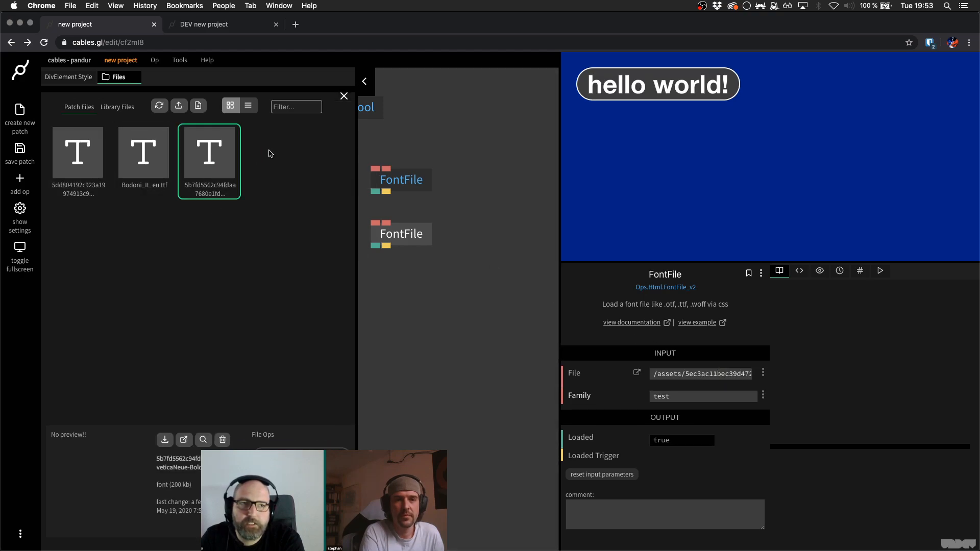
click(344, 95)
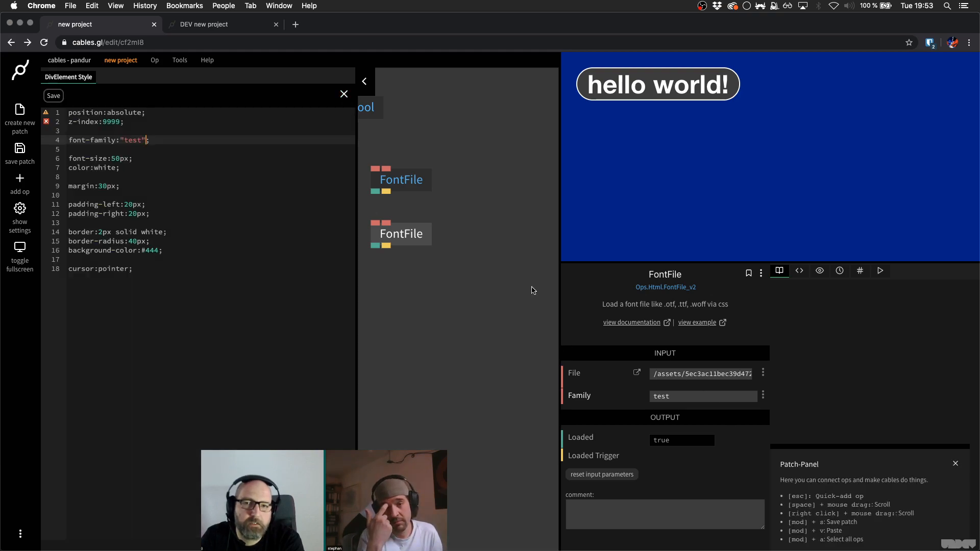
- Remove the double quotes around the font-family value test and save the DivElement's style
key(BackSpace)
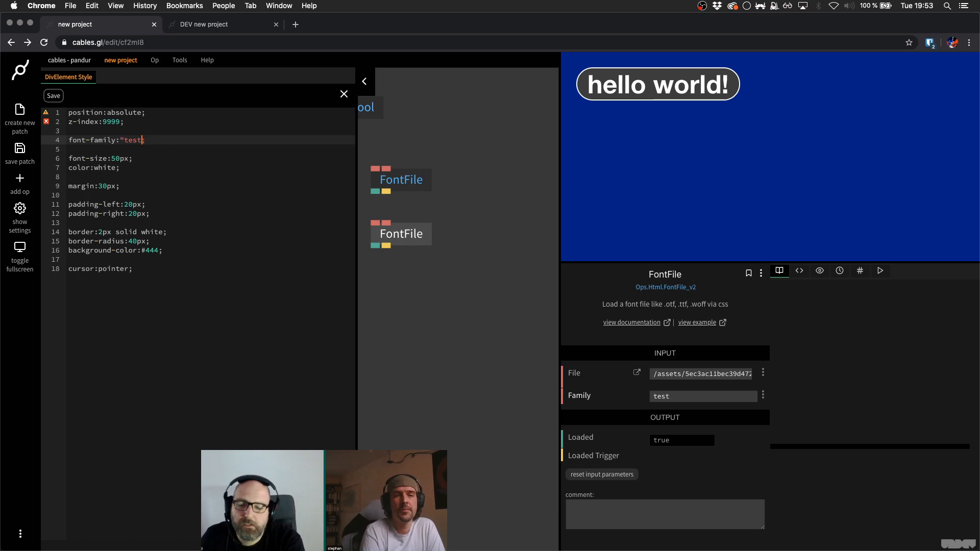
click(143, 139)
key(super+s)
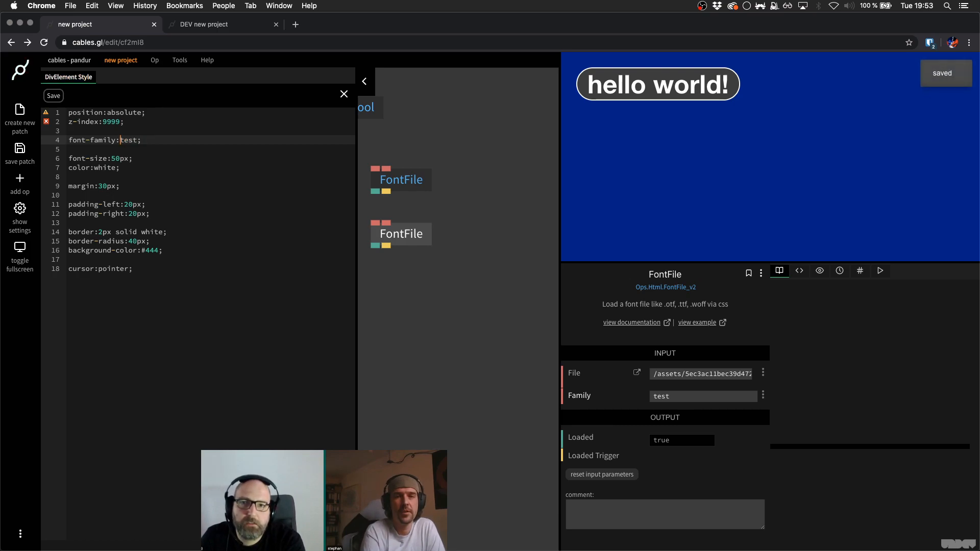
key(super+s)
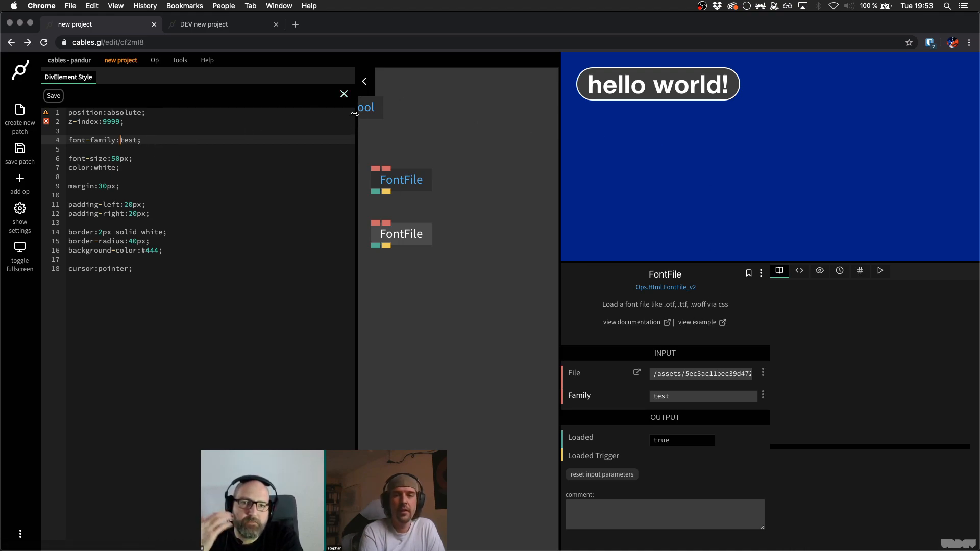
- Try book as the font-family value in the DivElement's style, save it, and undo the change
double_click(129, 140)
text(book)
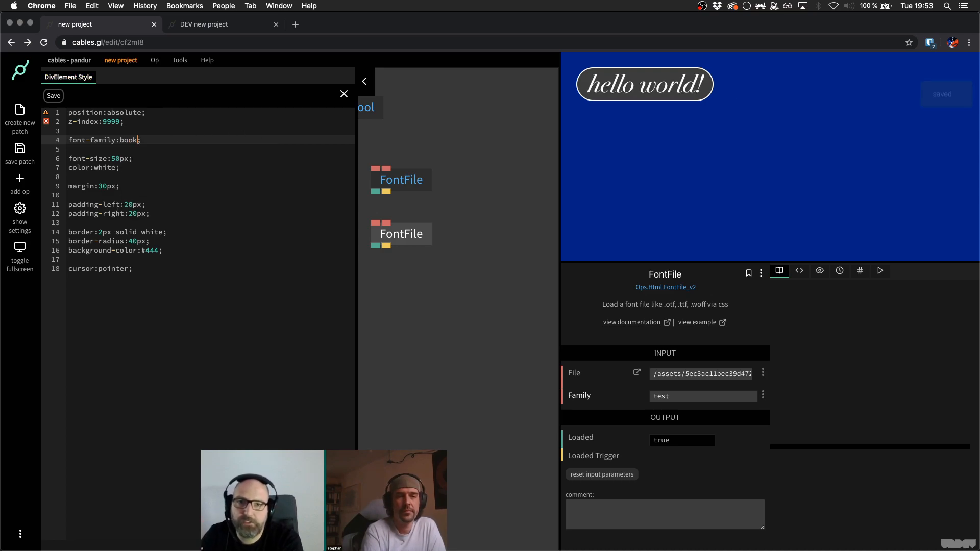
key(super+s)
click(121, 140)
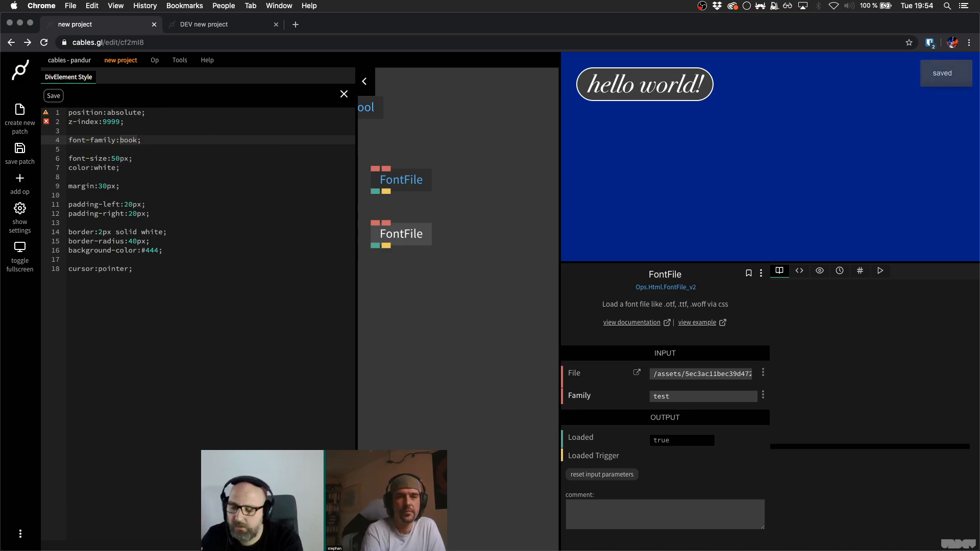
key(super+z)
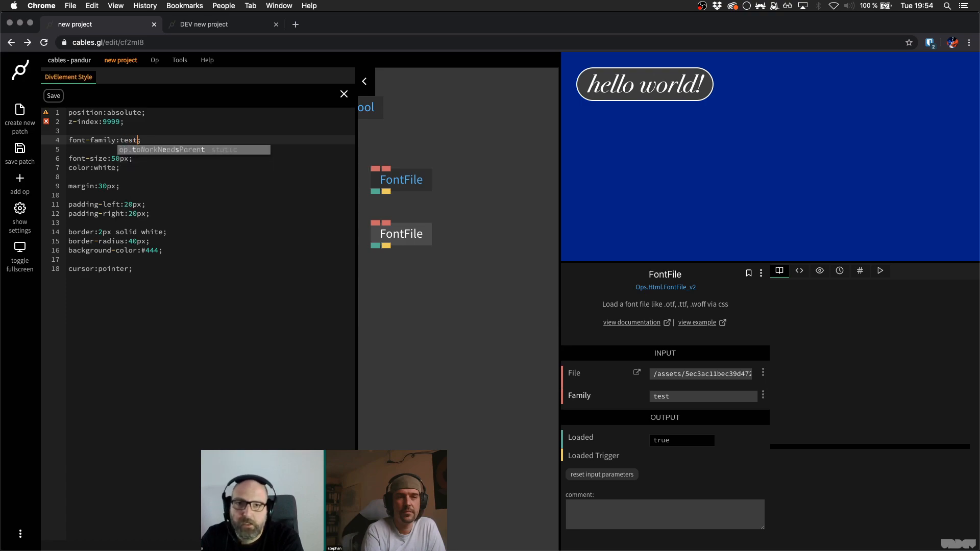
- Set both the style's font-family and the lower FontFile op's Family to helvetica, save style and patch, and close the editor
key(alt+shift+Right)
text(helve)
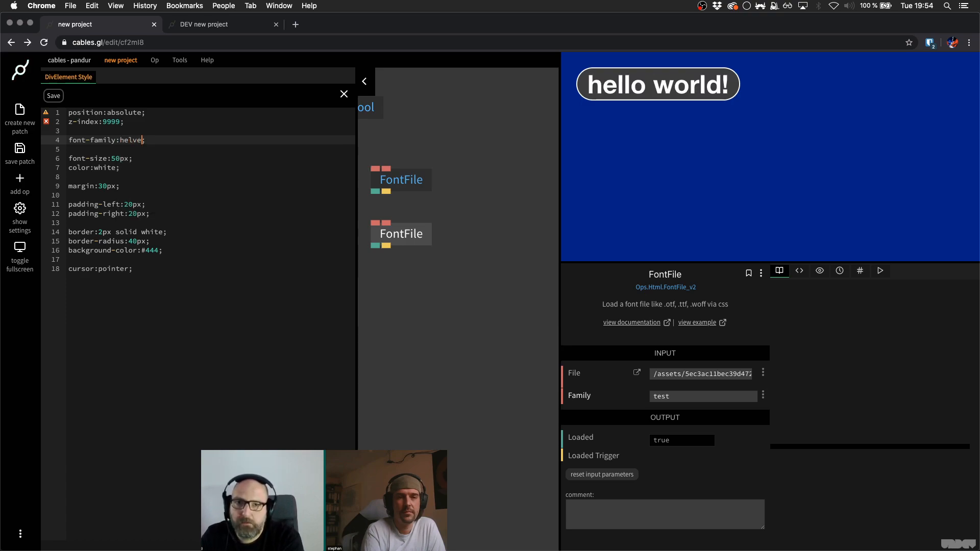
text(tica)
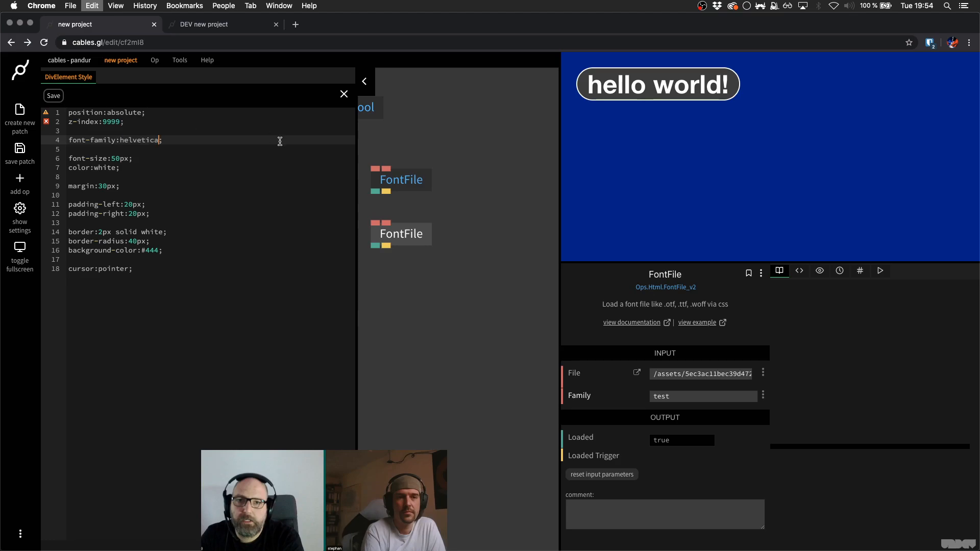
double_click(692, 393)
text(helvetica)
click(454, 297)
key(super+s)
click(247, 222)
key(super+s)
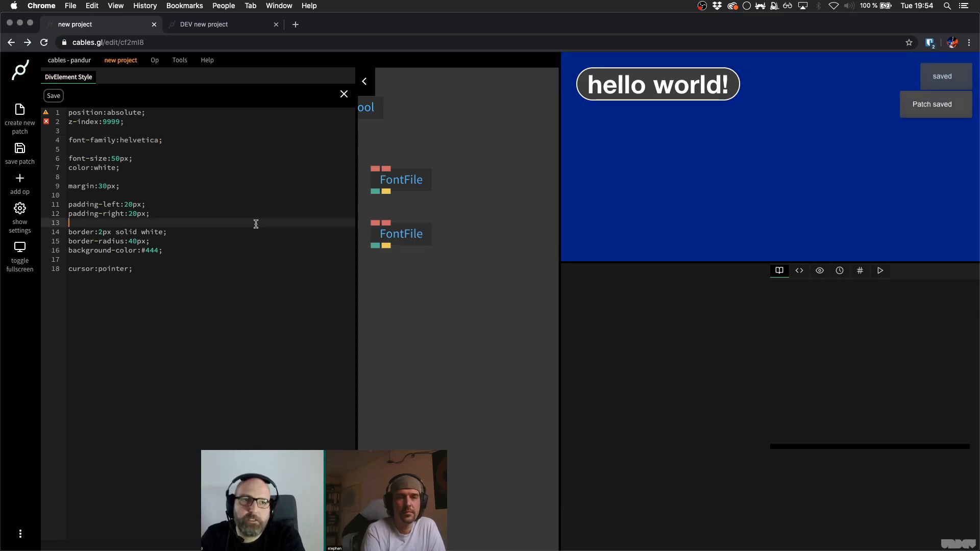
click(343, 96)
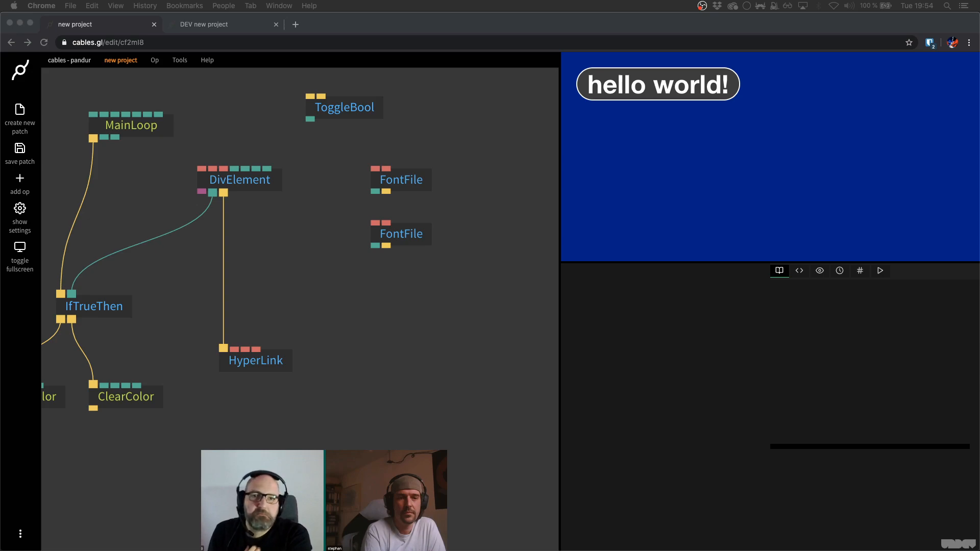
- Save the patch and dismiss the prompt for naming a new project
drag(161, 204, 233, 260)
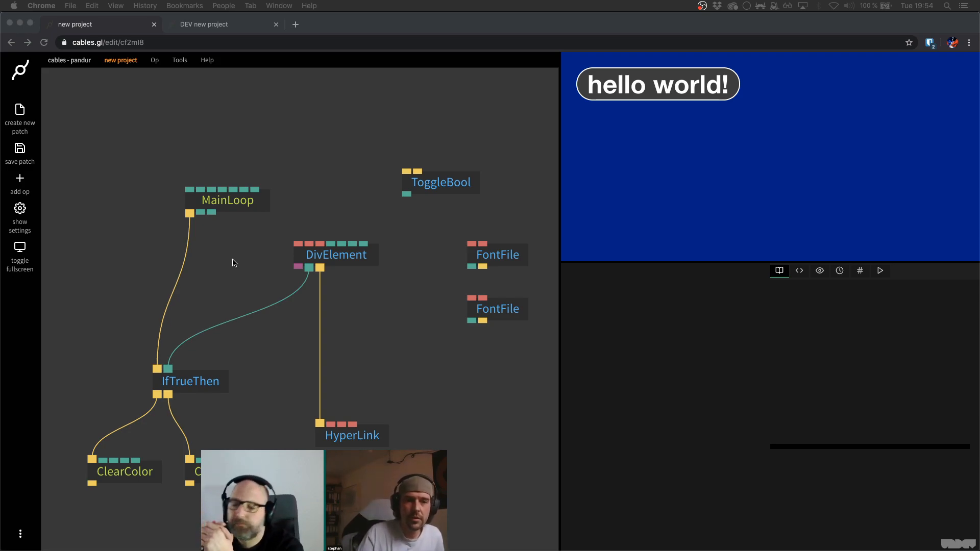
click(346, 175)
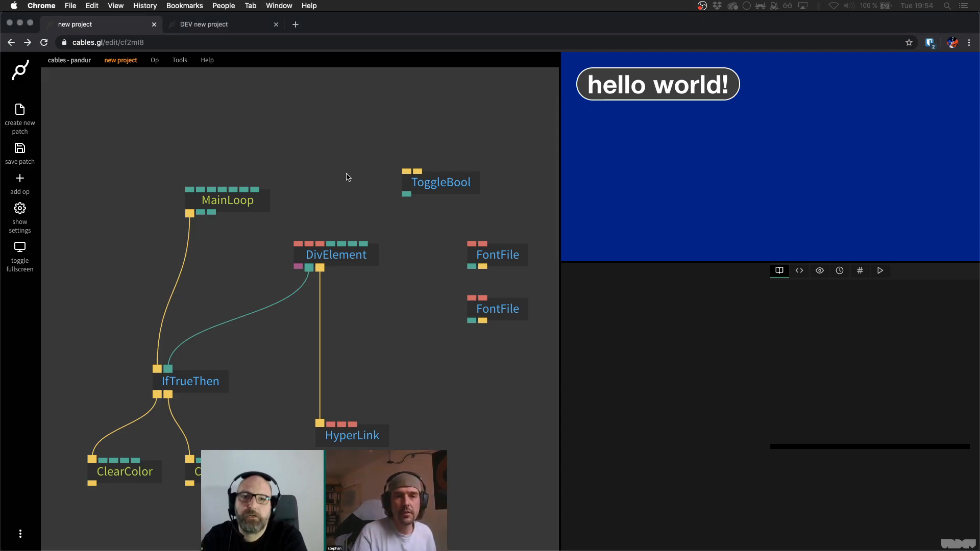
key(super+s)
key(super+shift+s)
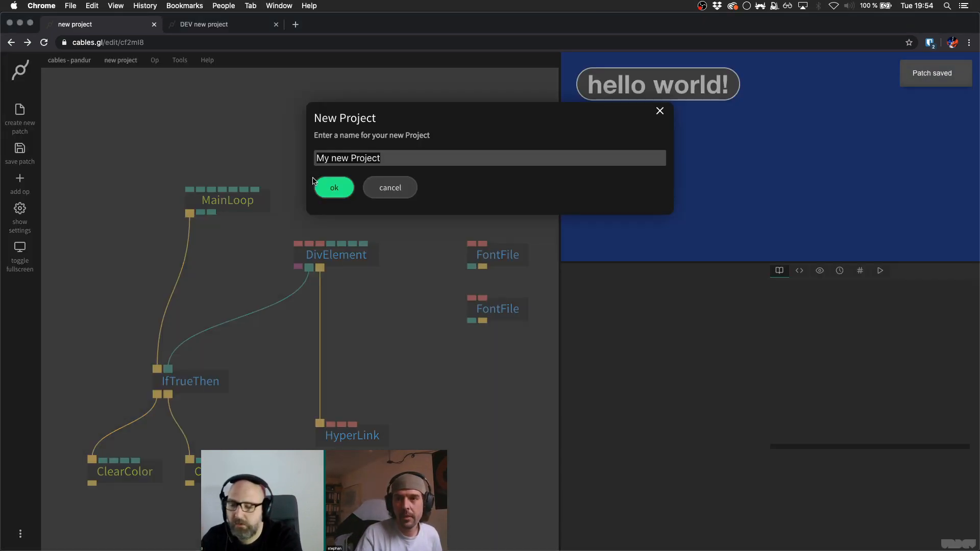
key(Escape)
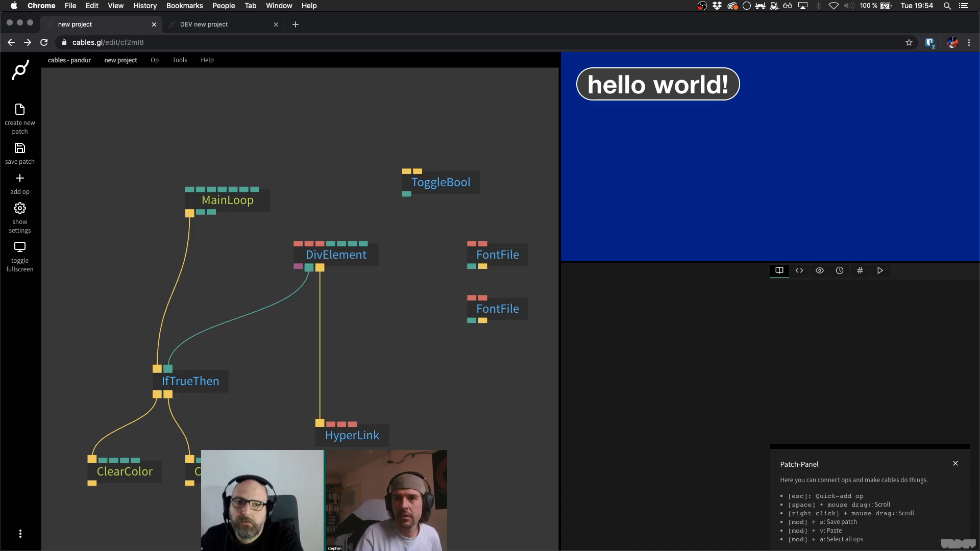
scroll(340, 202, down, 5)
click(955, 463)
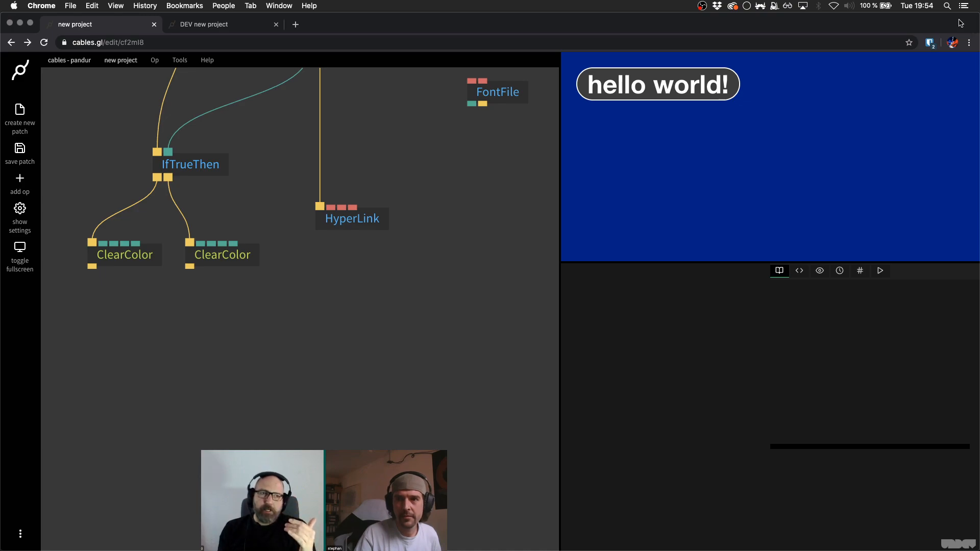
drag(405, 158, 403, 323)
scroll(413, 223, up, 10)
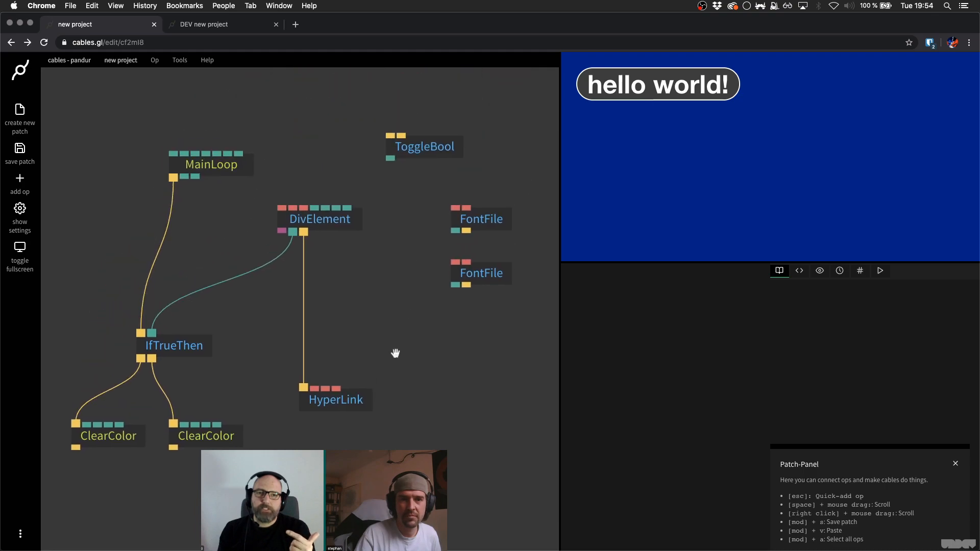
scroll(384, 348, down, 10)
scroll(386, 347, up, 15)
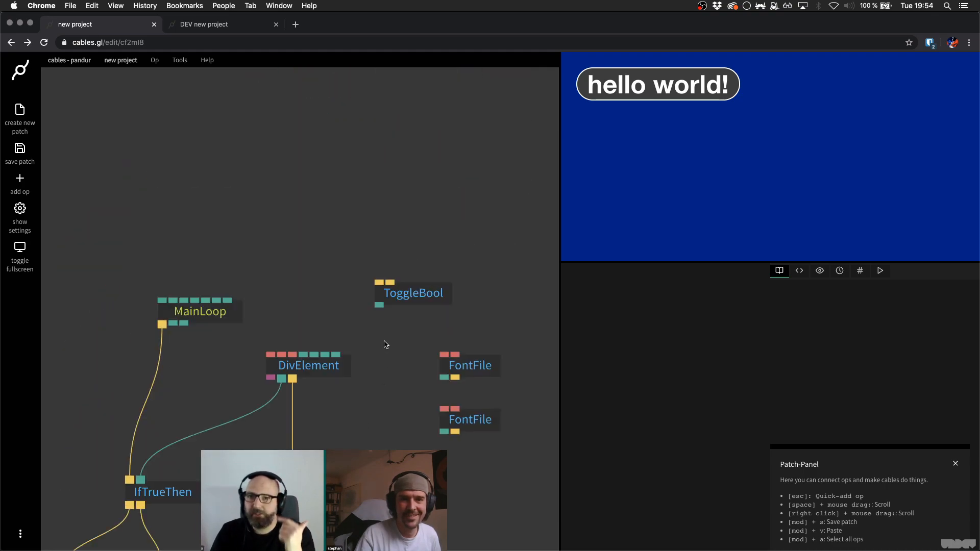
scroll(387, 345, down, 10)
scroll(385, 326, up, 8)
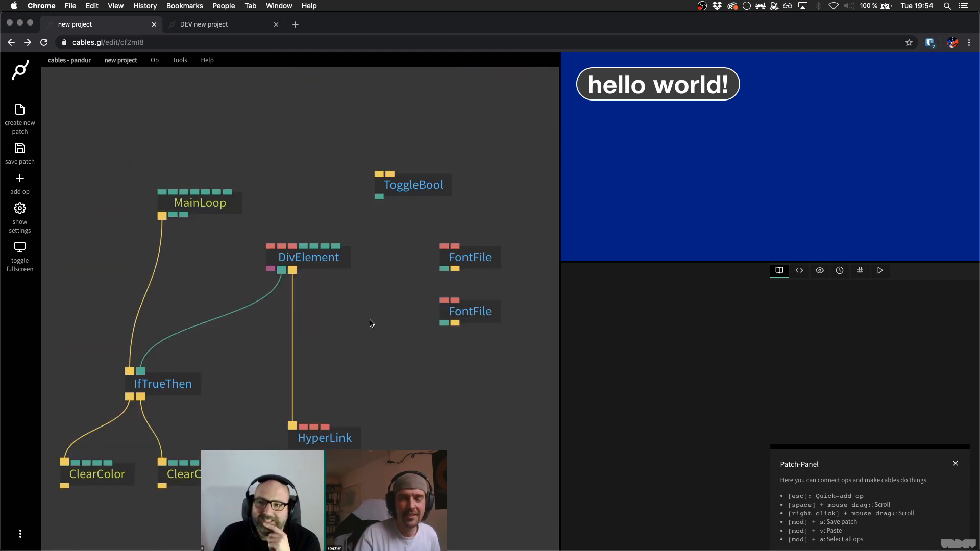
drag(370, 324, 385, 327)
scroll(345, 295, down, 10)
scroll(345, 296, up, 10)
scroll(344, 296, down, 5)
scroll(344, 296, up, 5)
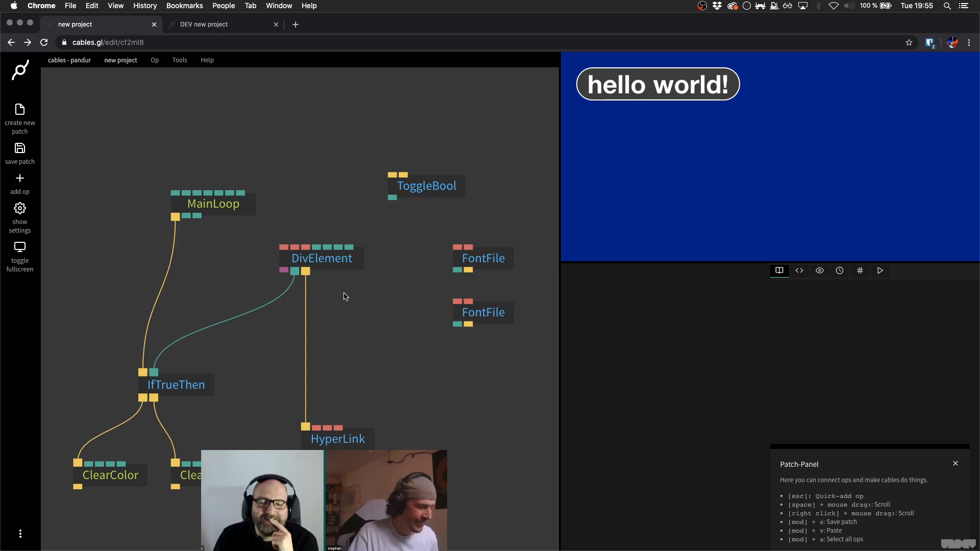
scroll(345, 296, up, 3)
scroll(347, 298, down, 3)
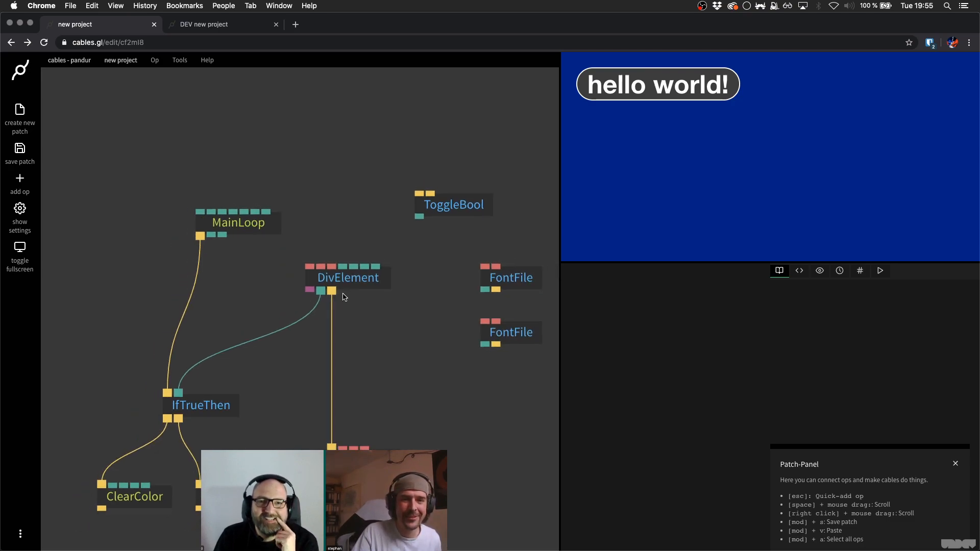
scroll(363, 308, down, 2)
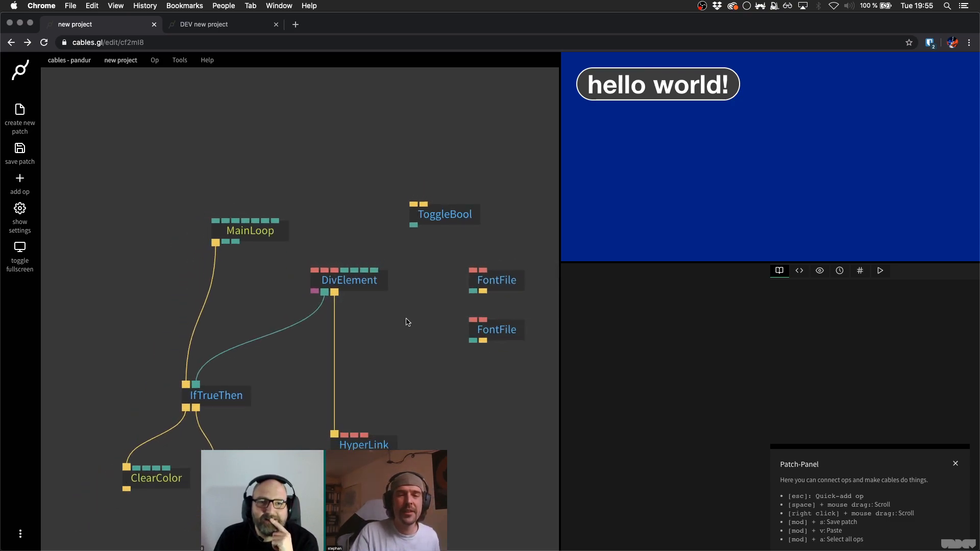
- Shift the DivElement slightly left, add a second DivElement op, and place it below and to the right of the first
click(368, 286)
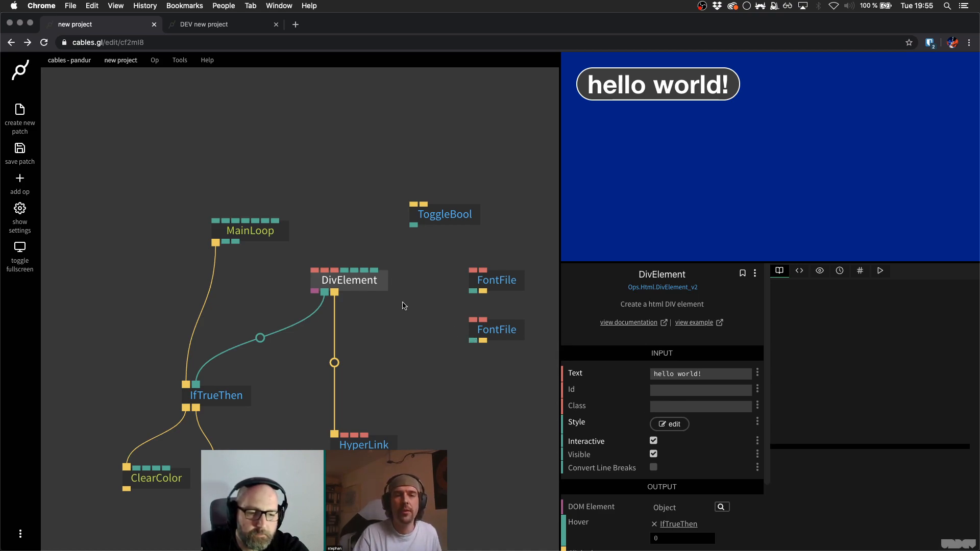
click(365, 284)
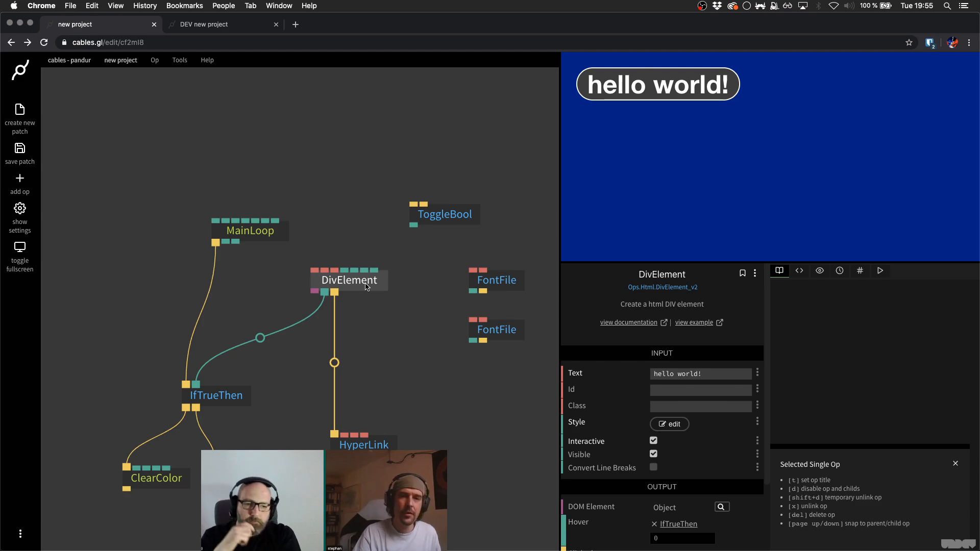
drag(360, 285, 351, 284)
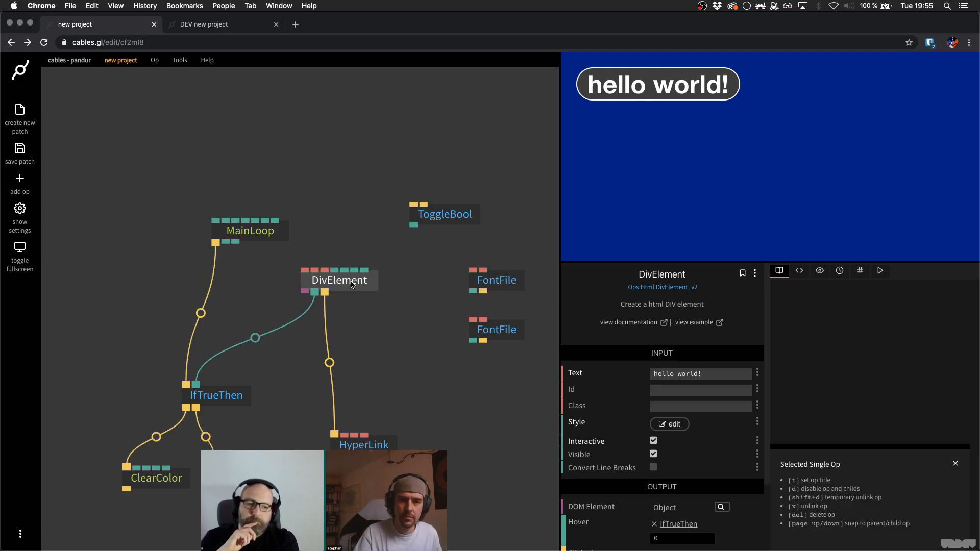
click(365, 307)
key(Escape)
text(diveleme)
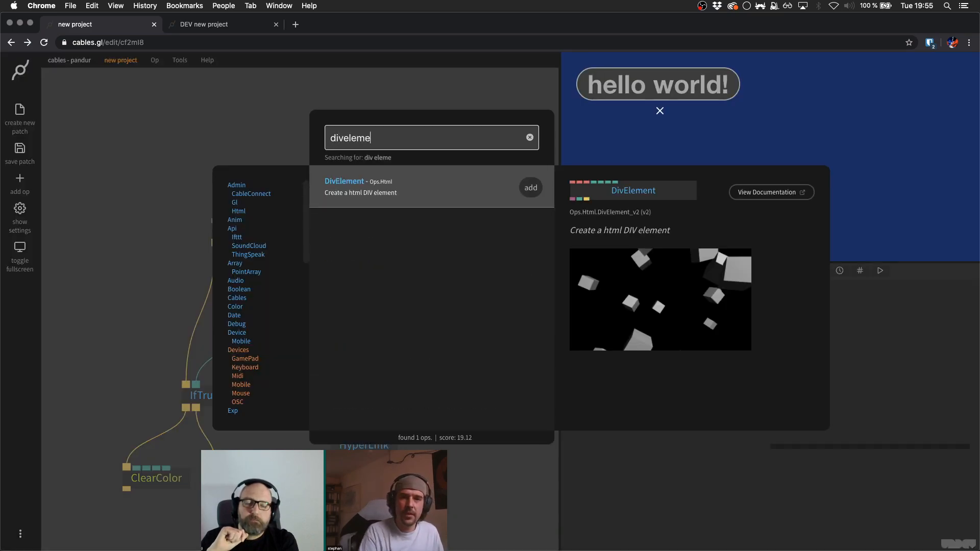
click(531, 187)
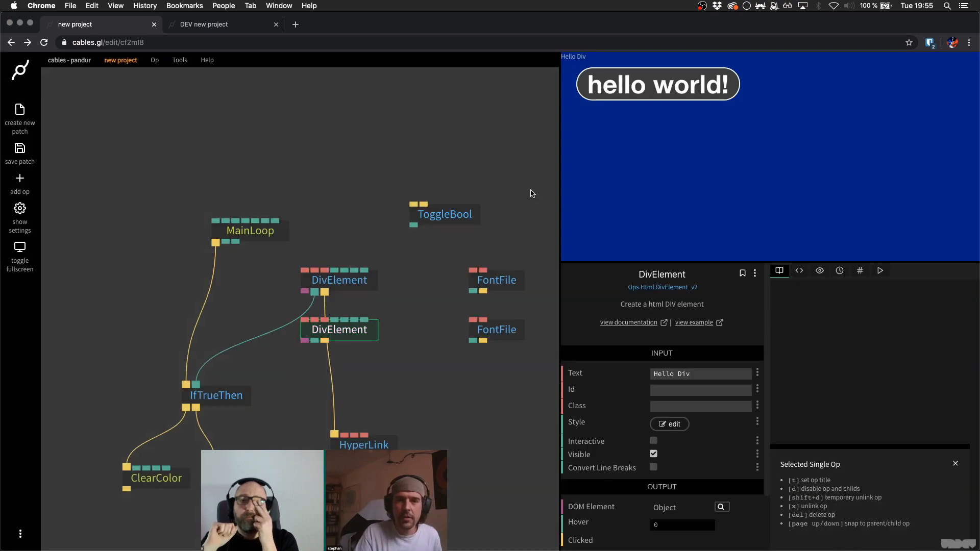
drag(339, 333, 385, 332)
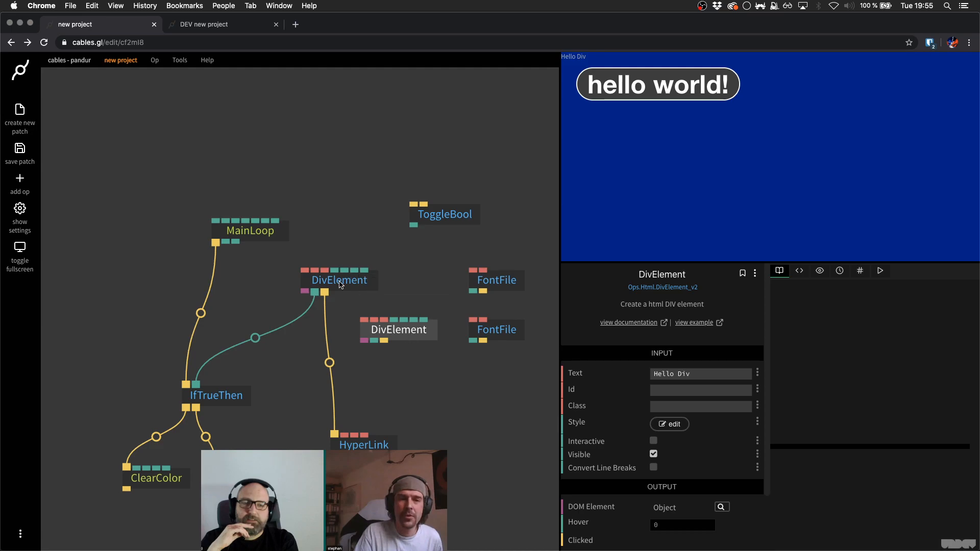
- Review the first DivElement's inline style code and collapse the editor
click(340, 284)
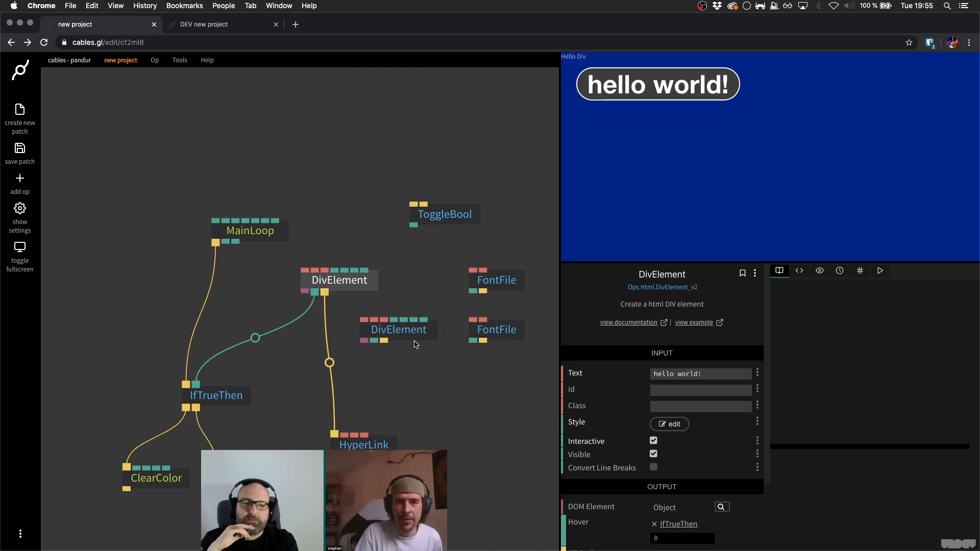
click(671, 425)
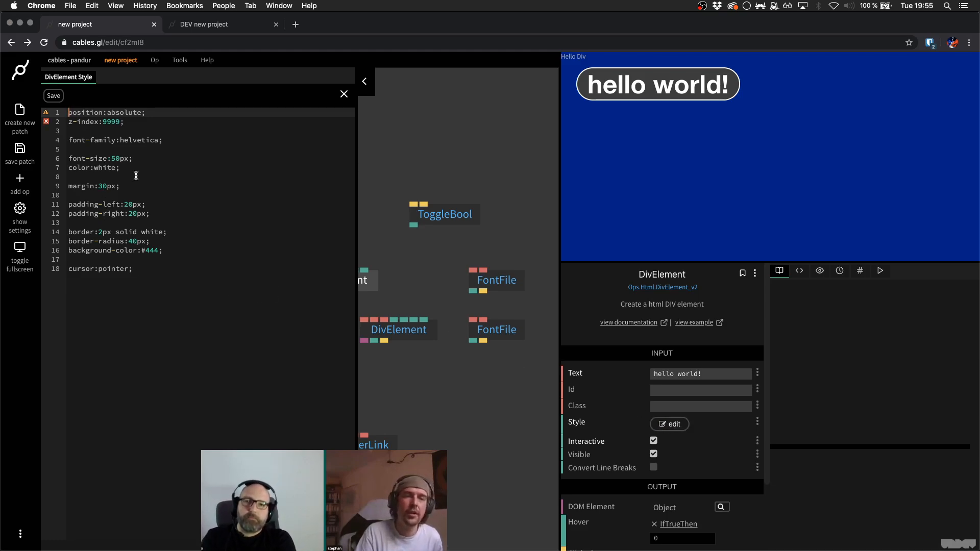
click(365, 83)
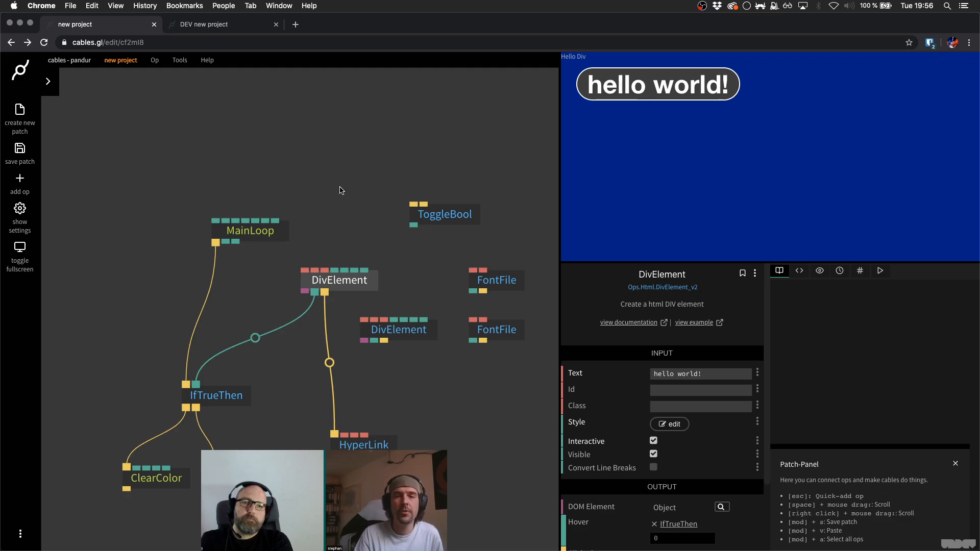
- Add a CSS op and place it in the empty area above the ToggleBool op
click(342, 189)
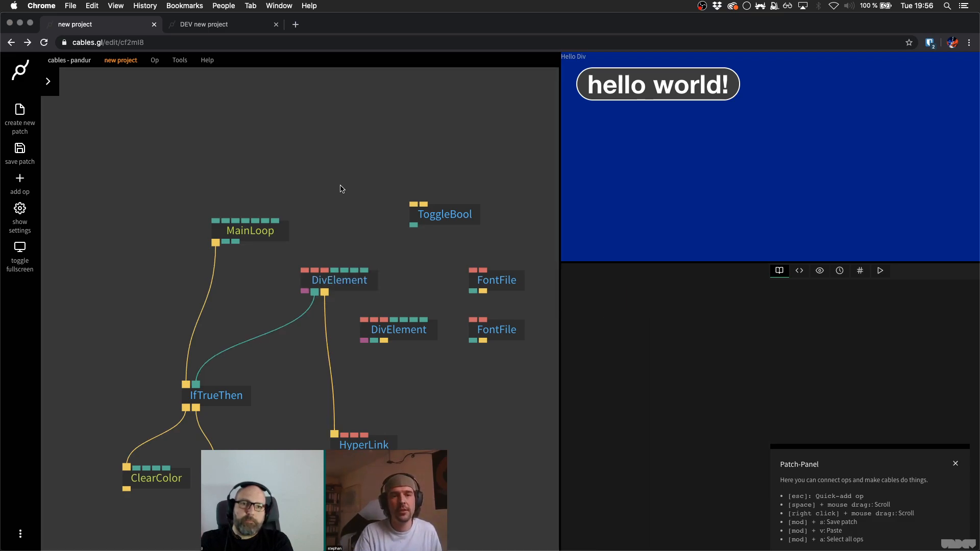
key(Escape)
text(css)
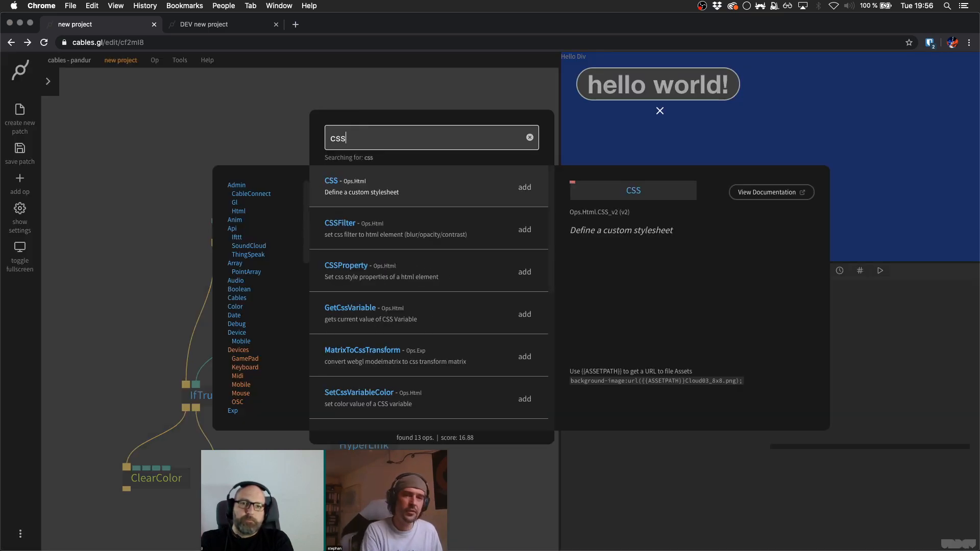
click(525, 187)
drag(329, 329, 369, 149)
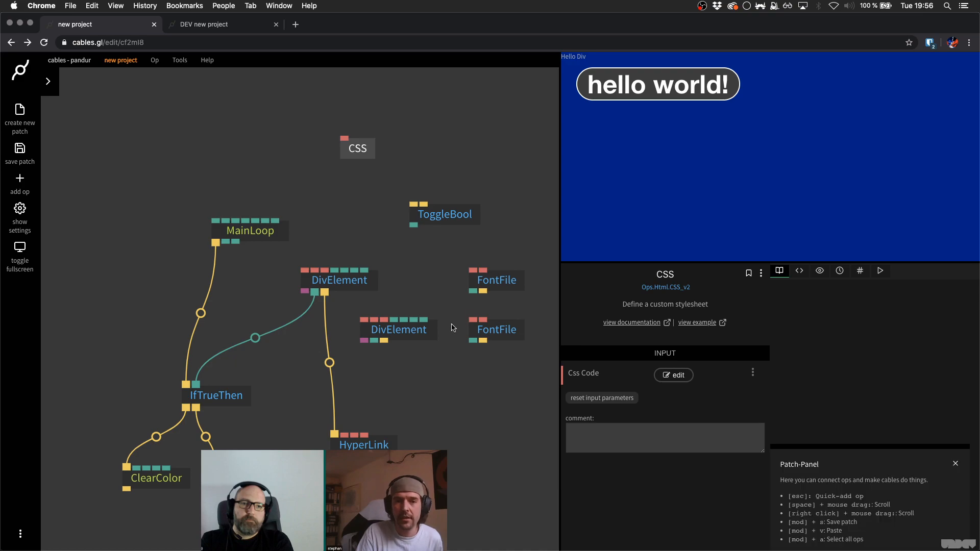
click(658, 374)
drag(359, 152, 408, 152)
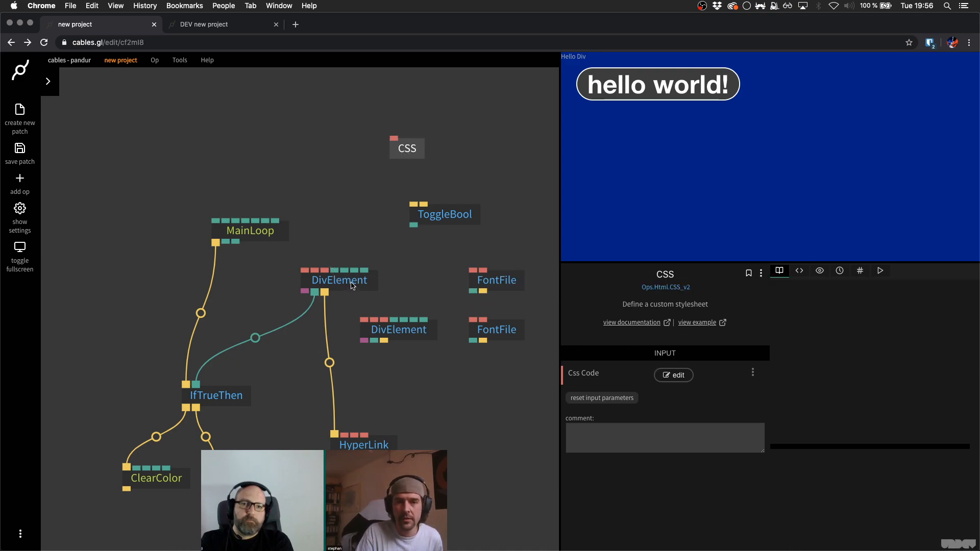
- Copy all of the first DivElement's style code, delete it from that style, save the empty style, and close the editor
click(351, 286)
click(675, 424)
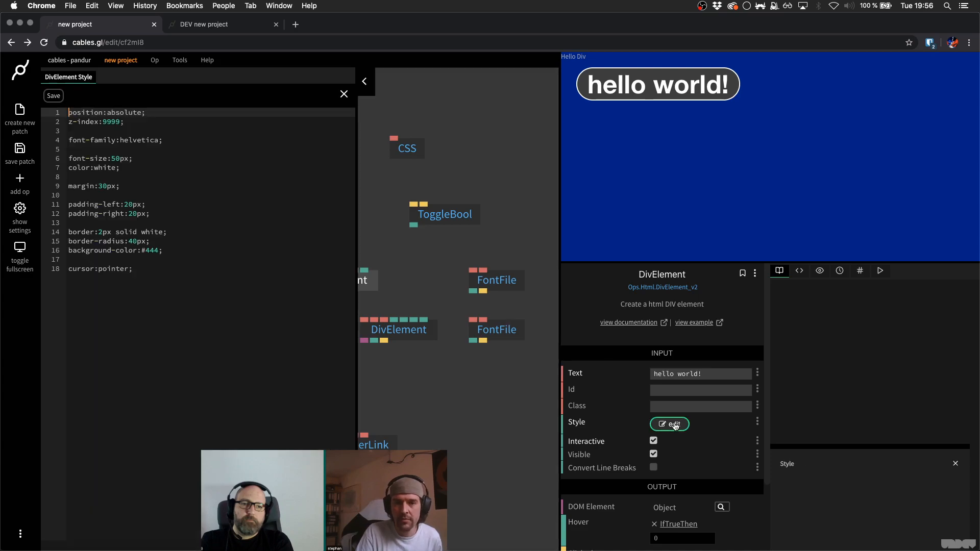
drag(151, 277, 50, 111)
key(super+c)
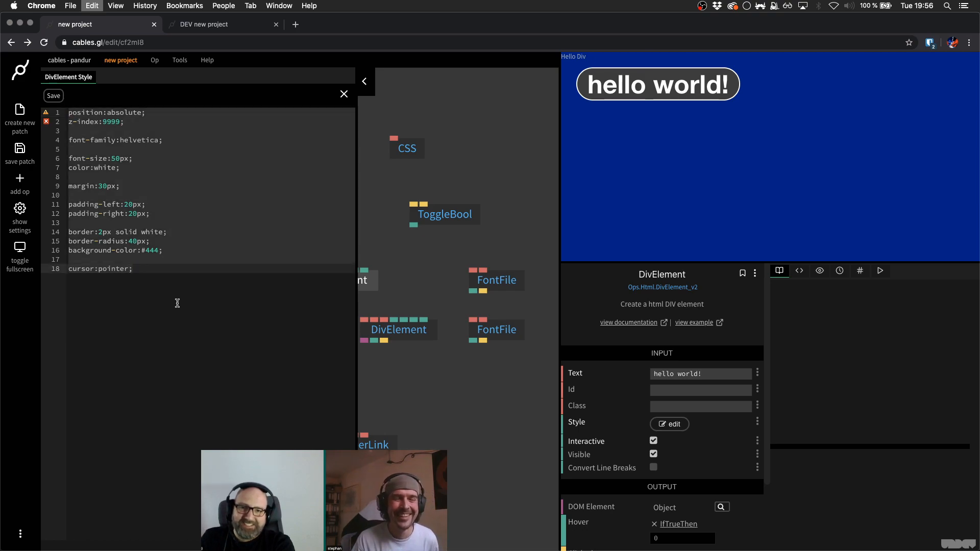
key(BackSpace)
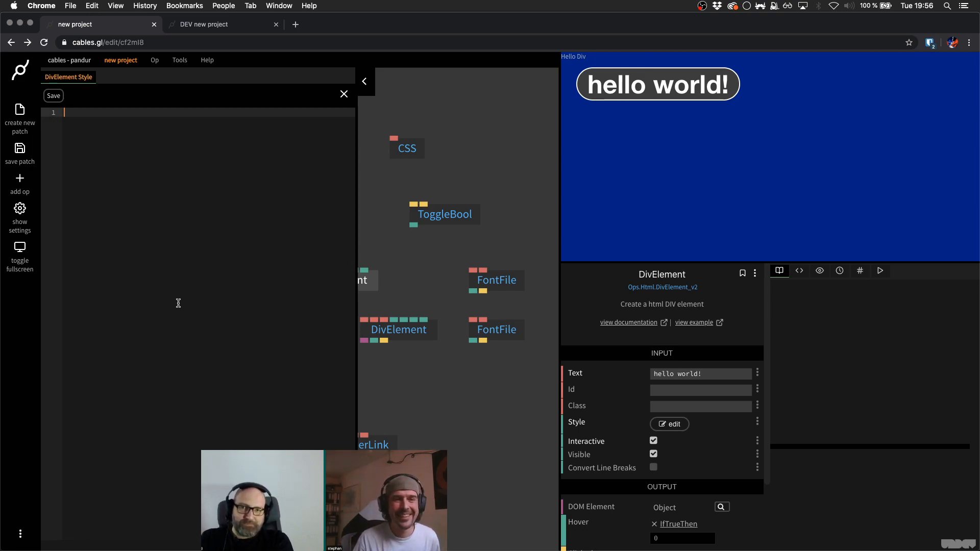
key(super+s)
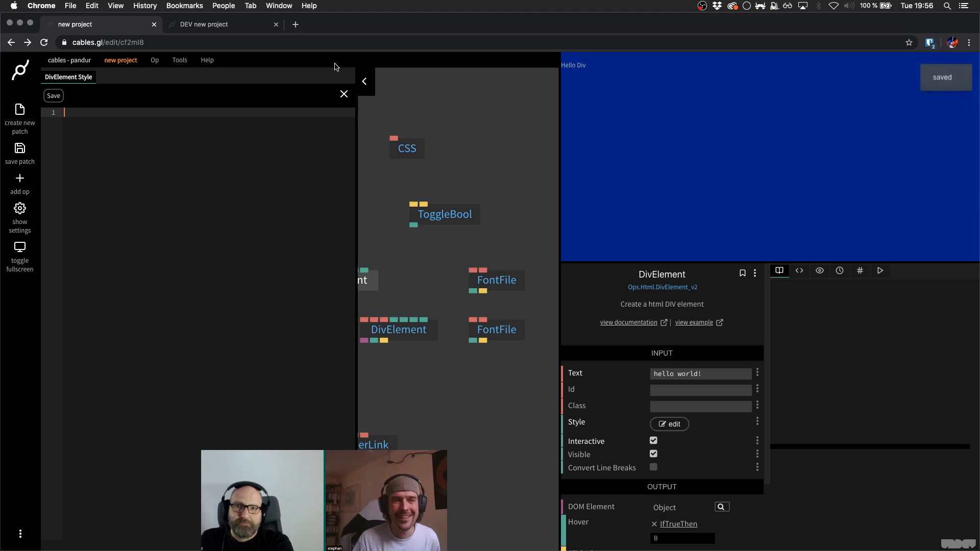
click(343, 94)
- Paste the copied style declarations into the CSS op's Css Code
click(406, 142)
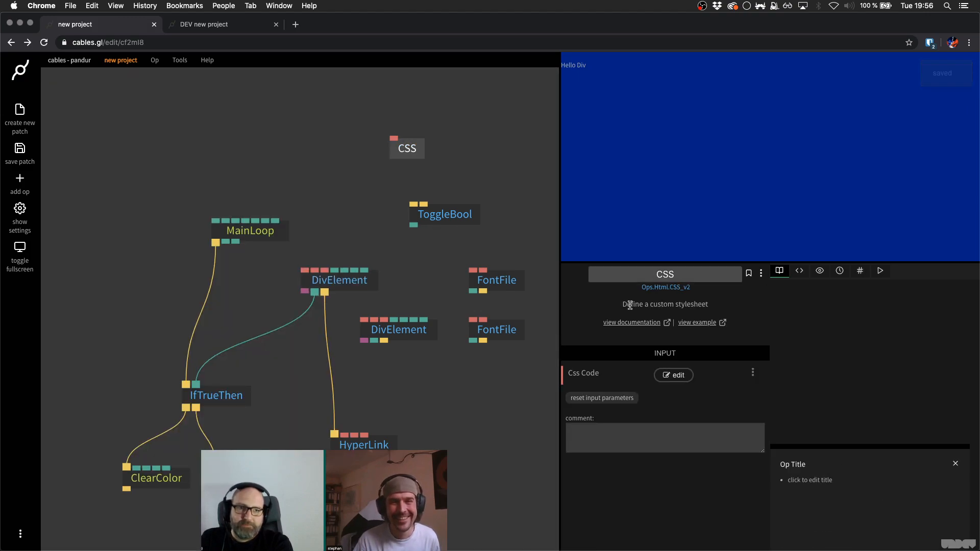
click(674, 376)
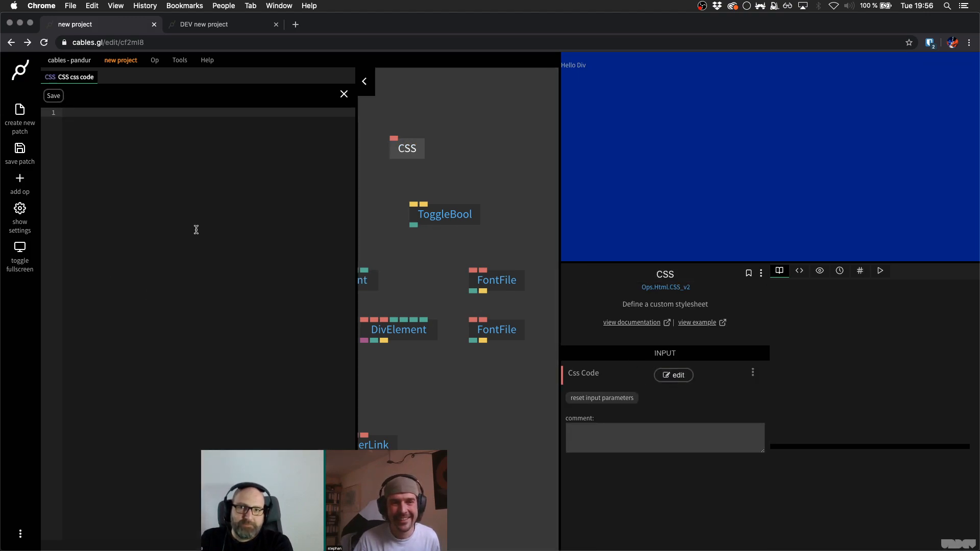
key(super+v)
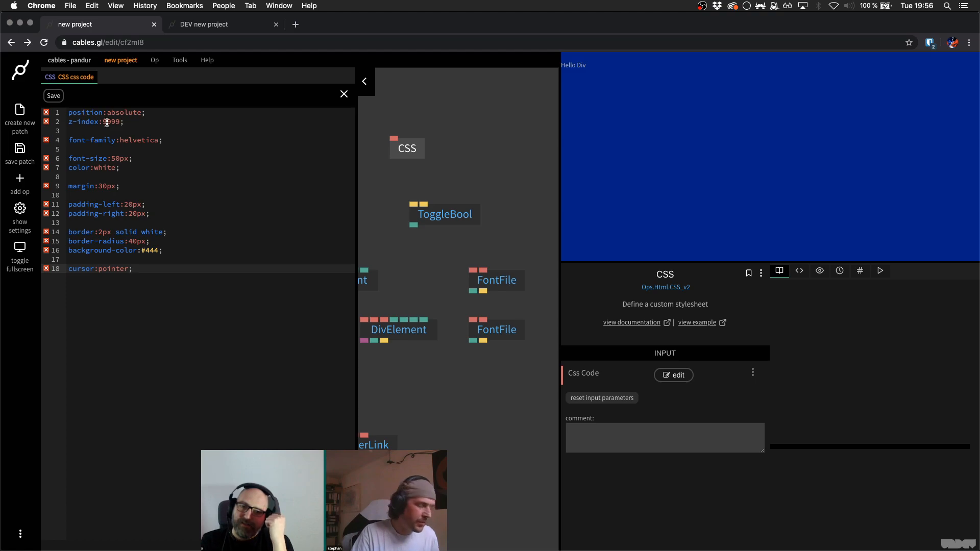
- Retype the position value as absolute in the CSS op's code and save the code
click(109, 115)
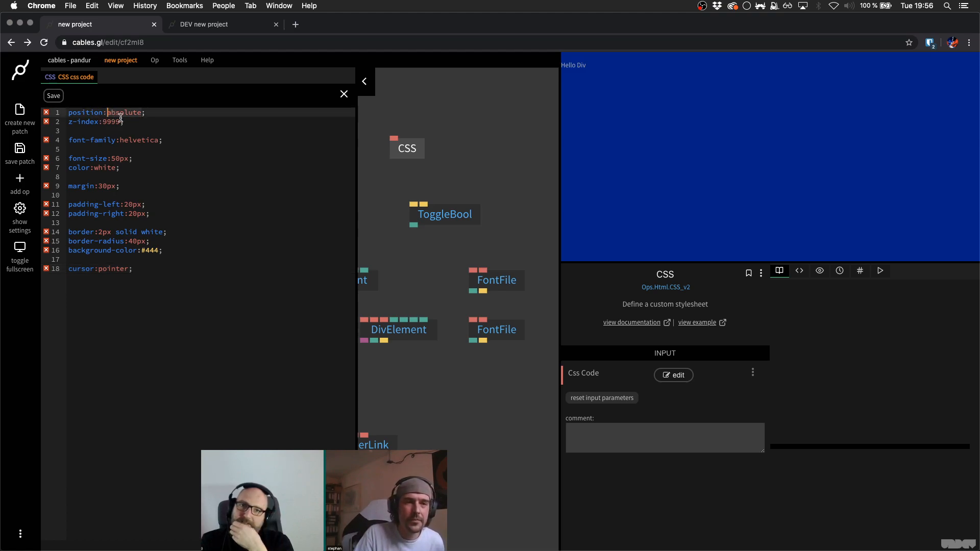
double_click(121, 115)
text(x)
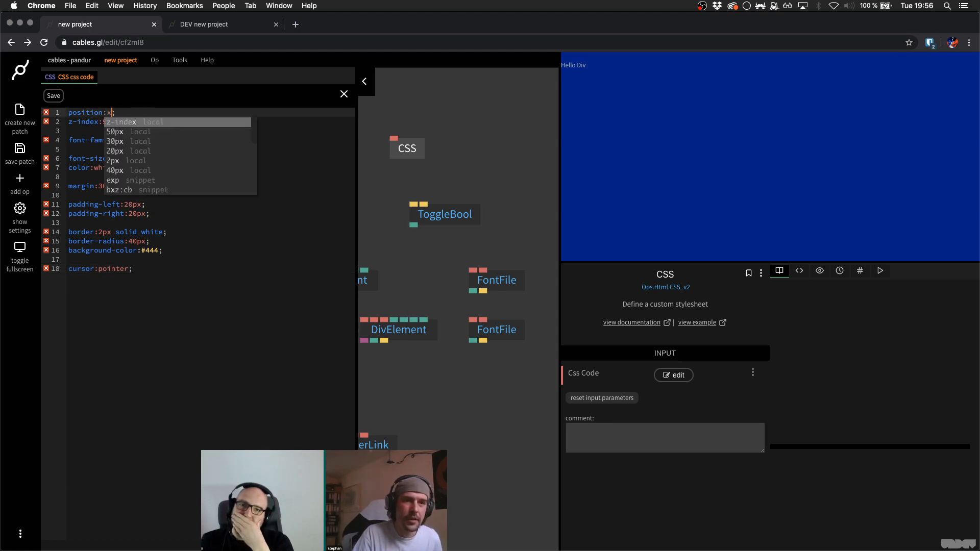
text(v)
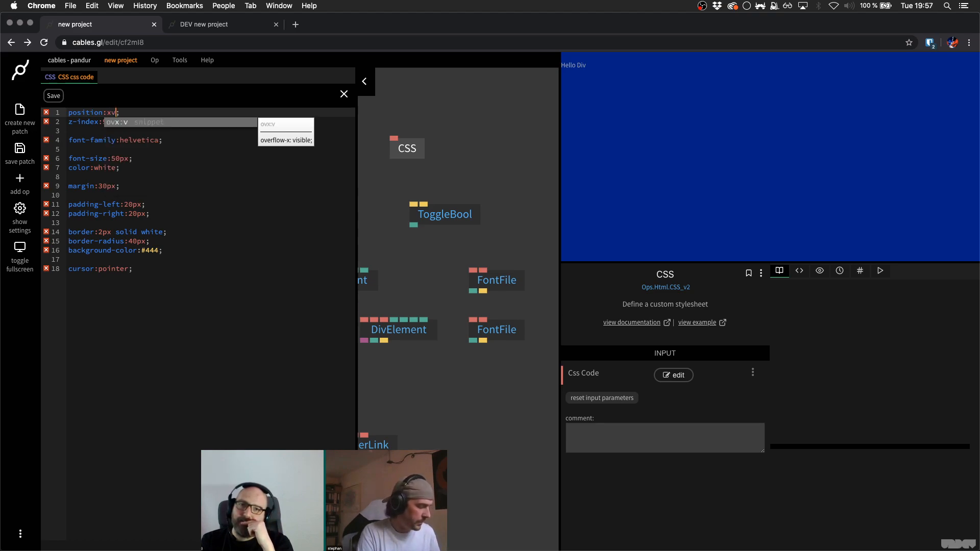
text(zz)
key(BackSpace)
key(BackSpace)
key(BackSpace)
key(BackSpace)
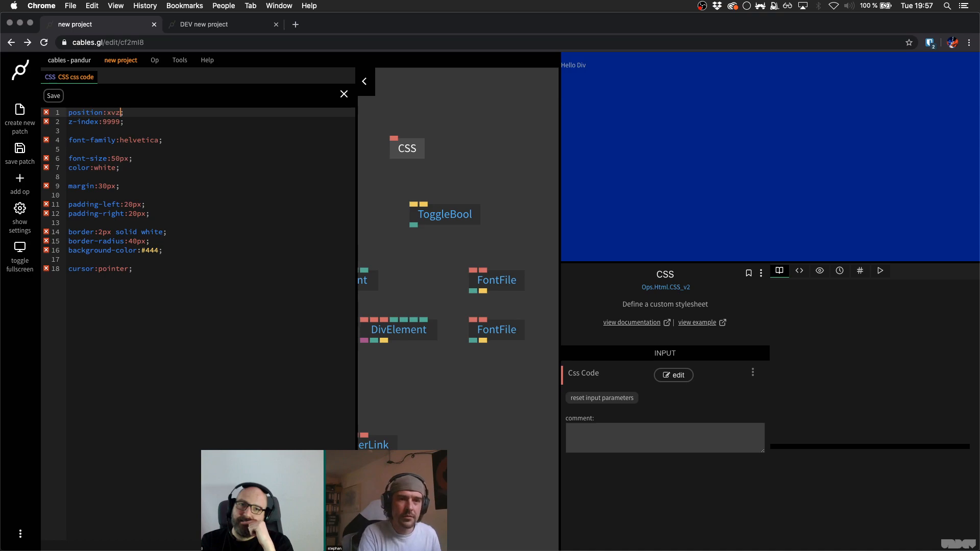
text(a)
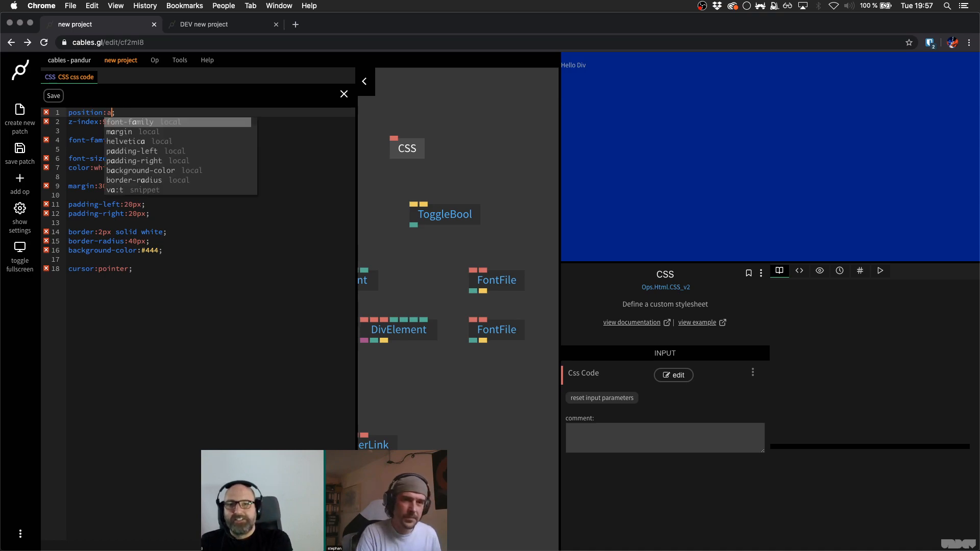
text(bsolute)
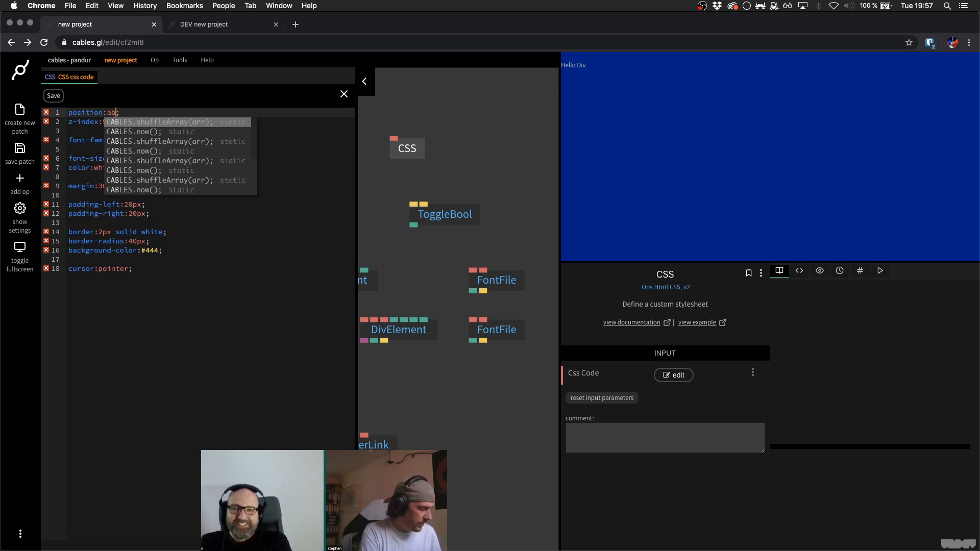
key(super+s)
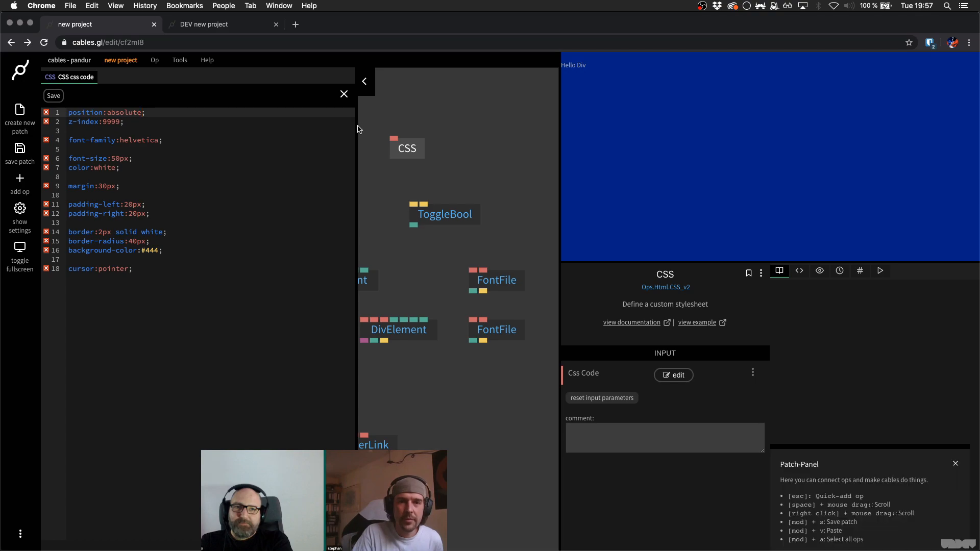
- Wrap the CSS op's existing declarations in a .button { } rule, save the stylesheet and close the code editor
drag(356, 127, 327, 127)
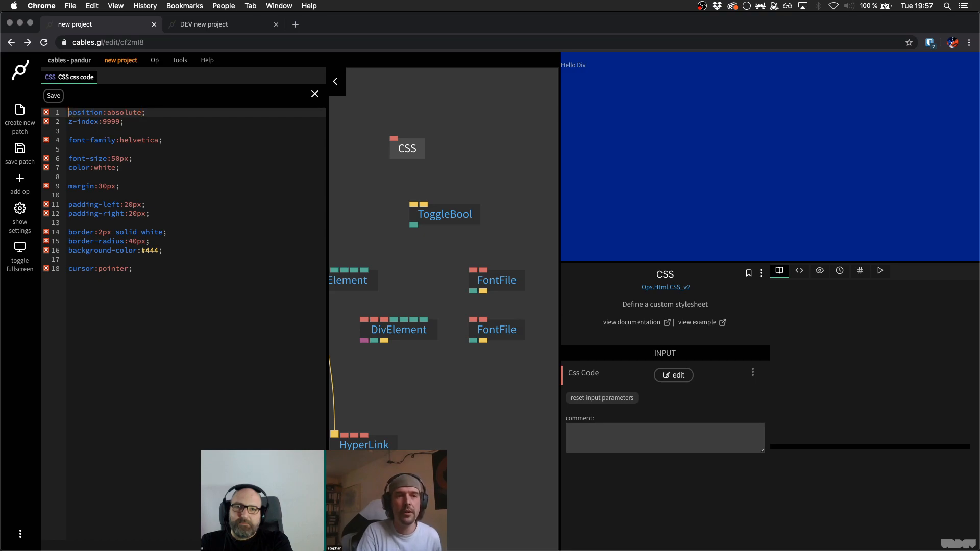
key(Return)
key(Up)
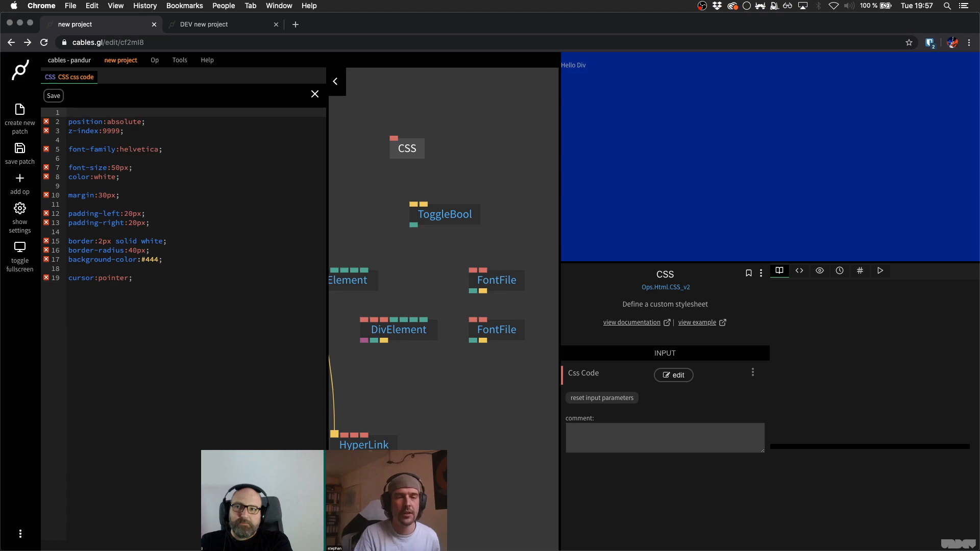
text(.butto)
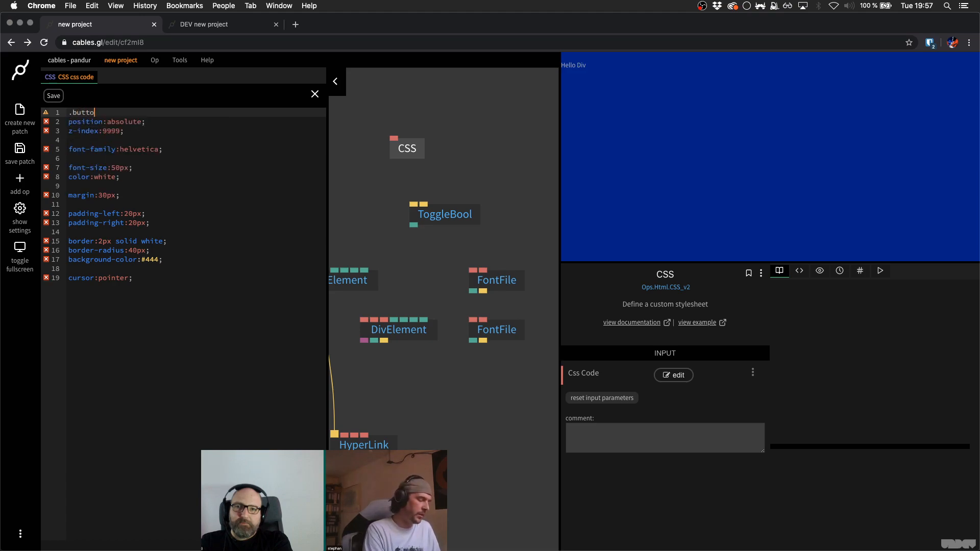
key(Down)
key(Down)
key(Down)
key(Down)
key(Down)
key(Down)
key(Down)
key(Down)
key(Down)
key(Down)
key(Down)
key(Down)
key(Down)
key(Down)
key(Down)
key(Down)
key(Down)
key(Down)
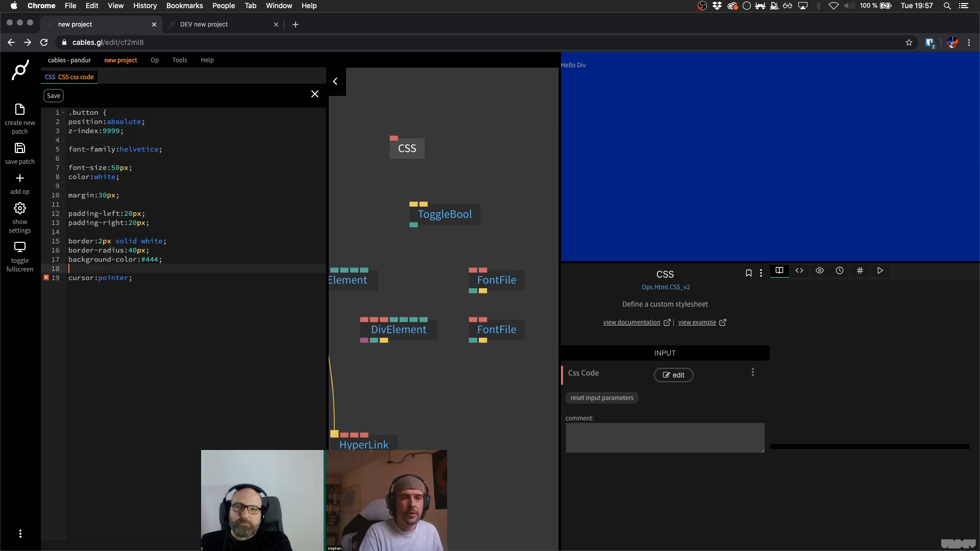
key(End)
key(Return)
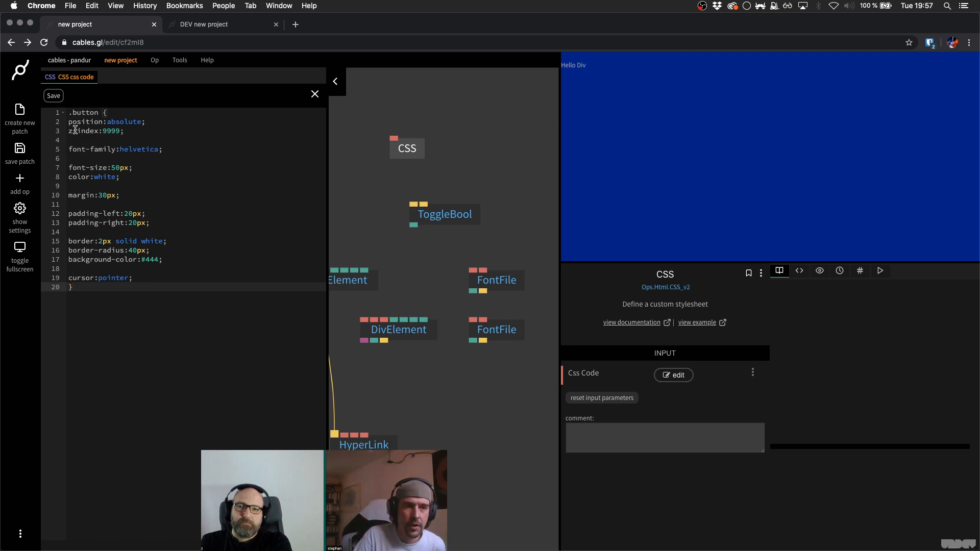
click(57, 100)
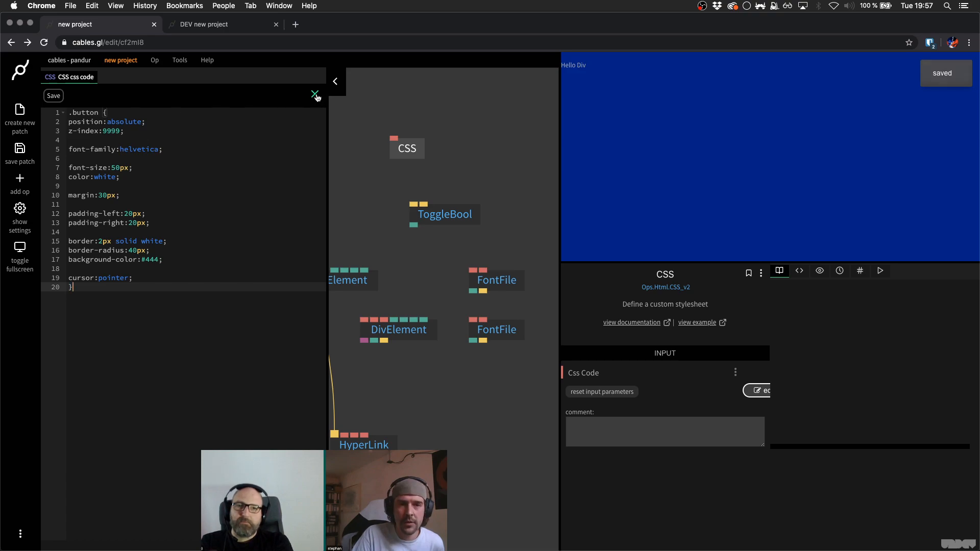
click(315, 95)
- Set the class of the "hello world!" DivElement to button
click(349, 287)
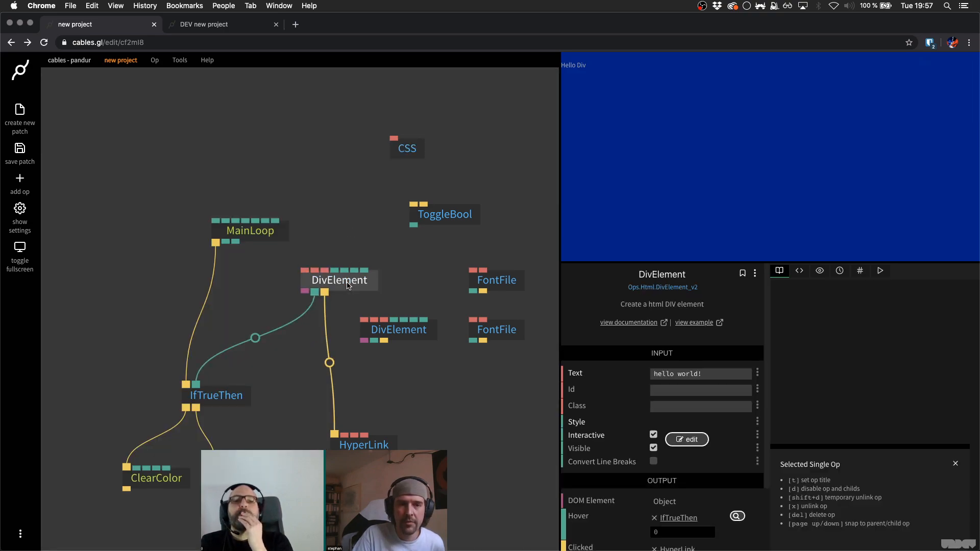
click(666, 409)
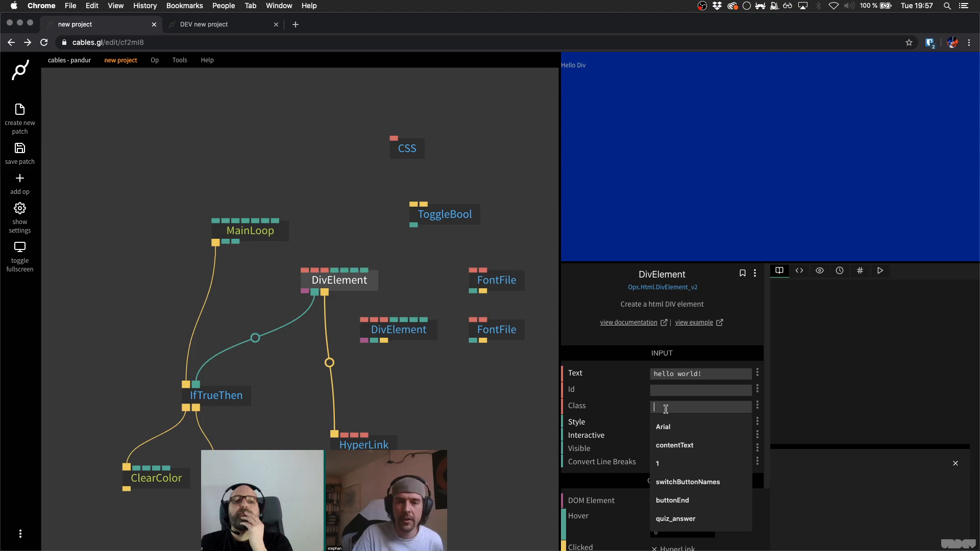
text(button)
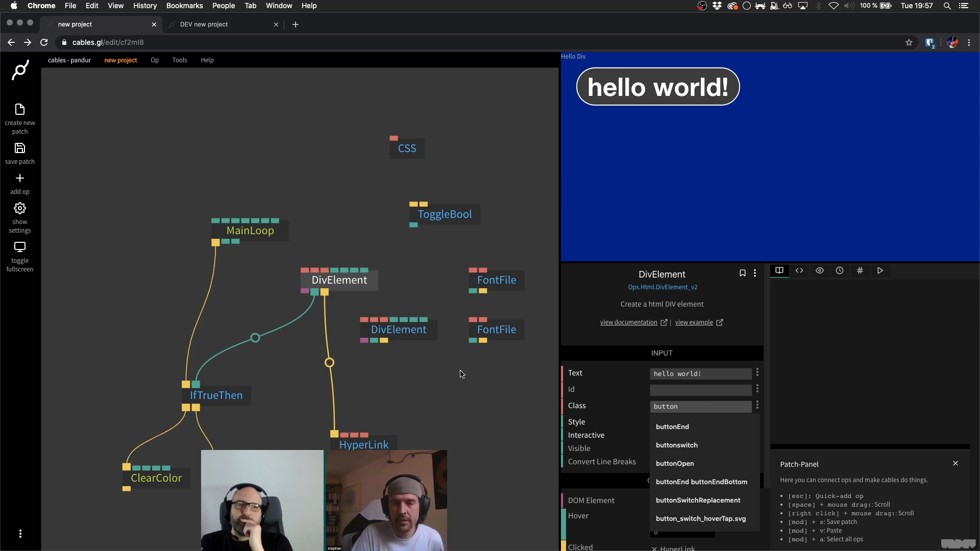
click(462, 374)
- Set the class of the "Hello Div" DivElement to button
click(406, 335)
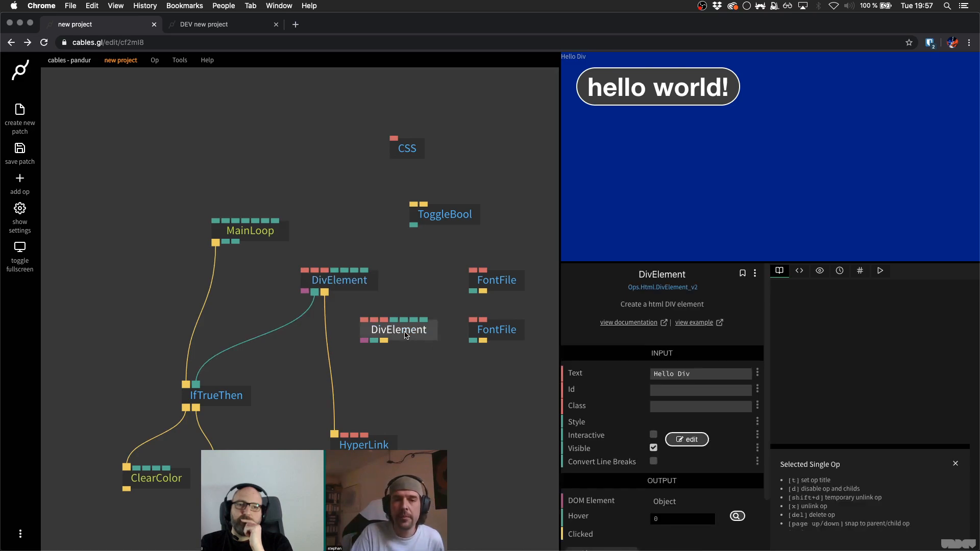
click(665, 408)
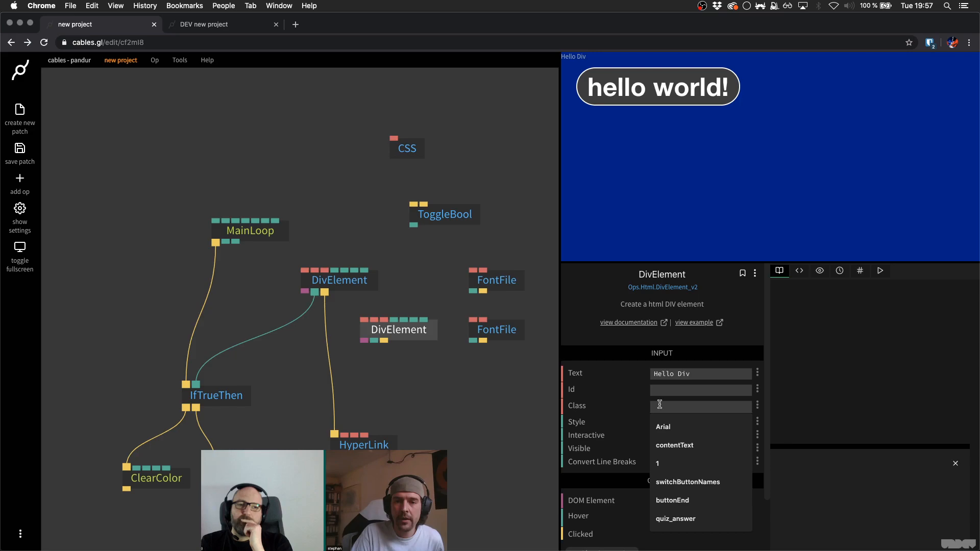
text(bu)
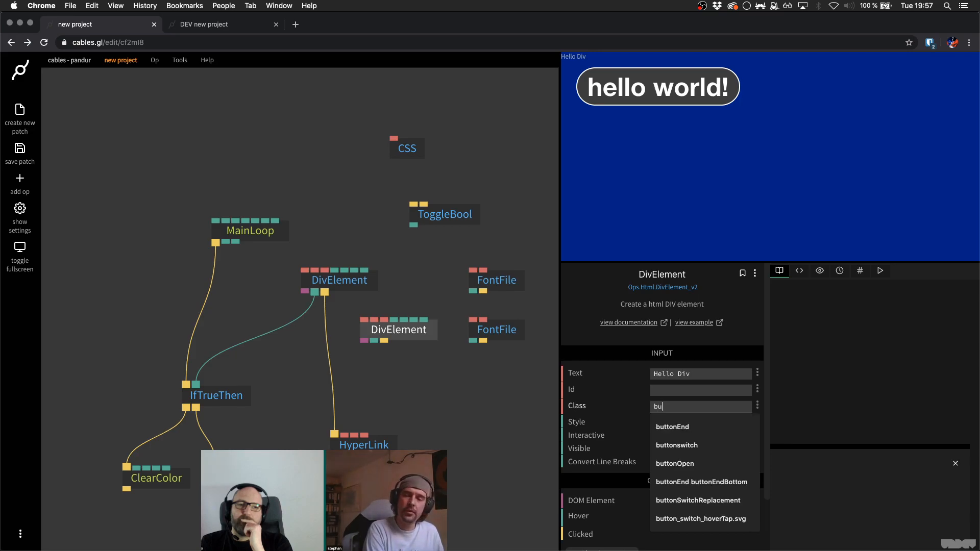
text(tton)
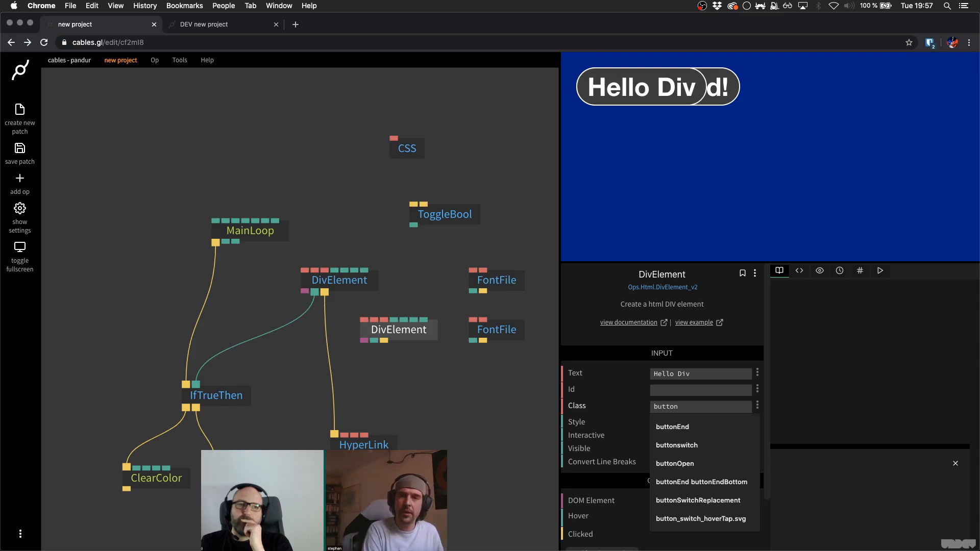
click(436, 396)
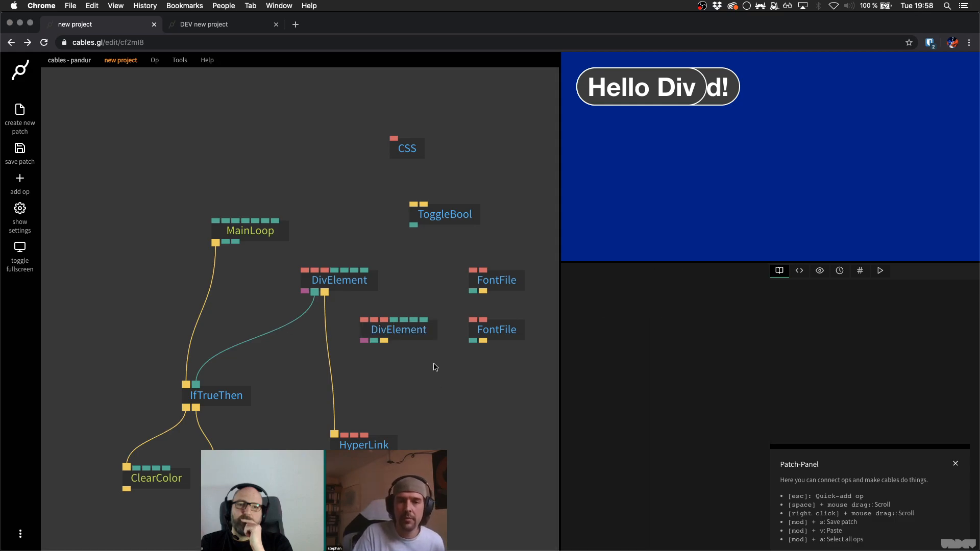
- Move the HyperLink op sideways in the patch to free the area below the "Hello Div" DivElement
click(421, 336)
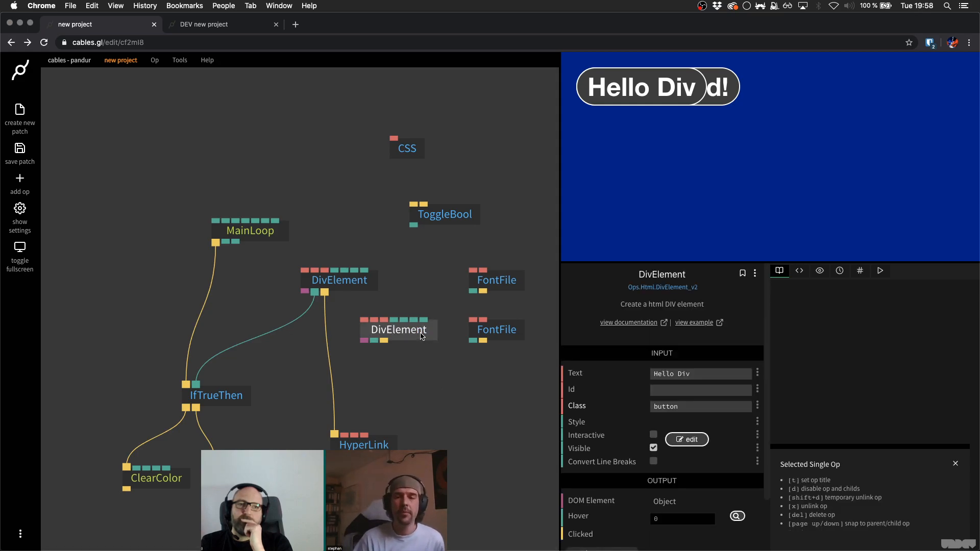
drag(374, 446, 325, 450)
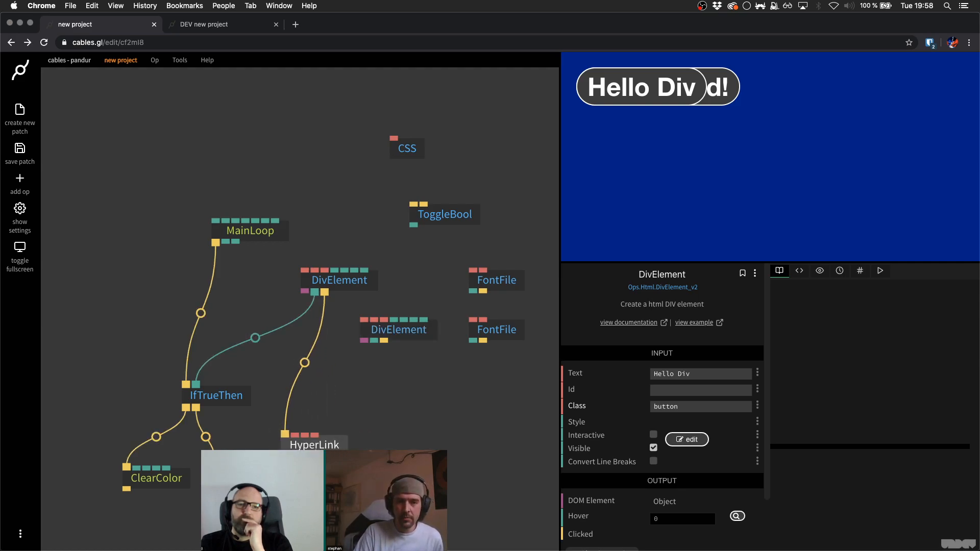
click(317, 447)
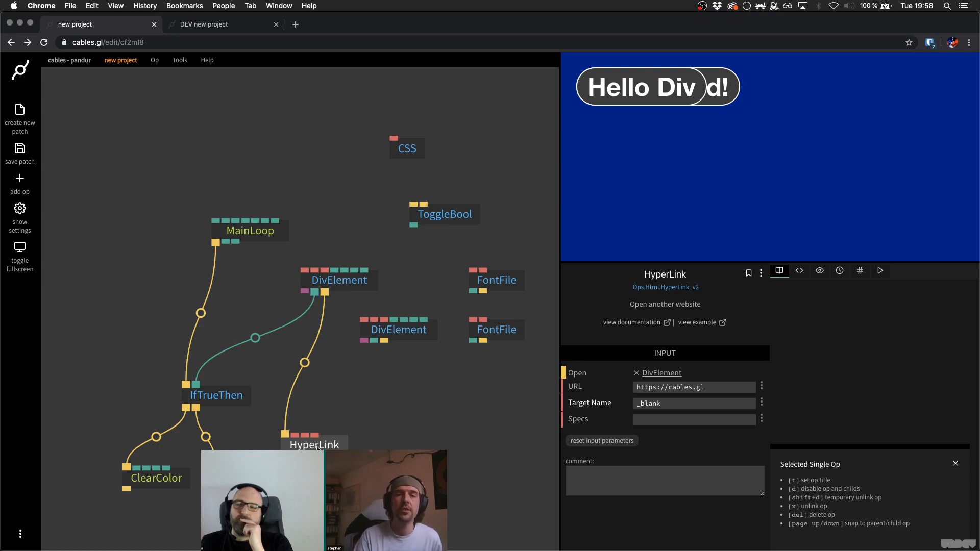
click(406, 338)
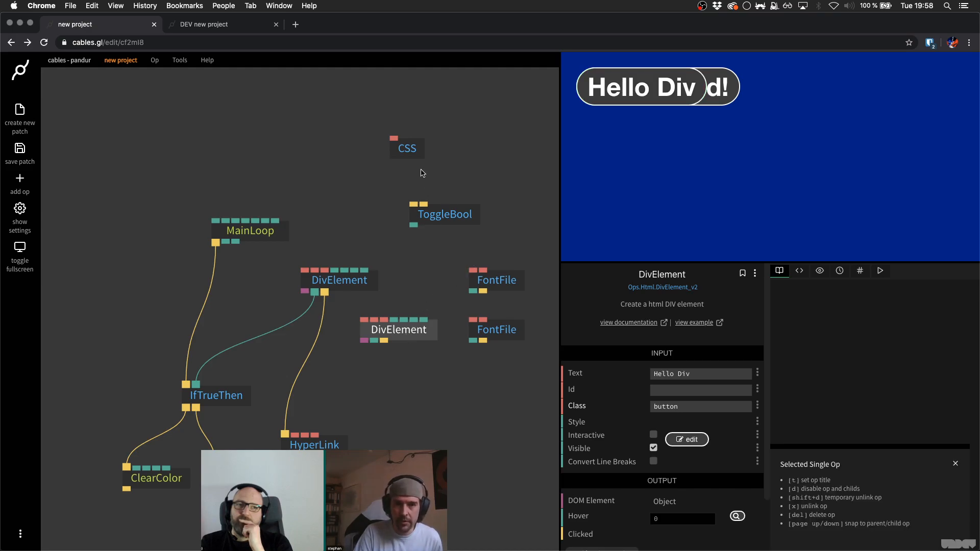
- Examine the .button rule in the CSS op and the inline style code of the "Hello Div" DivElement
double_click(395, 151)
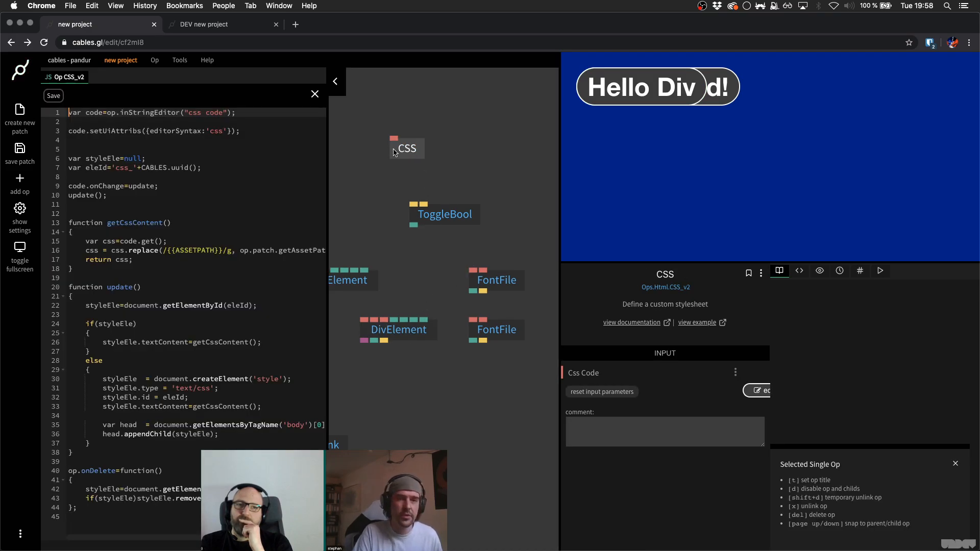
click(337, 82)
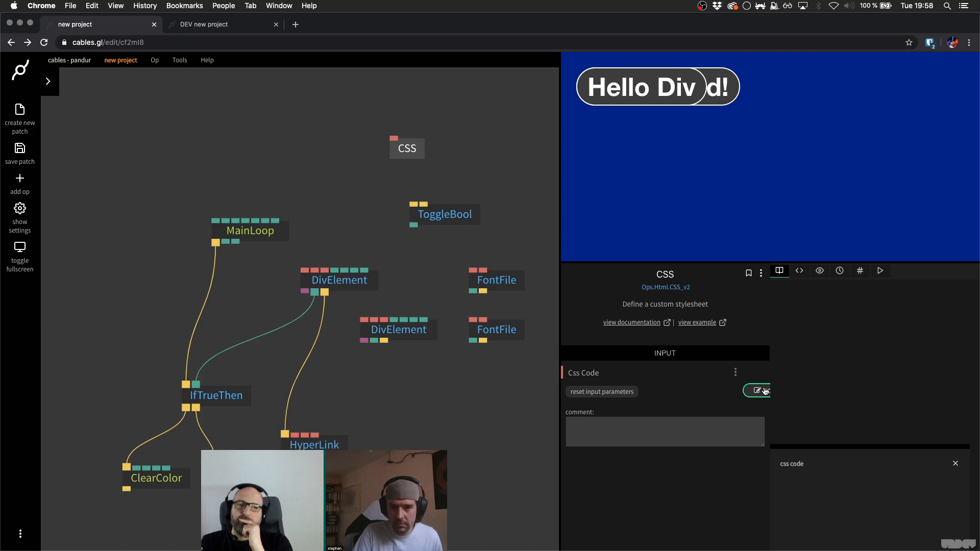
click(755, 391)
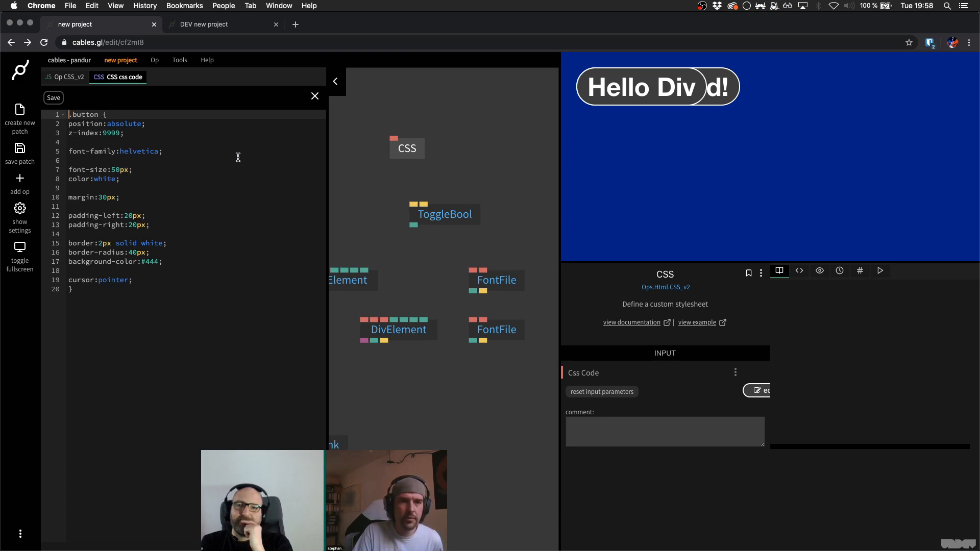
click(336, 83)
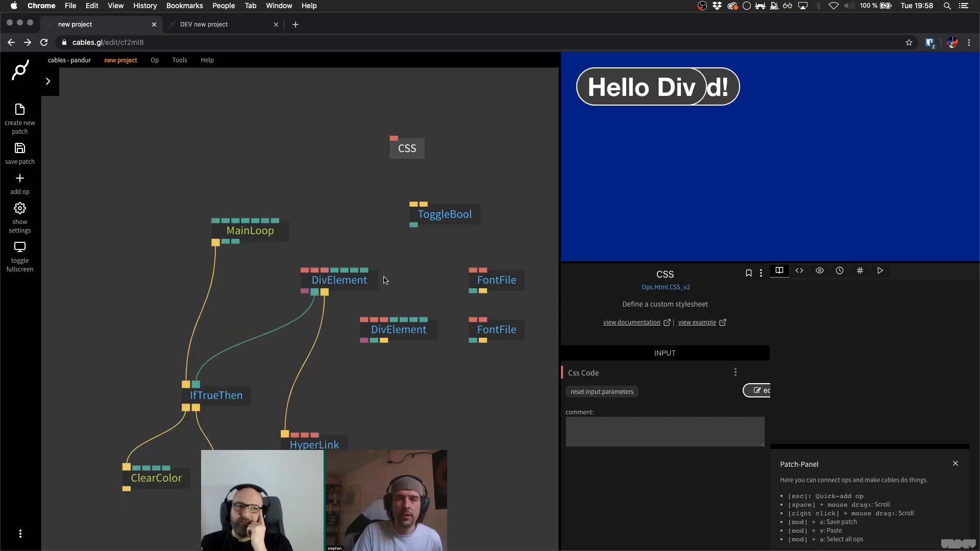
drag(408, 335, 418, 335)
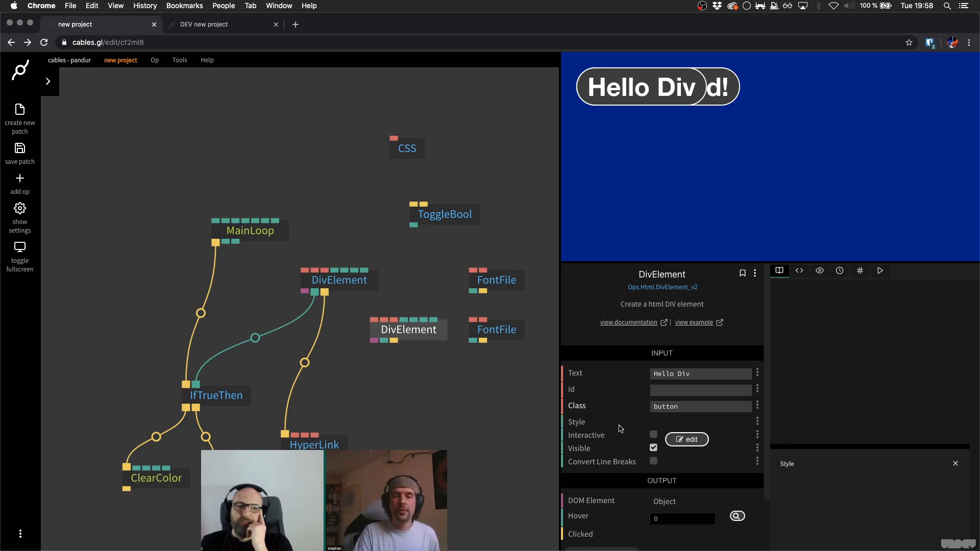
click(687, 439)
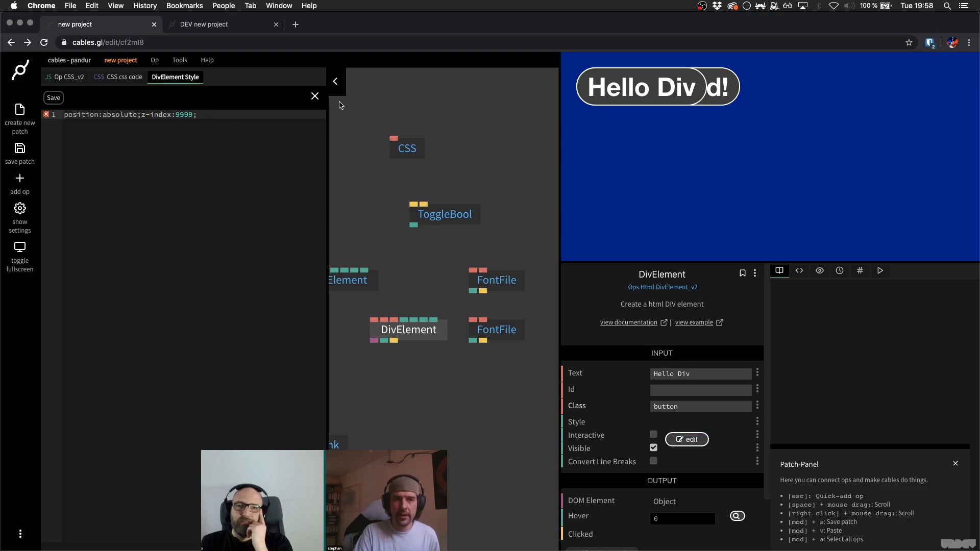
click(335, 87)
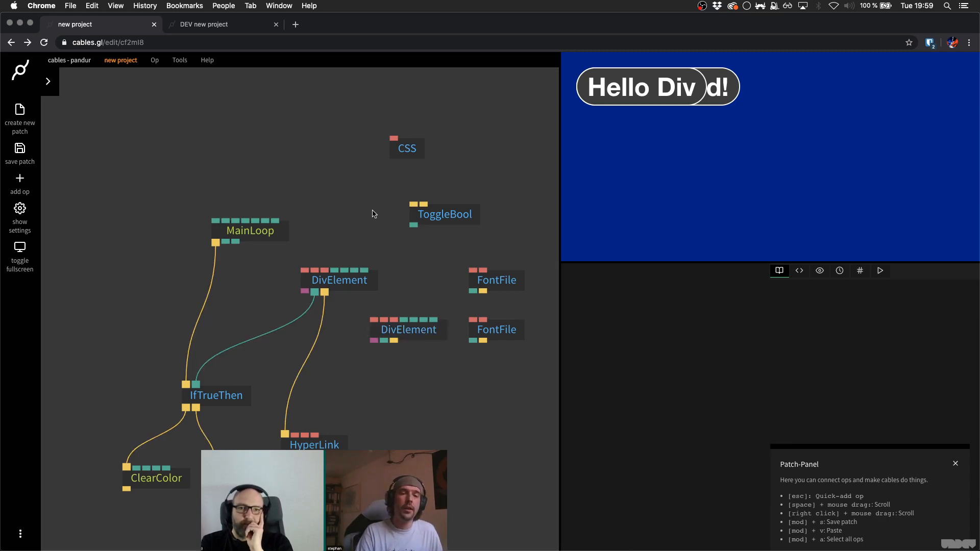
- Add a CSSProperty op below the "Hello Div" DivElement and link the DivElement's DOM Element output to its Element input
key(Escape)
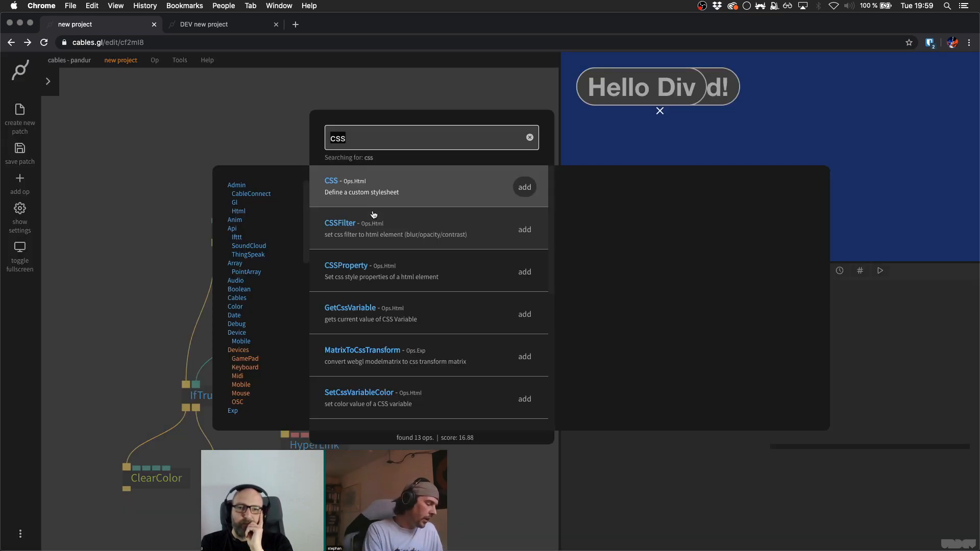
text(css pro)
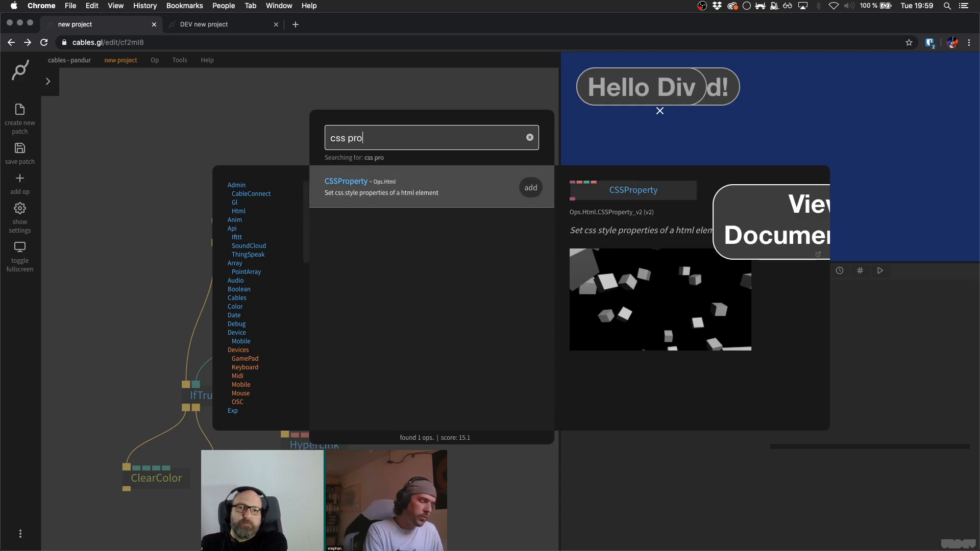
click(531, 189)
drag(331, 331, 410, 395)
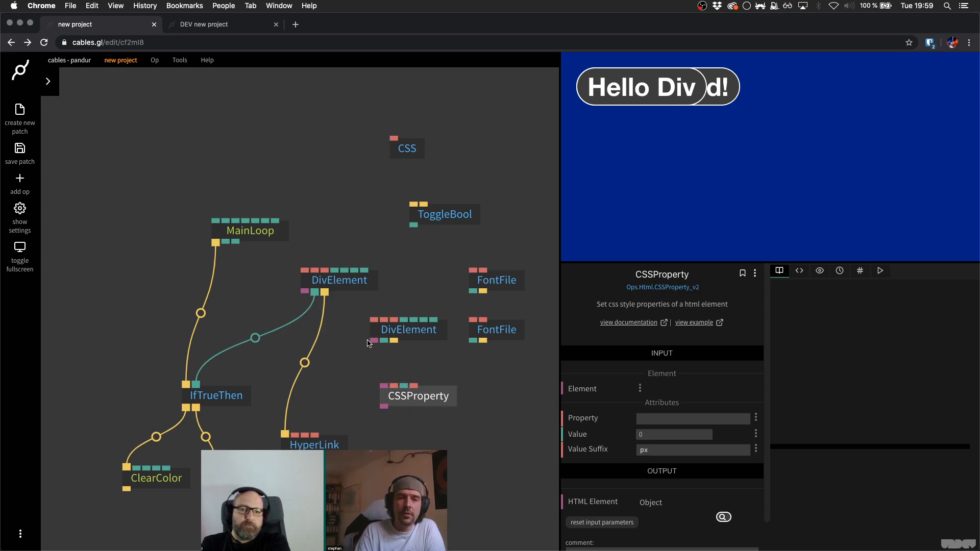
drag(374, 341, 384, 388)
click(402, 399)
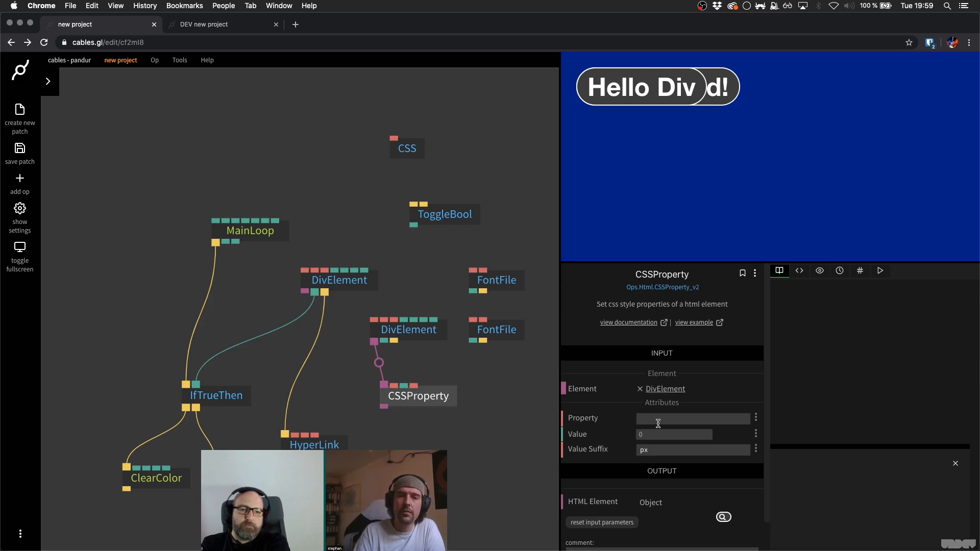
- Check the "Hello Div" DivElement's inline style and set the CSSProperty op's property to top
click(436, 338)
click(687, 442)
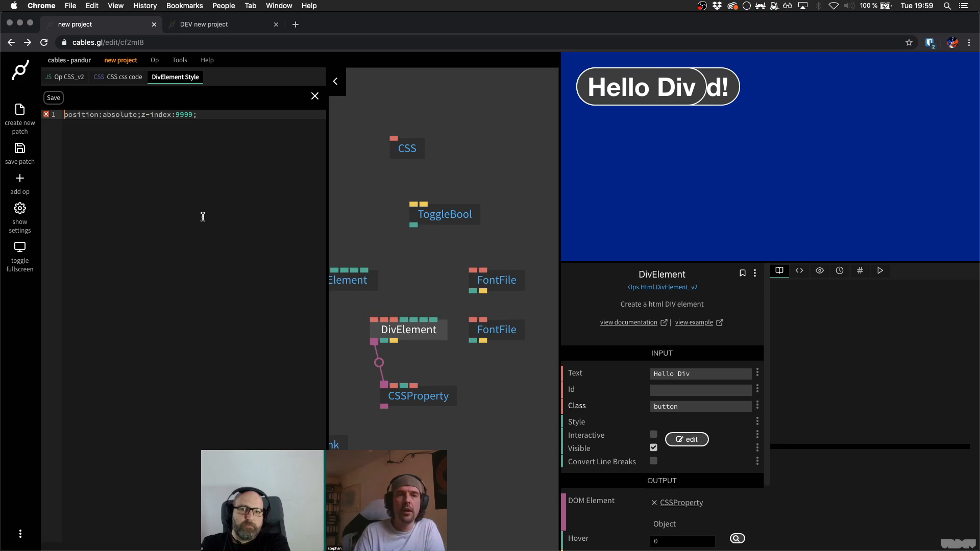
click(332, 86)
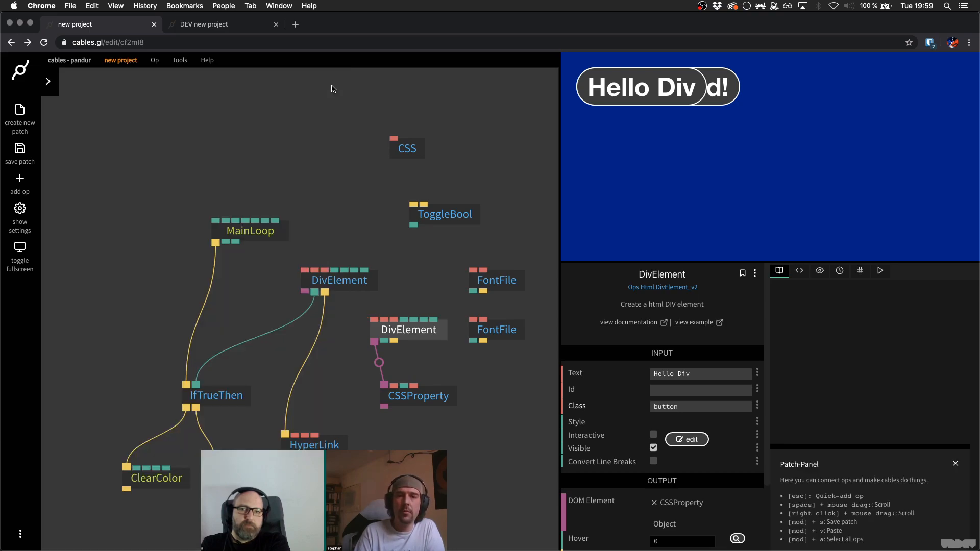
click(440, 407)
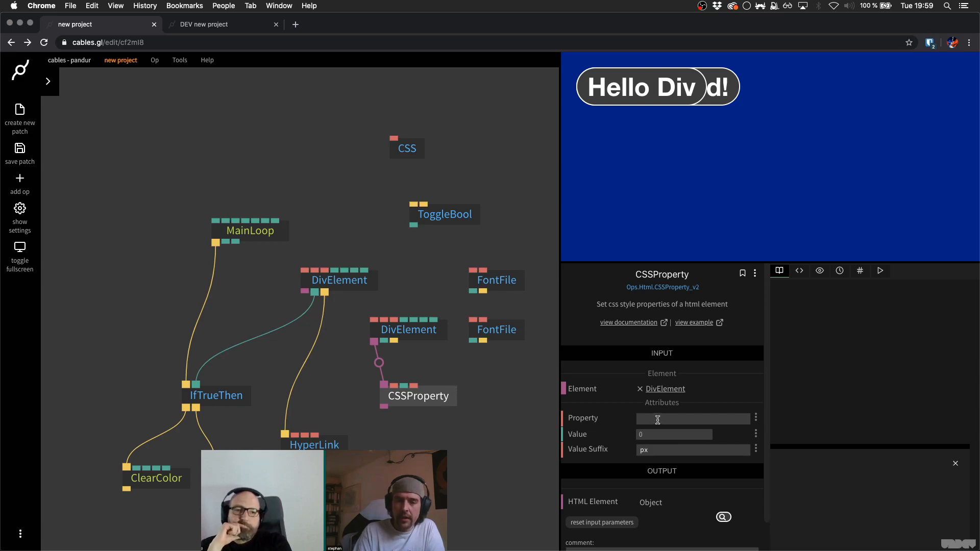
click(657, 420)
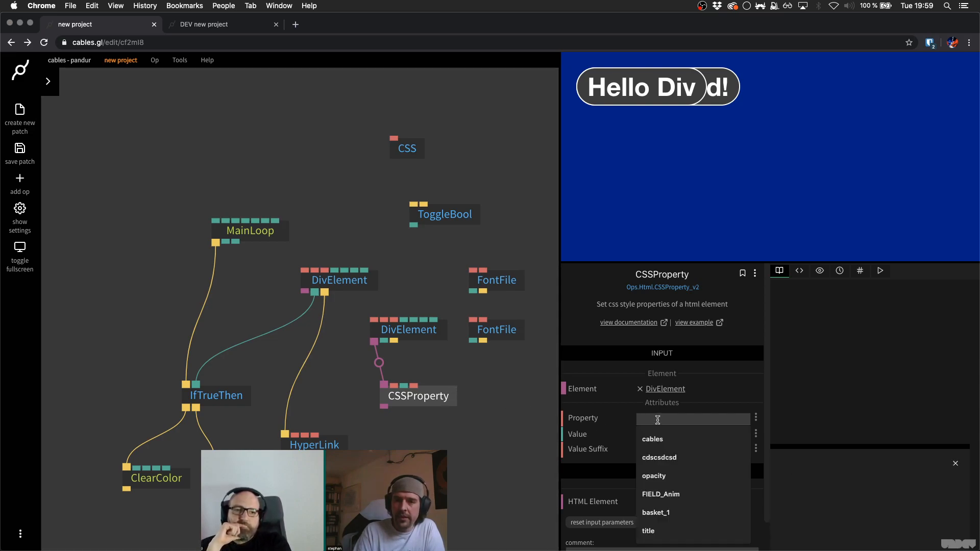
text(t)
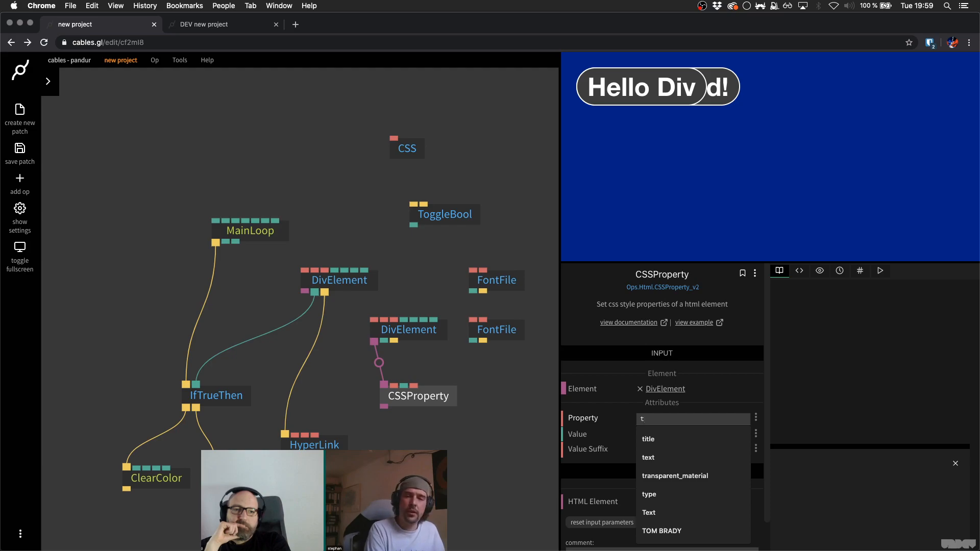
text(op)
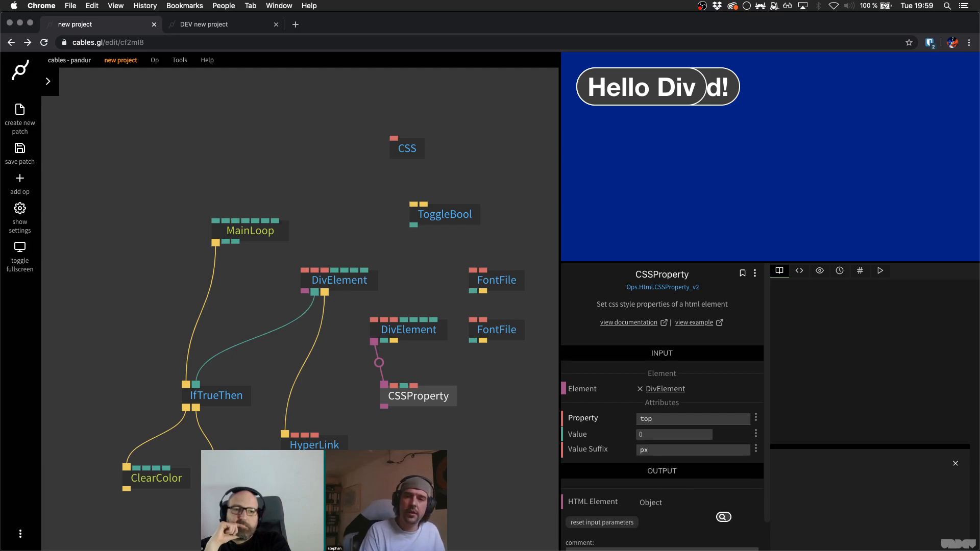
- Set the CSSProperty op's value to 100 and align the op directly under the "Hello Div" DivElement
click(651, 435)
text(100)
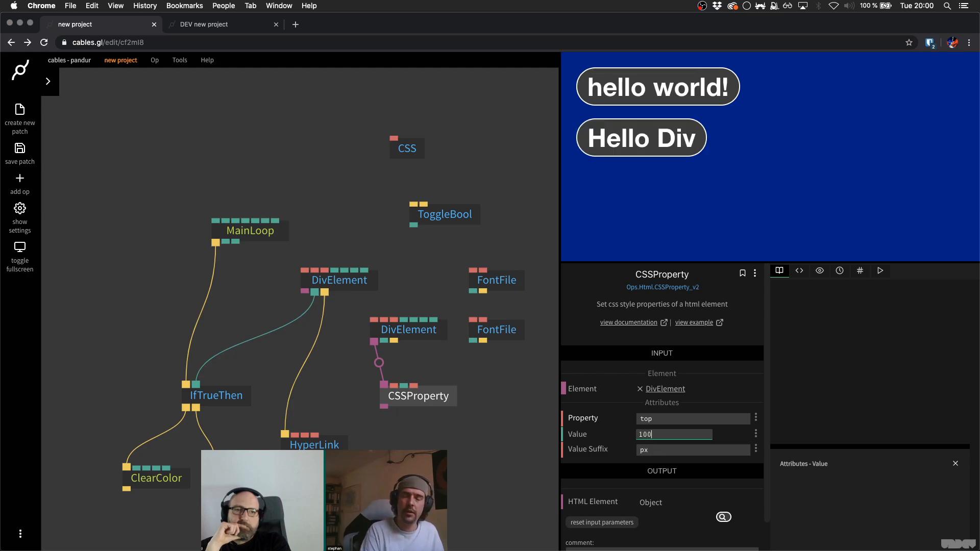
click(648, 451)
click(668, 449)
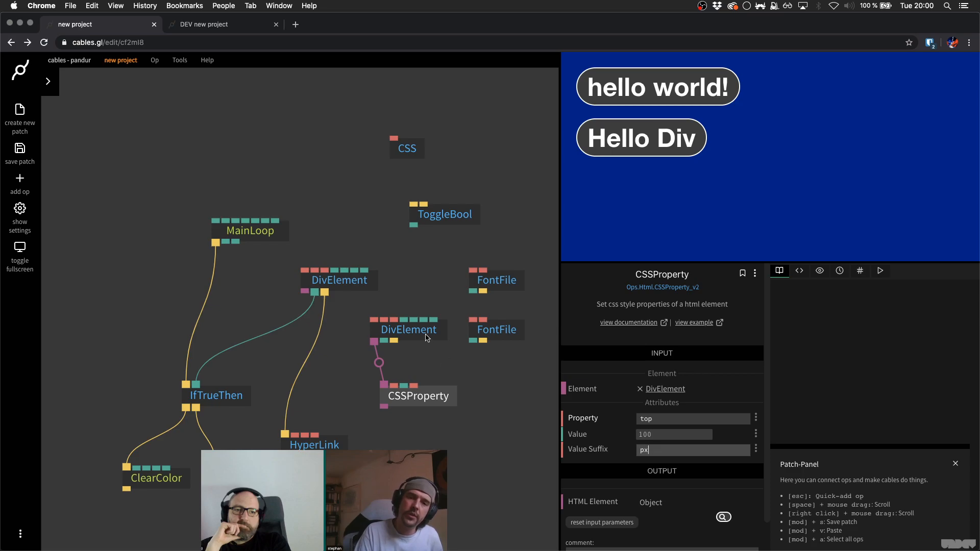
drag(419, 403, 409, 398)
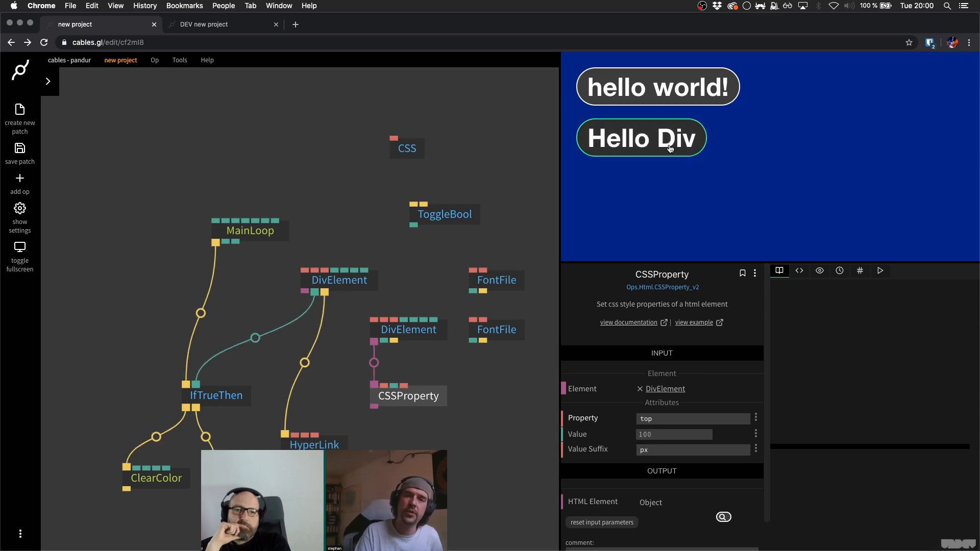
click(621, 96)
click(629, 93)
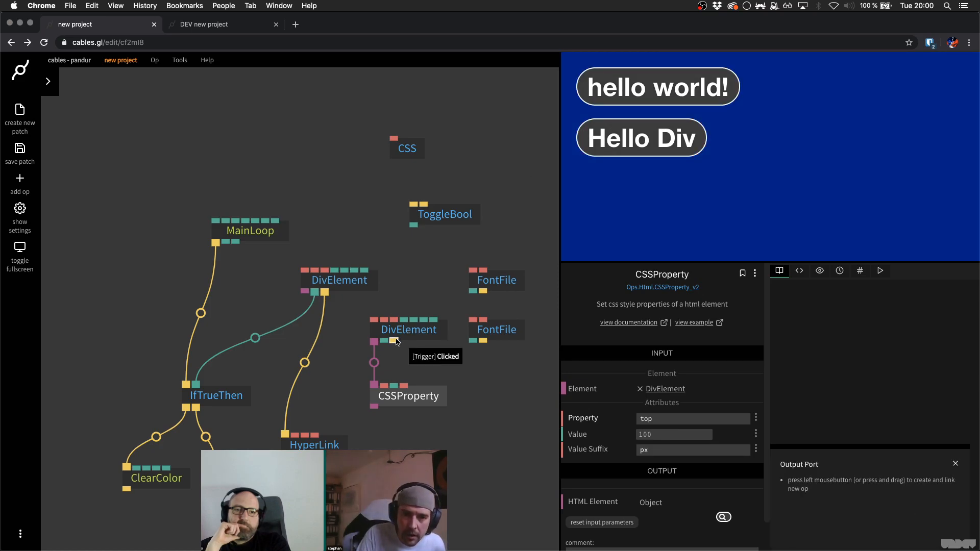
mouse_move(392, 341)
mouse_down()
mouse_move(363, 343)
mouse_move(397, 338)
mouse_up()
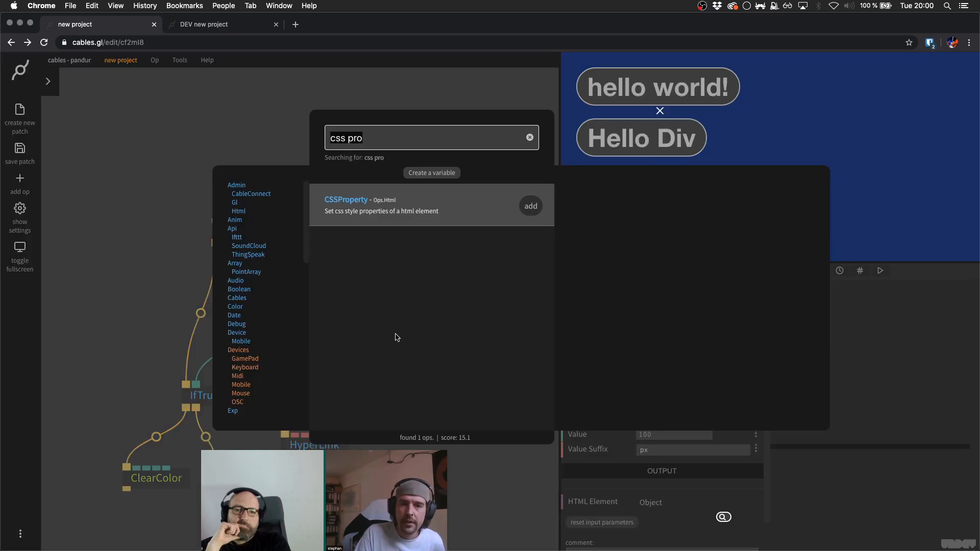
key(Return)
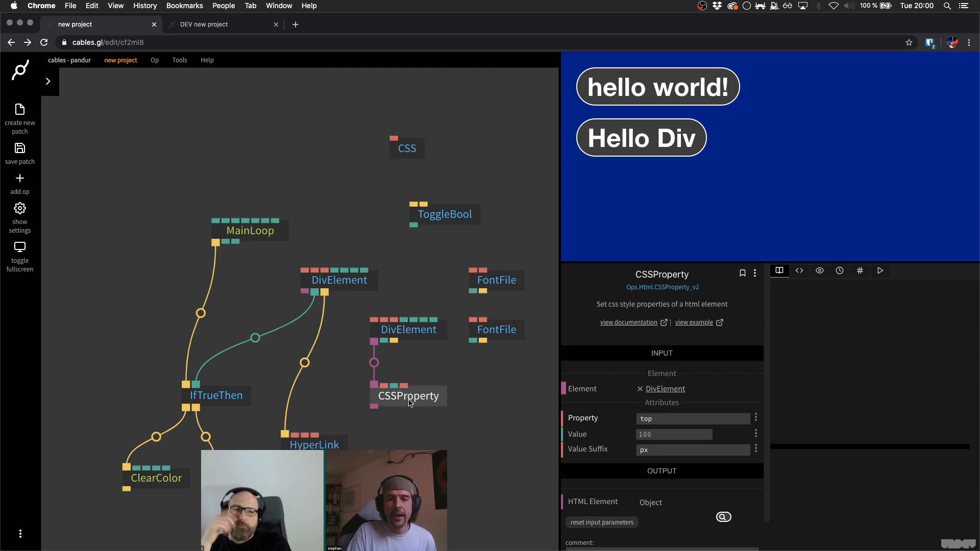
- Move the CSSProperty op further down and add a Number op above it, linked to its Value input
drag(410, 403, 408, 433)
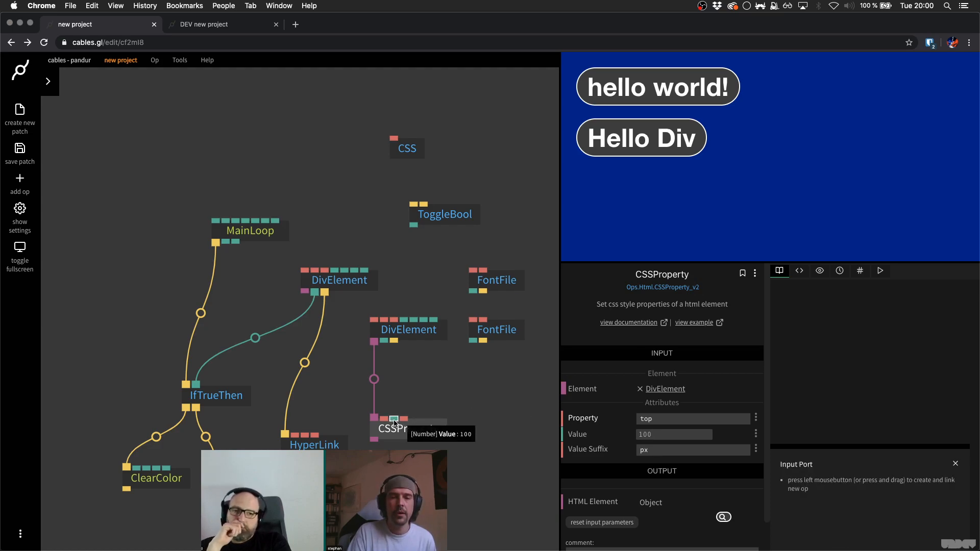
drag(400, 439, 410, 388)
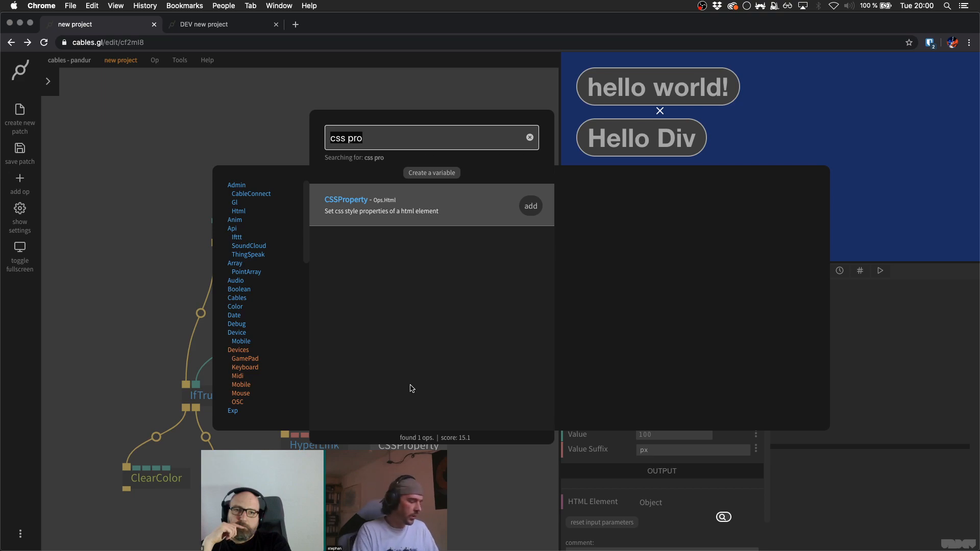
text(number)
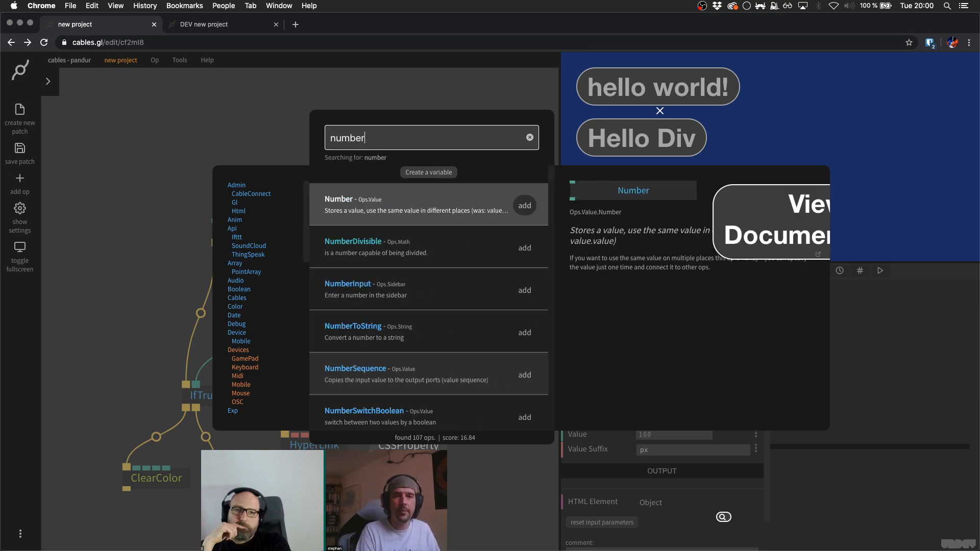
click(525, 205)
drag(389, 401, 415, 387)
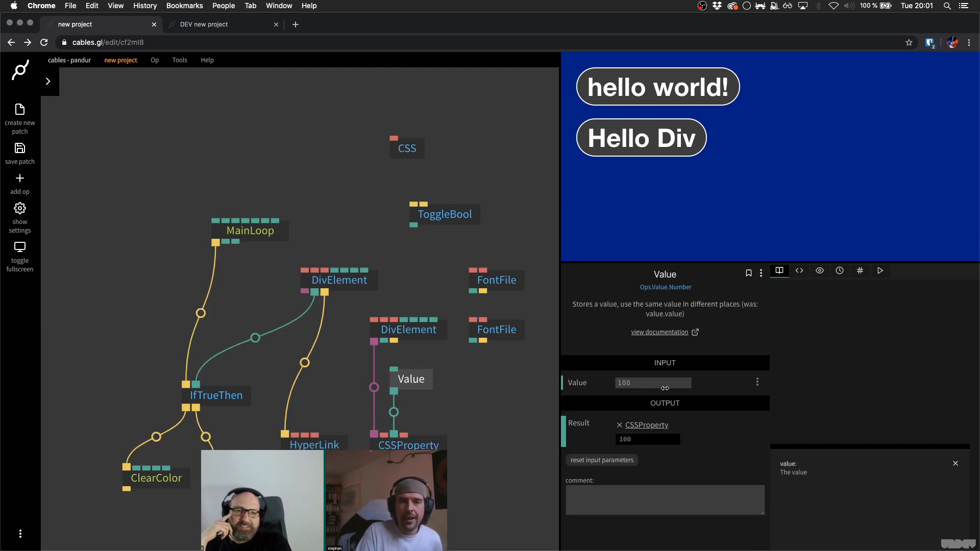
- Try values of 200 and 150 in the Number op that drives the "Hello Div" element's top position
click(626, 383)
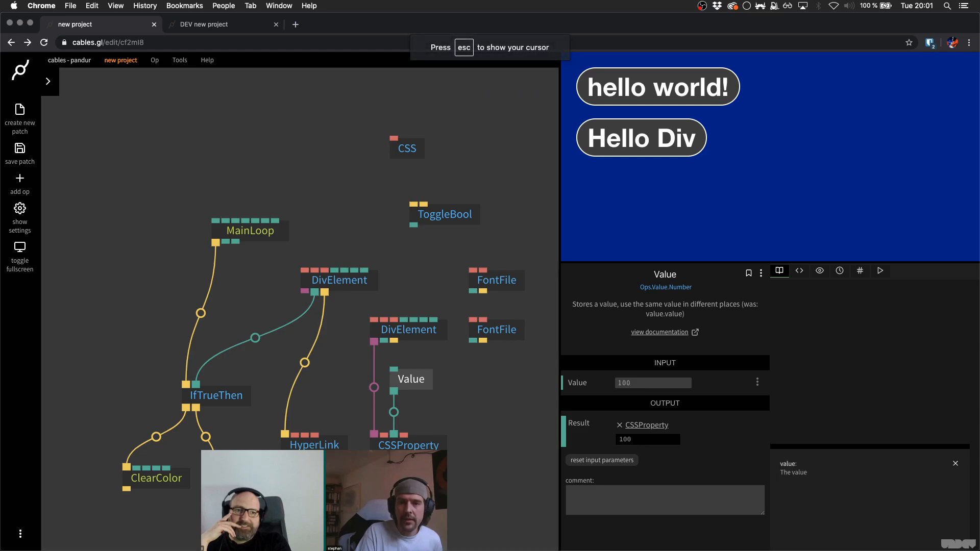
click(628, 382)
click(629, 383)
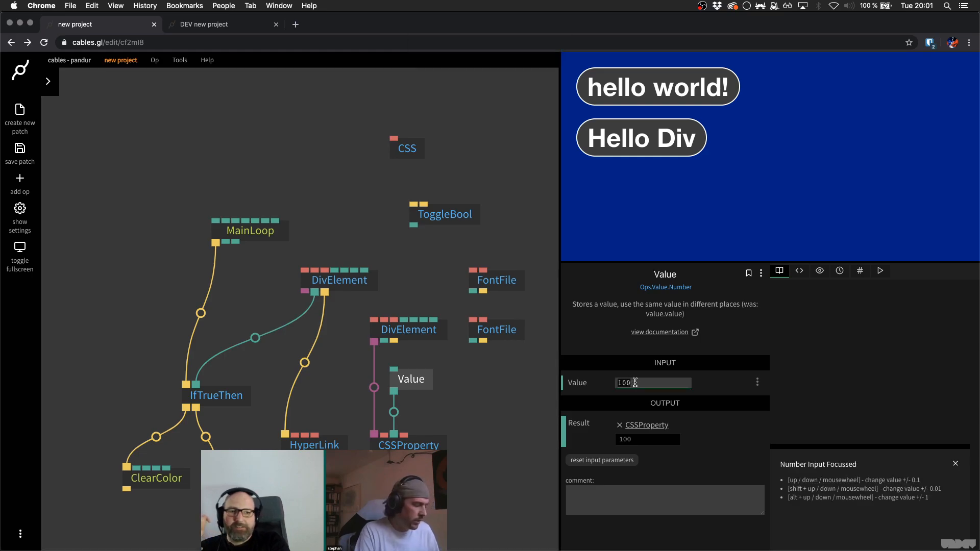
text(200)
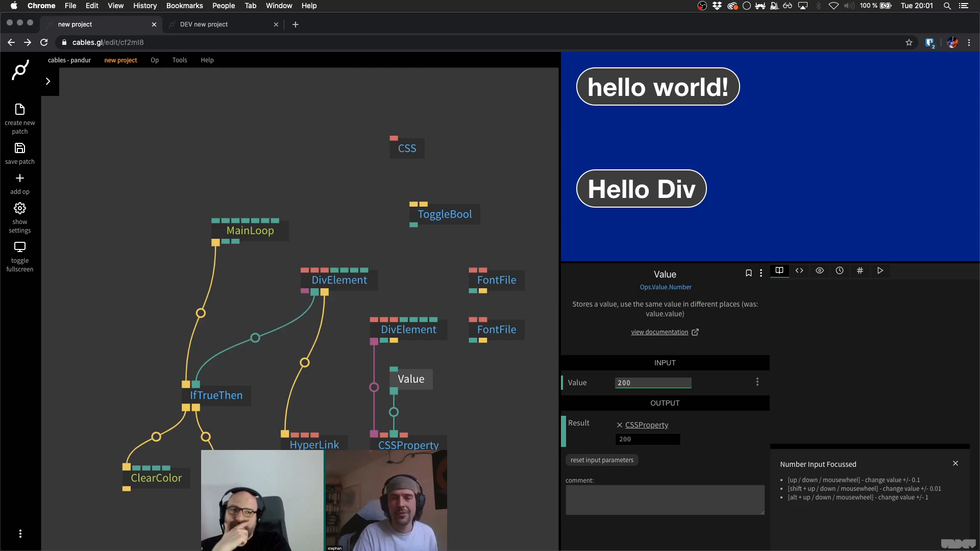
key(BackSpace)
key(BackSpace)
key(BackSpace)
text(150)
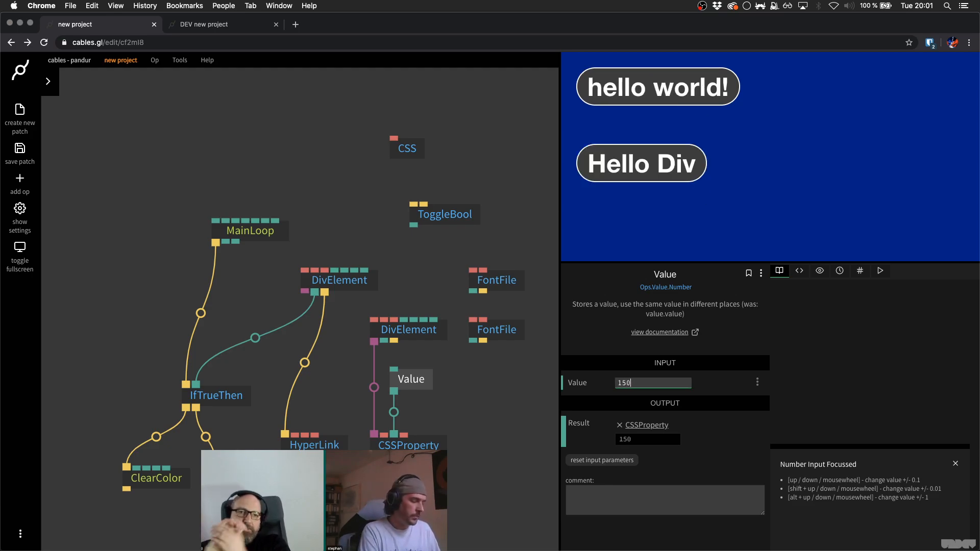
- Delete the Number op and add a SineAnim op linked to the CSSProperty op's Value input in its place
click(420, 382)
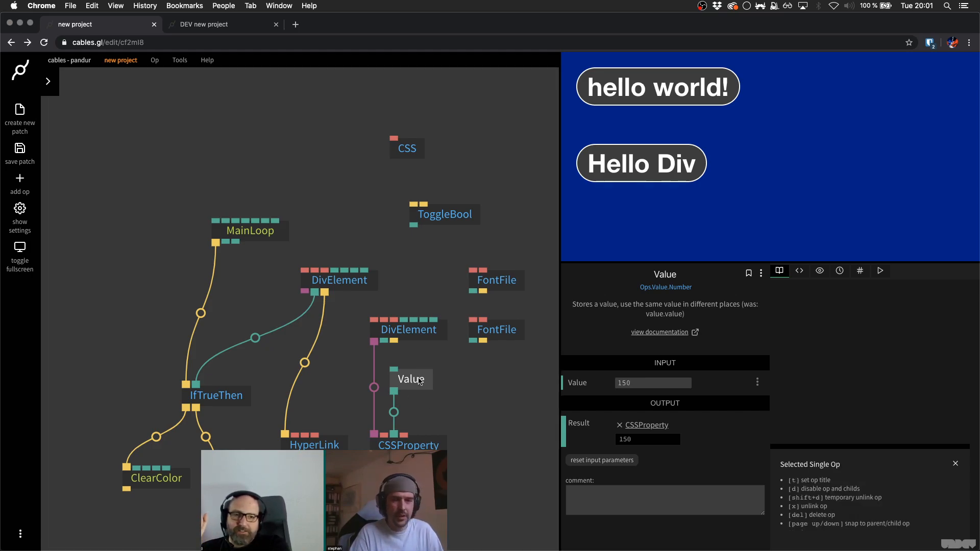
key(BackSpace)
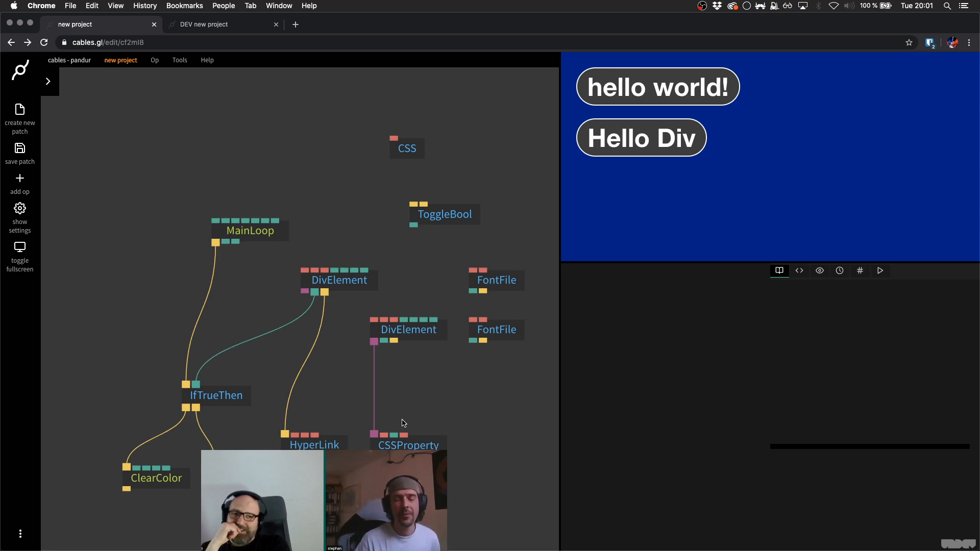
drag(394, 436, 115, 304)
text(sinean)
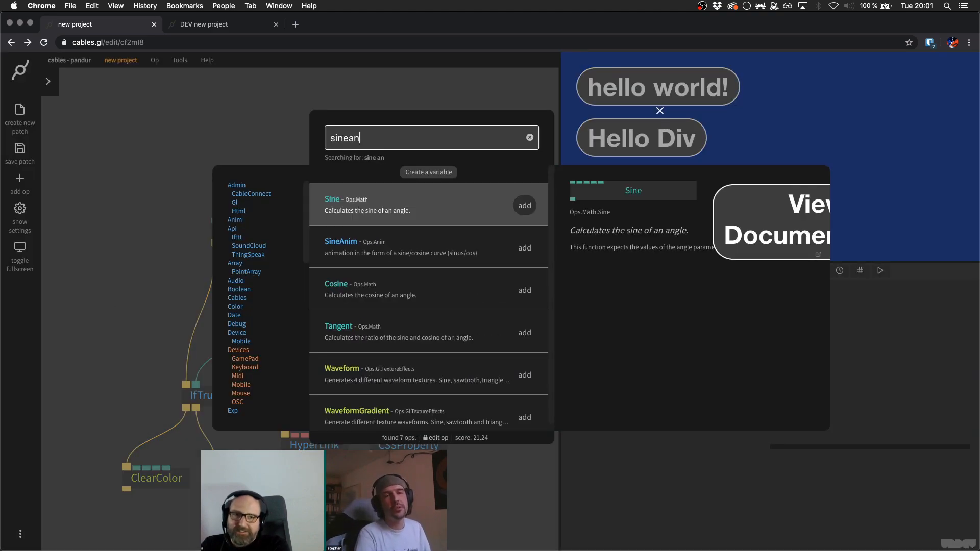
key(Down)
key(Return)
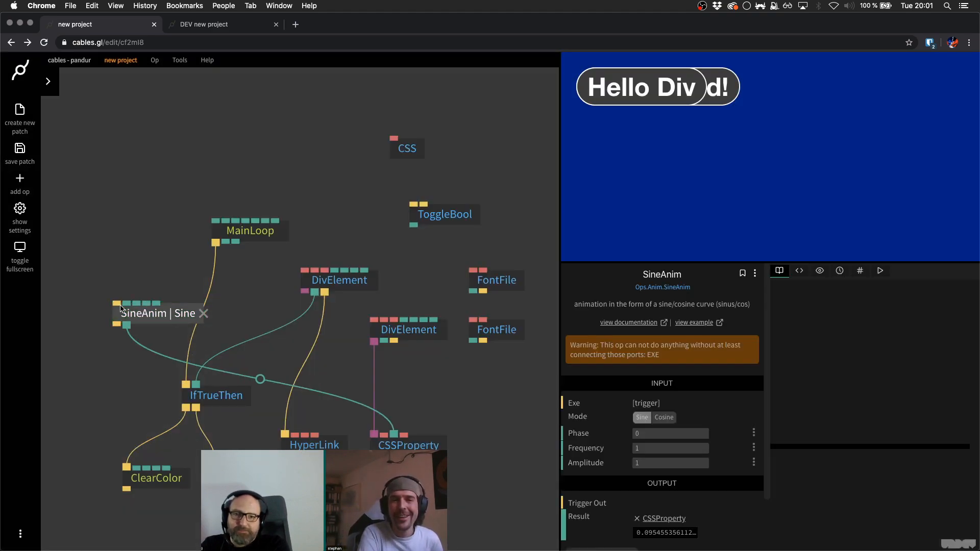
- Link the MainLoop's trigger output to the SineAnim op's Exe input and set the SineAnim amplitude to 200
drag(116, 308, 216, 243)
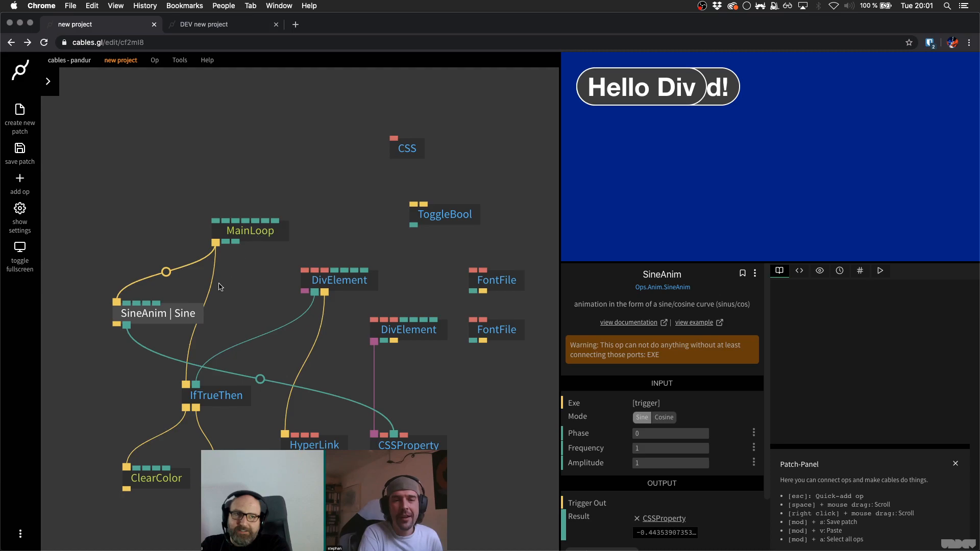
click(661, 432)
text(200)
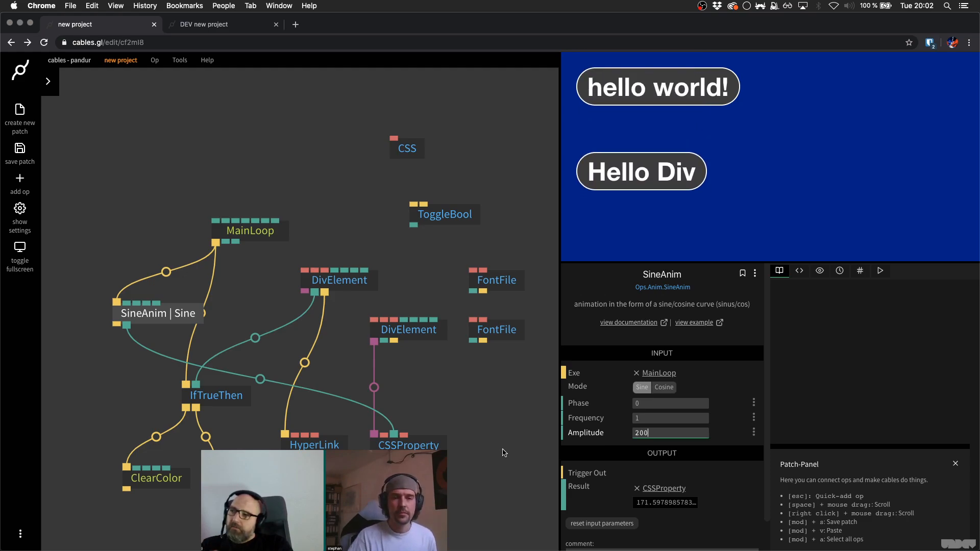
- Open the CSS op's code and add an empty .button.active rule below the .button rule
click(342, 286)
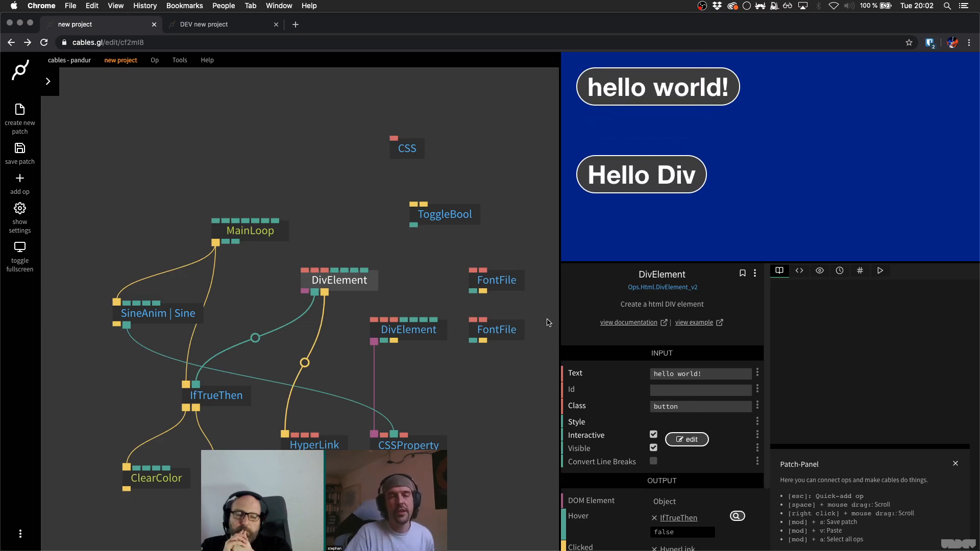
click(403, 151)
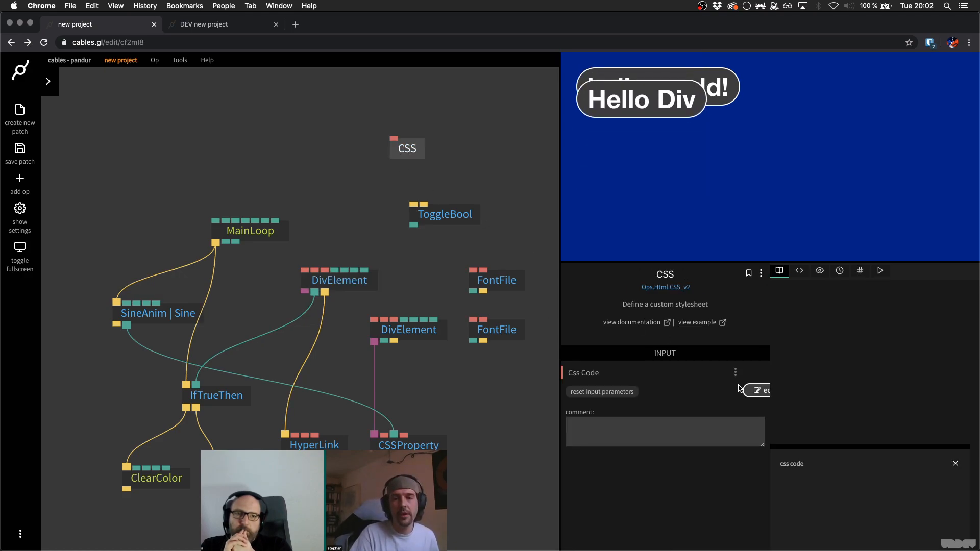
click(756, 392)
click(104, 288)
key(Return)
key(Return)
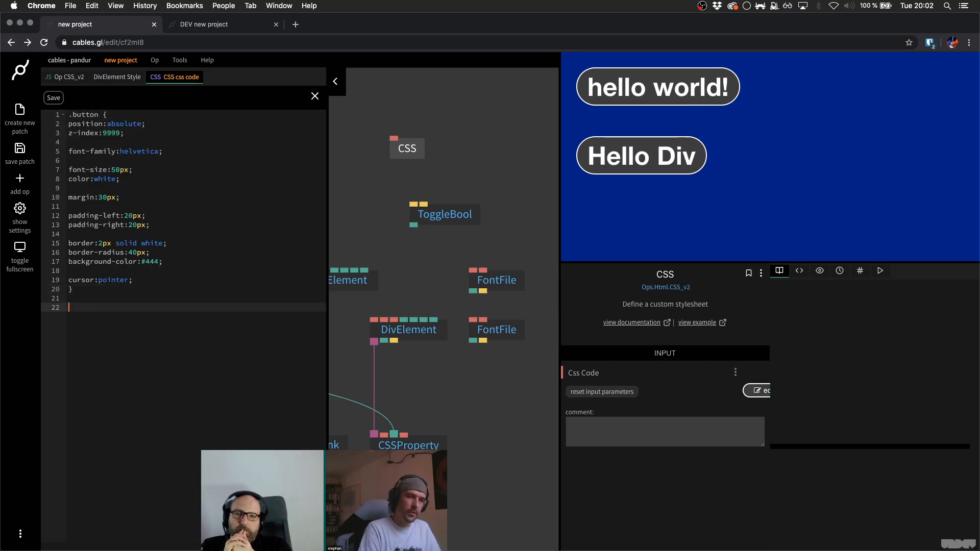
text(.button )
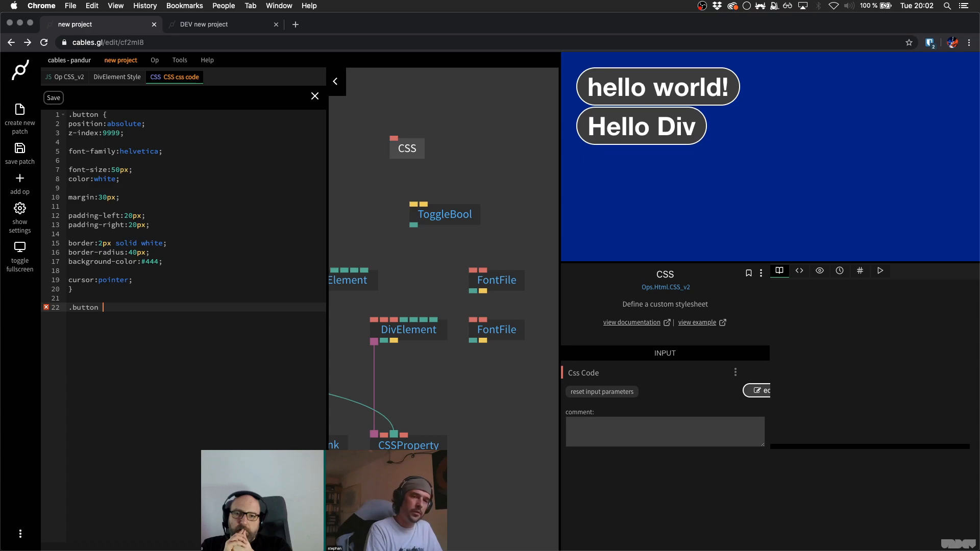
text(.acti)
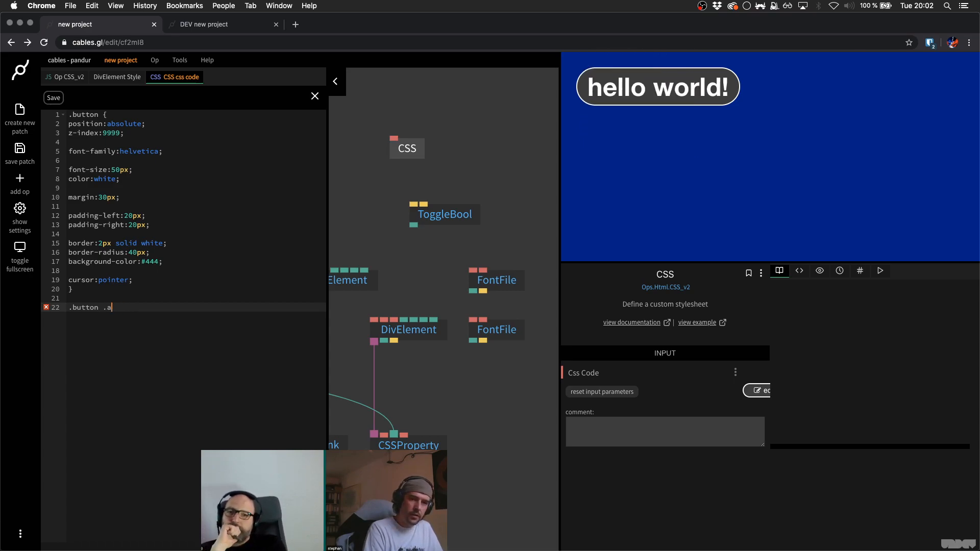
text(.ac)
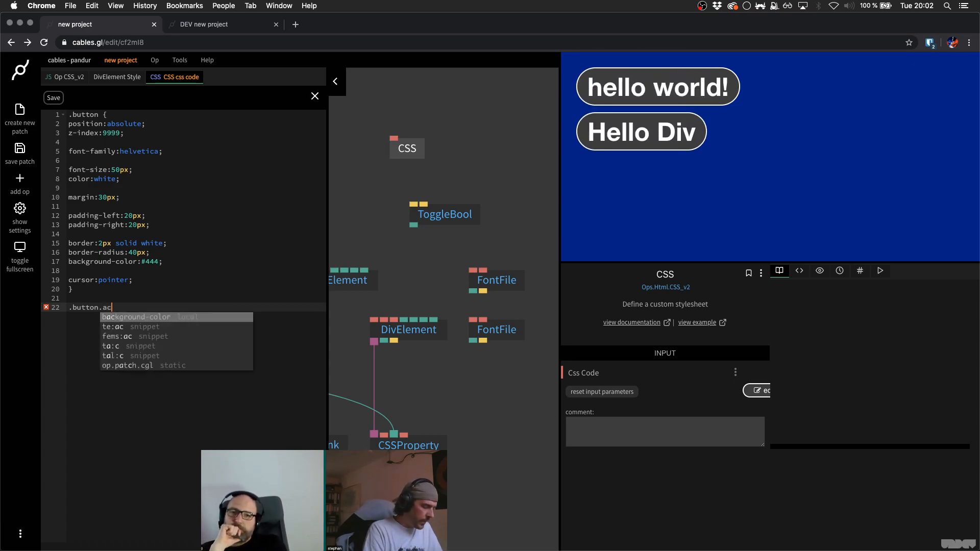
text(tive {)
key(Return)
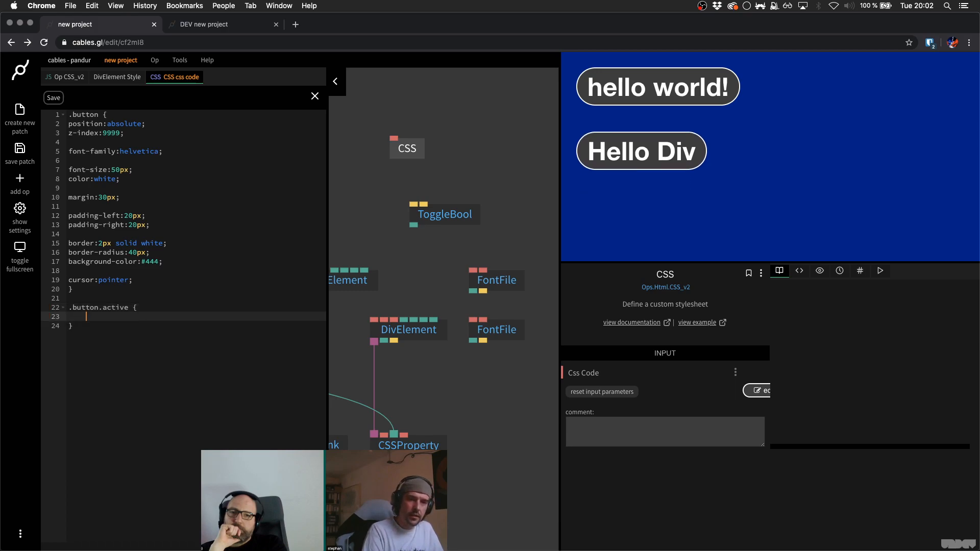
- Add "border: 2px solid red;" to the .button.active rule, save the CSS code and collapse the code editor
text(bord)
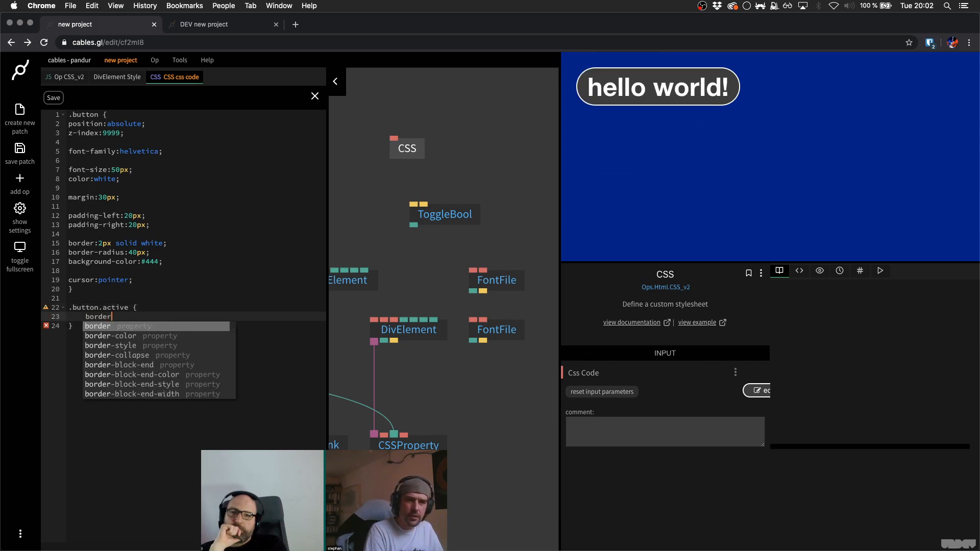
text(er)
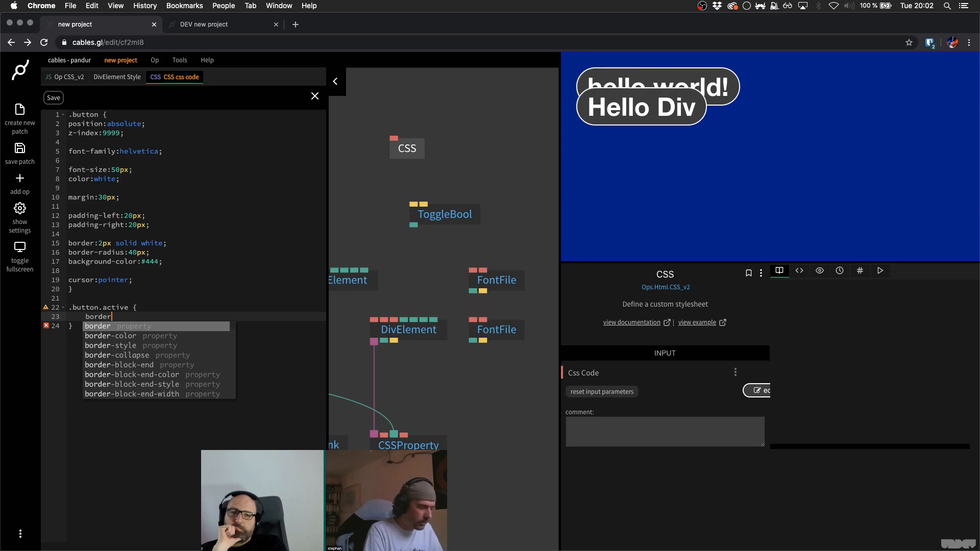
text(: 2px solid red;)
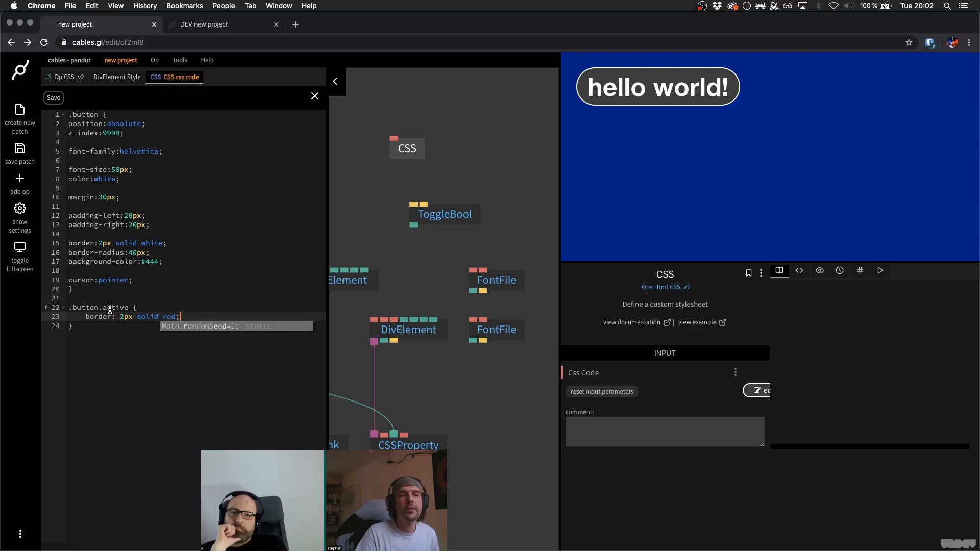
click(53, 98)
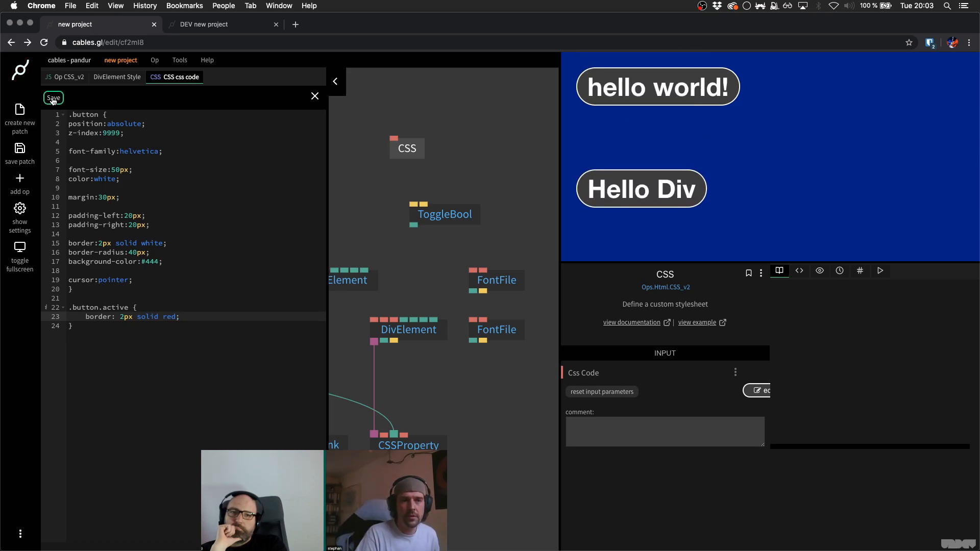
click(335, 83)
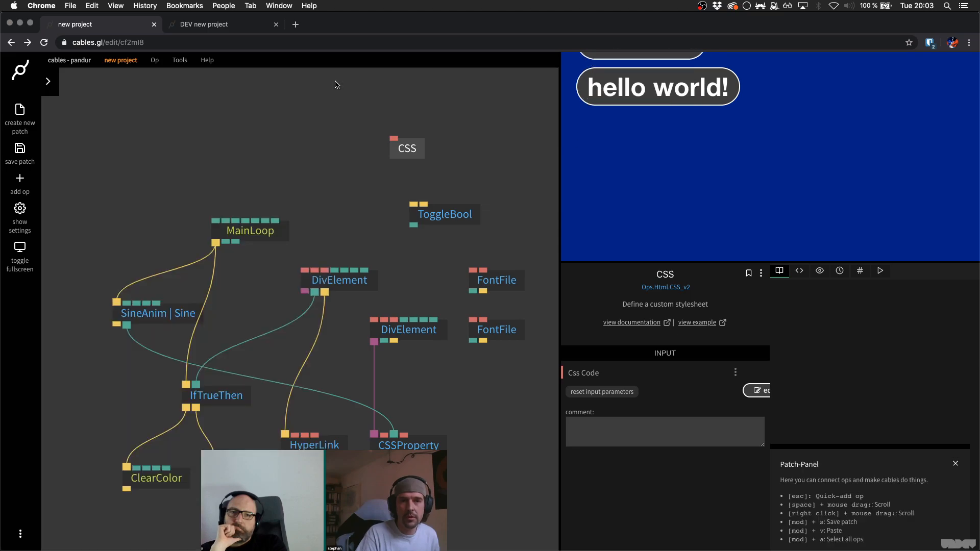
click(329, 212)
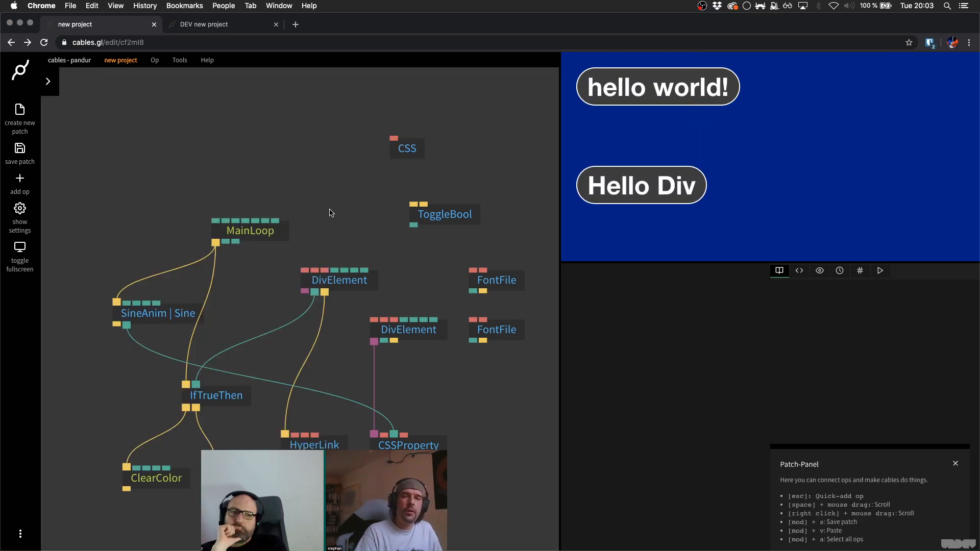
key(Escape)
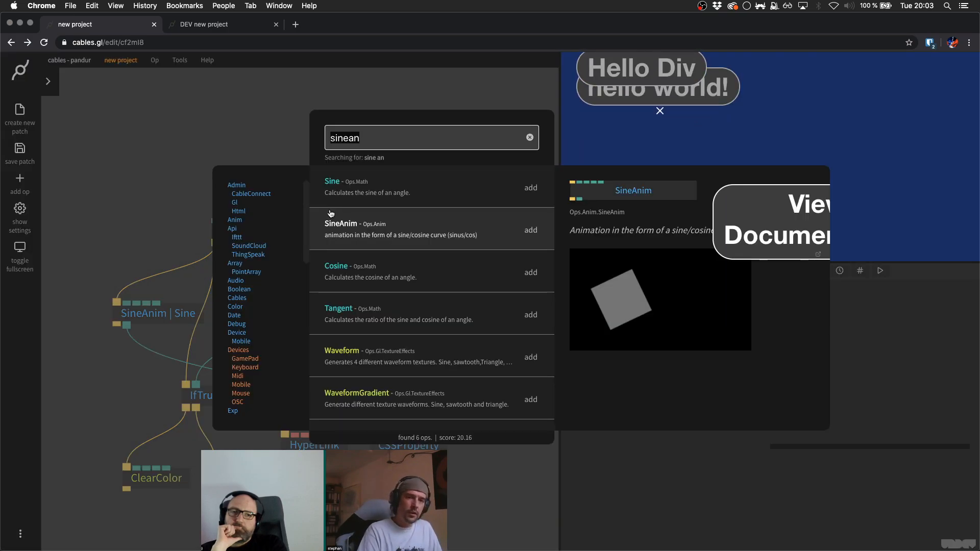
text(toggle)
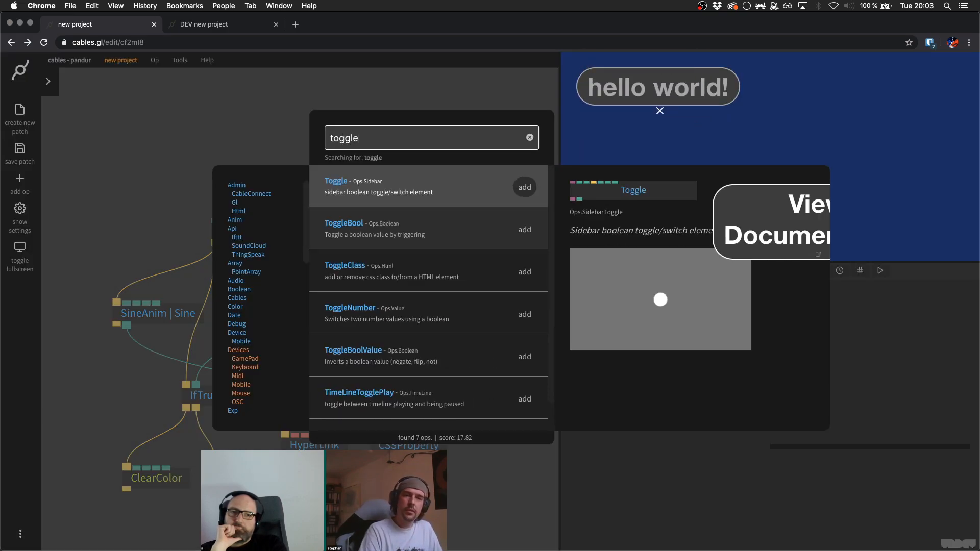
text(cla)
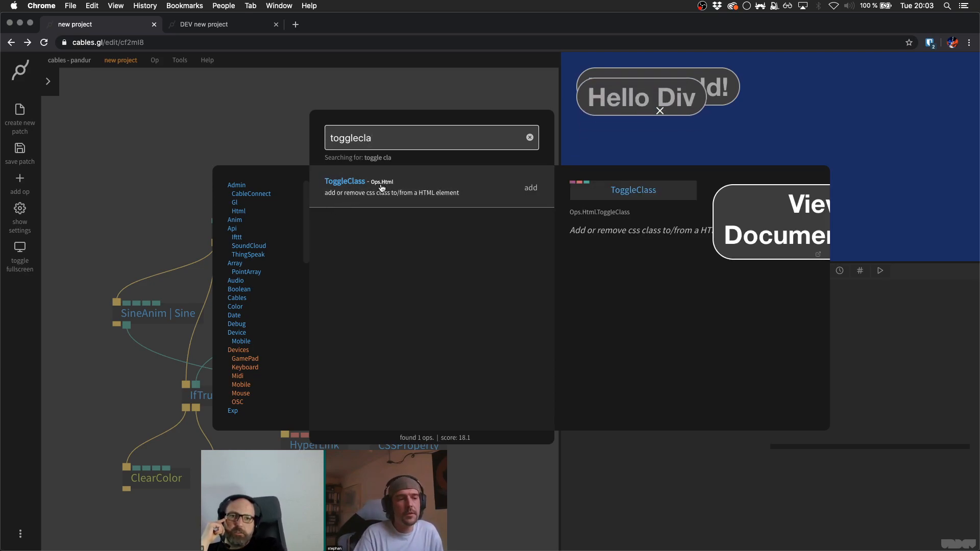
key(Escape)
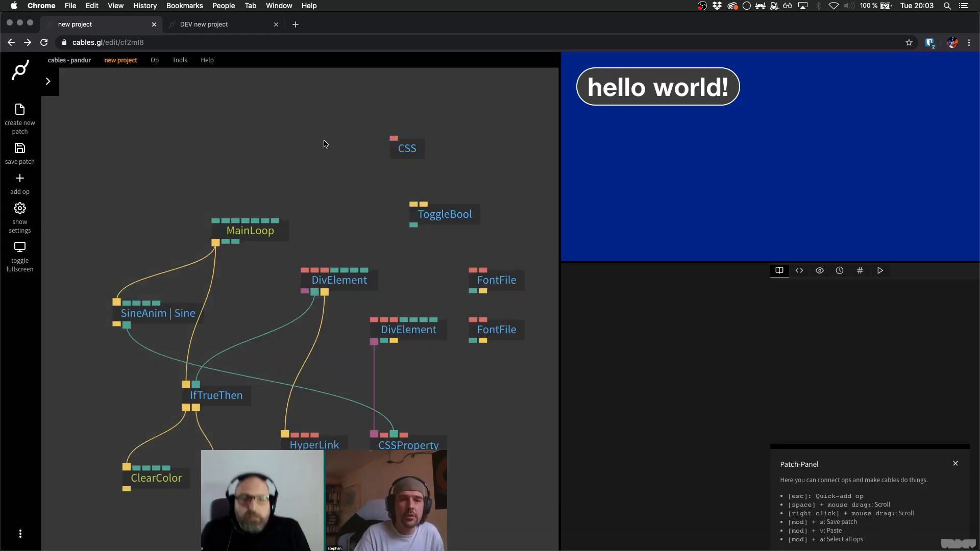
- Try adding the active class to the "hello world!" DivElement's Class value, and restore it to "button"
click(344, 278)
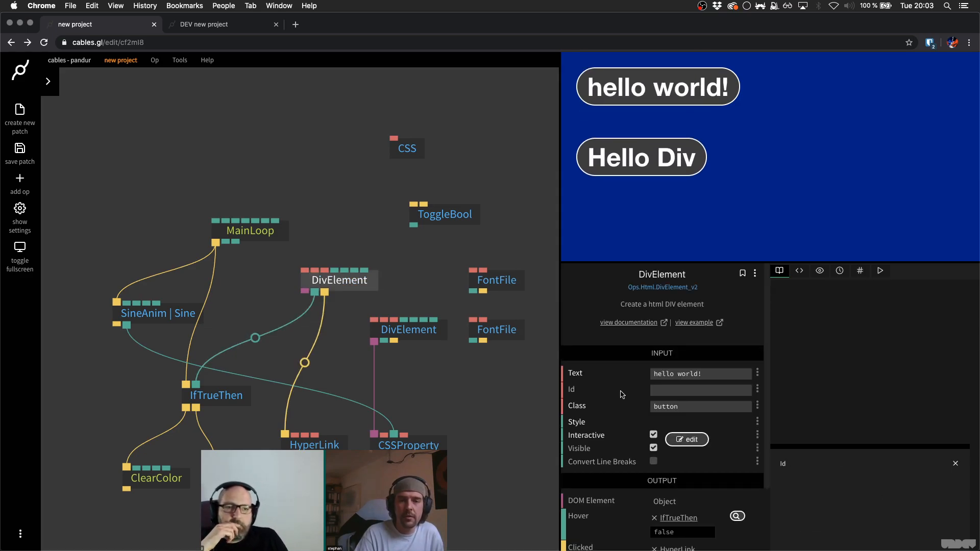
click(694, 406)
text(active)
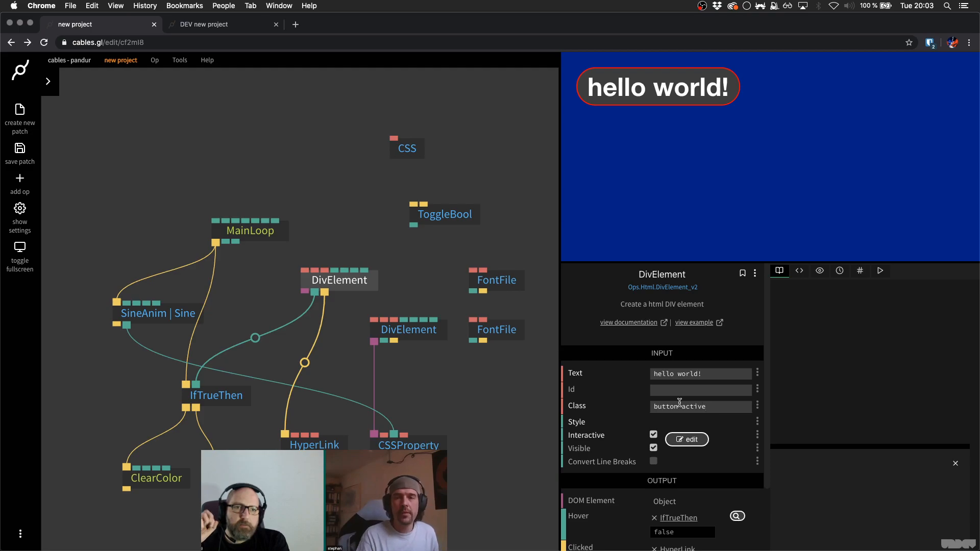
key(BackSpace)
key(BackSpace)
key(BackSpace)
key(BackSpace)
key(BackSpace)
key(BackSpace)
key(BackSpace)
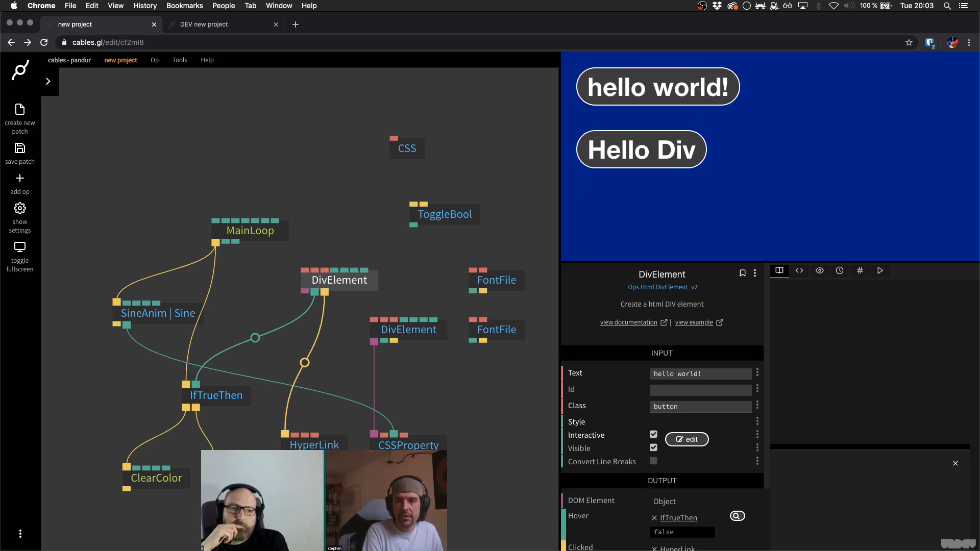
key(BackSpace)
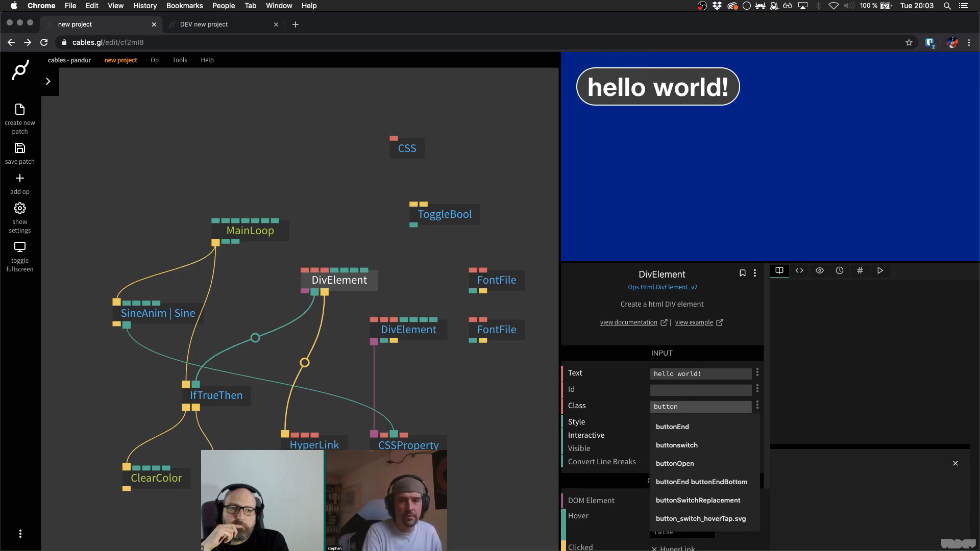
click(421, 273)
click(356, 289)
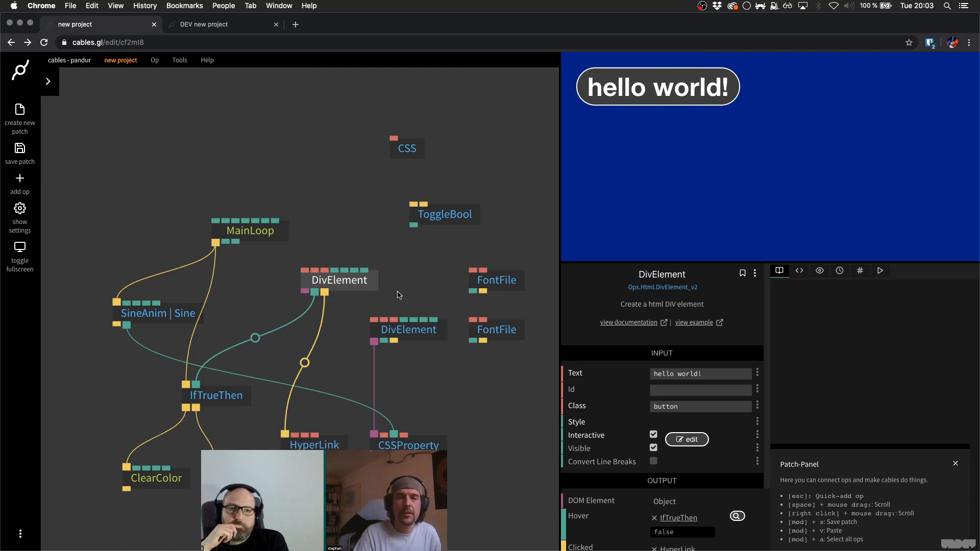
- Add a ToggleClass op and link the "hello world!" DivElement's DOM Element output to its HTML Element input
click(412, 282)
key(Escape)
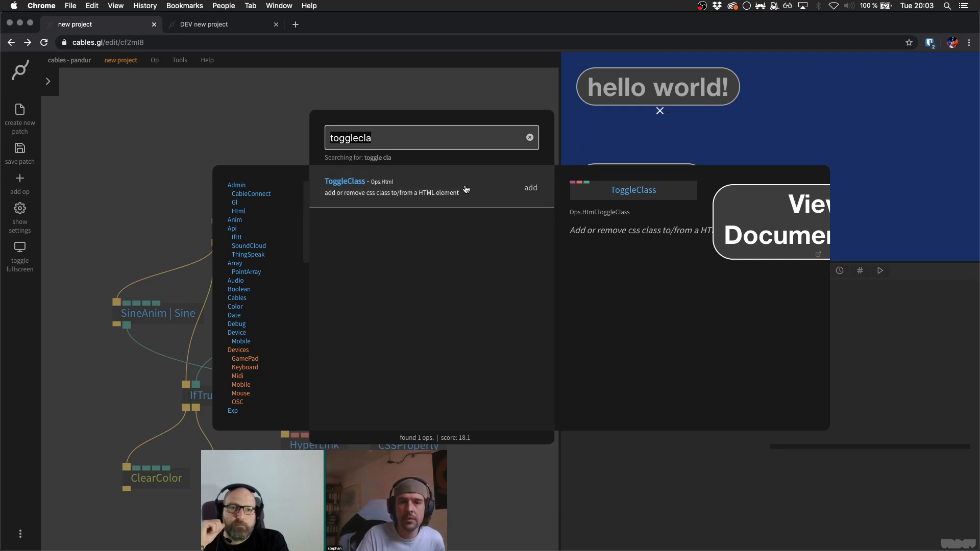
click(531, 189)
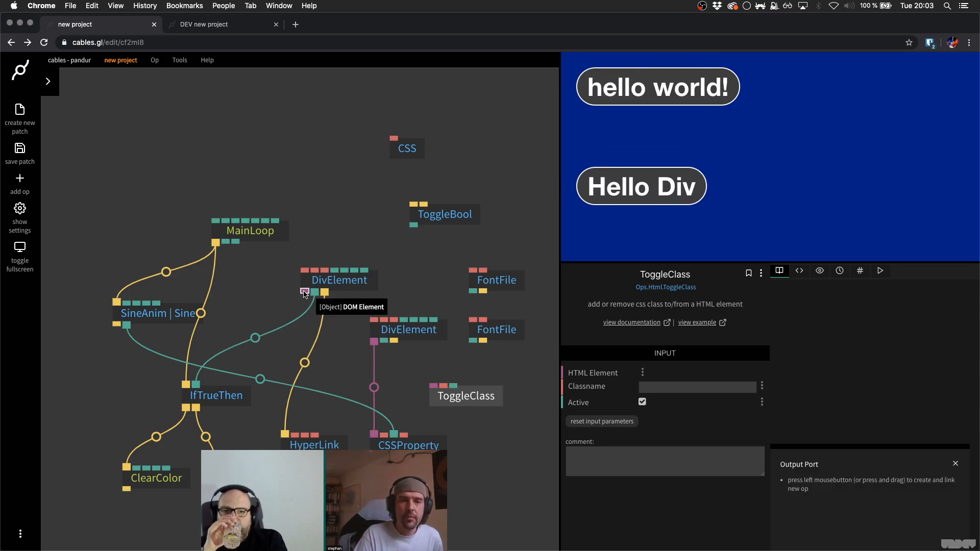
drag(304, 293, 433, 389)
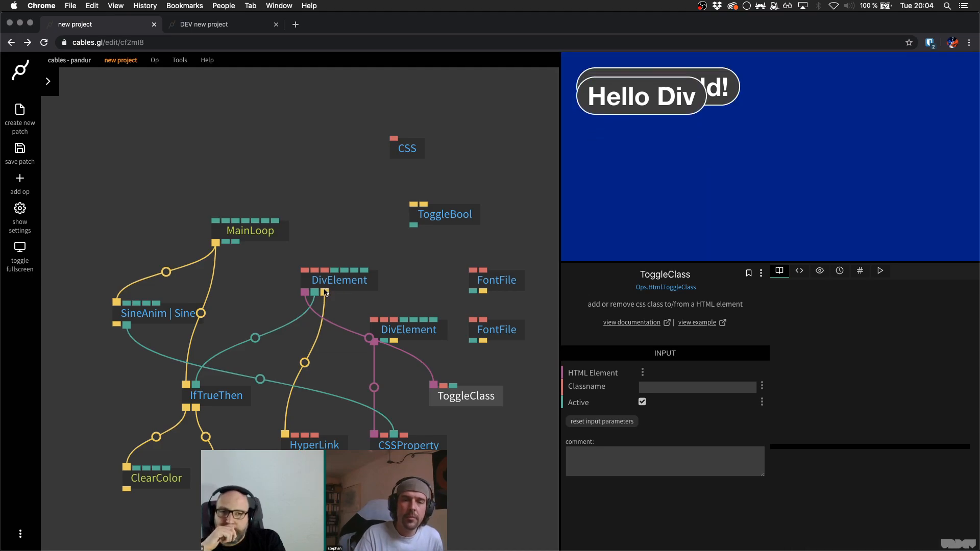
- Link the "hello world!" DivElement's Hover output to the ToggleClass op's Active input and set the Classname to "active"
mouse_move(317, 296)
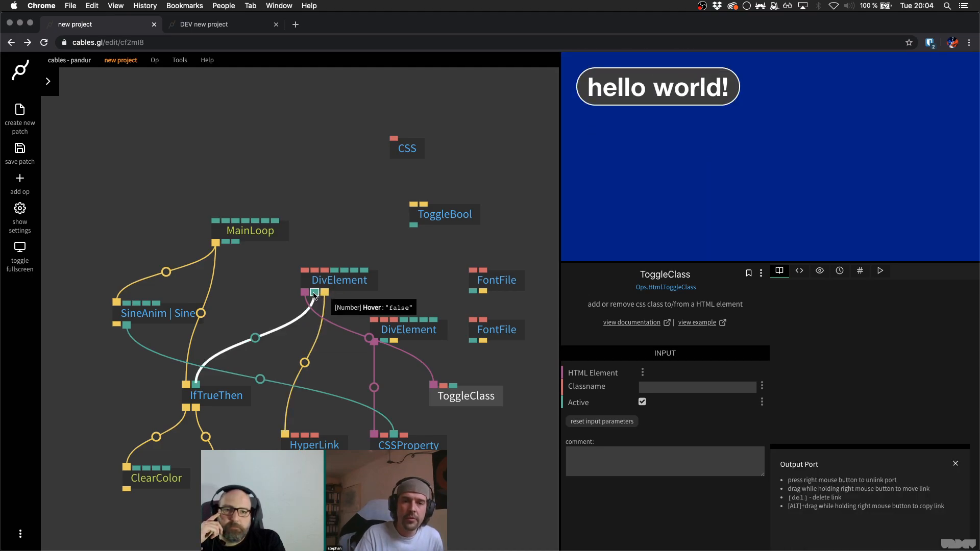
drag(314, 295, 455, 389)
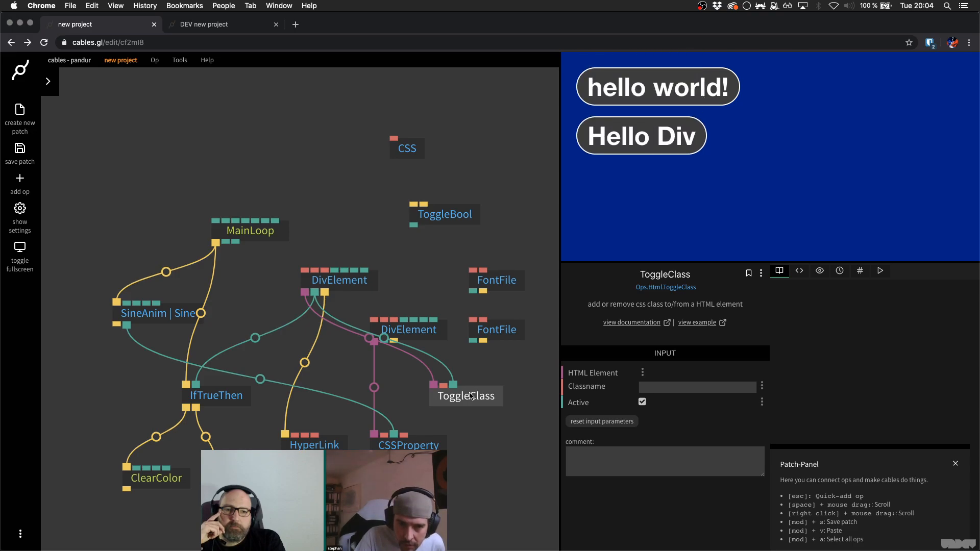
click(470, 393)
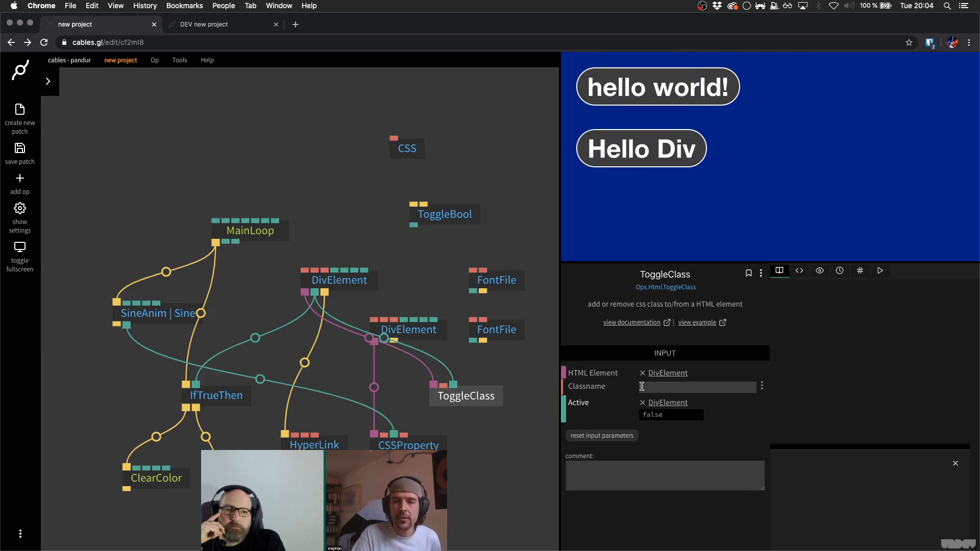
click(656, 388)
text(active)
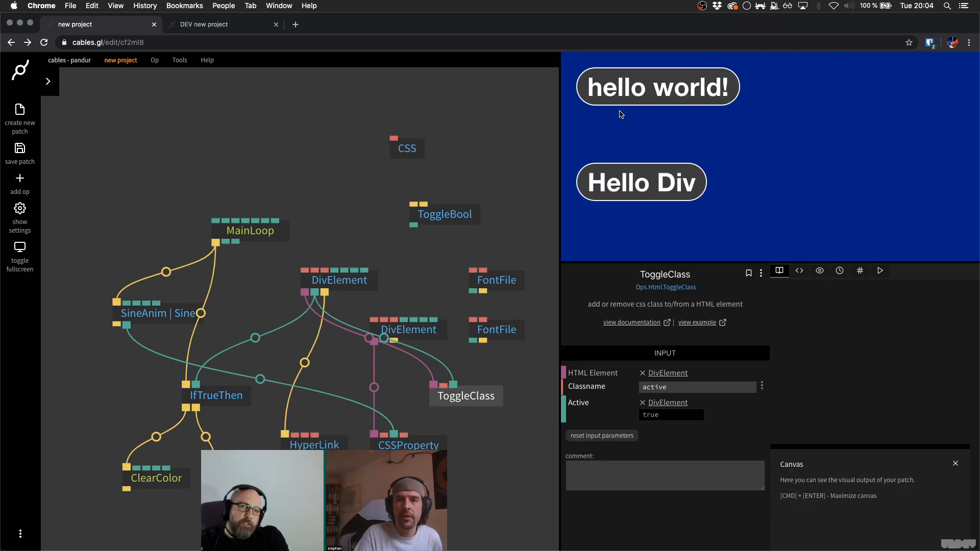
- Examine the "hello world!" DivElement's Hover output and the ops linked to it
click(381, 284)
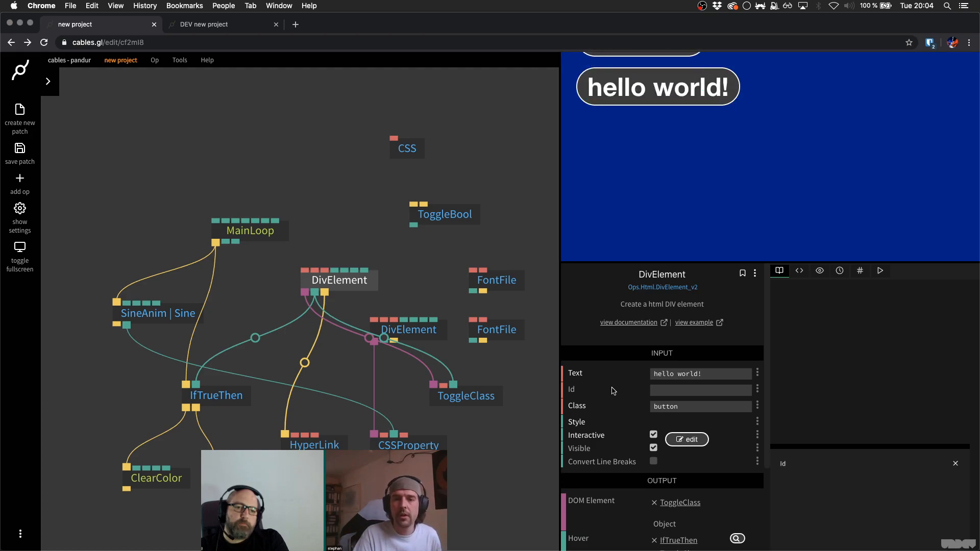
scroll(611, 396, down, 3)
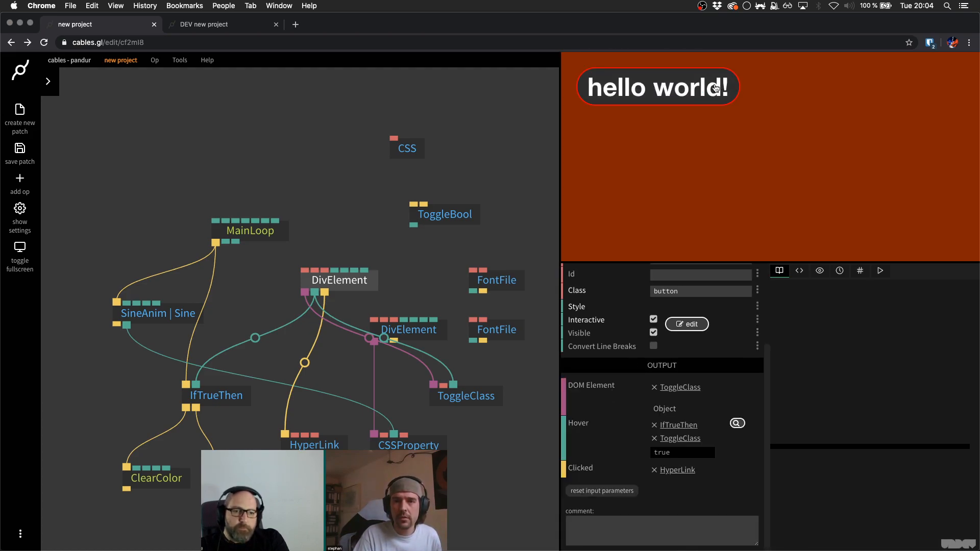
scroll(649, 317, up, 3)
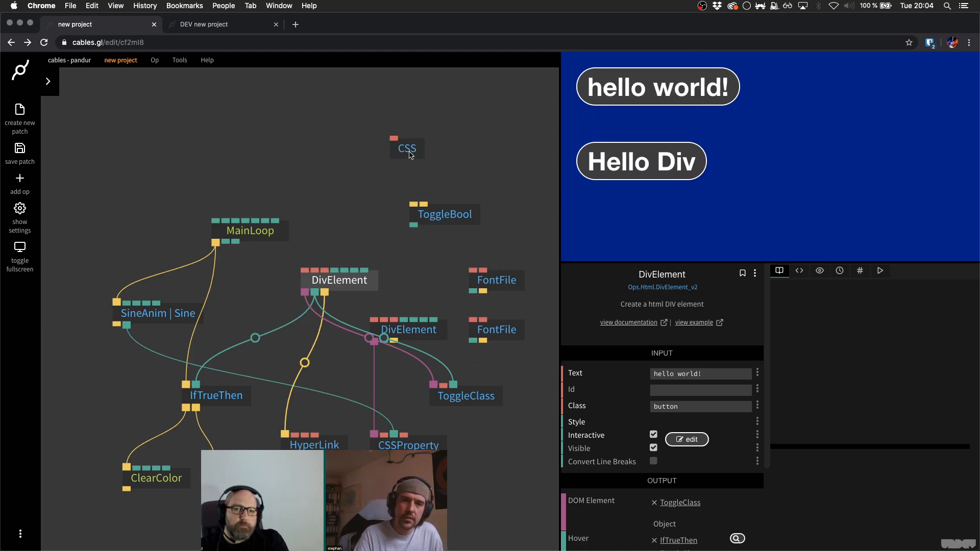
click(408, 149)
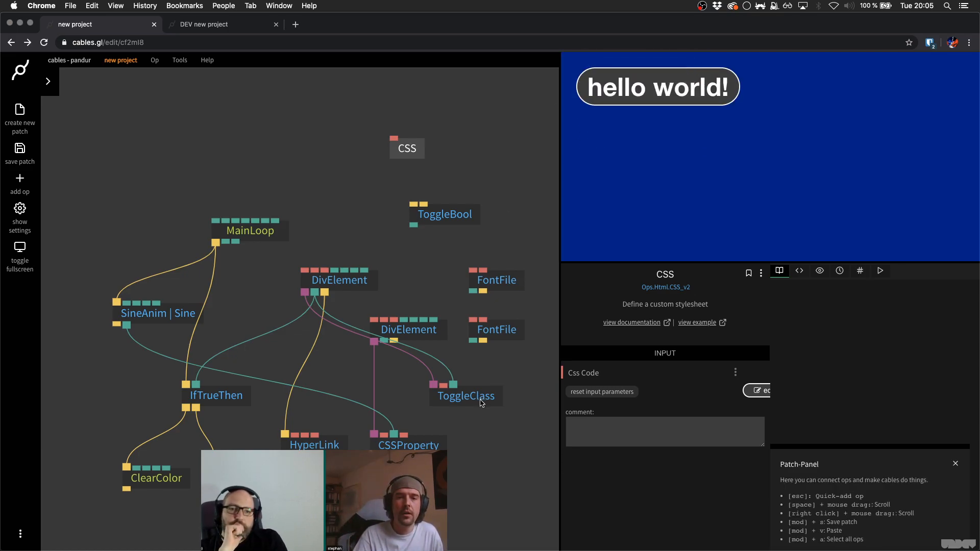
- Move the ToggleClass op between the second DivElement and the CSSProperty op
drag(480, 403, 437, 405)
drag(335, 371, 342, 341)
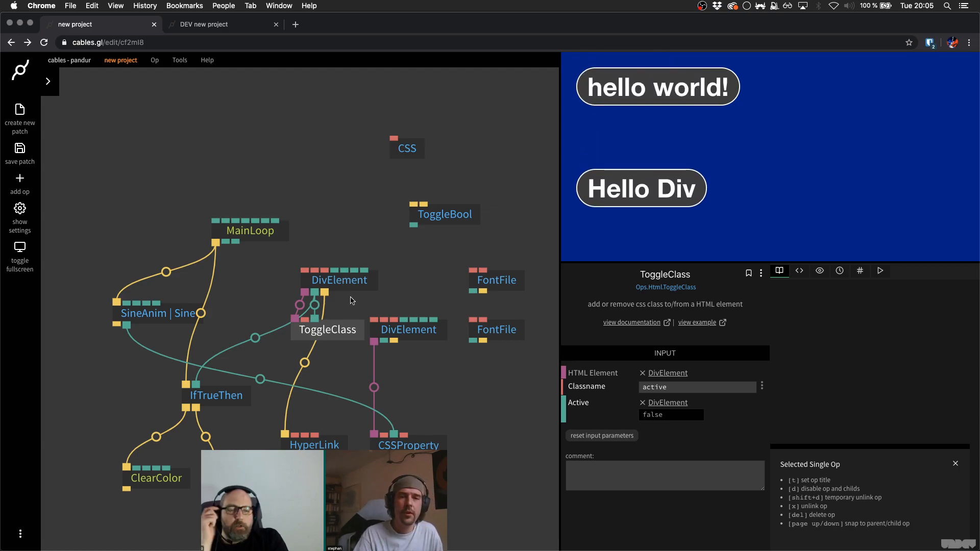
drag(314, 333, 384, 382)
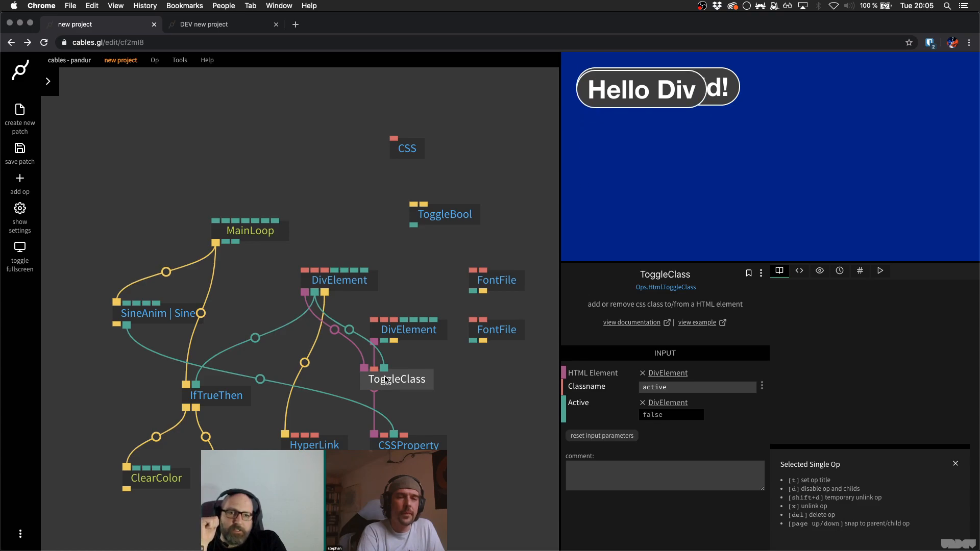
- Review the .button.active selector in the CSS op's code and collapse the code editor
click(406, 153)
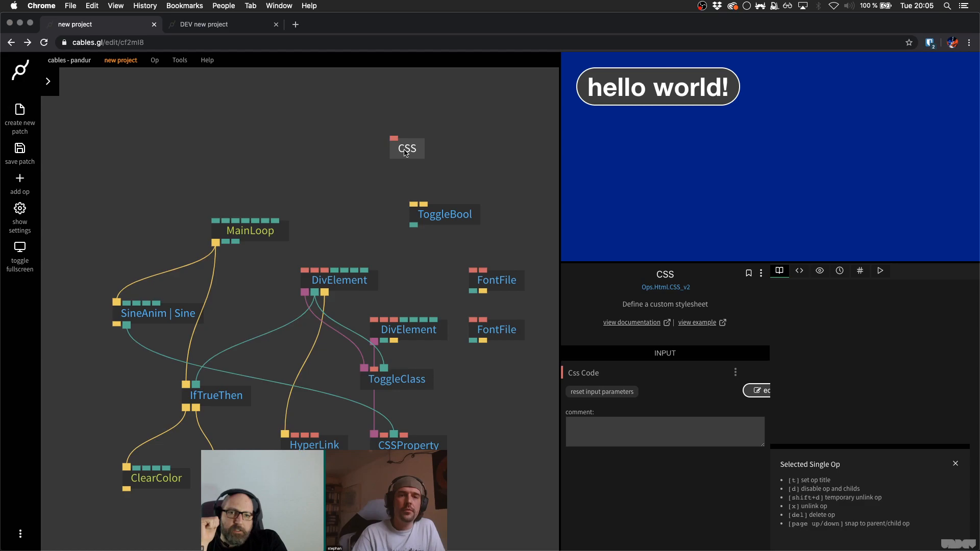
click(760, 391)
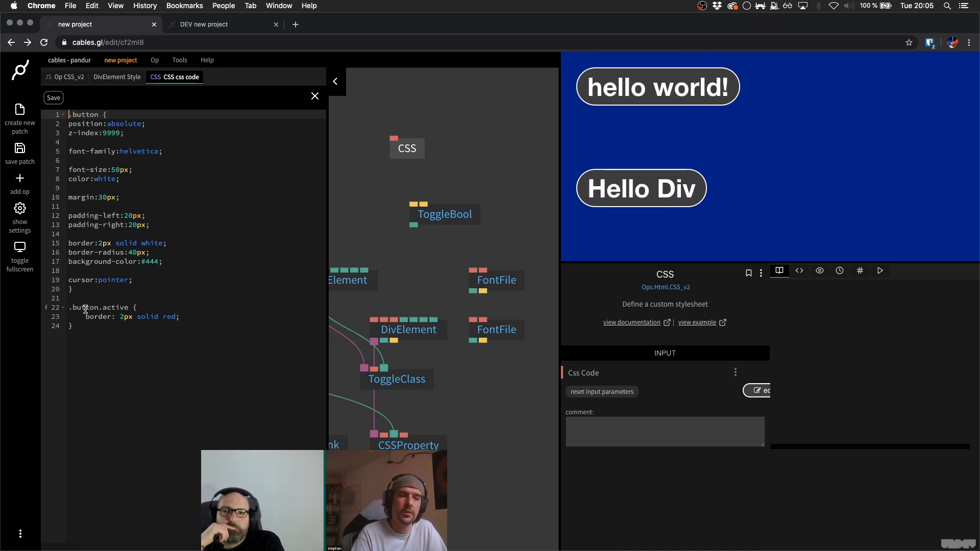
drag(72, 308, 130, 308)
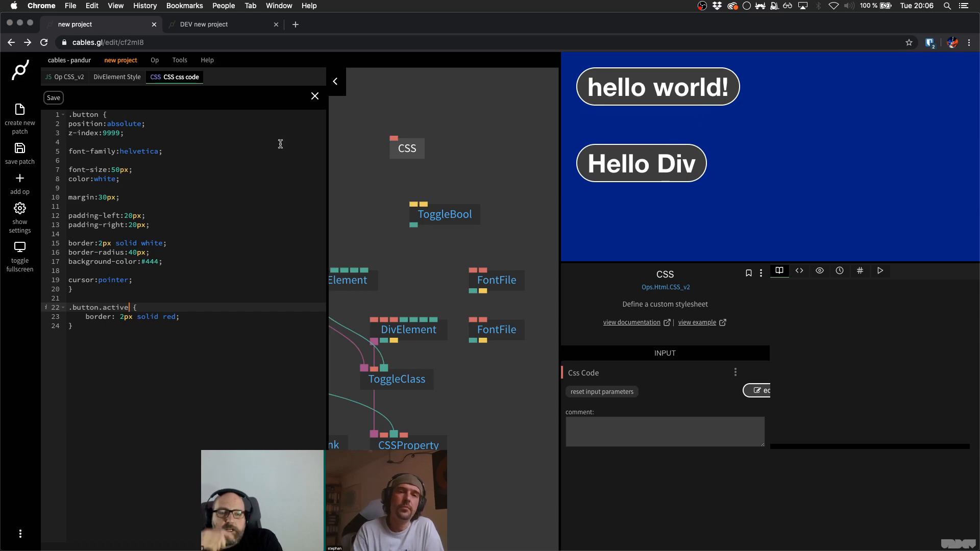
click(341, 88)
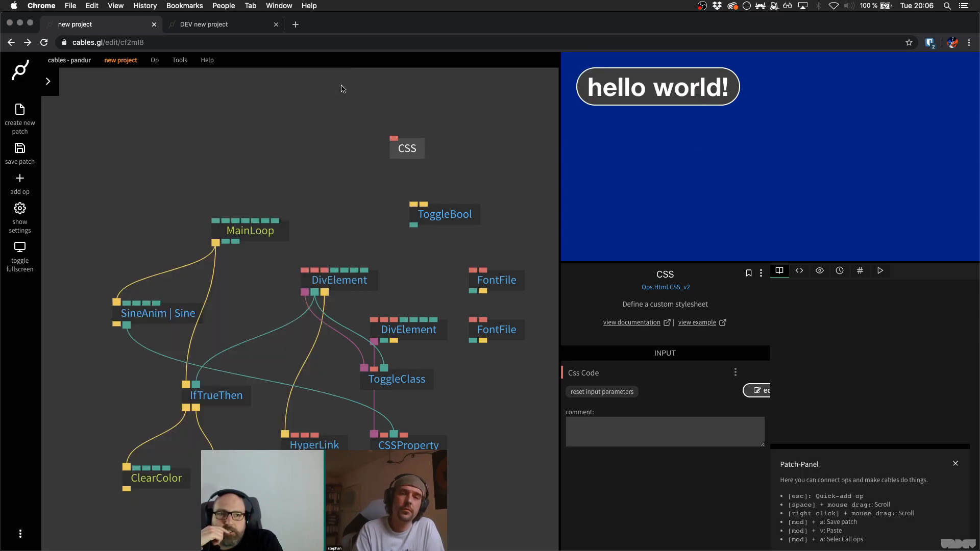
- Add an empty .button:hover rule below the .button.active rule in the CSS op's code
click(407, 157)
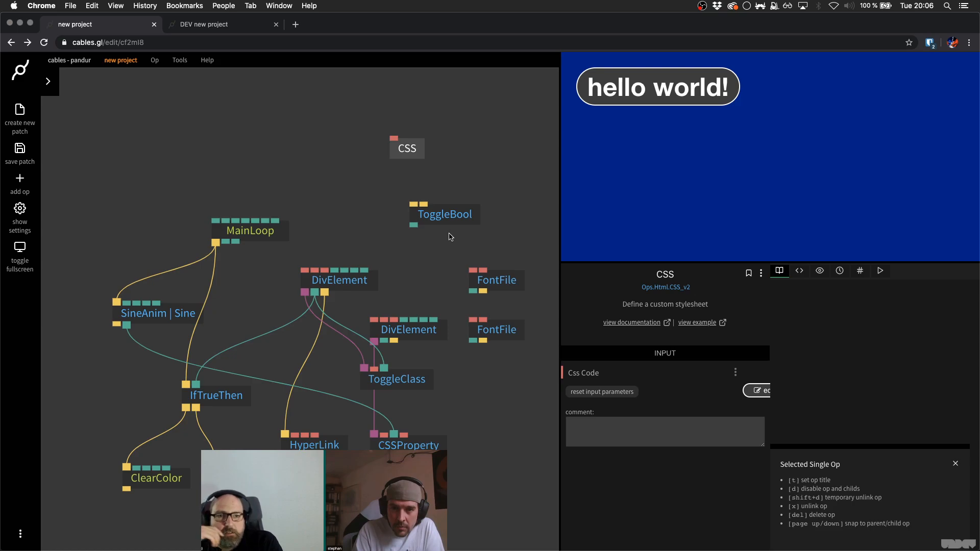
click(747, 390)
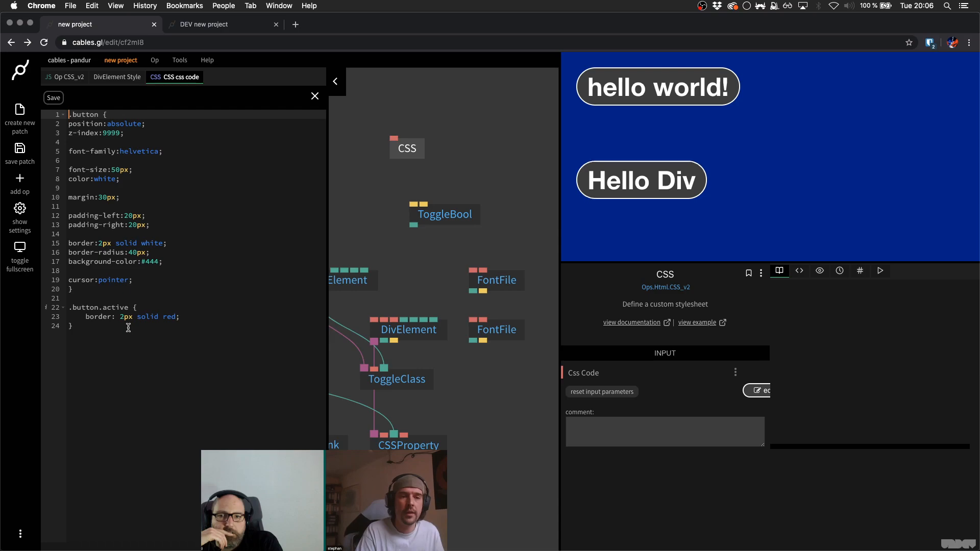
click(96, 329)
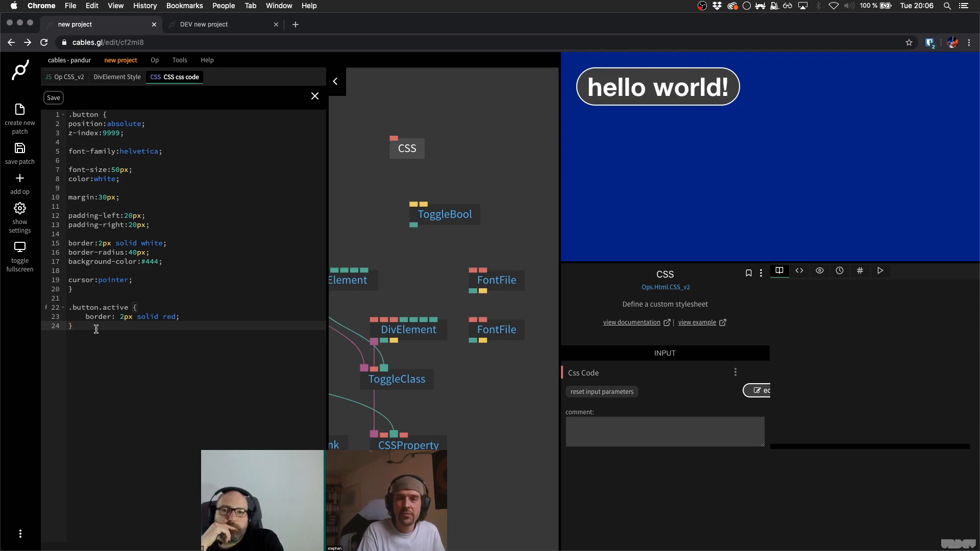
key(Return)
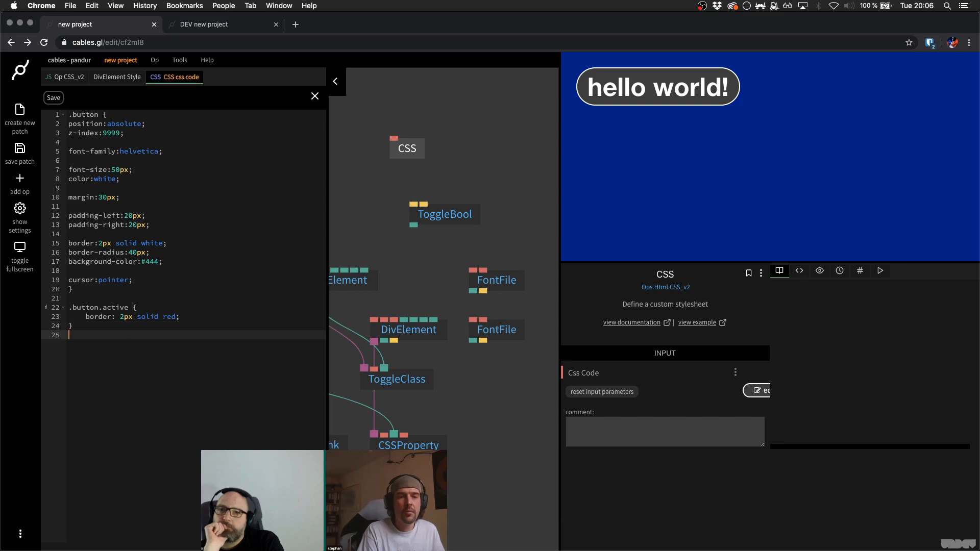
key(Return)
text(.but)
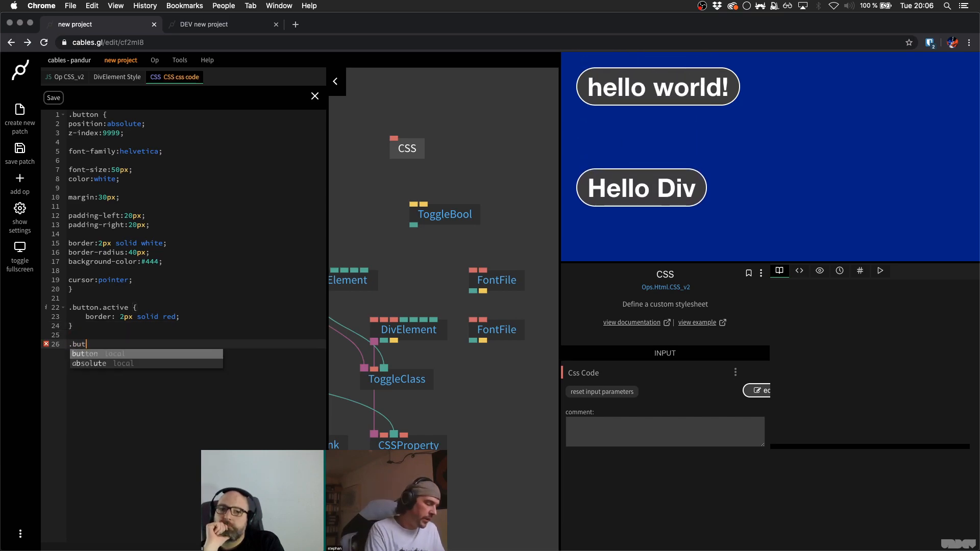
text(ton:hover)
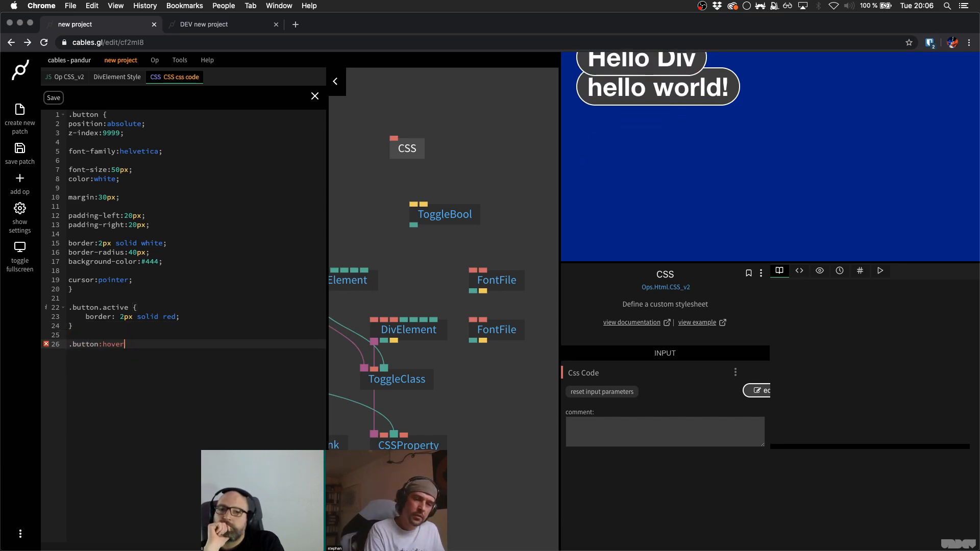
text( {)
key(Return)
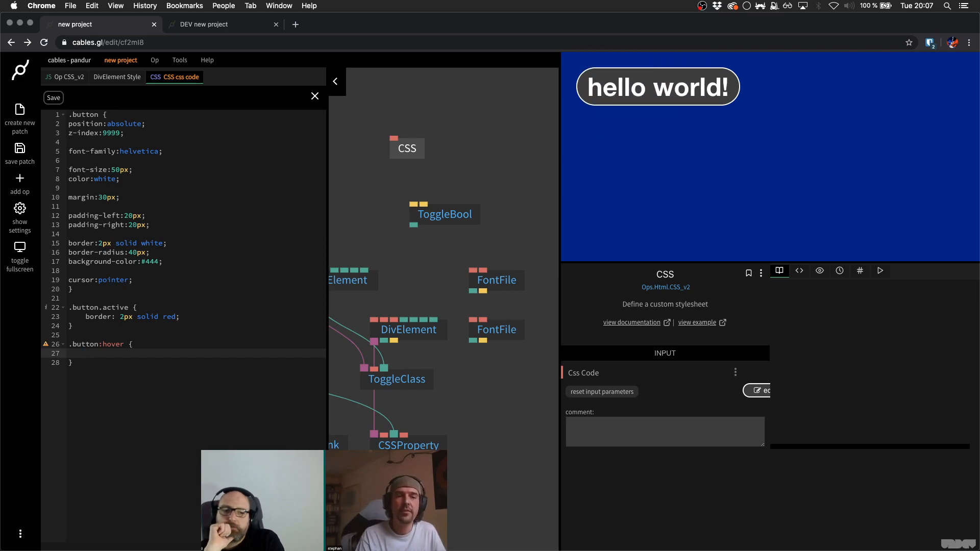
- Give the .button:hover rule an opacity of 0.6 and save the CSS code
text(opacit)
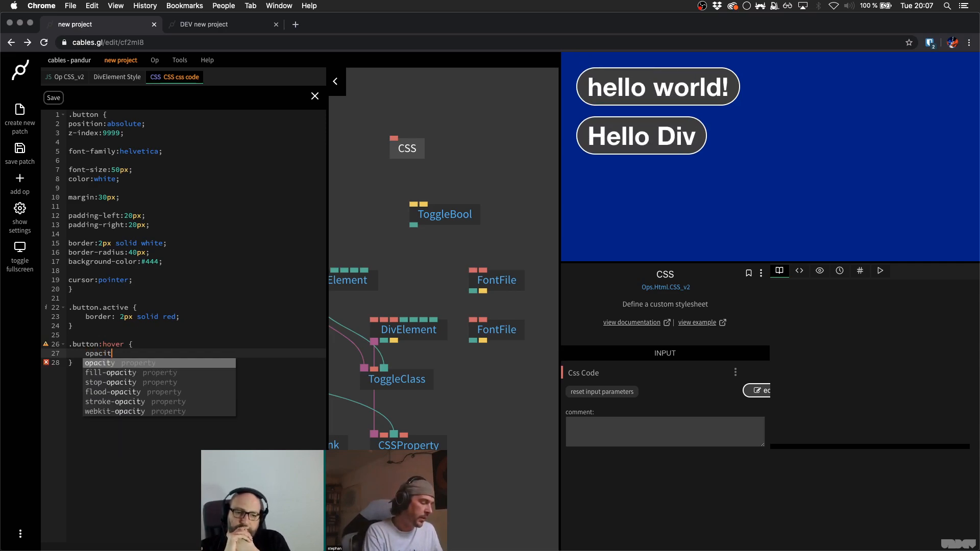
key(Return)
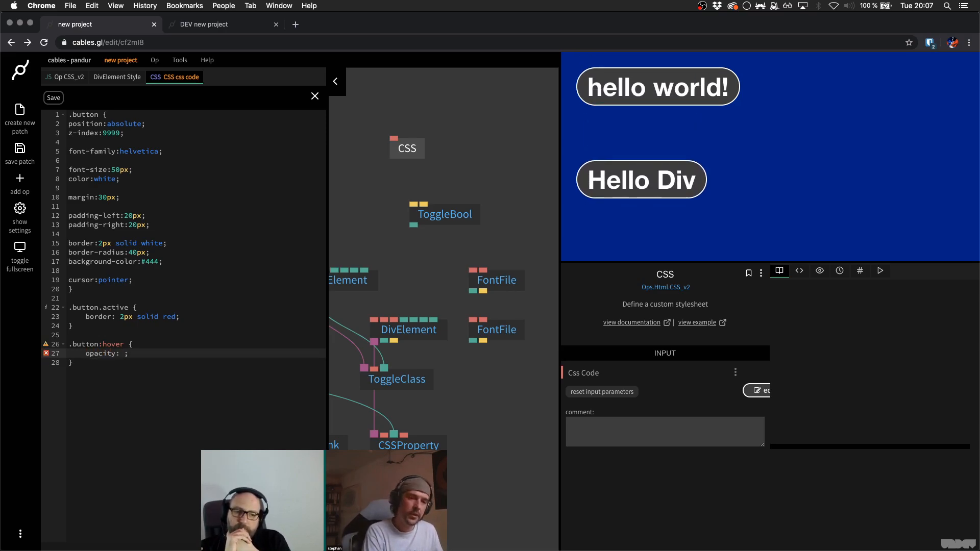
text(0.)
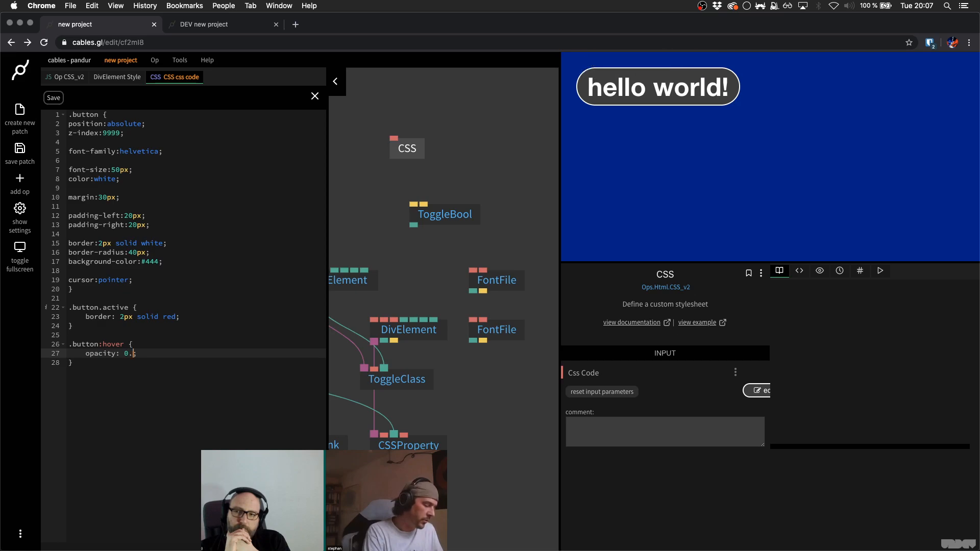
text(6;)
click(53, 98)
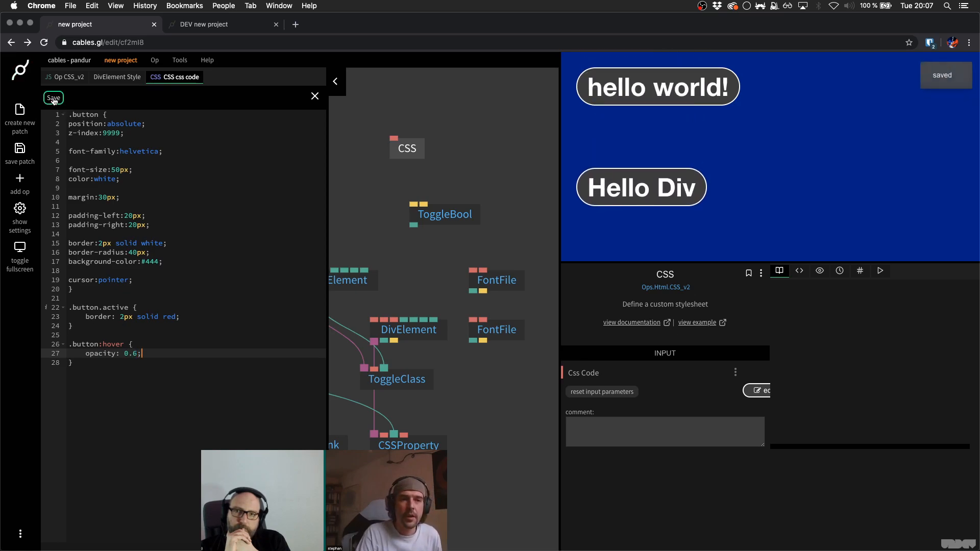
- Test the hover opacity on the "hello world!" button in the rendered output, and collapse the code editor
click(598, 103)
click(608, 99)
click(612, 98)
click(664, 101)
click(735, 98)
click(714, 95)
click(715, 101)
click(716, 103)
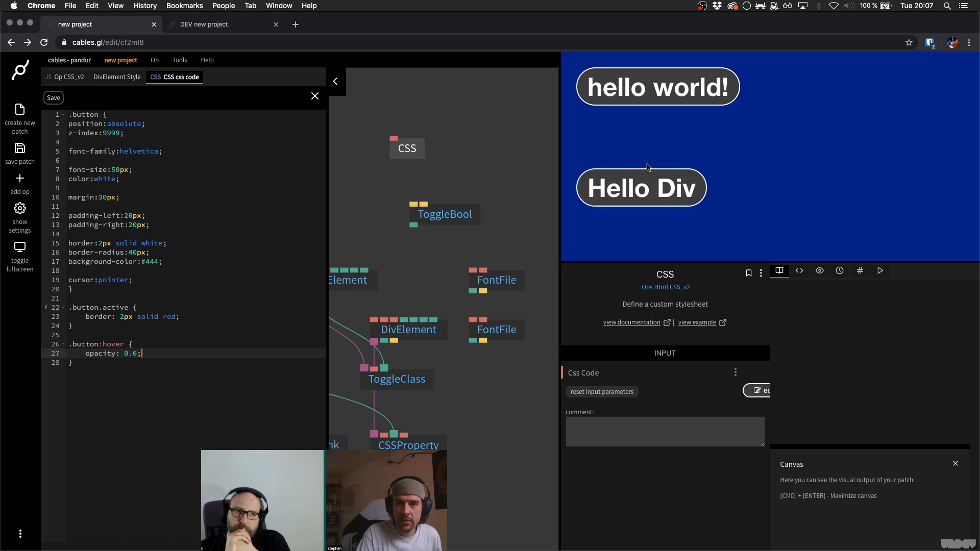
click(641, 83)
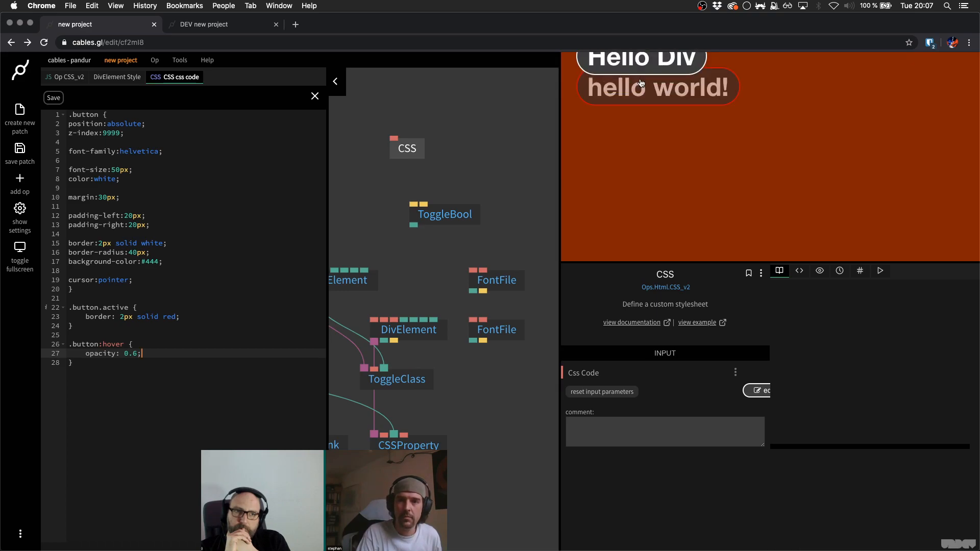
click(633, 101)
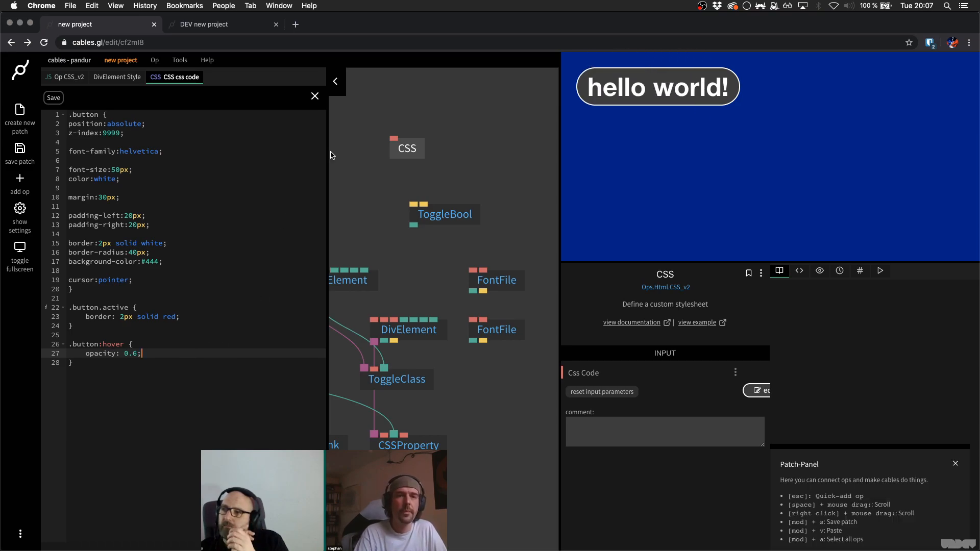
click(337, 82)
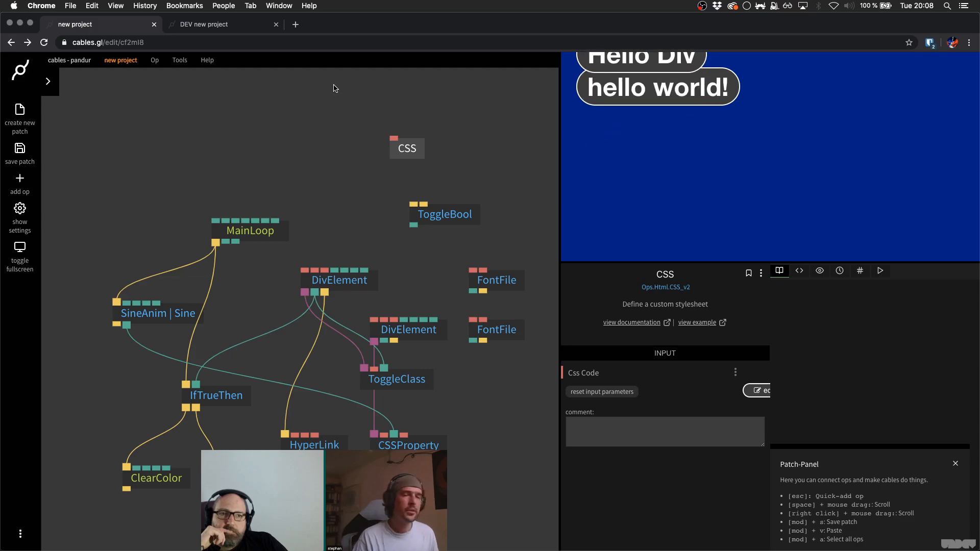
- Add a SetCssVariableString op and place it in the empty area above MainLoop
click(292, 167)
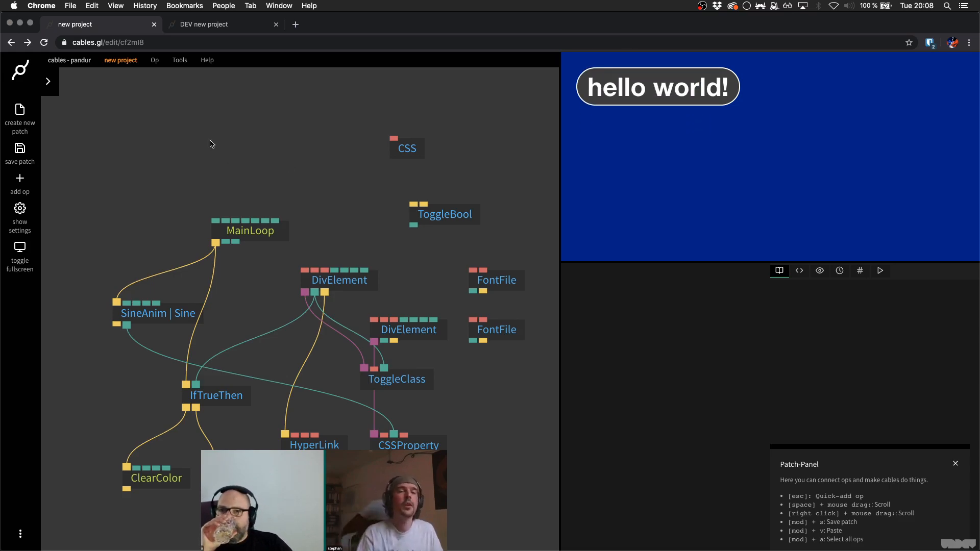
key(Escape)
text(set)
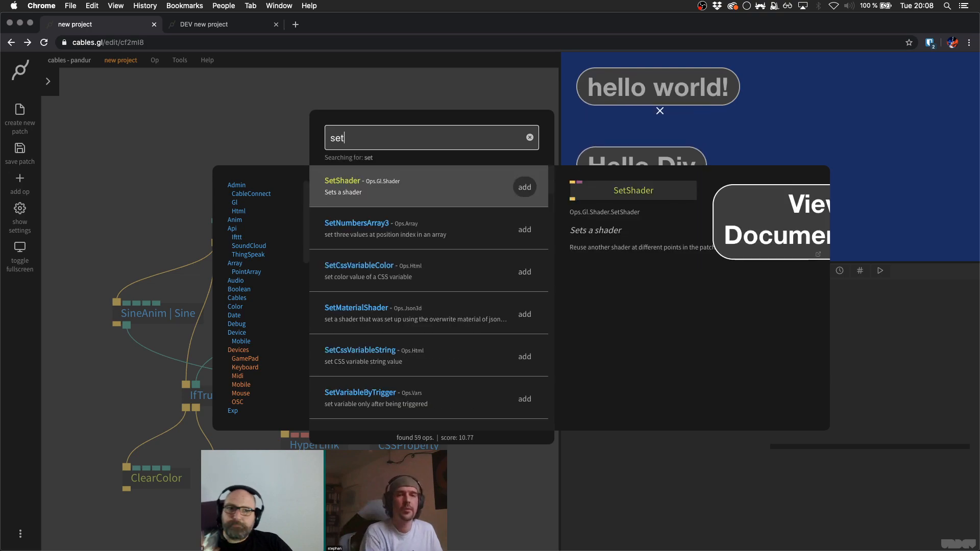
text(cssv)
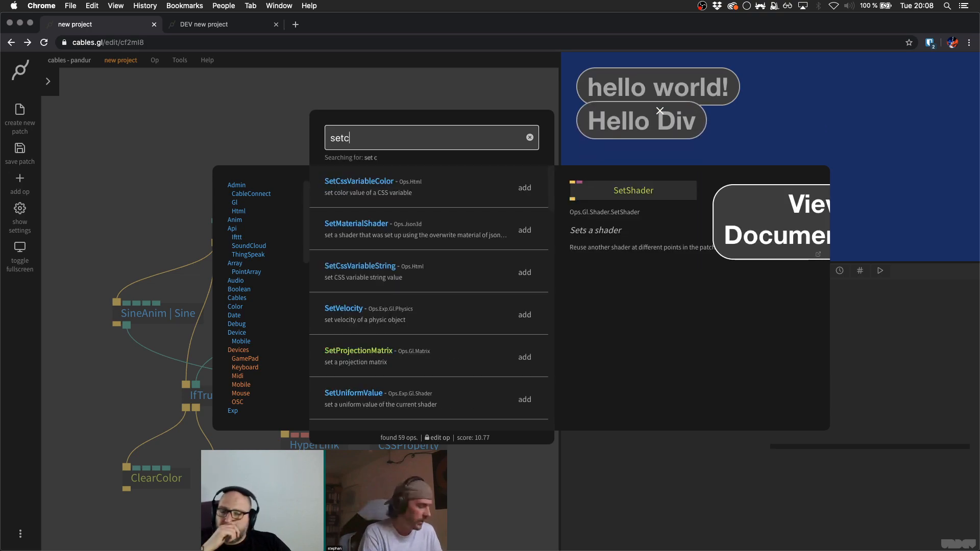
key(Down)
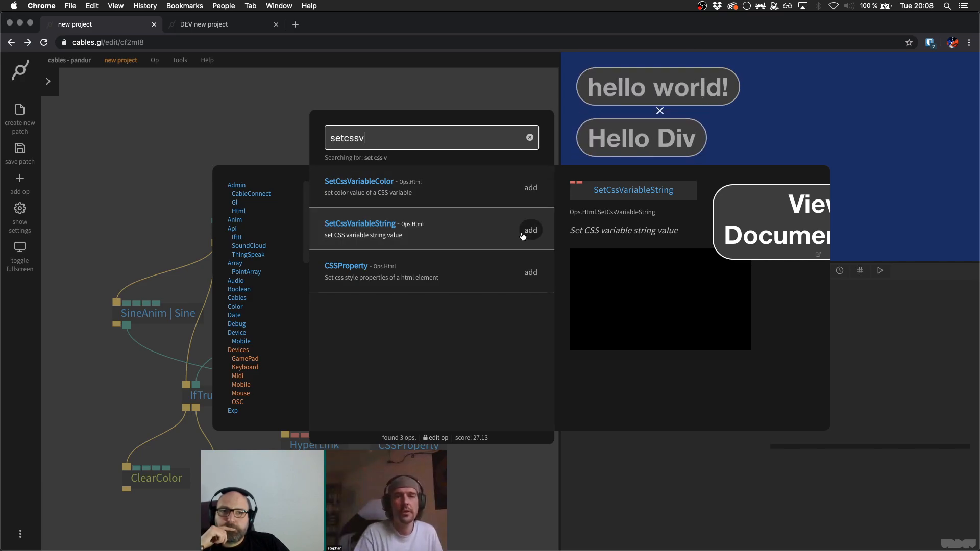
key(Return)
drag(376, 336, 213, 136)
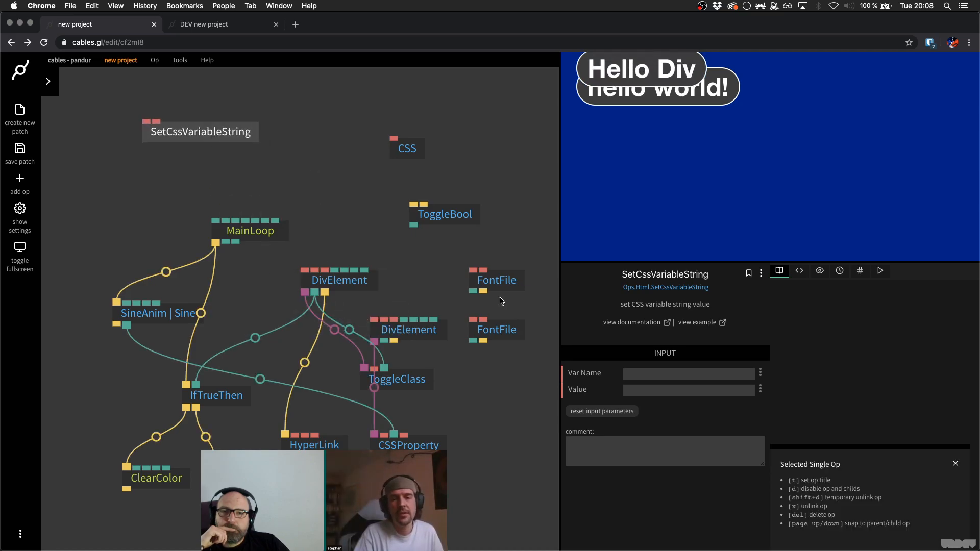
- Set the SetCssVariableString op's Var Name to "myvar" and its Value to 0.6
click(641, 375)
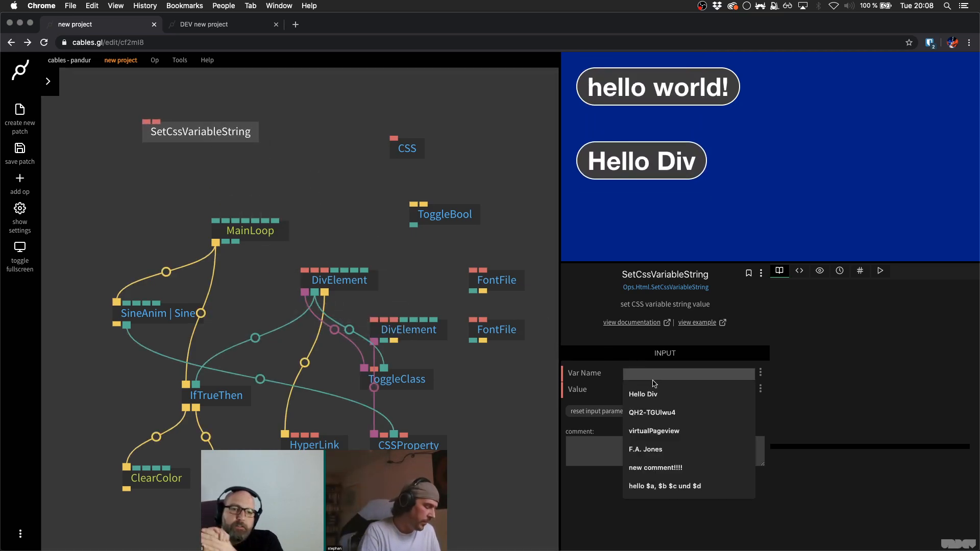
text(myvar)
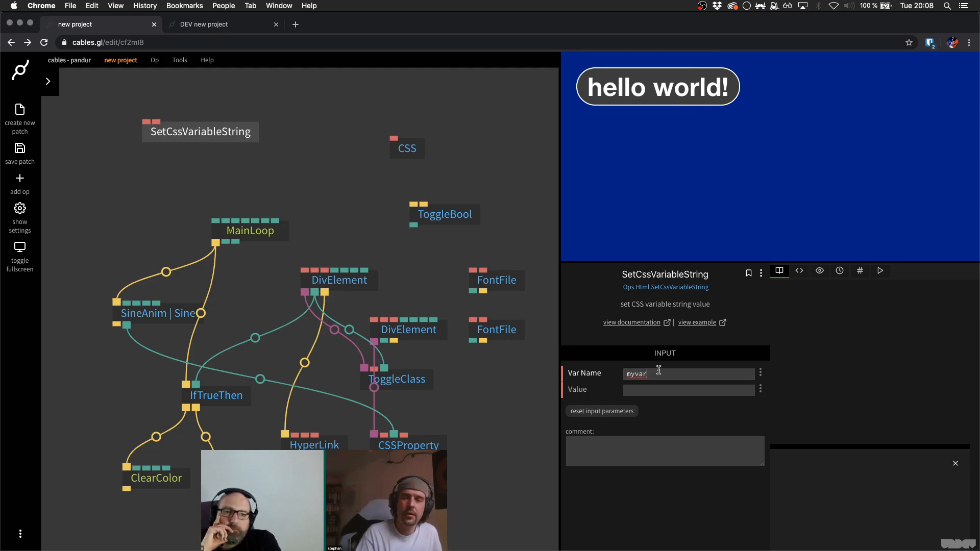
click(649, 388)
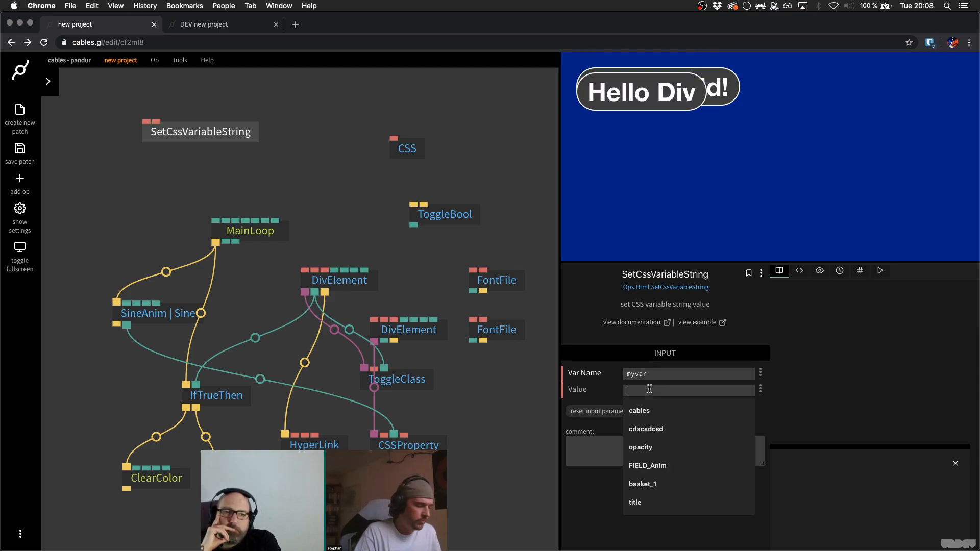
text(0.6)
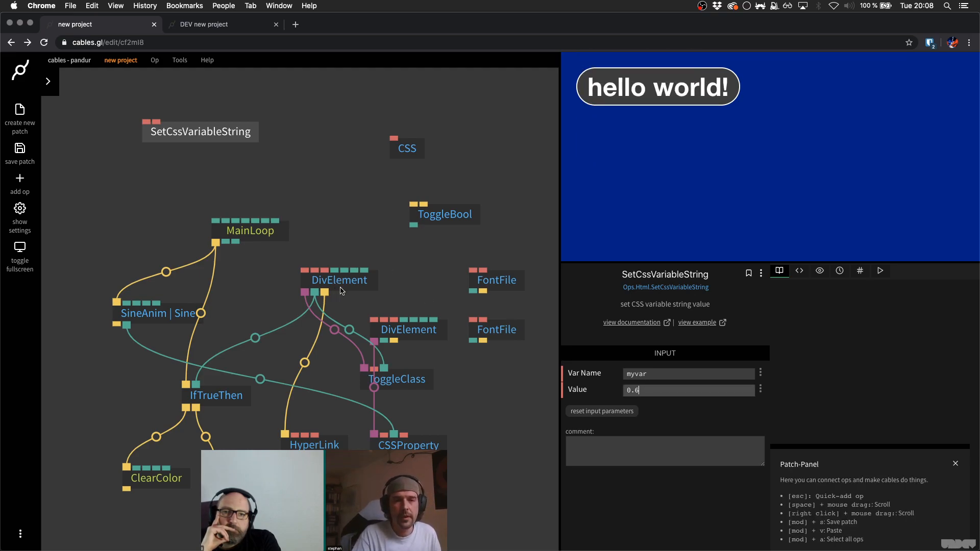
- Replace the .button:hover opacity value in the CSS op's code with var(--myvar) and collapse the code editor
click(403, 153)
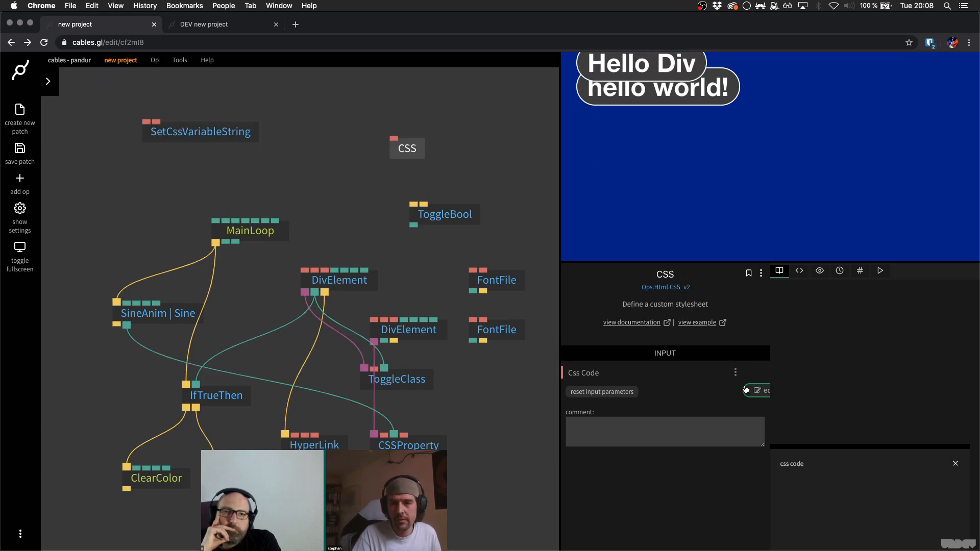
click(760, 393)
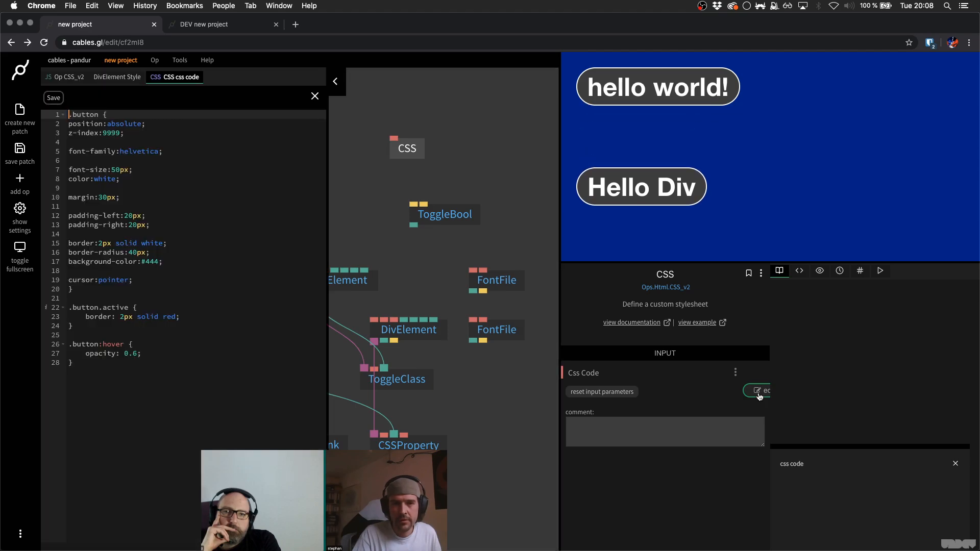
click(134, 354)
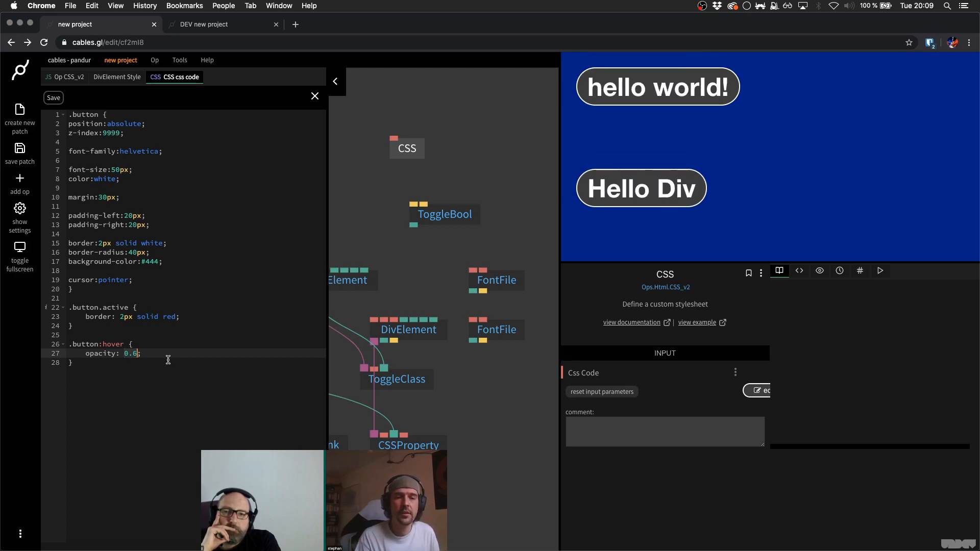
key(BackSpace)
key(BackSpace)
key(BackSpace)
text(var(--)
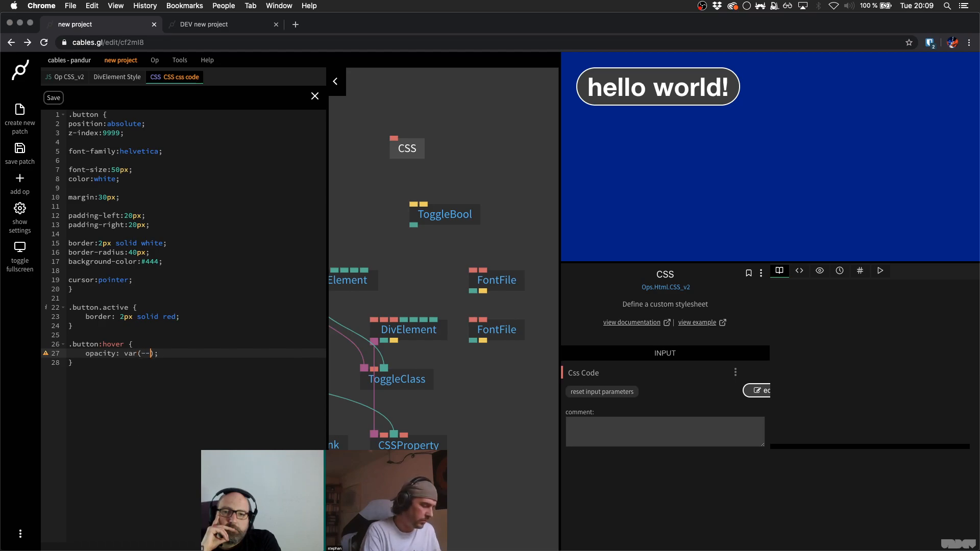
text(myvar))
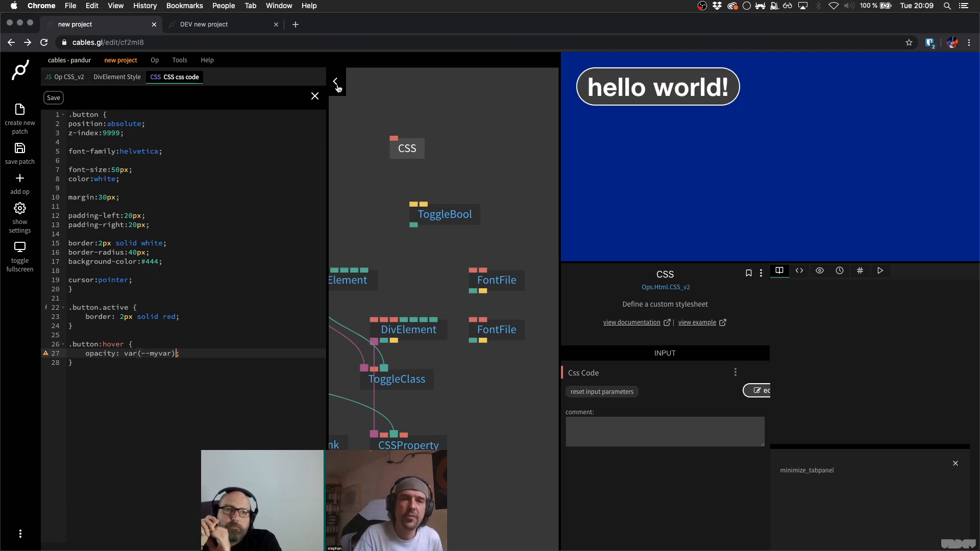
click(335, 83)
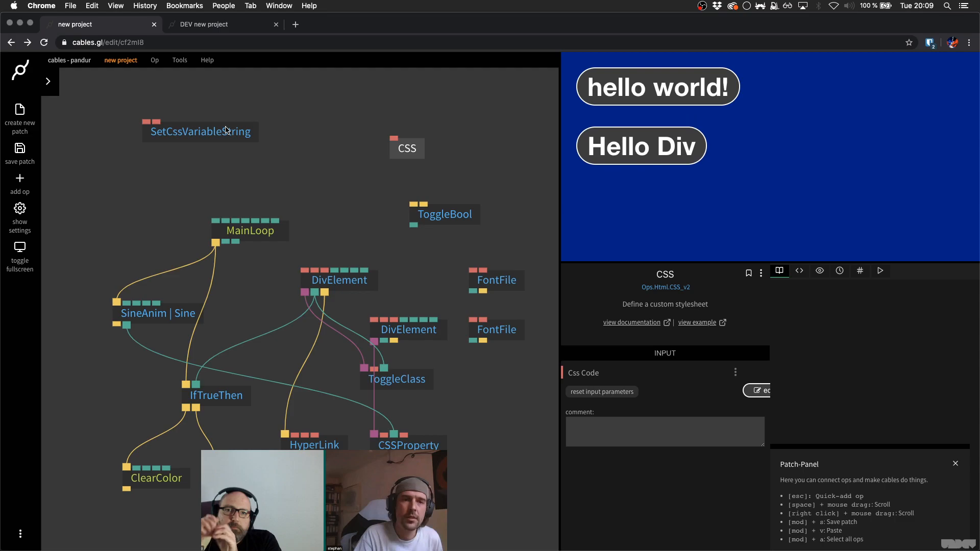
- Move the SetCssVariableString op closer to MainLoop and set its Value to 0.2
click(226, 131)
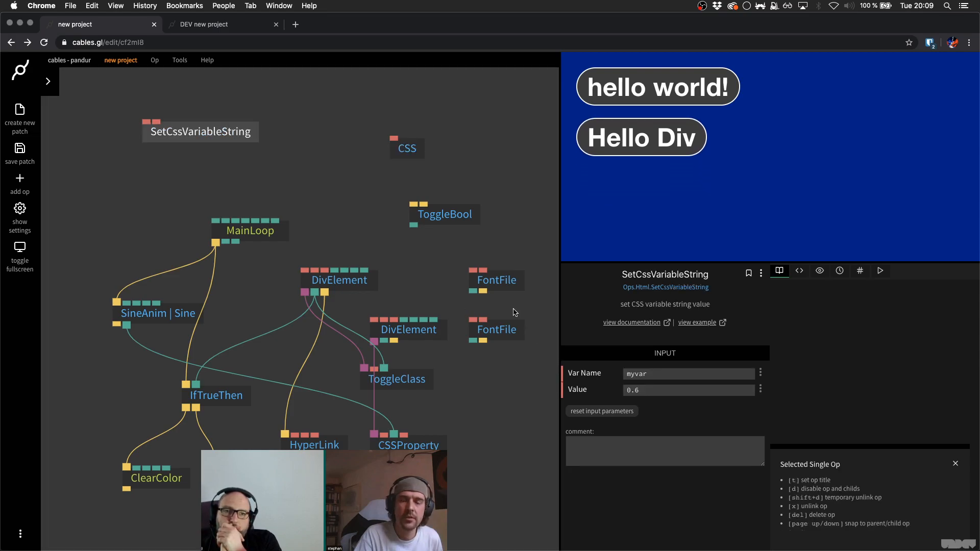
drag(254, 129, 237, 166)
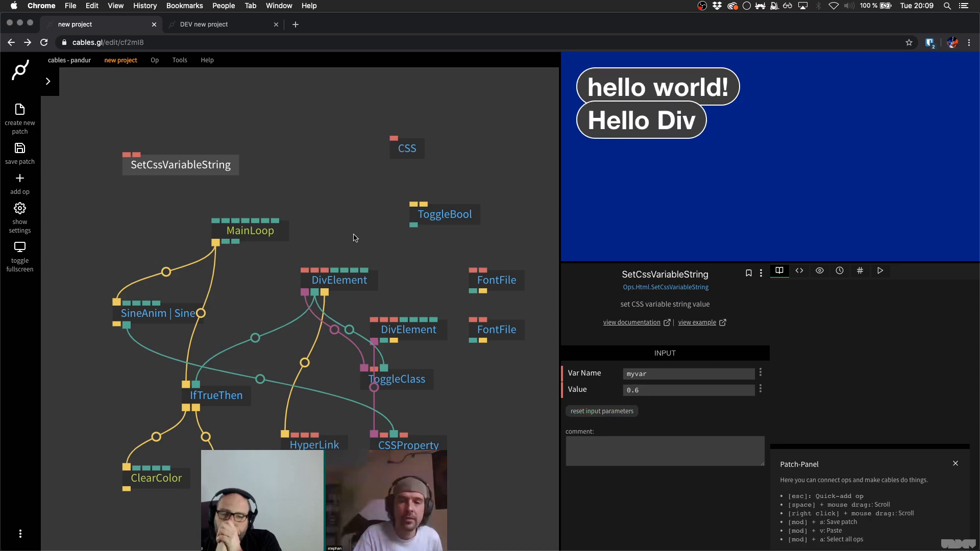
drag(233, 171, 213, 204)
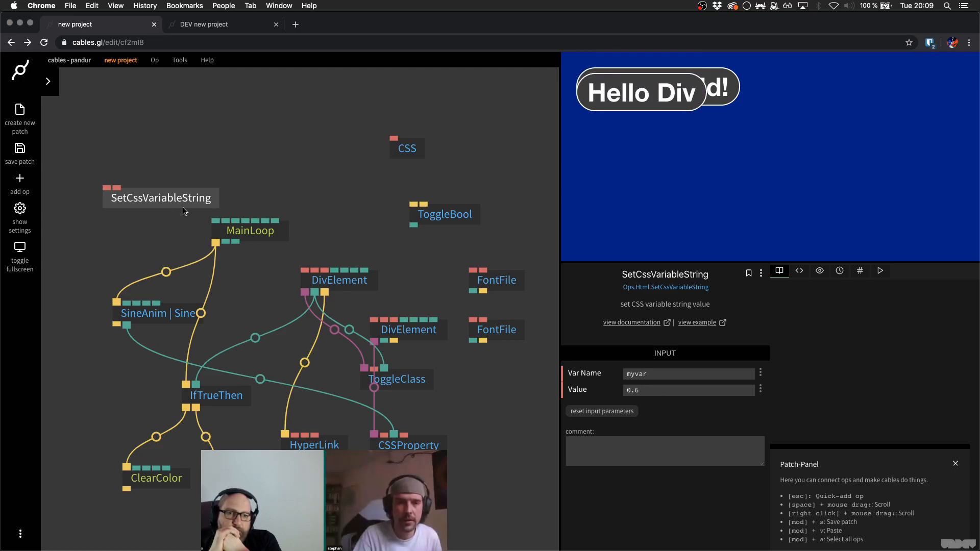
click(660, 395)
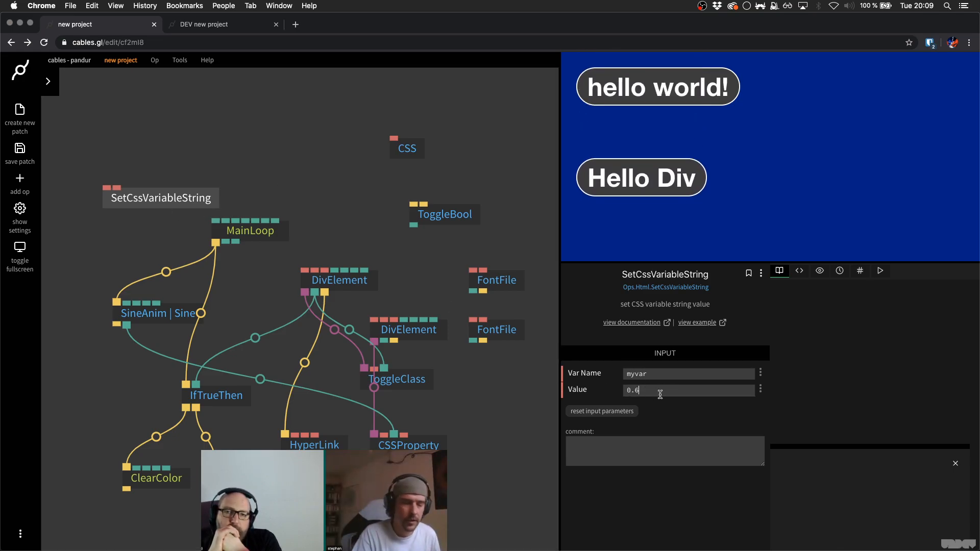
key(BackSpace)
text(2)
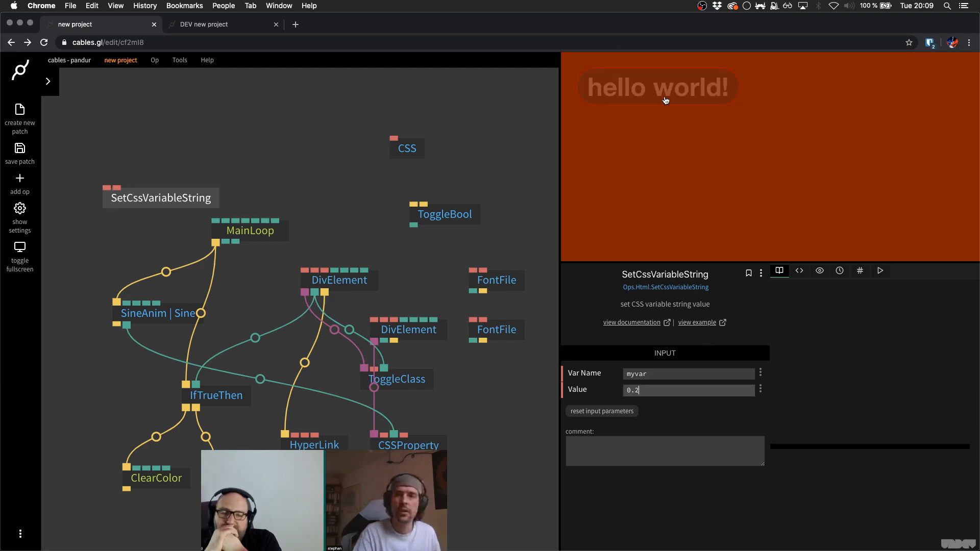
- Set the SetCssVariableString op's Value to 0.8 and move the op into the free space beside and above MainLoop
key(BackSpace)
text(8)
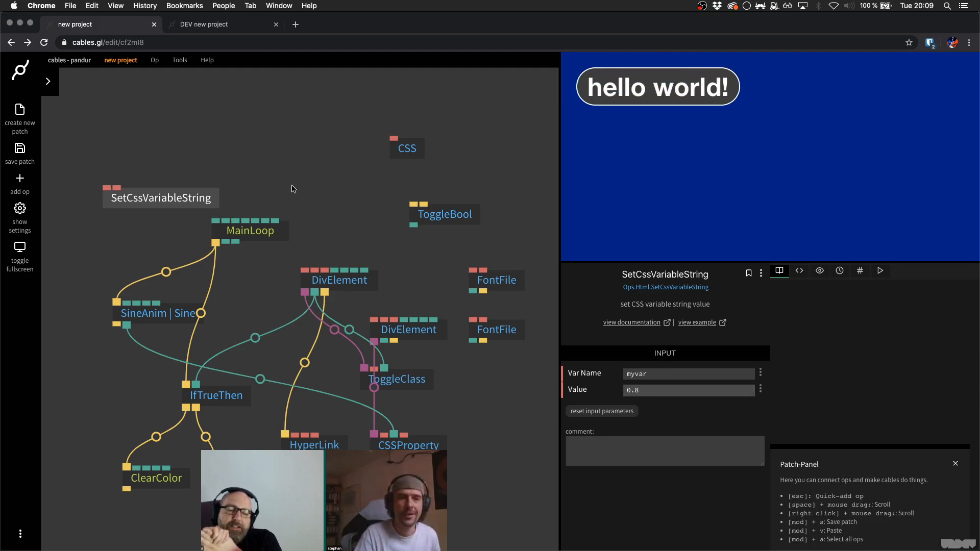
drag(202, 198, 208, 178)
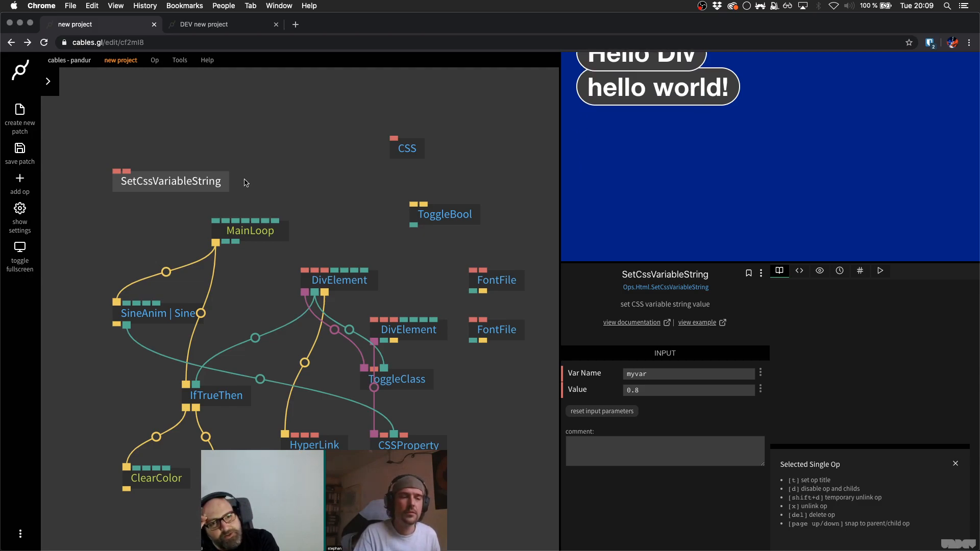
drag(221, 180, 191, 160)
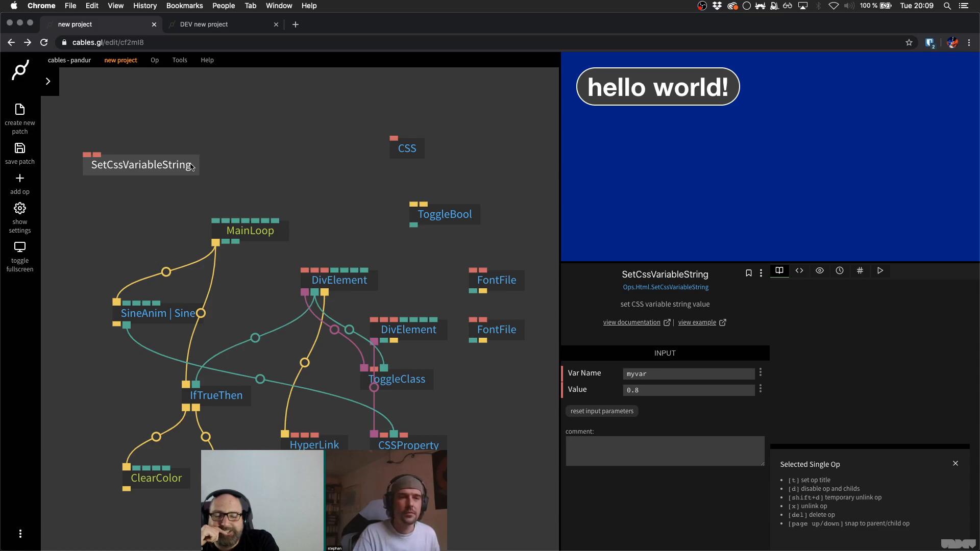
drag(190, 167, 180, 200)
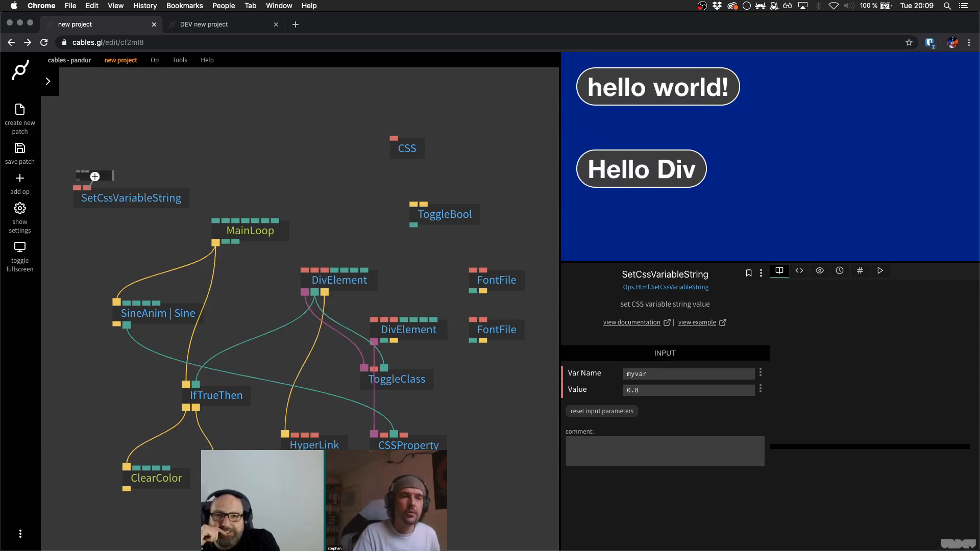
- Add a NumberToString op linked to the Value input of SetCssVariableString
drag(95, 176, 123, 149)
text(numbertos)
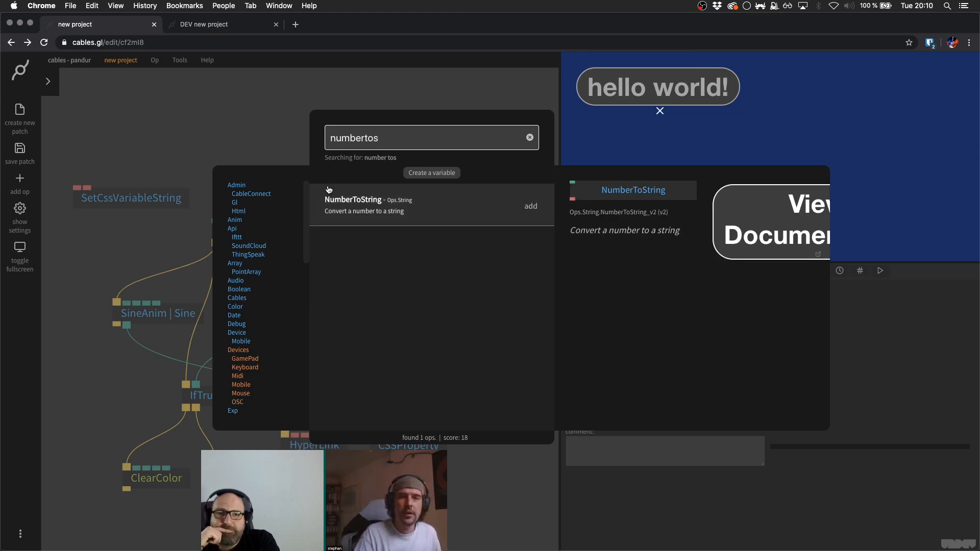
click(530, 205)
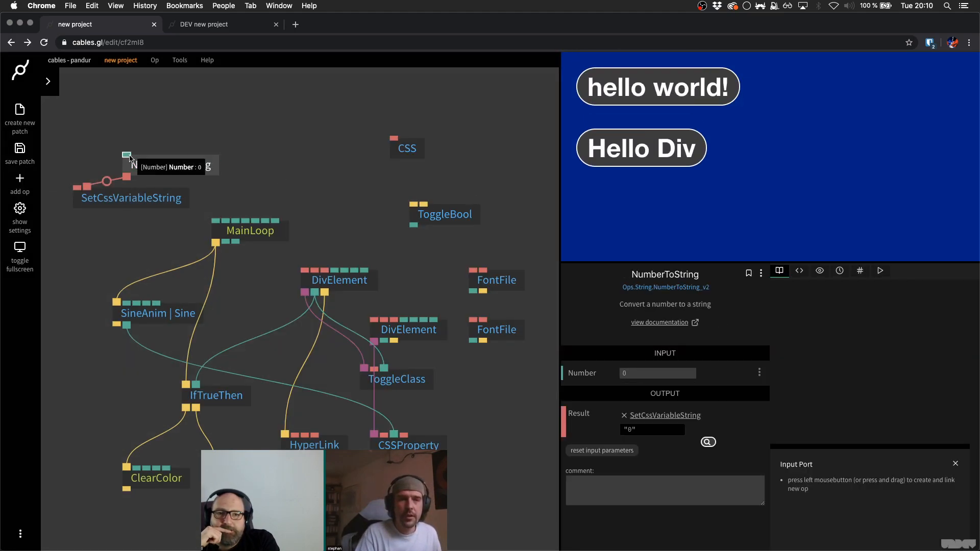
drag(128, 160, 209, 123)
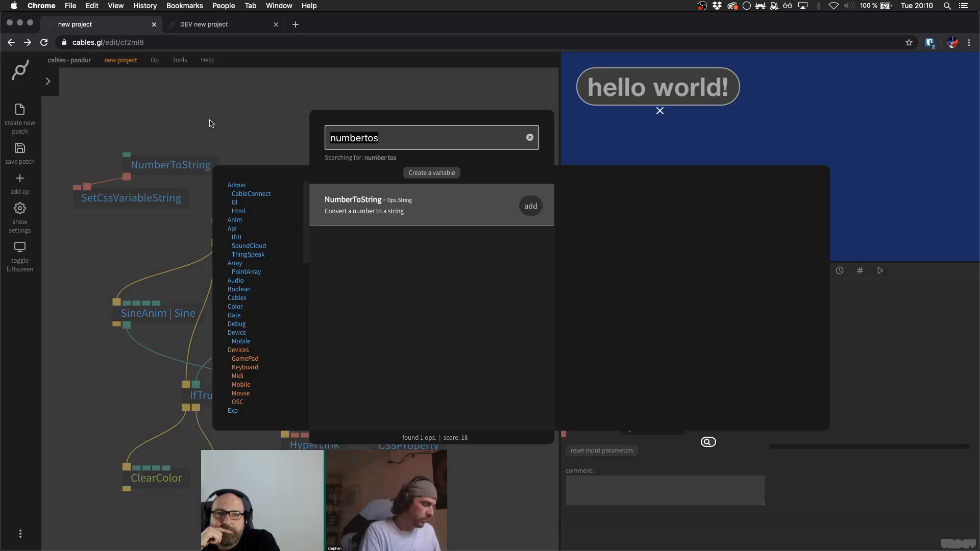
text(nu)
key(BackSpace)
key(BackSpace)
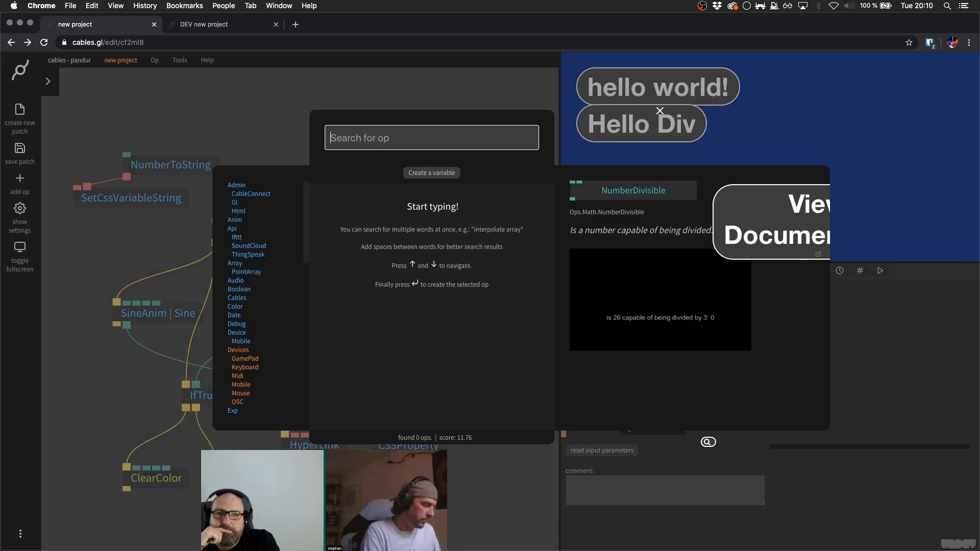
text(map)
key(BackSpace)
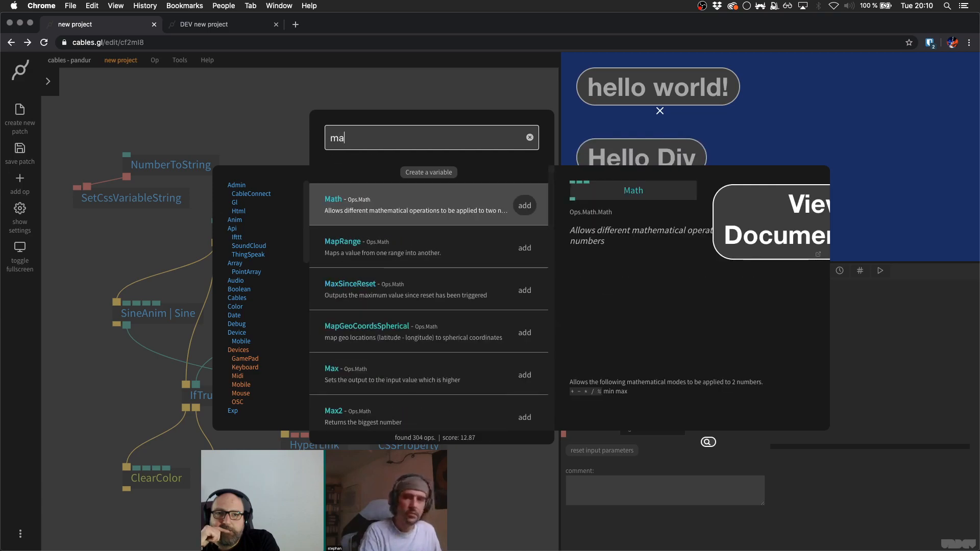
key(Escape)
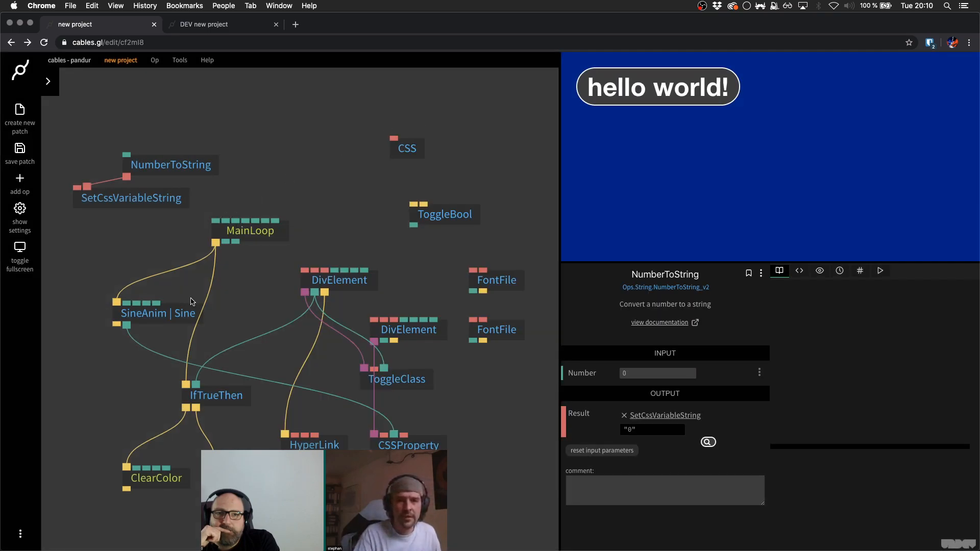
- Set the NumberToString op's Number to 0.1, test the hello world element, and align the op directly above SetCssVariableString's Value input
click(178, 317)
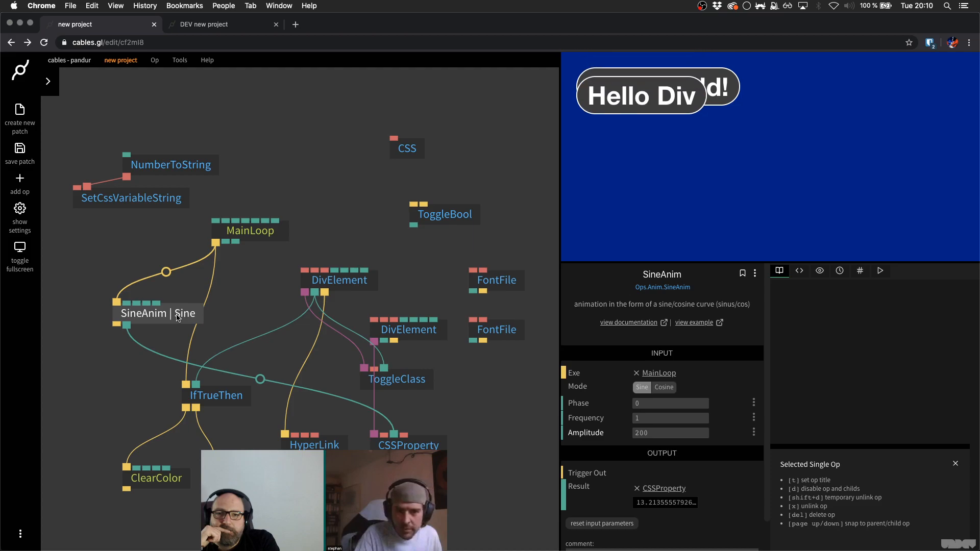
drag(170, 163, 160, 162)
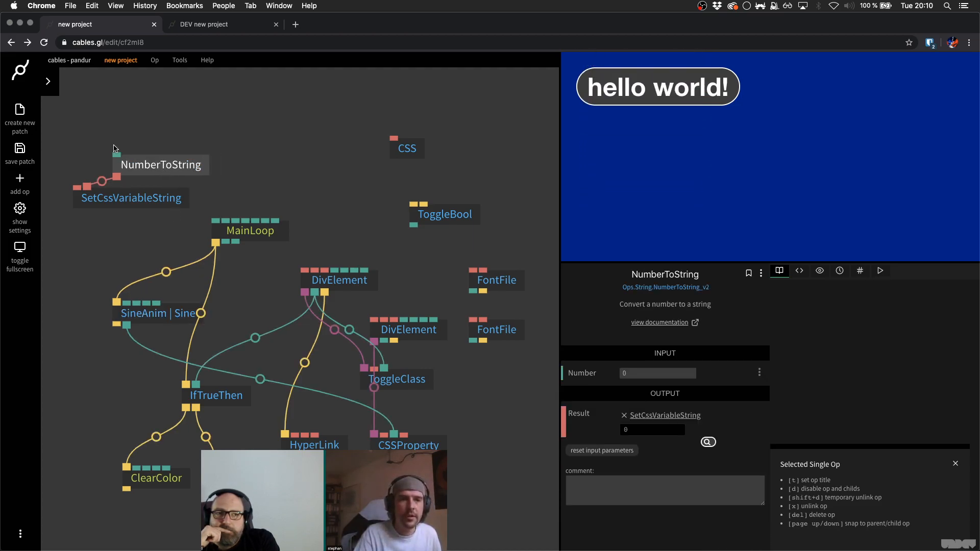
click(633, 373)
text(.)
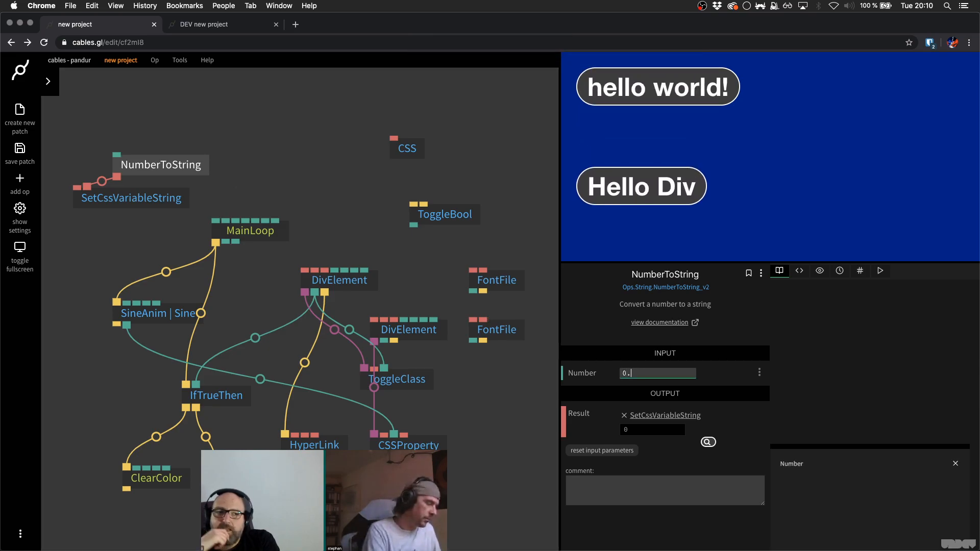
text(1)
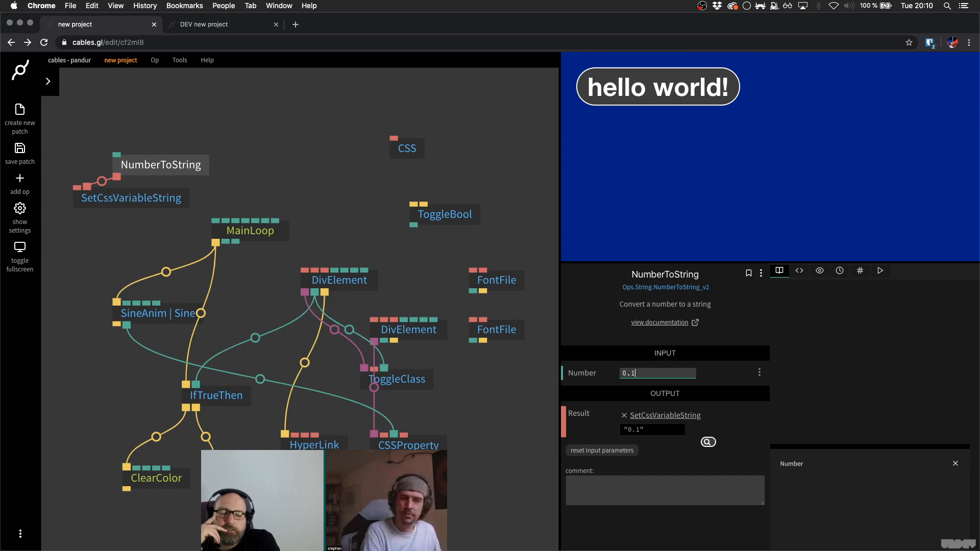
click(646, 97)
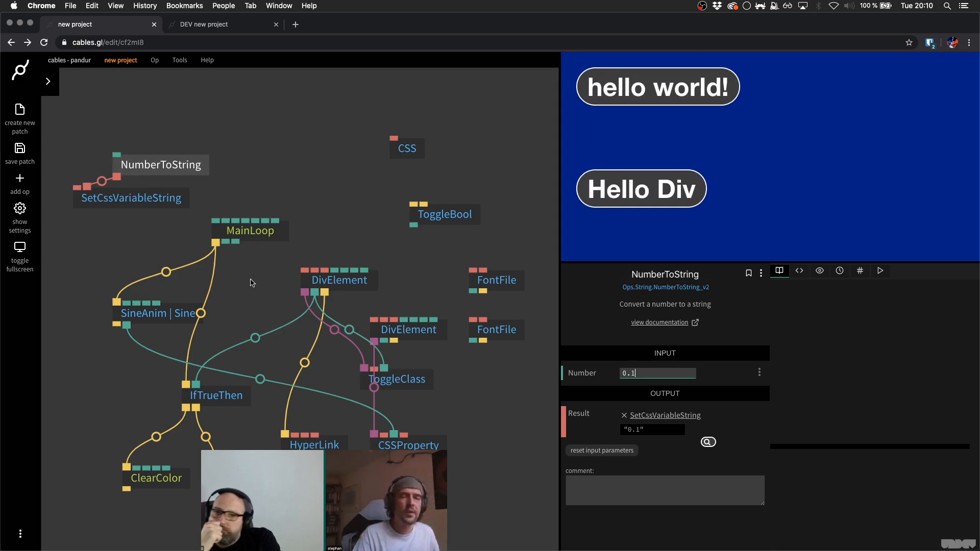
drag(204, 166, 172, 155)
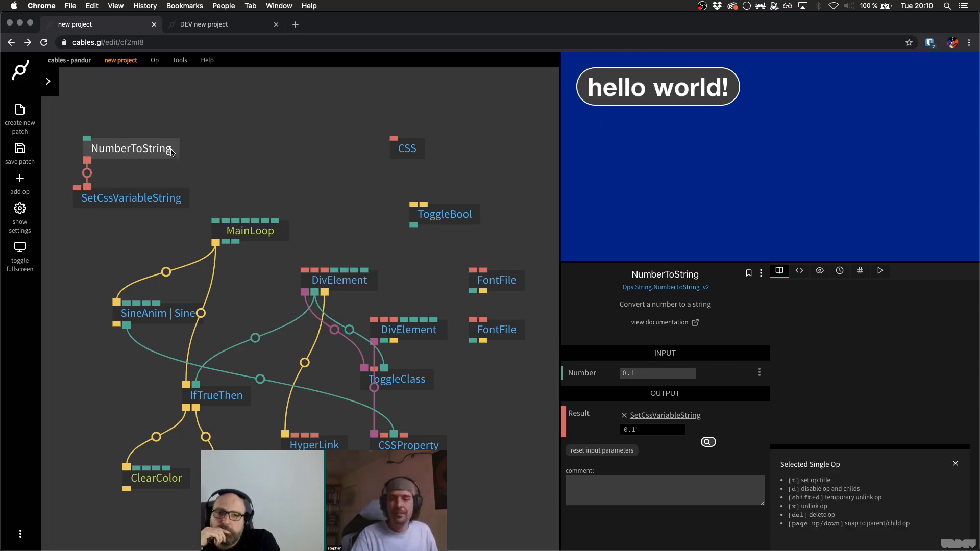
- Look at the example patch for the SetCssVariableString op and close it again
click(166, 206)
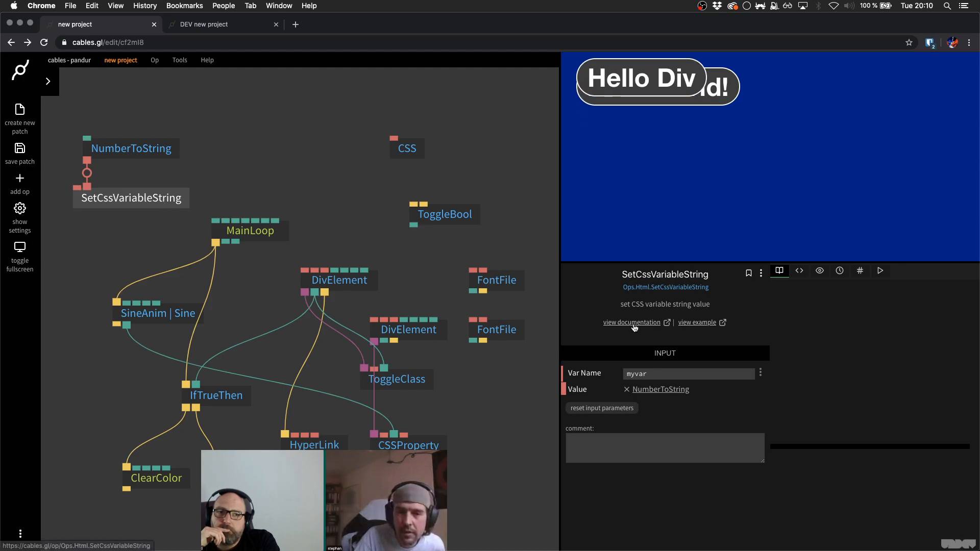
click(707, 323)
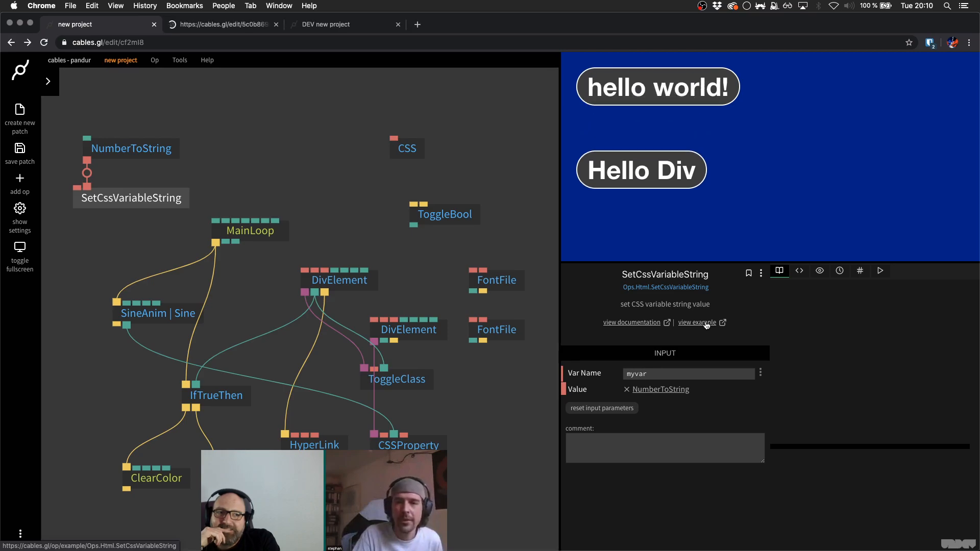
click(233, 26)
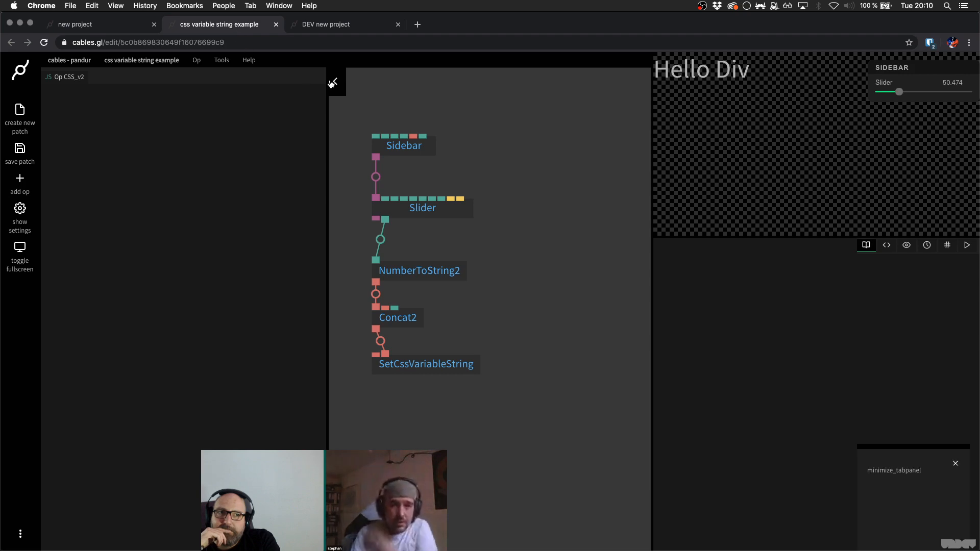
click(276, 25)
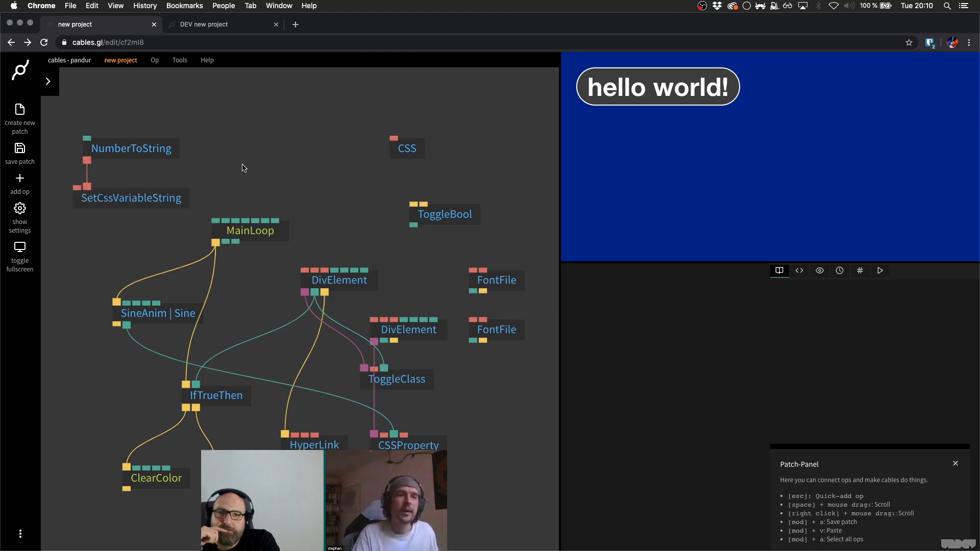
- Add a SetCssVariableColor op and place it in the empty area above MainLoop
key(Escape)
text(s)
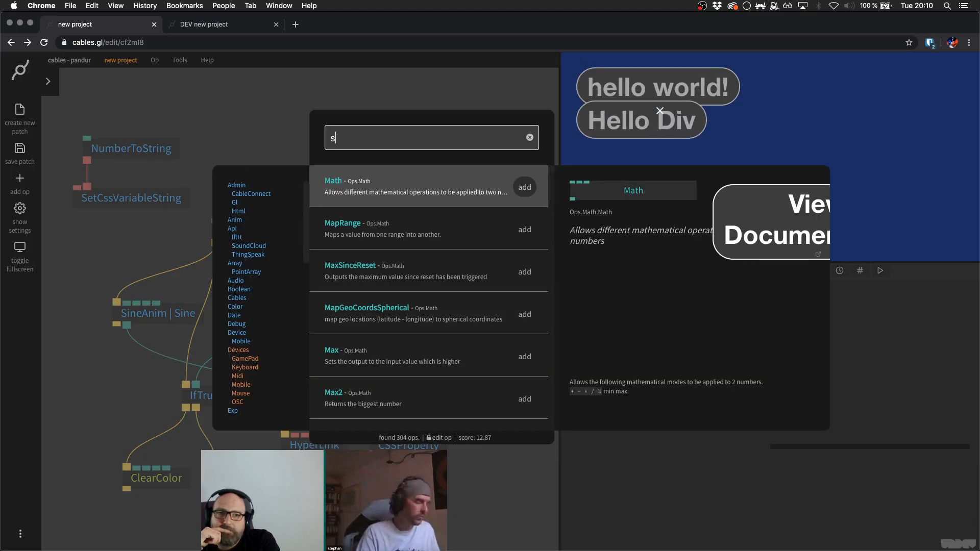
text(etcssva)
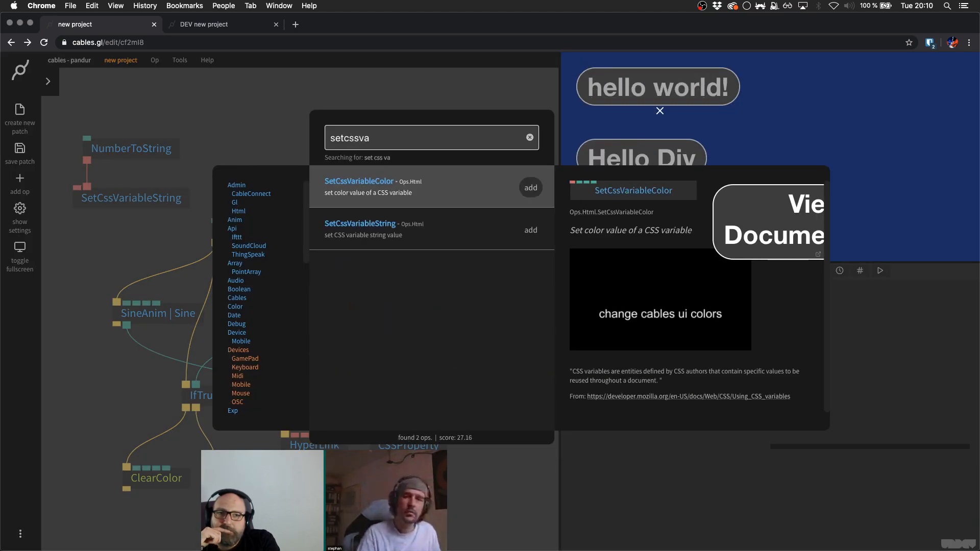
click(530, 189)
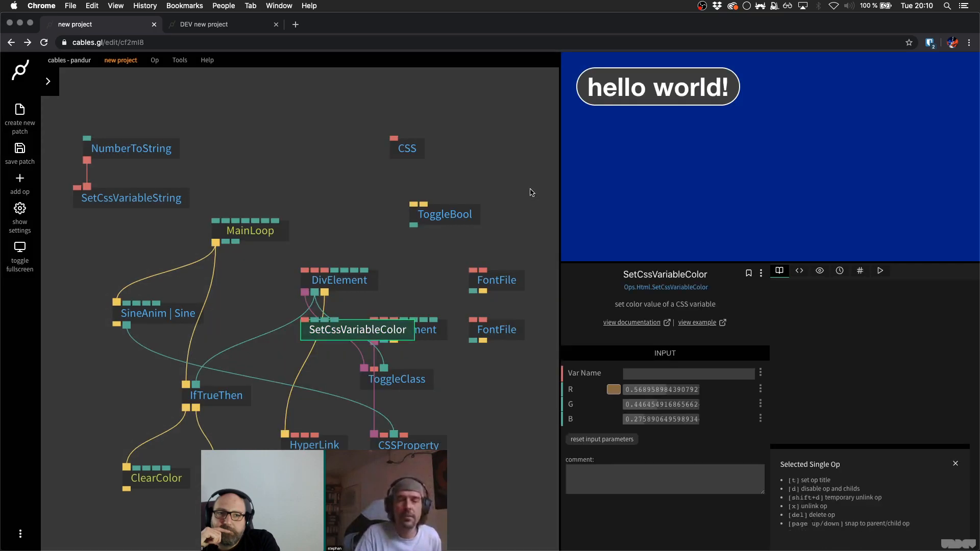
drag(372, 328, 289, 160)
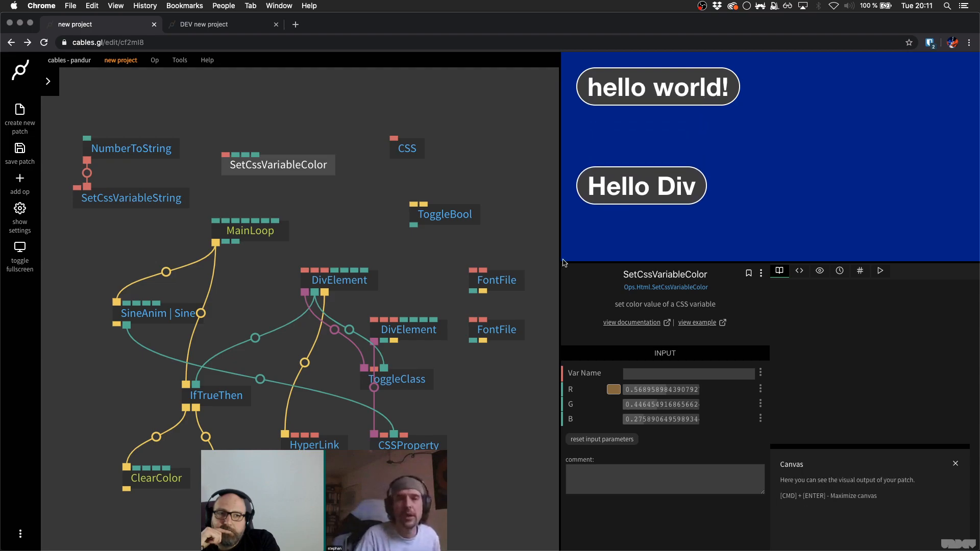
- Open the SetCssVariableColor op's example patch, widen its patch area and close the Op CSS_v2 code editor
click(697, 322)
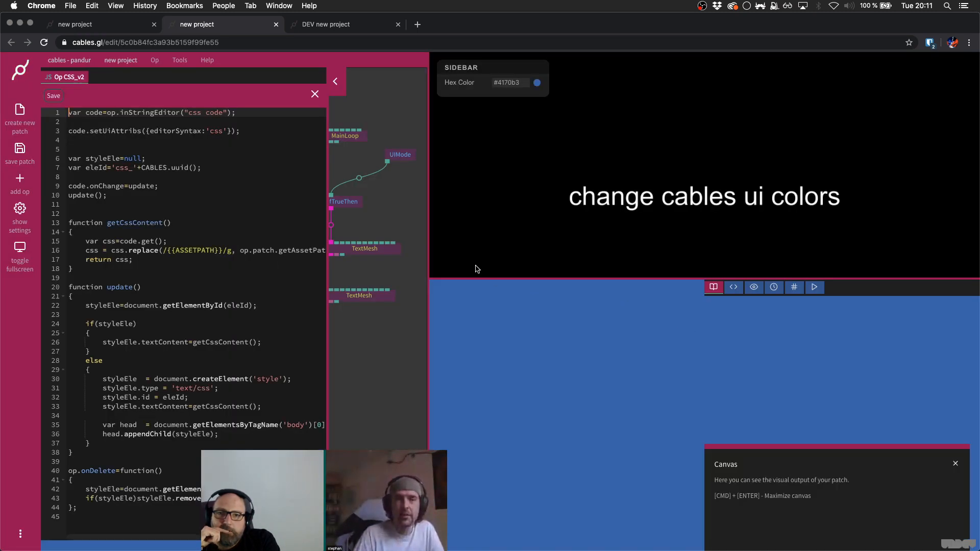
drag(427, 239, 586, 251)
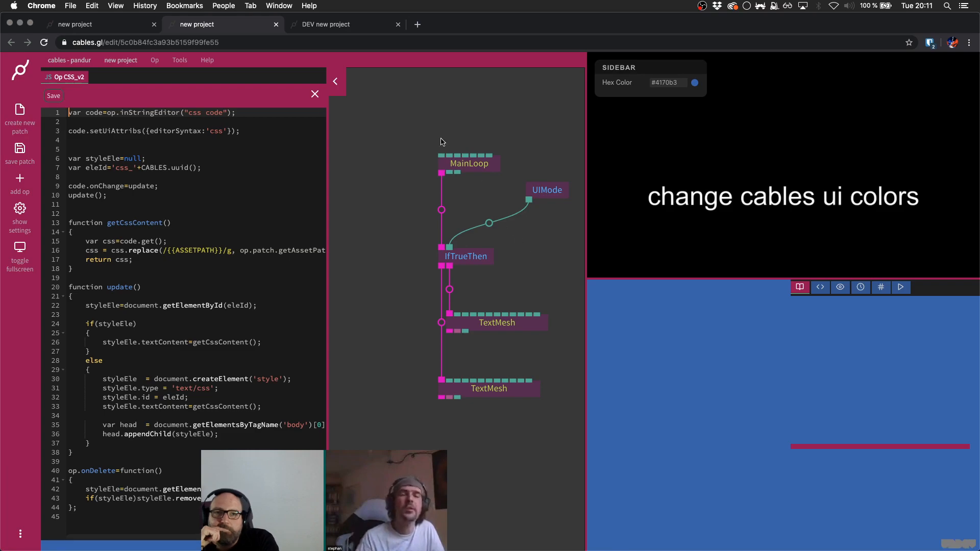
click(315, 95)
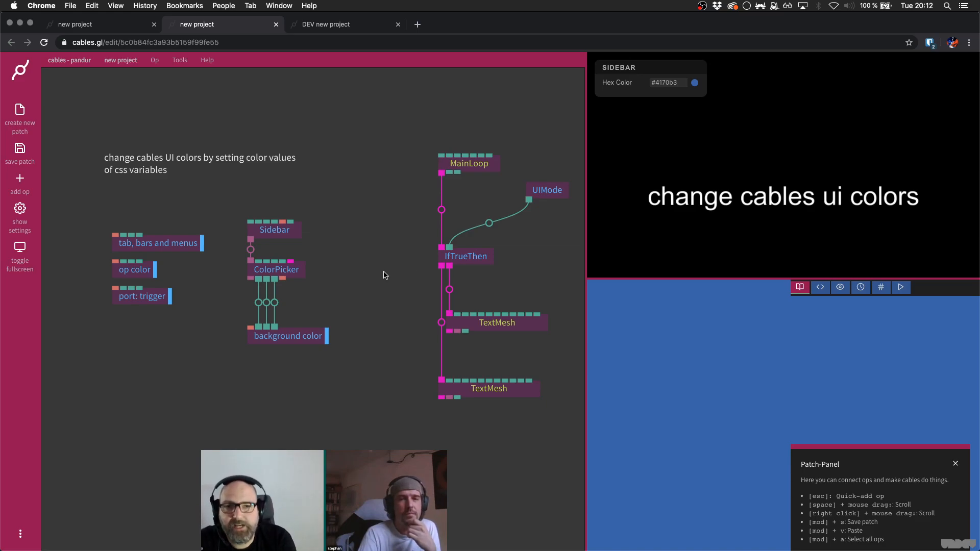
- Change the color of the example's "tab, bars and menus" op to green 307A32
click(283, 276)
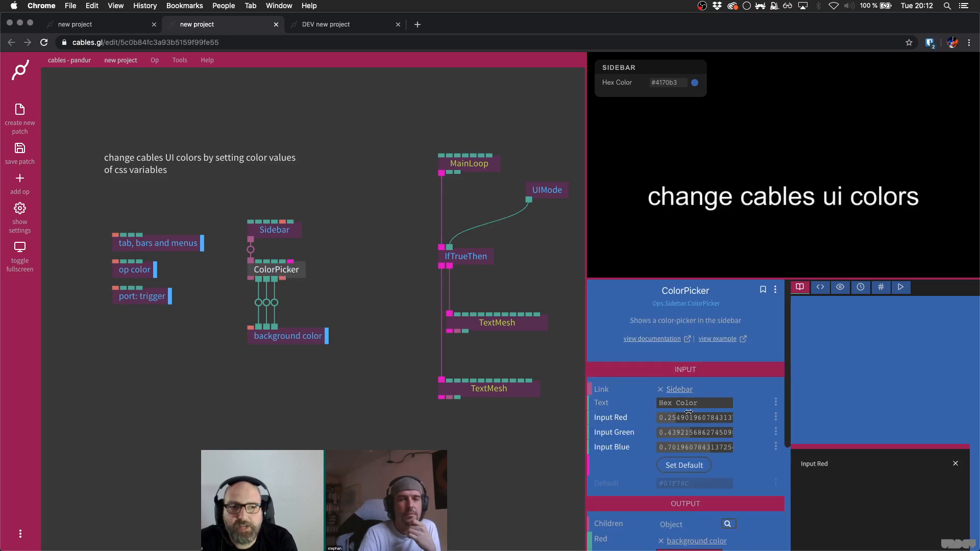
click(179, 248)
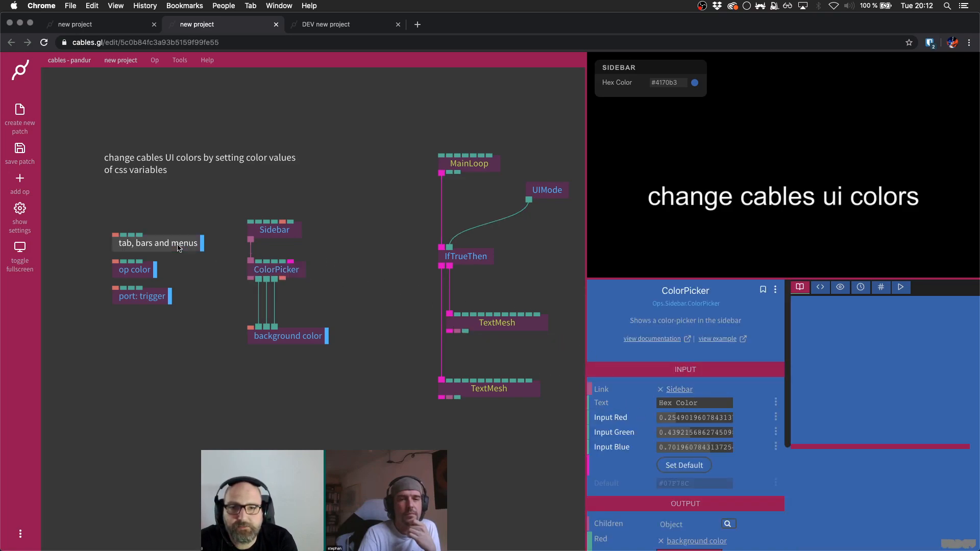
click(636, 405)
drag(664, 394, 683, 374)
click(690, 419)
drag(643, 400, 665, 396)
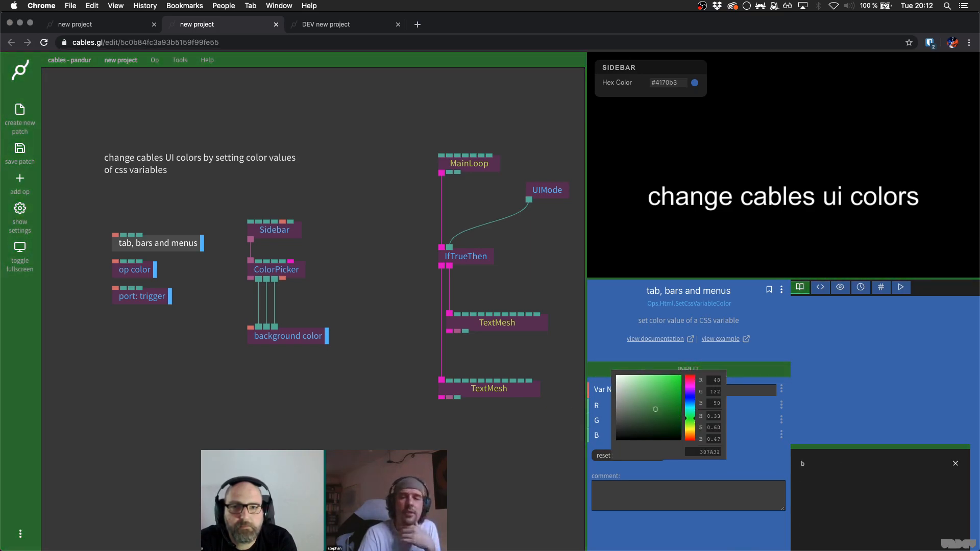
- Set the example's "op color" op to red FF0000, then close the example patch
click(124, 276)
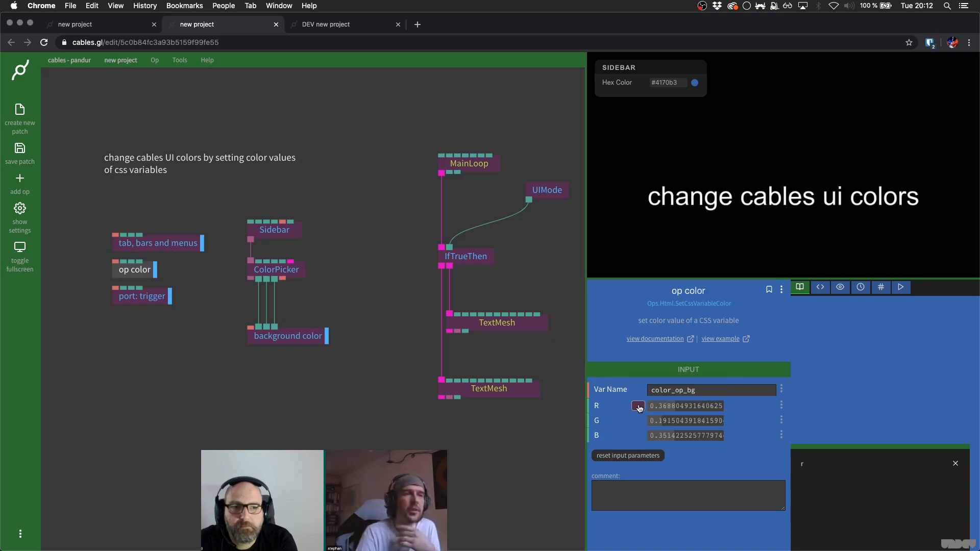
click(638, 405)
mouse_move(689, 387)
mouse_down()
mouse_move(689, 437)
mouse_move(671, 400)
mouse_move(713, 365)
mouse_move(694, 386)
mouse_move(694, 376)
mouse_up()
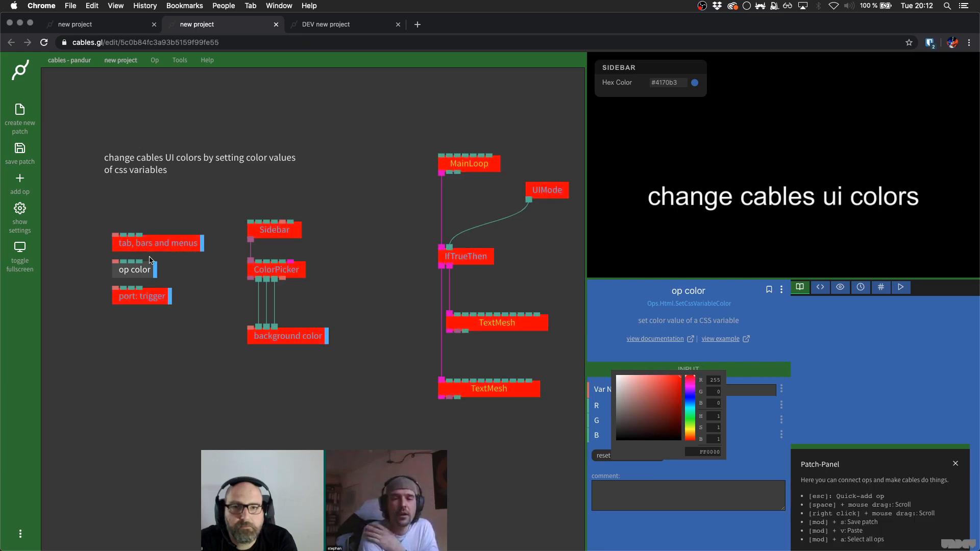
click(146, 202)
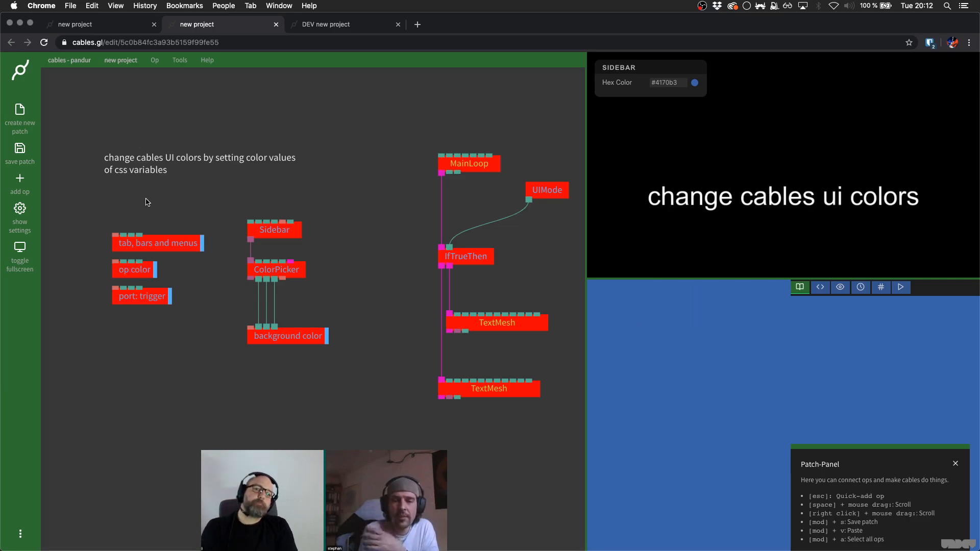
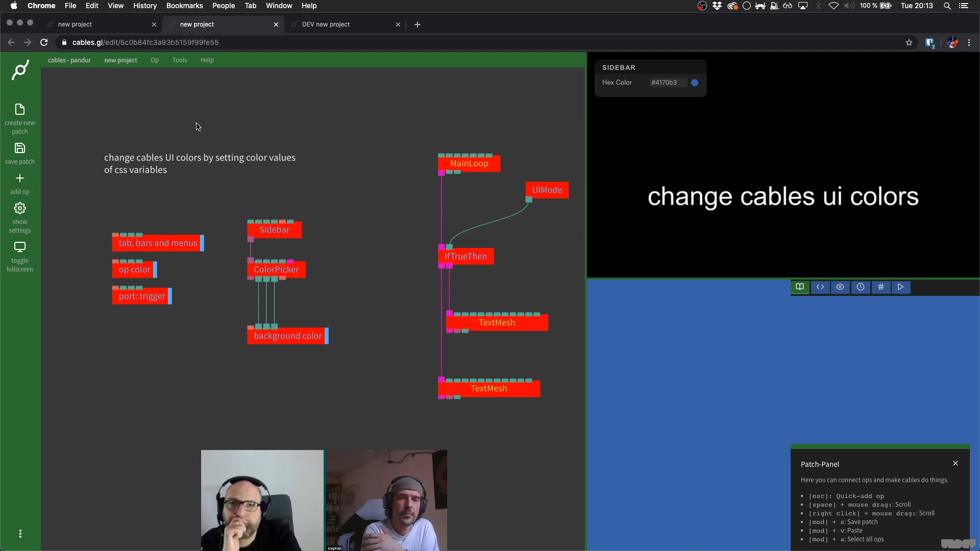
middle_click(217, 27)
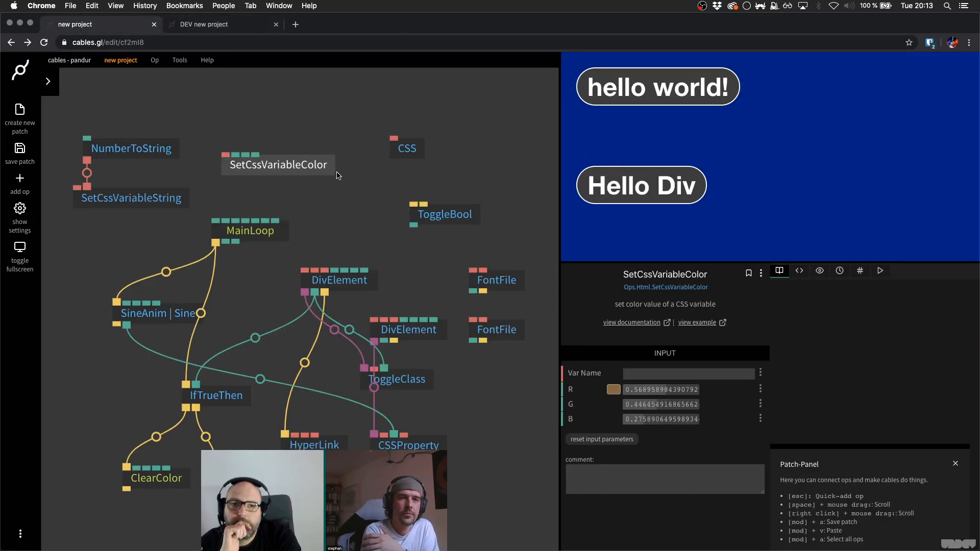
- Rearrange ToggleClass and HyperLink beneath the first DivElement, move the second DivElement and CSSProperty down and away, and save the patch
click(340, 189)
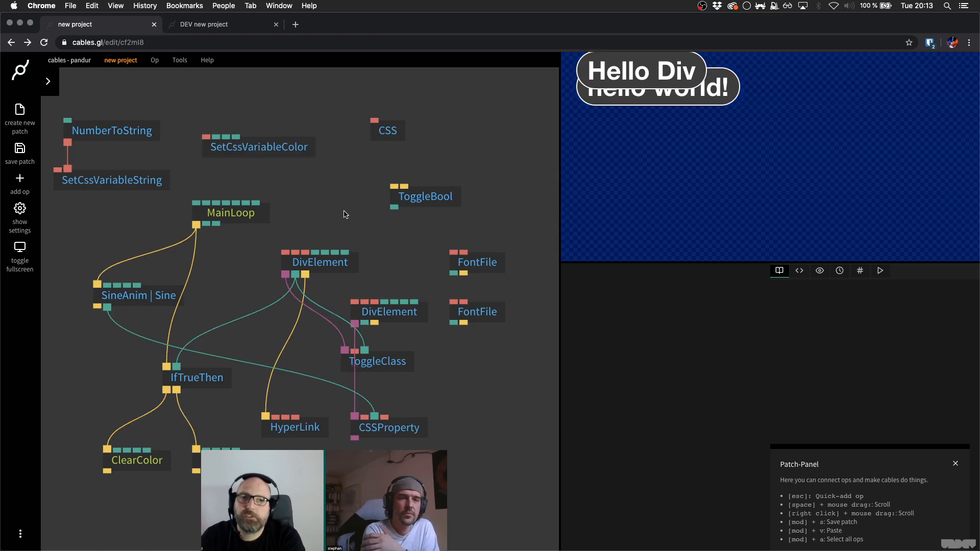
key(super+s)
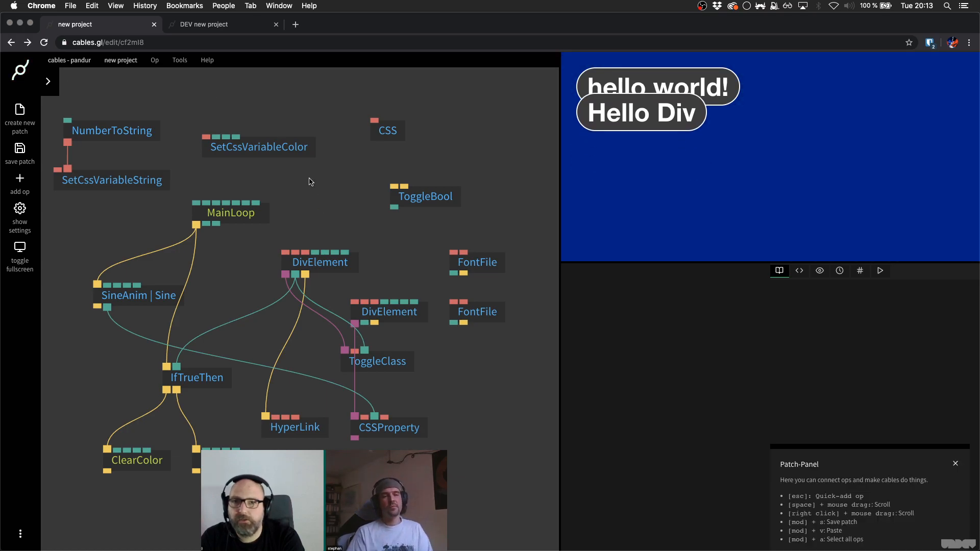
drag(384, 356, 302, 339)
drag(304, 429, 333, 426)
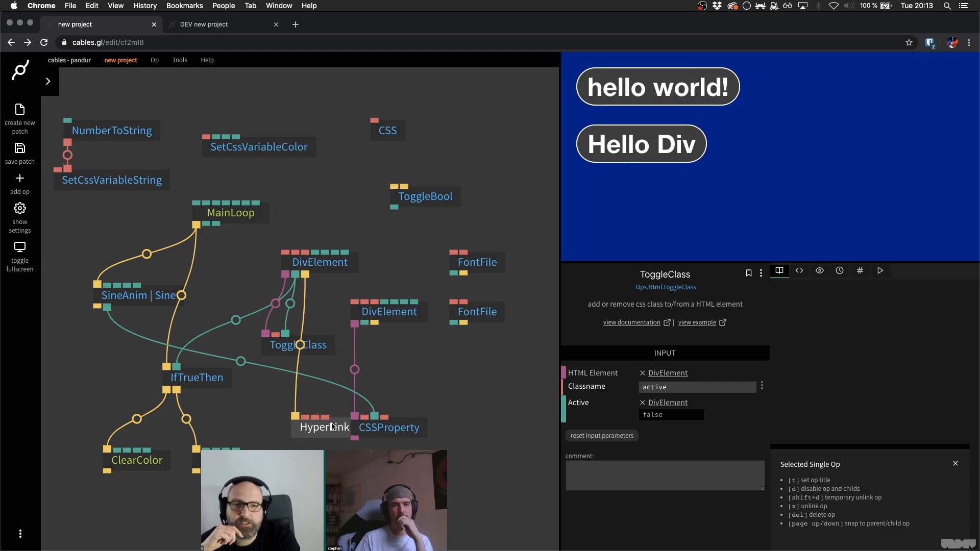
drag(389, 285, 441, 444)
drag(394, 315, 443, 381)
click(375, 345)
key(super+s)
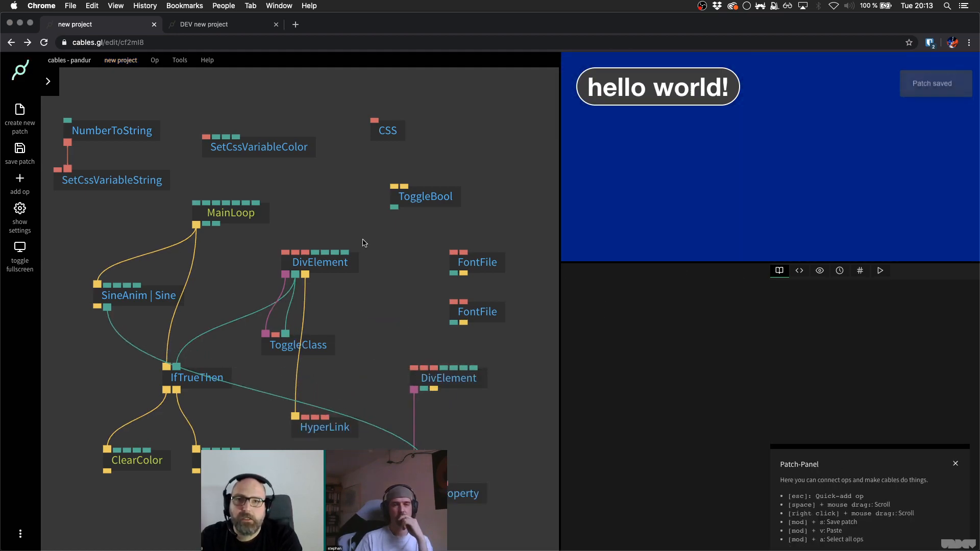
- Create a new empty patch named html2
key(super+shift+s)
text(html2)
key(Return)
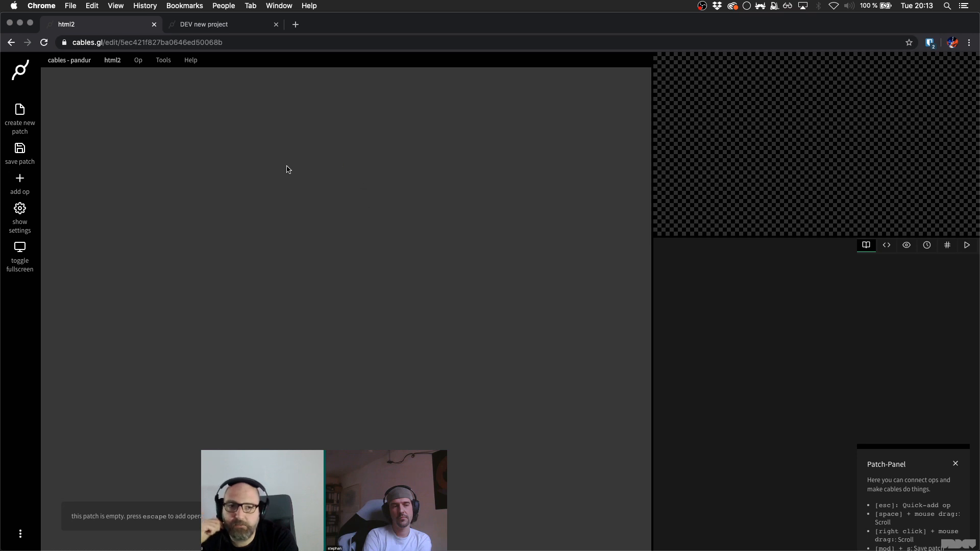
- Add a DivElement op to the empty patch and place it in the upper middle of the patch area
key(Escape)
text(dime)
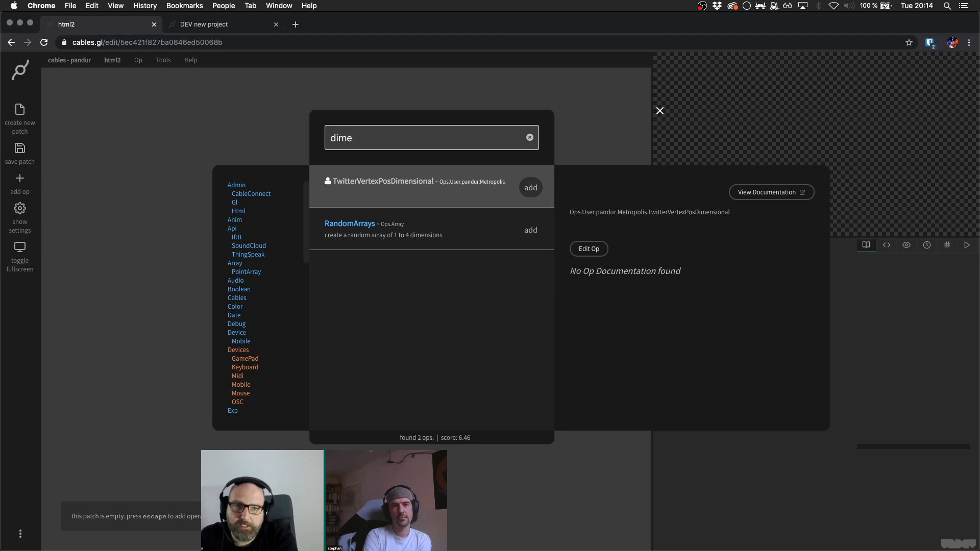
key(BackSpace)
key(BackSpace)
key(BackSpace)
text(ivide)
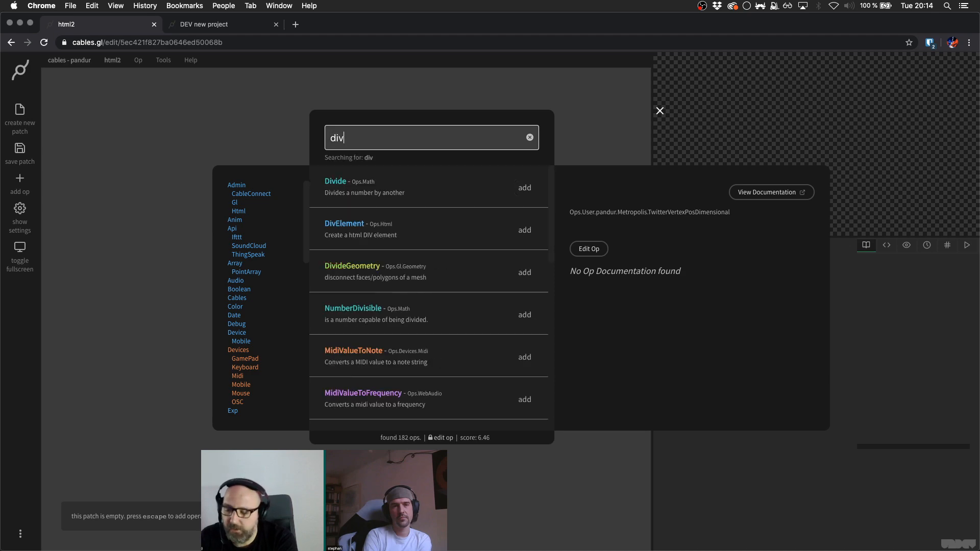
key(Return)
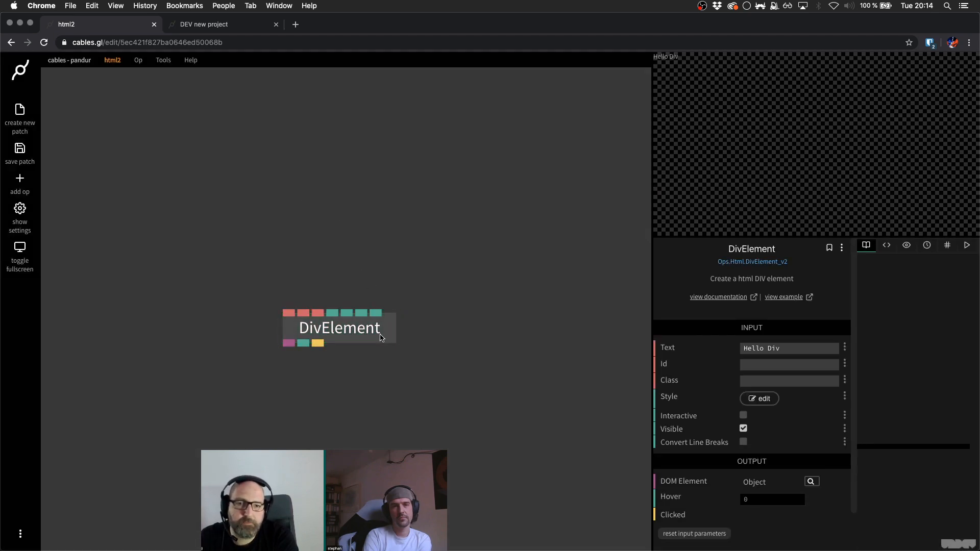
drag(383, 339, 376, 234)
click(362, 244)
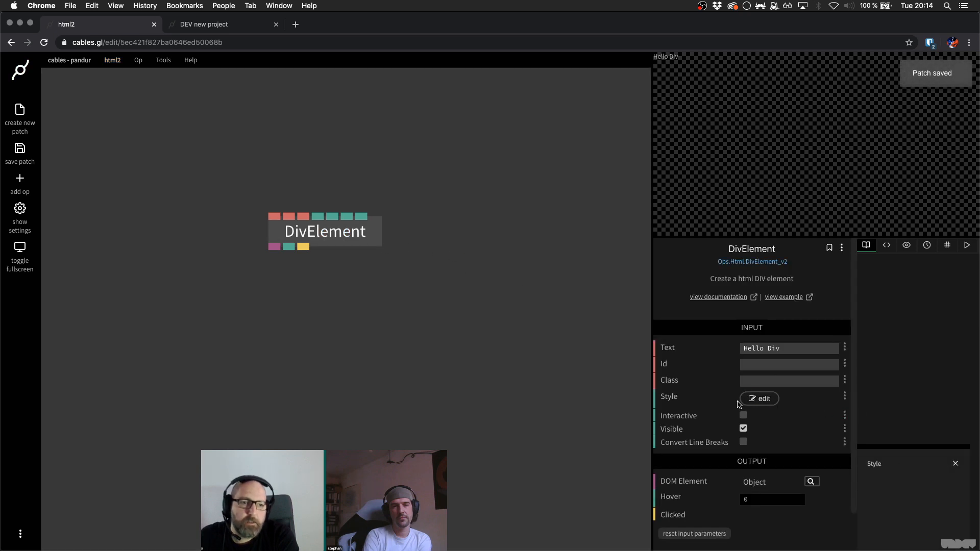
- Add font-size:120px; on a new line in the DivElement's style code and save it
click(759, 398)
key(Return)
key(Return)
text(fo)
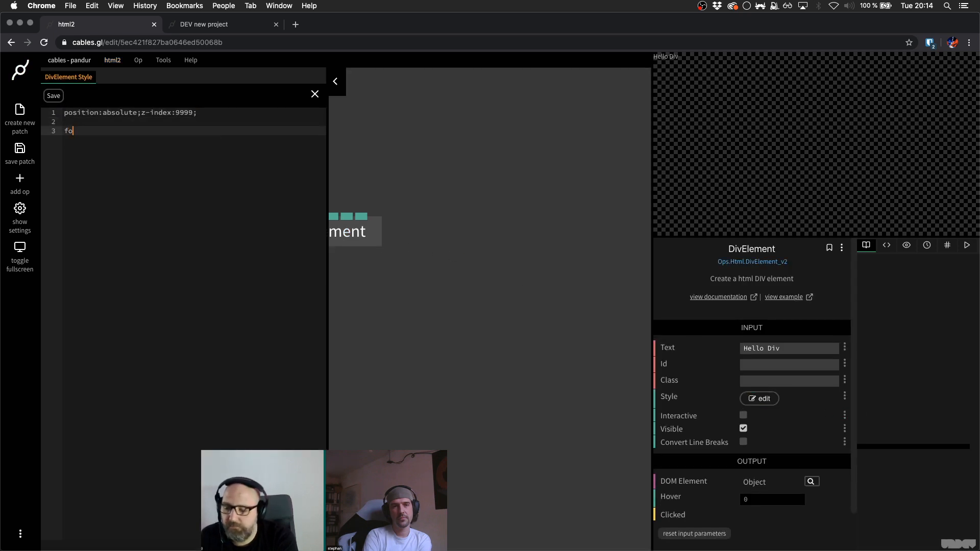
text(nt-size:100px;)
key(super+s)
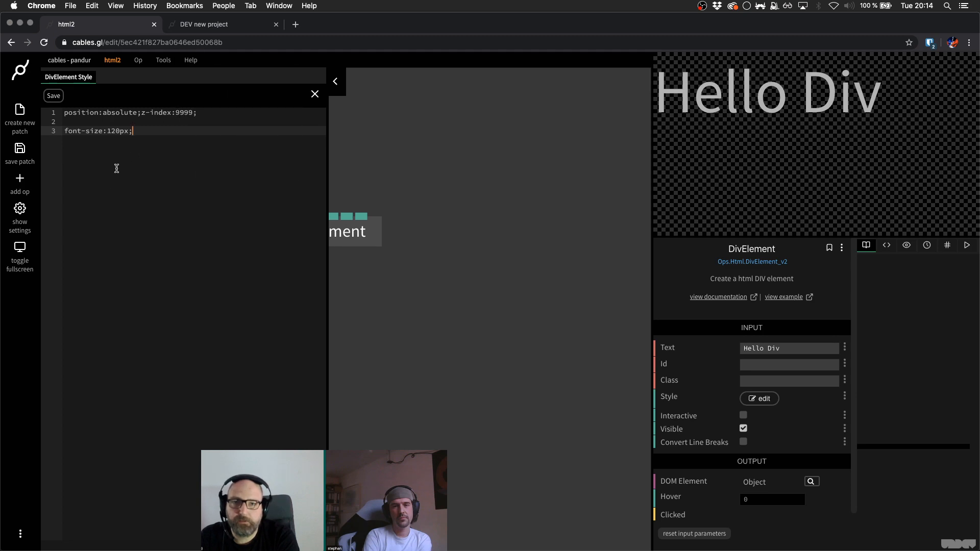
- Add background-color:#aaa; to the DivElement's style and save it
key(Return)
text(backgrounc-r)
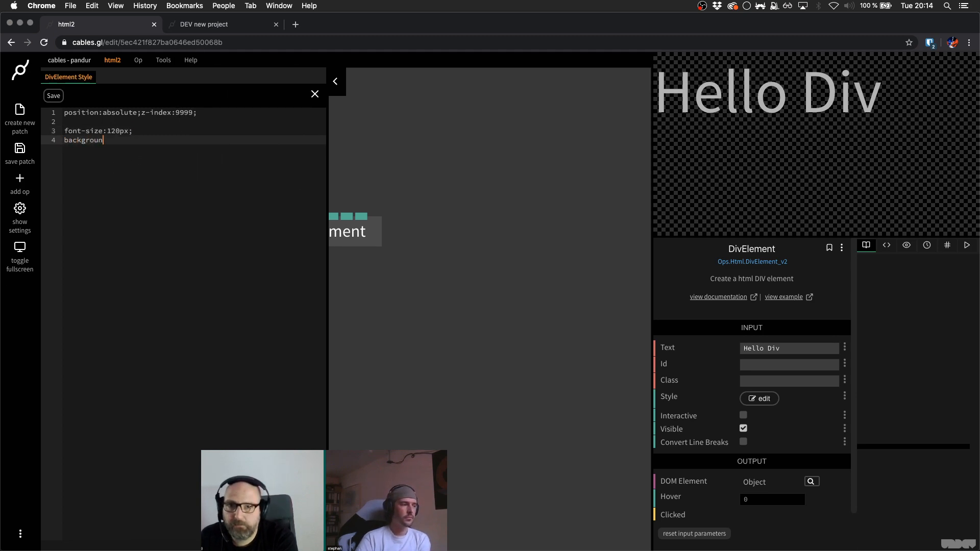
key(BackSpace)
text(-color:$)
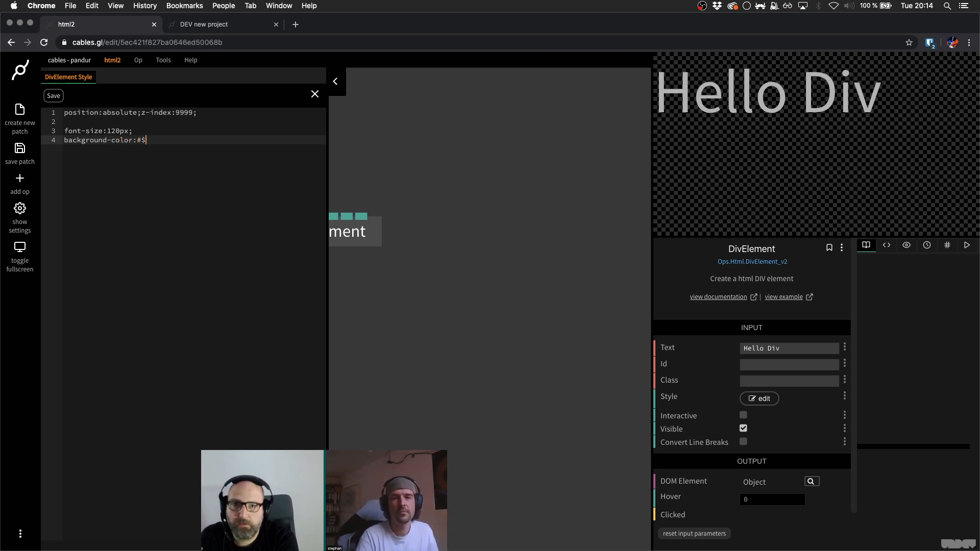
key(BackSpace)
text(#aaa;)
key(super+s)
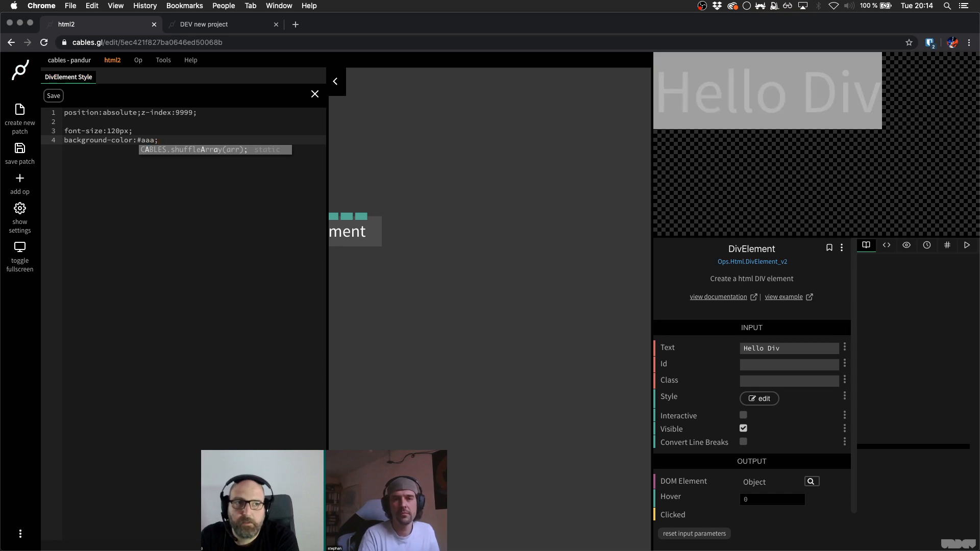
- Add color:white; below the background color in the DivElement's style and save it
key(Return)
key(BackSpace)
key(BackSpace)
key(BackSpace)
key(BackSpace)
key(BackSpace)
key(BackSpace)
key(BackSpace)
key(BackSpace)
key(BackSpace)
key(BackSpace)
key(BackSpace)
key(BackSpace)
key(BackSpace)
key(BackSpace)
key(BackSpace)
key(BackSpace)
key(BackSpace)
key(BackSpace)
key(BackSpace)
key(BackSpace)
key(Return)
text(c)
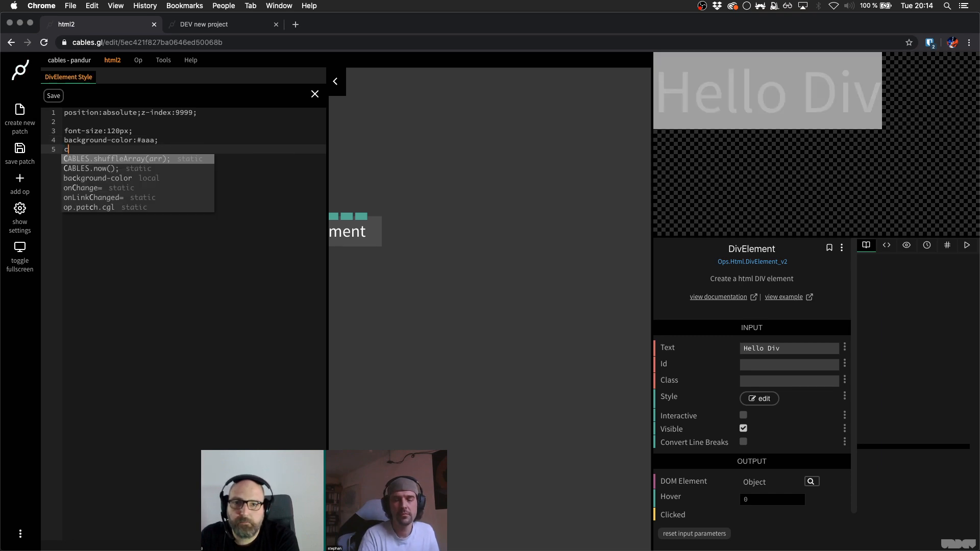
text(olorLwhite)
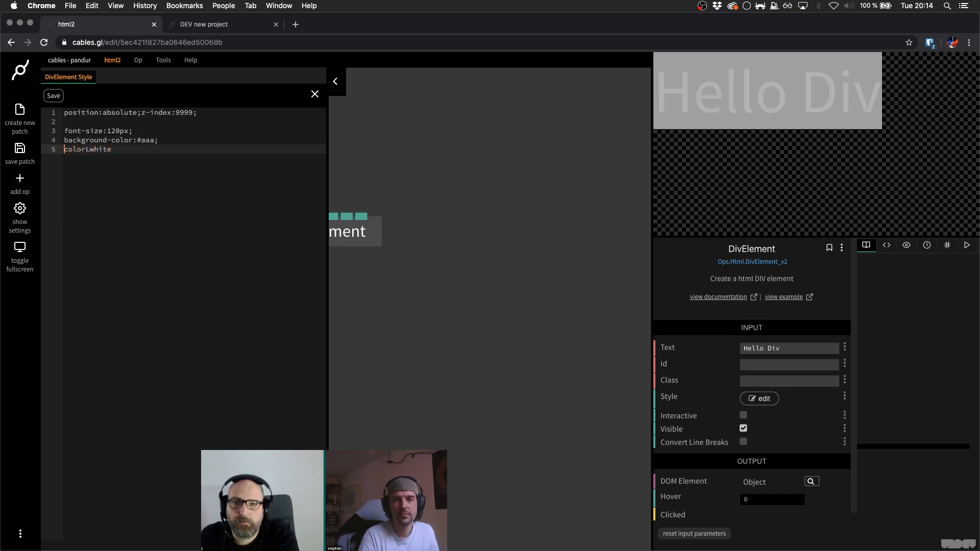
key(Delete)
text(:)
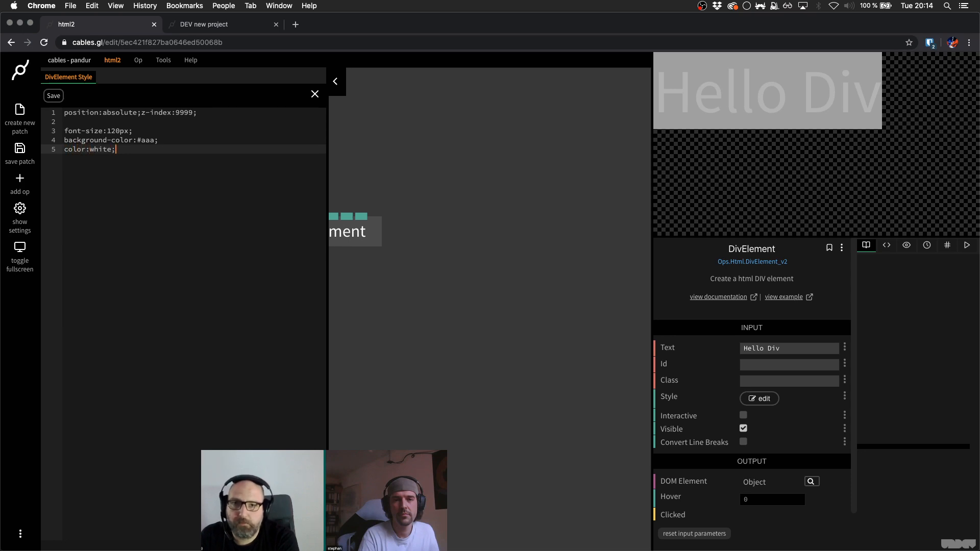
key(super+s)
- Collapse the style code editor so the patch area is fully available, leaving the DivElement deselected
drag(358, 191, 393, 227)
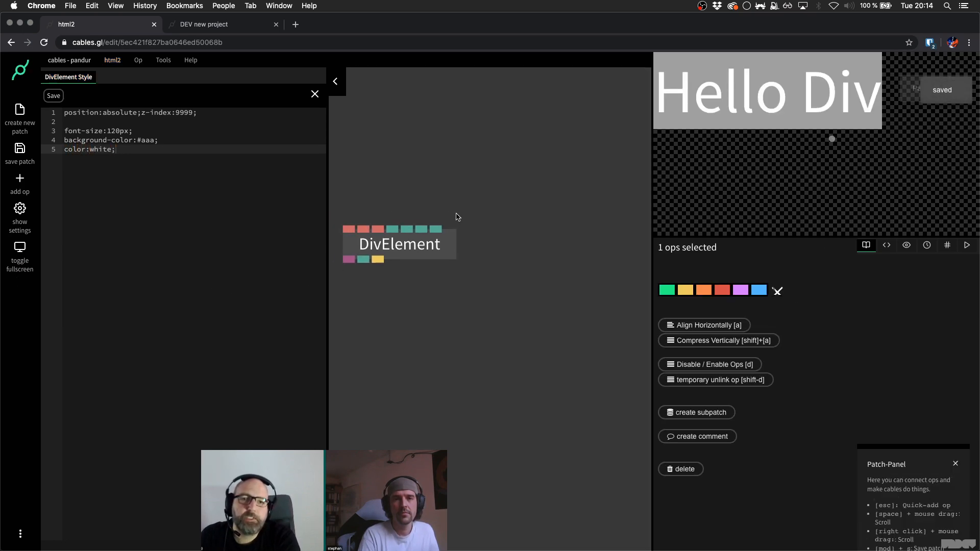
drag(465, 217, 518, 199)
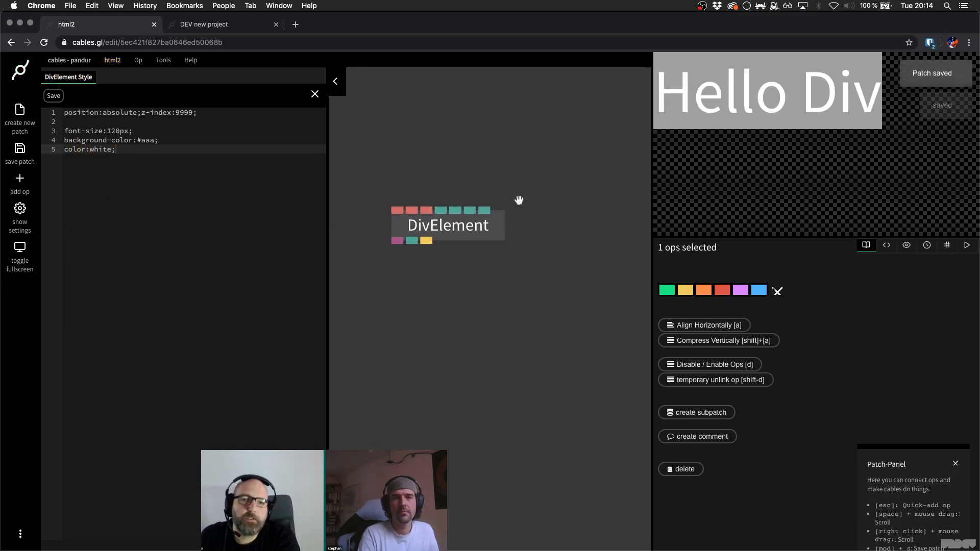
click(335, 81)
click(350, 267)
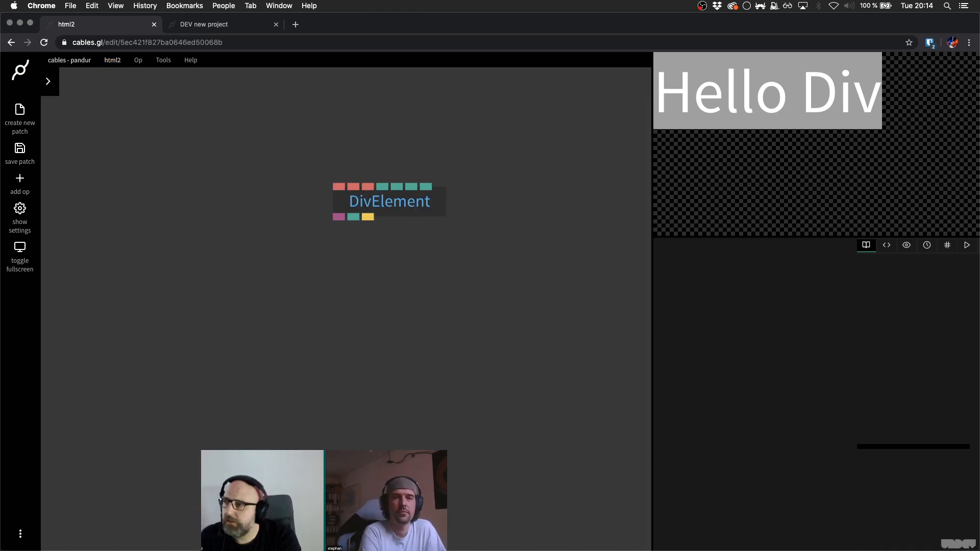
- Add a BackgroundImage op below the DivElement, line the DivElement up directly above it, and save the patch
key(super+Tab)
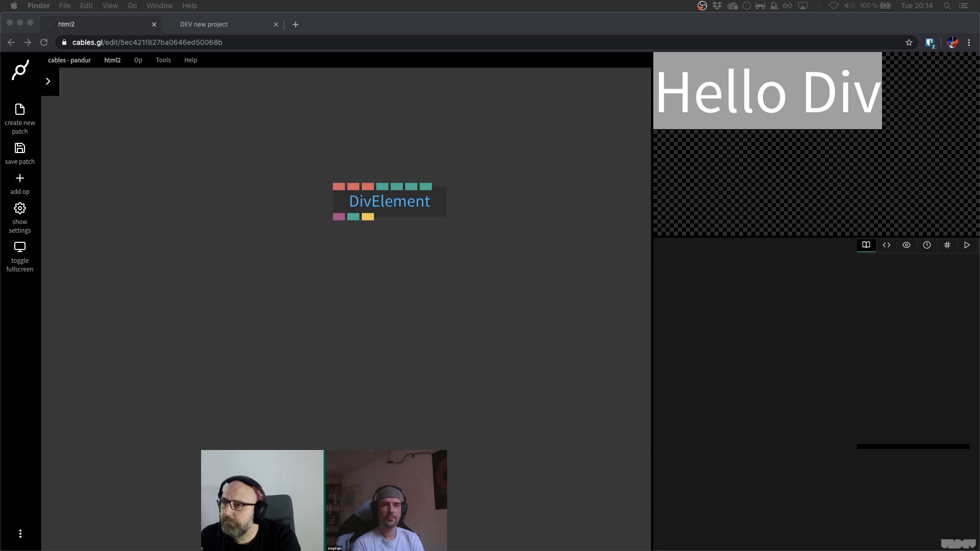
click(439, 328)
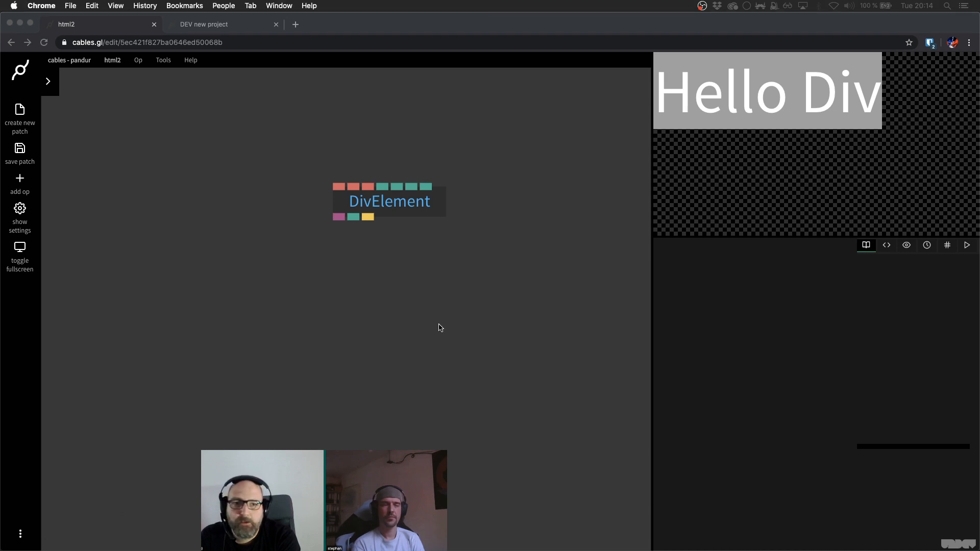
double_click(379, 336)
text(bac,kg)
key(super+a)
text(background)
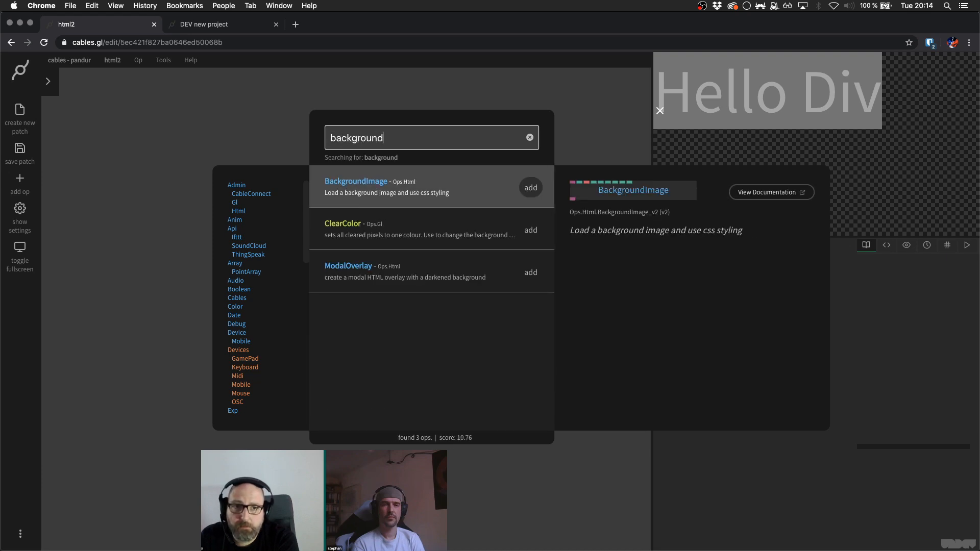
key(Return)
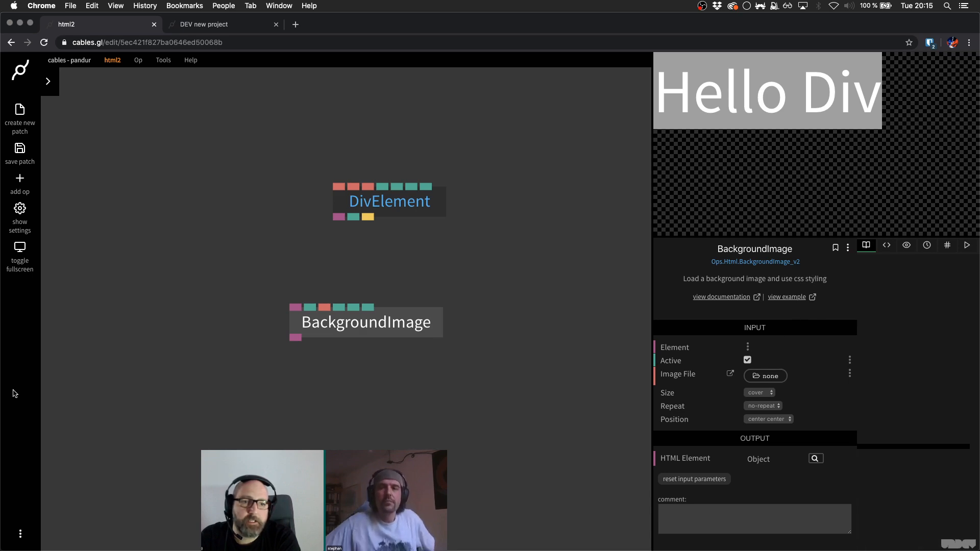
drag(411, 214, 368, 240)
key(super+s)
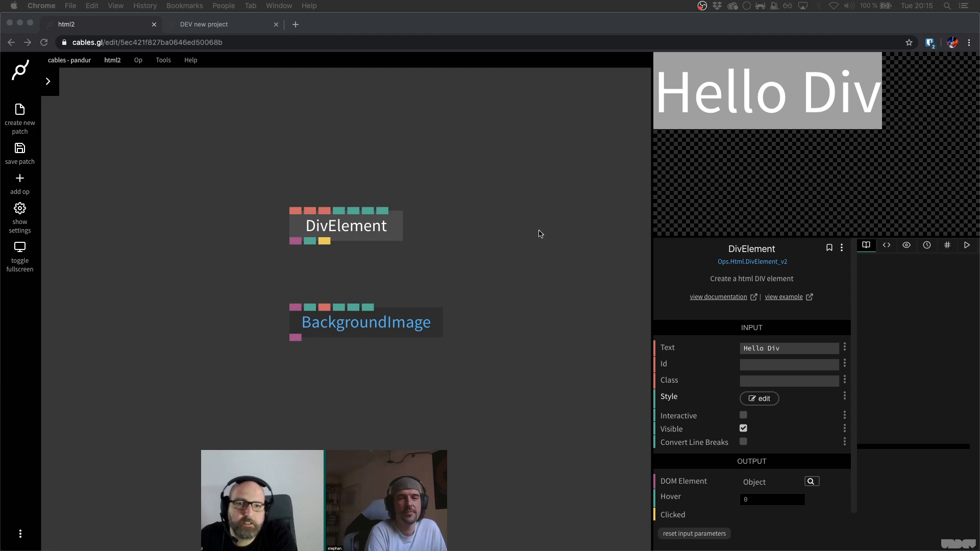
- Assign the library image beach.jpg as BackgroundImage's image file, then close the file browser and style editor
click(414, 323)
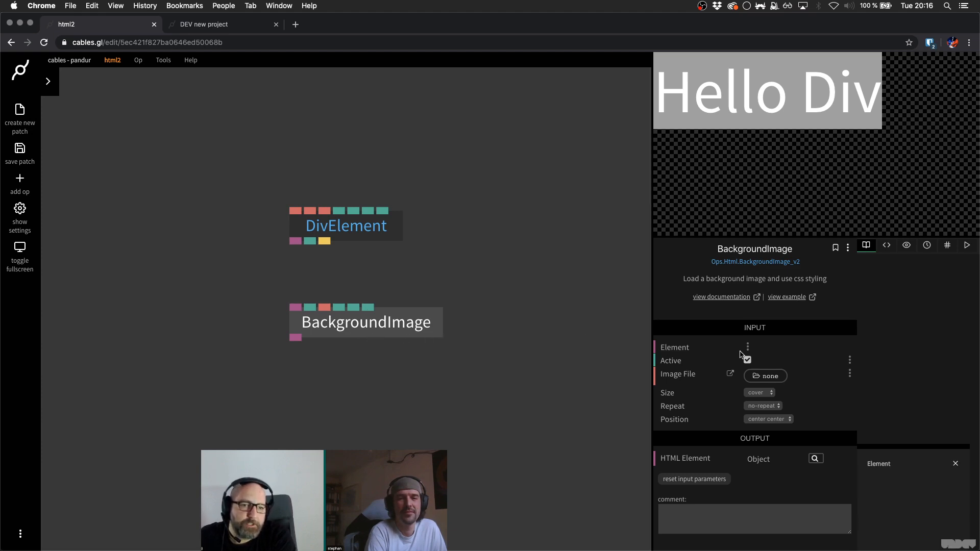
click(765, 376)
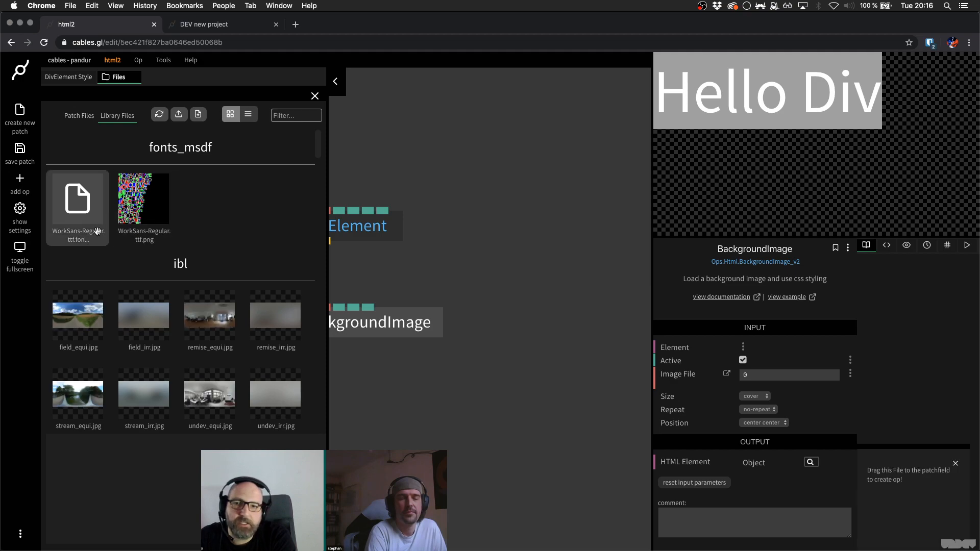
scroll(213, 306, down, 5)
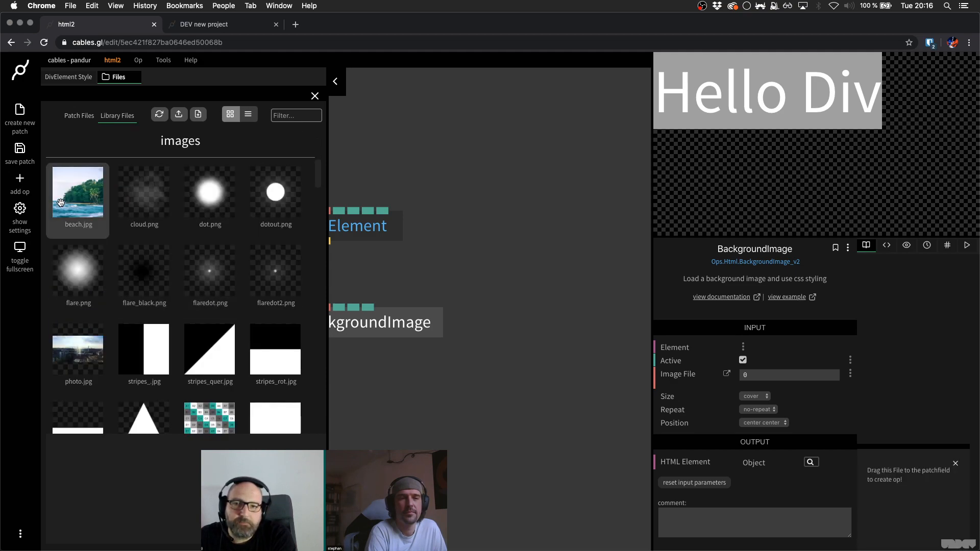
click(64, 202)
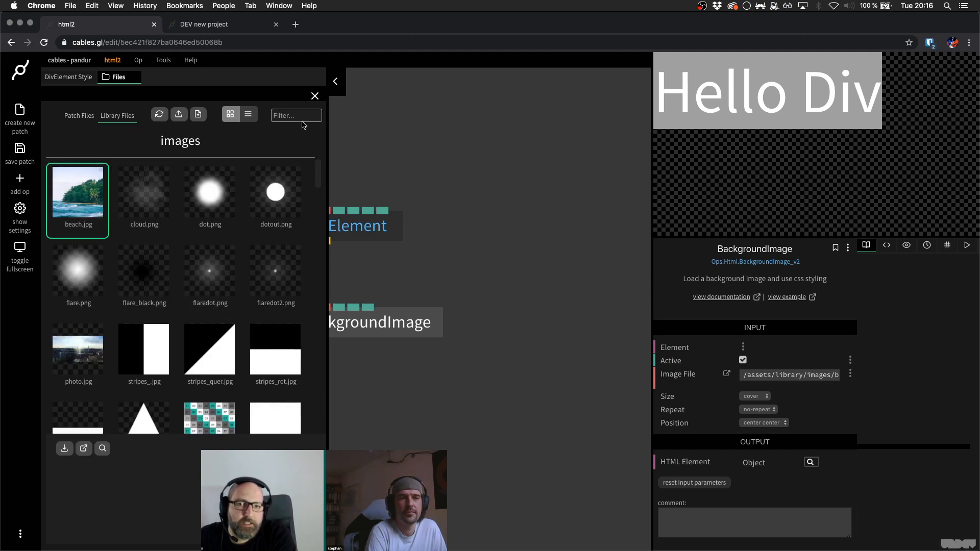
click(315, 97)
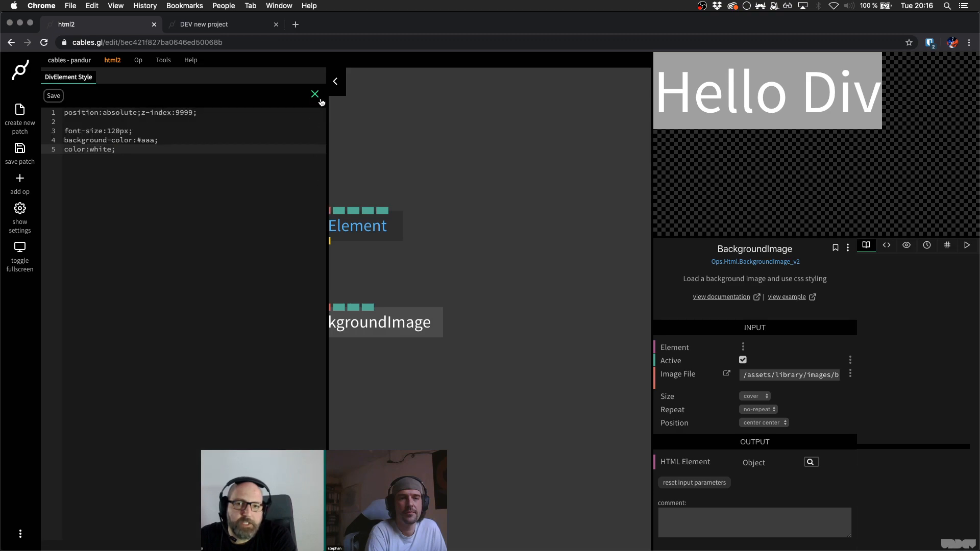
click(315, 97)
- Connect BackgroundImage's Element input to the DivElement's DOM Element output and place BackgroundImage further down
click(436, 256)
scroll(438, 291, up, 2)
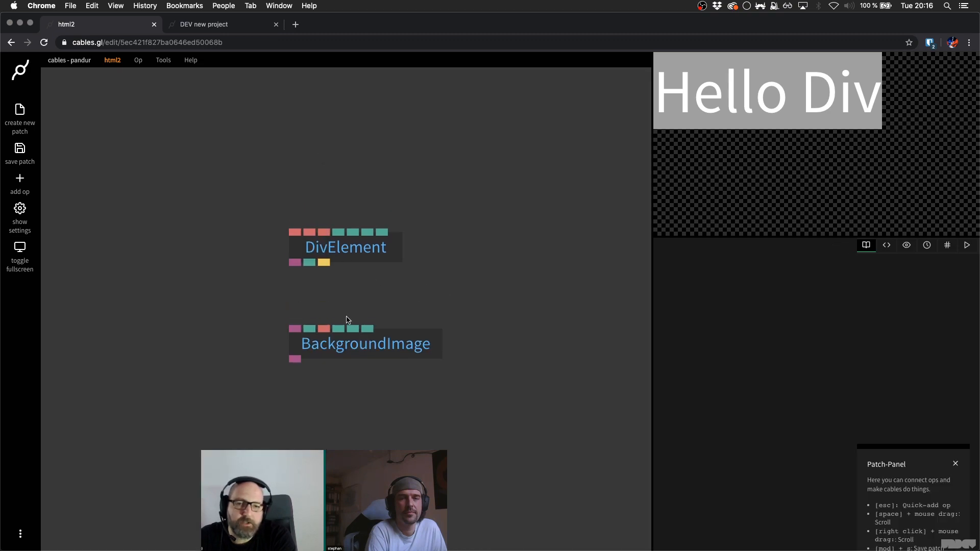
drag(295, 329, 347, 255)
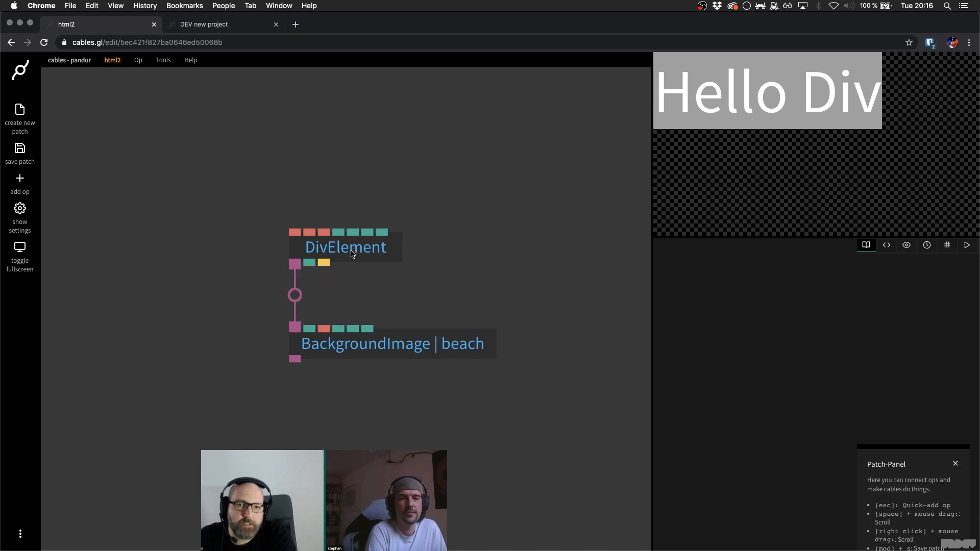
drag(399, 357, 404, 404)
click(403, 405)
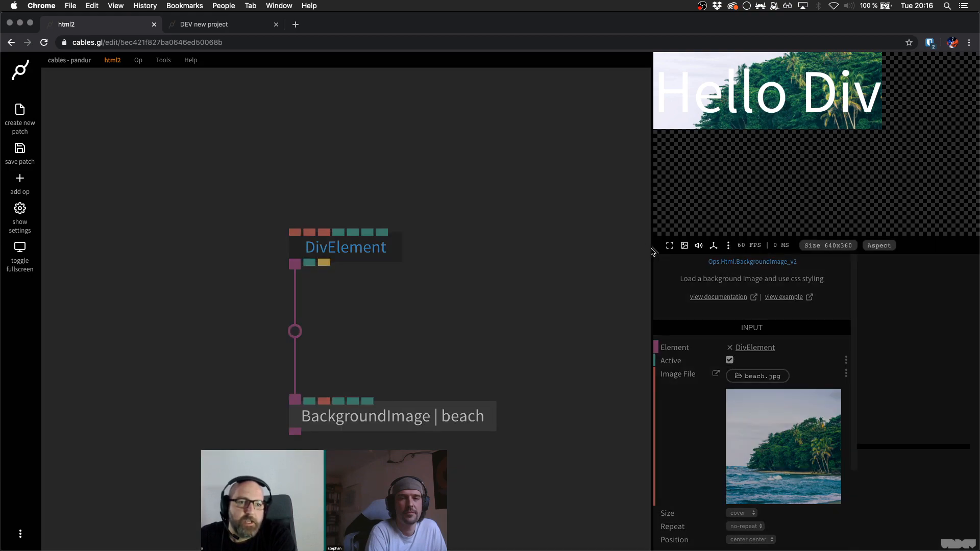
- Widen the preview and parameter area and bring BackgroundImage's remaining settings into view
drag(652, 251, 614, 224)
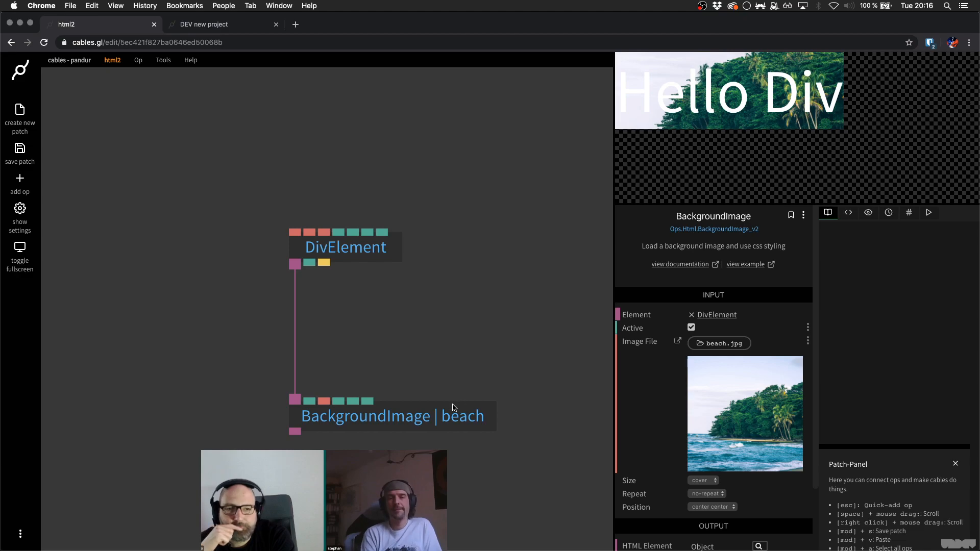
scroll(674, 449, down, 3)
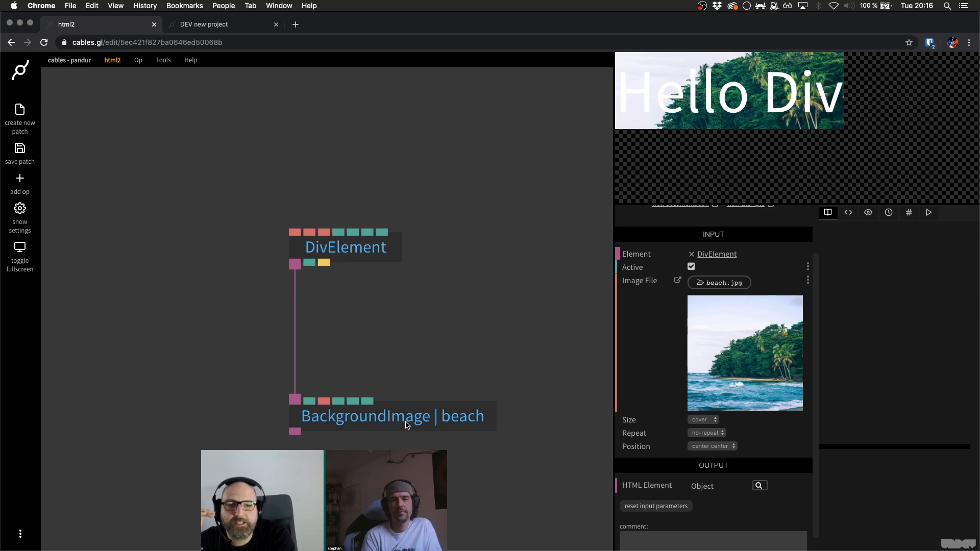
- Try different Size options for BackgroundImage, including initial, and finish on contain
click(408, 423)
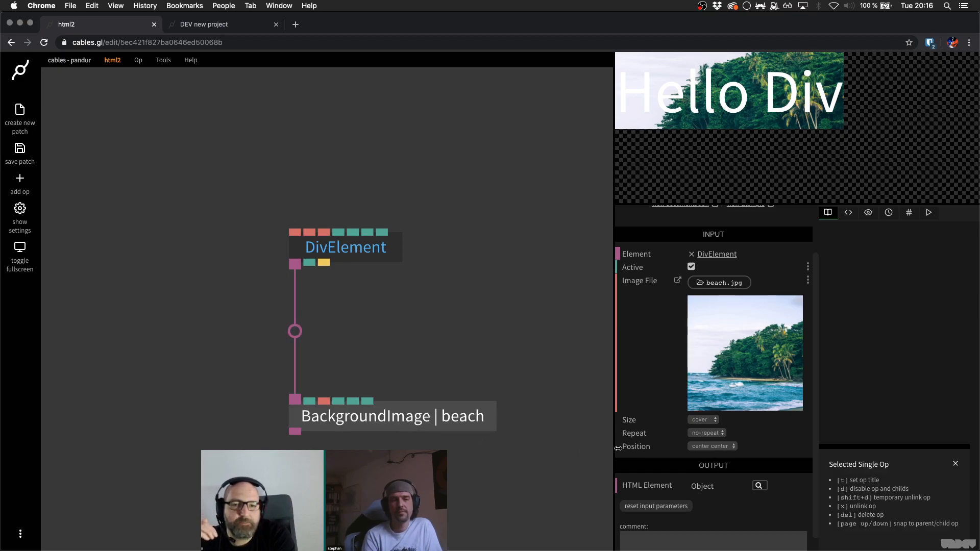
click(695, 422)
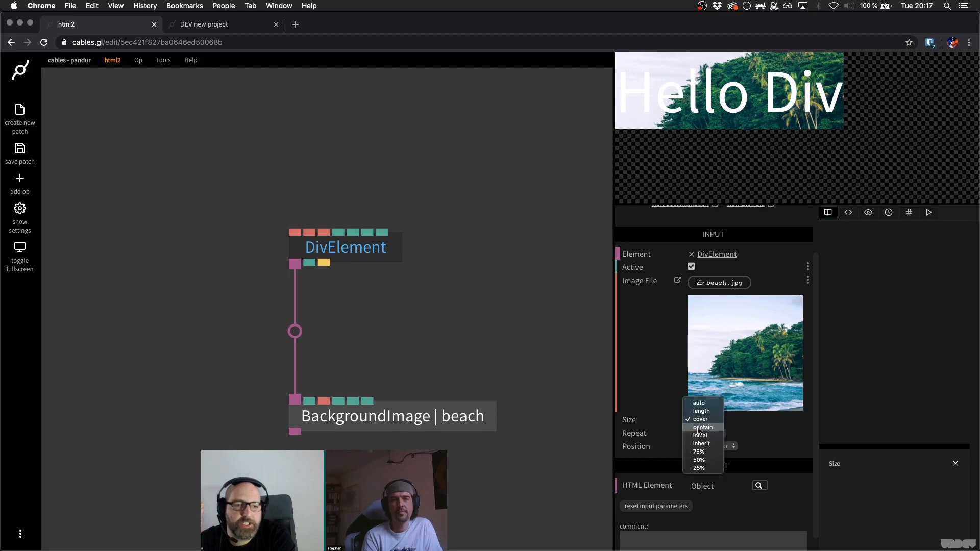
click(702, 427)
click(702, 421)
click(703, 426)
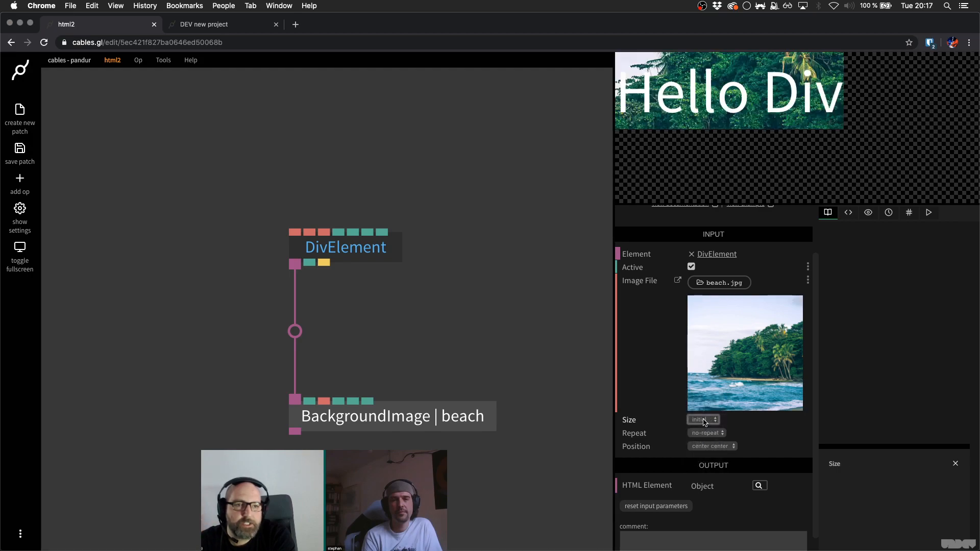
click(704, 422)
click(705, 426)
click(705, 421)
click(706, 426)
click(706, 422)
click(705, 403)
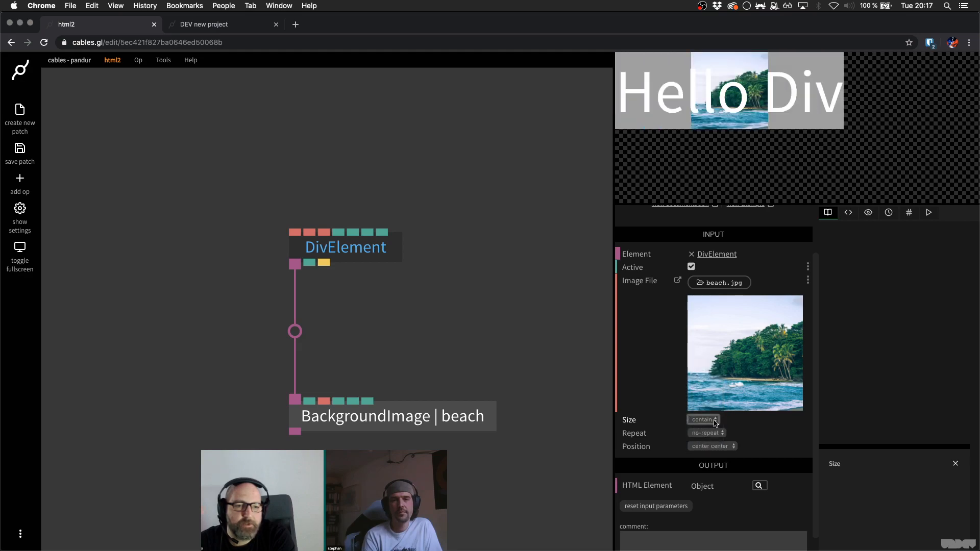
- Compare BackgroundImage's cover size with contain, keep contain, and set Repeat to repeat
click(714, 422)
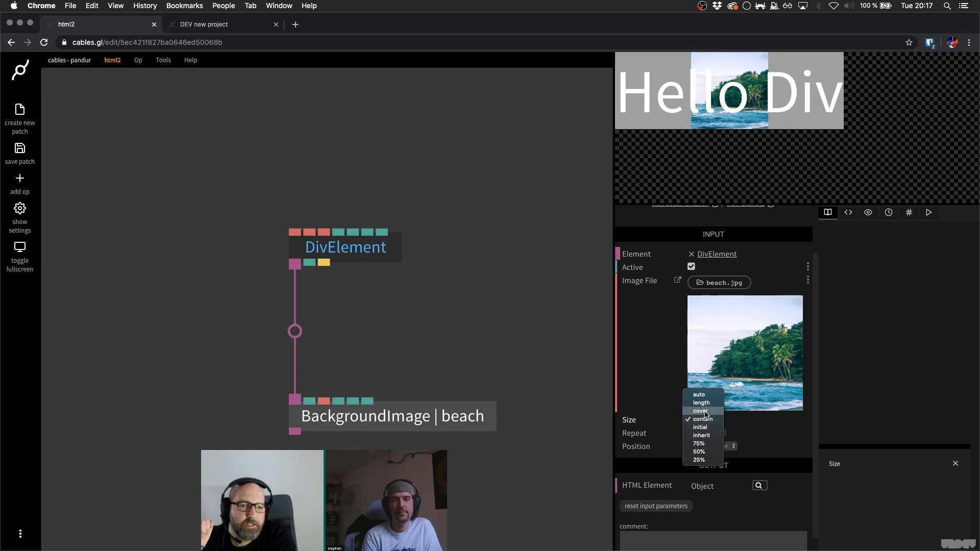
click(706, 411)
click(707, 420)
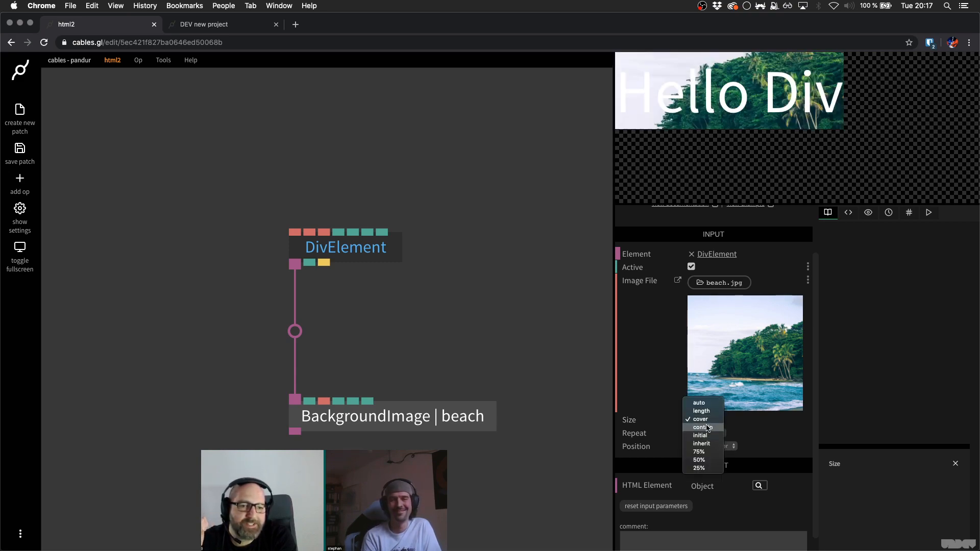
click(708, 428)
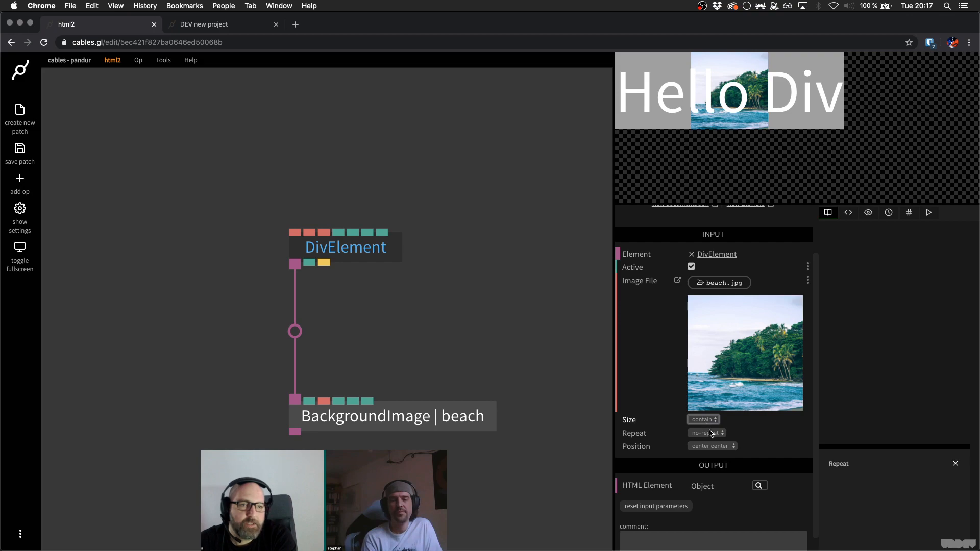
click(711, 432)
click(712, 439)
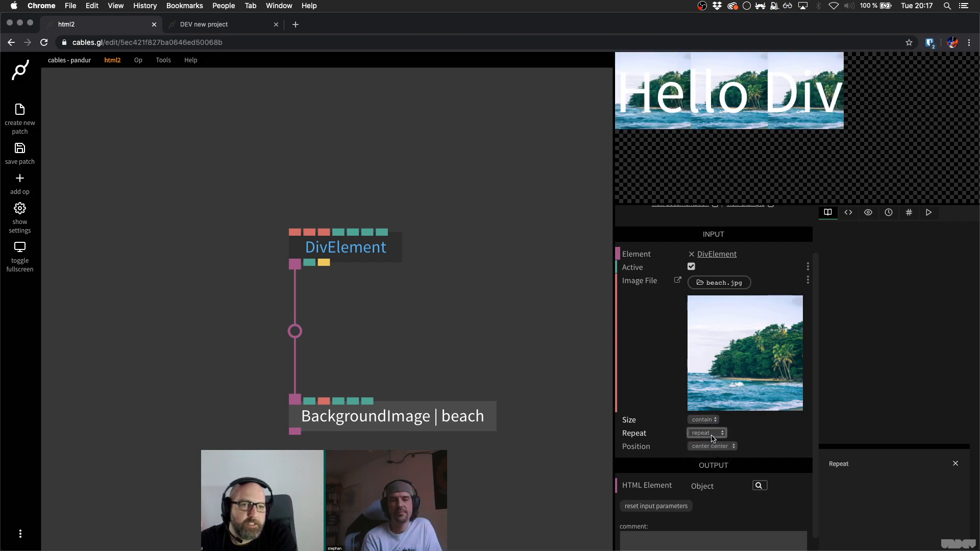
- Change the text color in the DivElement's style to black, save the style and close its editor
click(379, 265)
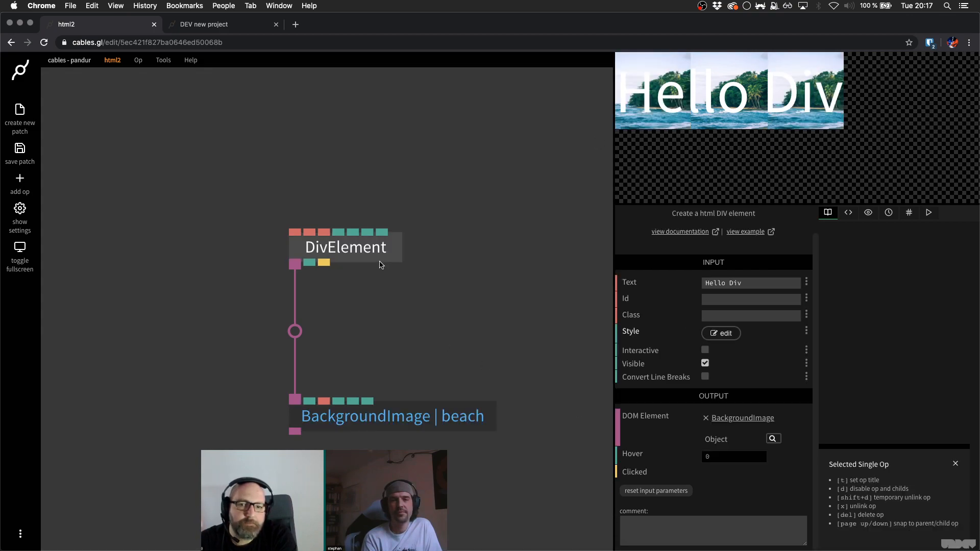
click(718, 333)
click(204, 168)
click(89, 149)
text(black)
key(super+s)
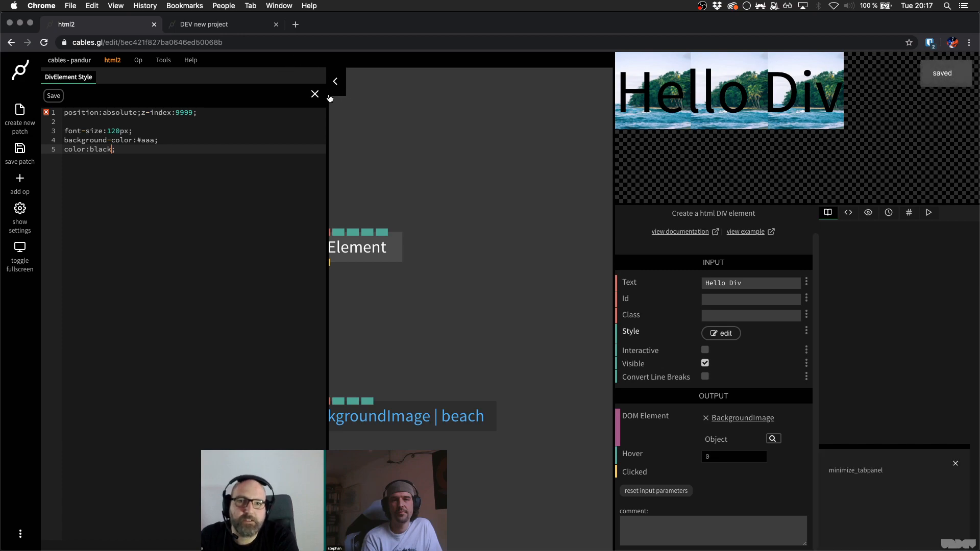
click(315, 94)
- Set BackgroundImage's Size to 50% and its Position to left top
click(443, 412)
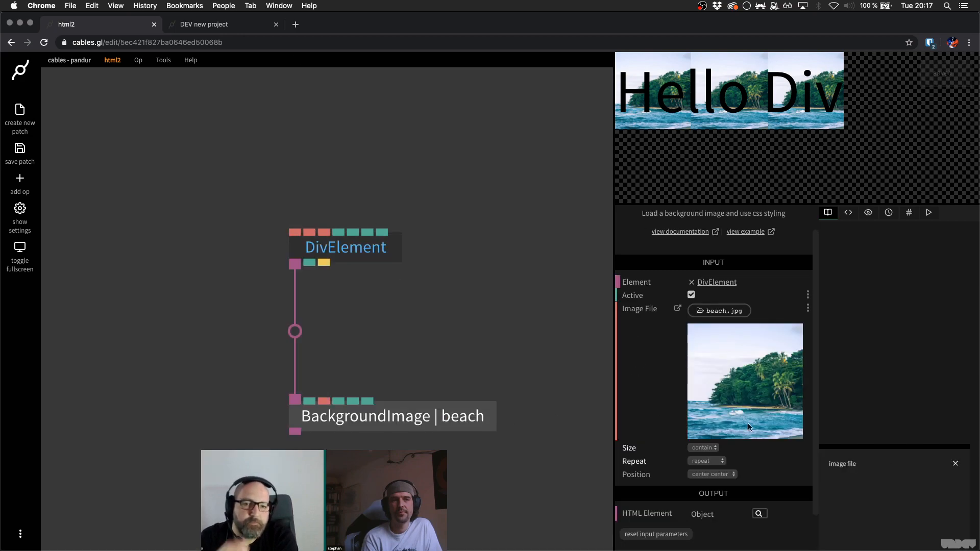
click(711, 449)
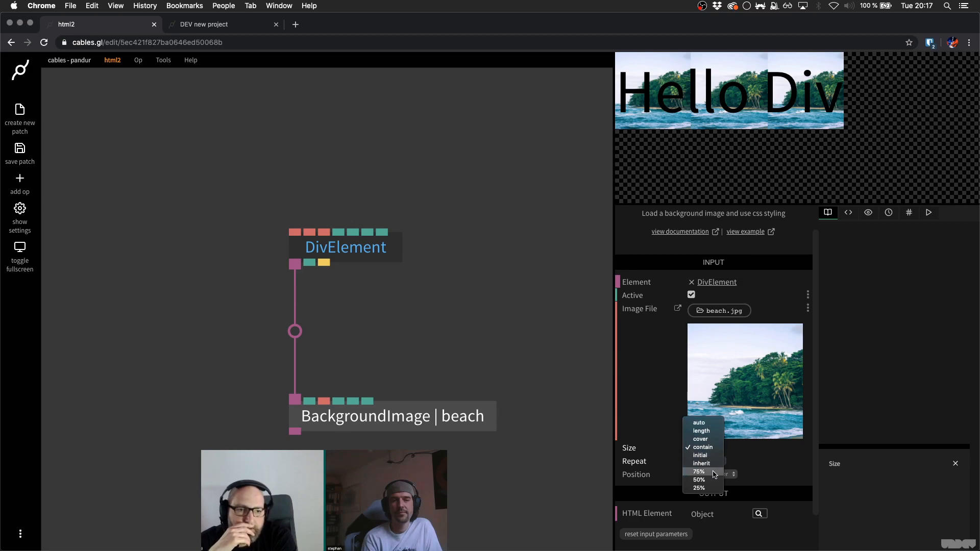
click(728, 480)
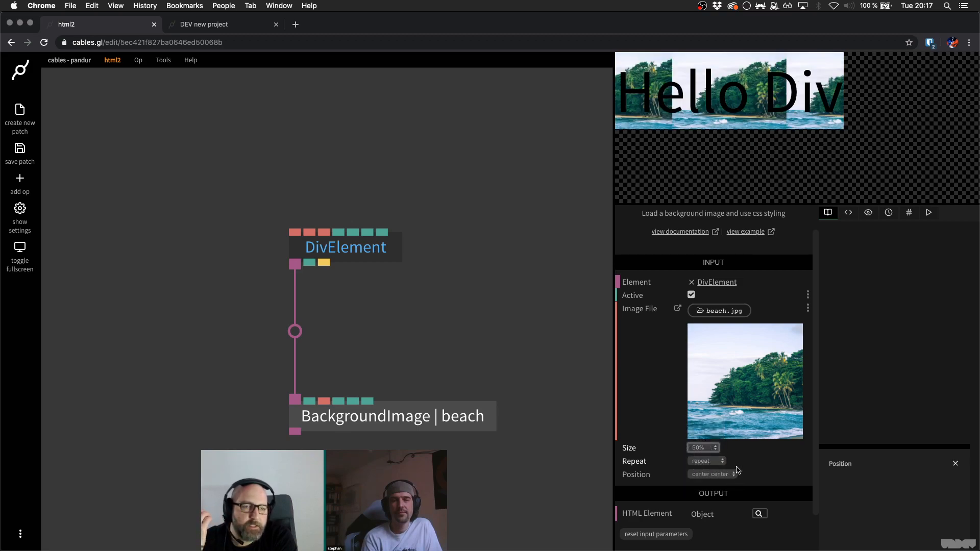
click(729, 475)
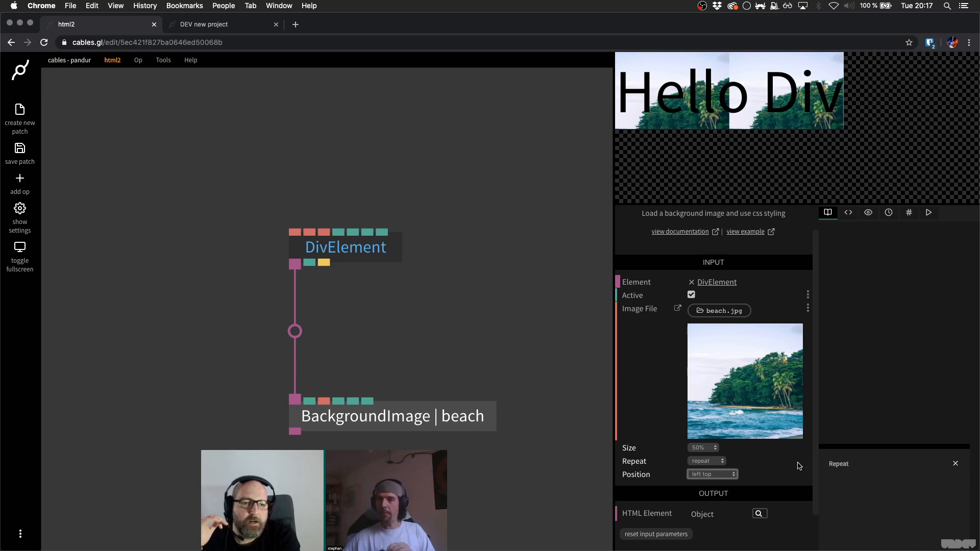
- Try the auto and cover sizes on BackgroundImage, set Size to contain, and deselect the op
click(715, 449)
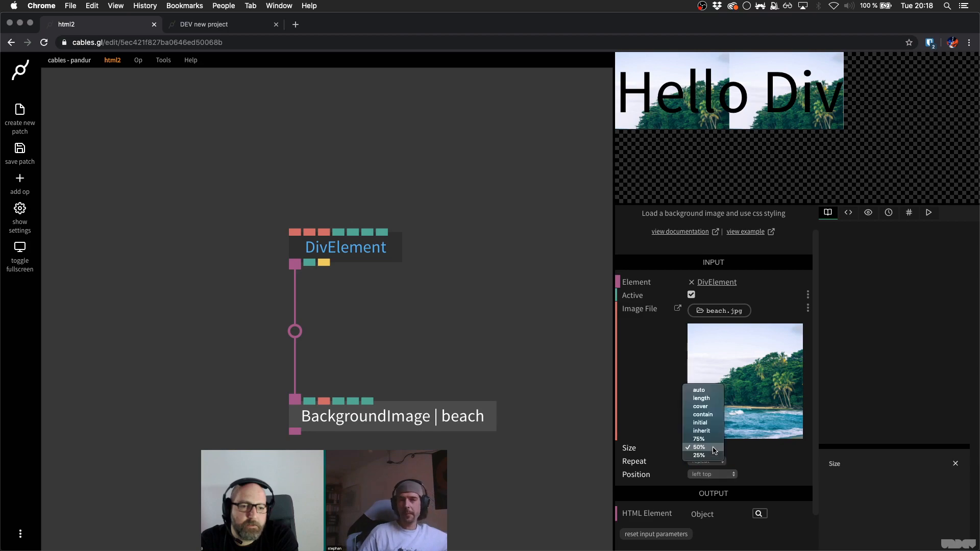
click(704, 390)
click(713, 450)
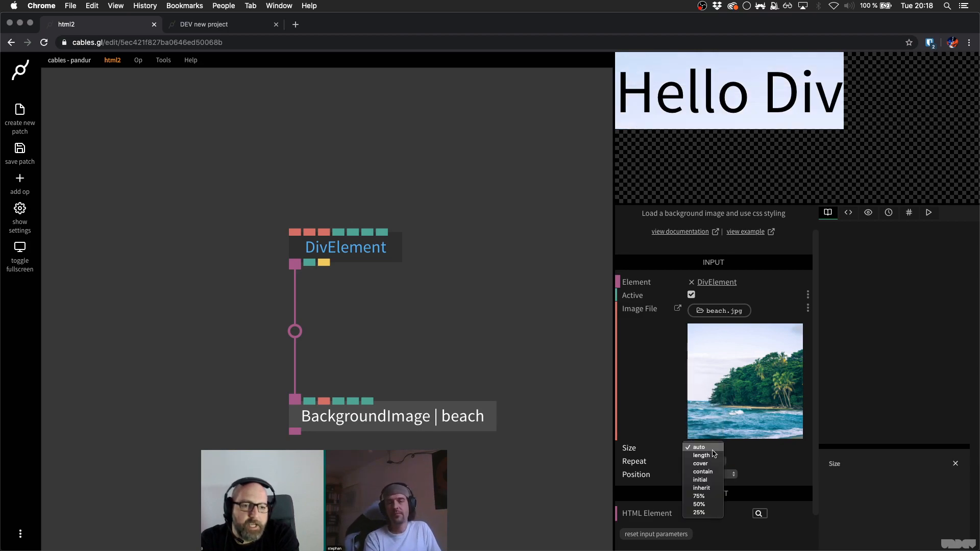
click(710, 464)
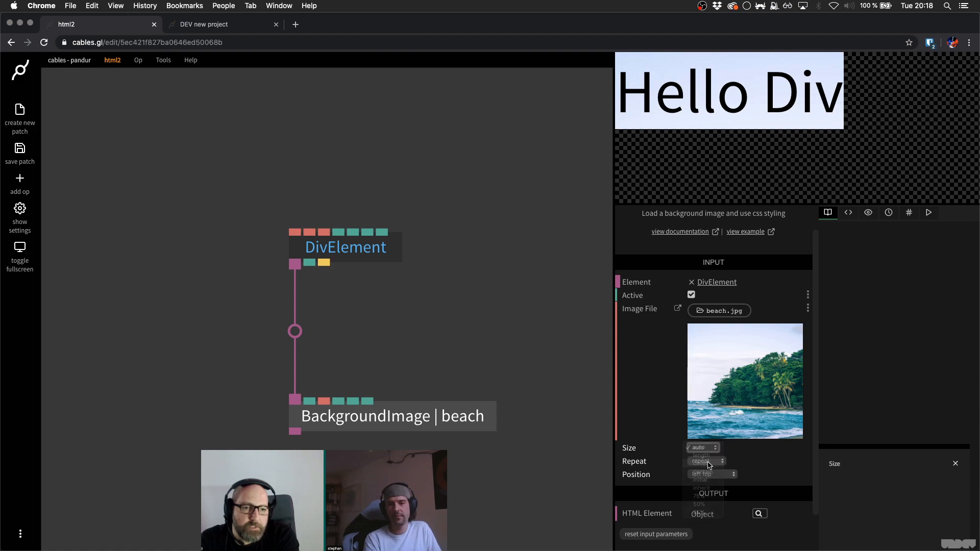
click(711, 450)
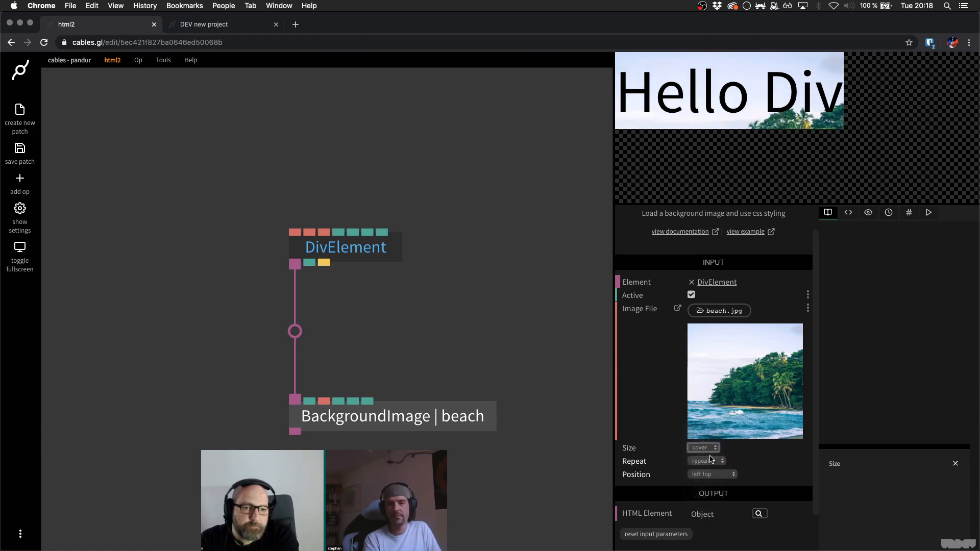
click(711, 455)
click(428, 317)
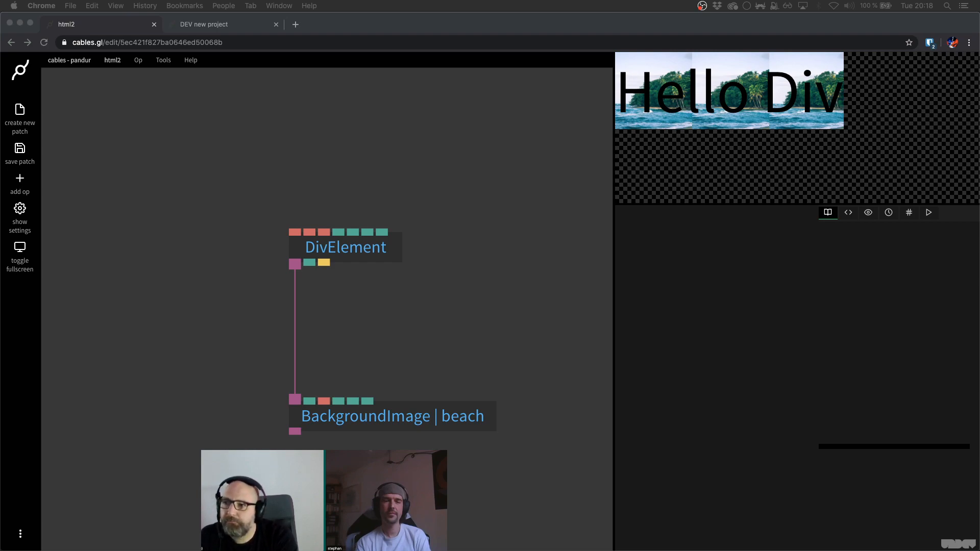
- Upload the local file cables.svg to the patch files and close the file browser
drag(0, 513, 317, 439)
drag(177, 491, 490, 182)
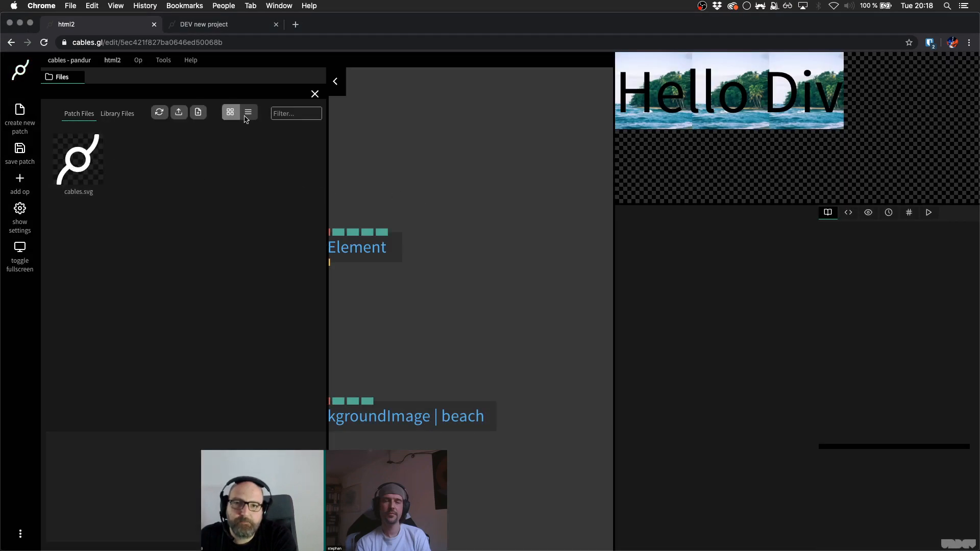
click(315, 95)
- Assign the patch file cables.svg as BackgroundImage's image file, close the file browser and save the patch
click(415, 423)
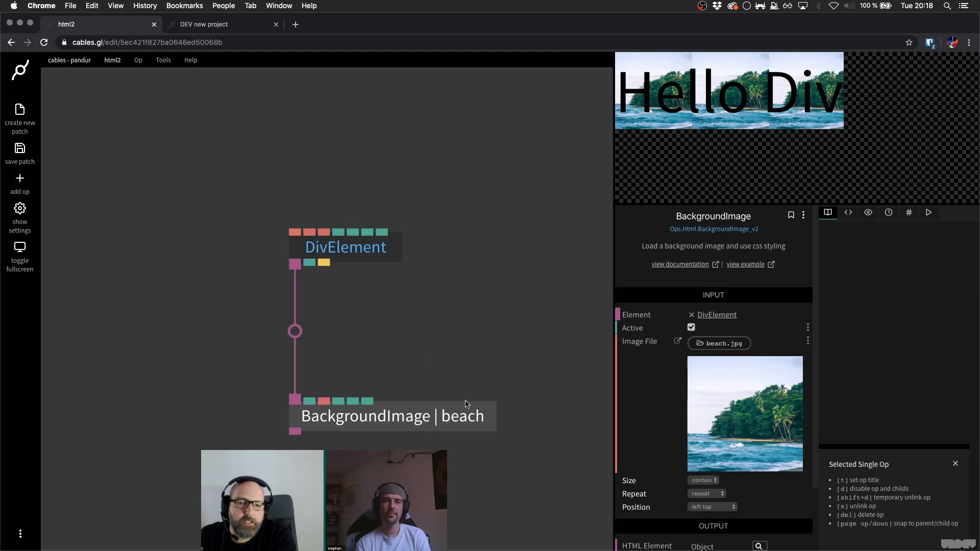
click(712, 343)
click(84, 181)
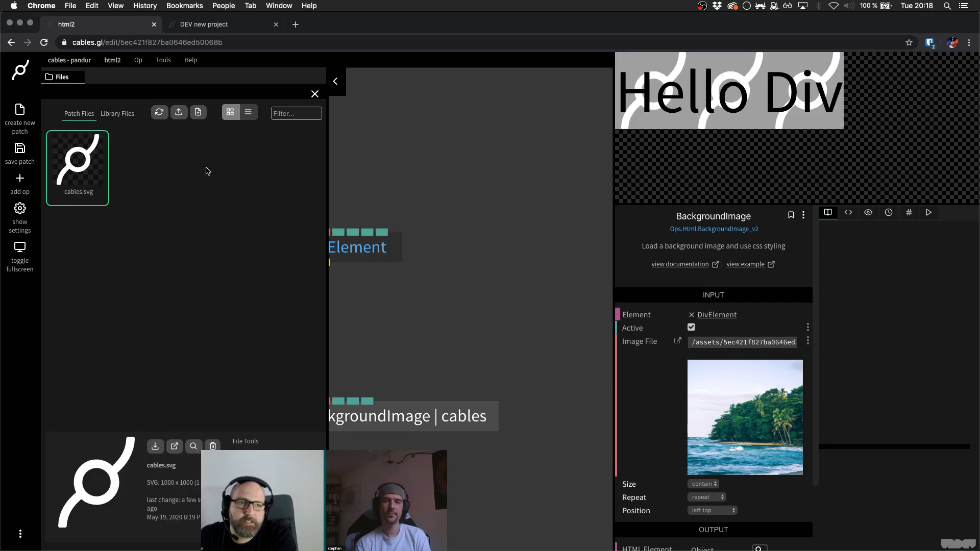
click(315, 94)
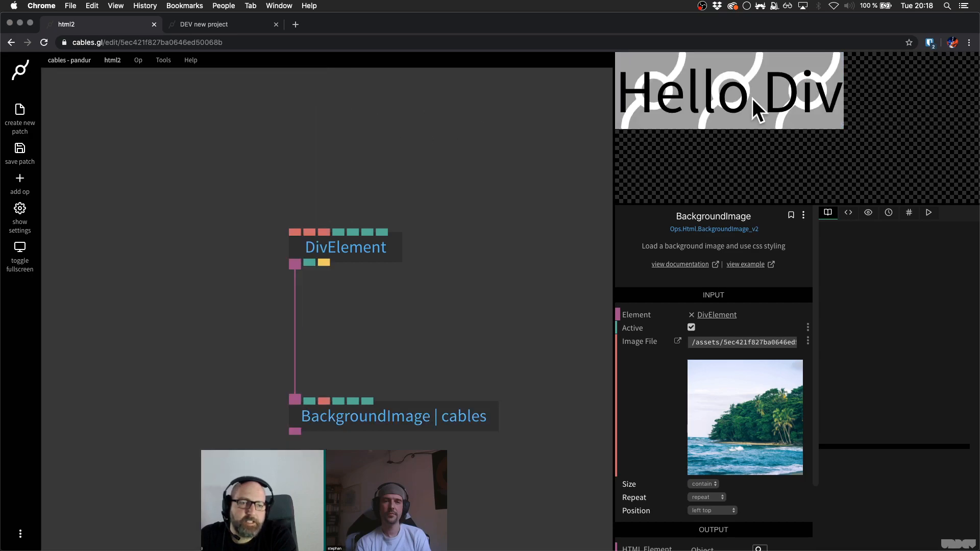
click(455, 298)
key(super+s)
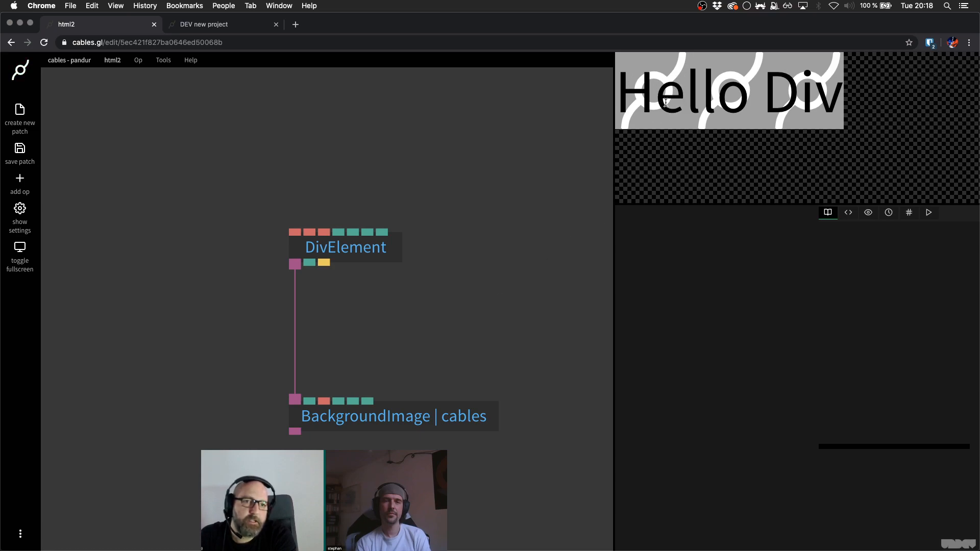
- Open the DivElement's style, move BackgroundImage closer below the DivElement, and add a new line after color:black;
drag(350, 339, 244, 295)
click(258, 219)
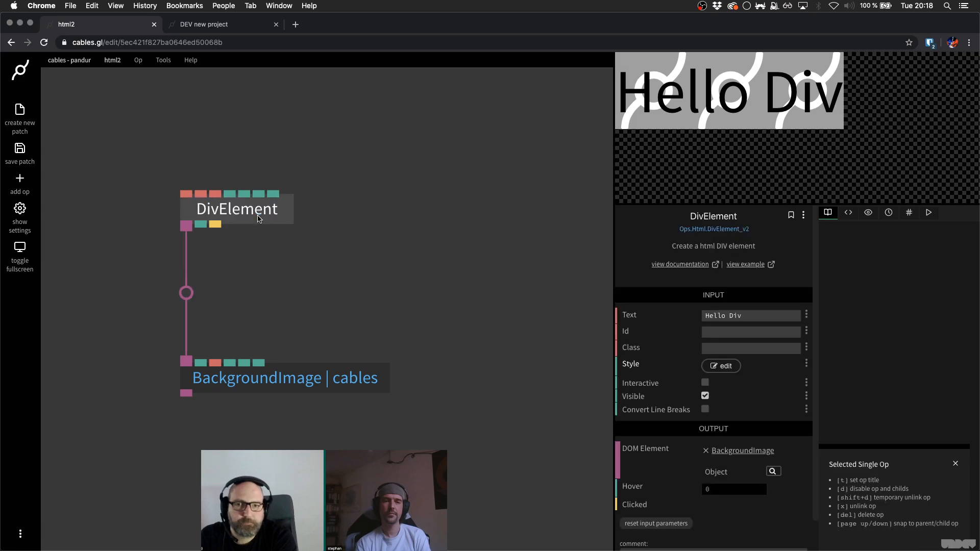
click(725, 368)
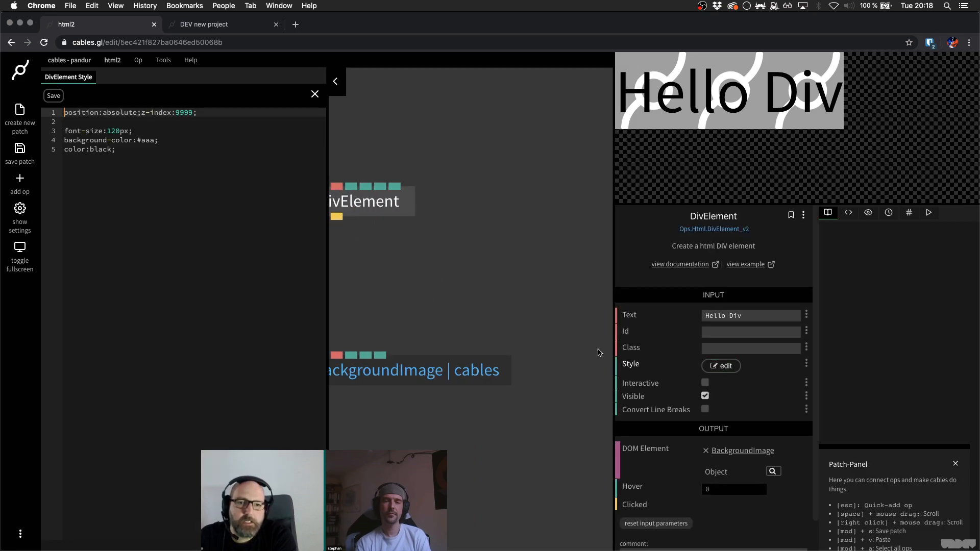
drag(519, 351, 519, 296)
click(184, 184)
key(Return)
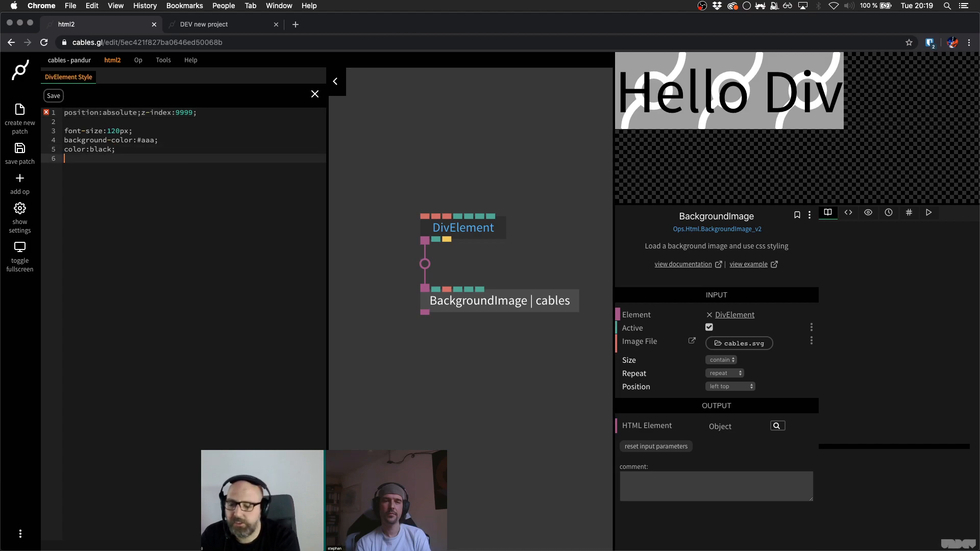
- Set BackgroundImage's Repeat to no-repeat, try the cover and auto sizes, and set Size back to contain
click(531, 335)
click(539, 314)
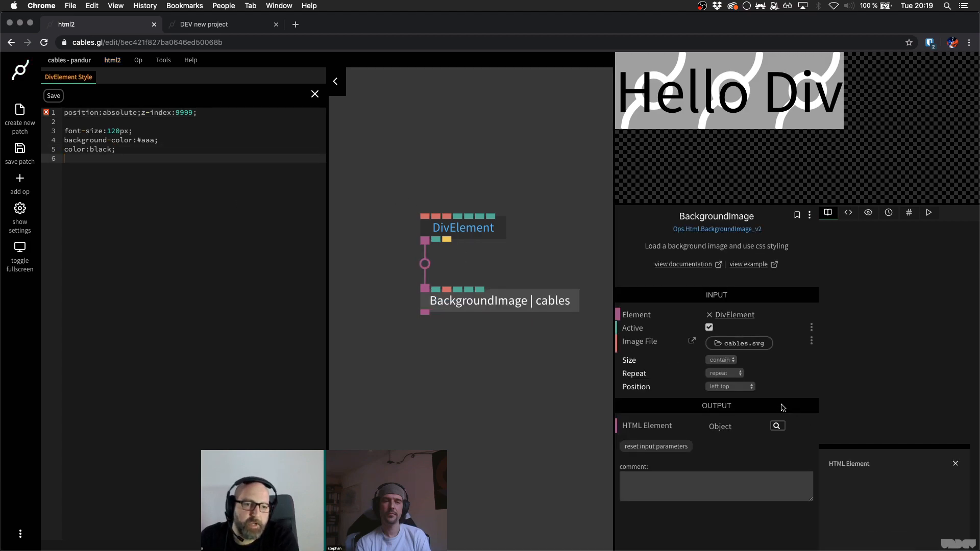
click(732, 376)
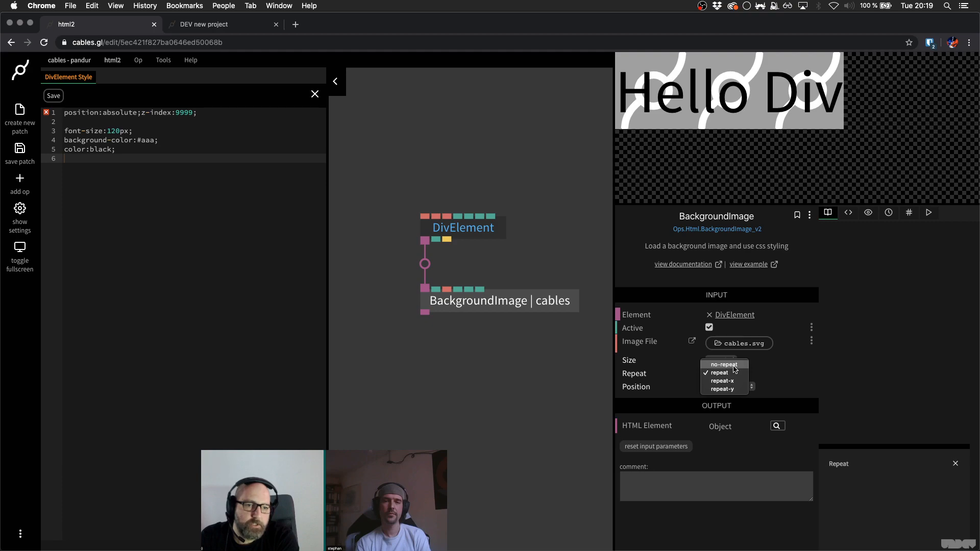
click(730, 364)
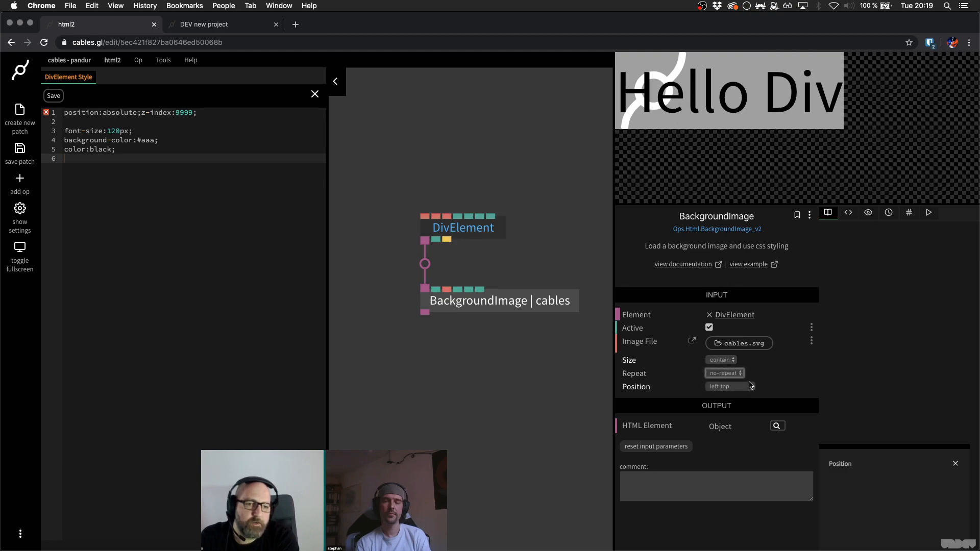
click(731, 359)
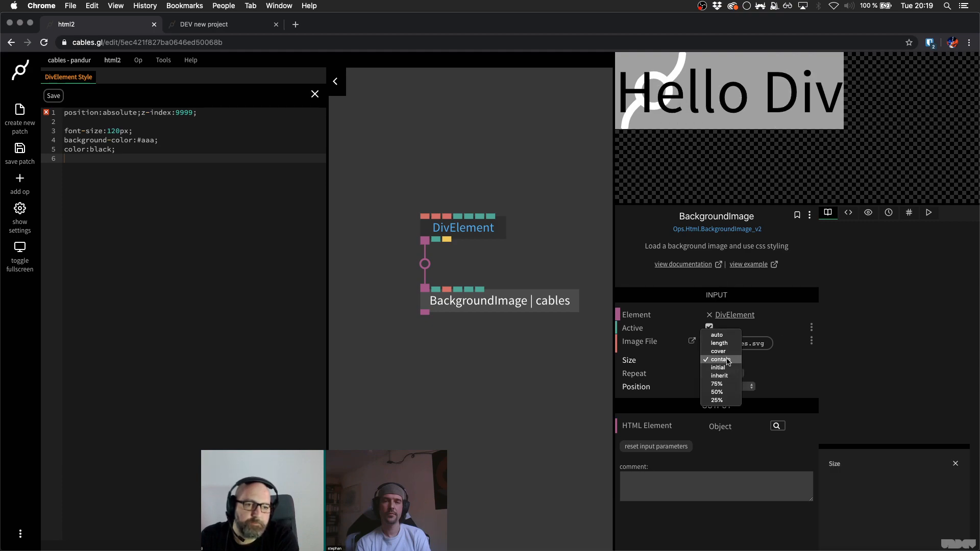
click(726, 351)
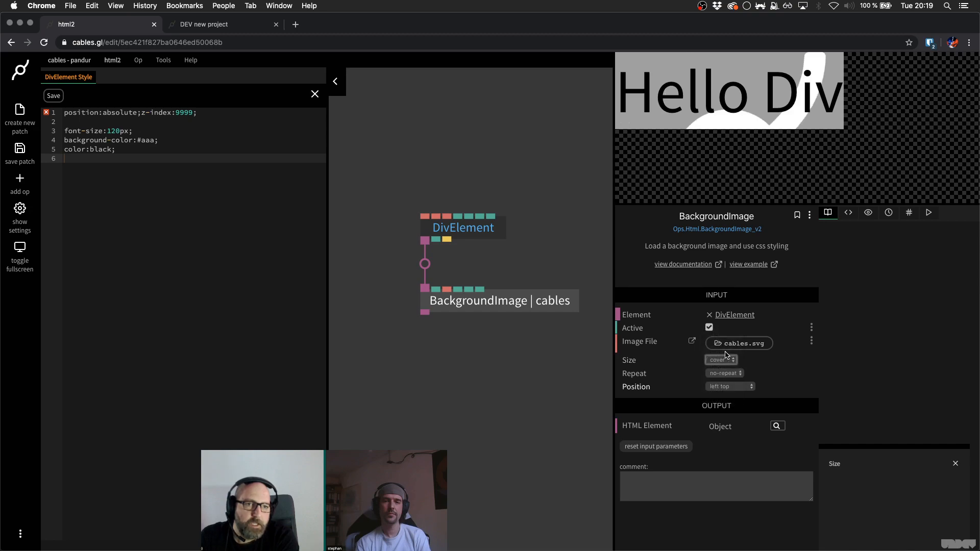
click(725, 361)
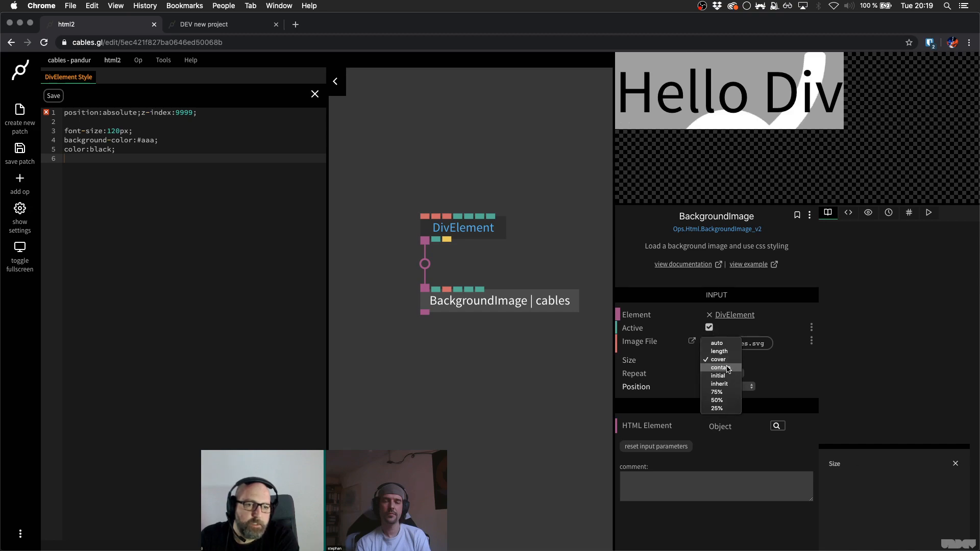
click(721, 344)
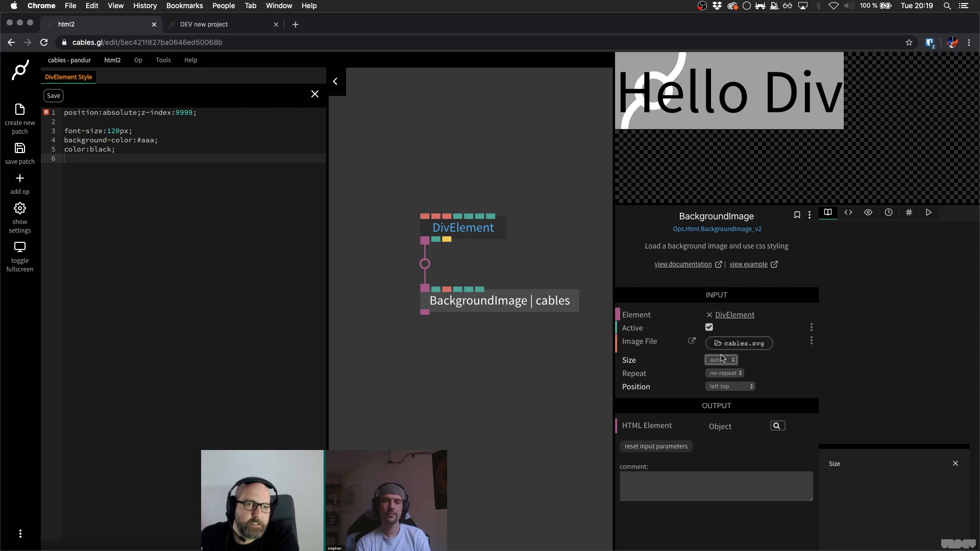
click(722, 361)
click(724, 381)
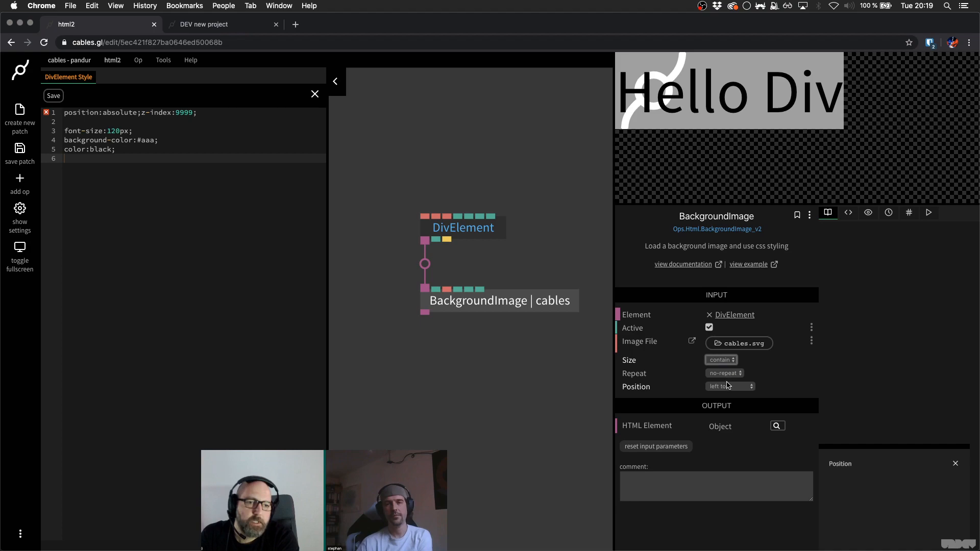
- Try the 75% and 25% sizes on BackgroundImage, and return Size to contain
click(729, 361)
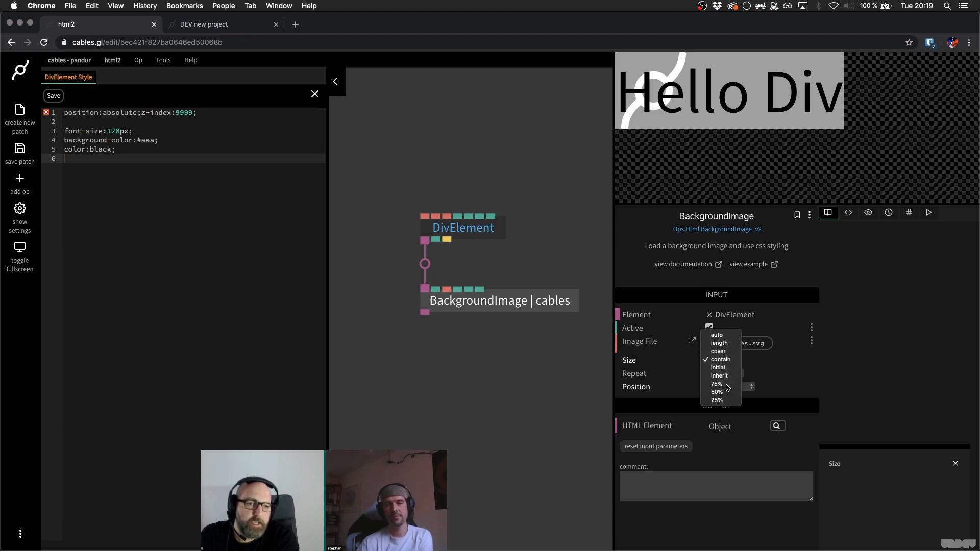
click(728, 387)
click(728, 363)
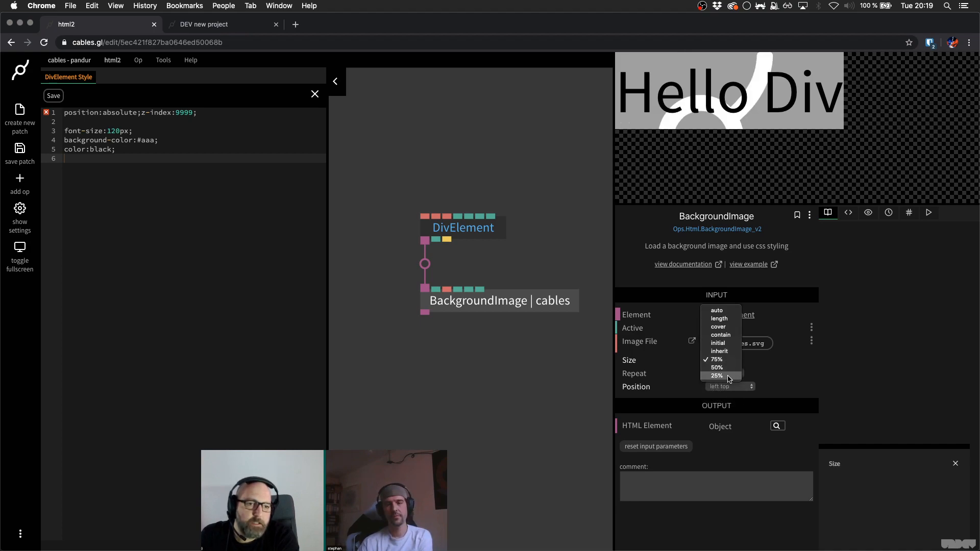
click(729, 376)
click(727, 362)
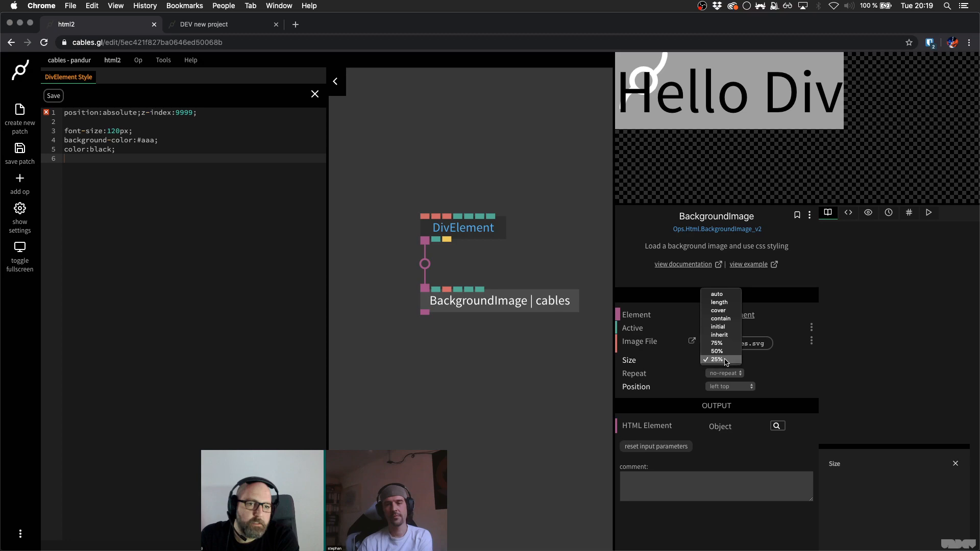
click(723, 319)
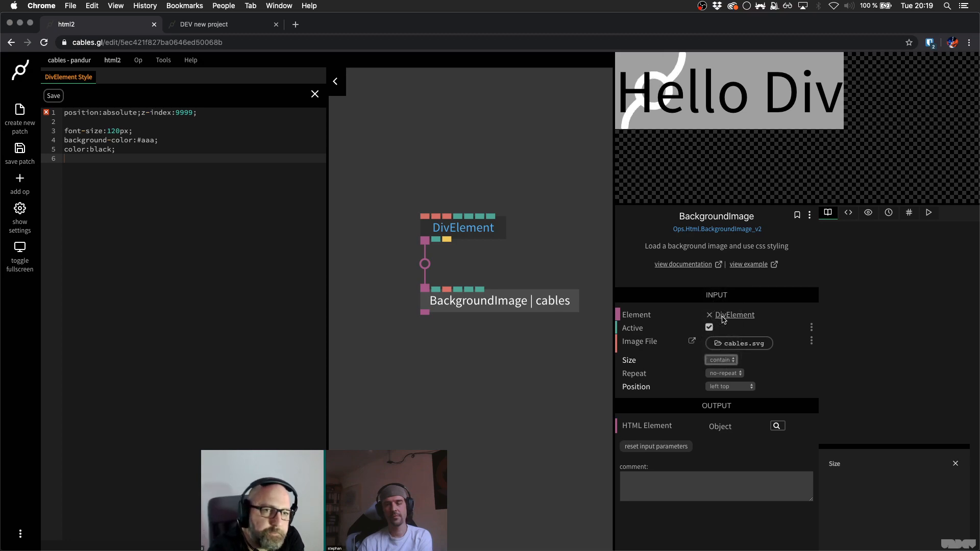
- Add padding-left to the DivElement's style, saving it first with 40px and finally with 150px
click(181, 253)
text(paddin)
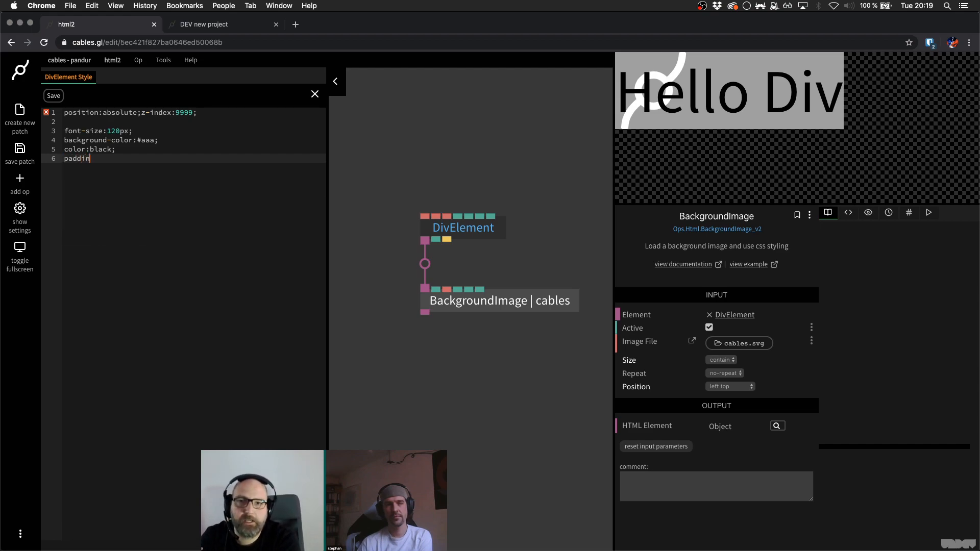
text(g-left:40px;)
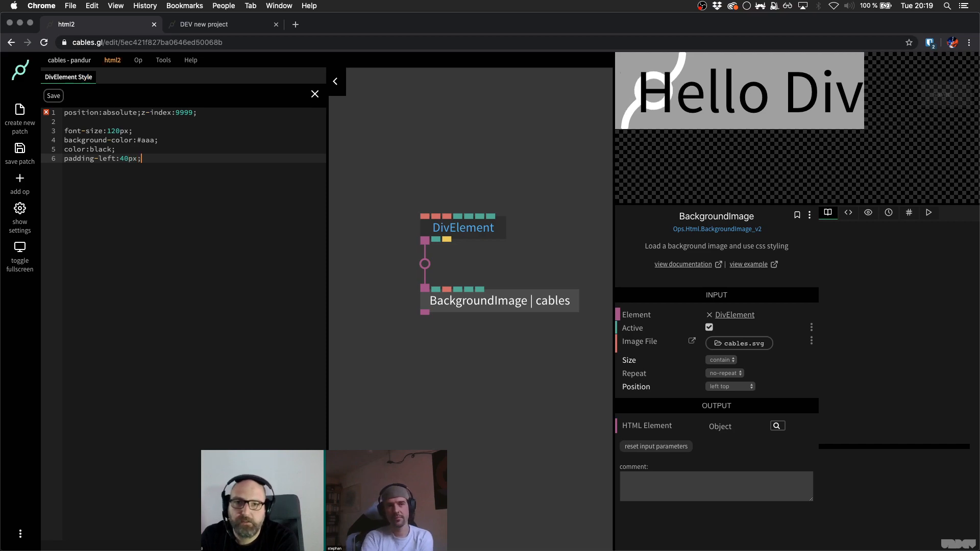
key(super+s)
key(Delete)
text(150px;)
key(super+s)
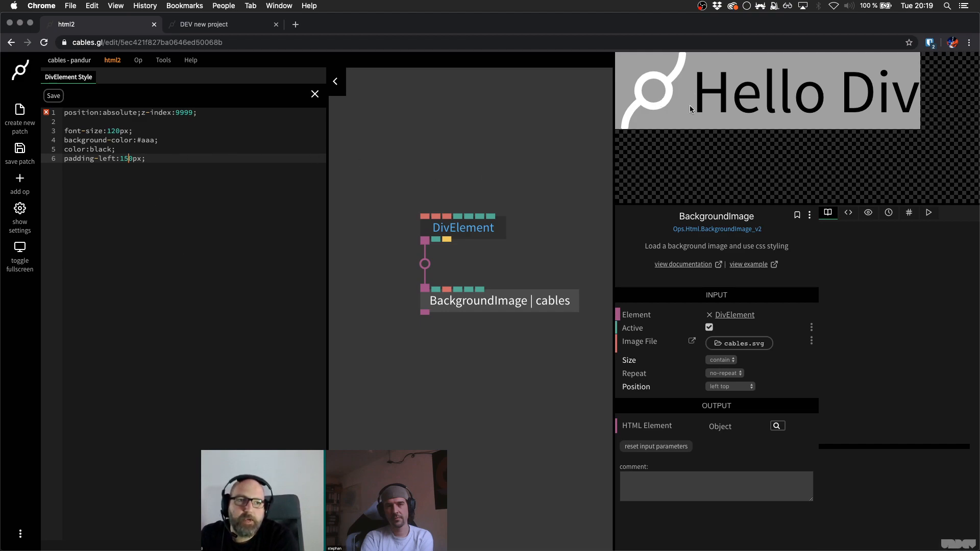
- Add border-radius:30px; on a new line after the padding in the DivElement's style, and save it
click(274, 162)
key(Return)
text(bor)
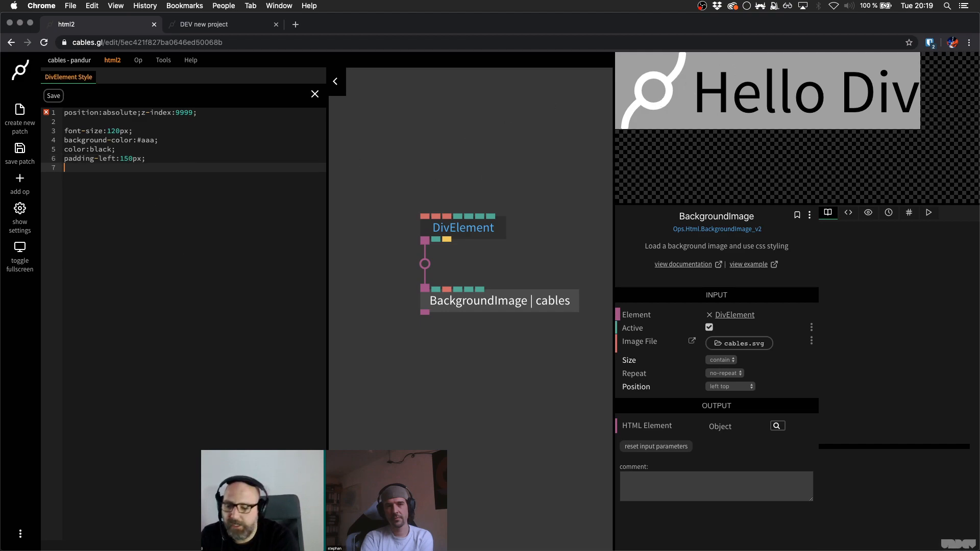
text(der-radius:)
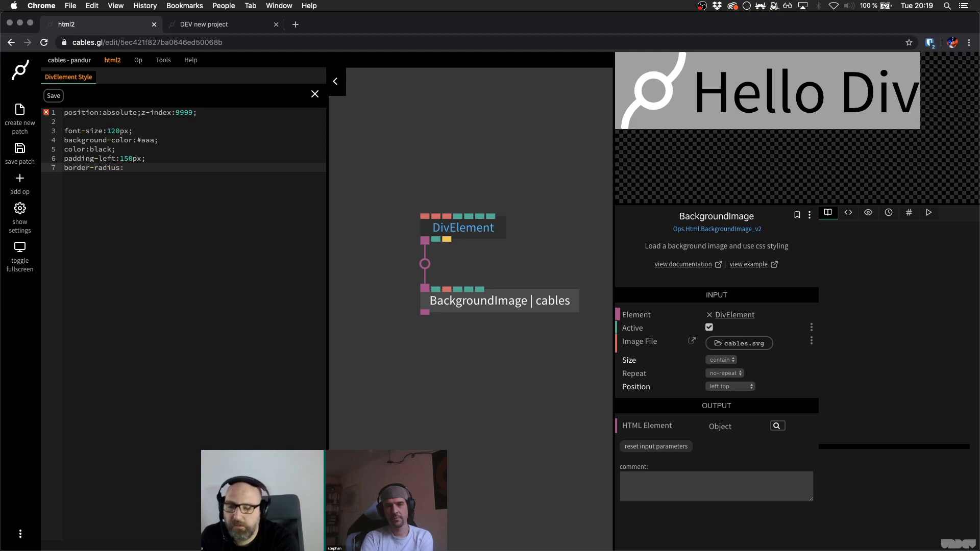
text(;)
key(super+s)
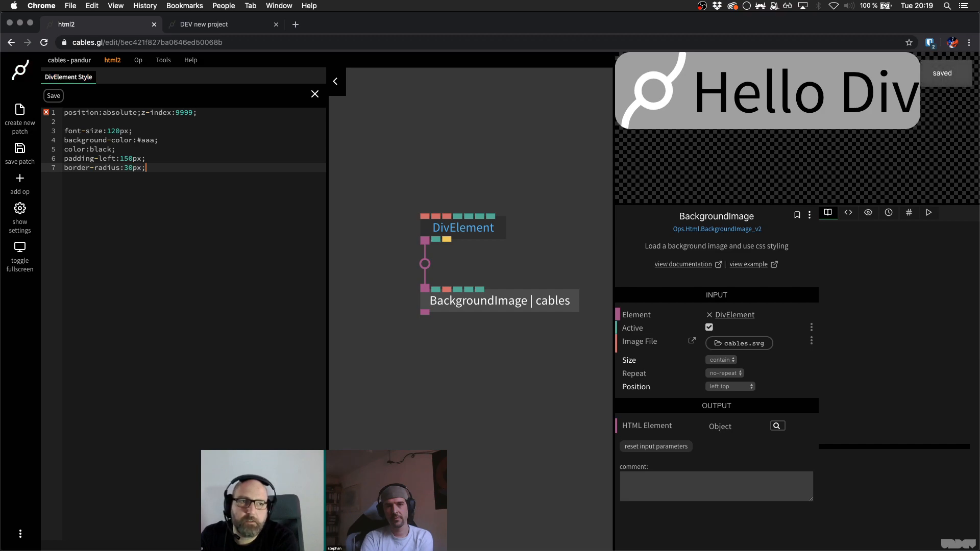
- Enlarge the page to 250% to examine the rounded div and its logo, and reset the page zoom
key(Up)
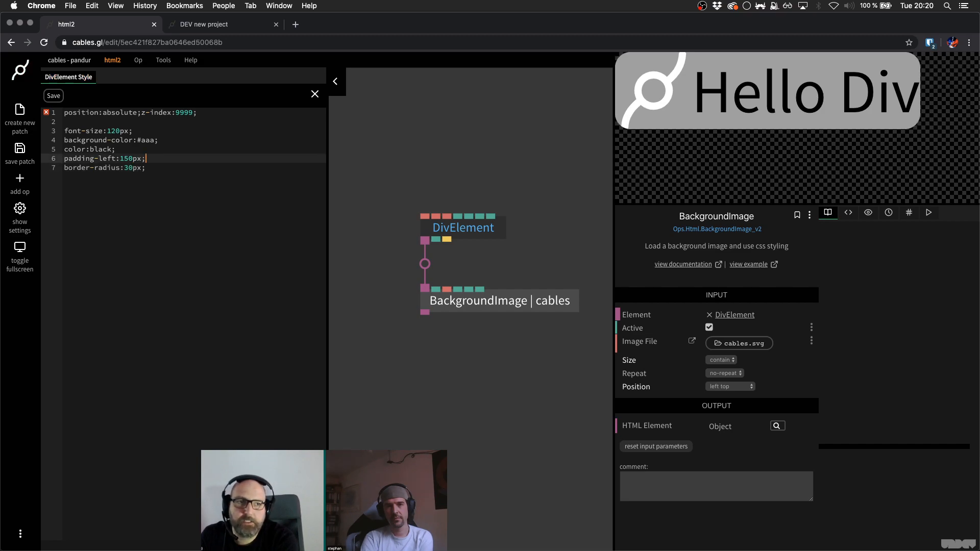
key(Up)
key(Up)
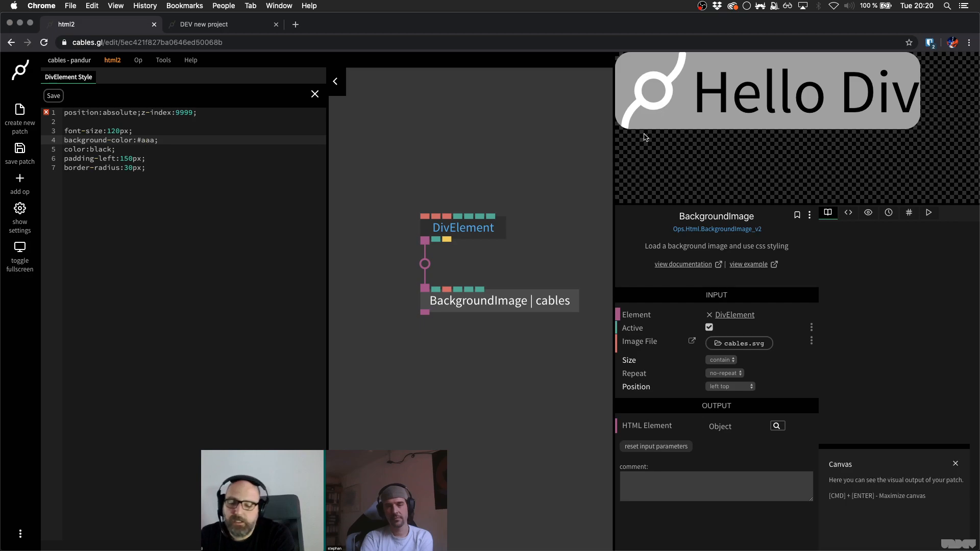
key(super+equal)
key(super+equal)
key(super+equal)
key(super+equal)
key(super+equal)
key(super+equal)
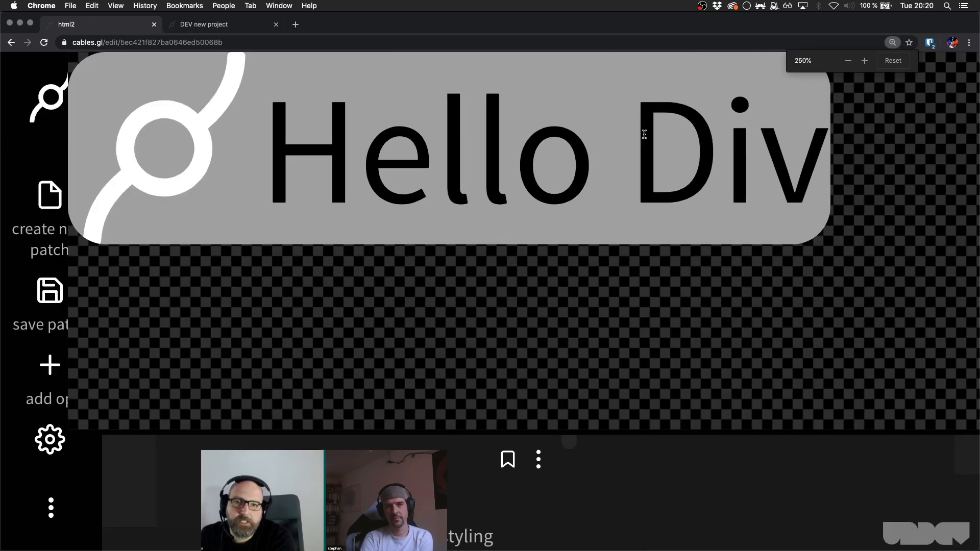
key(super+minus)
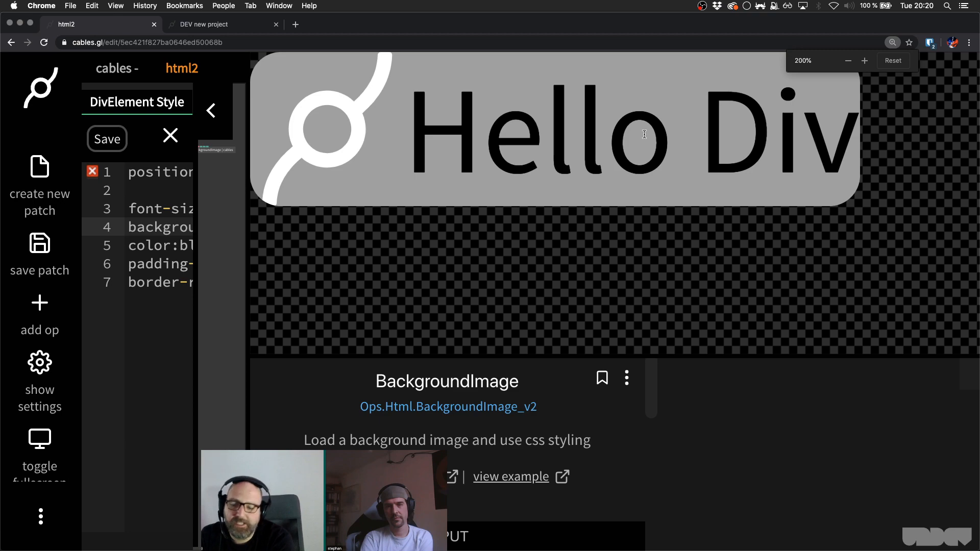
key(super+minus)
key(super+minus)
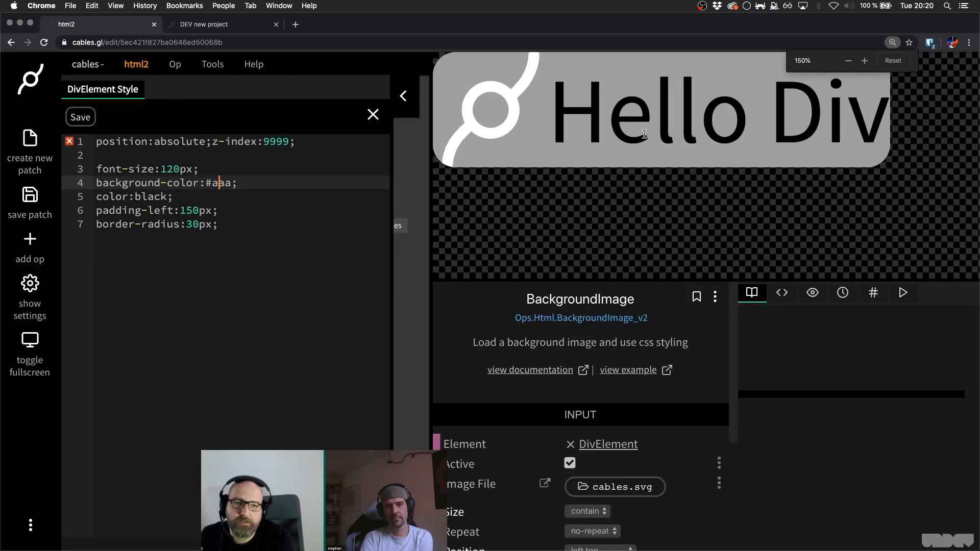
key(super+0)
- Move the DivElement farther above BackgroundImage, inspect both ops' parameters, and close the DivElement's style editor
drag(532, 177, 504, 156)
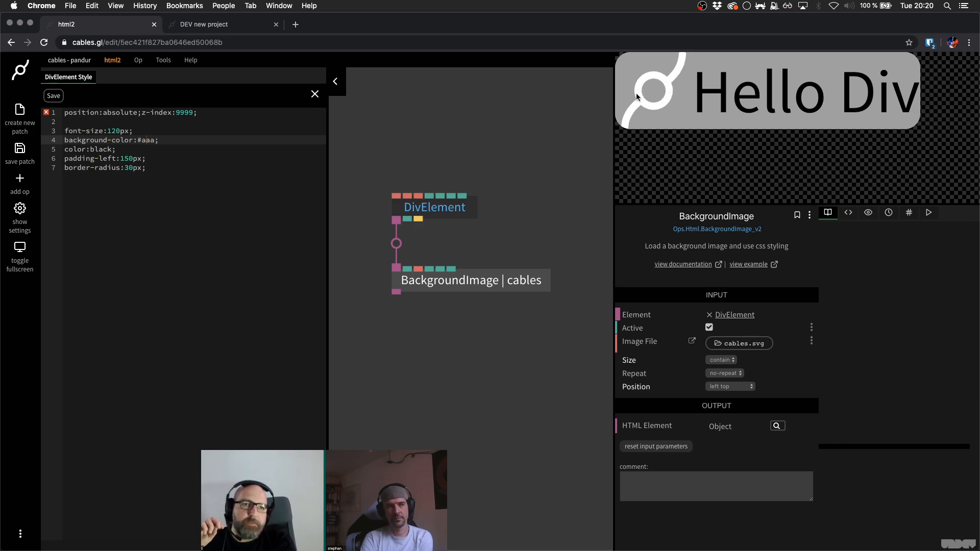
click(556, 193)
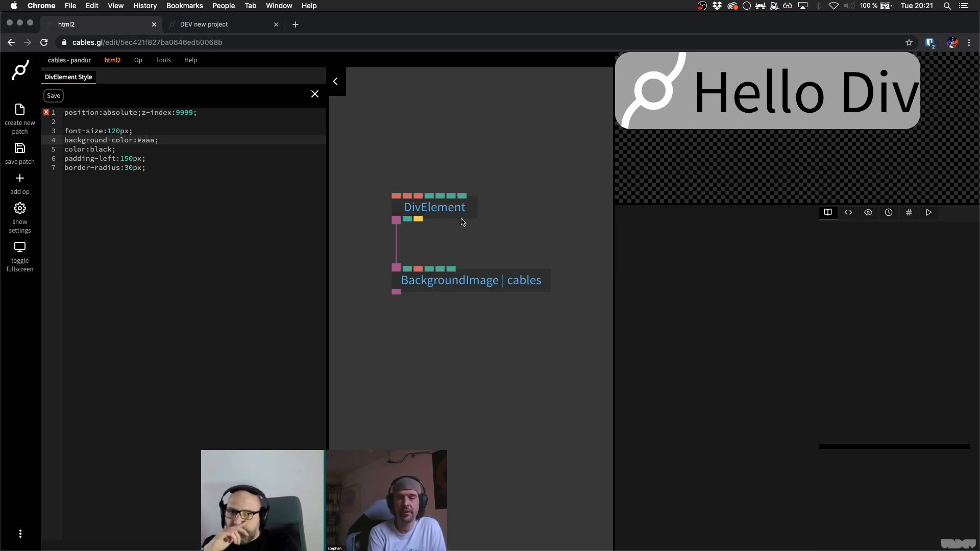
scroll(470, 219, down, 3)
click(400, 183)
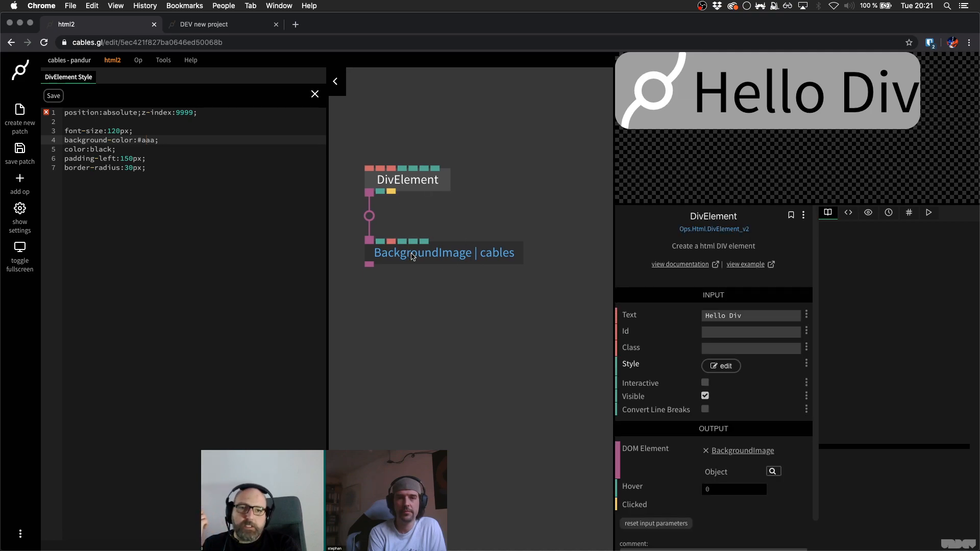
drag(404, 183, 405, 146)
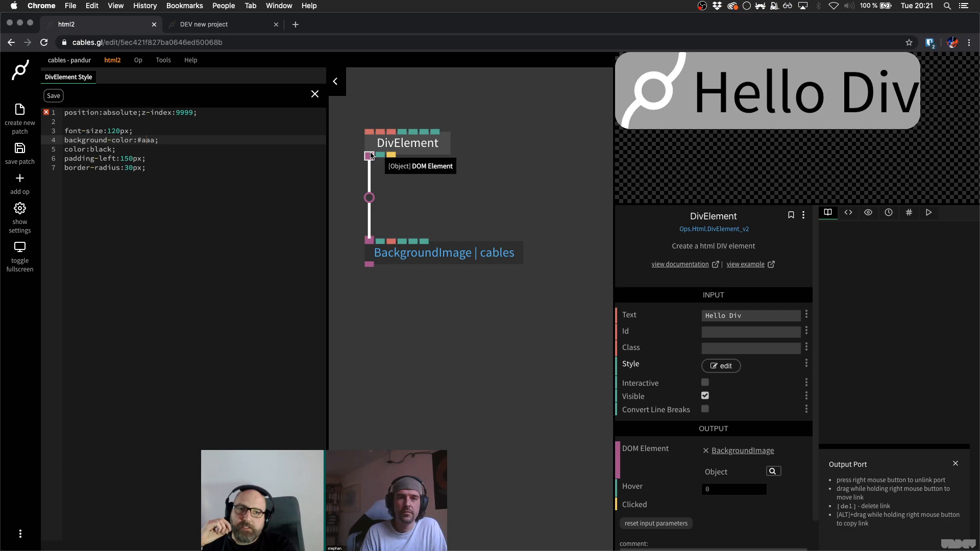
click(433, 255)
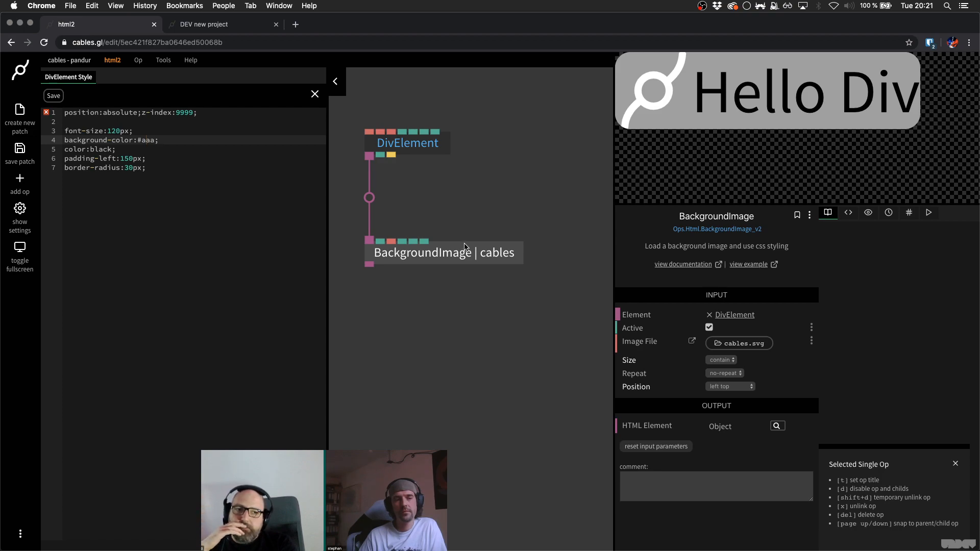
scroll(459, 224, down, 2)
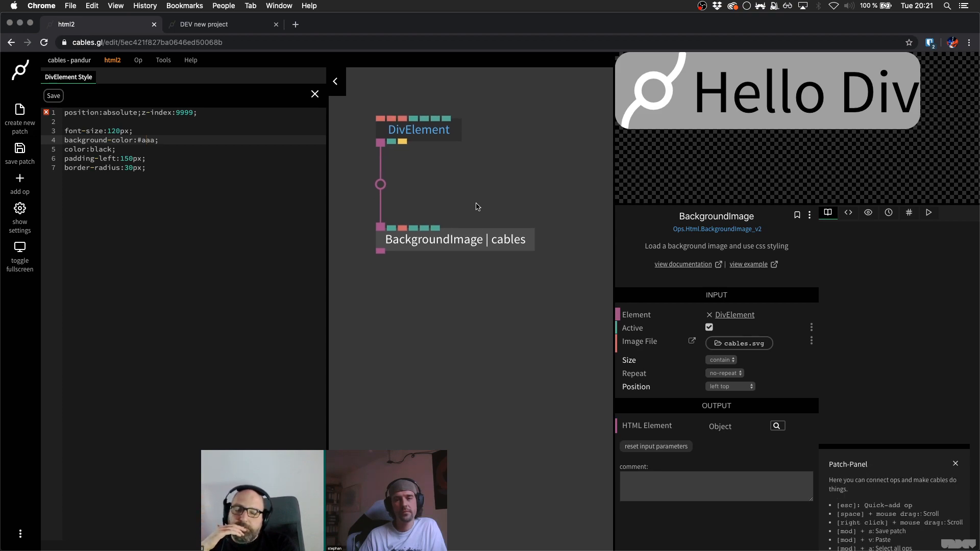
click(316, 93)
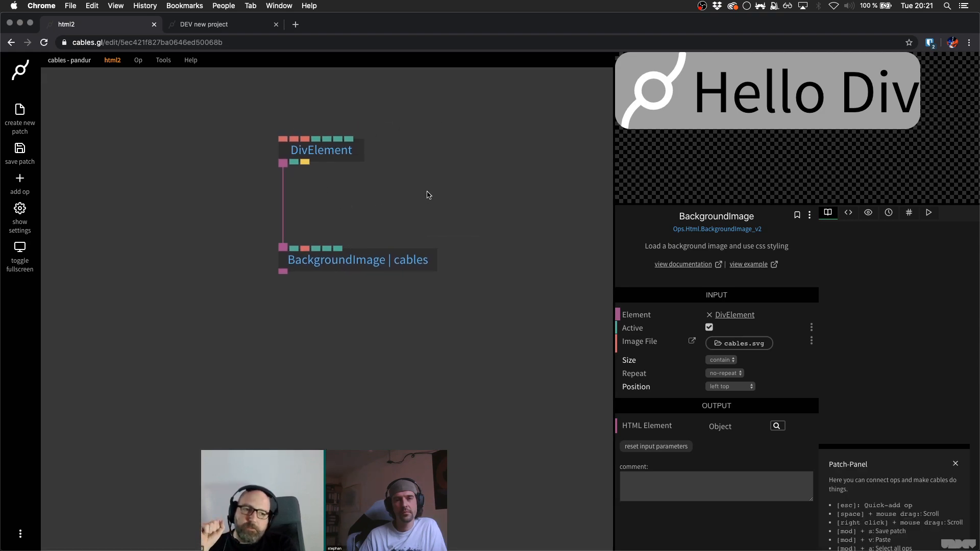
drag(427, 195, 390, 200)
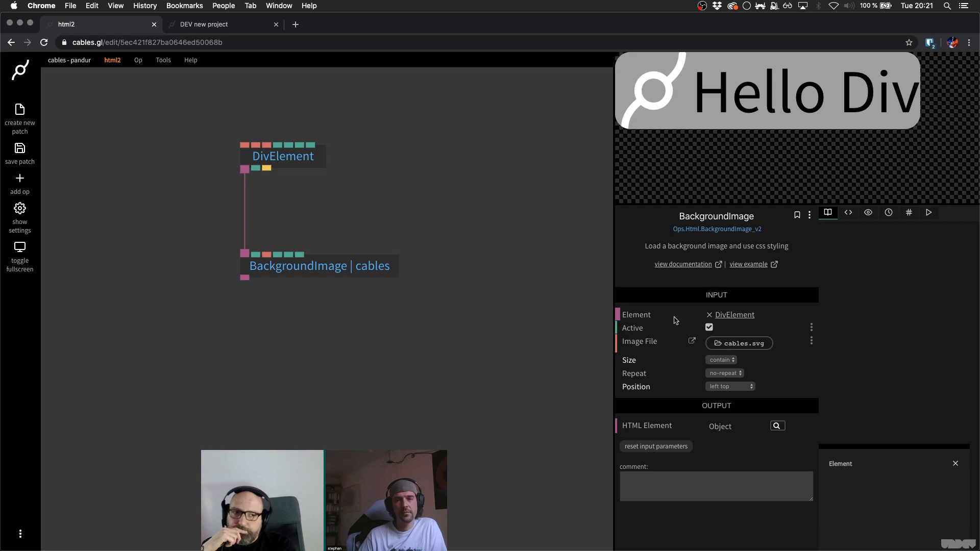
- Switch BackgroundImage's Active option off and on repeatedly to compare the div with and without its image, leaving it enabled
click(710, 328)
click(709, 328)
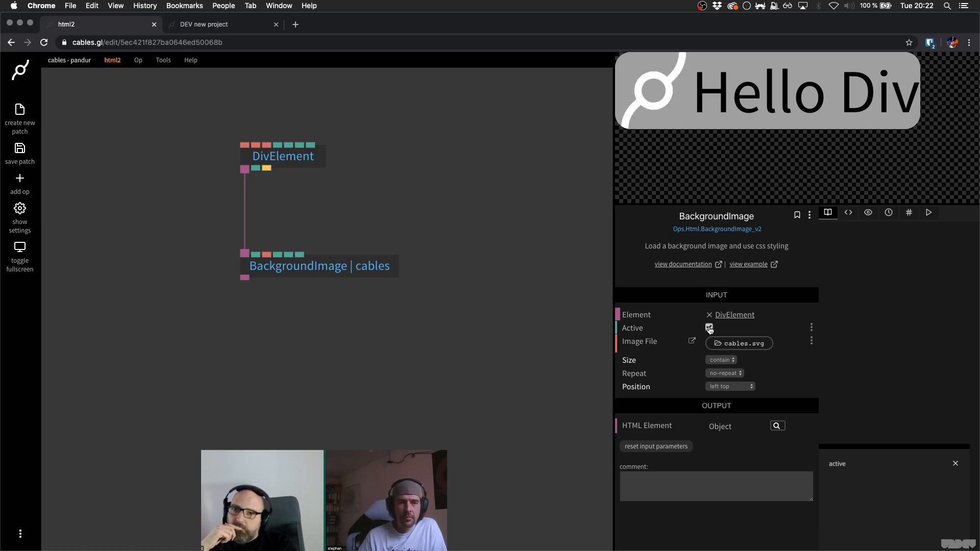
click(709, 328)
click(710, 328)
click(709, 328)
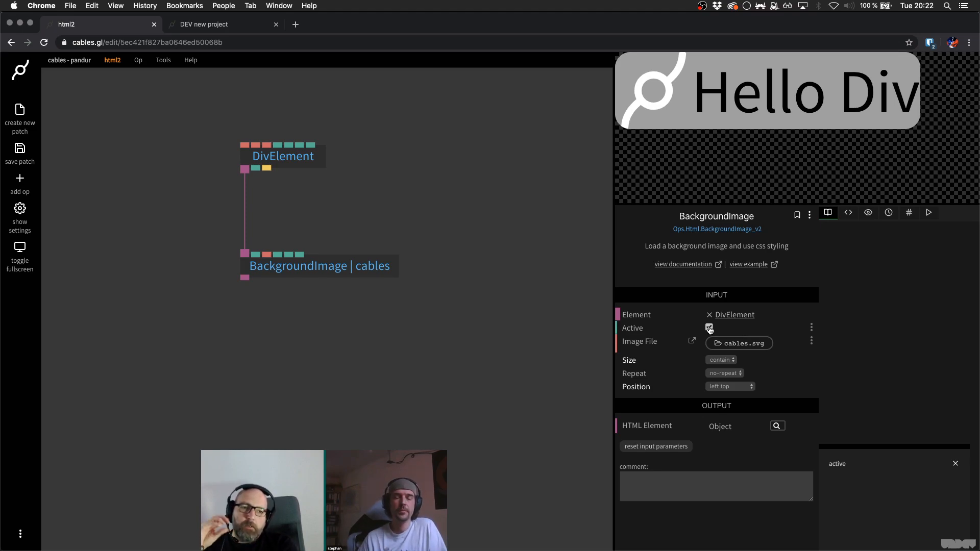
click(354, 269)
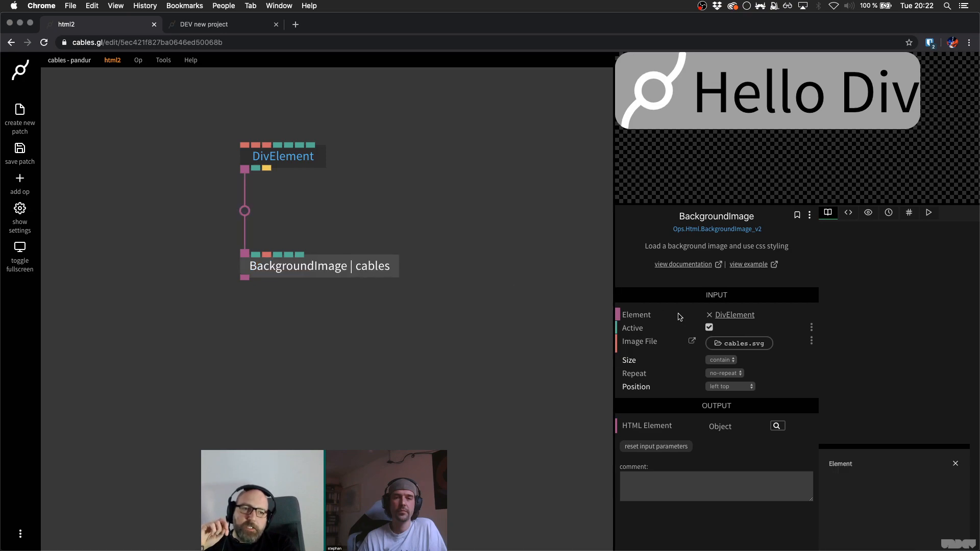
click(712, 330)
click(712, 330)
click(712, 330)
click(712, 330)
click(711, 330)
click(711, 330)
click(712, 330)
click(712, 330)
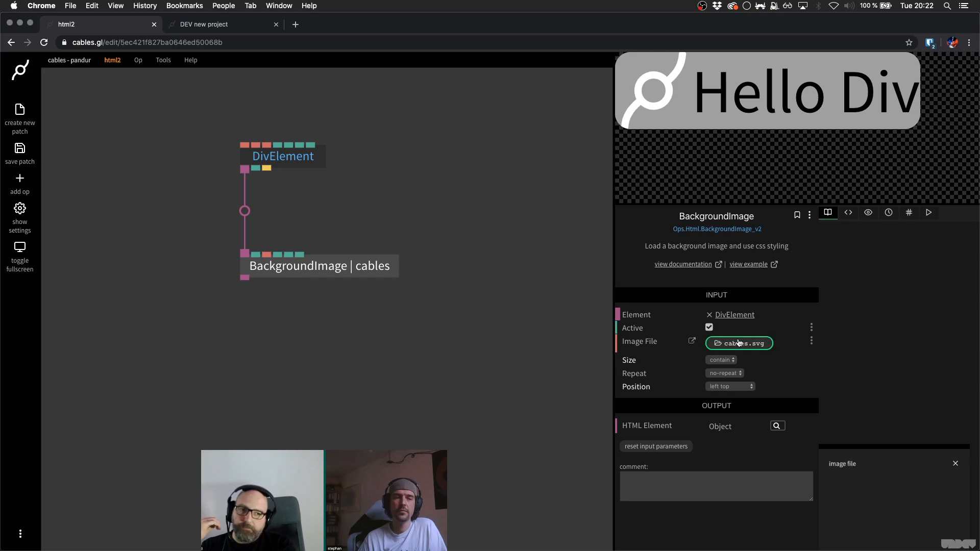
- Deselect BackgroundImage and save the patch
click(474, 249)
drag(496, 252, 473, 268)
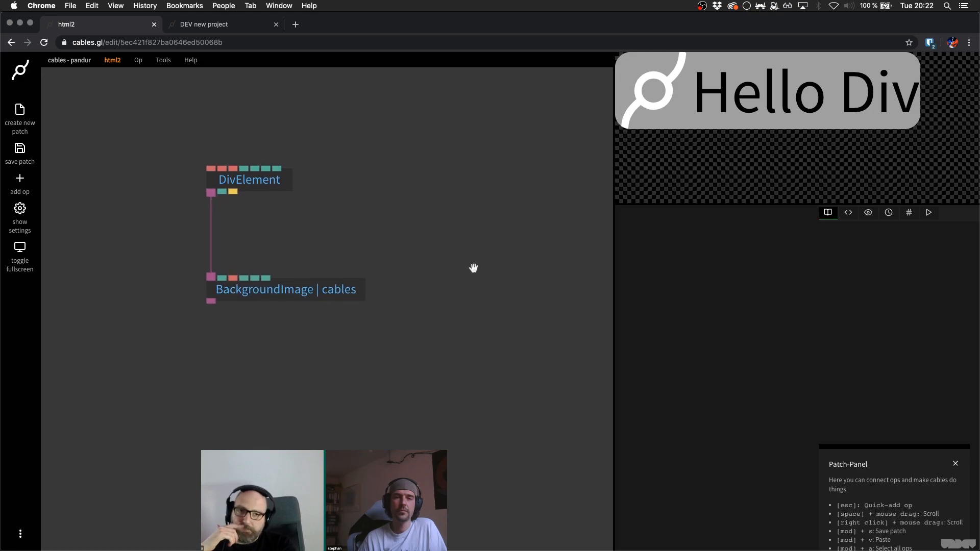
key(super+s)
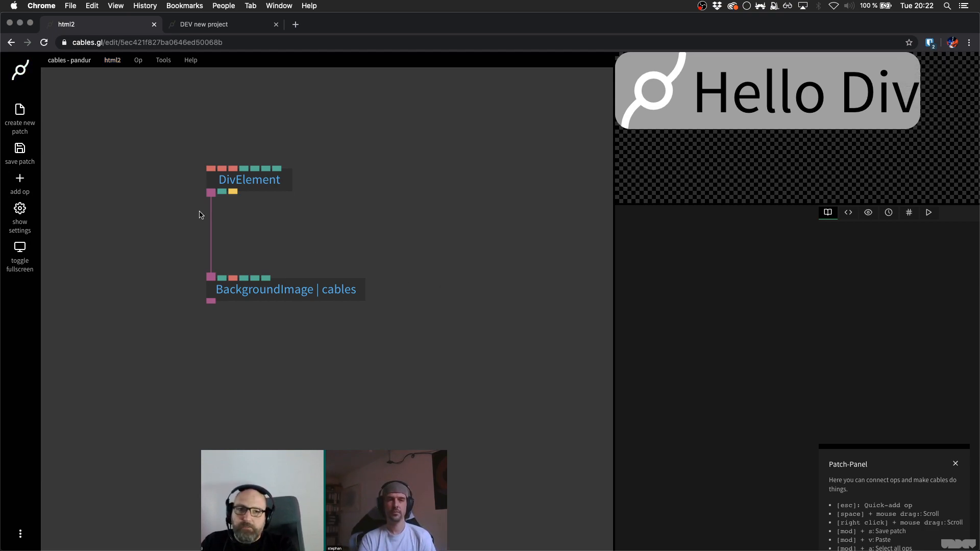
drag(294, 221, 184, 225)
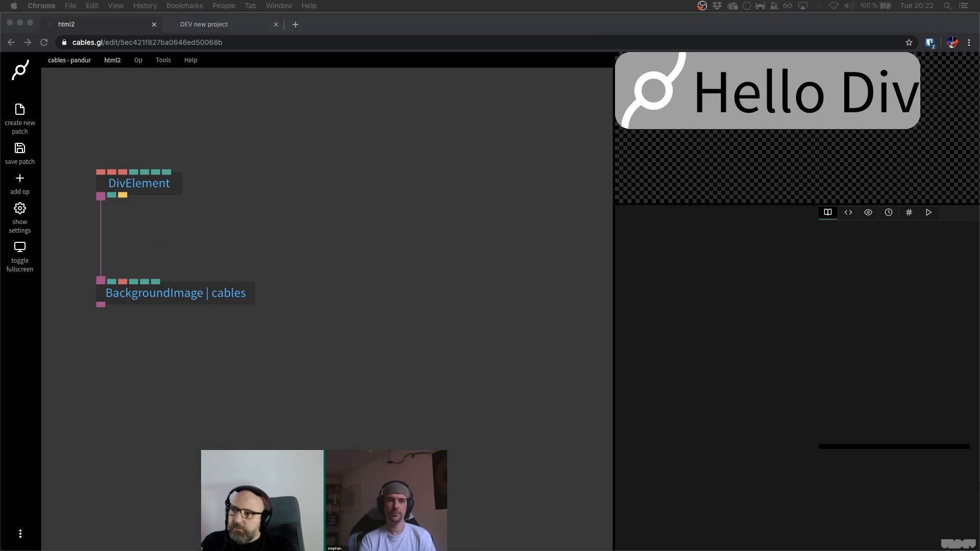
click(390, 317)
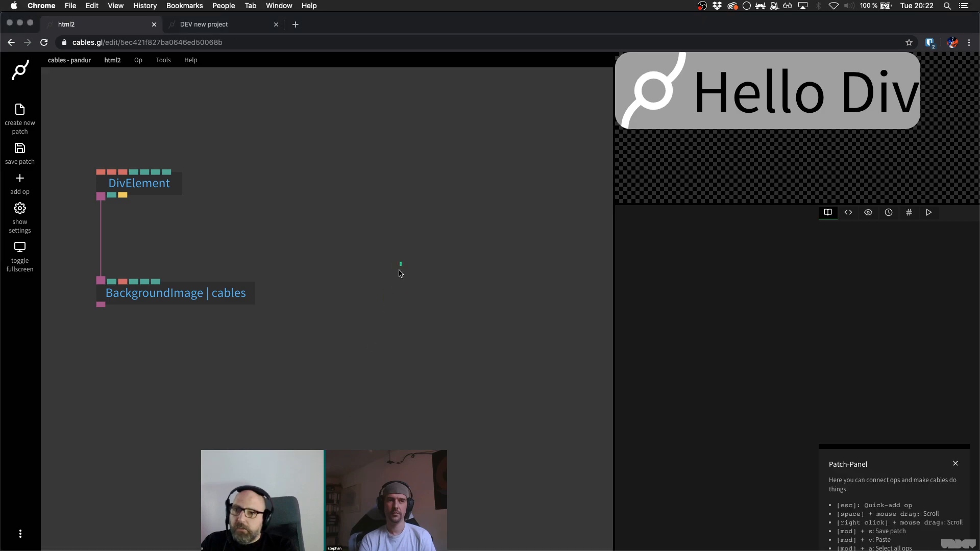
key(Escape)
key(Escape)
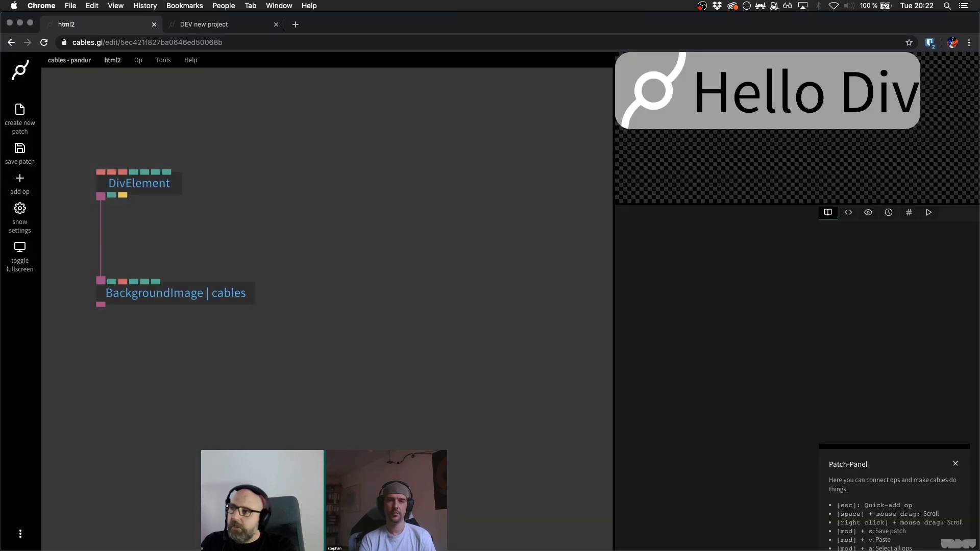
- Duplicate the DivElement, place the copy to the right of the original, and save the patch
drag(212, 223, 111, 138)
key(super+c)
key(super+v)
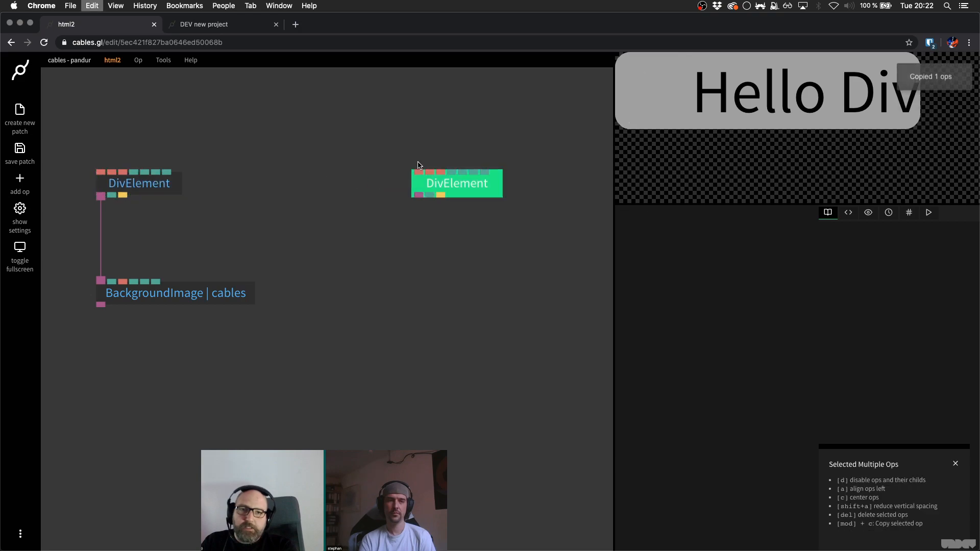
drag(466, 188, 402, 188)
key(super+s)
drag(419, 226, 397, 226)
drag(379, 189, 395, 203)
click(346, 189)
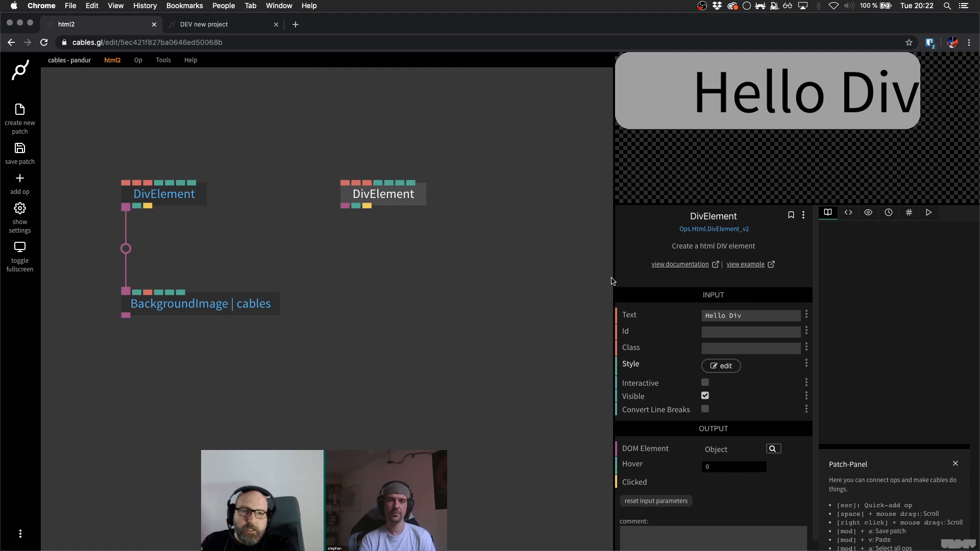
- Toggle the original DivElement's Visible option off and on, cut the duplicate DivElement, and save the patch
click(157, 195)
click(705, 396)
click(704, 396)
drag(321, 152, 432, 246)
key(super+x)
key(super+s)
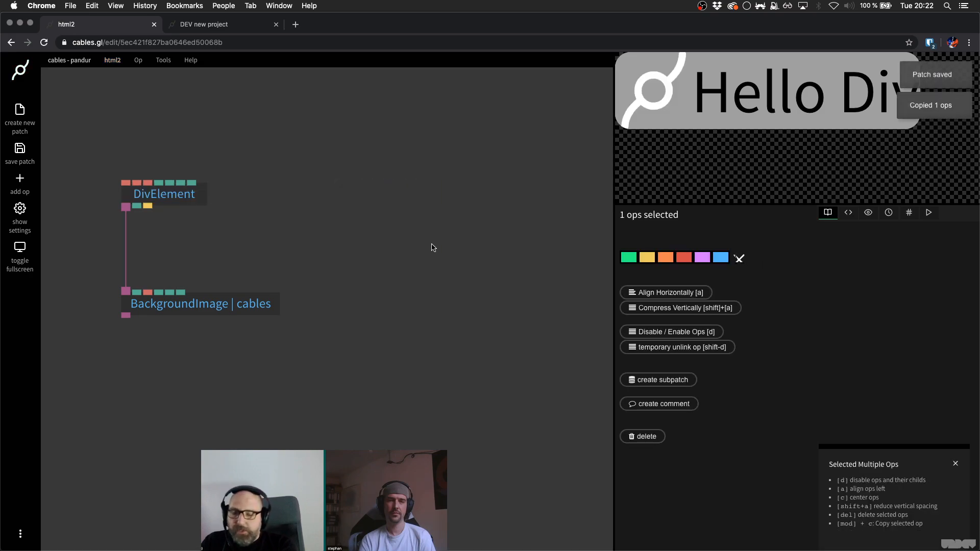
- Create a new project named html3 and paste the copied DivElement into it
key(ctrl+n)
text(html)
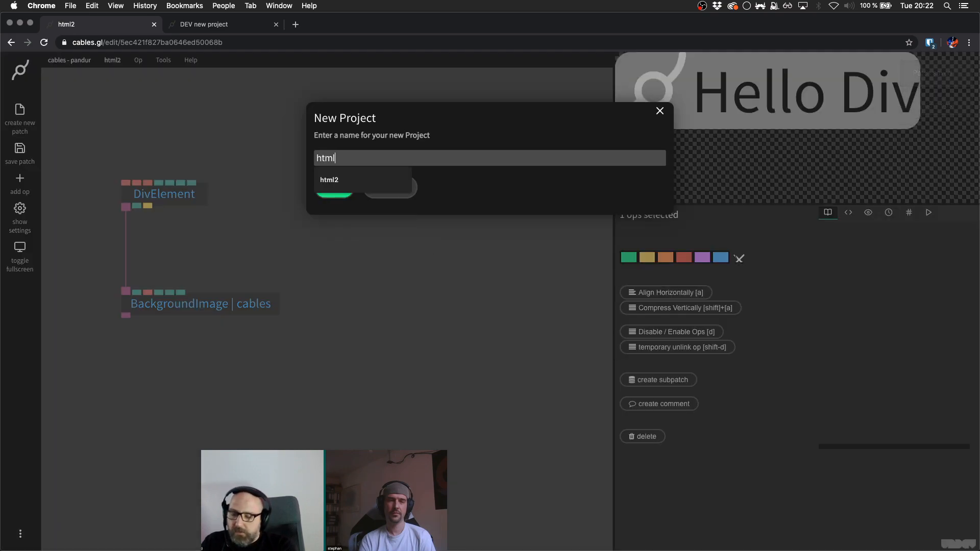
text(3)
key(Return)
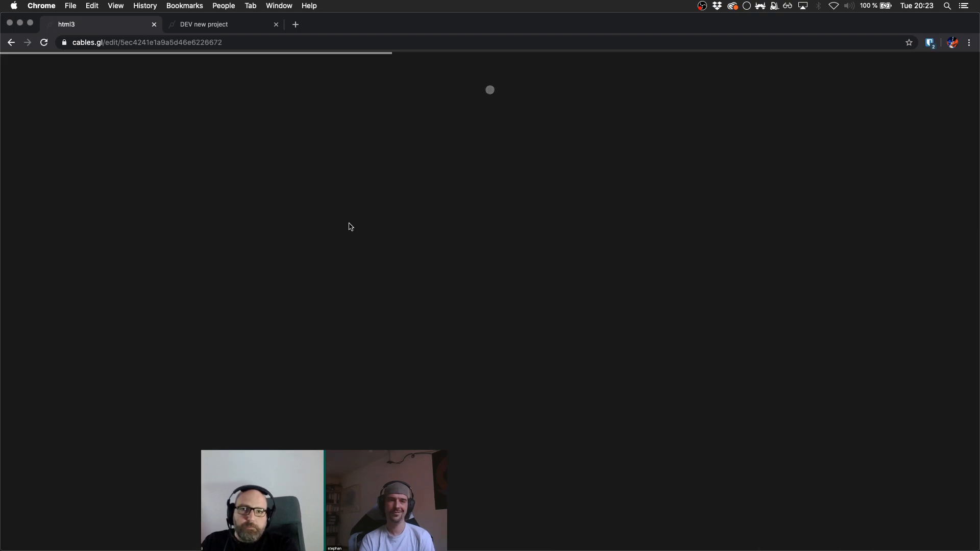
key(super+v)
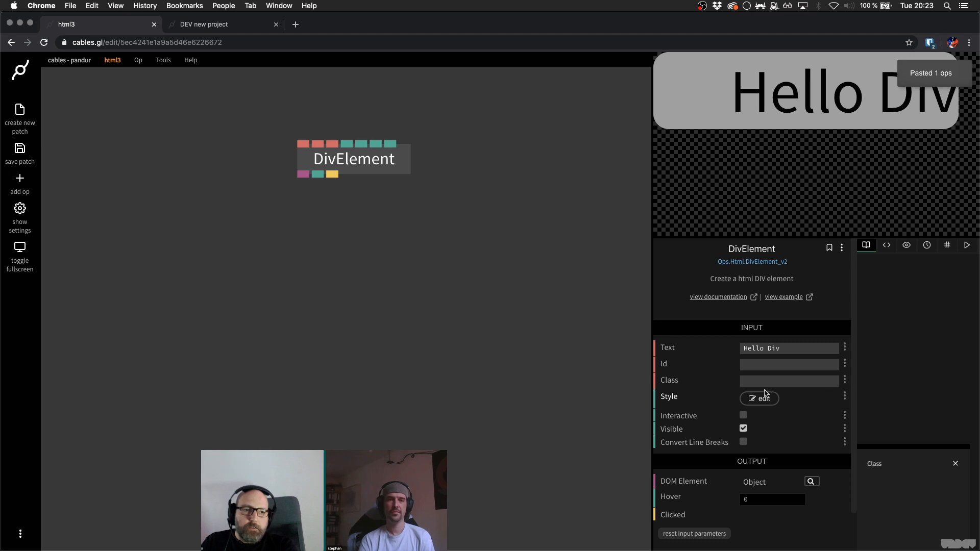
- Open the DivElement's style, delete the left padding line above border-radius, and save the style
click(762, 398)
click(184, 159)
key(Up)
key(Down)
key(Down)
key(ctrl+a)
key(Up)
key(ctrl+k)
key(super+s)
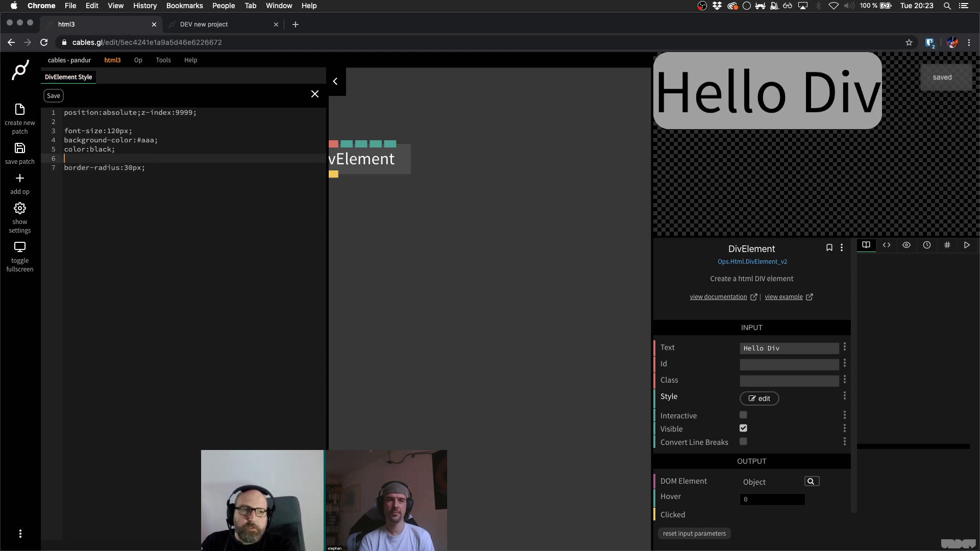
- Add padding:10px; to the DivElement's style, save it, close the style editor, and save the patch
text(pad)
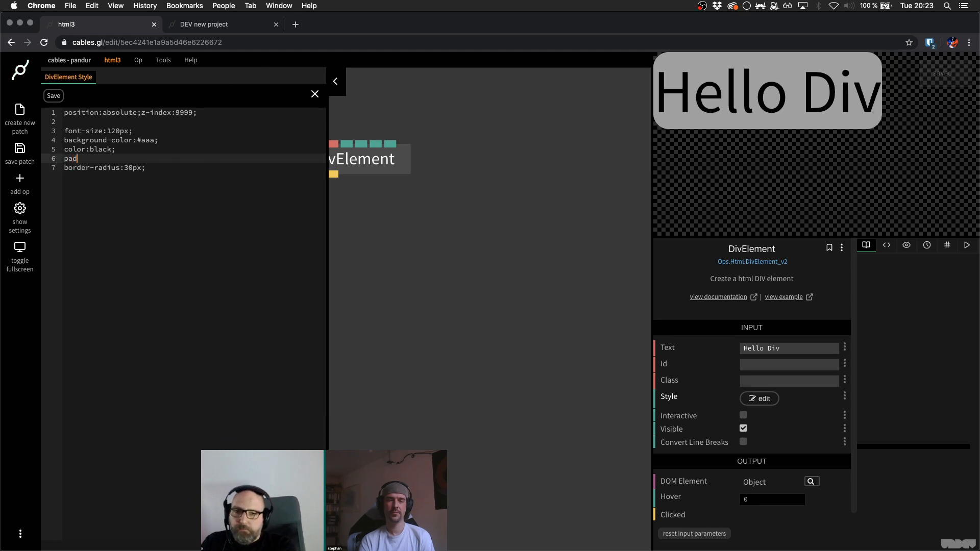
text(diong10px;)
key(super+s)
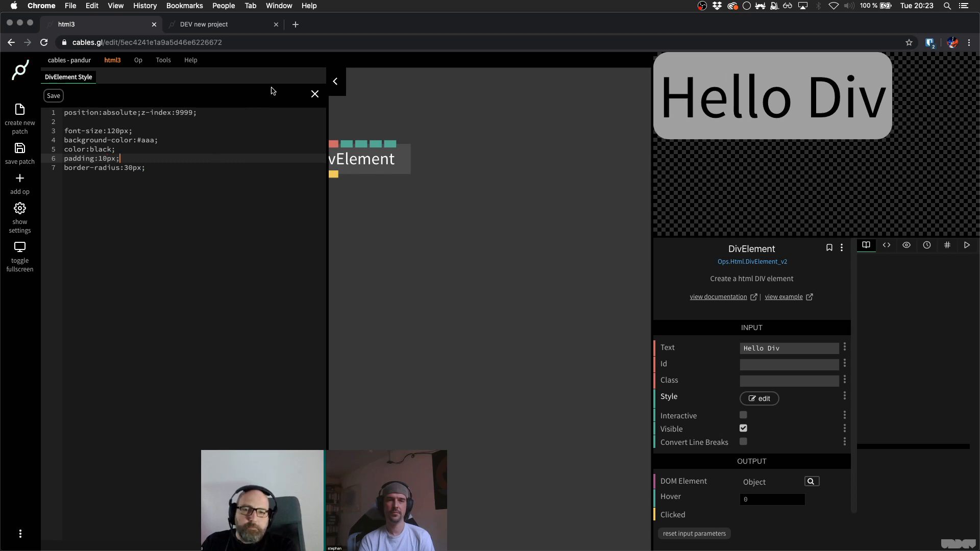
click(315, 94)
click(326, 187)
key(super+s)
click(360, 171)
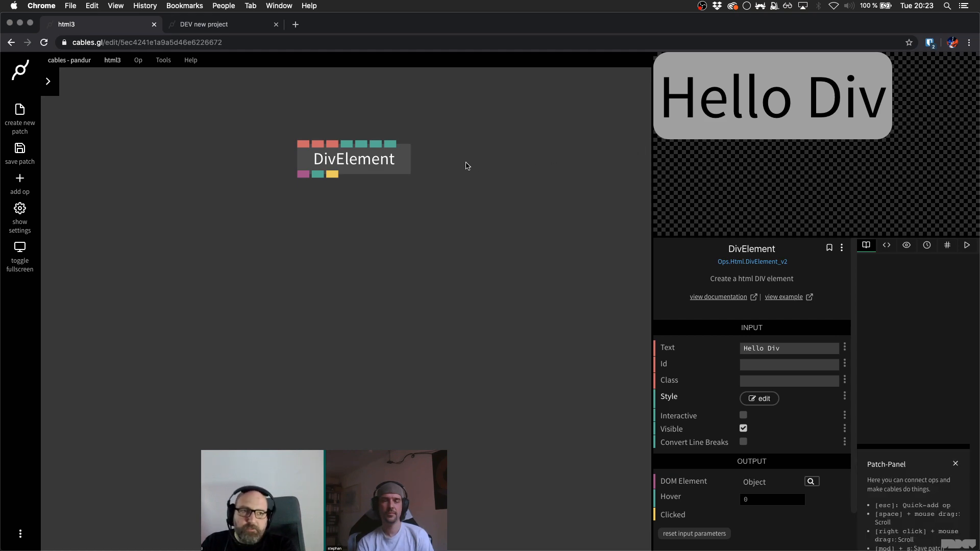
- Reposition the DivElement in the patch and switch its Visible option off and on repeatedly, leaving it enabled
scroll(385, 165, up, 2)
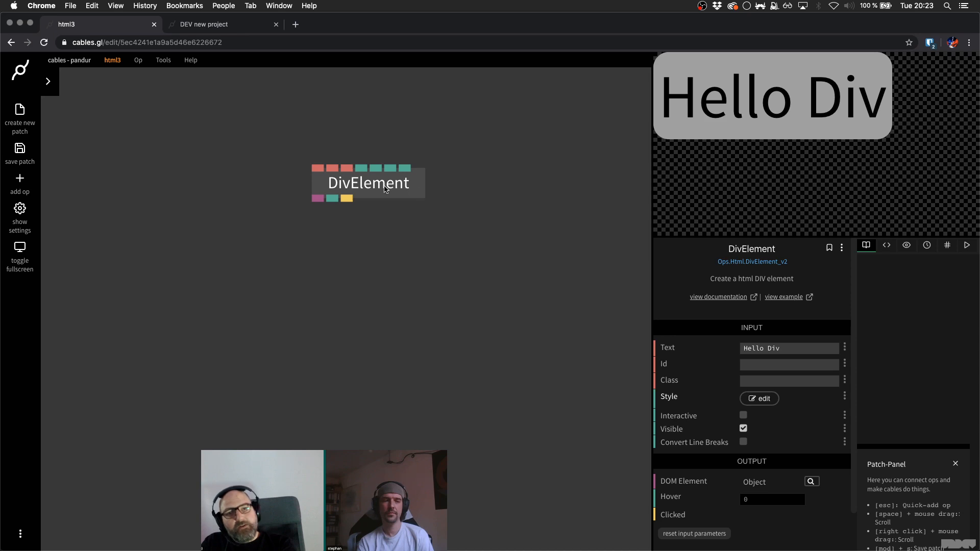
drag(386, 189, 415, 165)
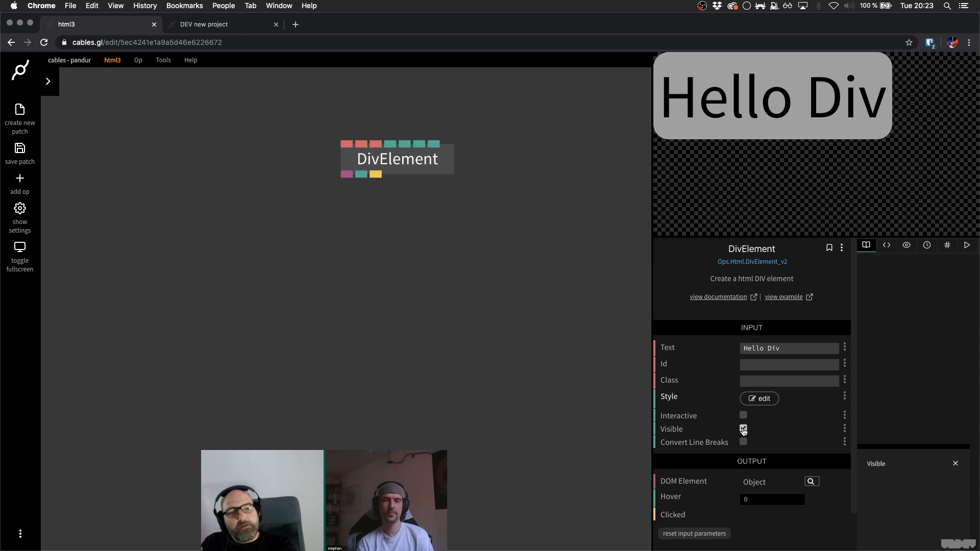
click(743, 429)
click(743, 429)
click(743, 429)
click(743, 429)
click(743, 429)
click(743, 429)
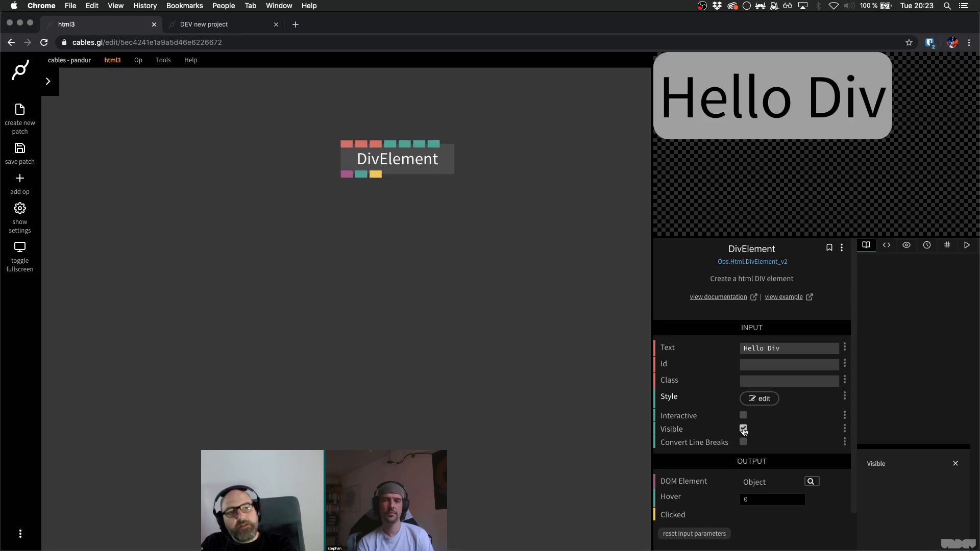
click(743, 429)
click(743, 429)
click(743, 428)
click(743, 428)
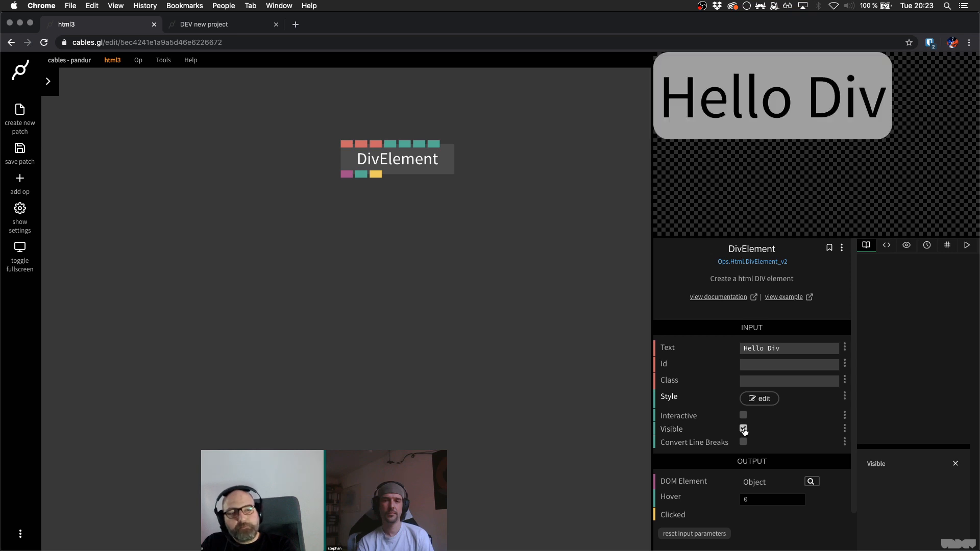
click(743, 428)
click(743, 429)
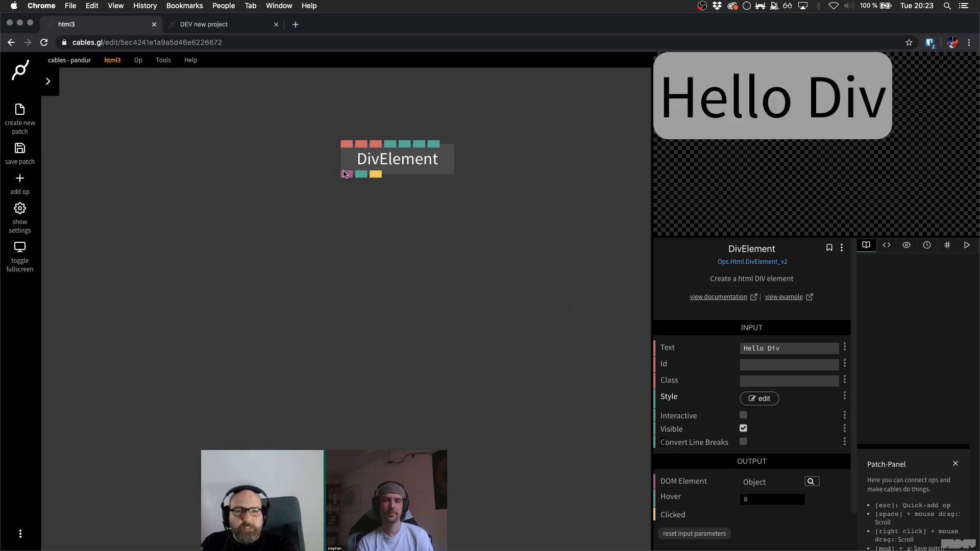
- Add an ElementFadeInOut op connected to the DivElement's DOM Element output and place it below
drag(344, 173, 365, 285)
text(fade)
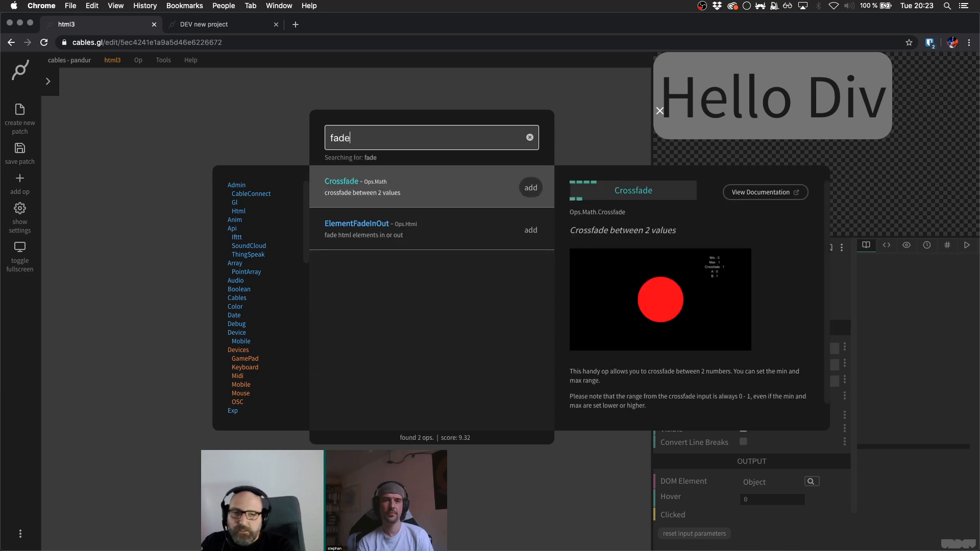
key(Down)
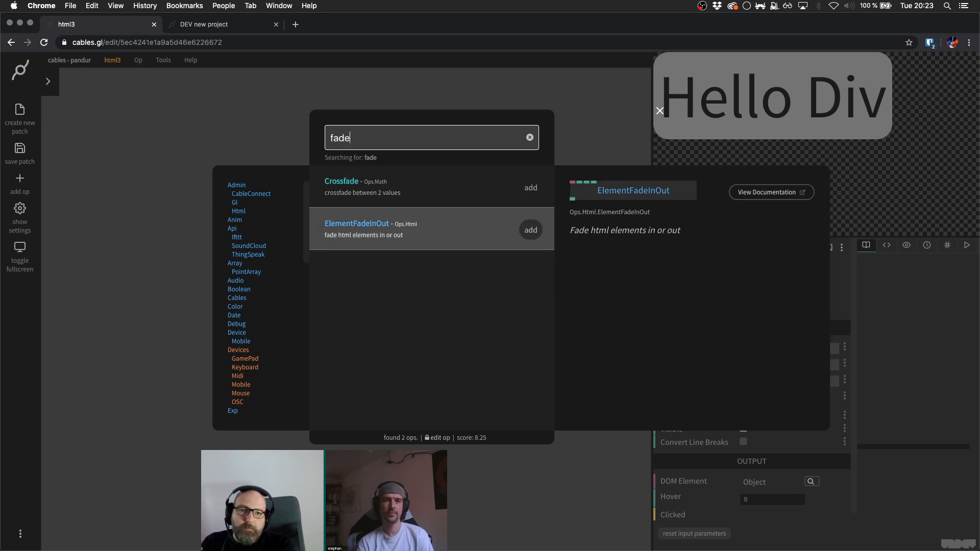
key(Return)
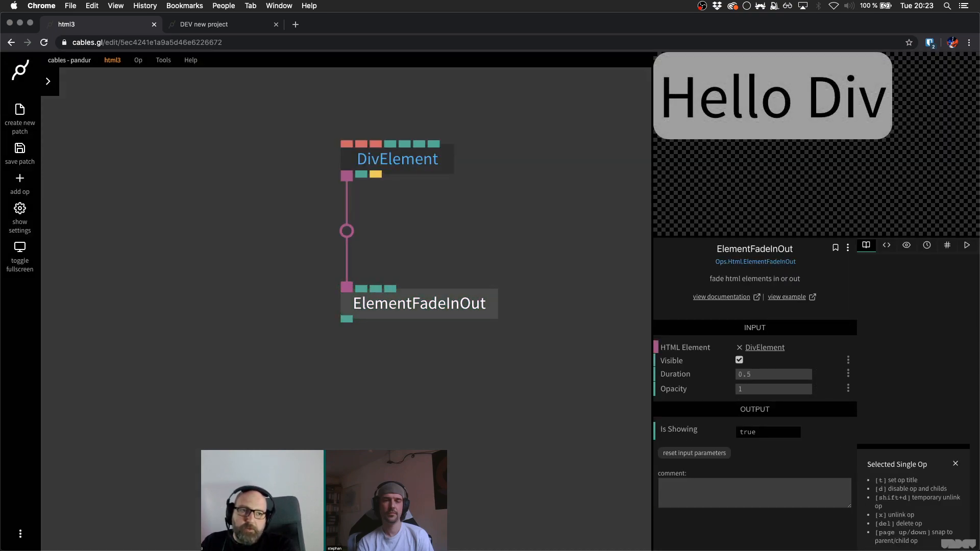
click(494, 251)
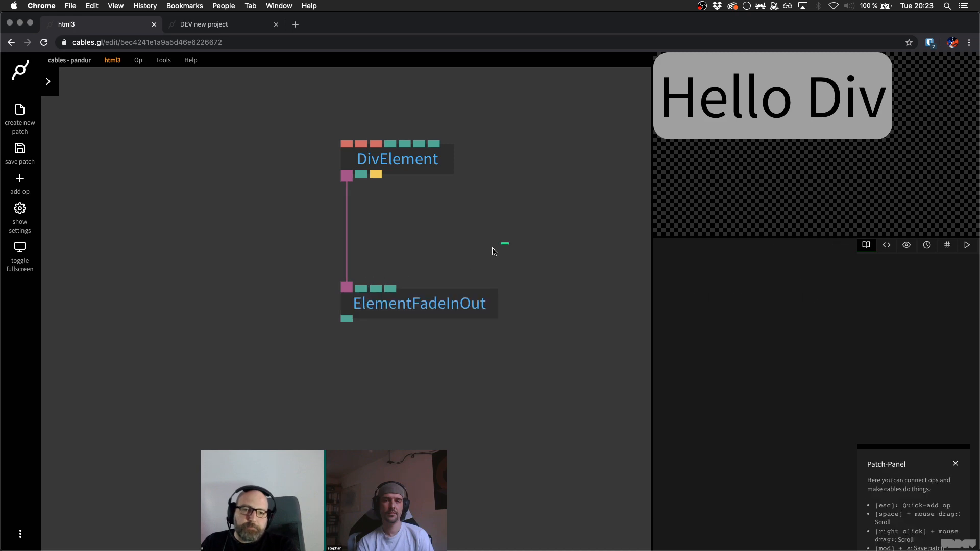
- Switch ElementFadeInOut's Visible option off and on to preview the div's fade, leaving it enabled
click(467, 295)
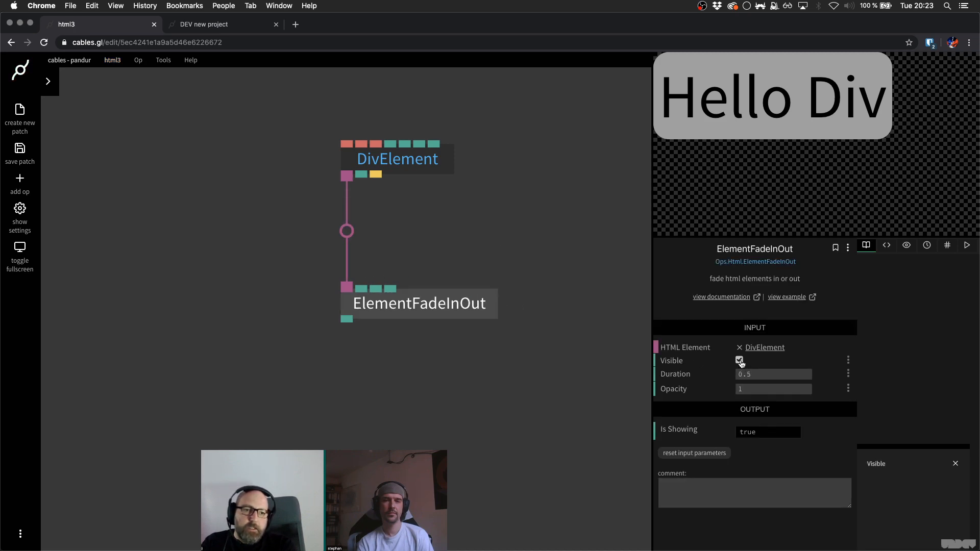
click(740, 361)
click(739, 361)
click(739, 360)
click(739, 360)
- Set ElementFadeInOut's Duration to 0.2 and toggle Visible off and on to preview the shorter fade
click(765, 375)
key(BackSpace)
text(2)
click(740, 360)
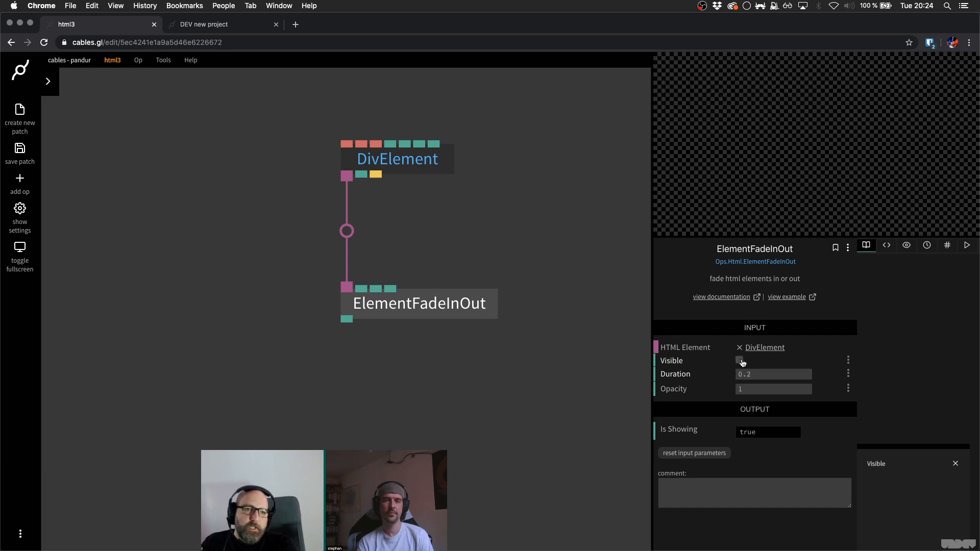
click(740, 361)
click(739, 360)
click(739, 360)
- Set ElementFadeInOut's Duration and Opacity both to 0.5 and toggle Visible off and on to test the fade
text(0.5)
click(760, 386)
text(0.5)
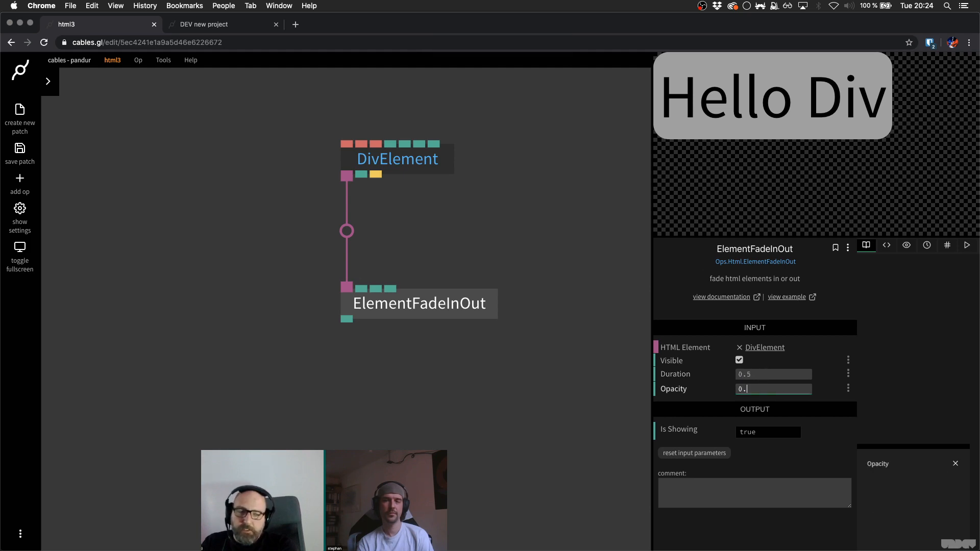
click(739, 360)
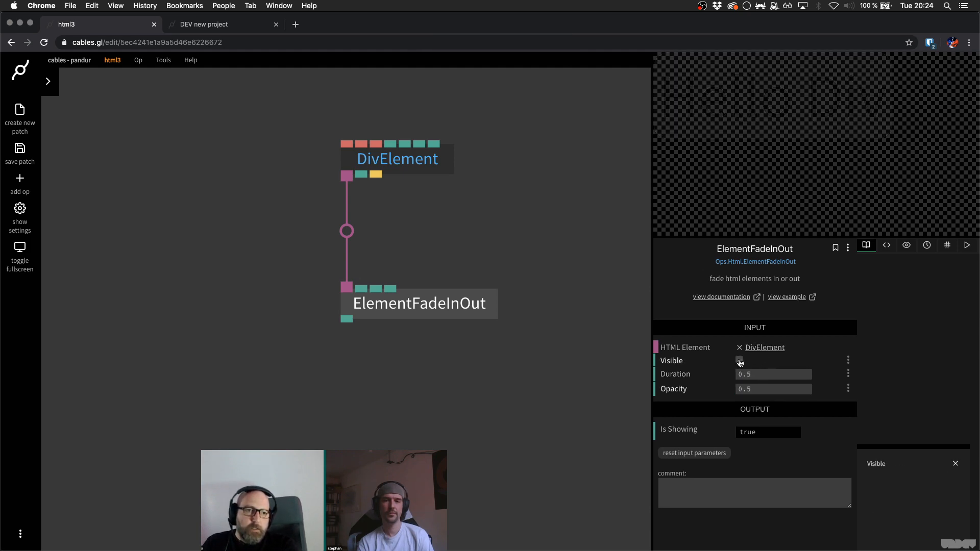
click(739, 360)
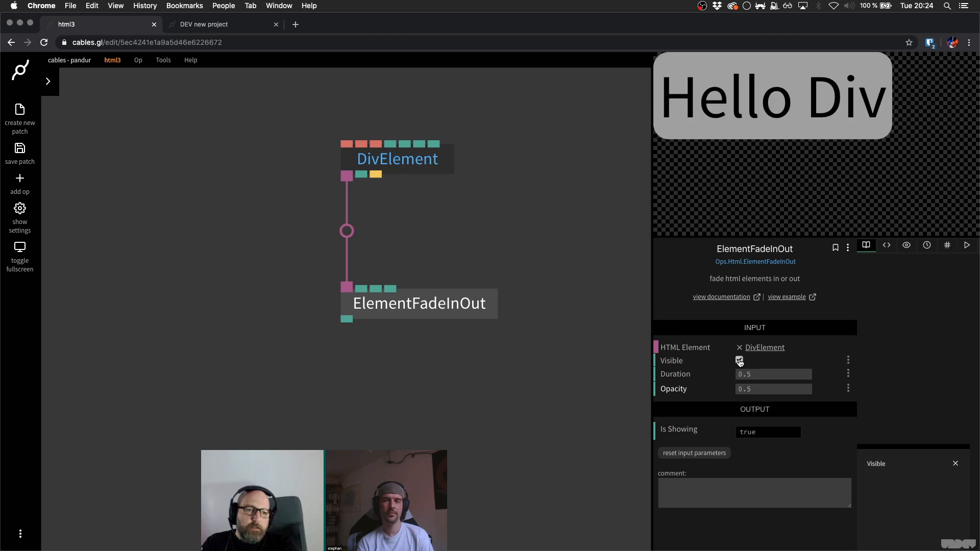
click(739, 361)
click(738, 360)
- Set ElementFadeInOut's Opacity to 1 and save the patch
click(769, 389)
key(BackSpace)
key(BackSpace)
key(BackSpace)
text(1)
click(531, 208)
click(470, 298)
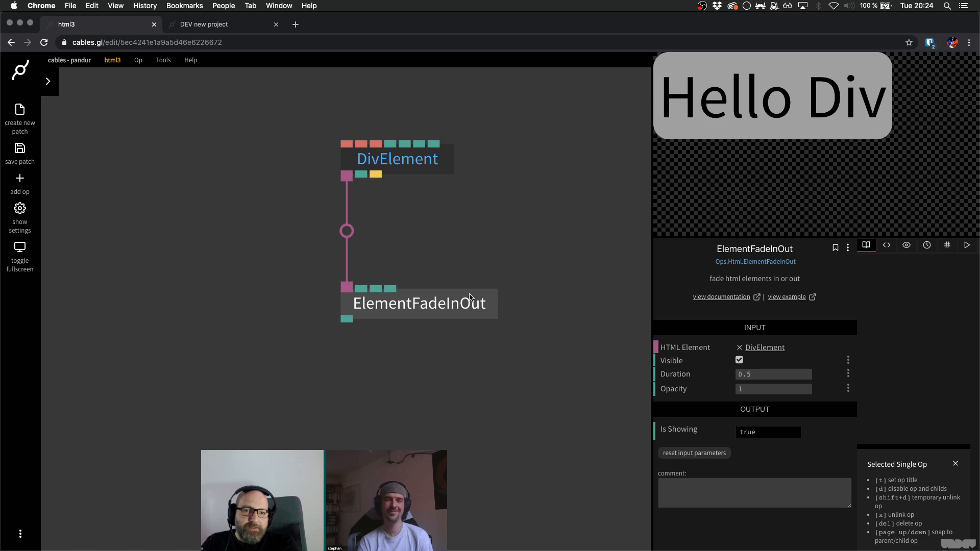
click(479, 278)
key(super+s)
- Select ElementFadeInOut and toggle its Visible option off and on to watch the div fade at full opacity
click(459, 297)
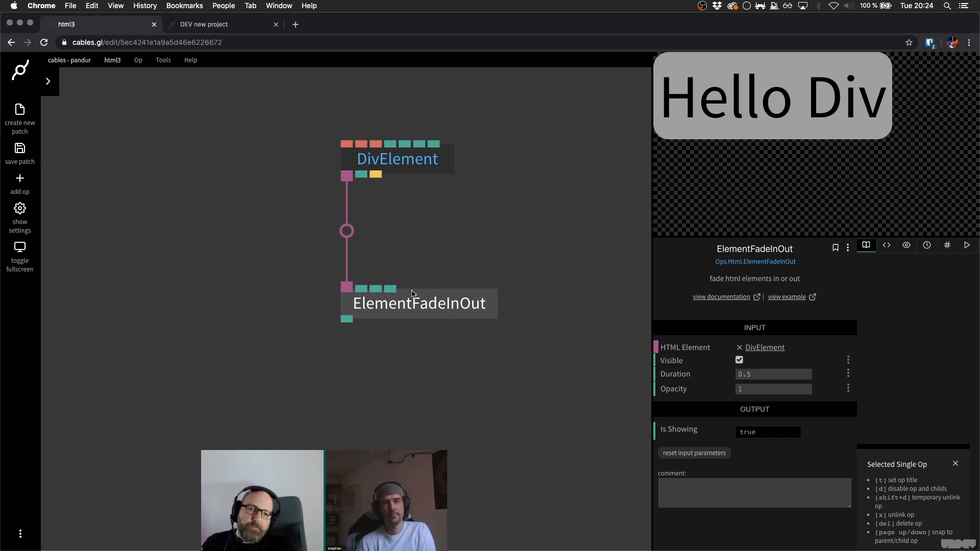
scroll(482, 291, up, 2)
click(739, 360)
click(739, 361)
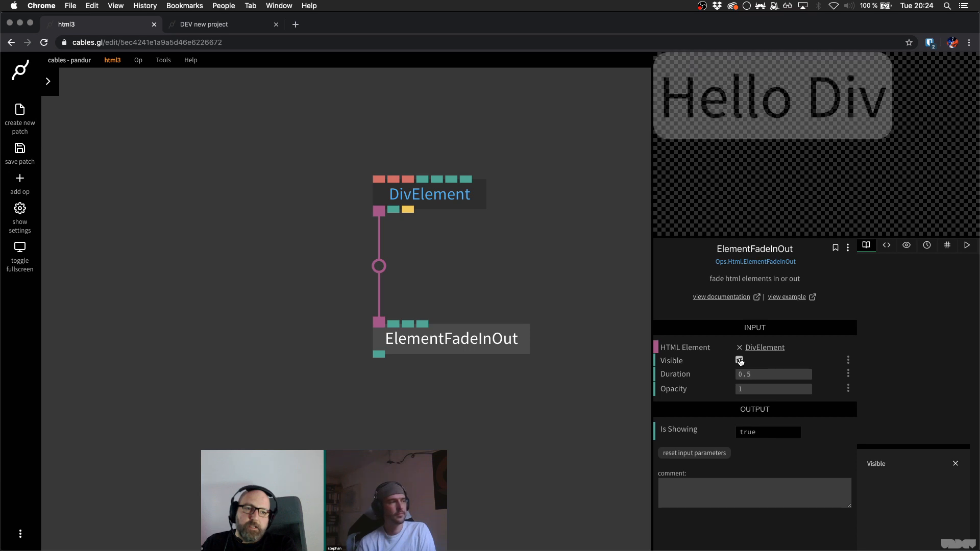
click(739, 361)
click(739, 360)
- Set ElementFadeInOut's Duration to 0.2, test it by toggling Visible, and save the patch
click(770, 374)
key(BackSpace)
text(2)
click(739, 360)
click(741, 360)
click(442, 235)
key(super+s)
- Reselect ElementFadeInOut and switch Visible off and on once more to check the quick fade
click(433, 198)
click(488, 341)
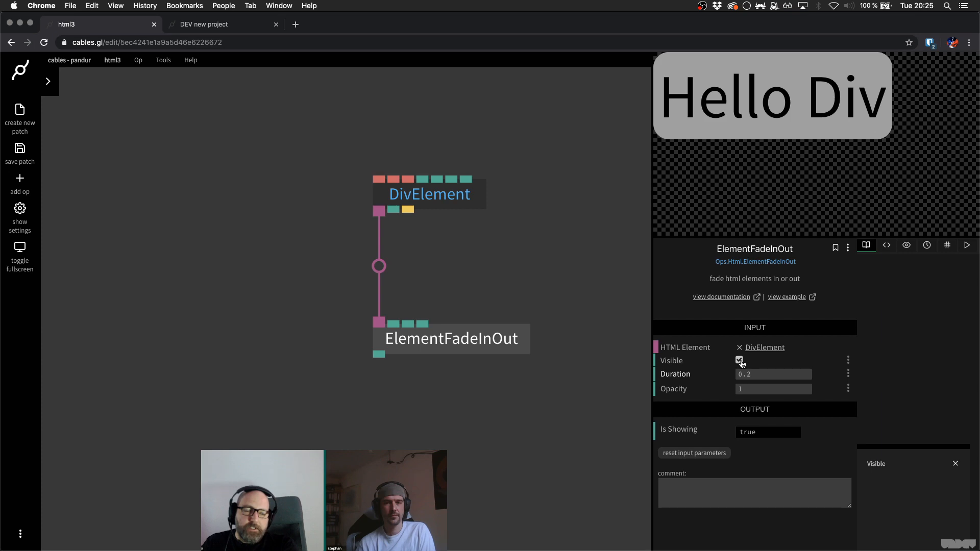
click(740, 360)
click(740, 360)
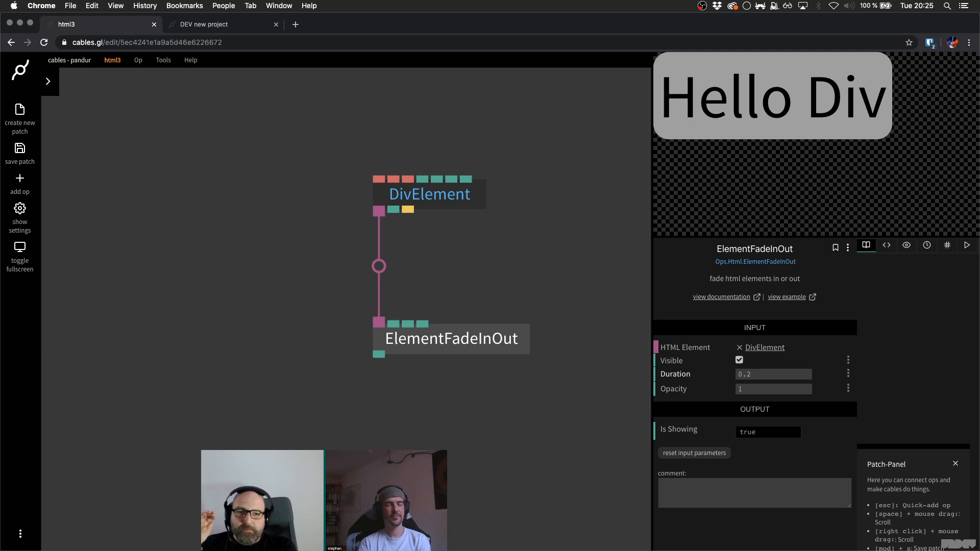
- Move ElementFadeInOut up closer beneath the DivElement and save the patch
drag(531, 407, 433, 357)
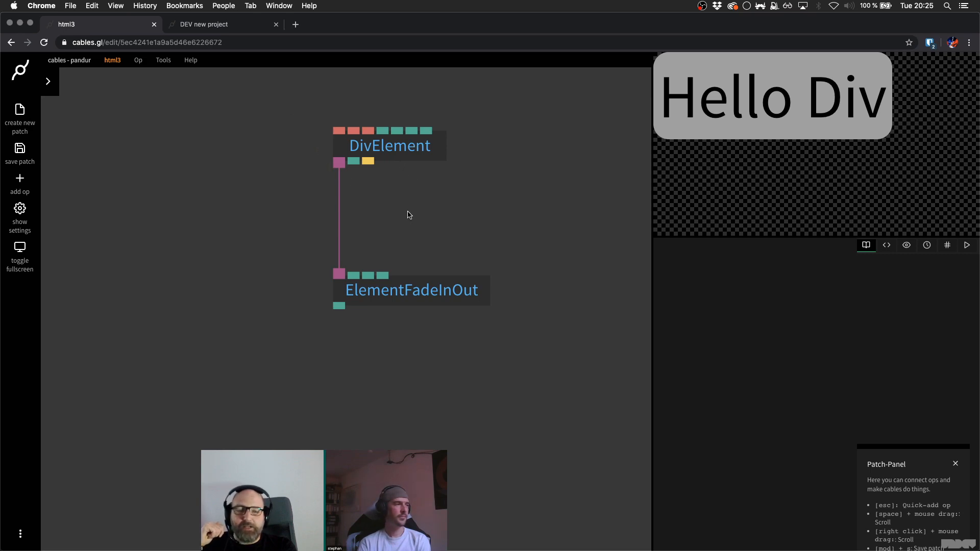
drag(416, 295, 422, 225)
click(380, 309)
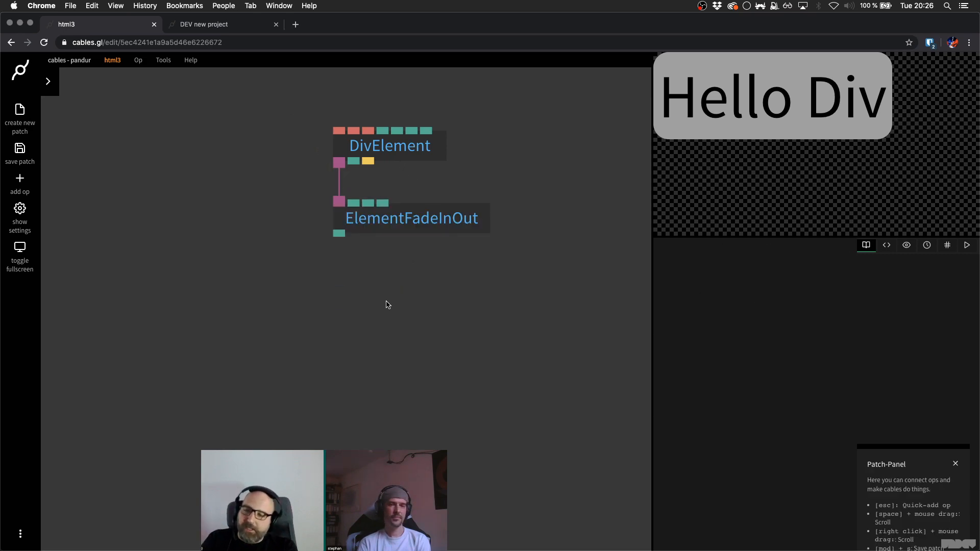
key(super+s)
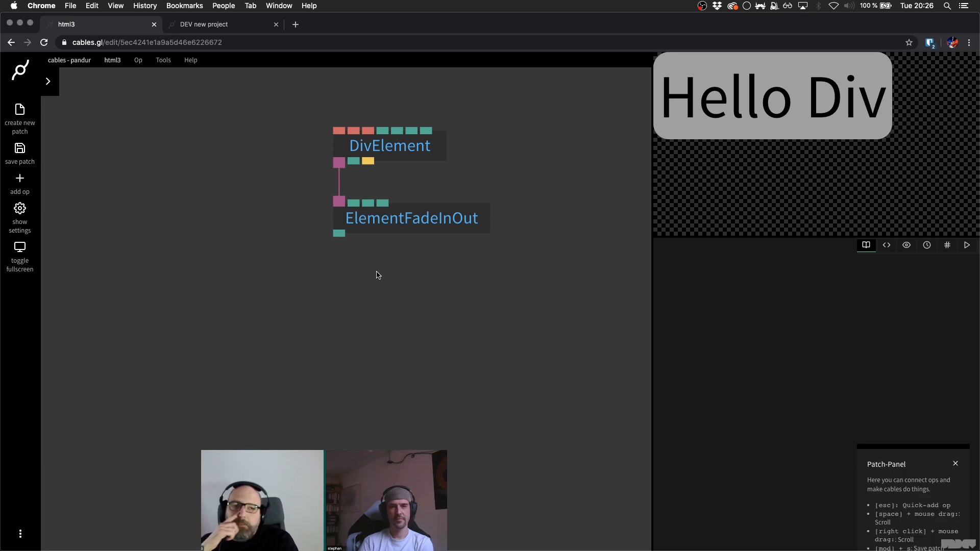
click(446, 224)
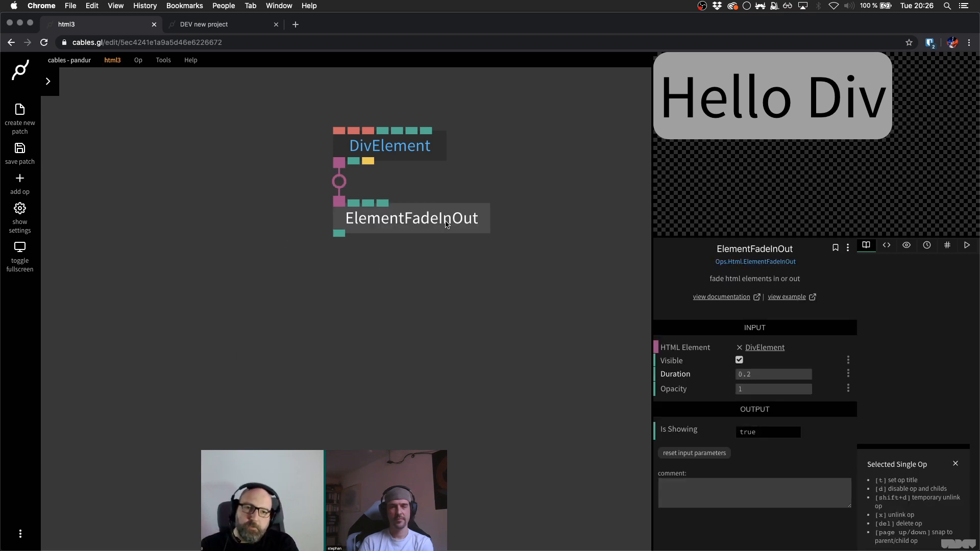
drag(498, 190, 339, 207)
click(339, 207)
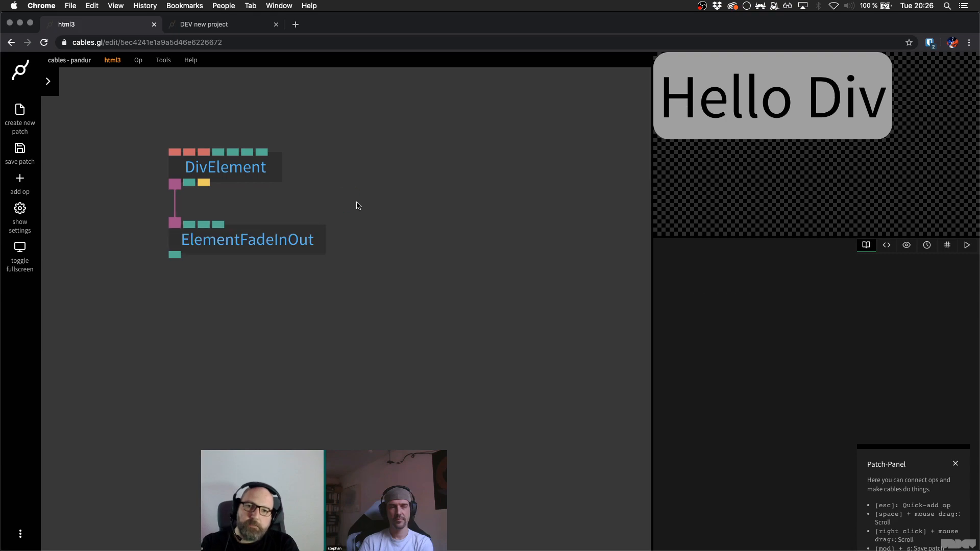
- Save the patch and delete the DivElement and ElementFadeInOut ops
key(super+s)
drag(380, 263, 200, 117)
key(Delete)
- Add a new DivElement op and place it in the upper part of the empty patch
key(Escape)
text(divel)
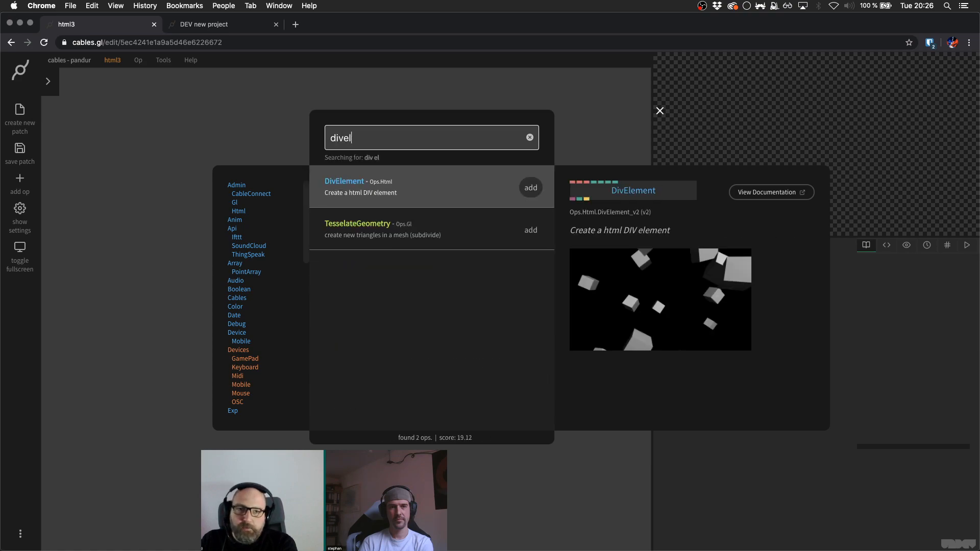
key(Return)
drag(355, 329, 255, 134)
click(313, 193)
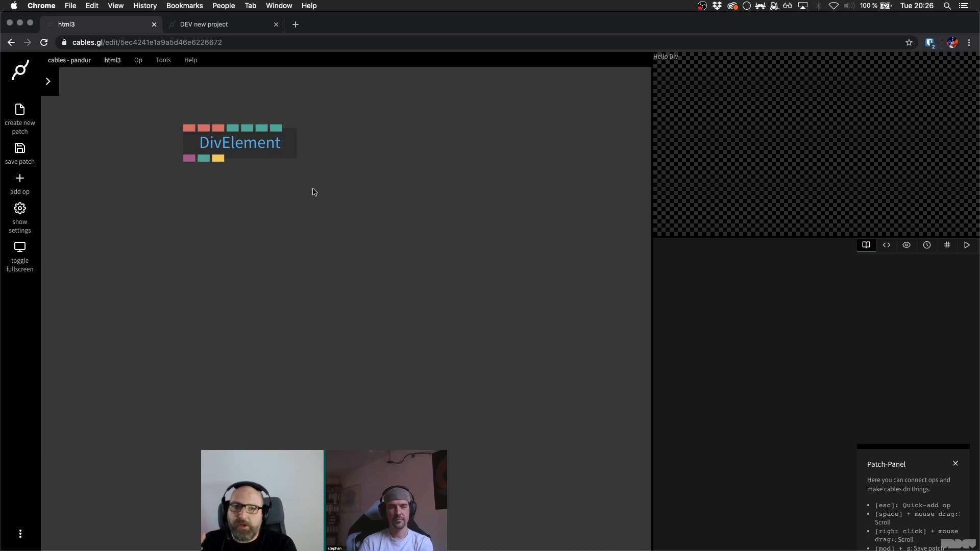
- Open the cables home page in a new browser tab, look over its navigation, and return to the html3 patch
click(232, 26)
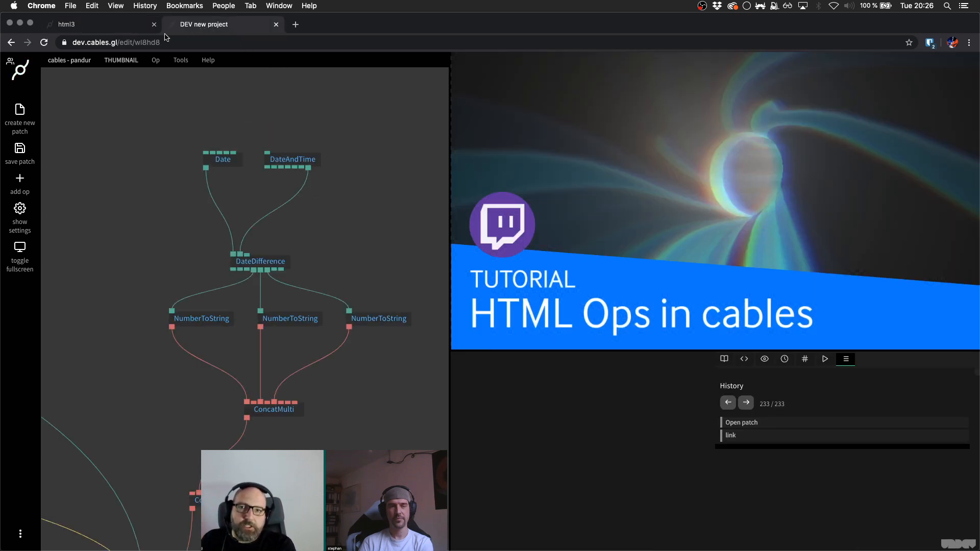
click(119, 25)
key(super+t)
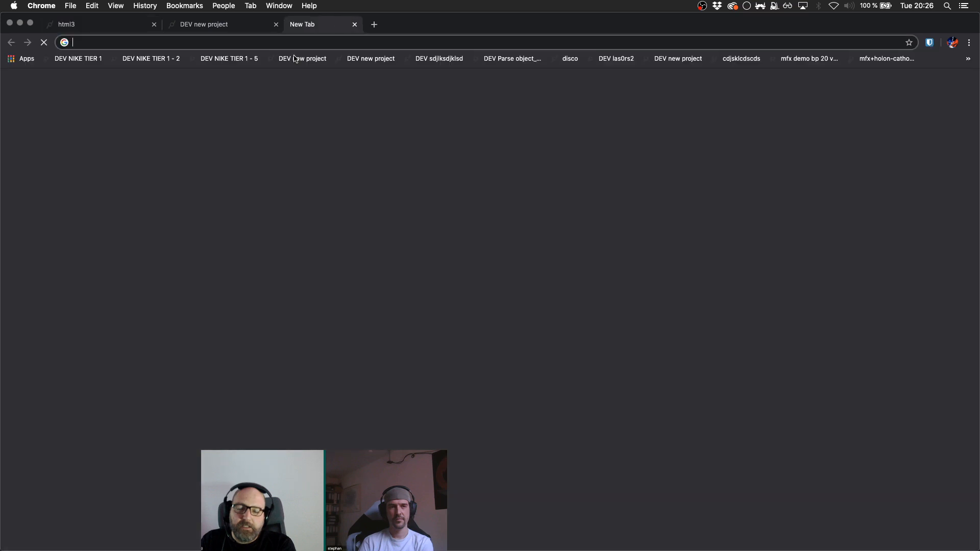
text(cables)
key(Return)
mouse_move(166, 67)
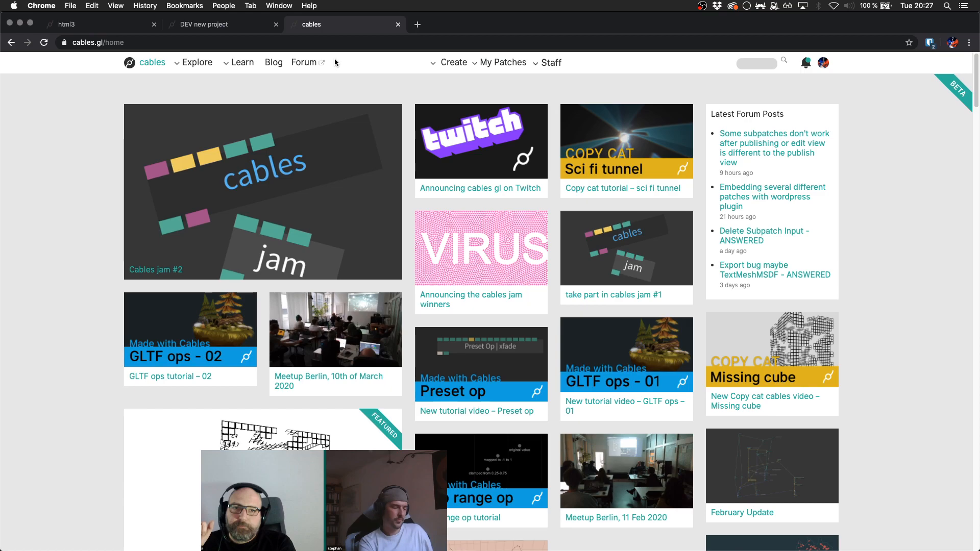
click(218, 26)
click(144, 28)
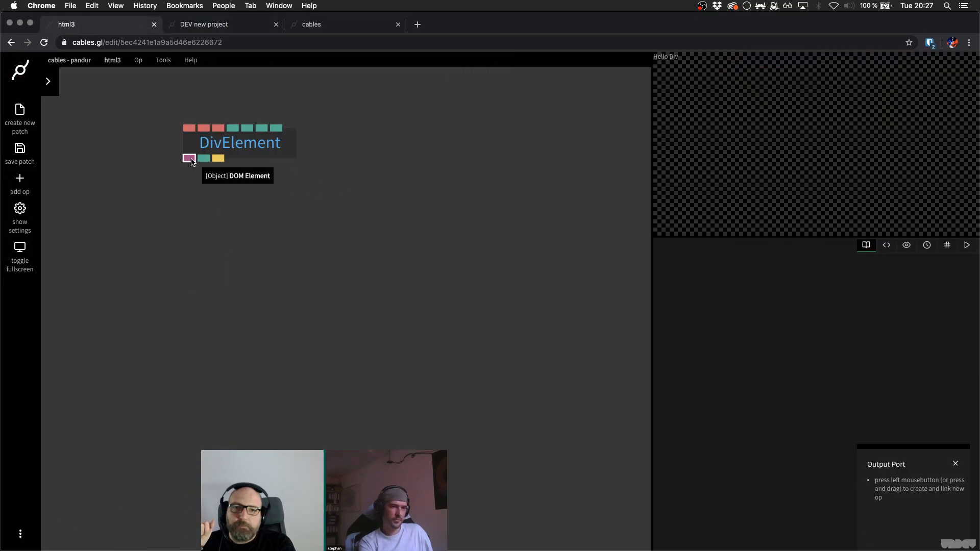
- Add the line "border:1px solid red;" to the DivElement's style
click(267, 157)
click(759, 398)
click(217, 190)
key(Return)
text(border:1px )
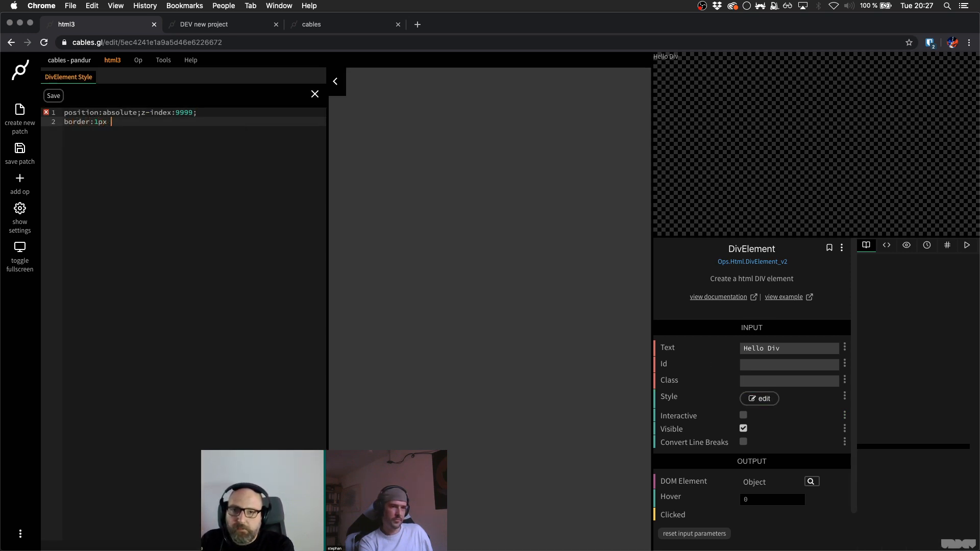
text(solid Math.randomSeed=1;)
key(BackSpace)
key(BackSpace)
key(BackSpace)
key(BackSpace)
key(BackSpace)
key(BackSpace)
key(BackSpace)
key(BackSpace)
key(BackSpace)
key(BackSpace)
key(BackSpace)
key(BackSpace)
key(BackSpace)
key(BackSpace)
key(BackSpace)
key(BackSpace)
key(BackSpace)
key(BackSpace)
text(red;)
- Add "padding:10px;" to the DivElement's style, then save the style and the patch
key(Return)
text(paddingL:10px;)
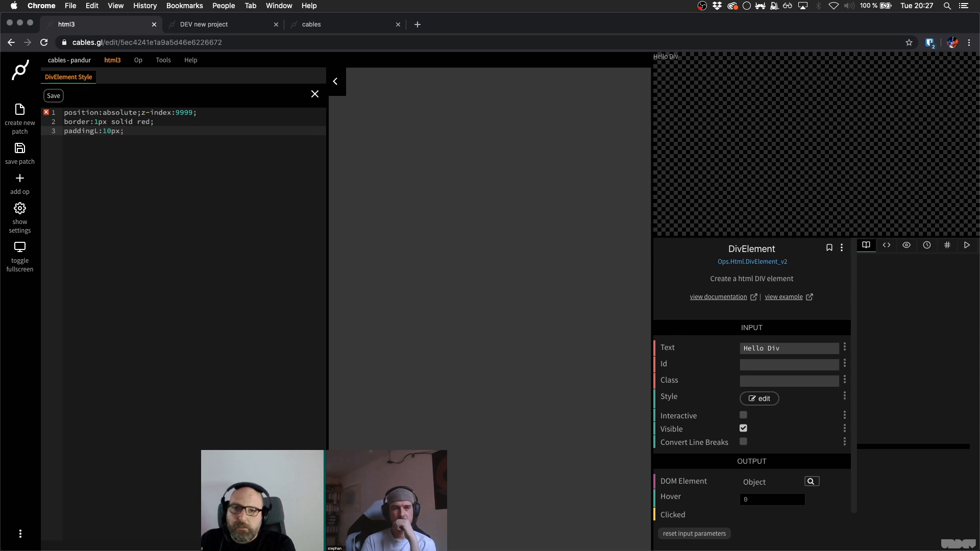
key(BackSpace)
key(super+s)
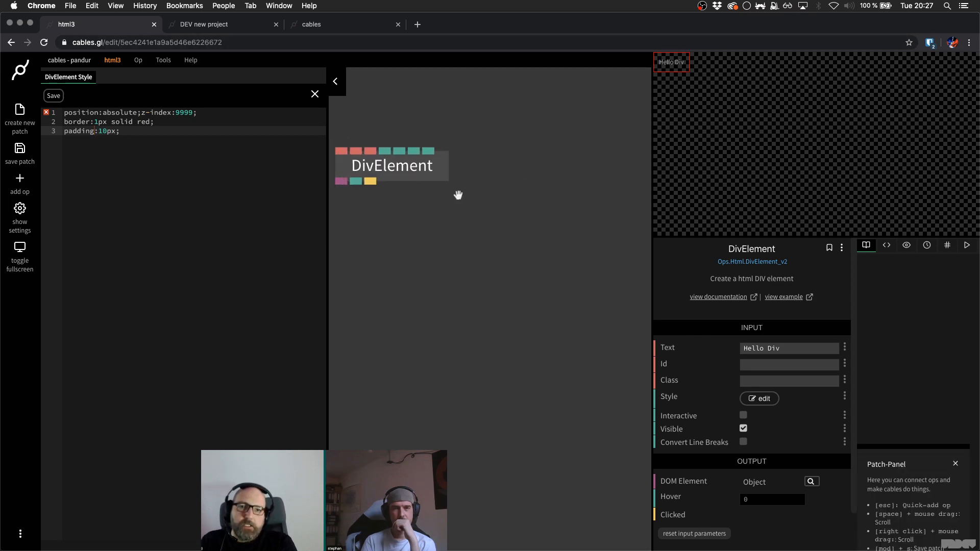
click(501, 171)
key(super+s)
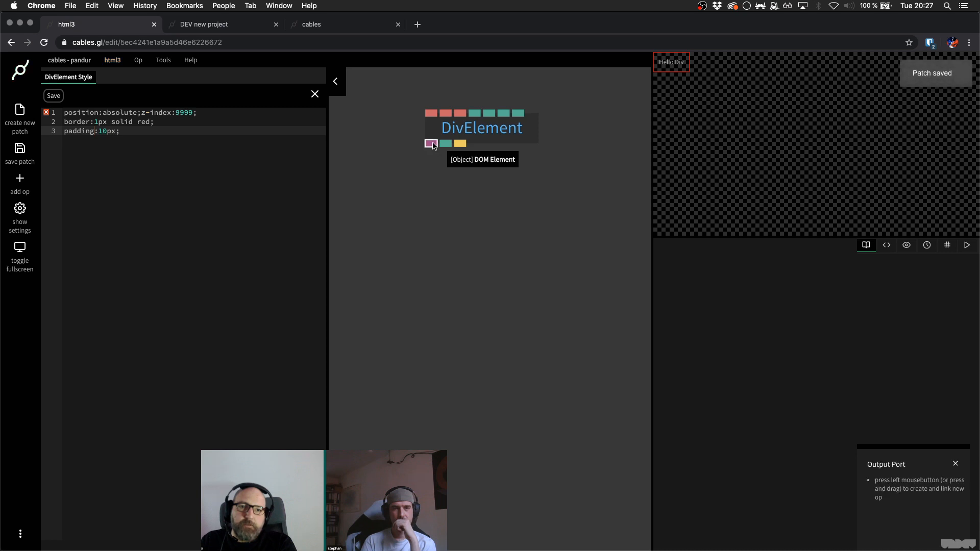
drag(432, 147, 432, 246)
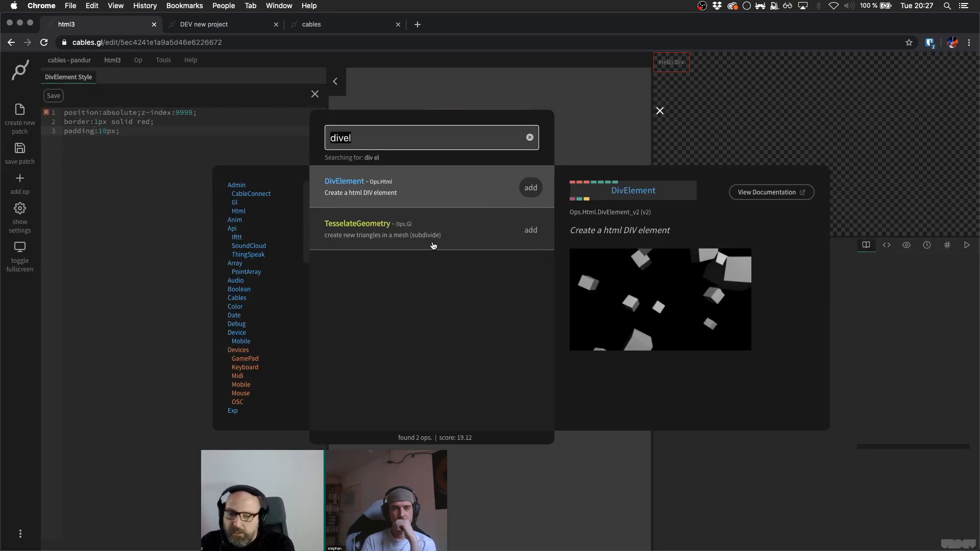
text(prop)
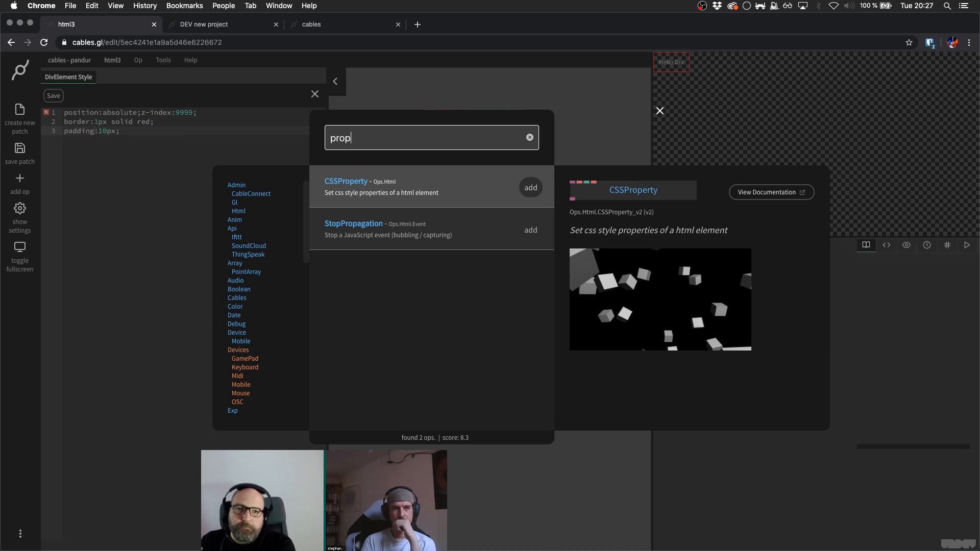
key(Escape)
- Try offsetting the div by adding "left:50px;" to its style and saving it
key(Return)
text(l;e)
key(BackSpace)
key(BackSpace)
text(eft:)
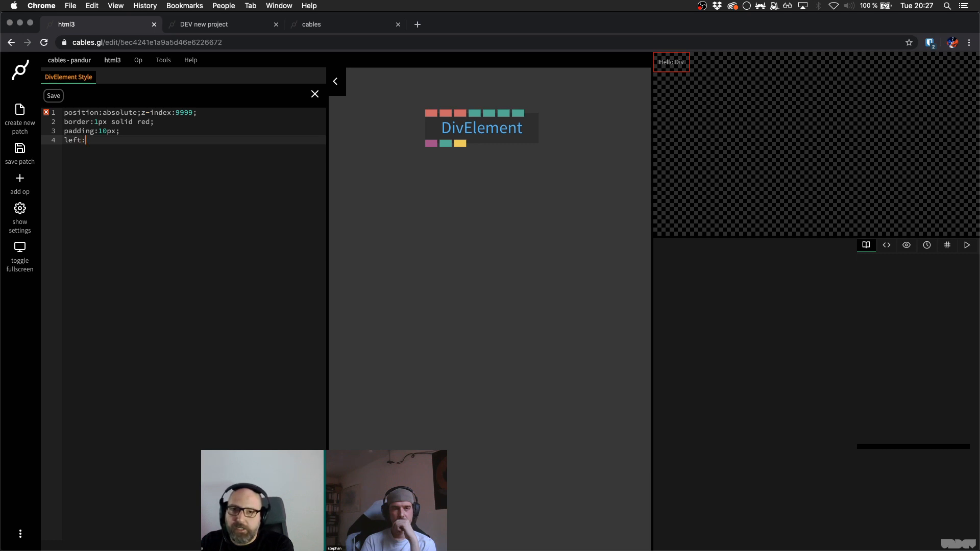
text(50px;)
key(ctrl+s)
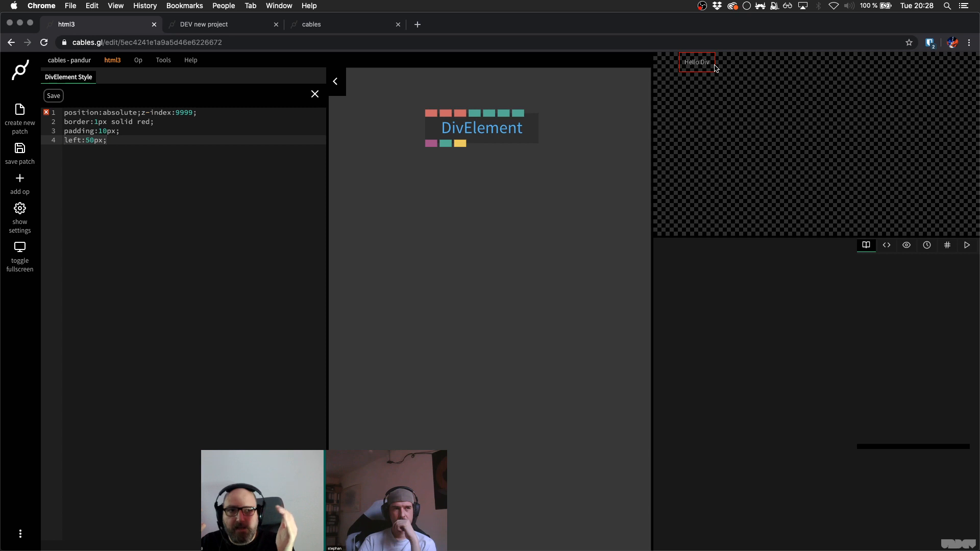
- Undo the left offset in the DivElement's style and save it
key(super+z)
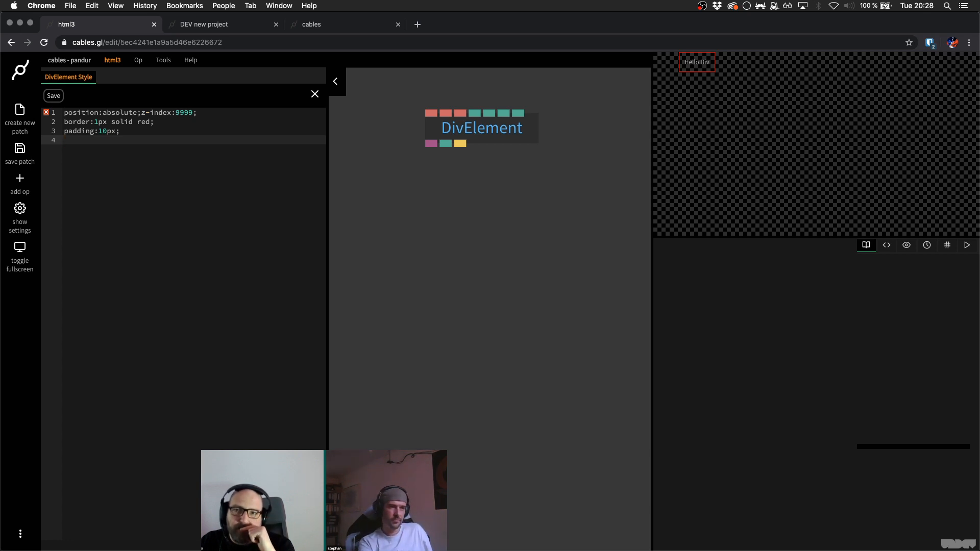
key(super+s)
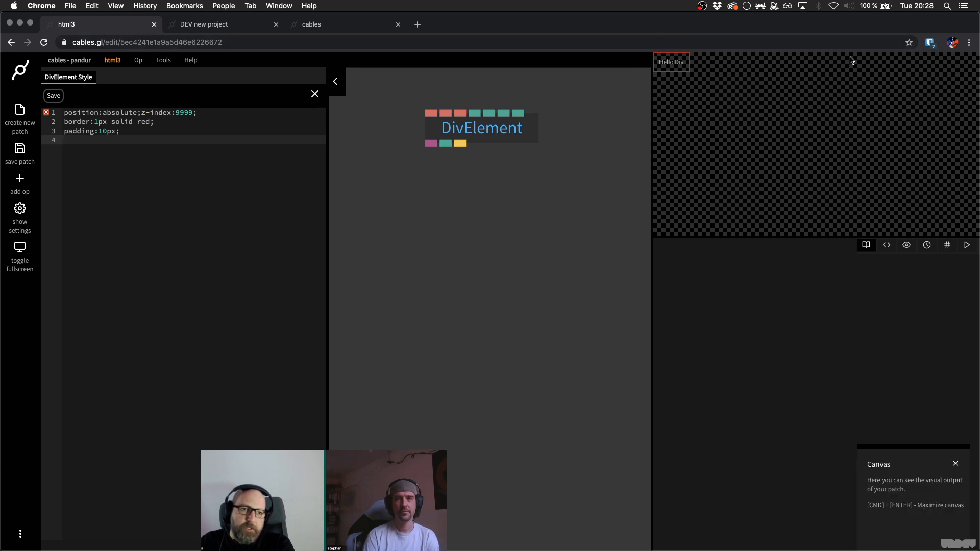
- Set the DivElement's class to "container", clear its text, and save the patch
drag(563, 166, 503, 161)
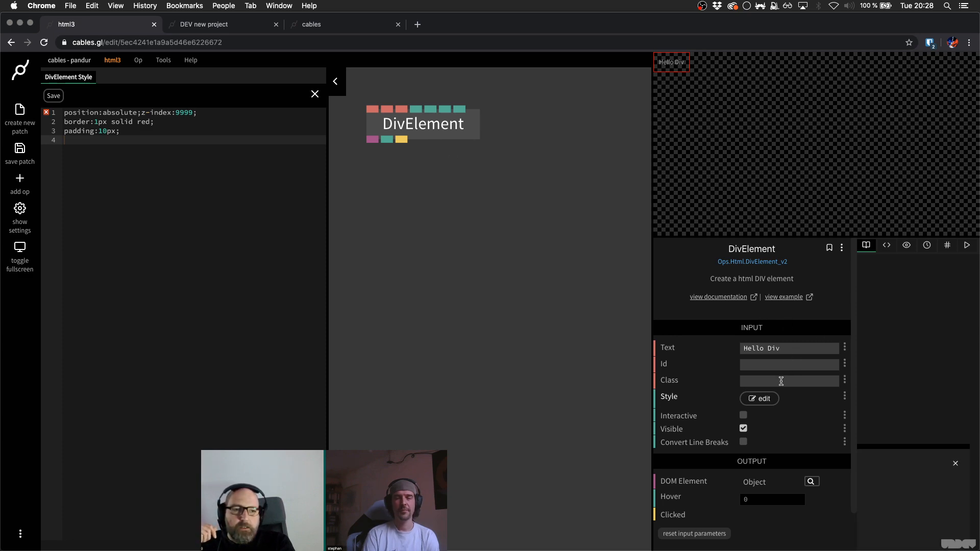
click(781, 381)
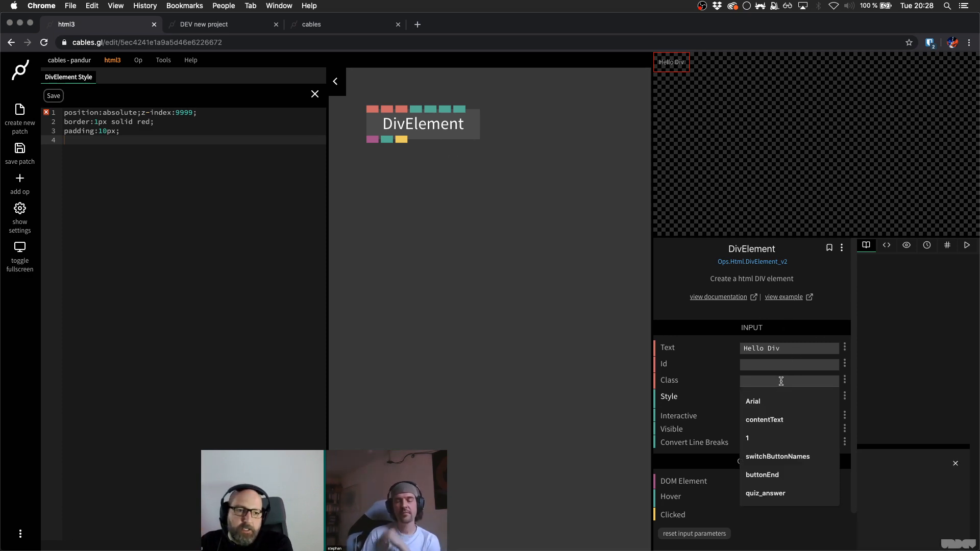
text(container)
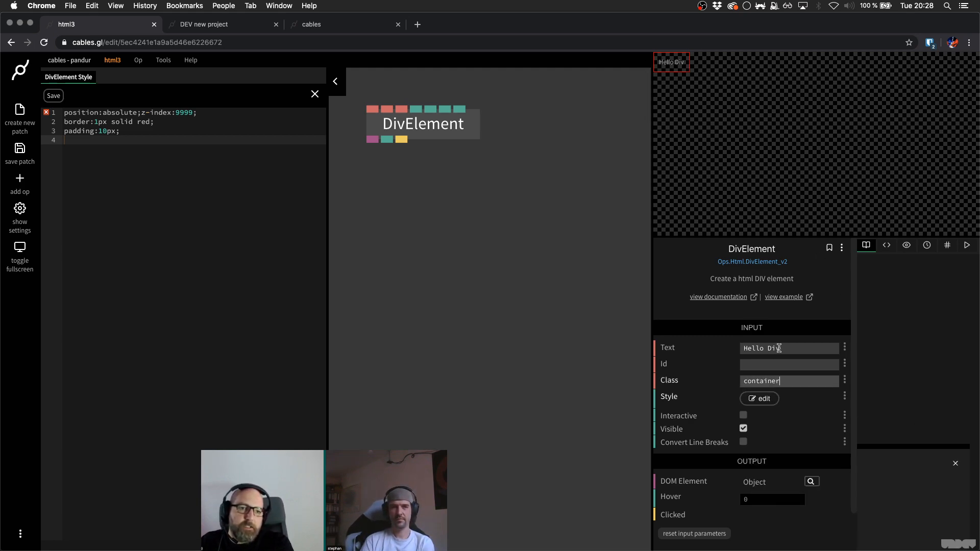
triple_click(790, 347)
key(BackSpace)
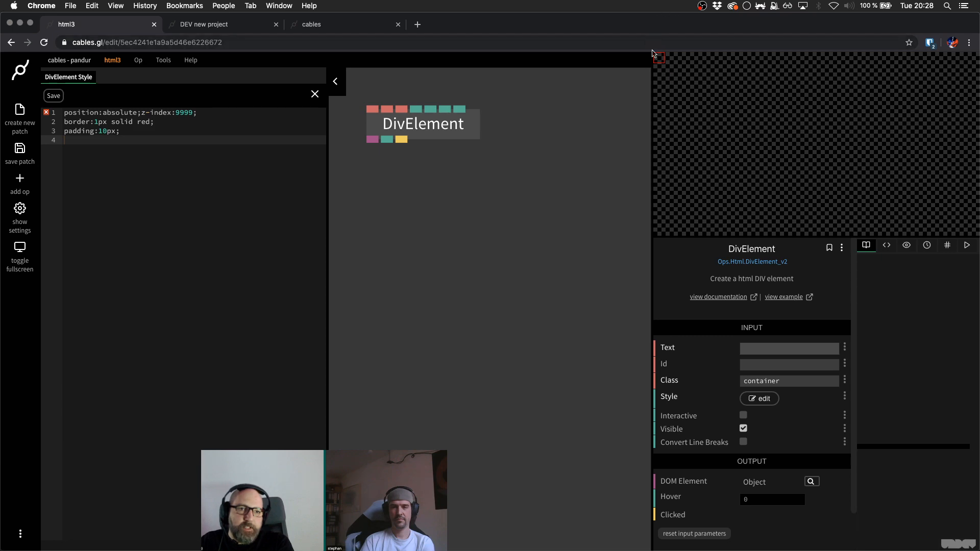
click(600, 100)
key(super+s)
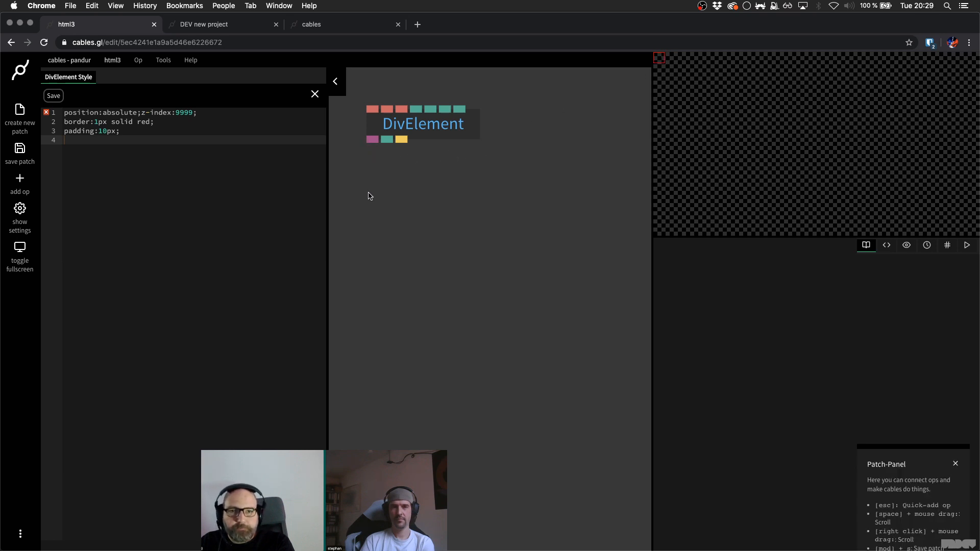
- Close the style editor and add an ElementChilds op to the patch
key(Escape)
key(Escape)
text(childel)
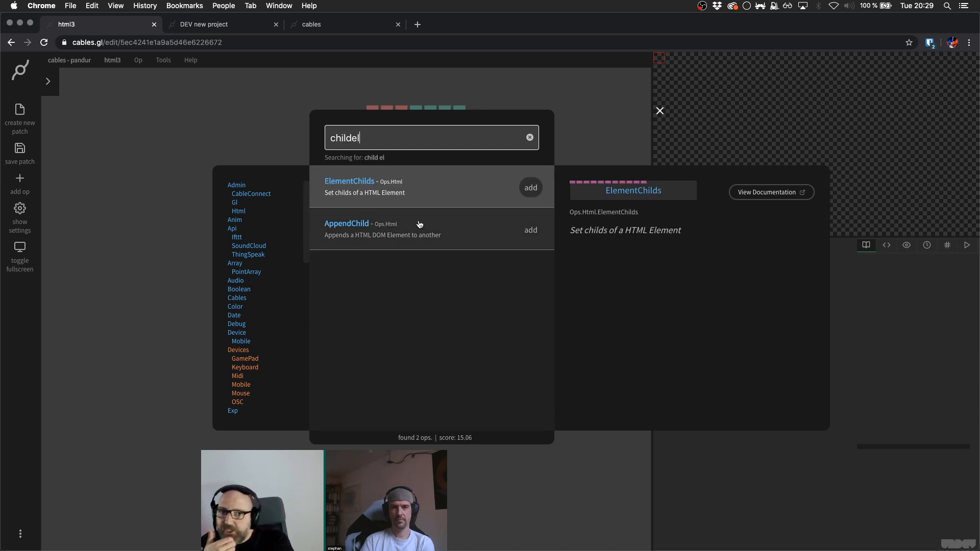
click(393, 199)
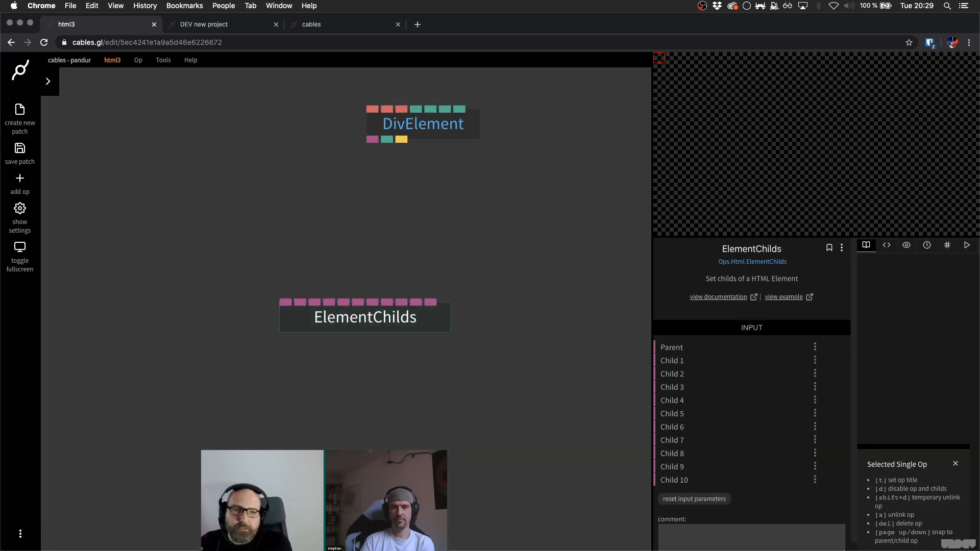
- Align ElementChilds below the DivElement and link the DivElement's DOM Element output to its Parent input
drag(380, 322, 465, 329)
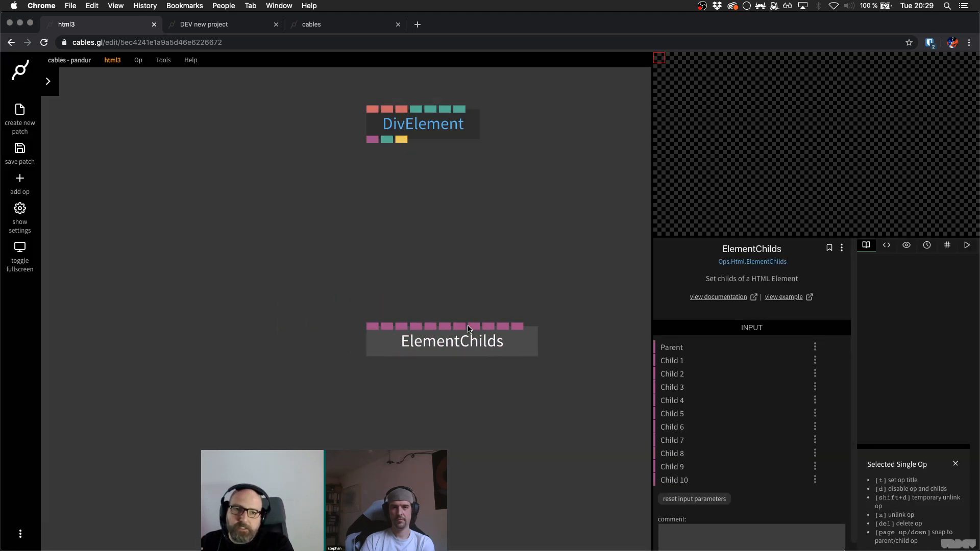
drag(446, 232, 388, 225)
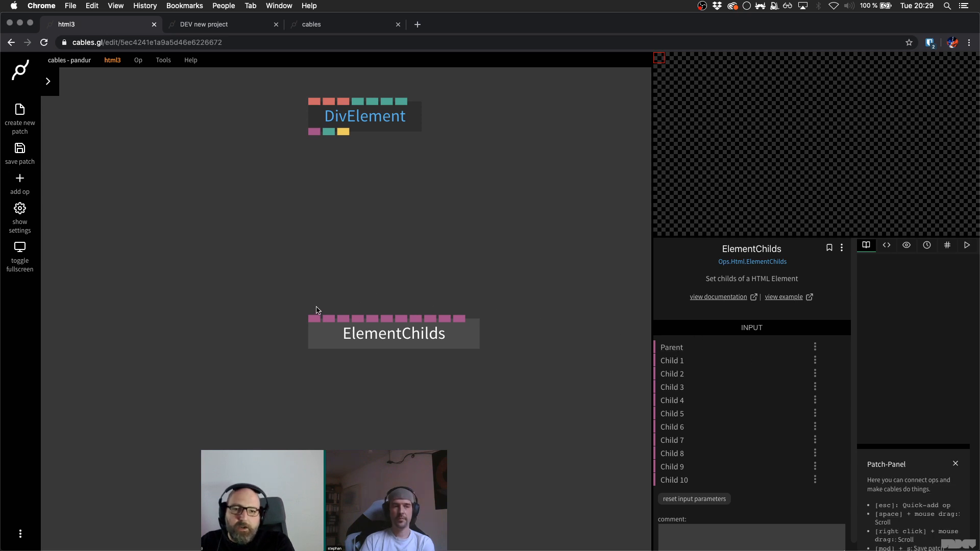
drag(313, 320, 344, 118)
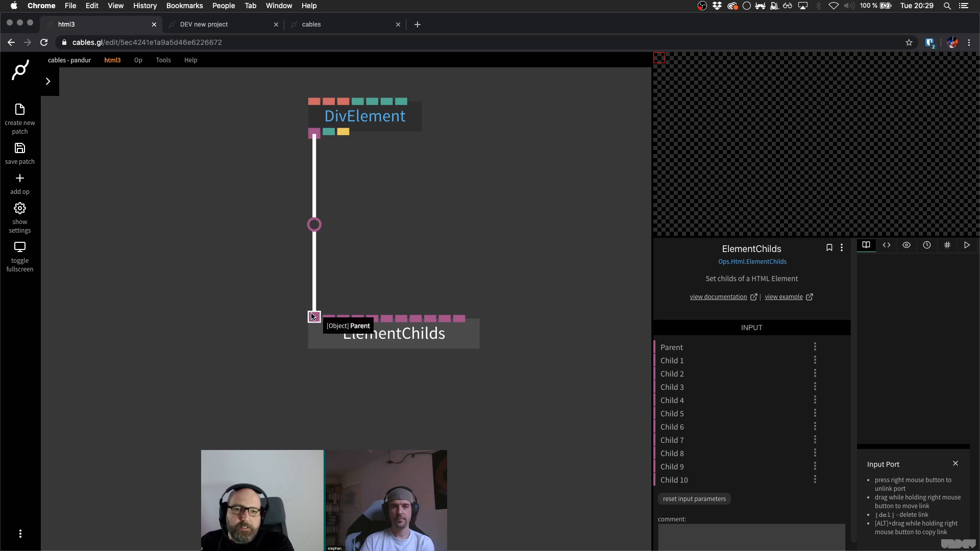
click(403, 117)
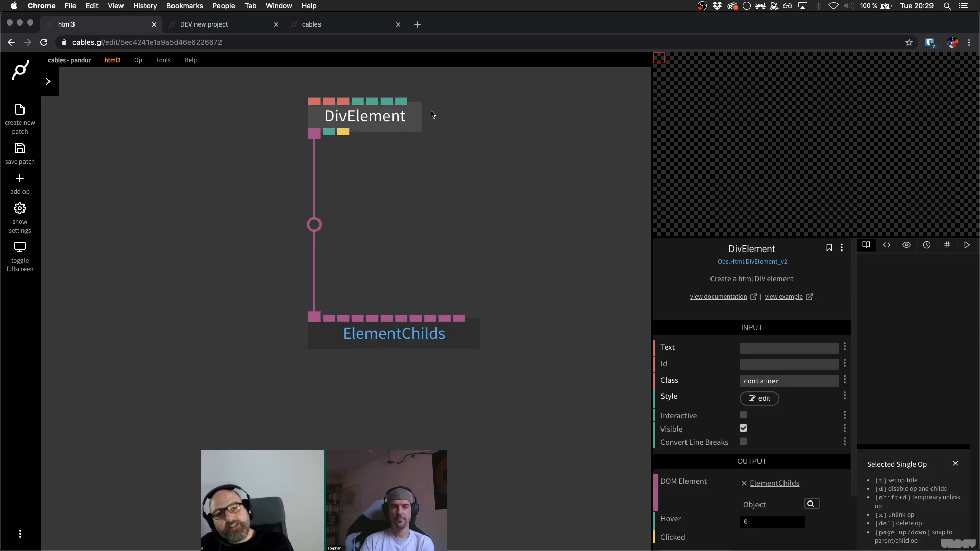
- Create a second DivElement linked to the Child 1 input of ElementChilds and position it between the two ops
drag(399, 152, 284, 147)
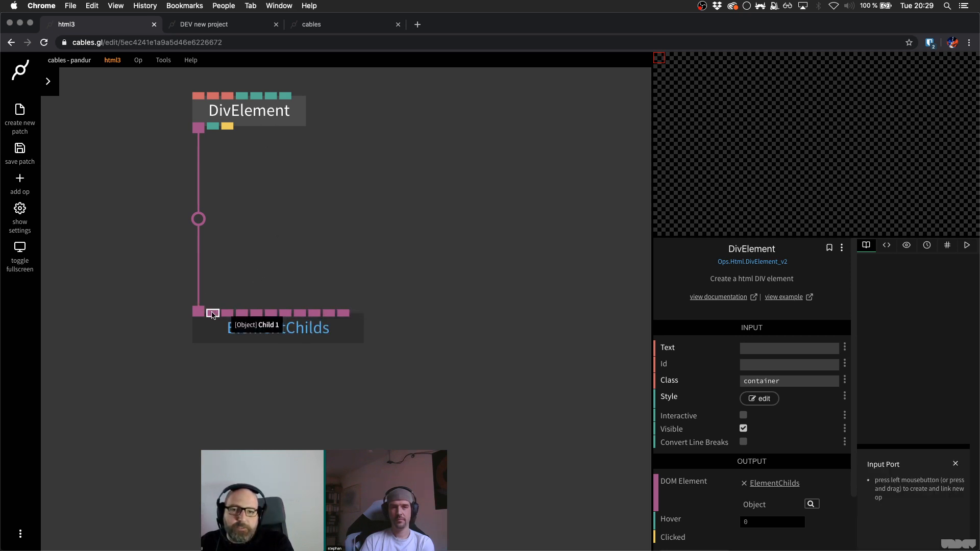
drag(206, 319, 277, 192)
text(div)
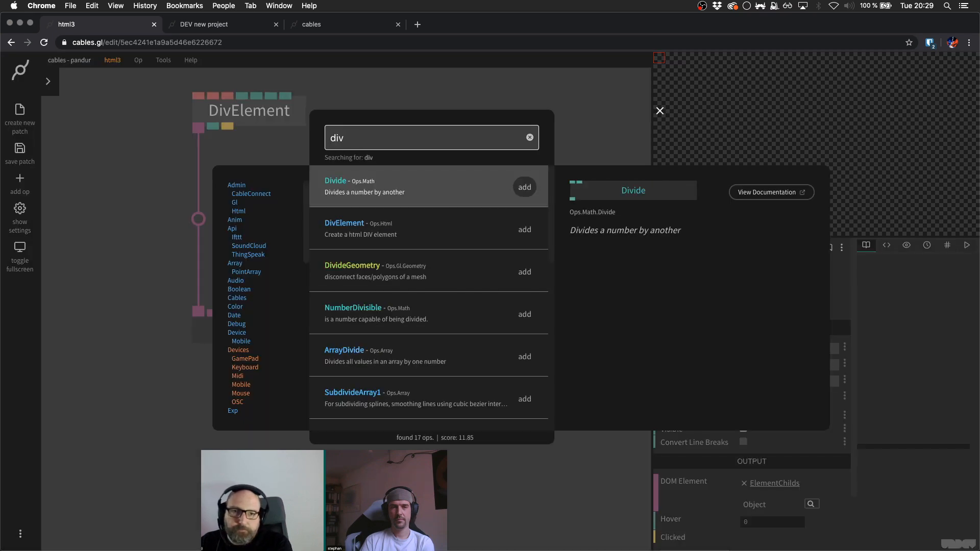
key(Down)
key(Return)
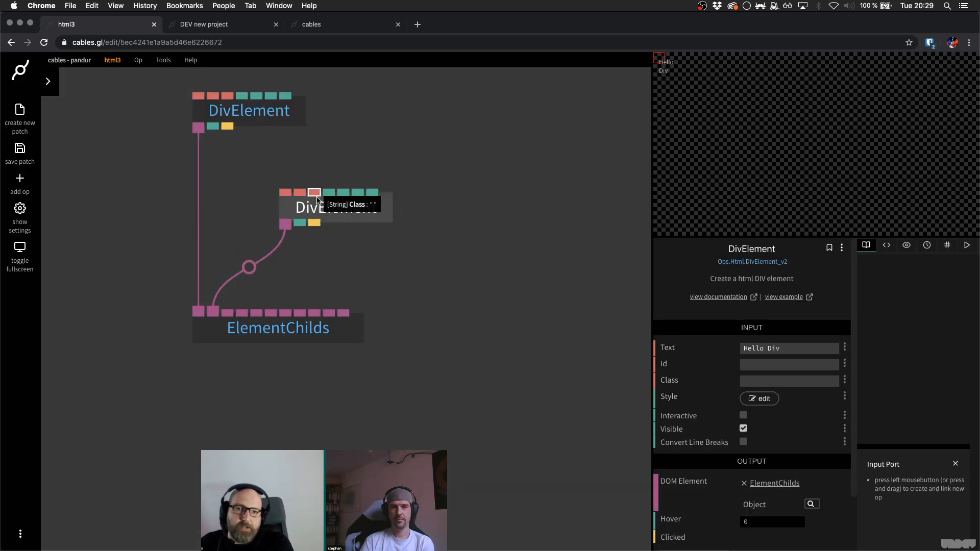
drag(319, 203, 275, 202)
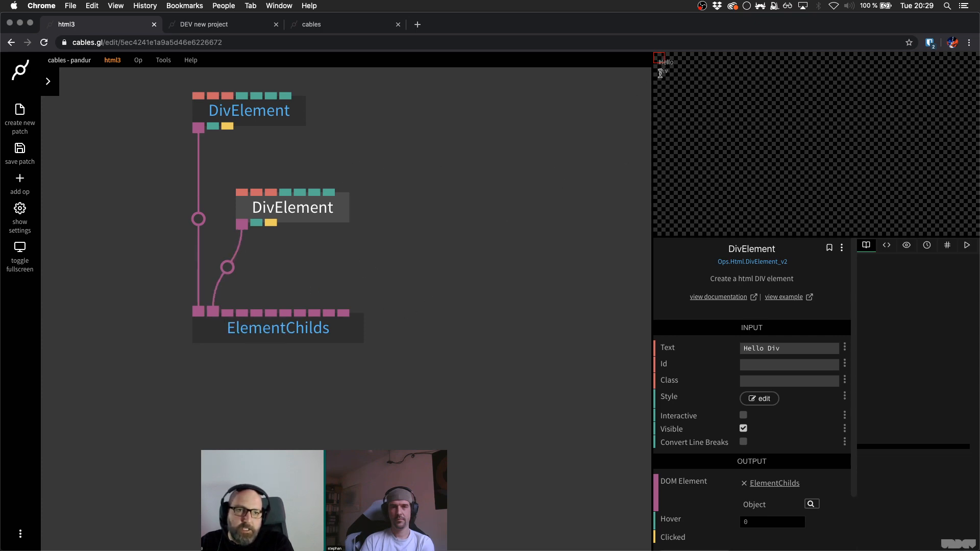
click(478, 131)
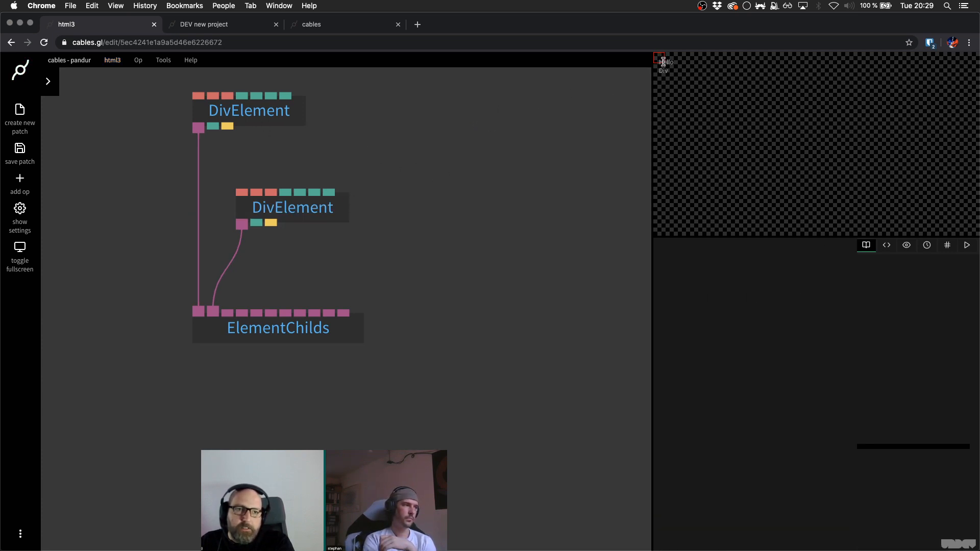
- Remove the child DivElement's entire inline style, save the change, close the style editor and save the patch
click(305, 210)
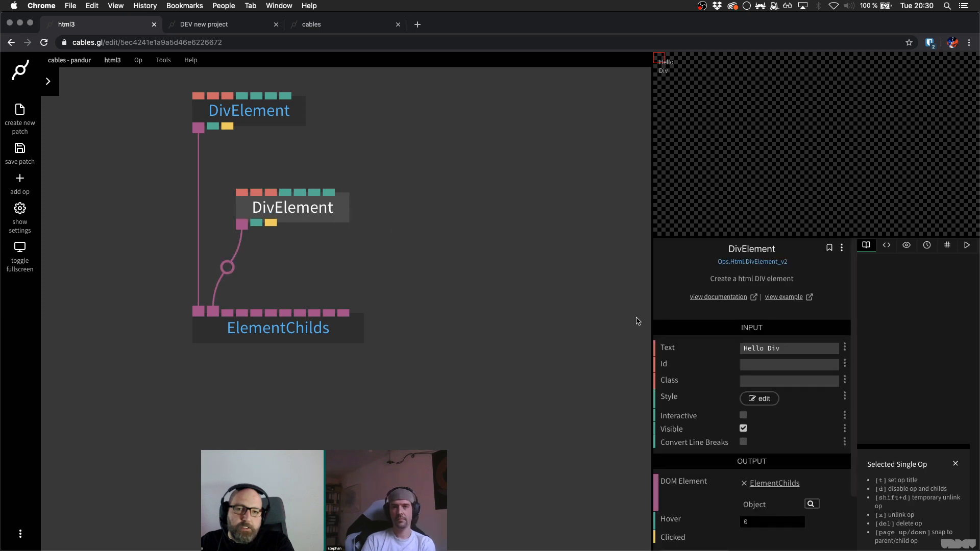
click(760, 398)
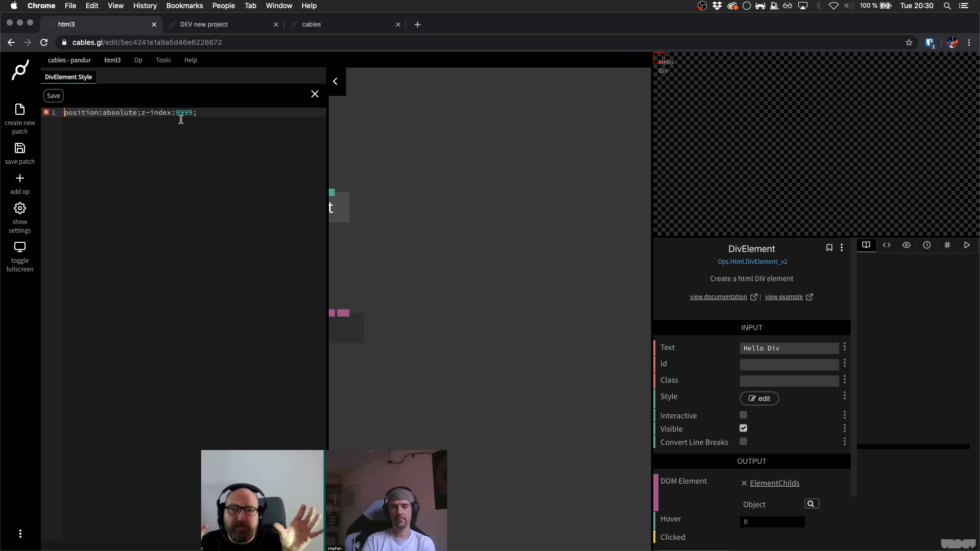
click(181, 119)
key(super+BackSpace)
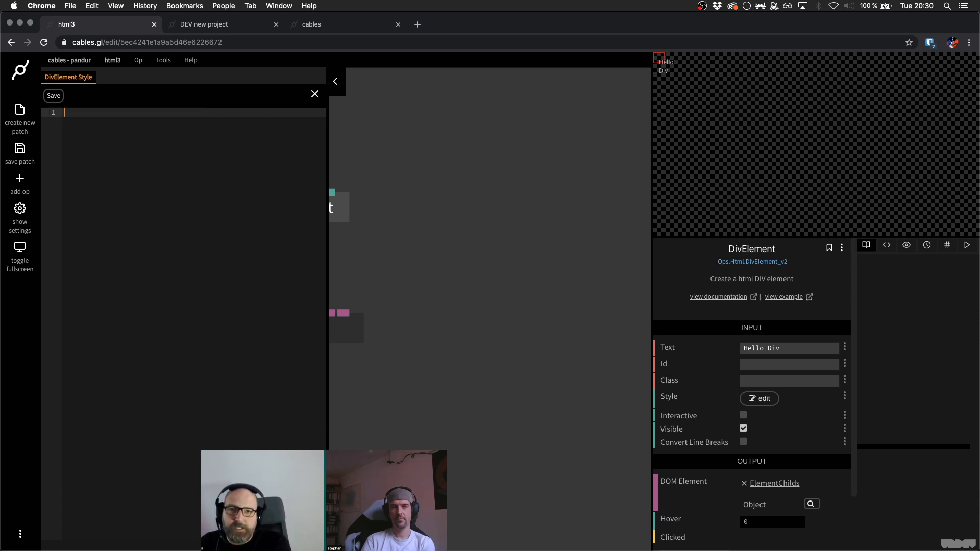
click(54, 96)
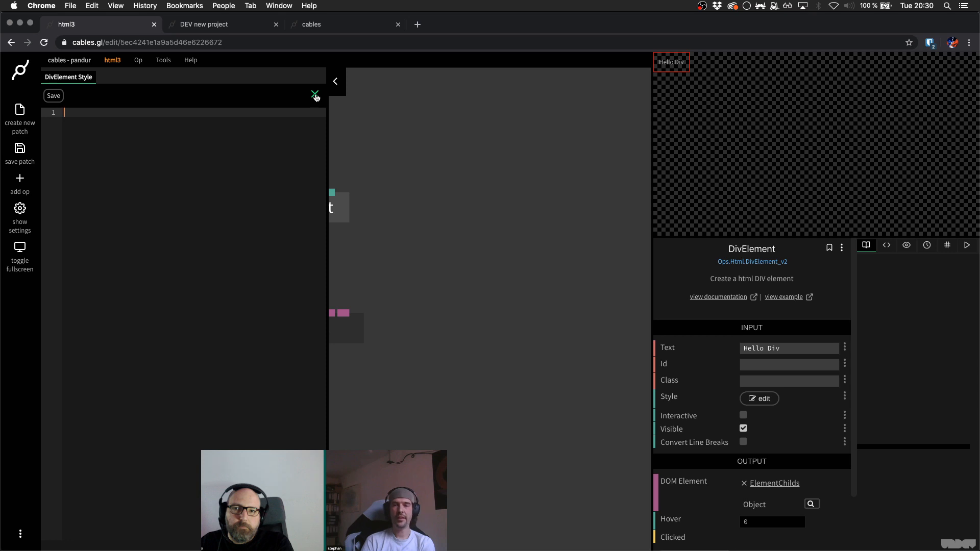
click(315, 96)
click(378, 236)
key(super+s)
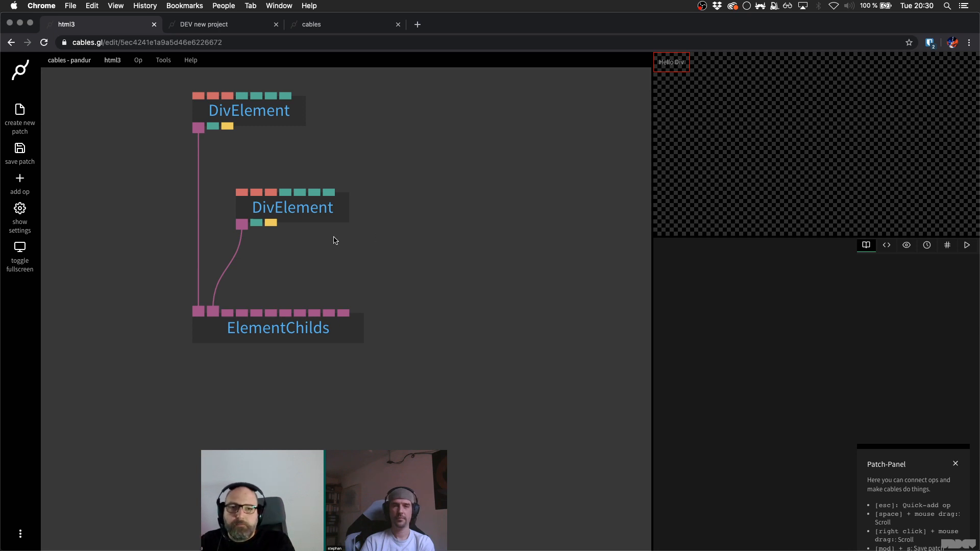
- Move ElementChilds further down the patch and align the child DivElement directly above its Child 1 input
drag(312, 215, 289, 195)
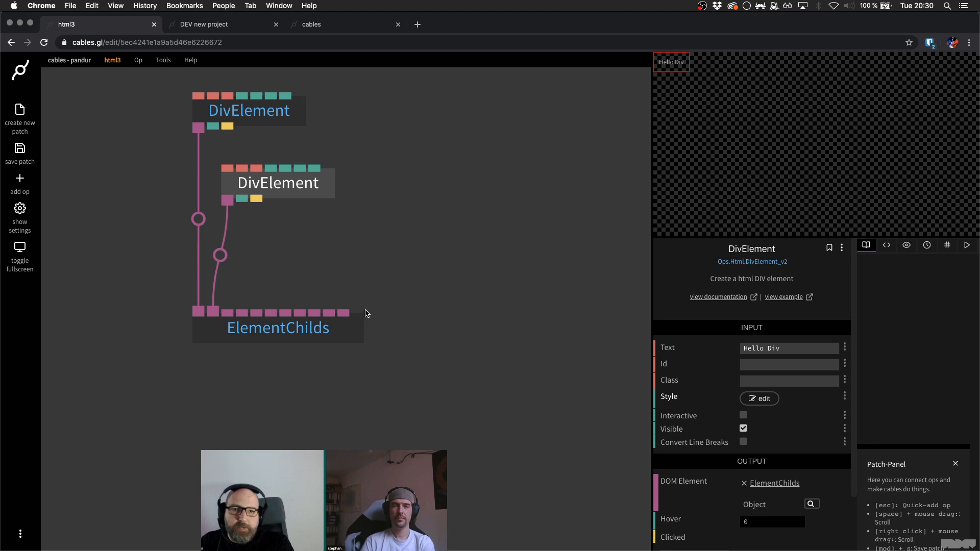
click(344, 337)
drag(345, 337, 343, 434)
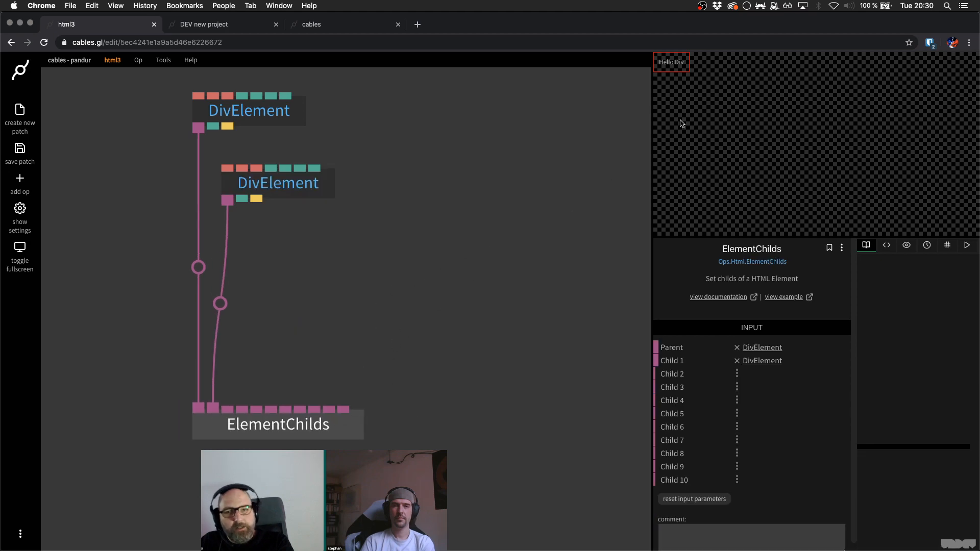
drag(274, 191, 261, 190)
click(373, 187)
- Copy the child DivElement, paste copies of it, and link two of them to the Child 2 and Child 3 inputs of ElementChilds
drag(372, 214, 286, 145)
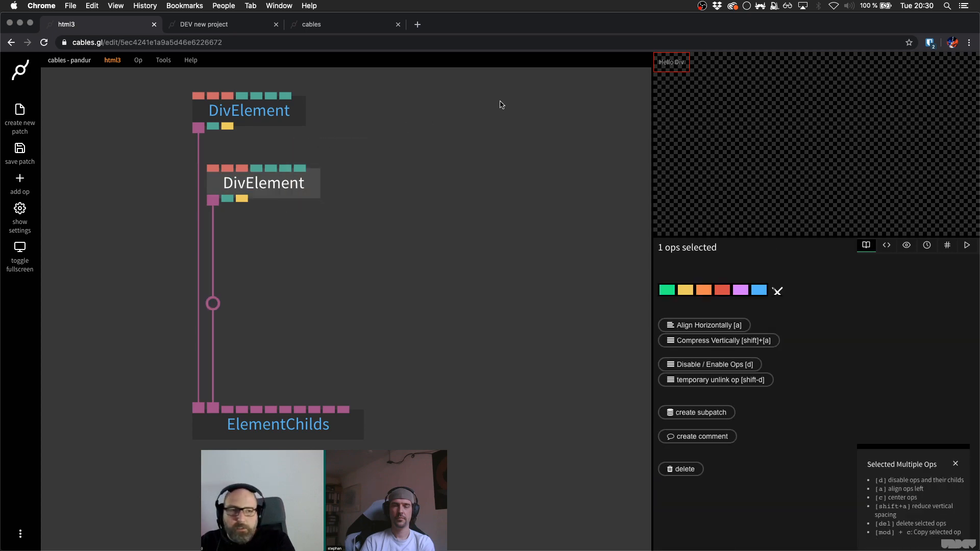
key(super+c)
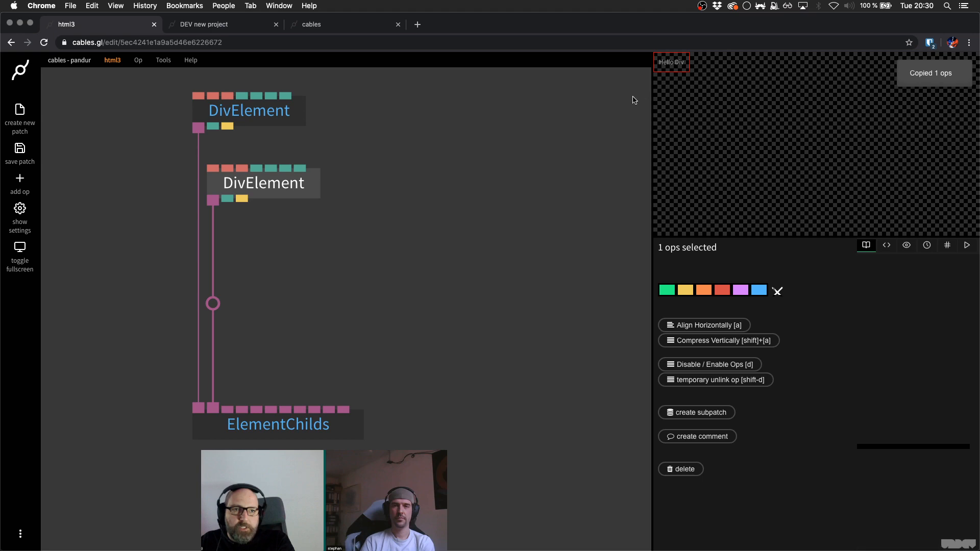
click(383, 199)
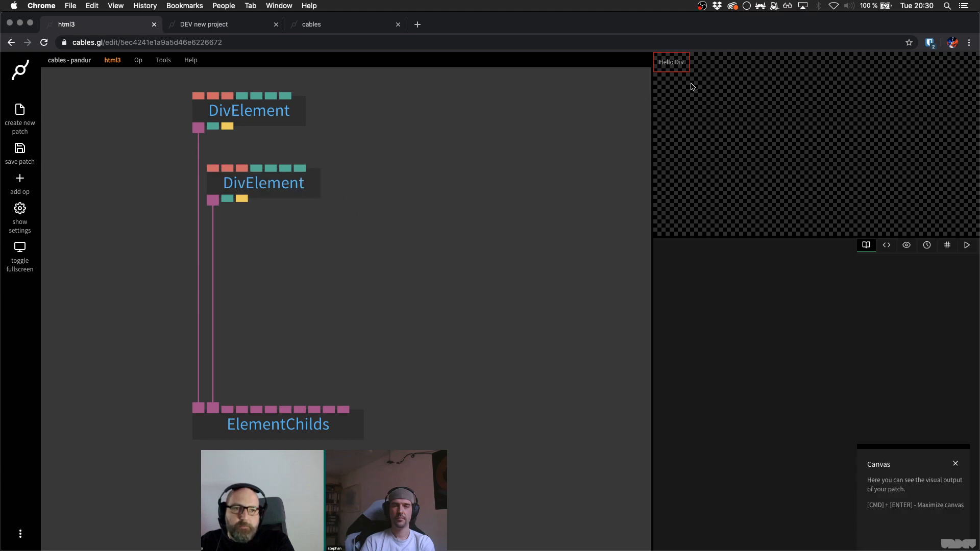
key(super+v)
key(super+v)
click(378, 313)
key(super+v)
scroll(280, 264, up, 2)
drag(309, 292, 278, 467)
drag(386, 355, 311, 467)
- Delete the surplus DivElement copy, move a remaining copy closer to the other ops, and save the patch
click(526, 404)
key(BackSpace)
drag(460, 343, 405, 343)
scroll(476, 304, down, 4)
click(490, 314)
key(super+s)
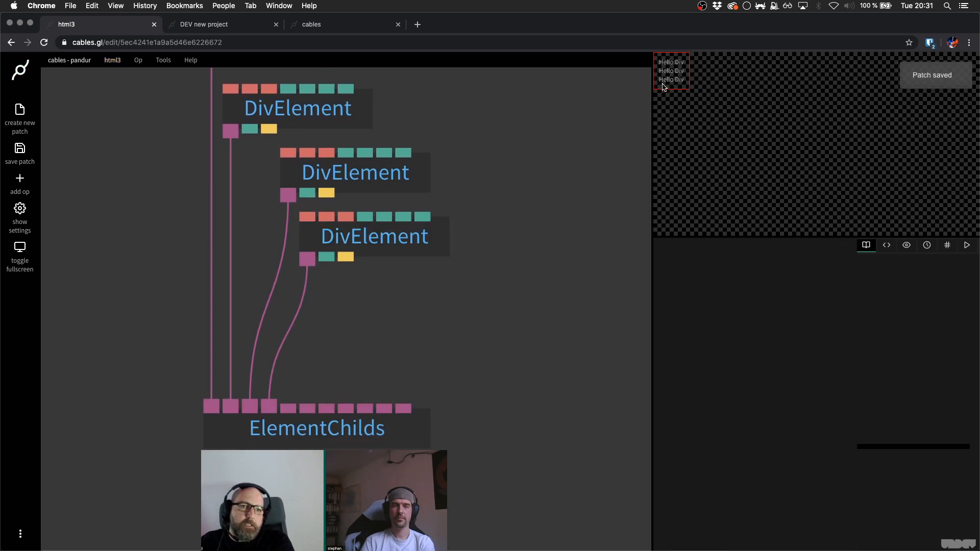
- Align the two copied DivElements directly above their Child 2 and Child 3 inputs in a staggered arrangement
drag(300, 261, 425, 331)
scroll(425, 331, up, 2)
drag(319, 247, 358, 238)
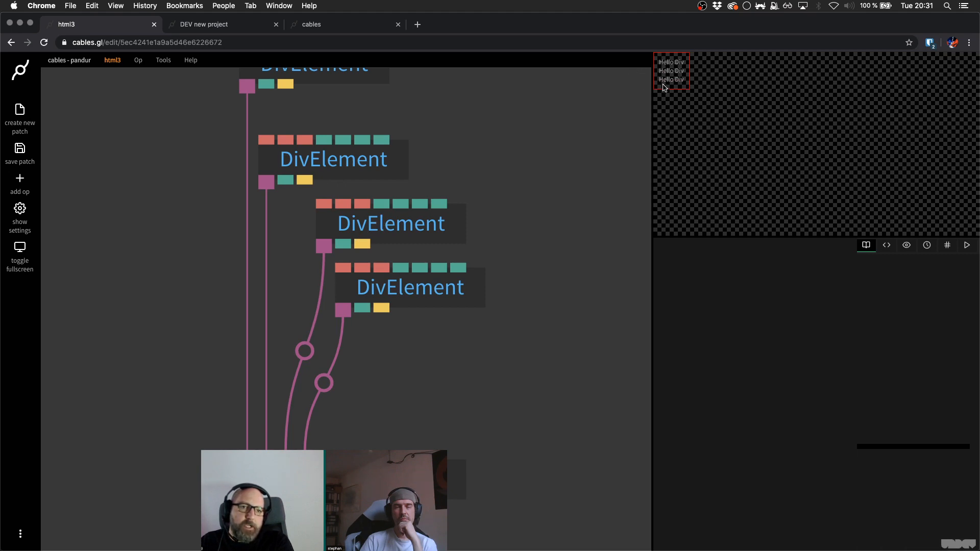
drag(514, 175, 530, 224)
drag(433, 172, 426, 302)
click(523, 296)
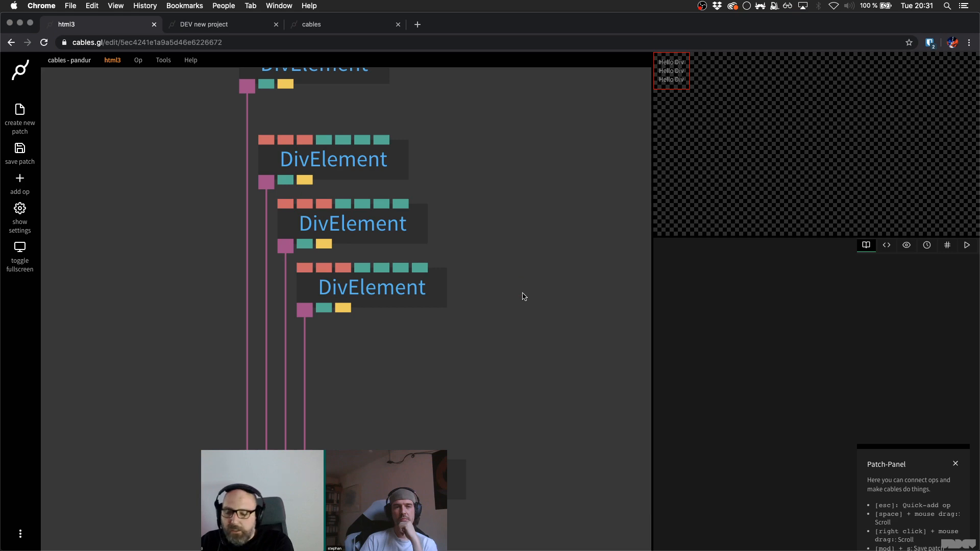
- Inspect the last rendered Hello Div in the browser's developer tools and enlarge the element tree to examine its parent
key(super+alt+i)
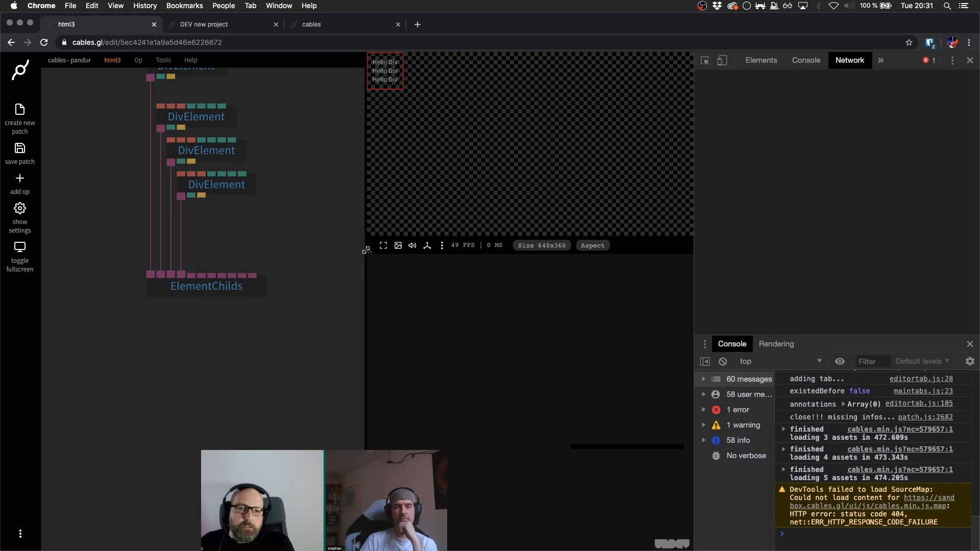
click(706, 62)
click(477, 79)
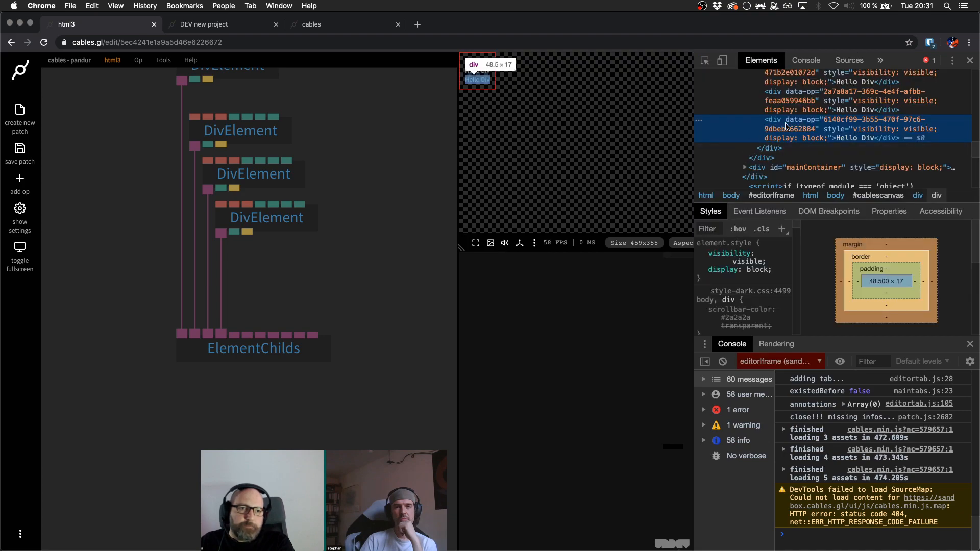
scroll(779, 127, up, 2)
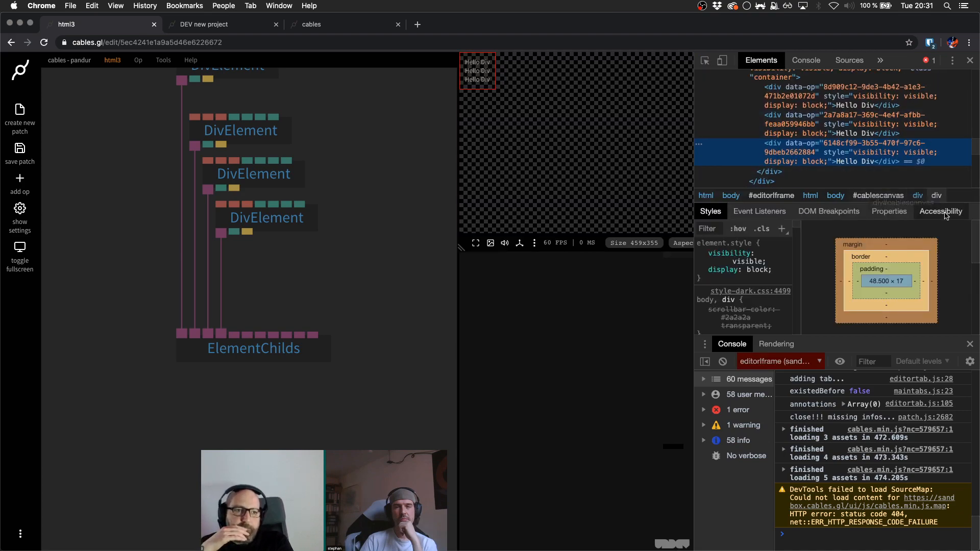
drag(959, 204, 965, 310)
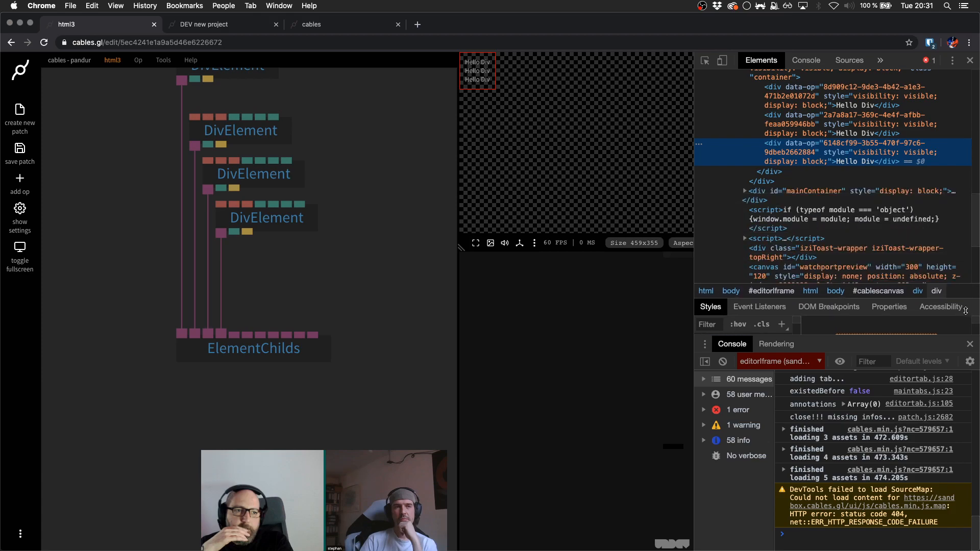
scroll(847, 153, up, 4)
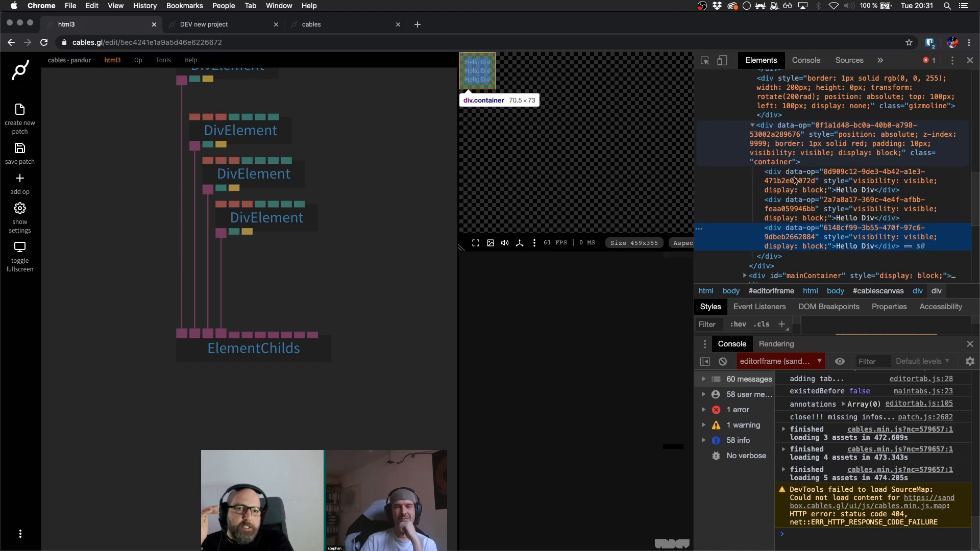
- Examine the container div's nesting by collapsing and expanding its children, and close the developer tools
click(803, 147)
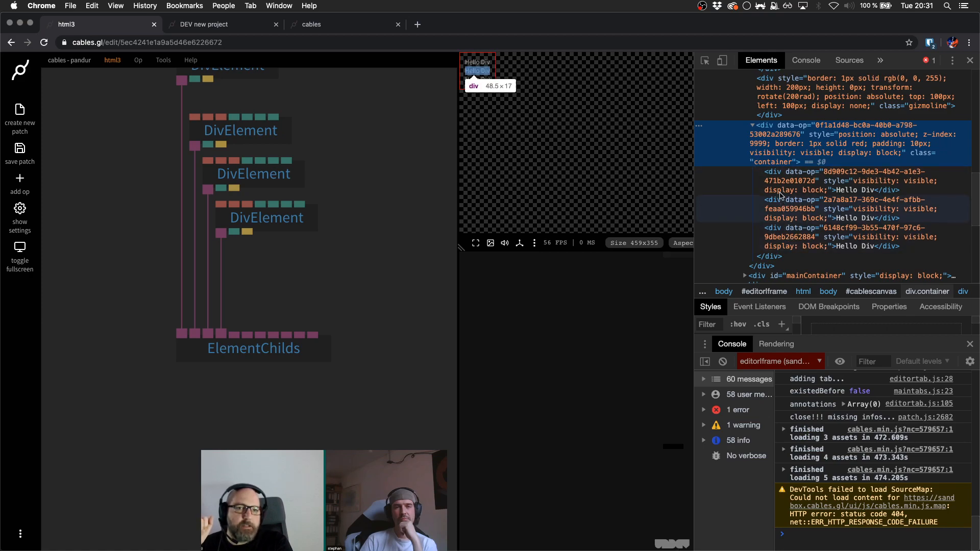
click(753, 125)
click(752, 126)
click(753, 126)
click(753, 126)
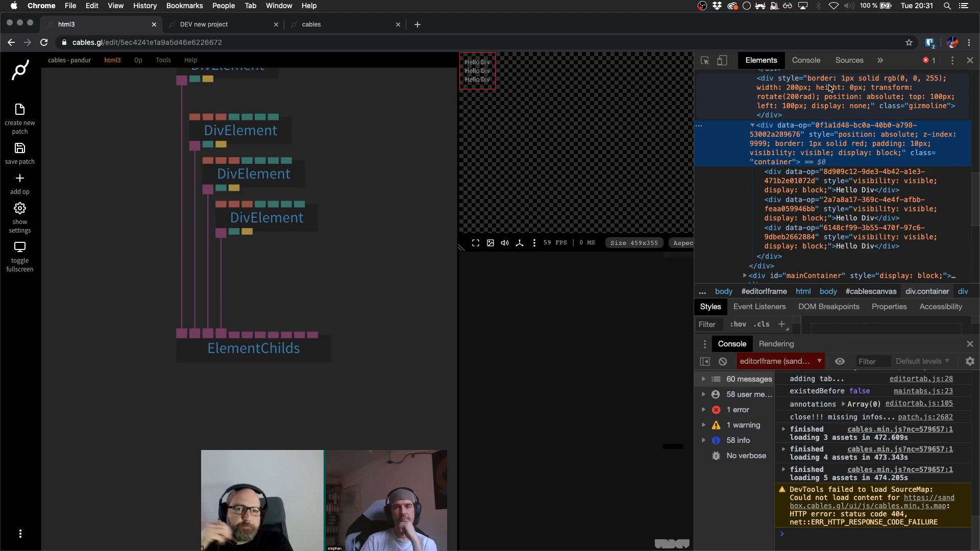
click(970, 61)
- Cut the entire inline style from the container DivElement, save the empty style, and close the style editor
scroll(531, 212, down, 2)
drag(525, 213, 514, 232)
scroll(508, 228, down, 1)
scroll(528, 201, up, 1)
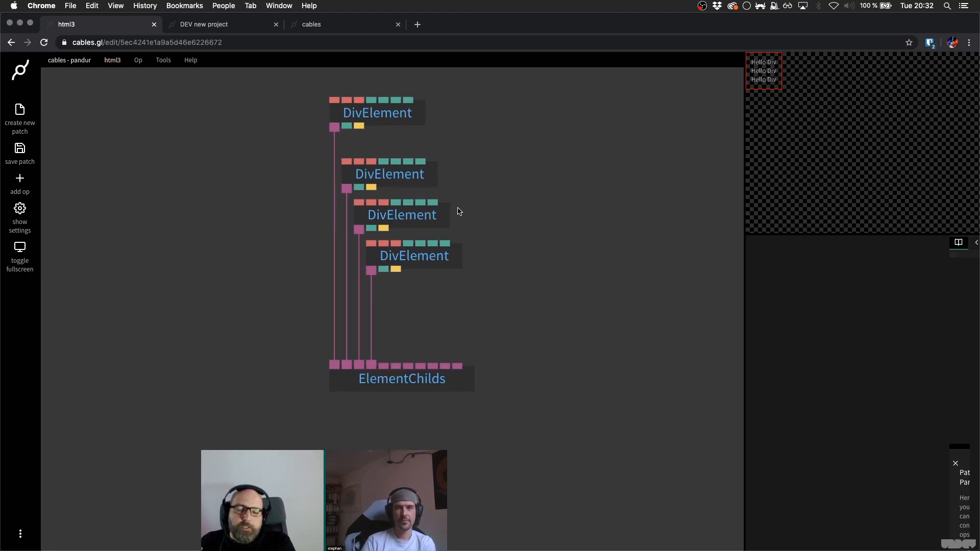
click(397, 116)
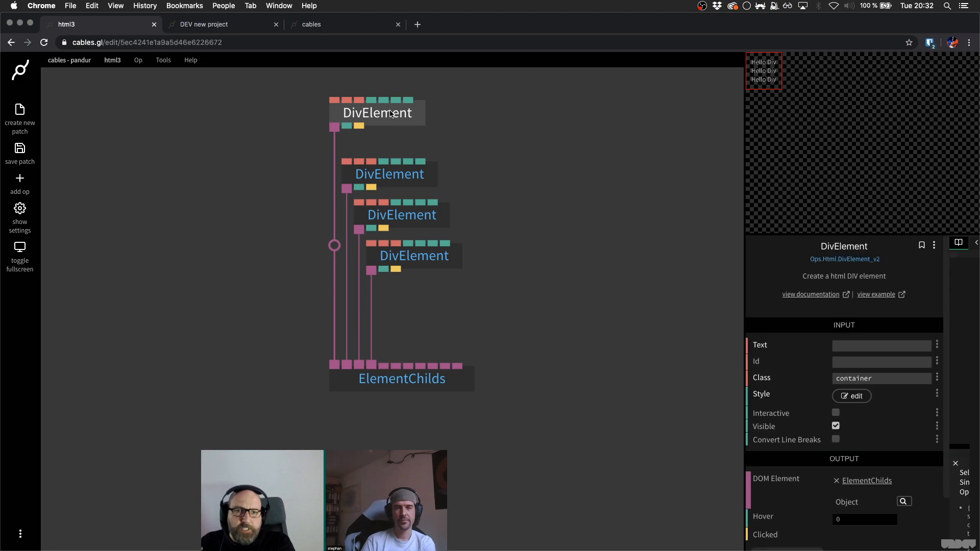
drag(896, 382, 794, 374)
key(super+c)
click(866, 397)
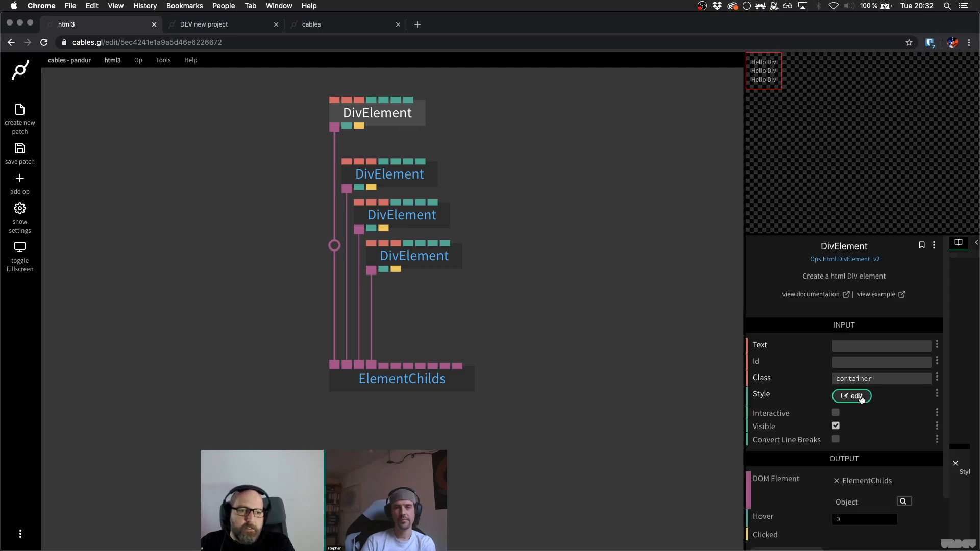
key(super+x)
key(super+s)
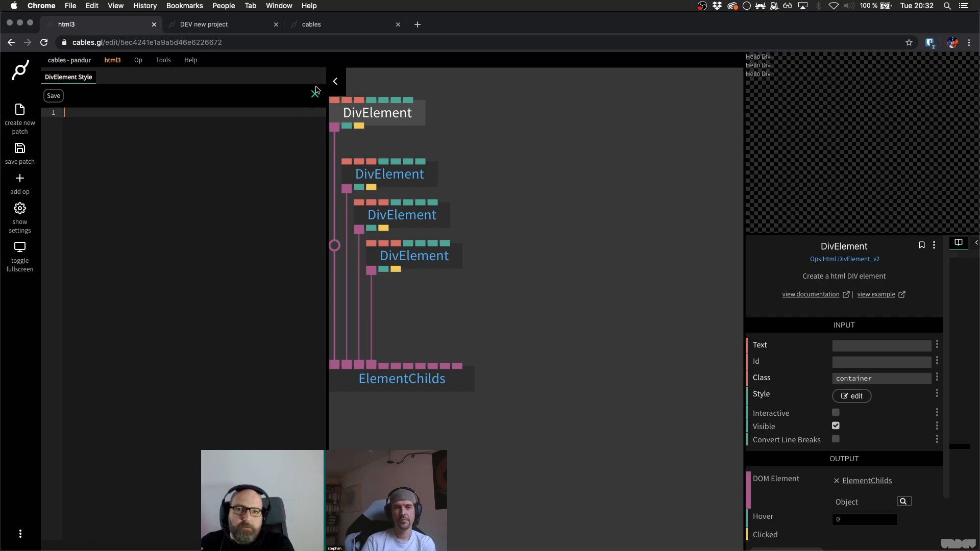
click(315, 93)
- Add a CSS op, place it beside the DivElements, and save the patch
drag(540, 166, 563, 219)
key(Escape)
text(css)
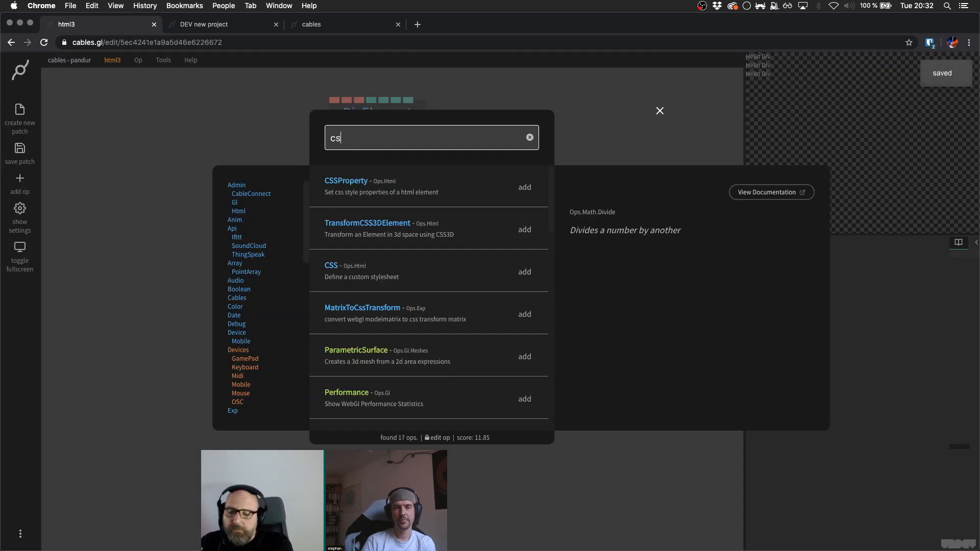
key(Return)
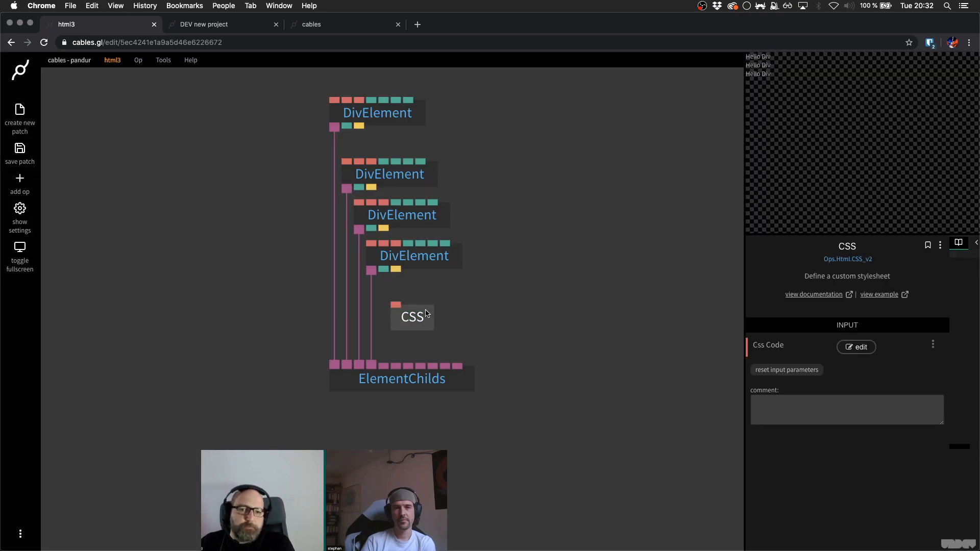
drag(428, 309, 563, 206)
drag(575, 249, 671, 274)
key(super+s)
- Paste the cut style declarations into the CSS op's code and start a .container rule above them
click(632, 223)
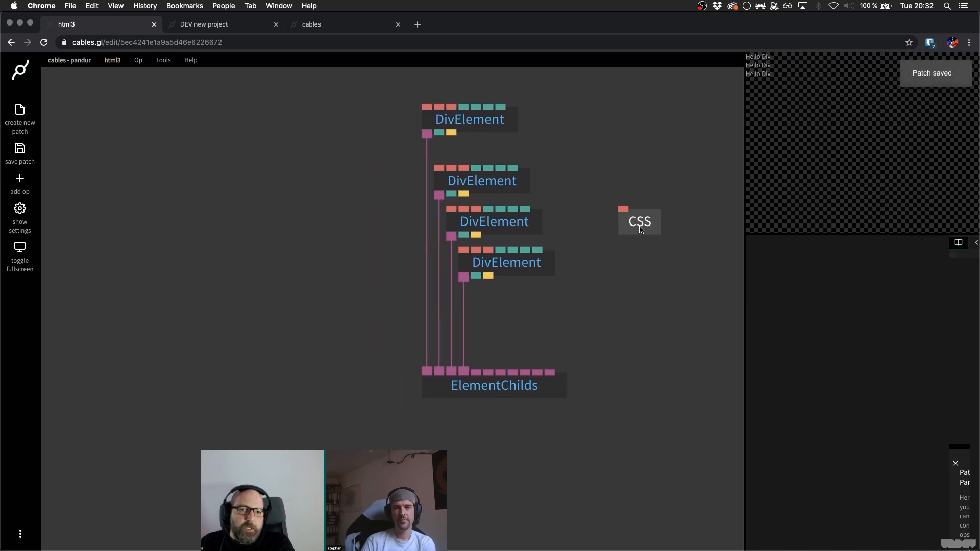
click(856, 347)
key(Escape)
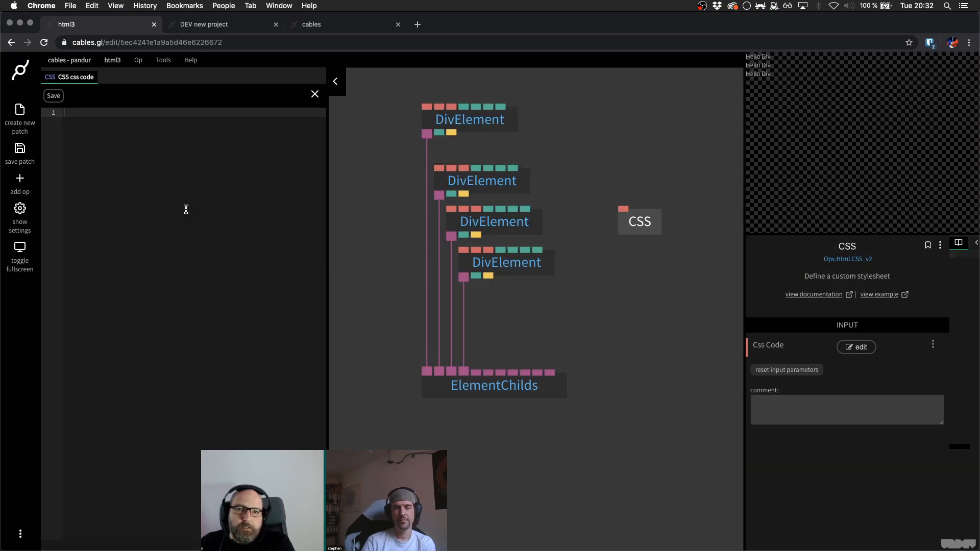
key(super+v)
key(super+Up)
key(Return)
key(Return)
key(Return)
key(Up)
key(Up)
text(.container)
key(Return)
text({)
key(Return)
- Move the position, z-index, border and padding declarations inside the braces of the .container rule
key(Down)
key(Down)
key(Down)
key(shift+Down)
key(shift+Down)
key(shift+Down)
key(super+x)
key(Up)
key(Up)
key(Up)
key(super+v)
- Indent the declarations in the .container rule, remove the blank line before its closing brace, and save the CSS
key(shift+Up)
key(shift+Up)
key(shift+Up)
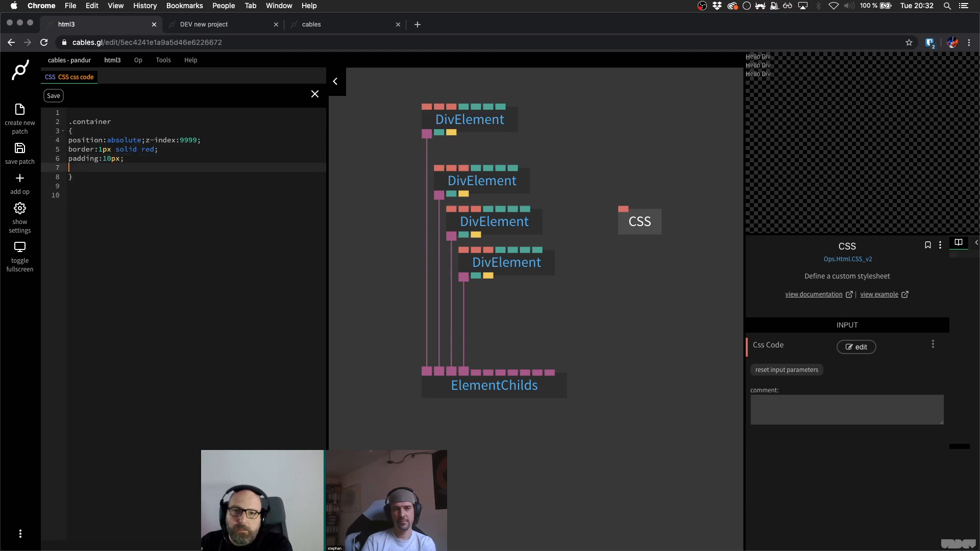
key(Tab)
key(BackSpace)
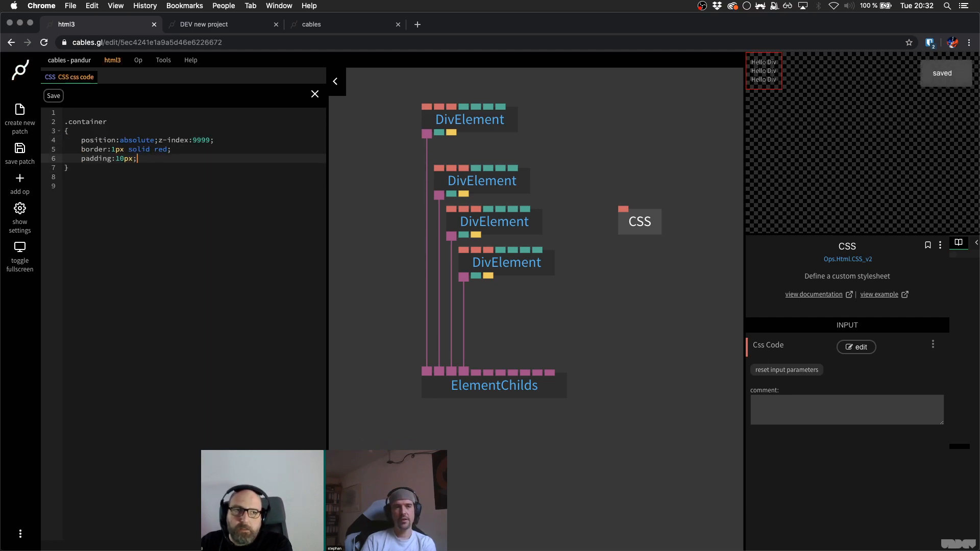
- Add background-color: black; to the .container rule and save the CSS
key(Return)
text(backl)
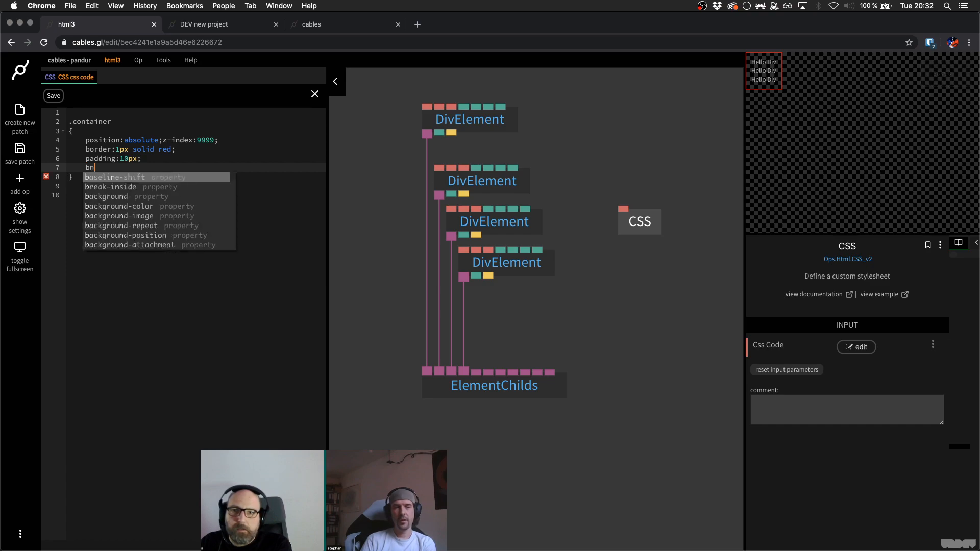
key(Down)
key(Down)
key(Down)
key(Return)
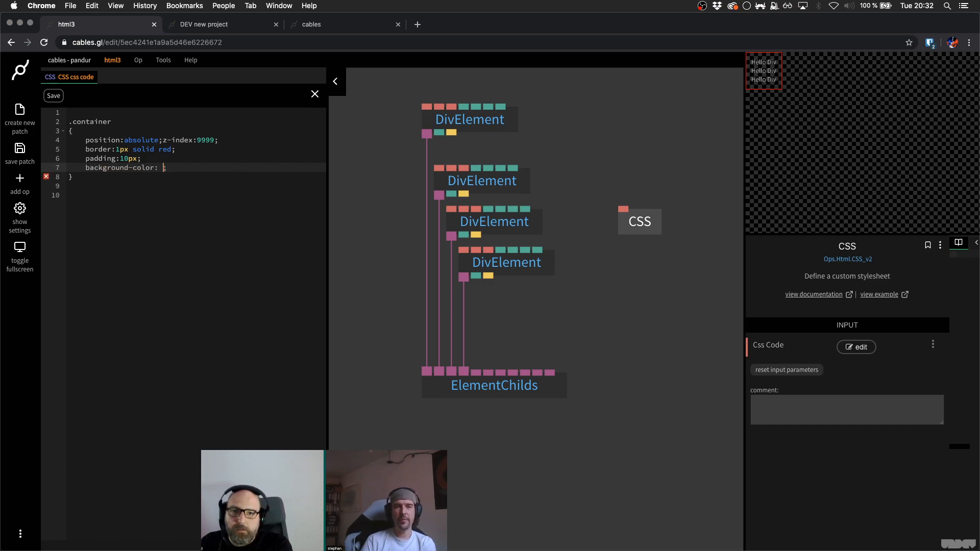
text(bla)
key(Return)
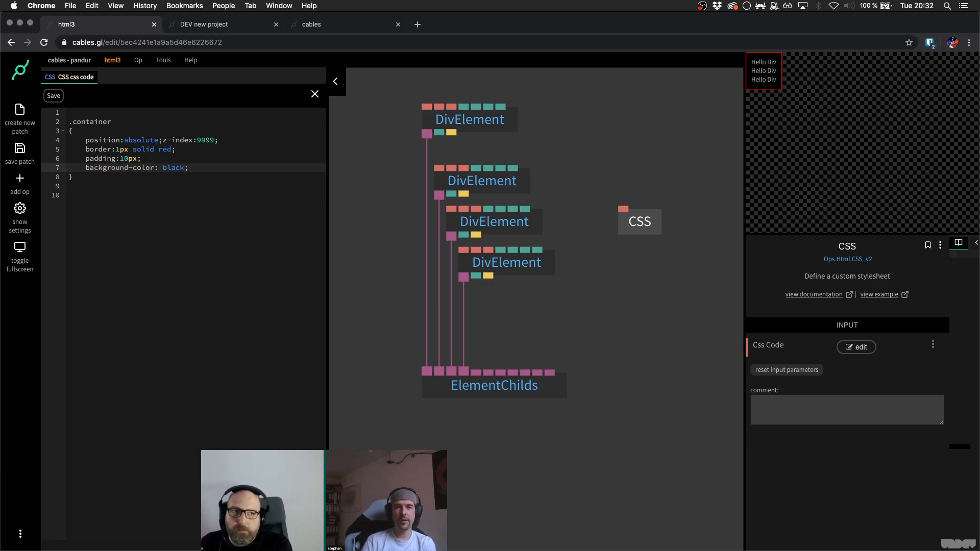
- Change the .container rule's padding to 20px and save the CSS
key(Up)
key(Left)
key(Left)
key(Left)
key(Left)
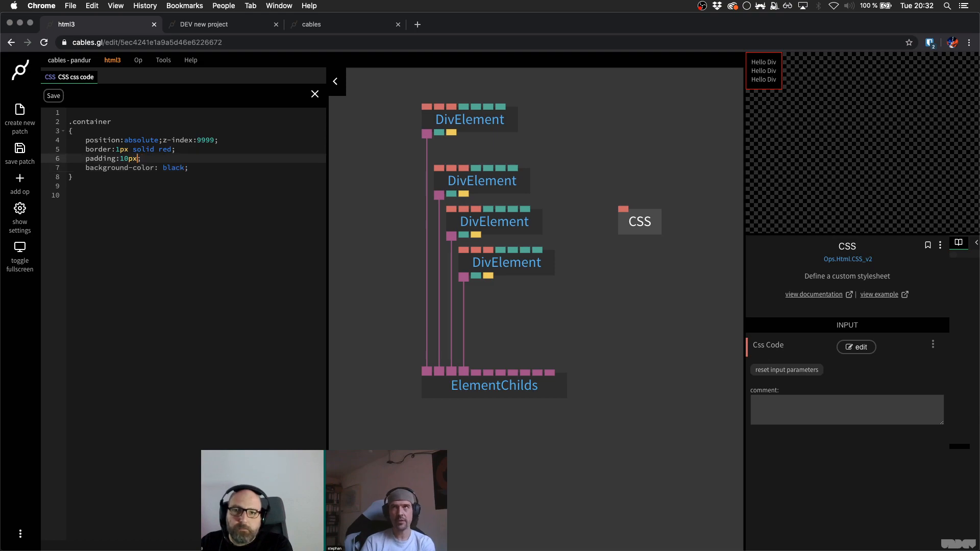
key(BackSpace)
text(2)
key(super+s)
key(Escape)
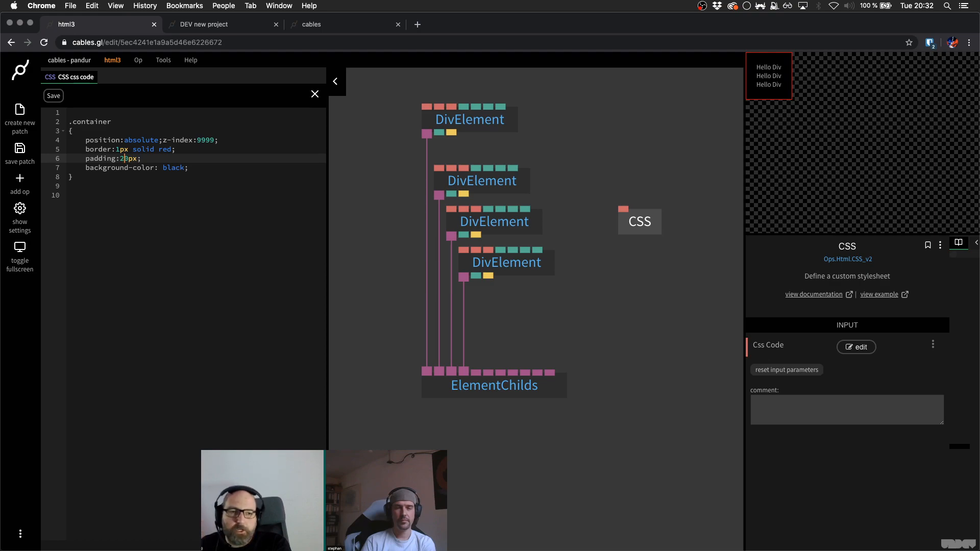
- Set the Class of the container DivElement at the top of the patch to nav
click(186, 255)
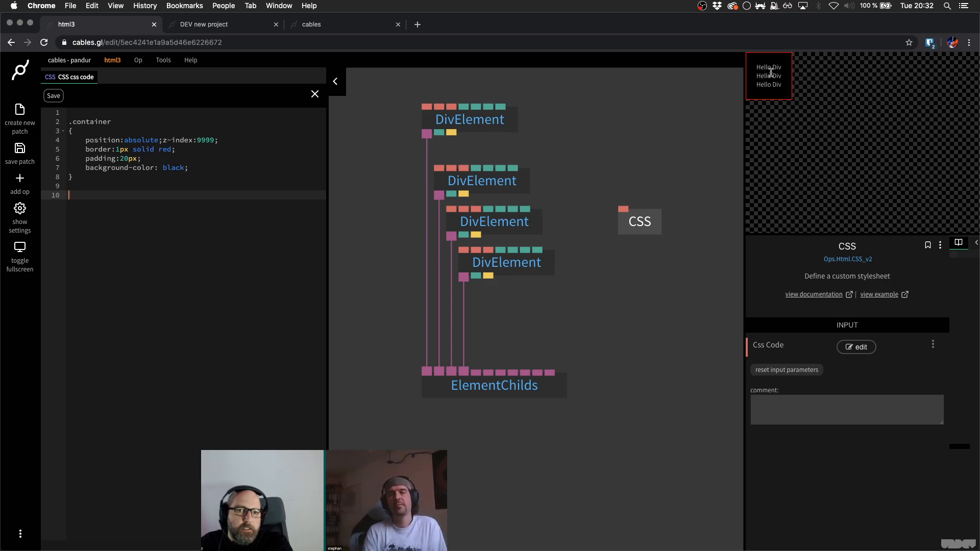
click(510, 185)
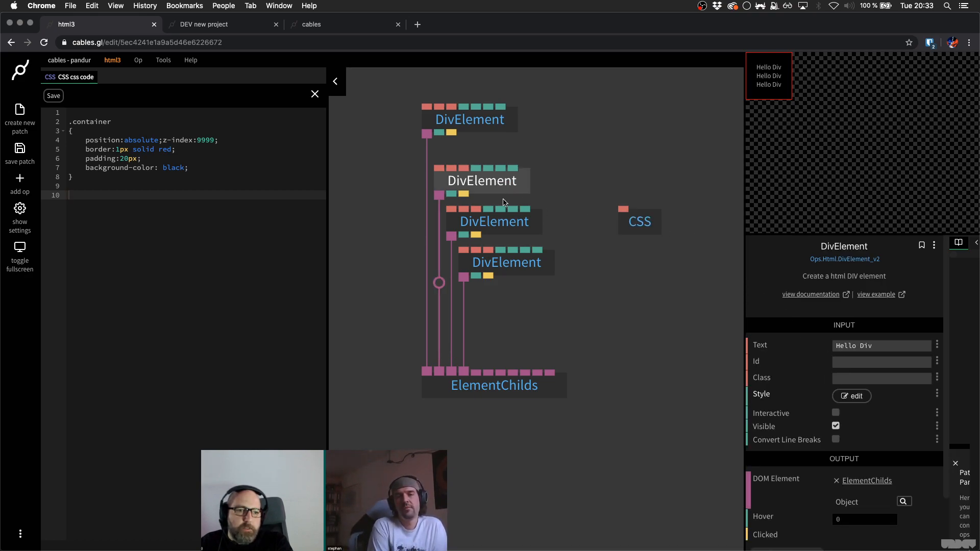
click(469, 120)
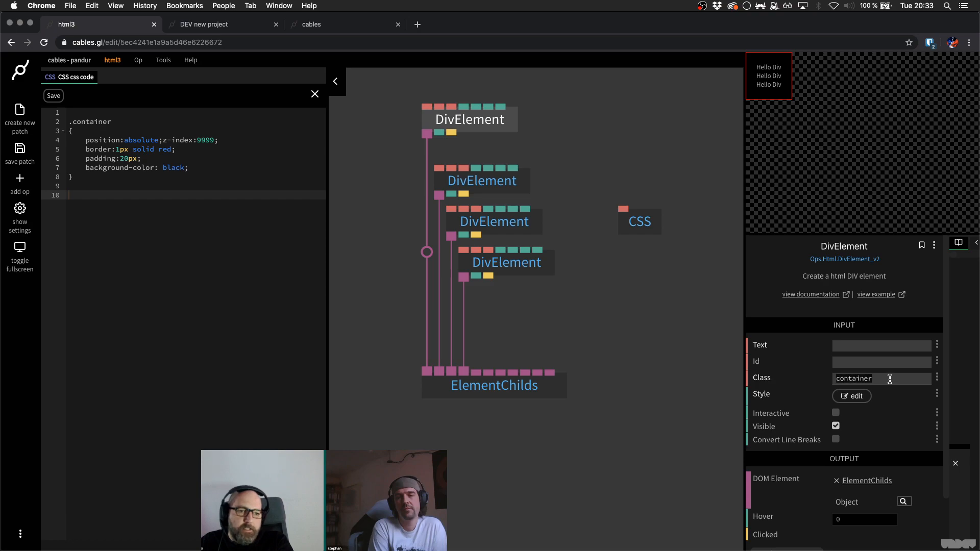
text(navi)
text(g)
key(BackSpace)
text(igat)
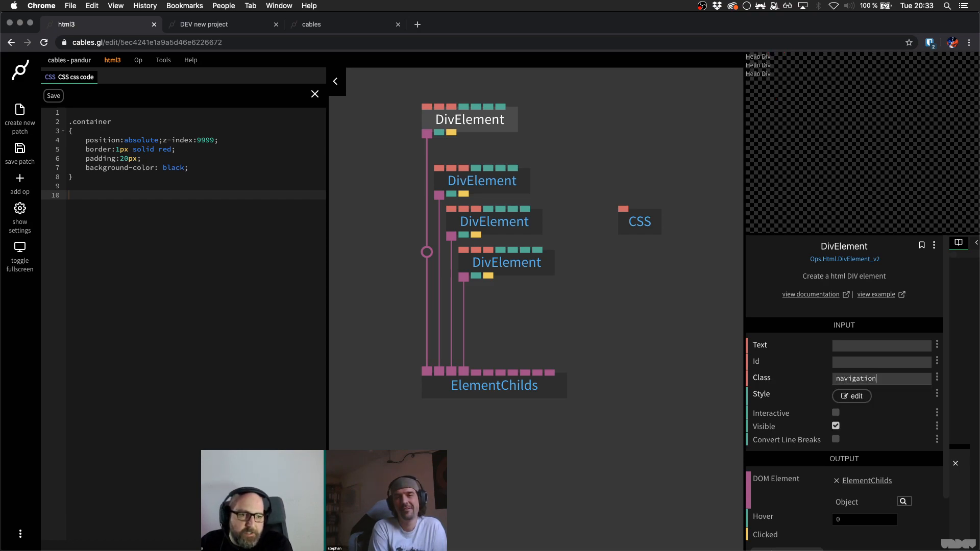
key(BackSpace)
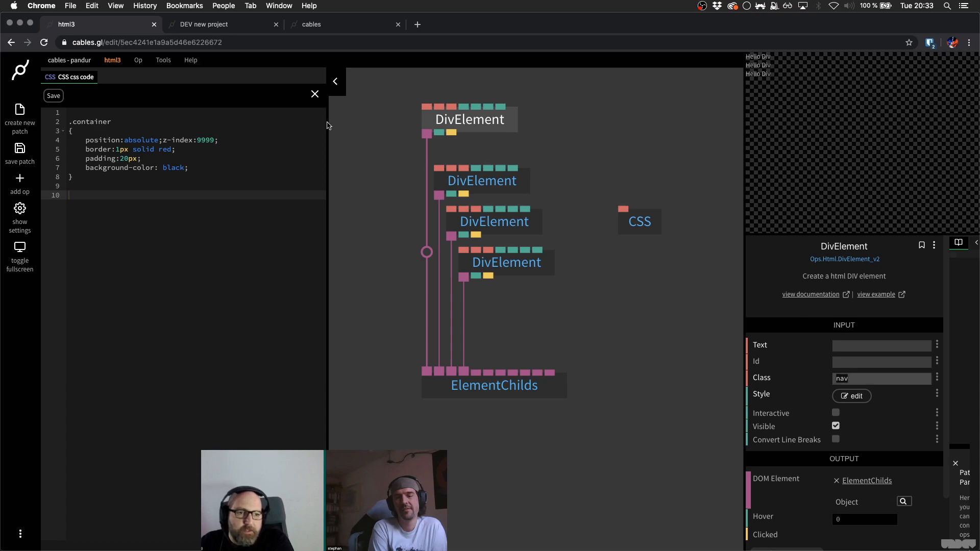
- Rename the .container selector in the CSS code to .nav and save the CSS and the patch
double_click(88, 123)
text(nav)
key(ctrl+s)
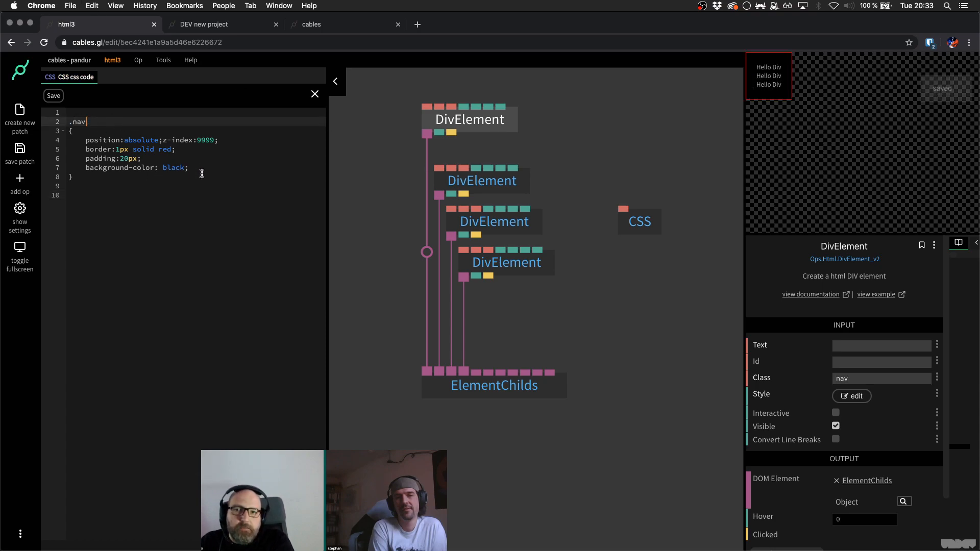
click(206, 186)
click(372, 239)
- Set the Class of all three child DivElements to navItem and save the patch
click(473, 189)
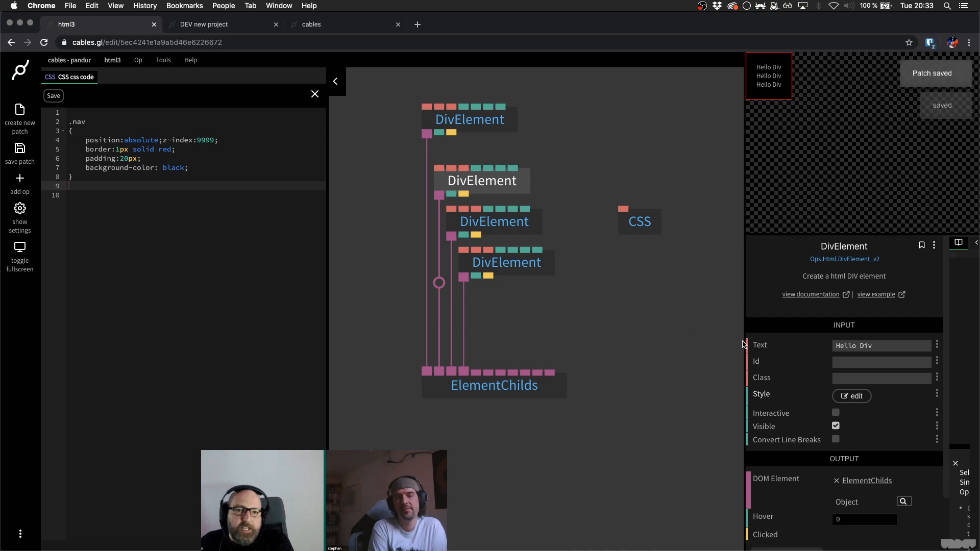
click(867, 378)
text(navItem)
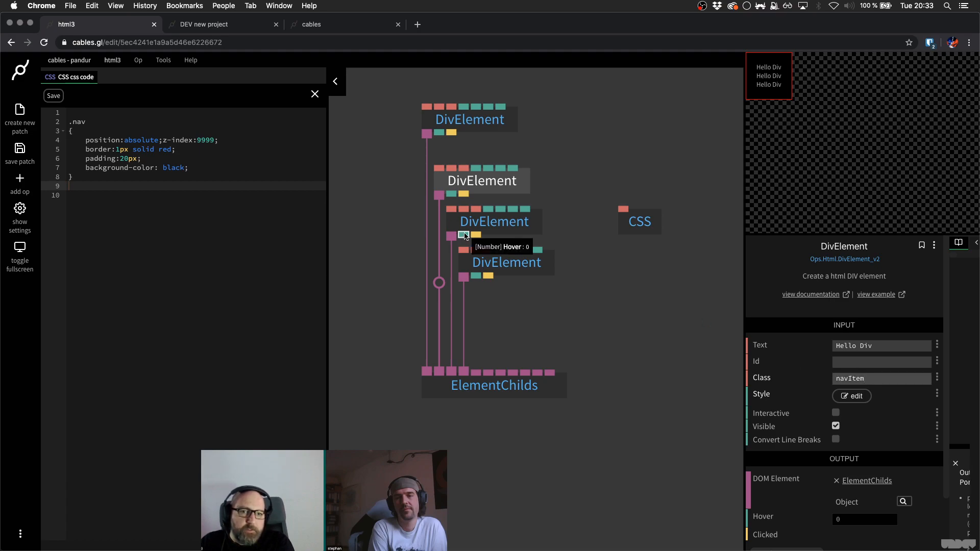
click(498, 225)
click(893, 379)
key(super+v)
click(529, 268)
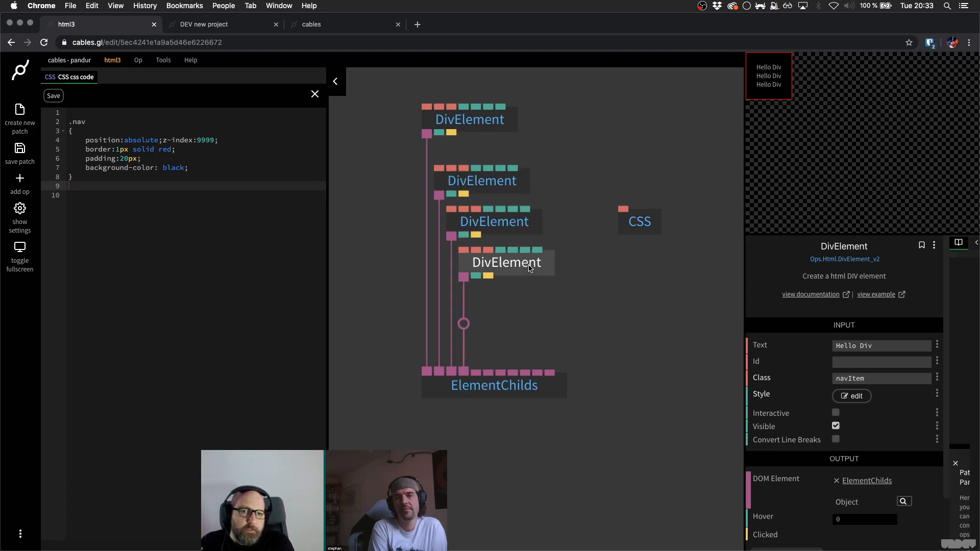
click(867, 378)
key(super+v)
click(607, 289)
key(super+s)
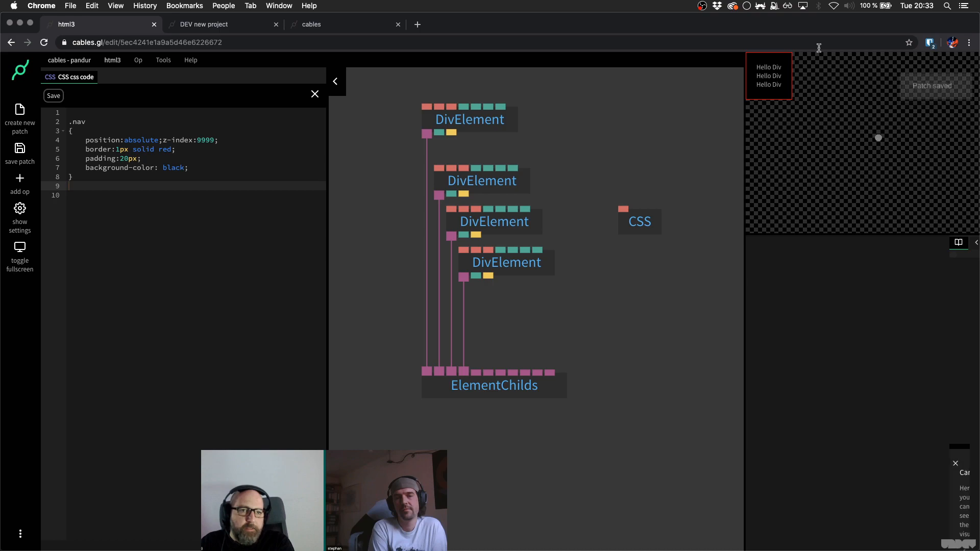
- Set the Text of the three child DivElements to Nav1, Nav2 and Nav3 in order
click(482, 181)
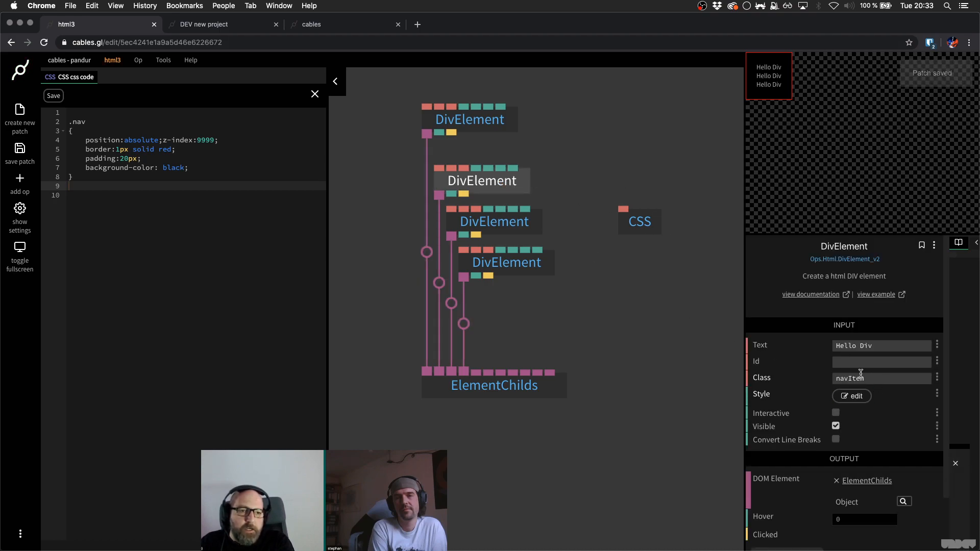
click(877, 345)
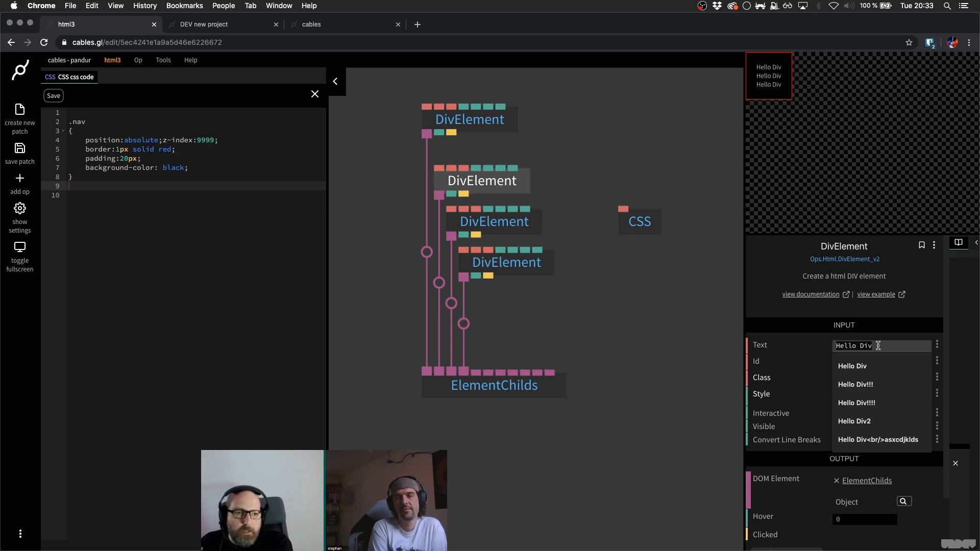
text(Nav1)
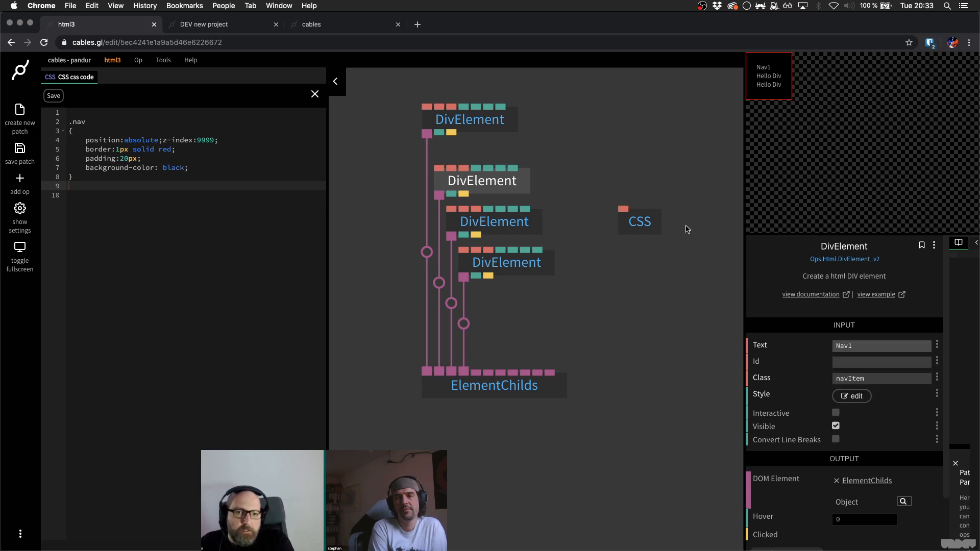
click(526, 222)
click(882, 346)
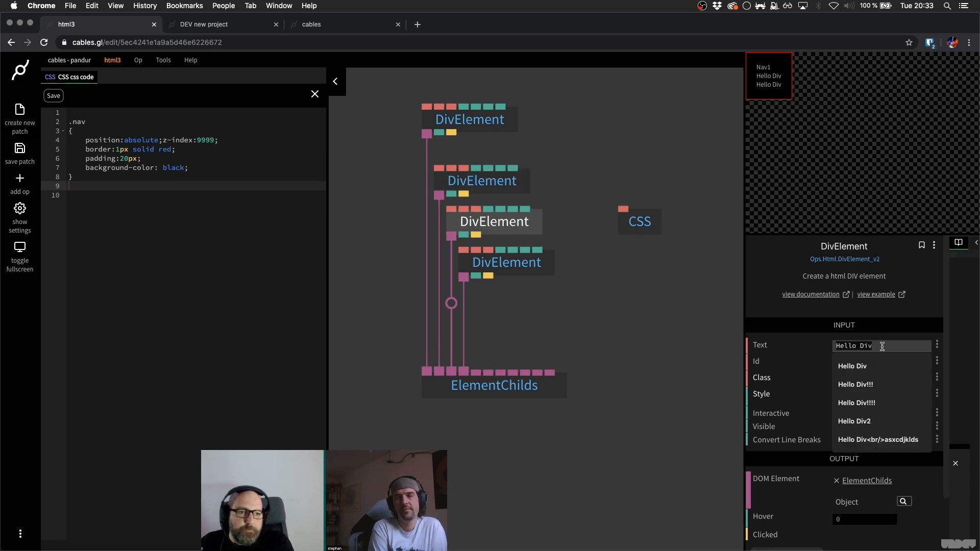
text(Nav2)
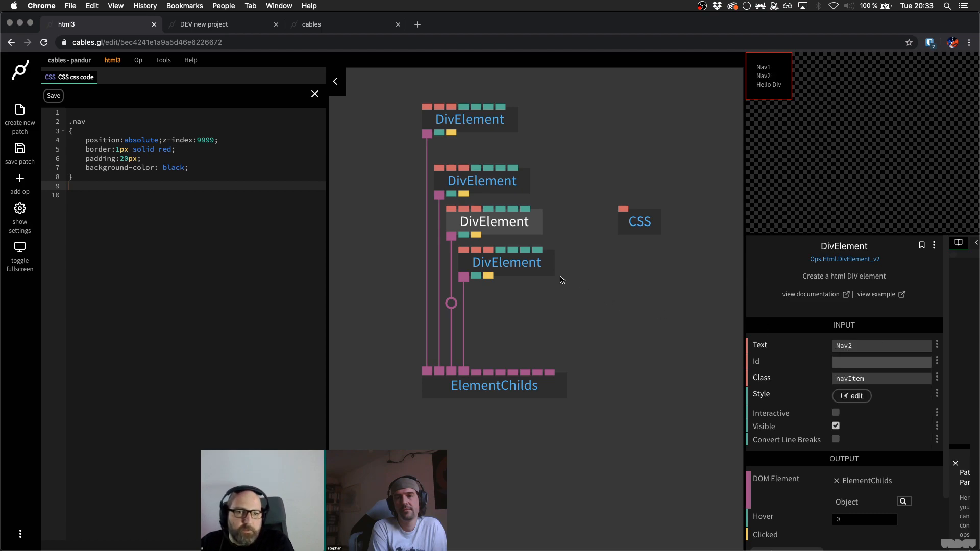
click(548, 271)
click(894, 343)
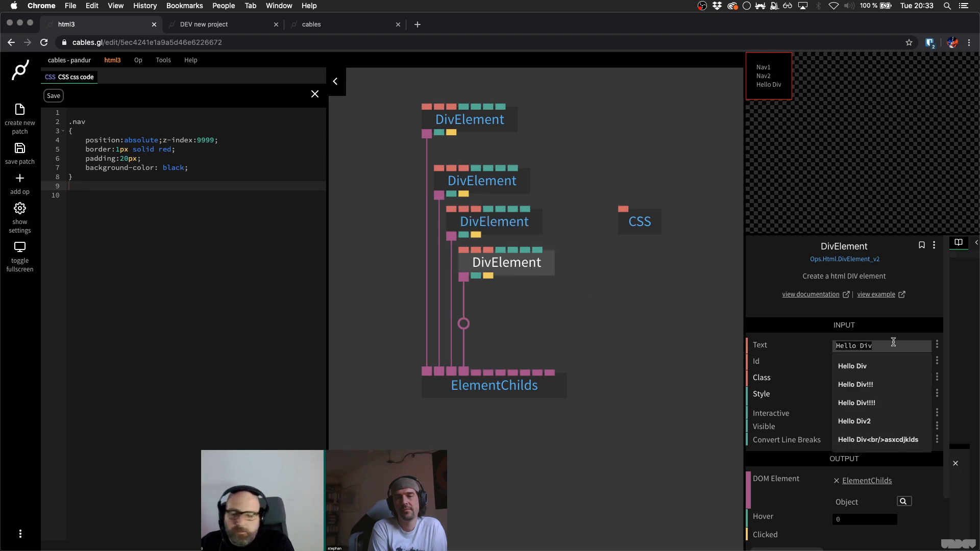
text(Nav3)
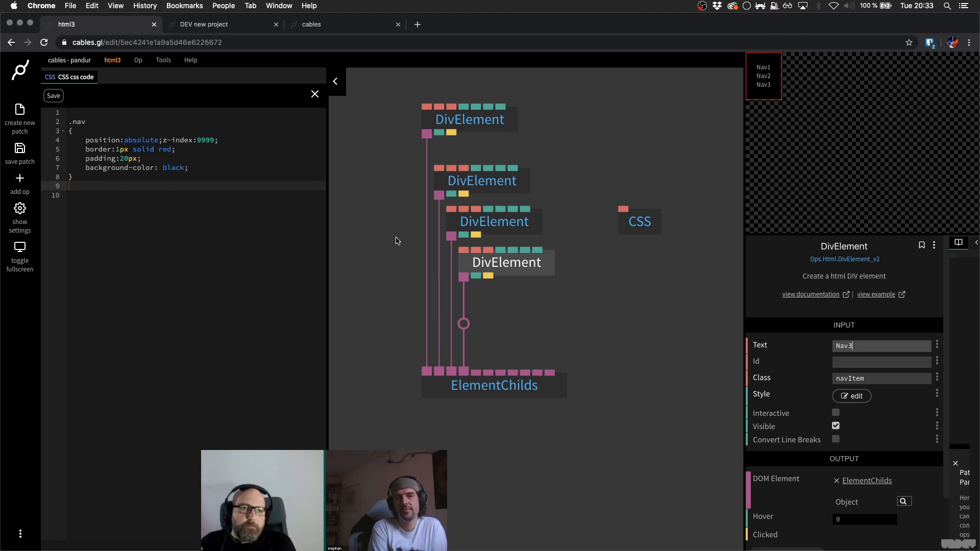
- Add an empty .navItem rule with braces below the .nav rule in the CSS code
click(236, 222)
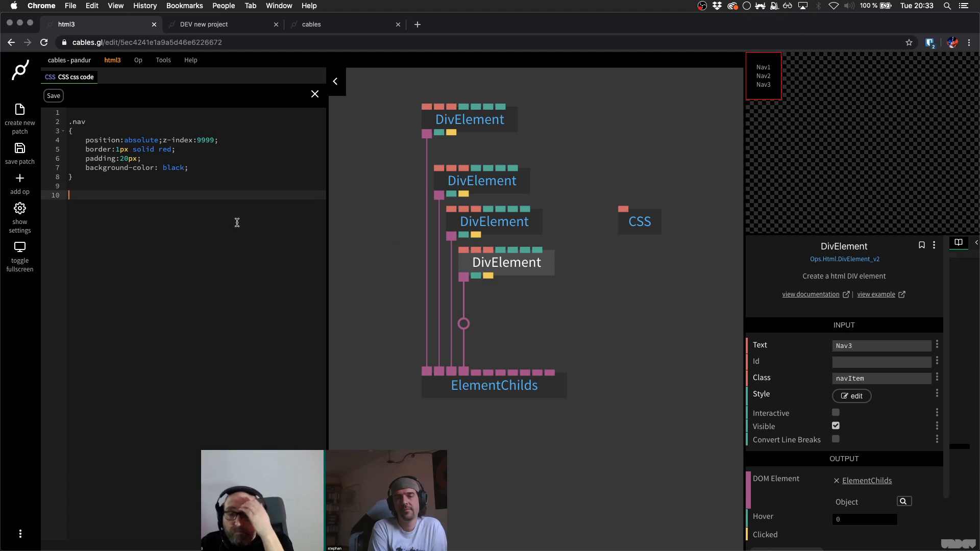
text(.)
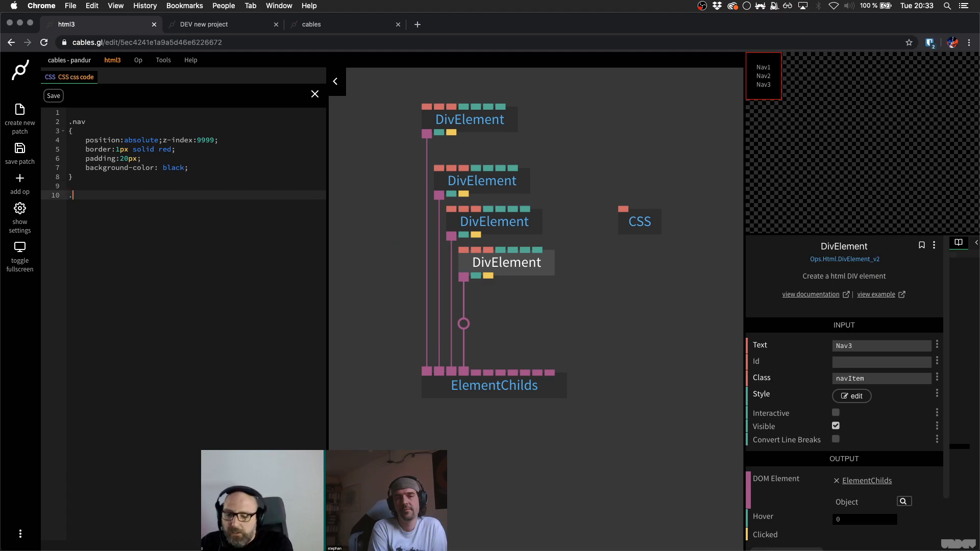
text(navItem)
key(Return)
text({)
key(Return)
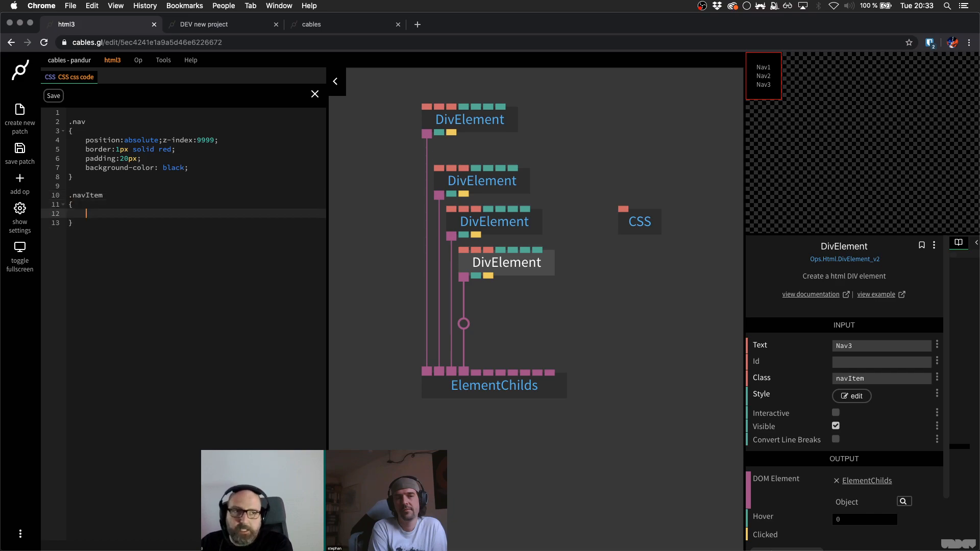
- Add border:1px solid blue; inside the .navItem rule and save the CSS
key(ctrl+s)
key(Return)
key(Return)
key(Up)
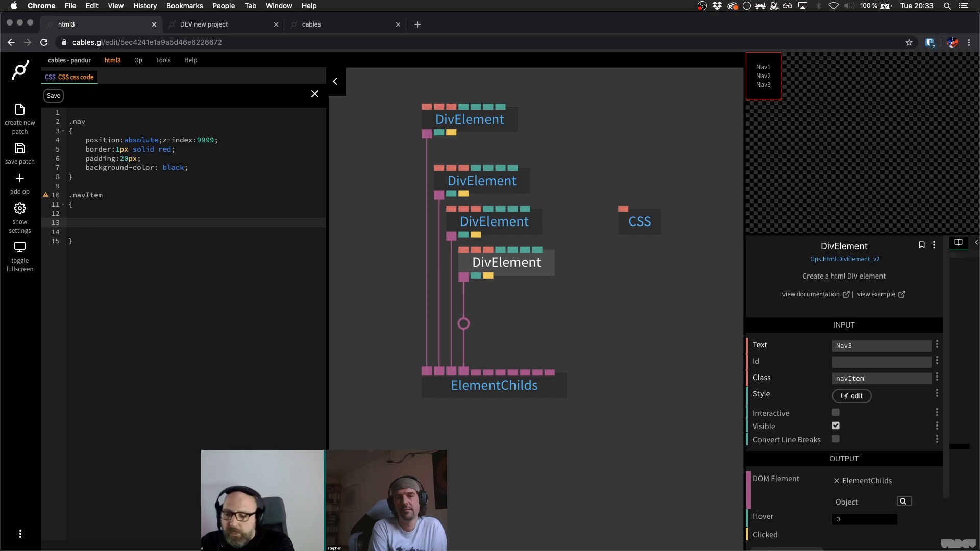
text(border:1psx)
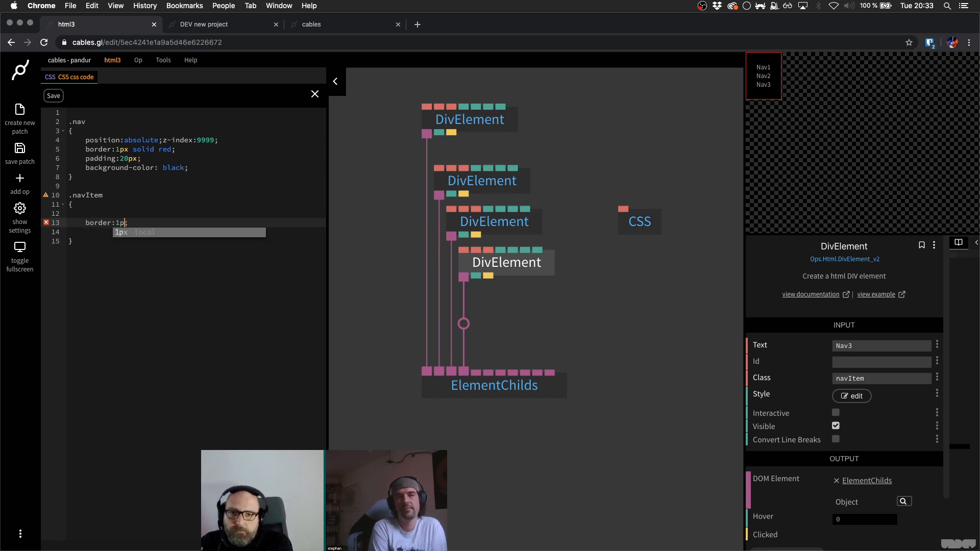
text(x solid blue)
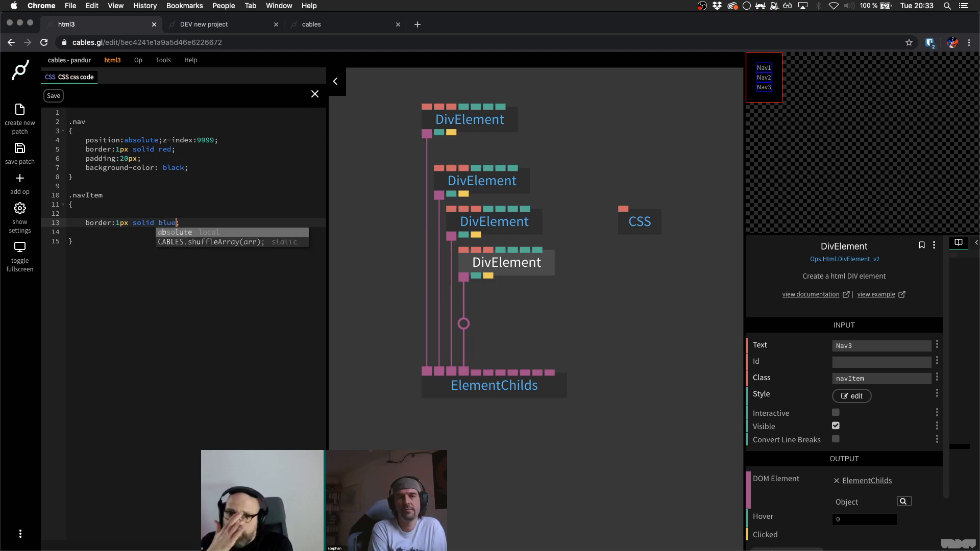
key(Down)
key(Return)
key(Escape)
key(super+z)
- Add padding:10px; below the border declaration in the .navItem rule and save the CSS
key(Return)
text(pa)
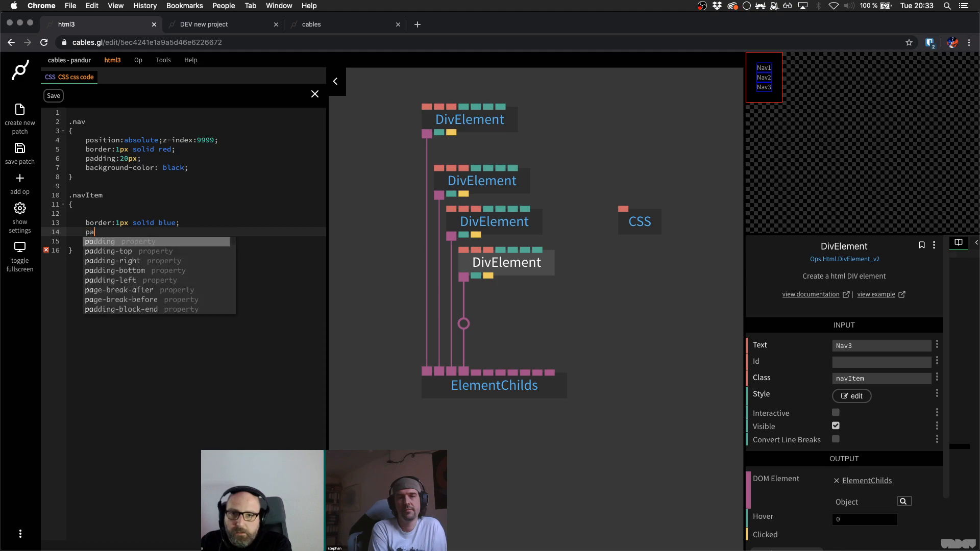
text(dding:10px;)
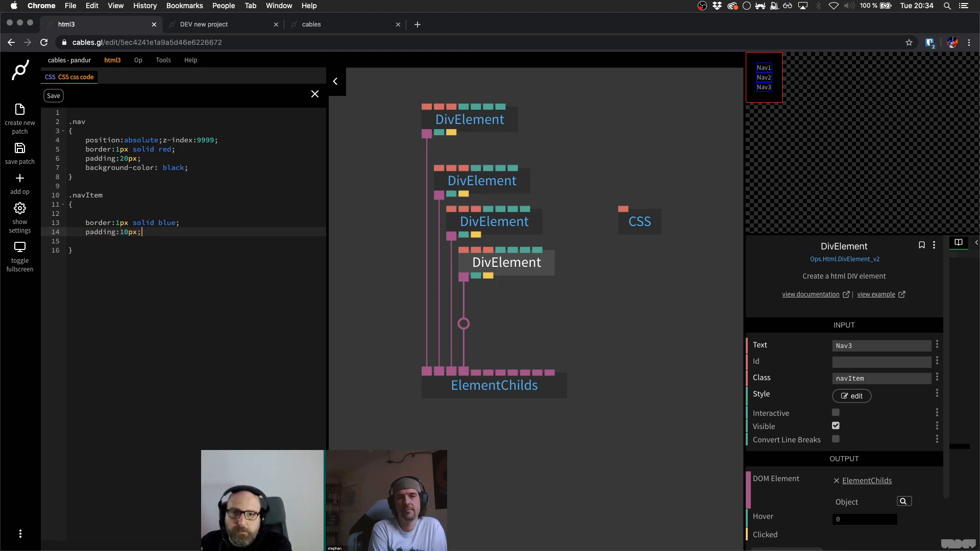
key(super+s)
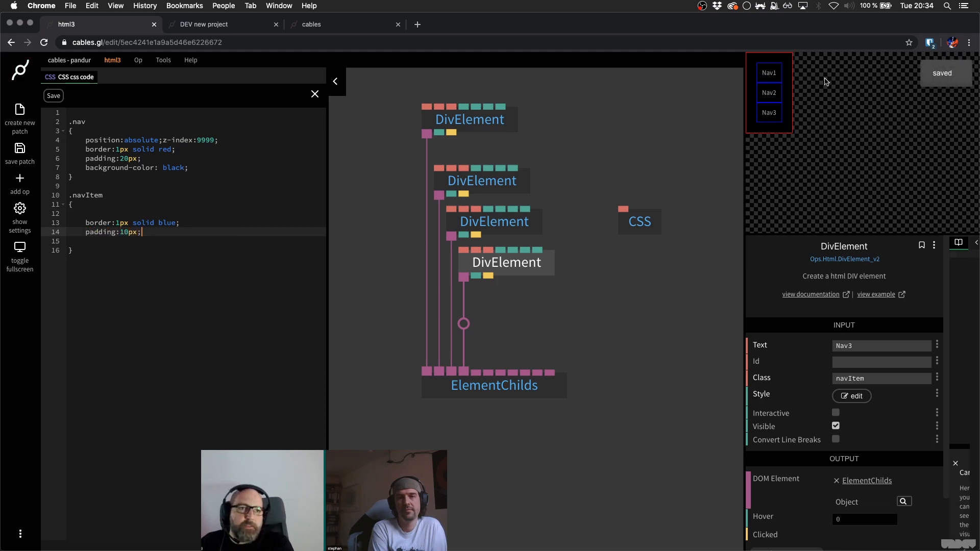
- Remove the blank lines above and below the declarations in the .navItem rule
click(106, 215)
key(Delete)
key(Down)
key(Down)
key(Delete)
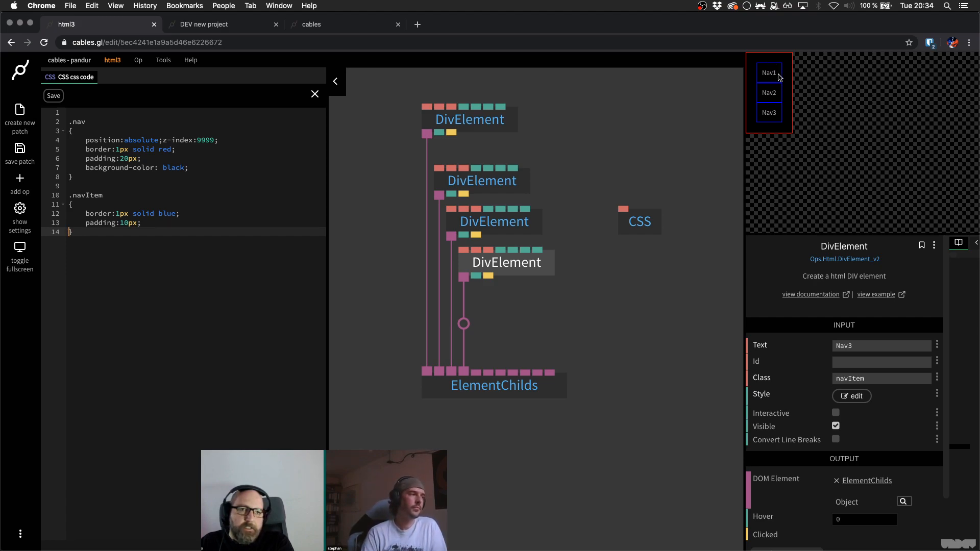
- Replace the border declaration in the .navItem rule with background-color: #999; and save the CSS
click(178, 223)
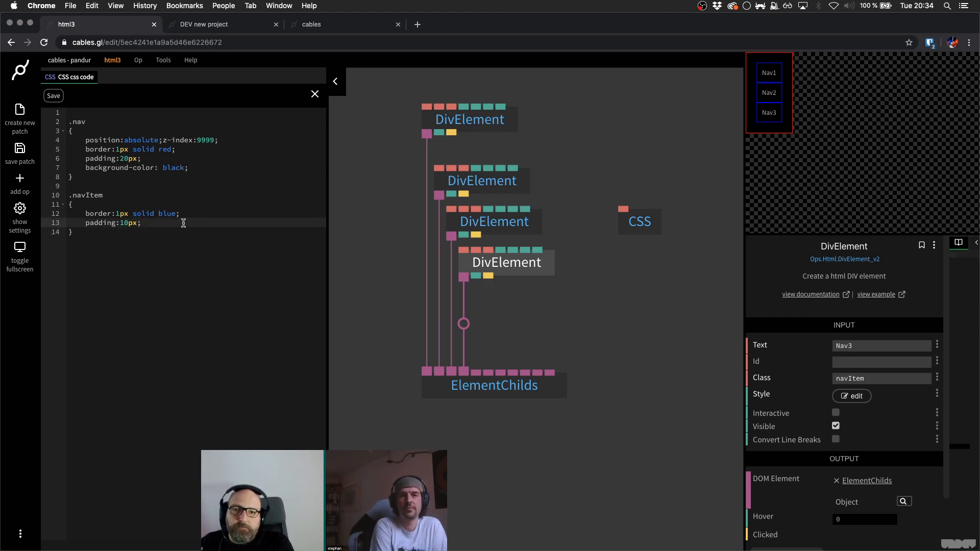
key(Return)
key(Up)
key(Up)
key(End)
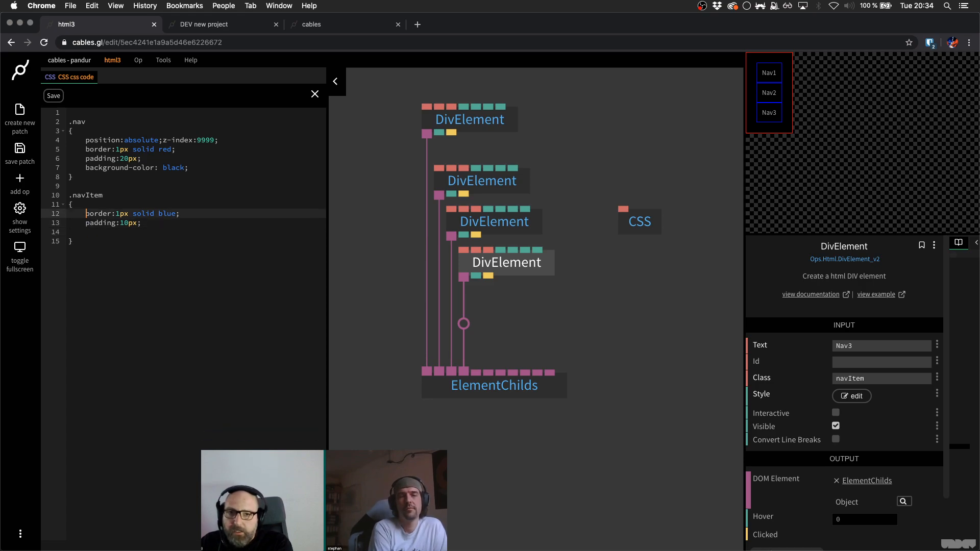
key(alt+shift+Right)
text(back)
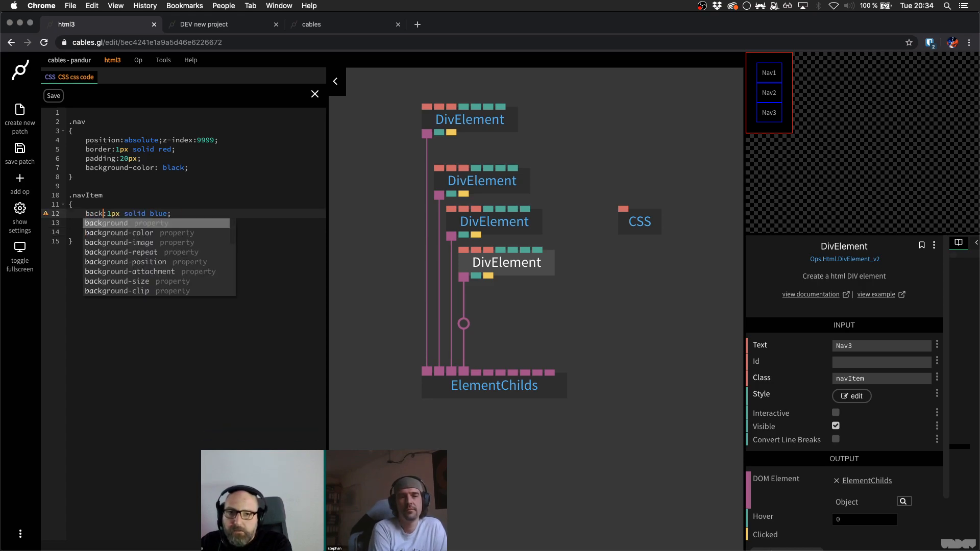
key(Down)
key(Return)
key(shift+End)
text(#)
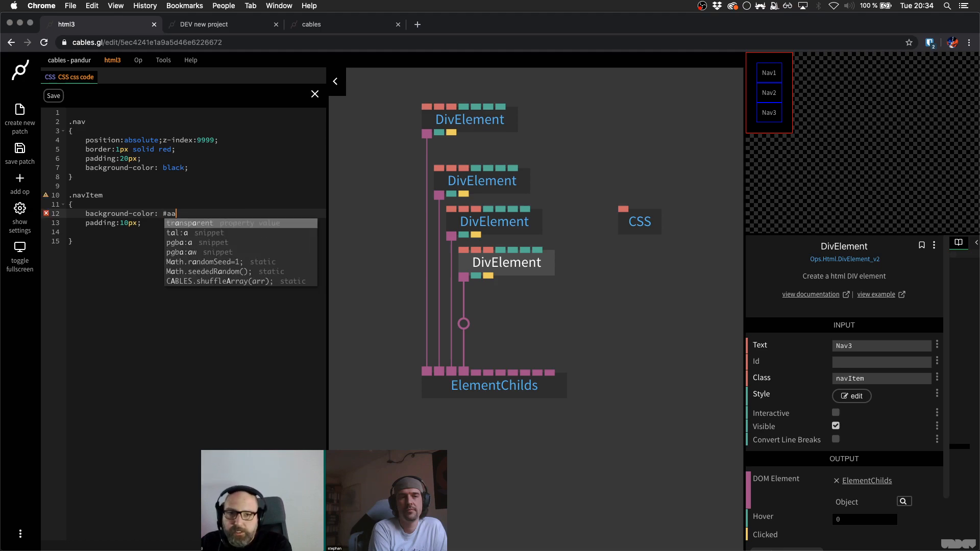
text(999)
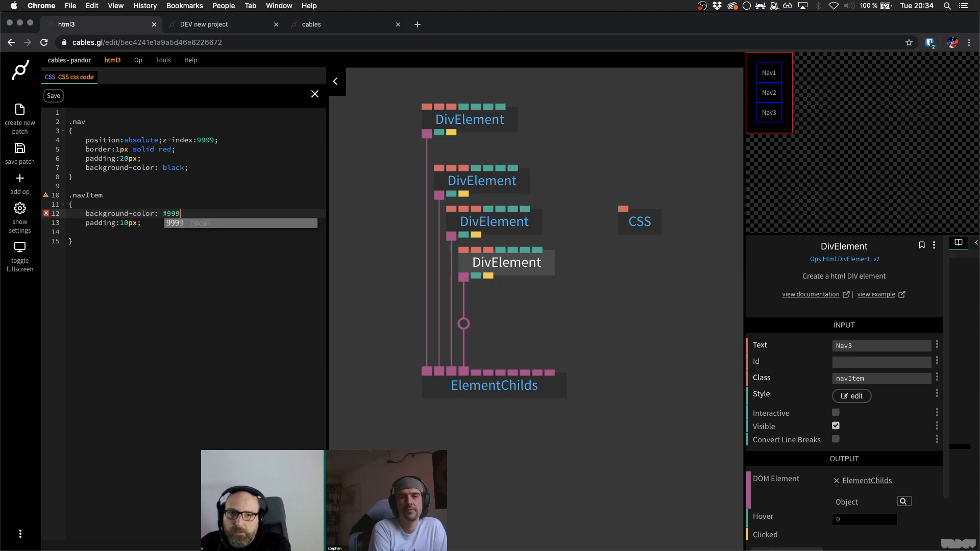
text(;)
key(super+s)
- Change the .navItem rule's background color to #444 and save the CSS
key(shift+Right)
key(shift+Right)
key(shift+Right)
text(333)
key(BackSpace)
key(BackSpace)
key(BackSpace)
text(444)
key(super+s)
- Add font-size:20px; below the padding declaration in the .navItem rule, save the CSS and keep the code editor open
key(Down)
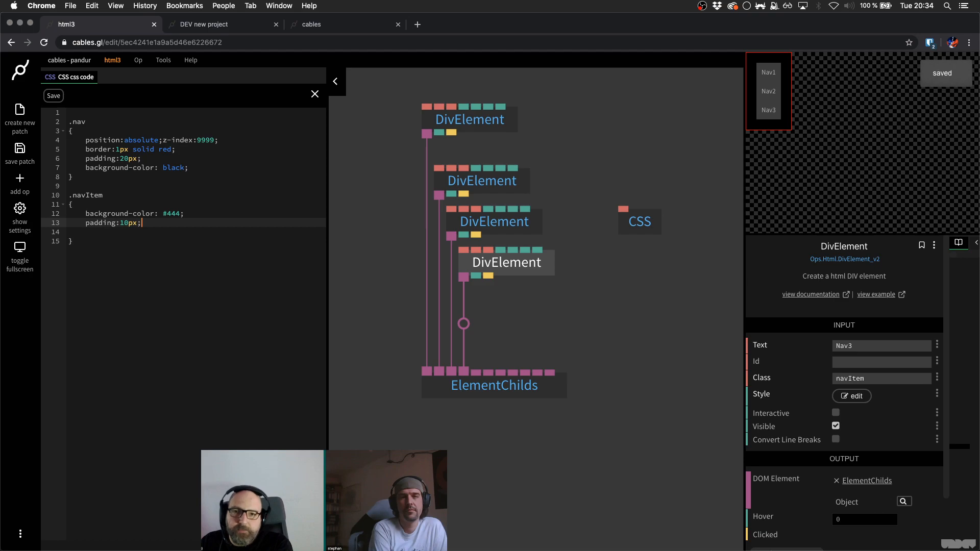
key(Return)
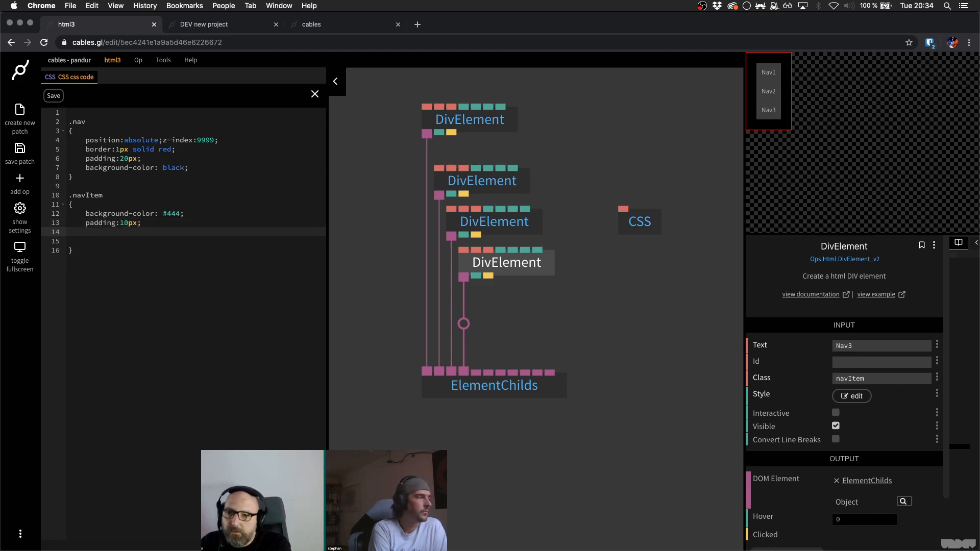
text(font)
text(-size:20px;)
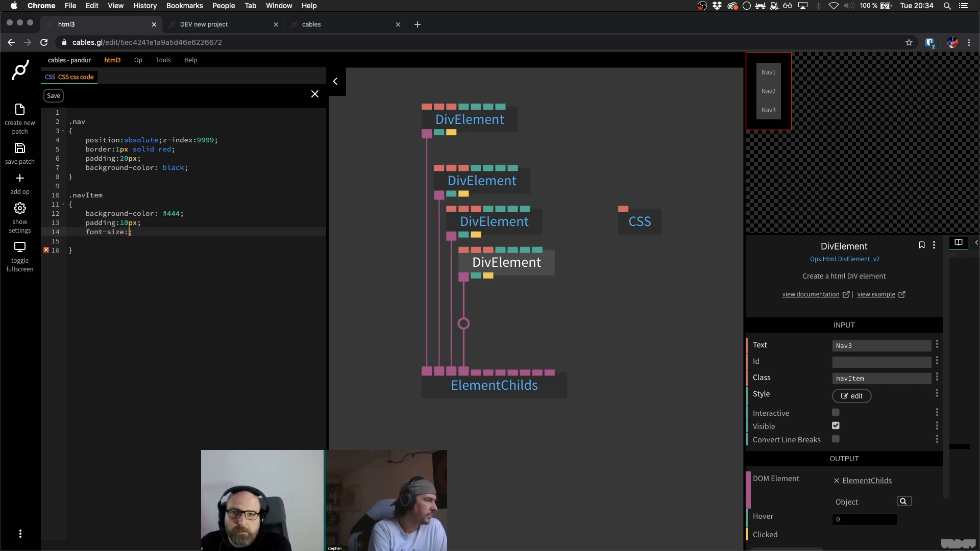
key(super+s)
key(Escape)
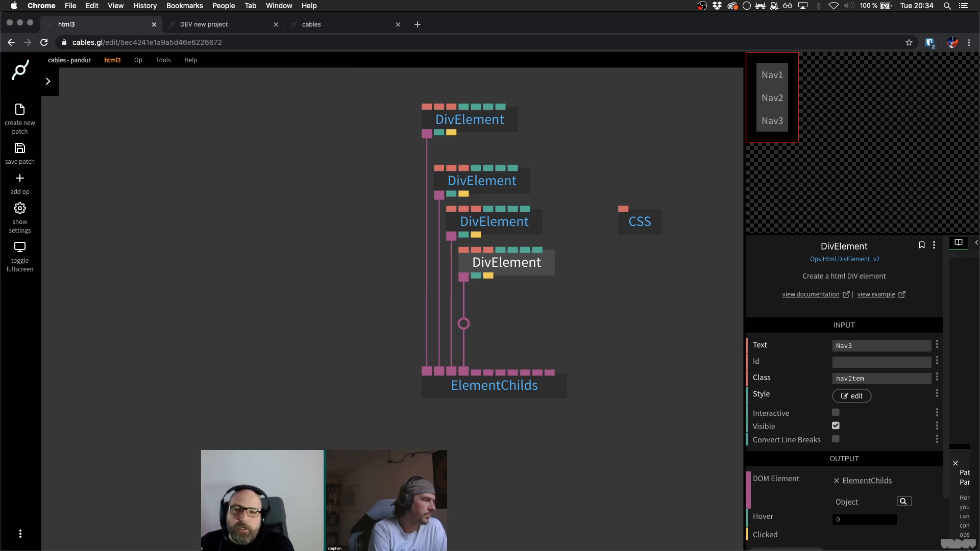
click(48, 81)
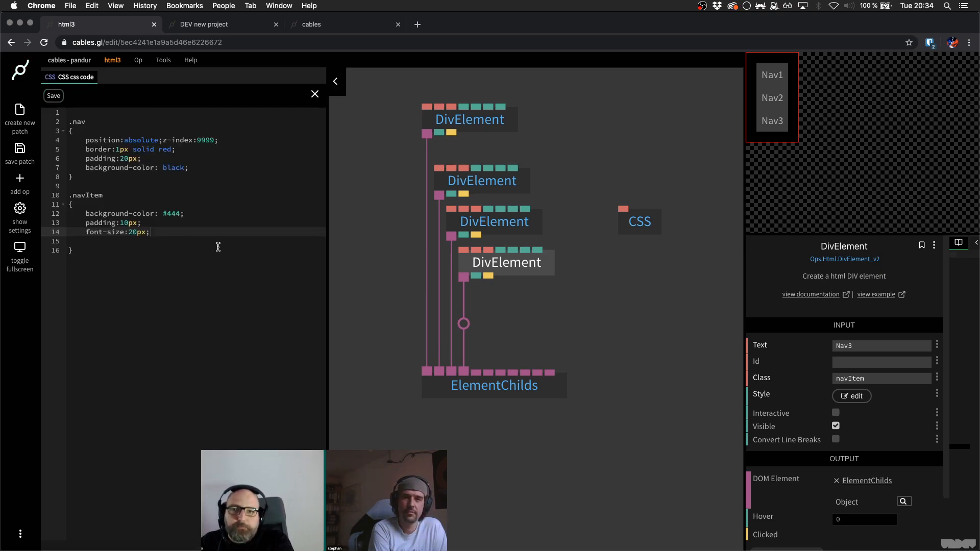
- Add margin:5px; below the font-size declaration in the .navItem rule and save the CSS
click(159, 223)
key(Down)
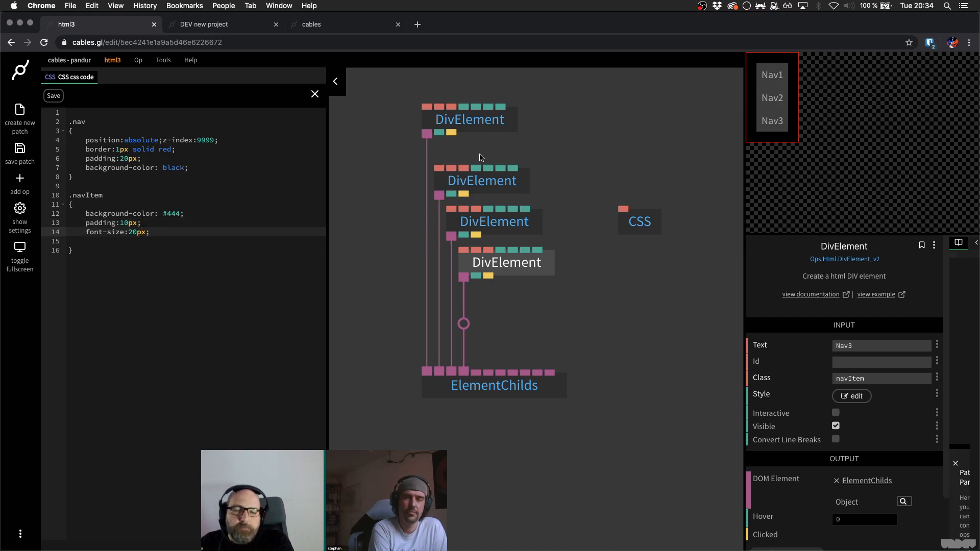
key(End)
key(Return)
text(mar)
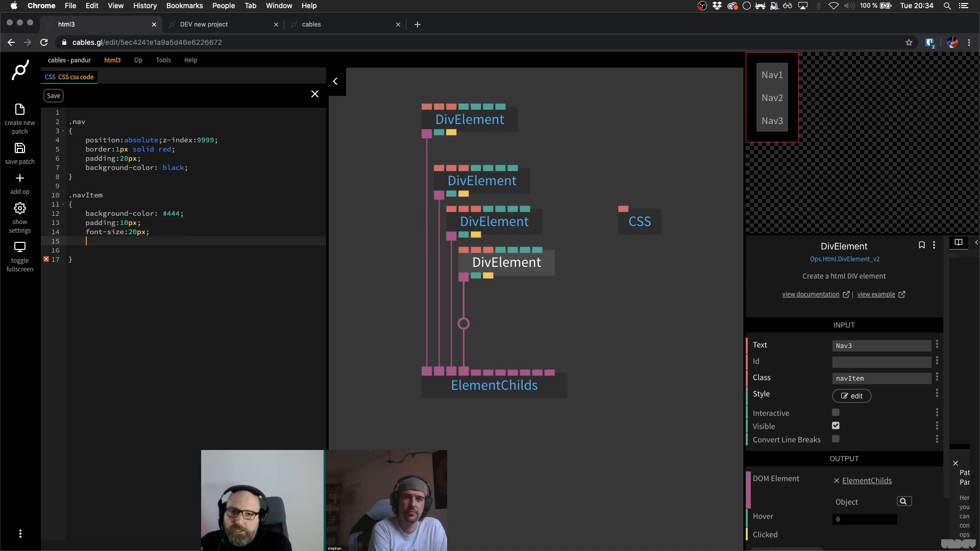
text(gin:)
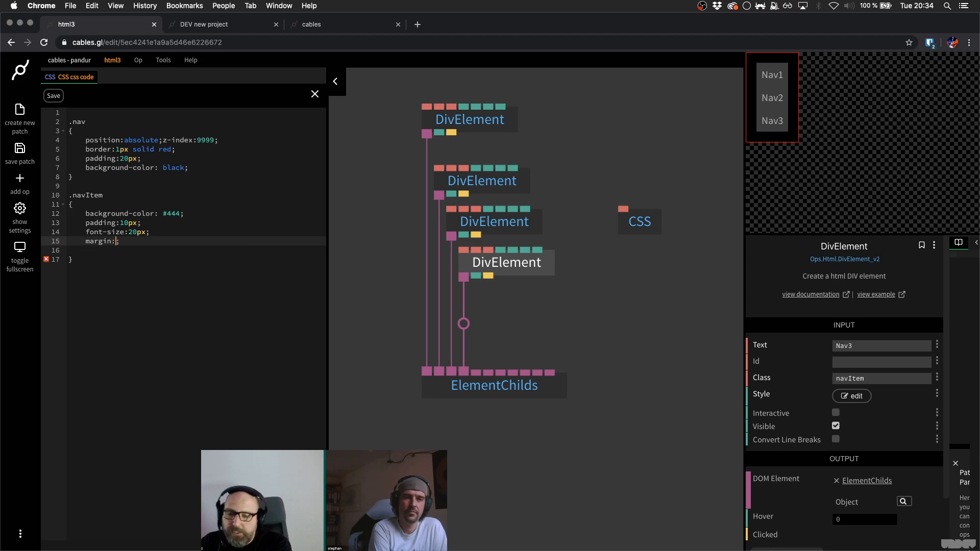
text(5px)
key(ctrl+s)
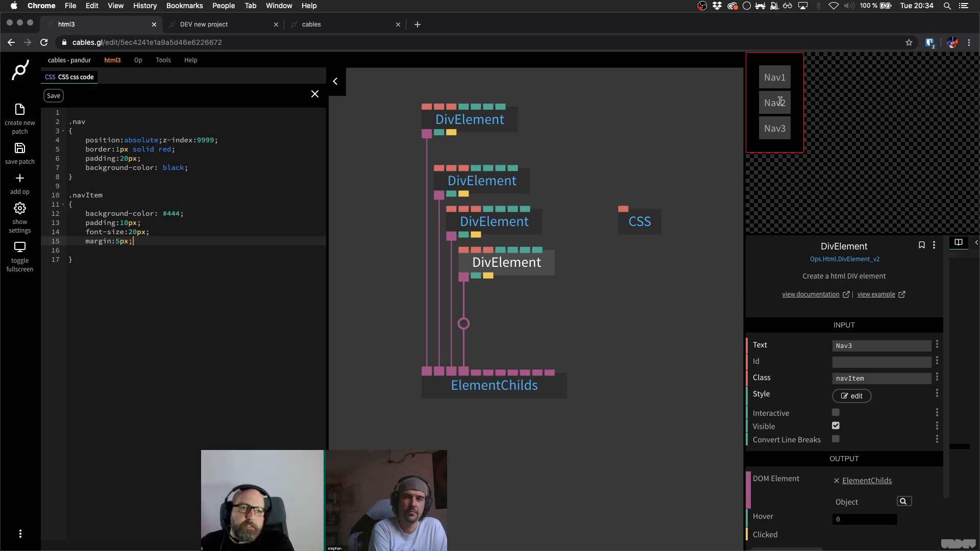
- Remove the blank line below the margin declaration in the .navItem rule
click(150, 249)
key(BackSpace)
key(BackSpace)
- Add an empty .navItem:hover rule with its braces below the .navItem rule
key(Down)
key(Return)
key(Return)
text(.vaI)
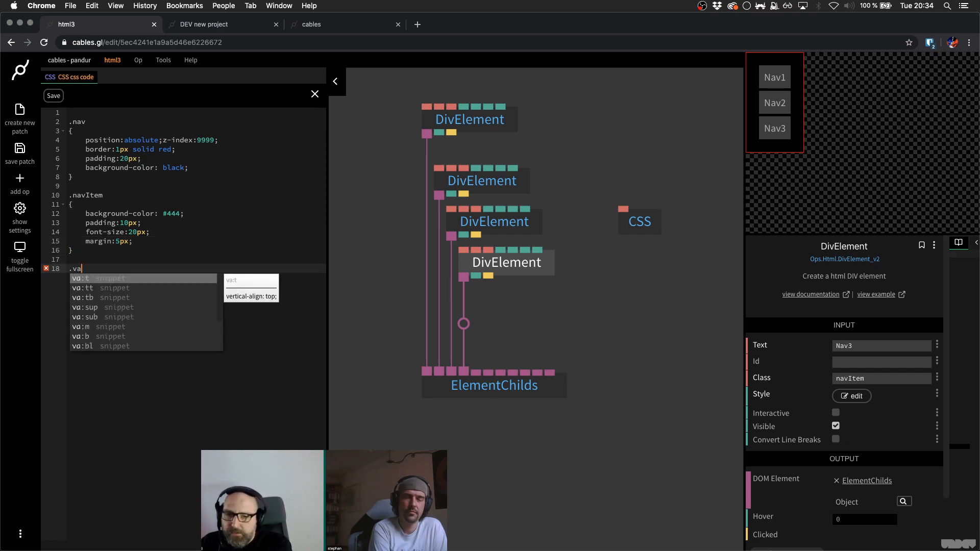
key(BackSpace)
key(BackSpace)
text(navIt)
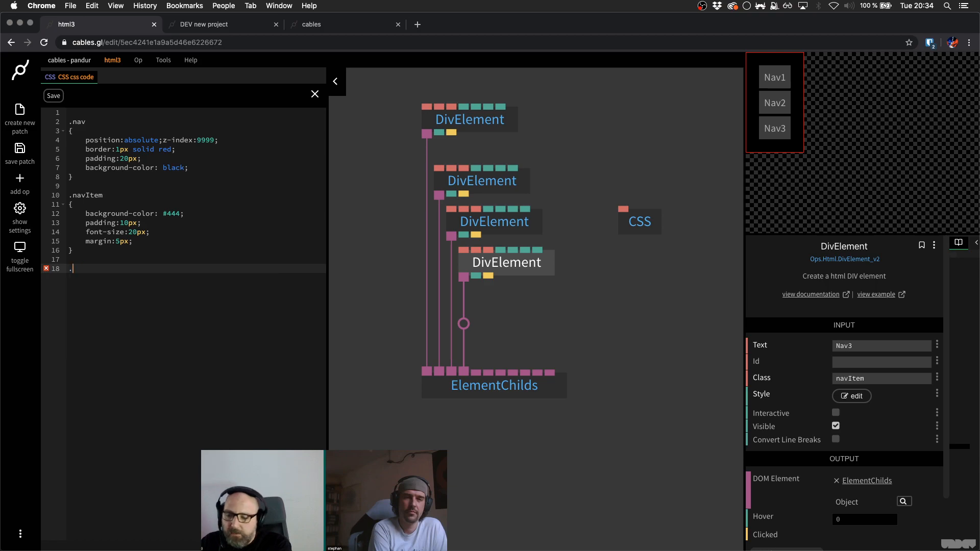
text(em)
key(Return)
text({)
key(Return)
key(Up)
key(Up)
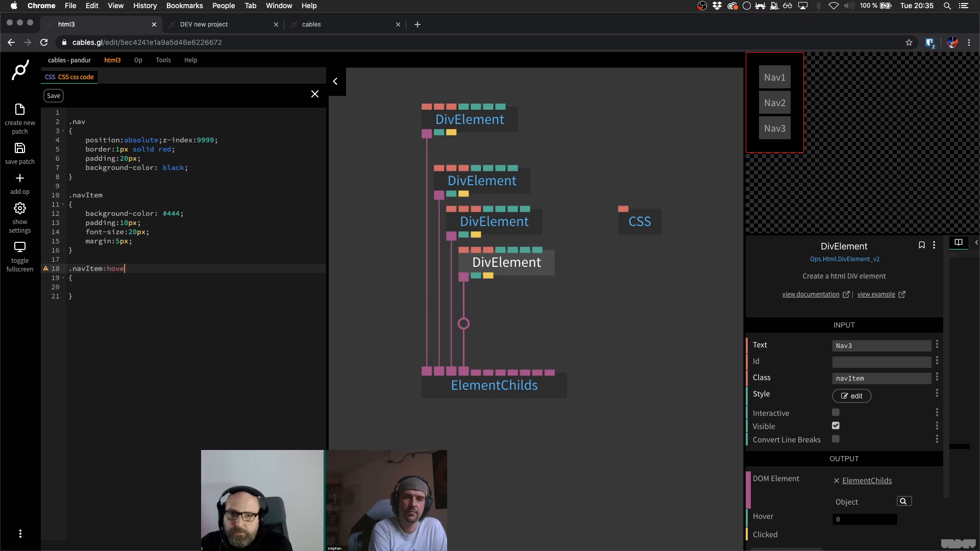
key(Down)
key(Down)
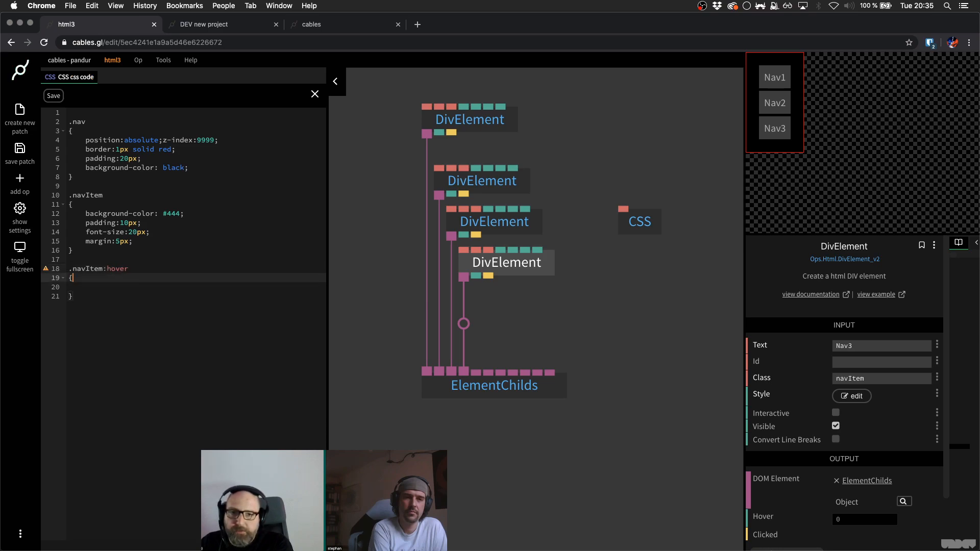
- Add background-color: #888; to the .navItem:hover rule and save the CSS
text(backhr)
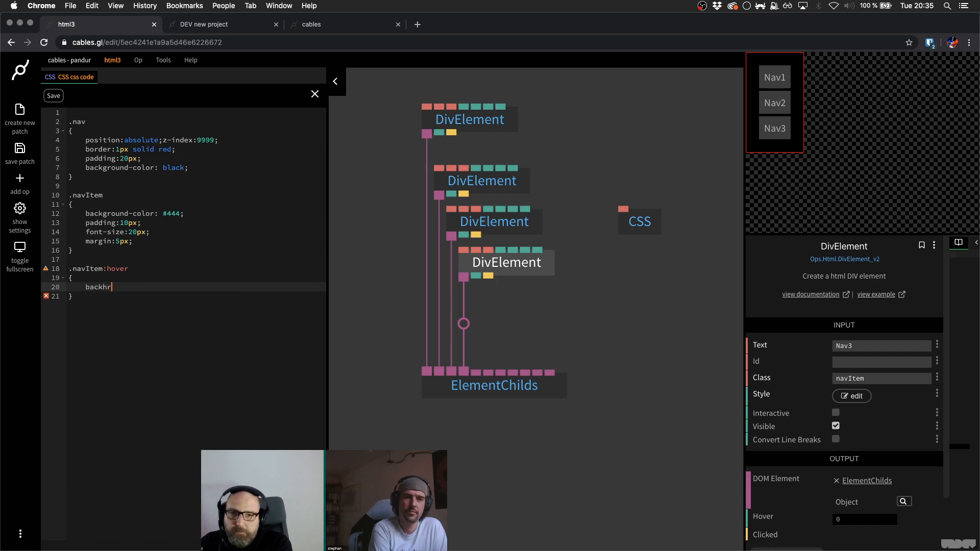
key(BackSpace)
key(BackSpace)
key(BackSpace)
text(ck)
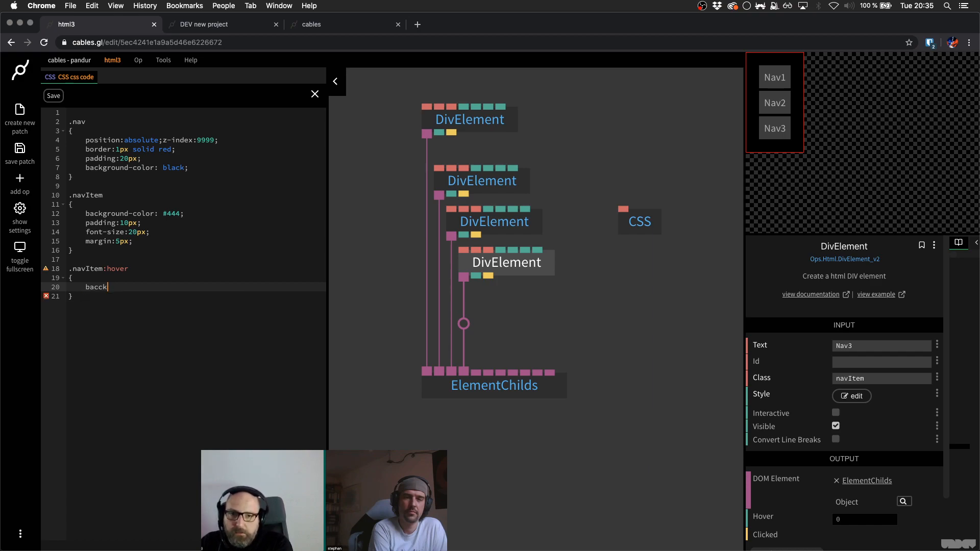
text(k)
key(Down)
key(Down)
key(Down)
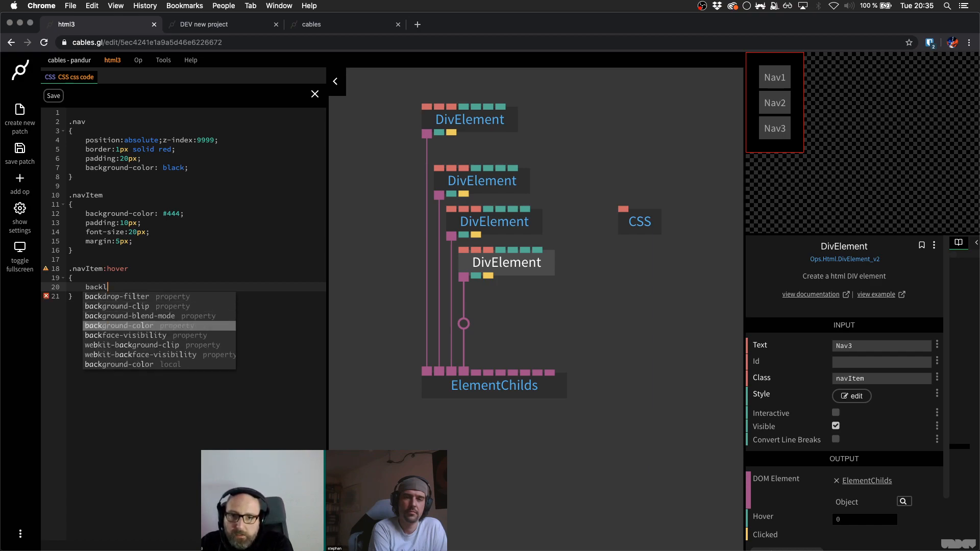
key(Return)
text(#999;)
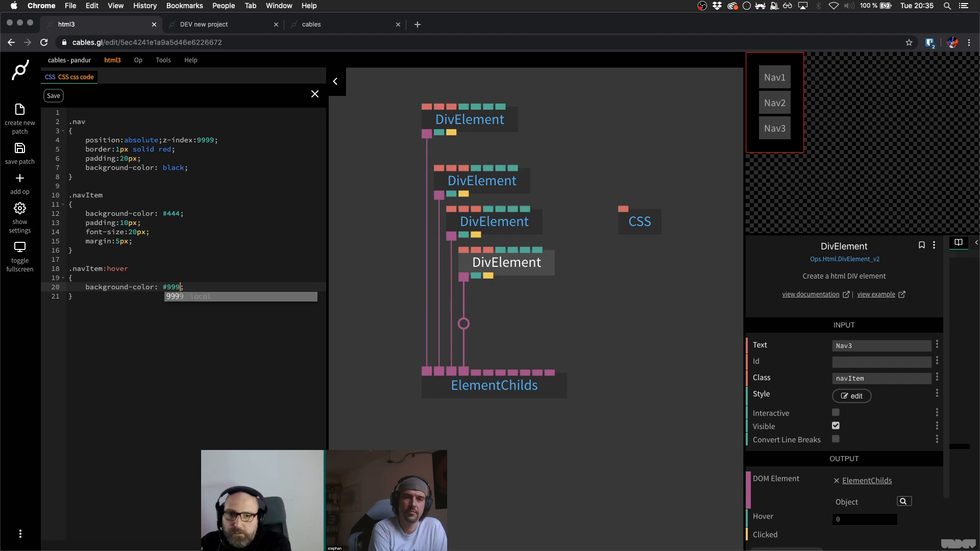
key(BackSpace)
key(BackSpace)
key(super+s)
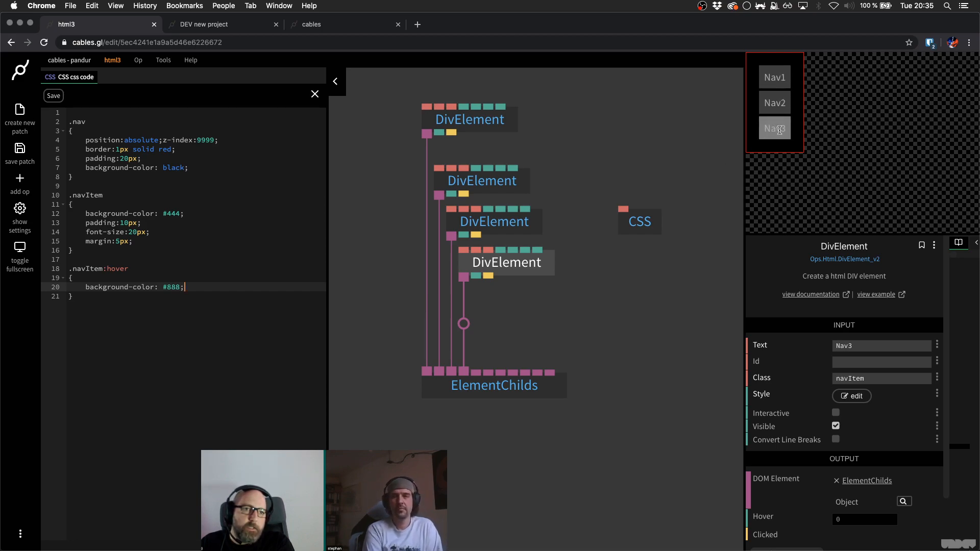
- Add cursor:pointer; below the margin declaration in the .navItem rule and save the CSS with an empty last line
click(163, 241)
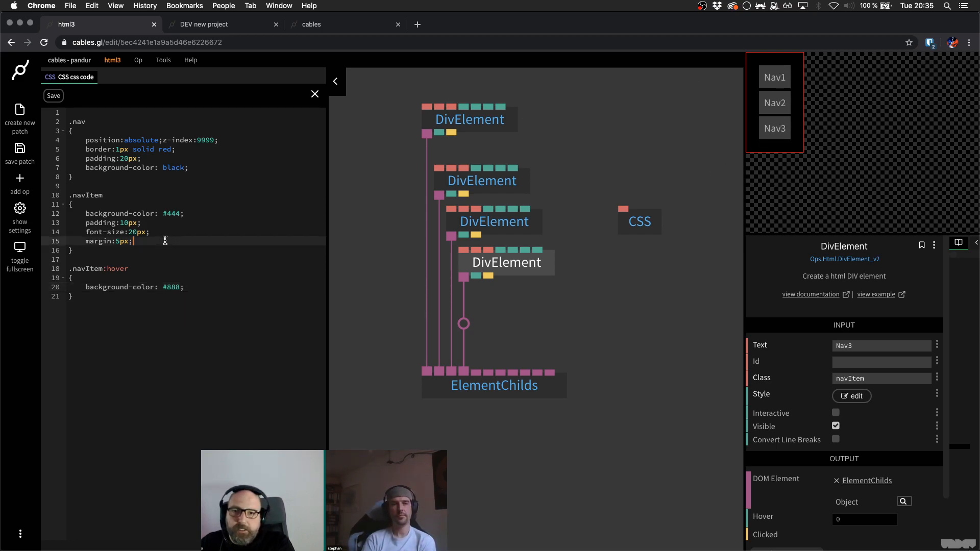
key(Return)
text(cursor:pointer;)
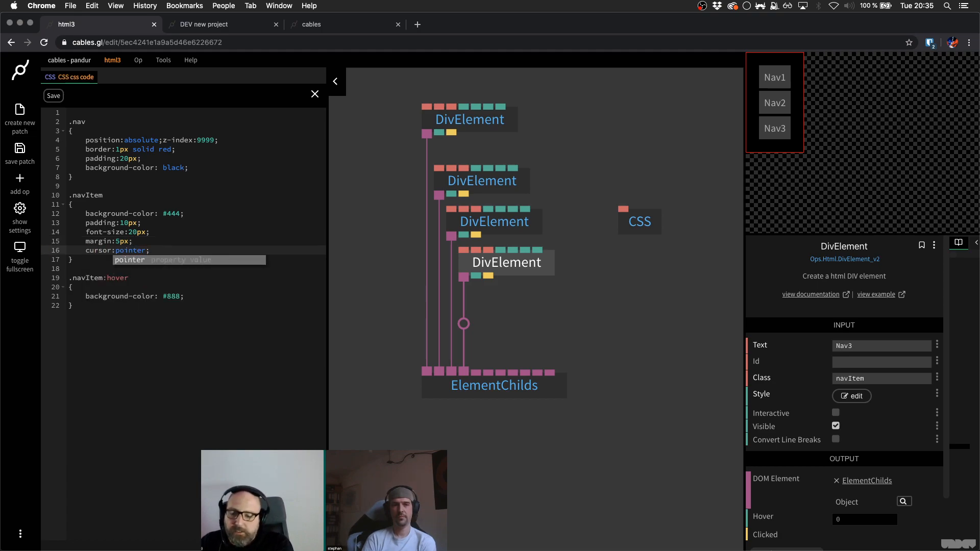
click(126, 315)
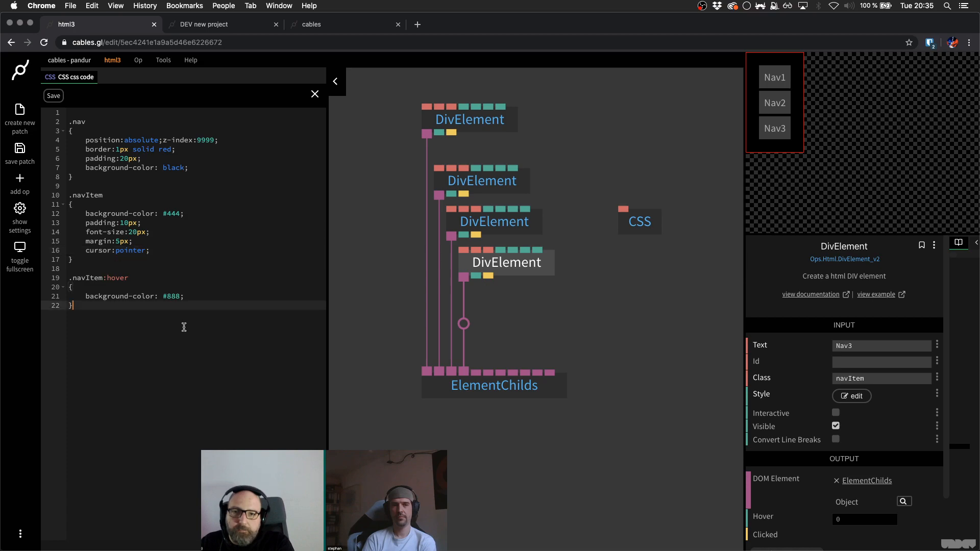
key(Return)
text(\)
key(BackSpace)
key(ctrl+s)
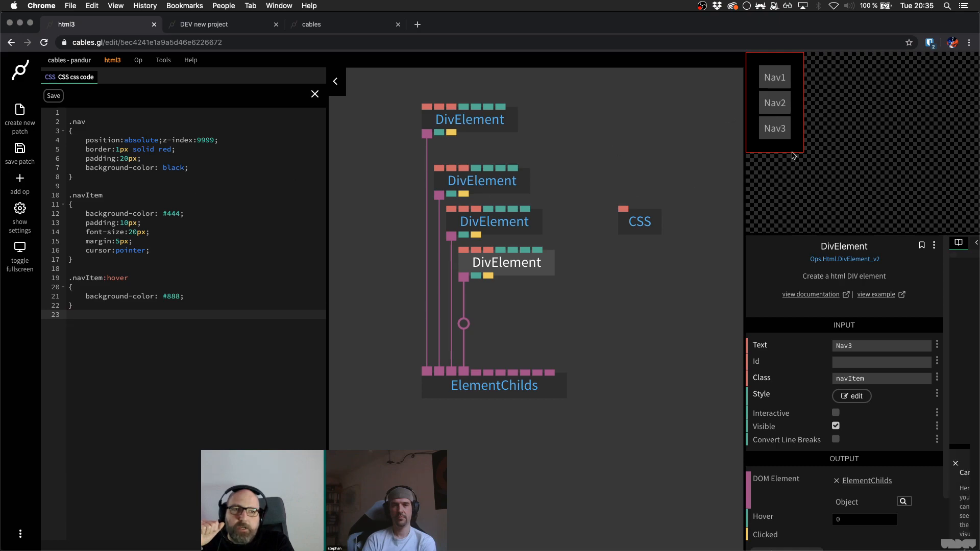
- Select the nav container DivElement to view its parameters
click(468, 122)
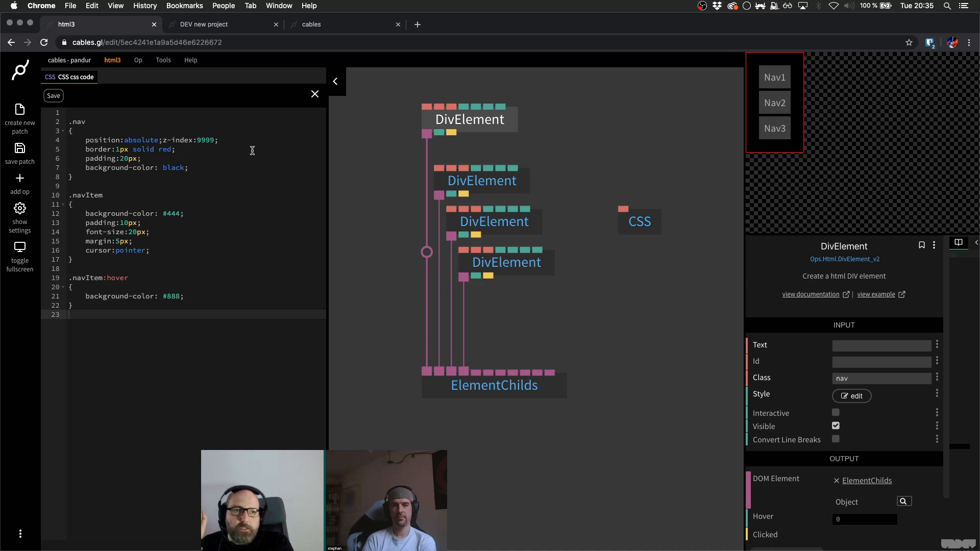
click(218, 166)
- Try display:inline; below the background color in the .navItem rule and save the CSS
click(202, 250)
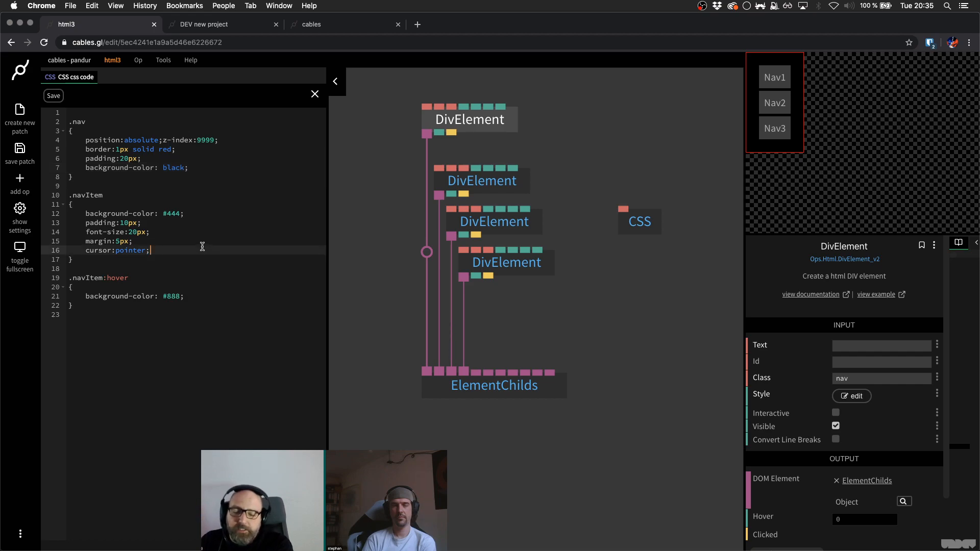
key(Up)
key(Up)
key(Up)
key(Up)
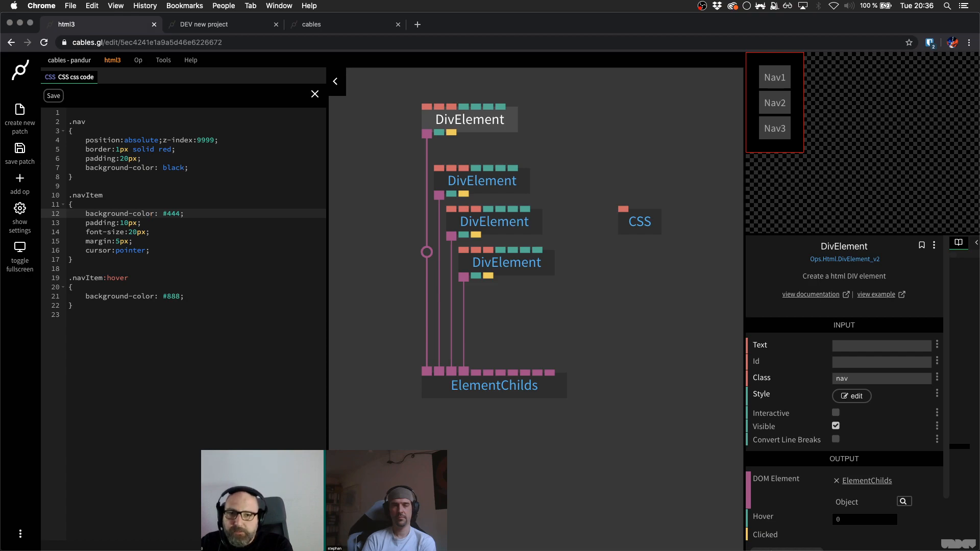
key(Return)
text(display)
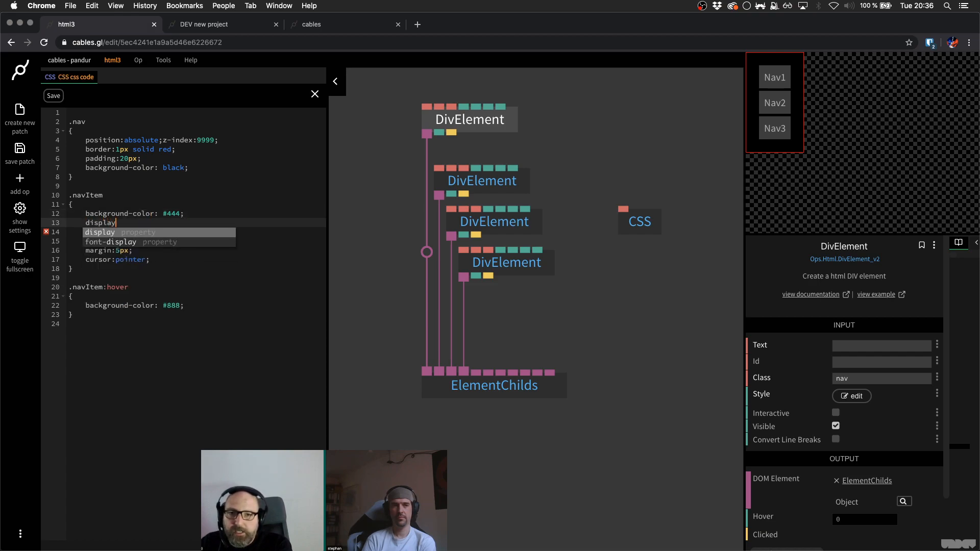
text(:inline;)
key(super+s)
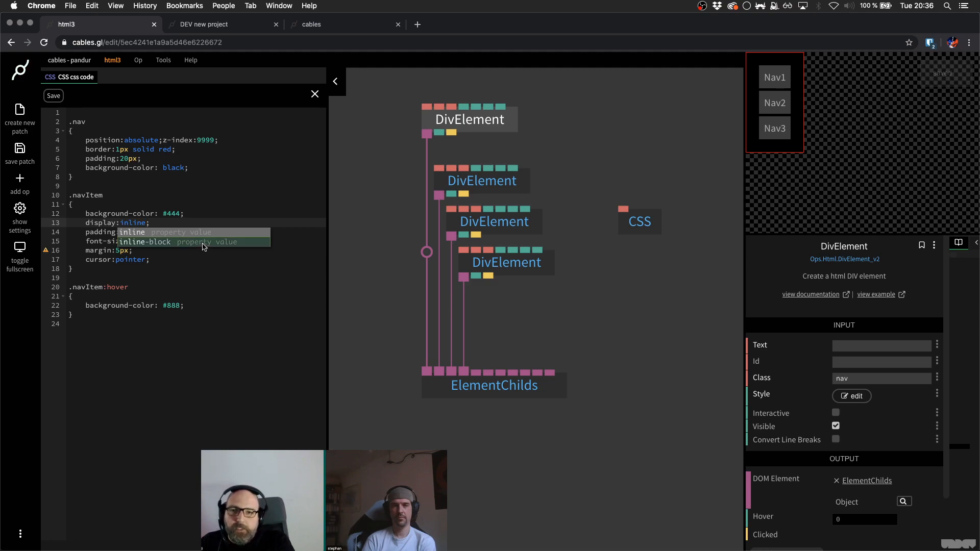
- Replace the display declaration in the .navItem rule with float:left; and save the CSS
click(212, 201)
click(198, 215)
click(197, 219)
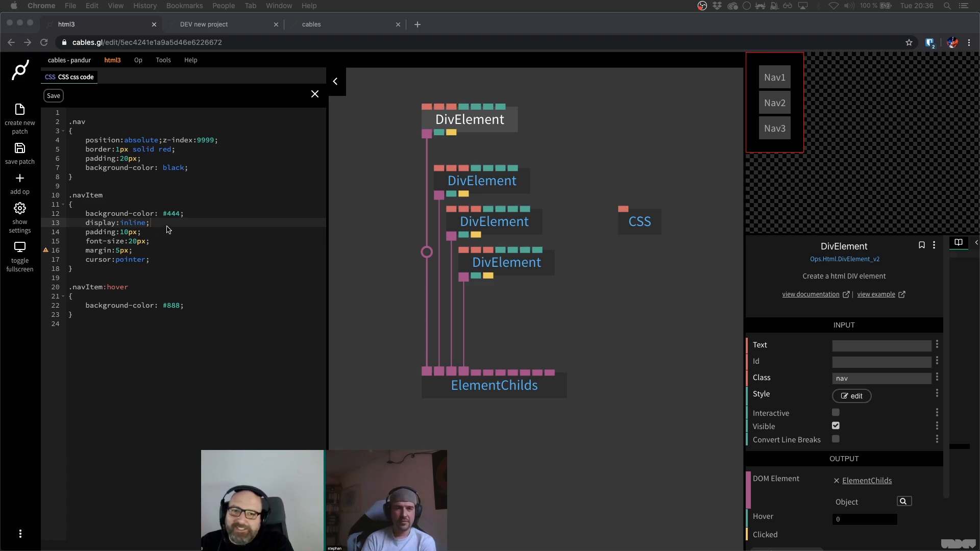
key(Home)
key(shift+End)
text(float:left)
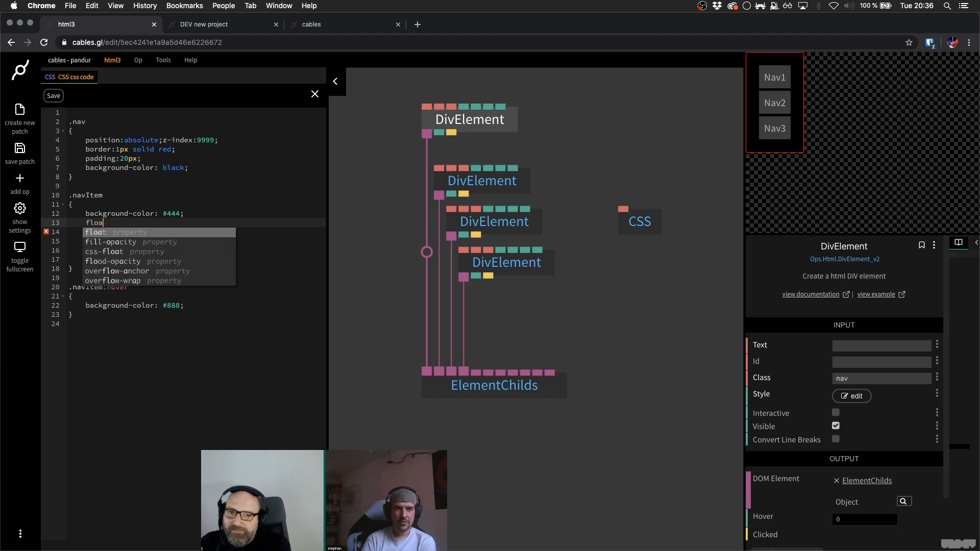
key(super+s)
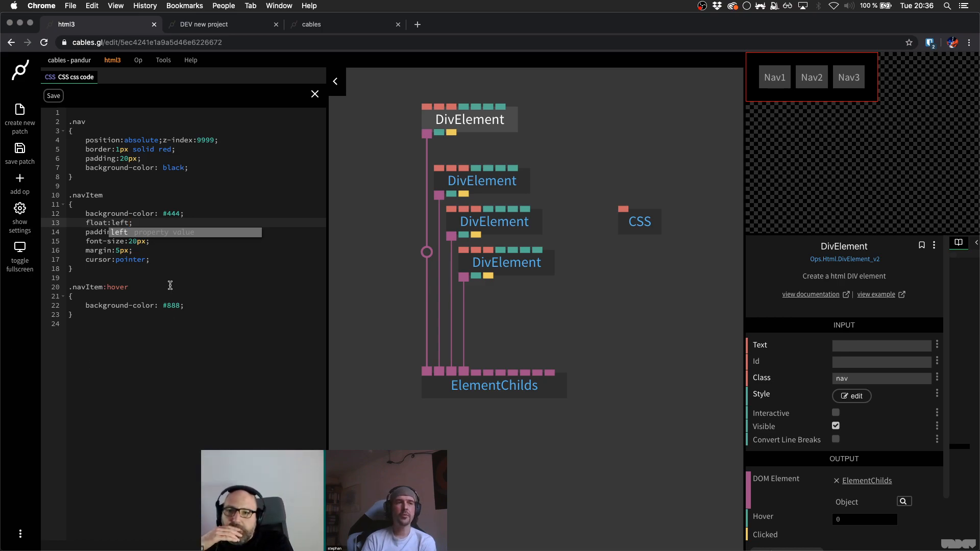
click(170, 285)
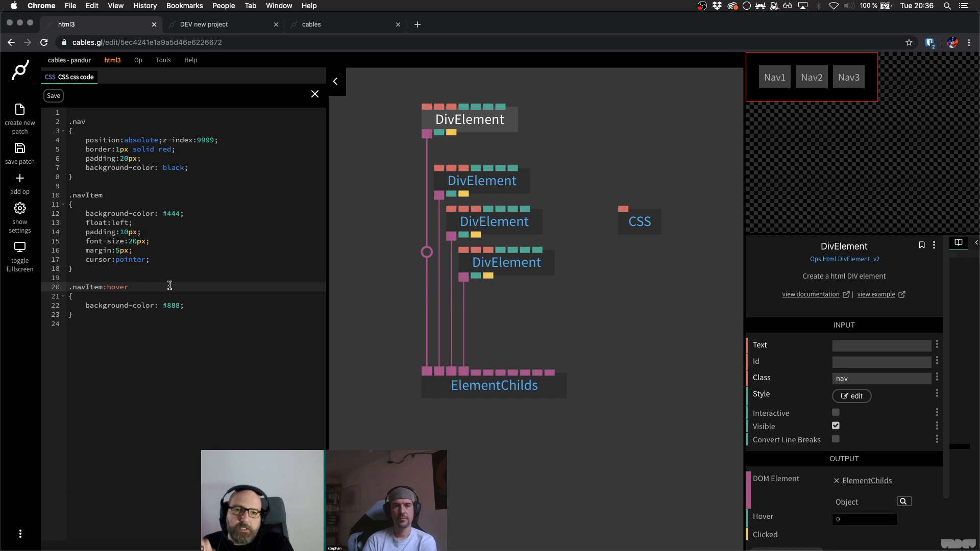
- Enlarge the render preview to about 526x361
mouse_move(772, 194)
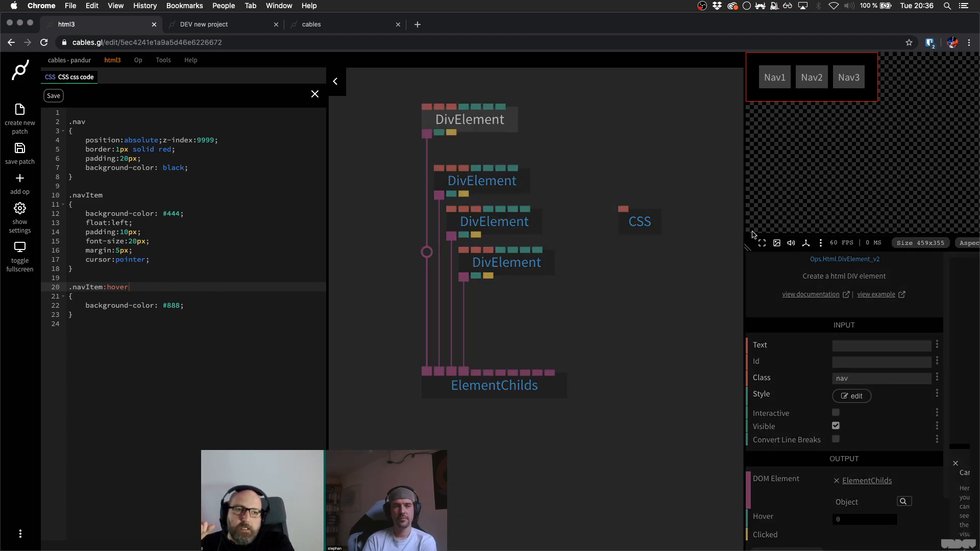
mouse_move(747, 248)
mouse_down()
mouse_move(659, 252)
mouse_move(737, 256)
mouse_up()
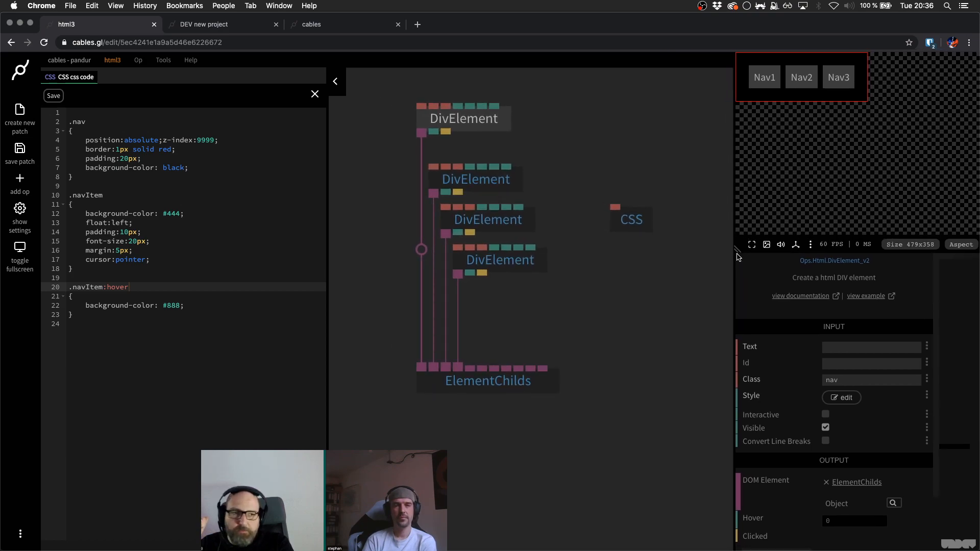
drag(736, 250, 712, 258)
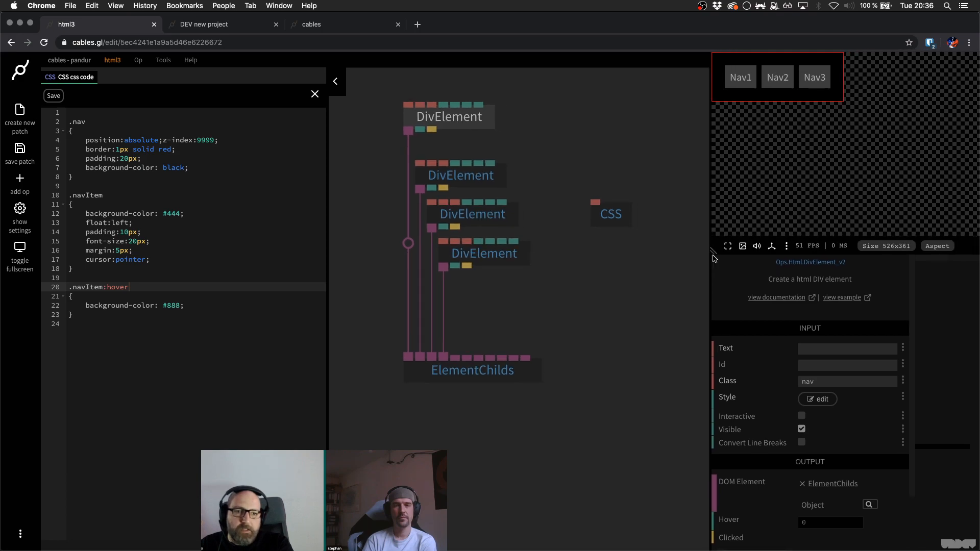
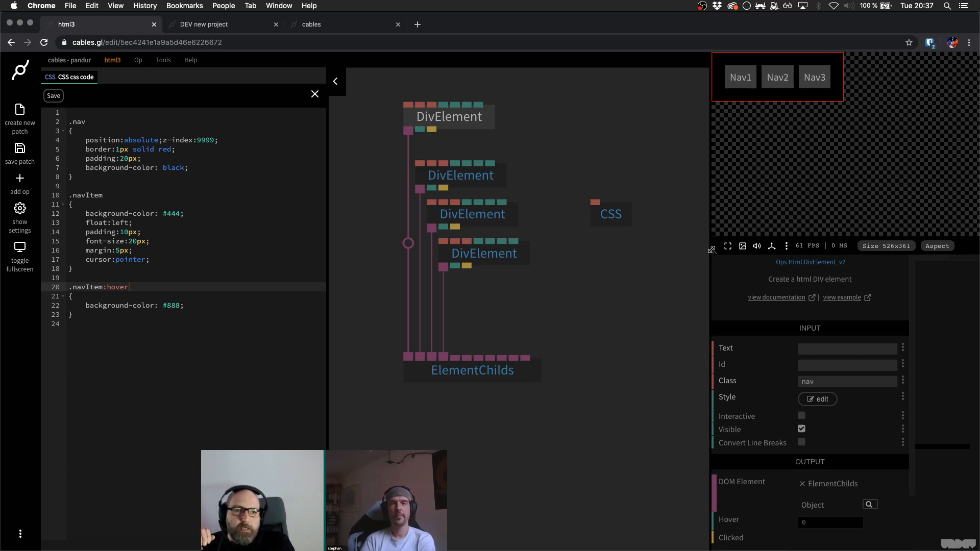
- Enlarge the render preview so that it takes up more of the editor's width and height
mouse_move(713, 250)
mouse_down()
mouse_move(742, 252)
mouse_move(721, 250)
mouse_up()
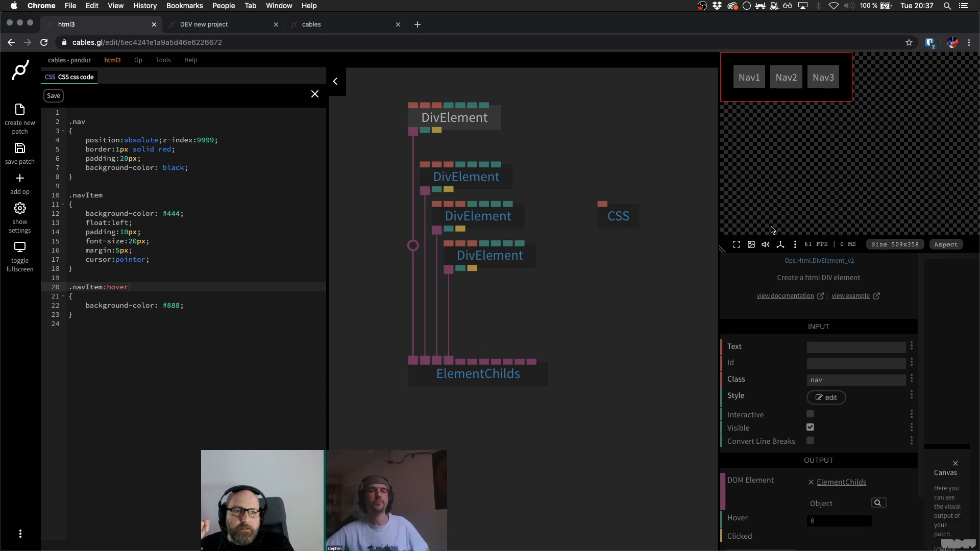
drag(727, 245, 690, 317)
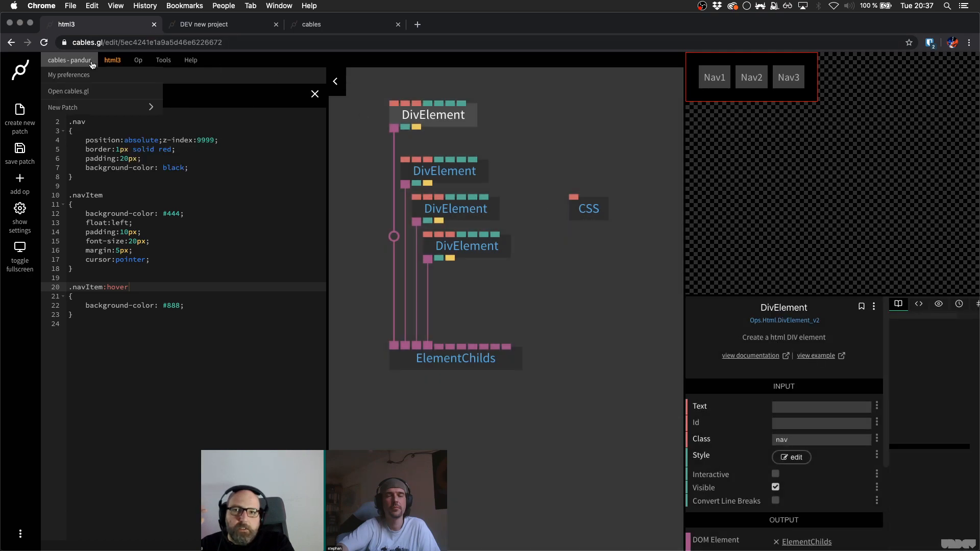
- Open the patch's public page and view the patch in its own full-page window
mouse_move(112, 60)
click(134, 89)
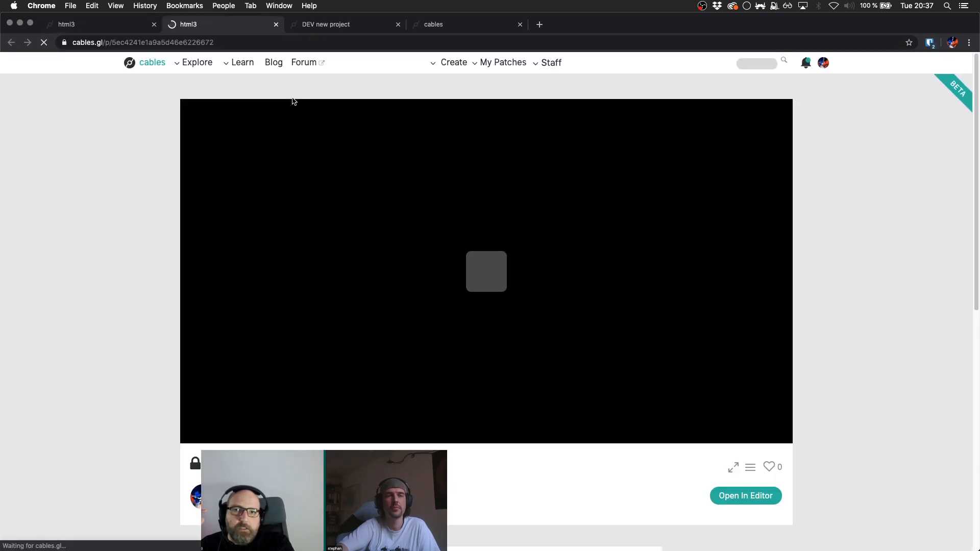
click(750, 468)
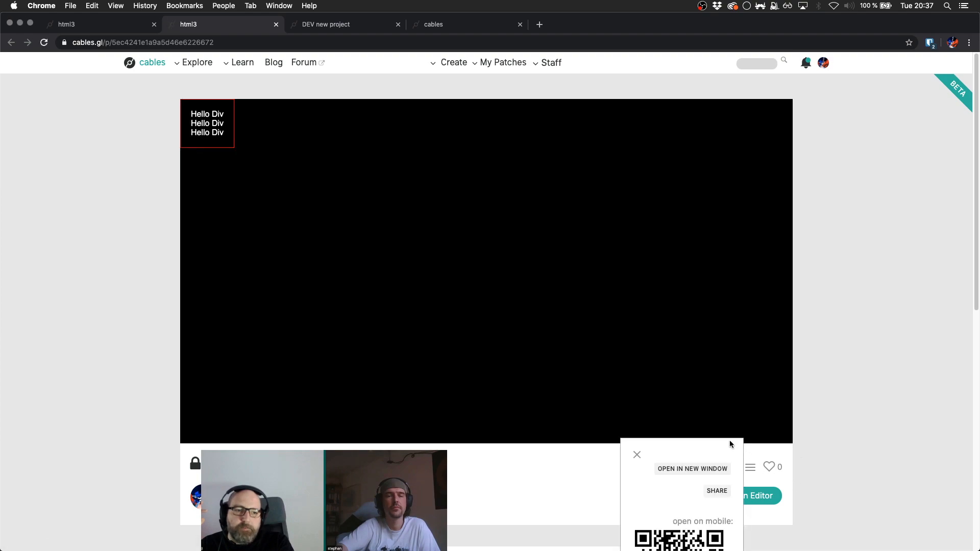
click(692, 468)
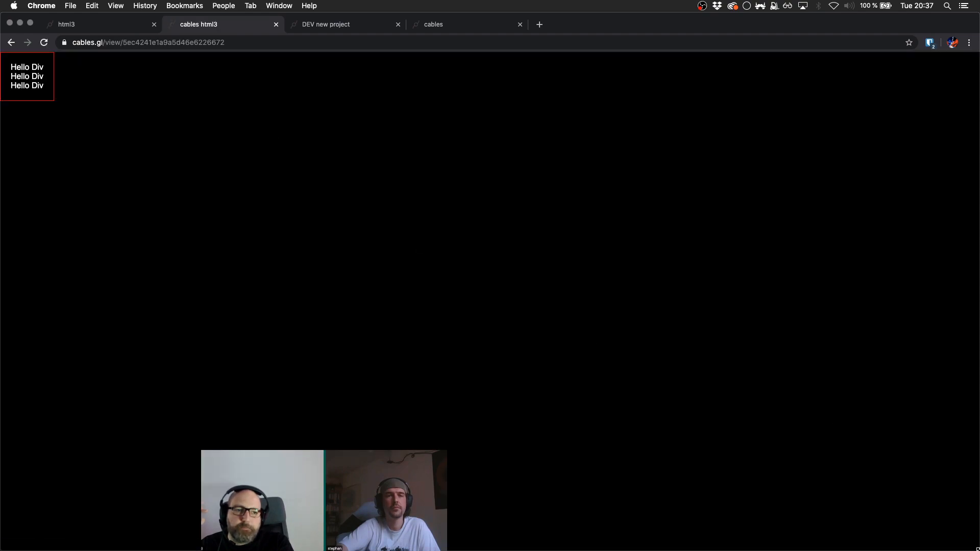
mouse_move(977, 548)
mouse_down()
mouse_move(257, 482)
mouse_move(564, 461)
mouse_move(761, 507)
mouse_move(578, 529)
mouse_move(974, 550)
mouse_up()
- Return to the patch's public page, examine its sharing options and mobile QR code, and close the page
click(11, 42)
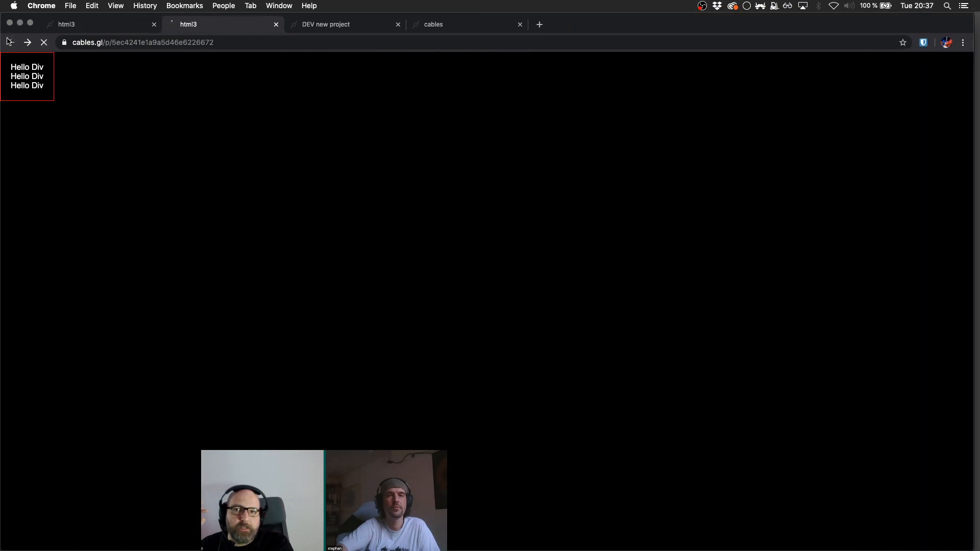
click(747, 469)
scroll(747, 469, down, 6)
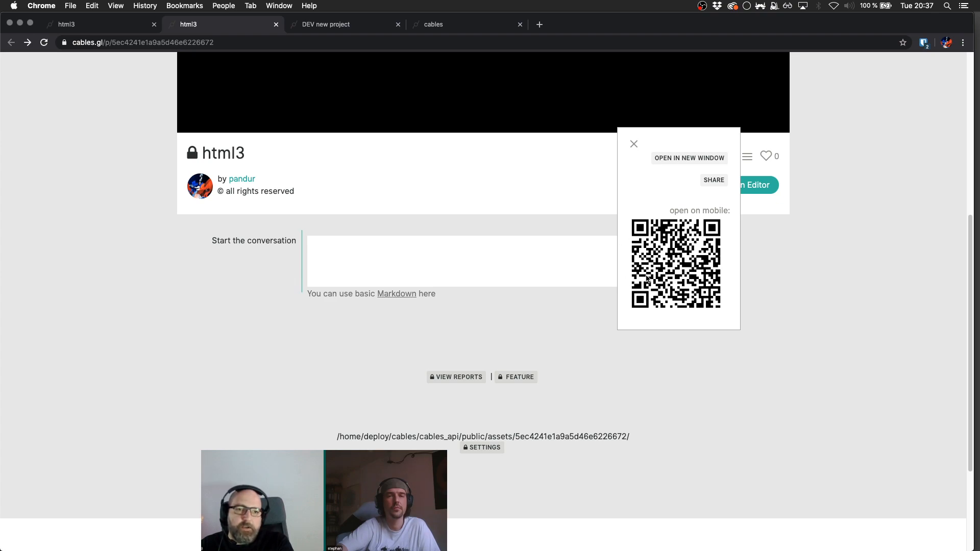
scroll(440, 179, up, 2)
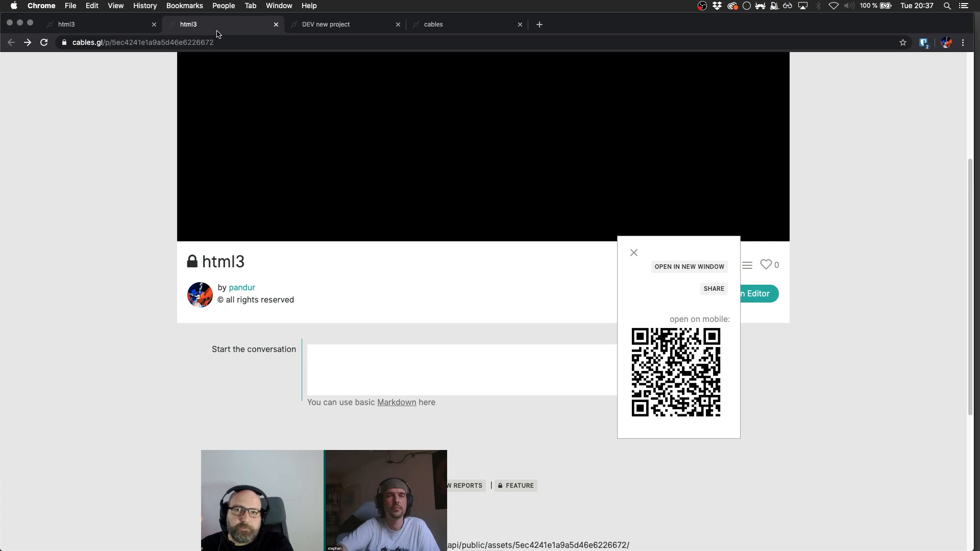
key(super+w)
- Deselect the nav container DivElement and save the patch
click(173, 205)
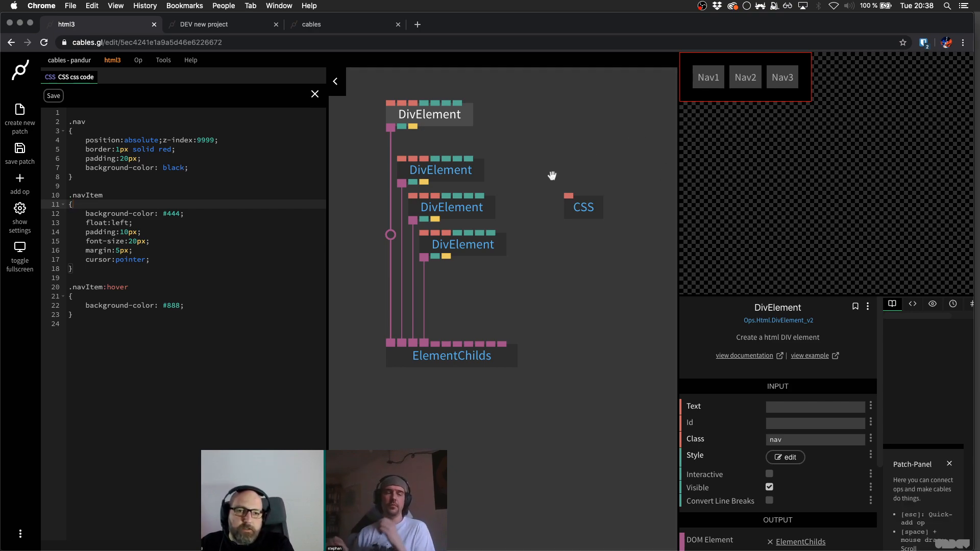
scroll(535, 183, up, 3)
scroll(536, 184, right, 2)
click(508, 224)
key(super+s)
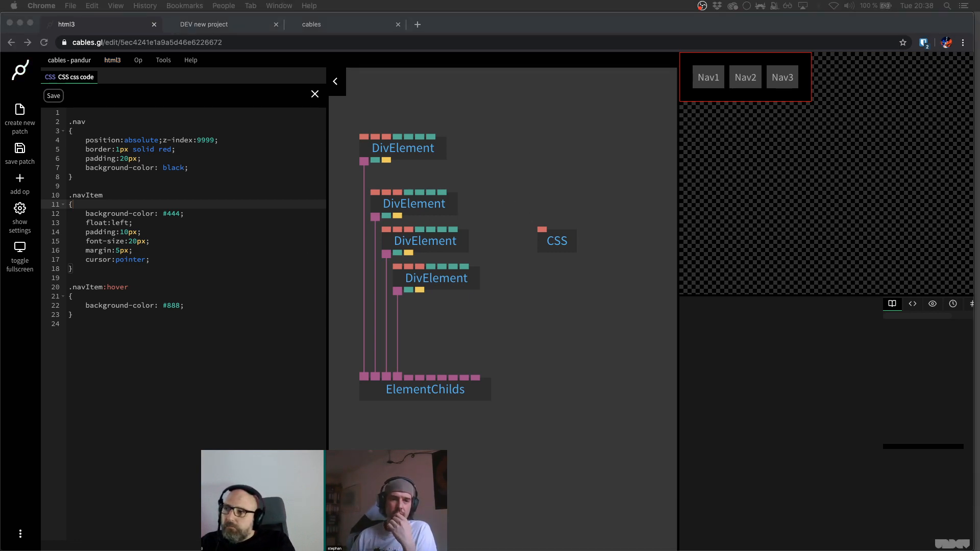
- Examine the float:left; declaration in the .navItem rule and the inline style editor of the Nav3 DivElement
click(192, 220)
key(super+shift+Left)
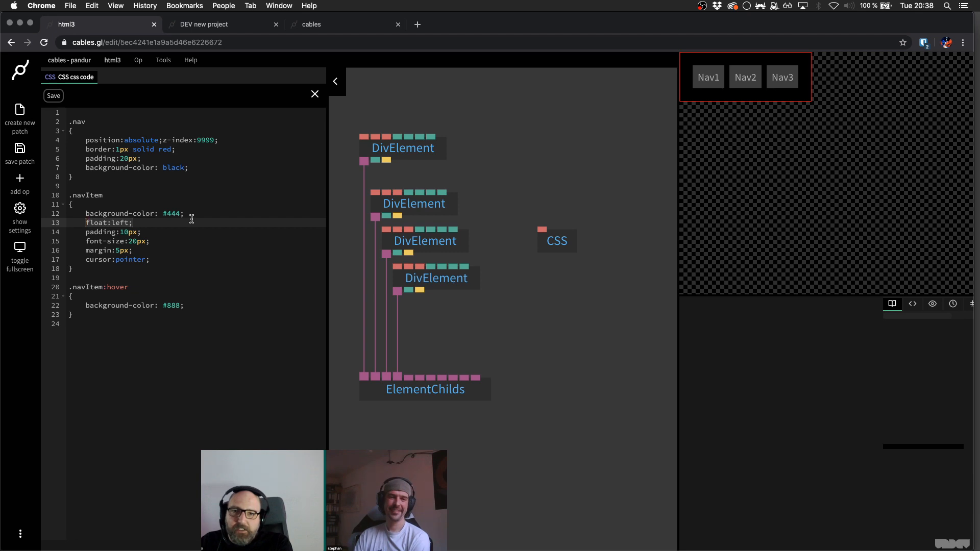
click(438, 278)
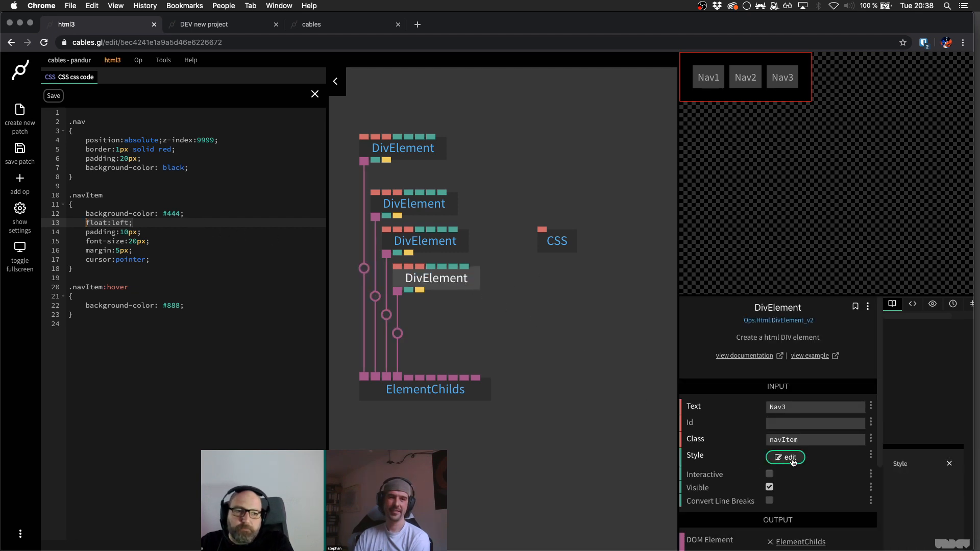
click(791, 457)
click(314, 96)
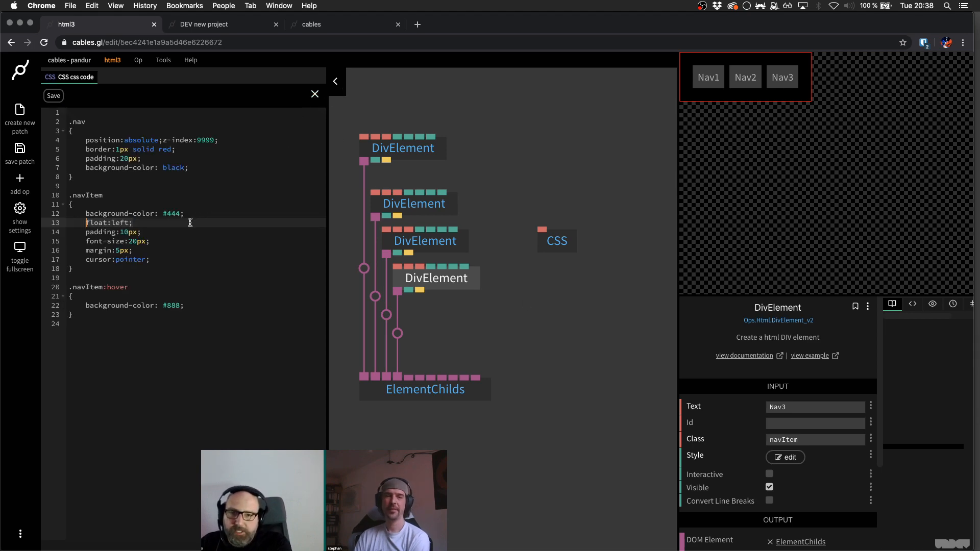
click(537, 180)
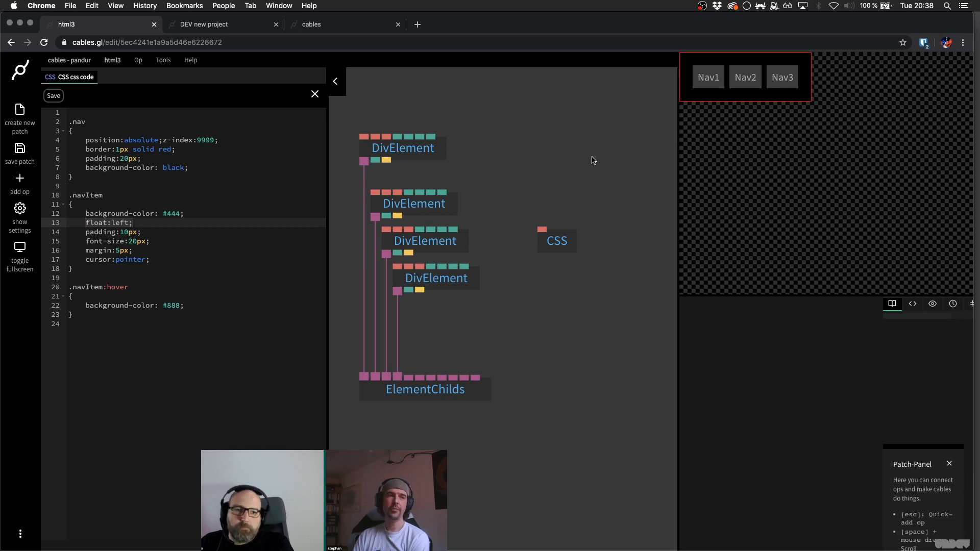
- Duplicate the Nav3 DivElement and connect the copy to the next free input of ElementChilds
click(436, 279)
key(ctrl+v)
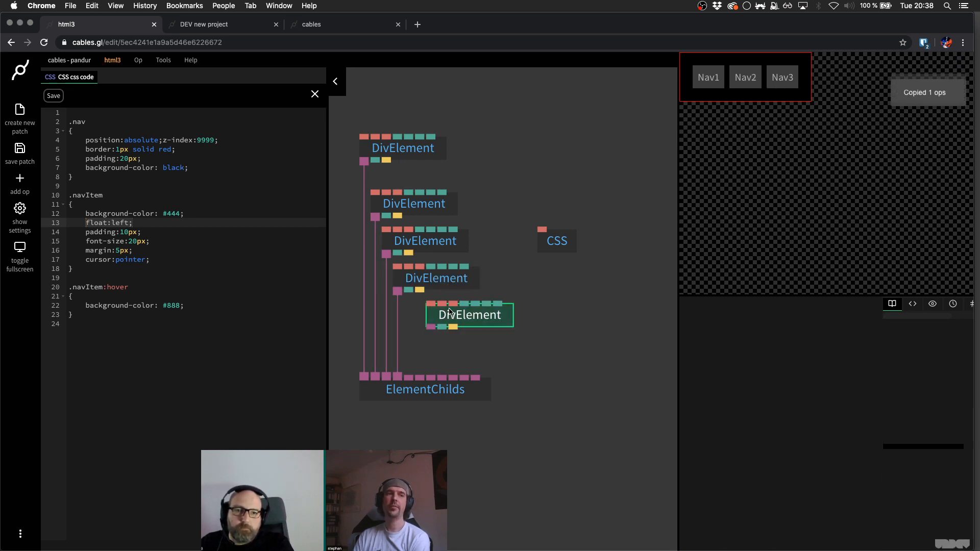
drag(409, 327, 408, 377)
click(514, 345)
- Set the text of the duplicated DivElement to Nav4 and save the patch
click(472, 322)
click(786, 407)
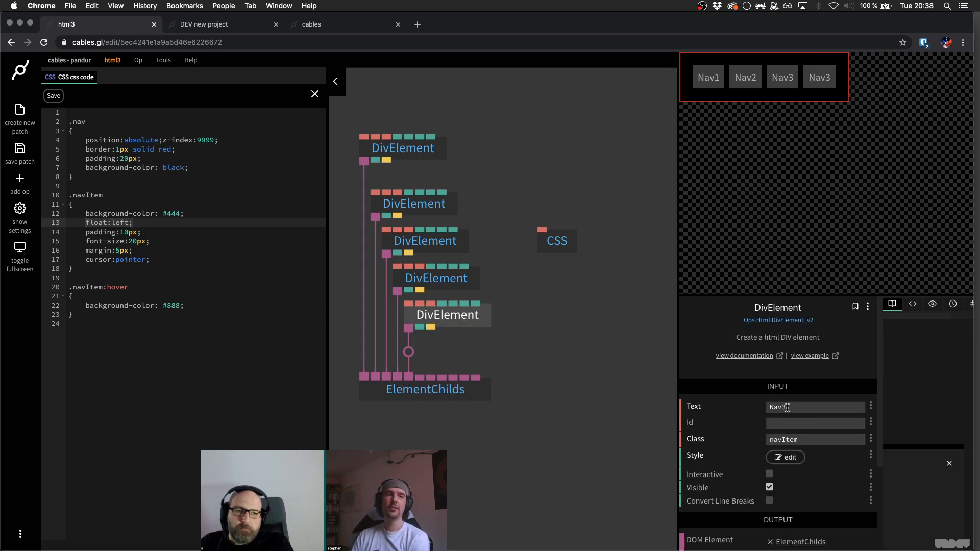
click(563, 344)
key(super+s)
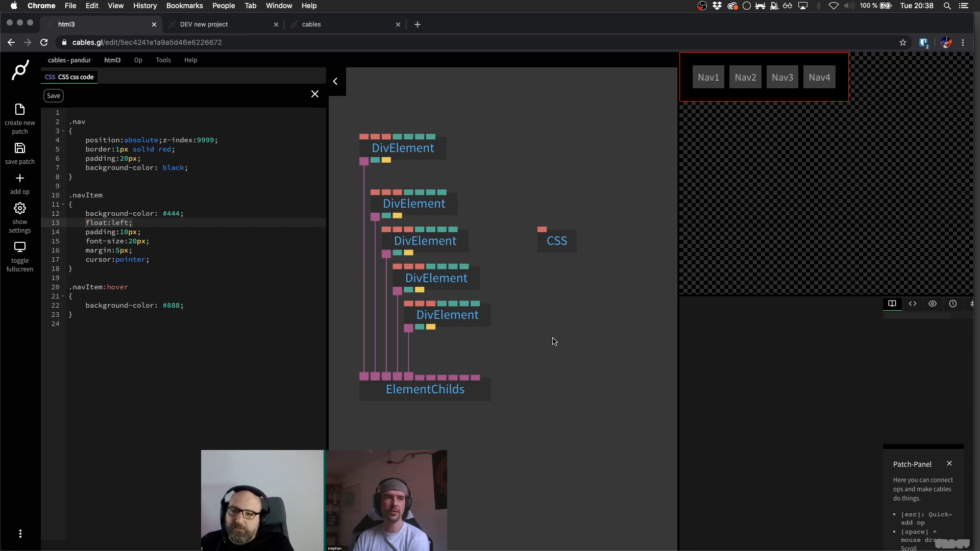
- Move the Nav4 DivElement away from the other divs and append <b>jkssjk</b> to its text
drag(552, 338, 513, 301)
key(c)
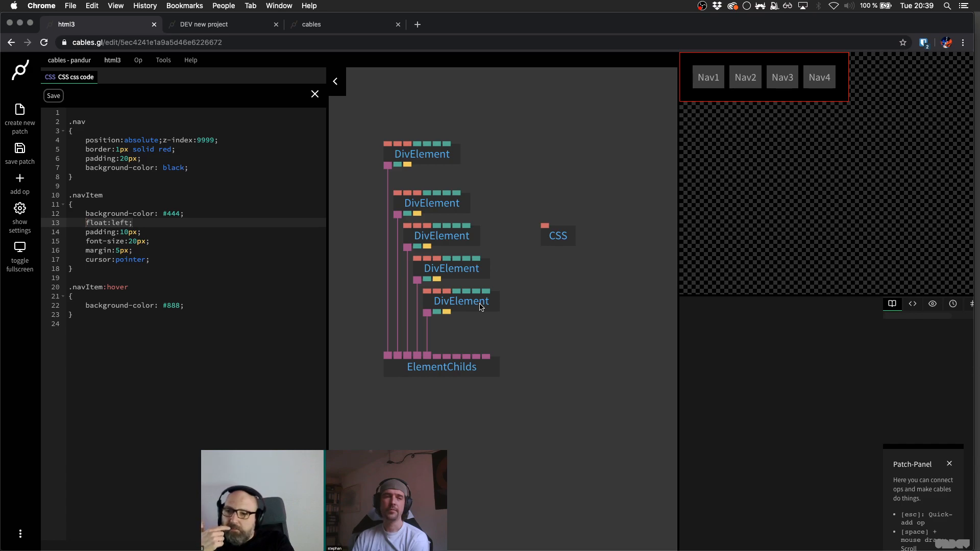
drag(480, 306, 568, 323)
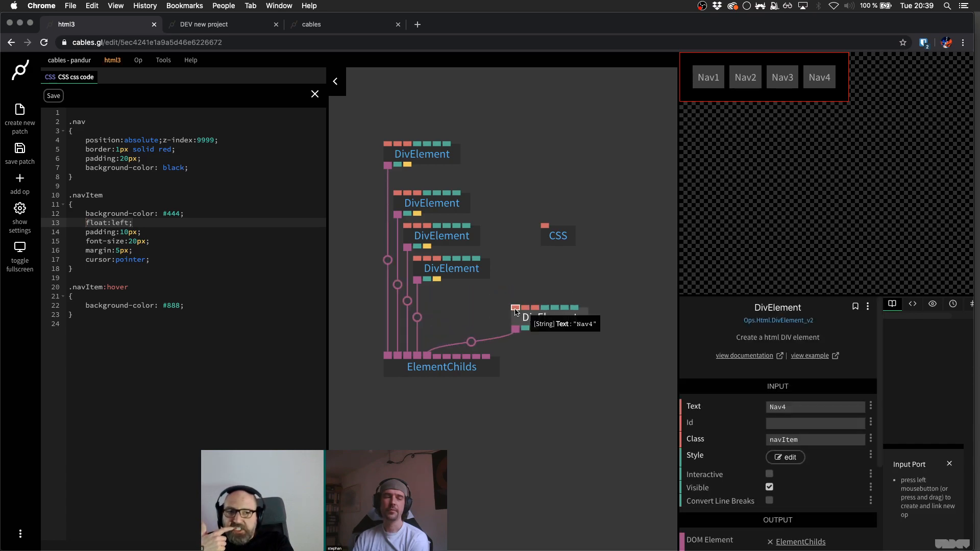
click(817, 408)
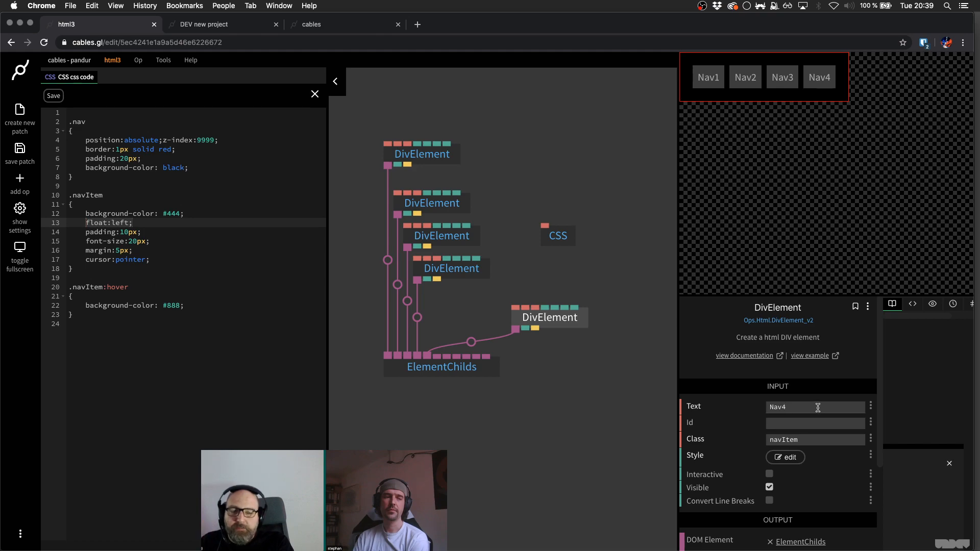
text(<b>jkssjk<)
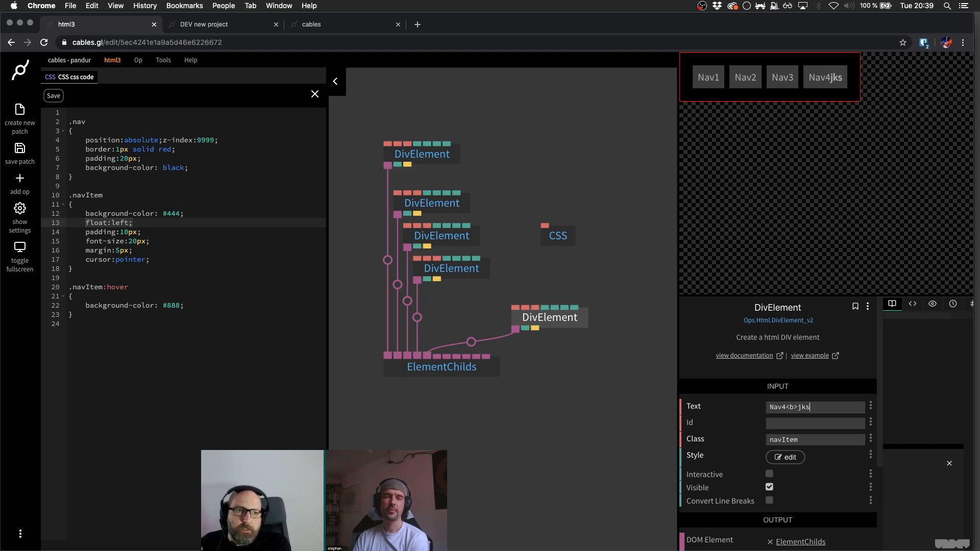
text(/B)
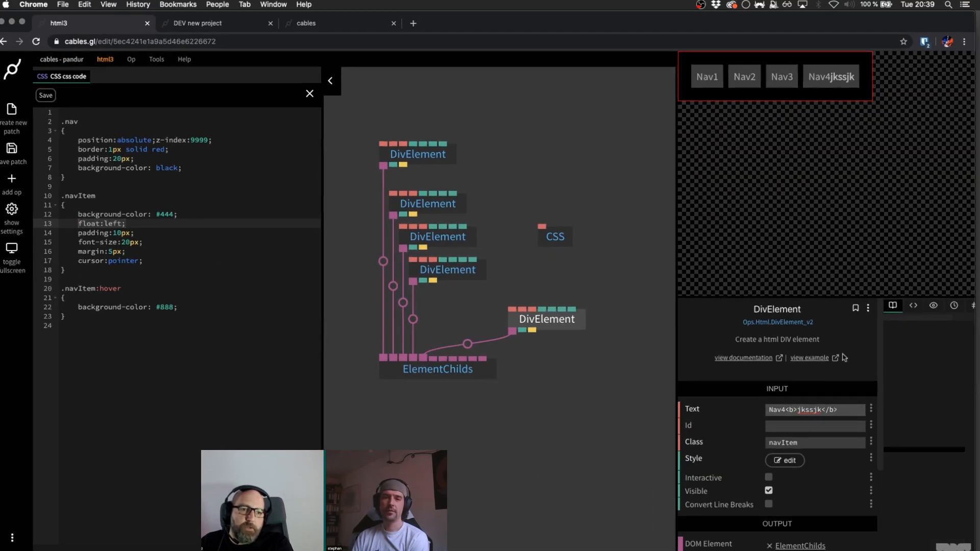
click(858, 407)
text(<div)
key(BackSpace)
key(BackSpace)
key(BackSpace)
key(BackSpace)
key(BackSpace)
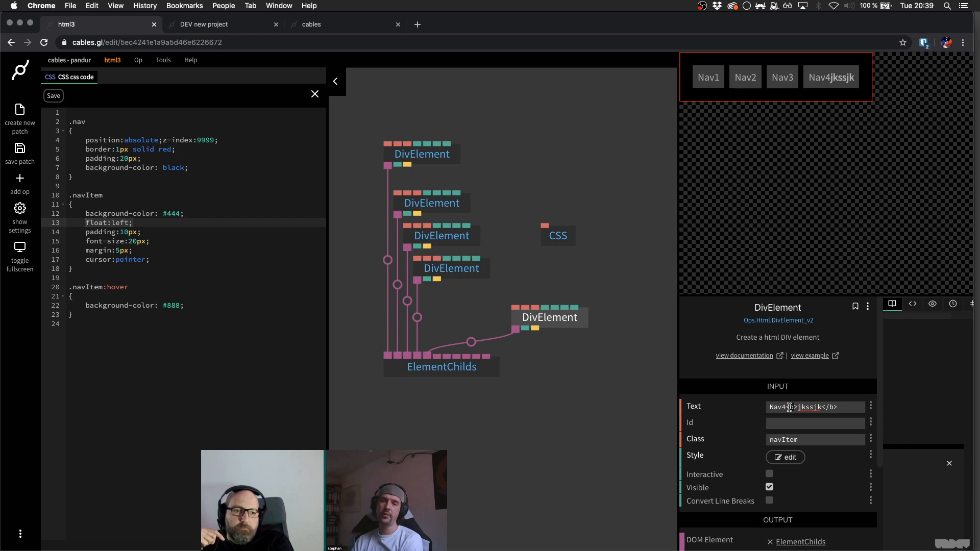
- Remove the bold tags from the Nav4 DivElement's text so it reads Nav4 jkssjk
key(BackSpace)
key(BackSpace)
key(Right)
key(BackSpace)
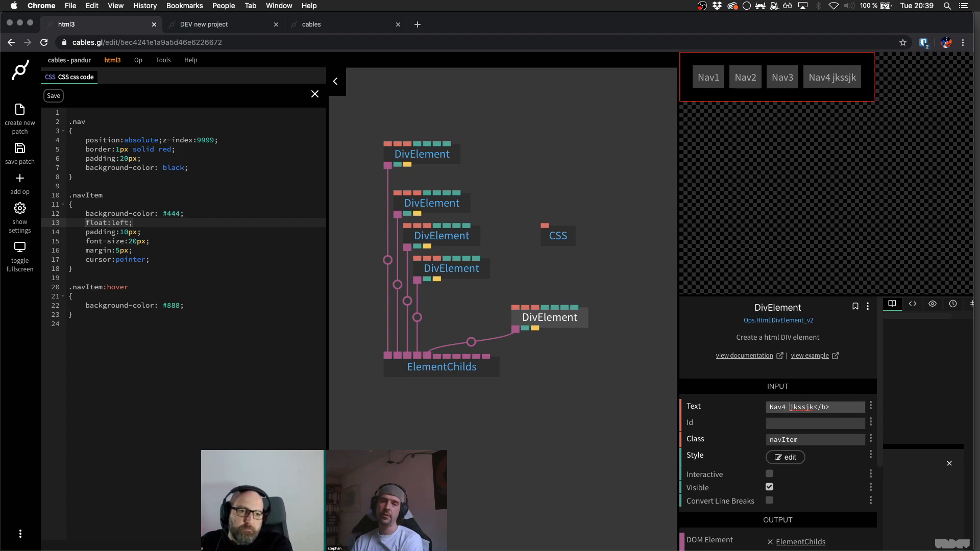
key(alt+Right)
key(shift+super+Right)
key(BackSpace)
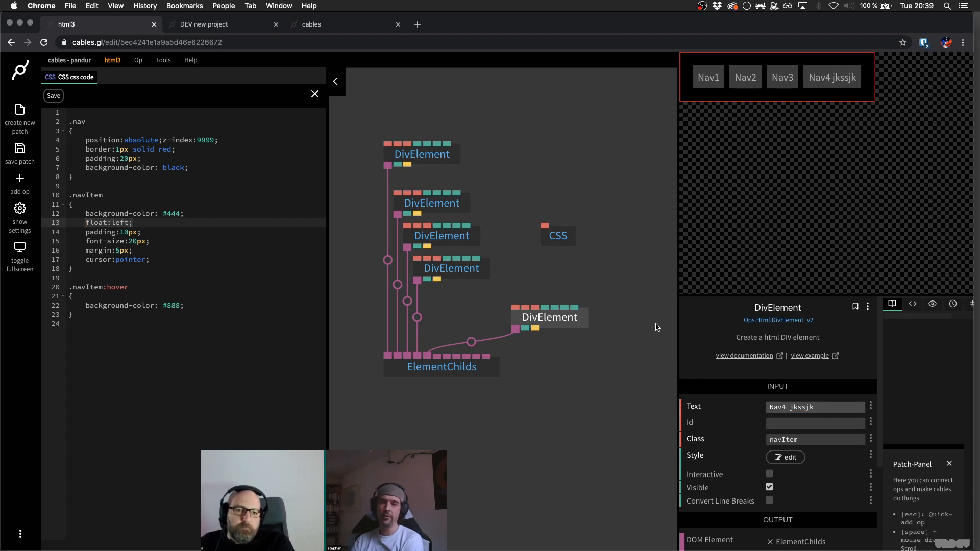
- Move the Nav4 DivElement back in line below the Nav3 DivElement and save the patch
drag(634, 284, 603, 291)
mouse_move(557, 320)
mouse_down()
mouse_move(488, 320)
mouse_move(469, 303)
mouse_move(570, 345)
mouse_up()
key(super+s)
click(474, 309)
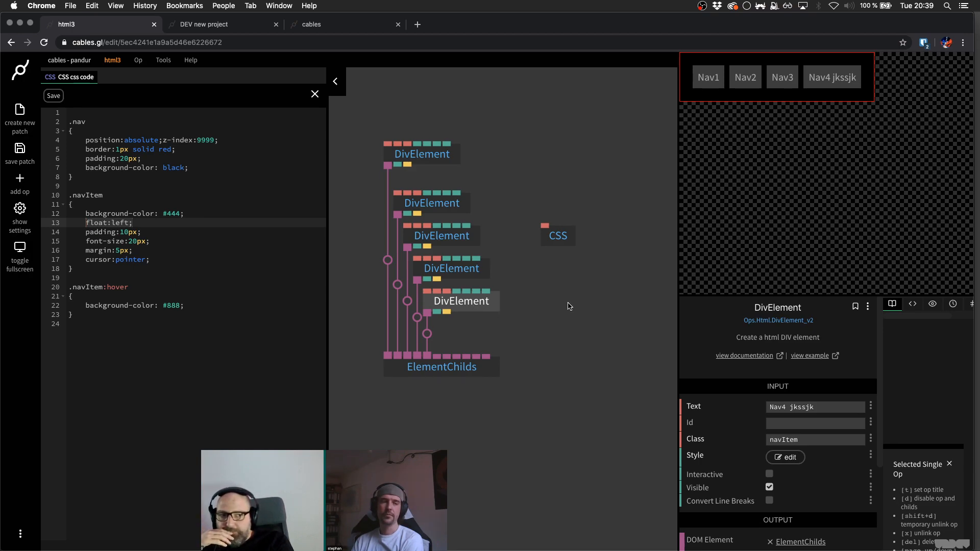
scroll(567, 303, down, 3)
scroll(565, 304, up, 3)
drag(564, 304, 551, 256)
click(535, 255)
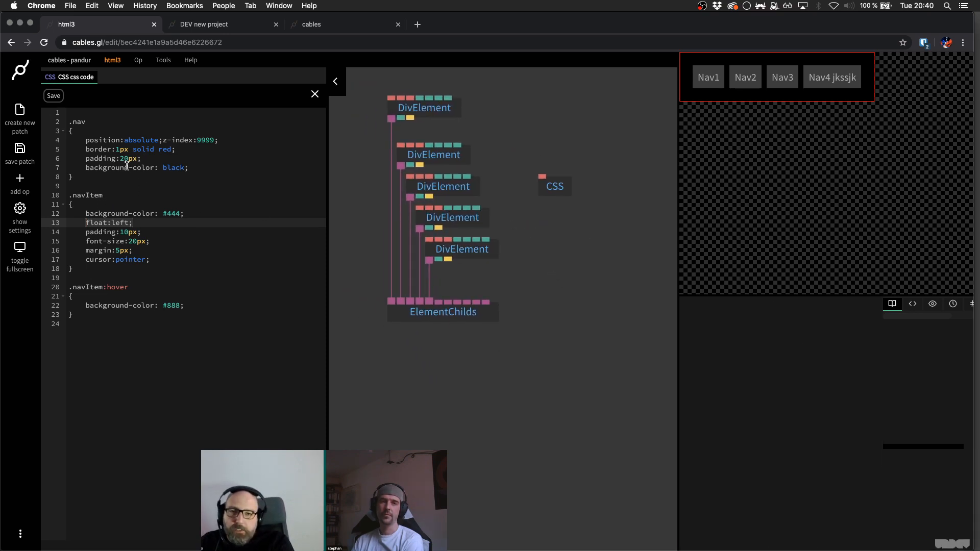
- Add bottom:0; below the background color in the .nav rule and save the CSS
click(120, 113)
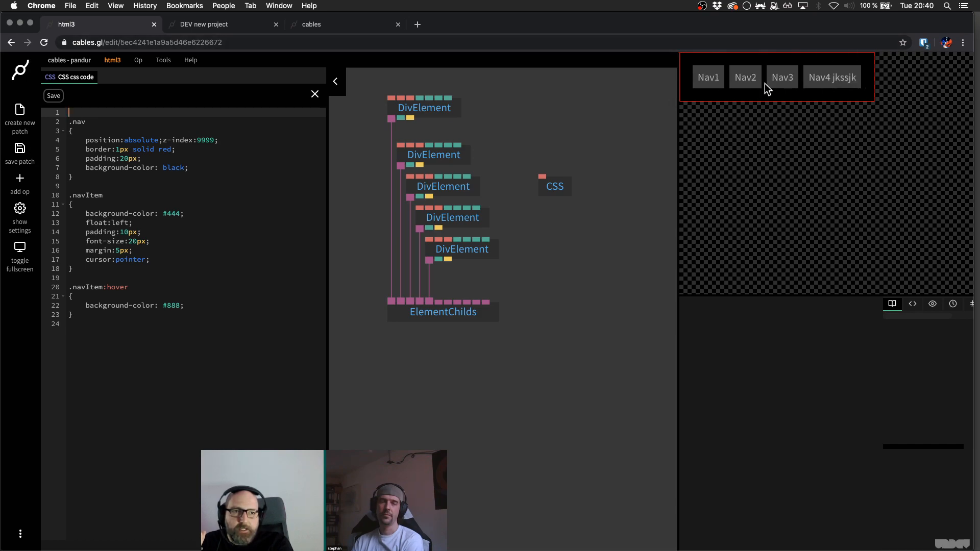
click(222, 168)
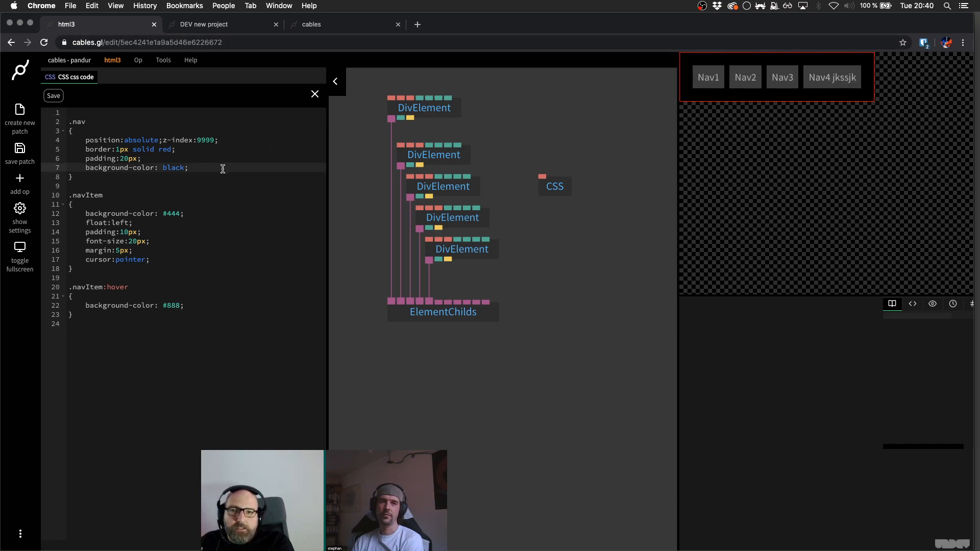
key(Return)
text(bottom:0;)
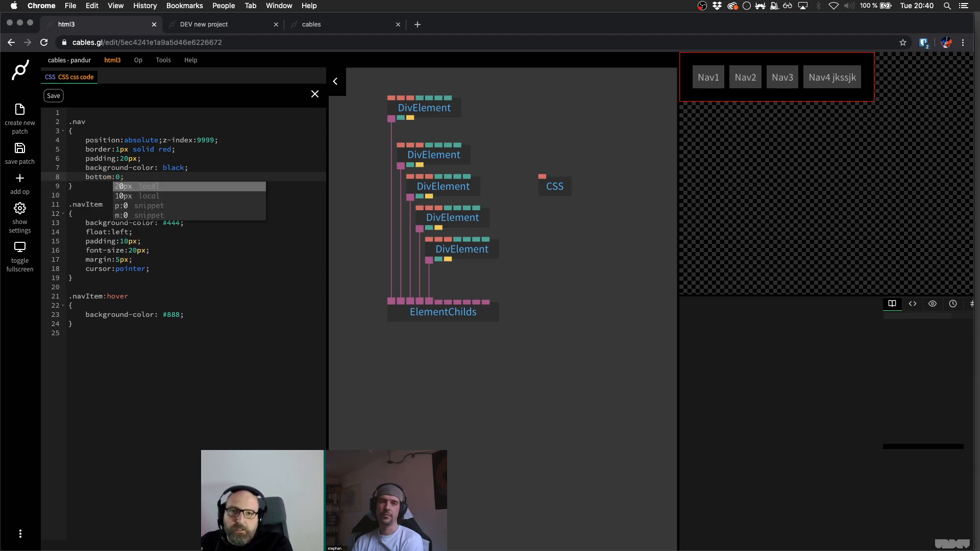
key(super+s)
key(Escape)
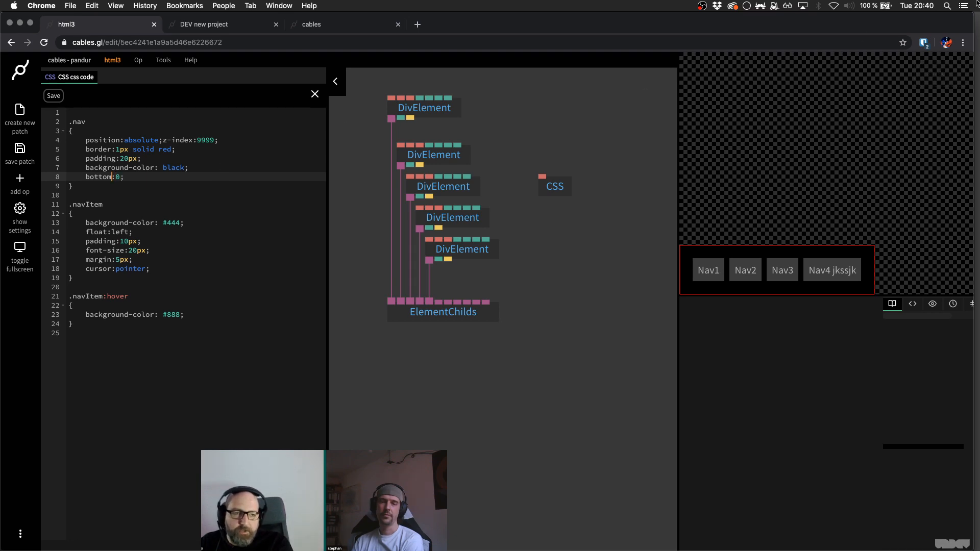
- Change the bottom declaration in the .nav rule to right:0; and save the CSS
click(85, 177)
double_click(86, 177)
text(roght)
key(BackSpace)
key(BackSpace)
key(BackSpace)
text(ight)
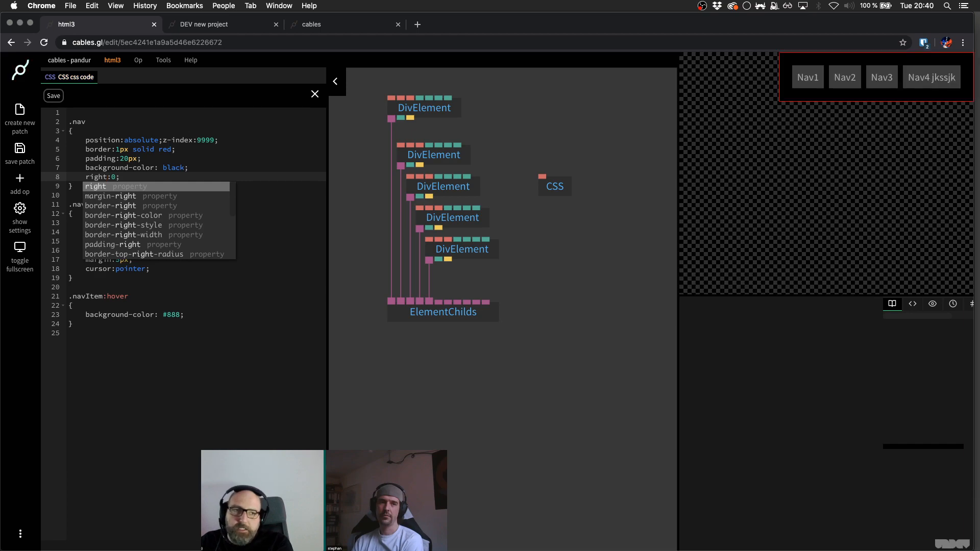
- Add bottom:0; below right:0; in the .nav rule and save the CSS
key(End)
key(Return)
text(bot)
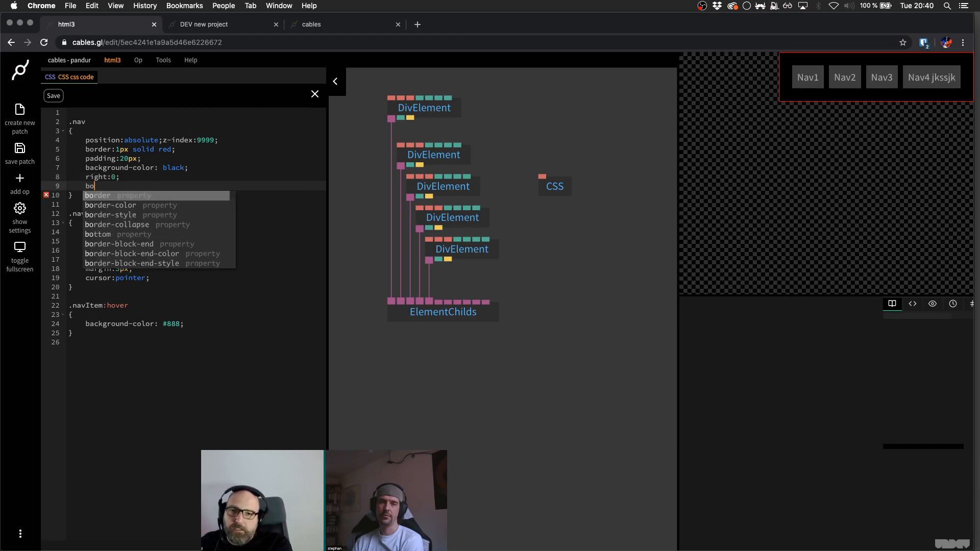
key(Return)
text(0;)
key(super+s)
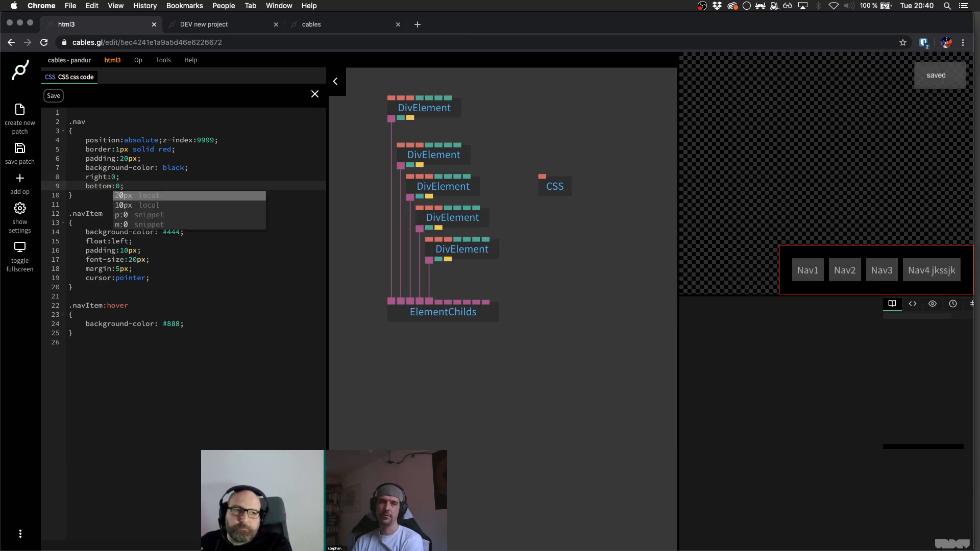
key(Escape)
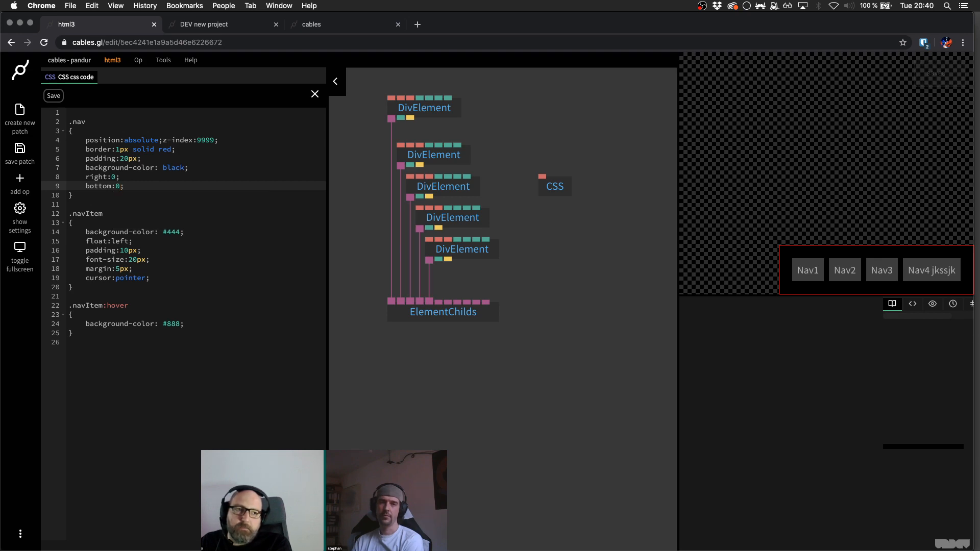
- Change the text of the Nav2 DivElement to "Nav item number 2"
click(121, 176)
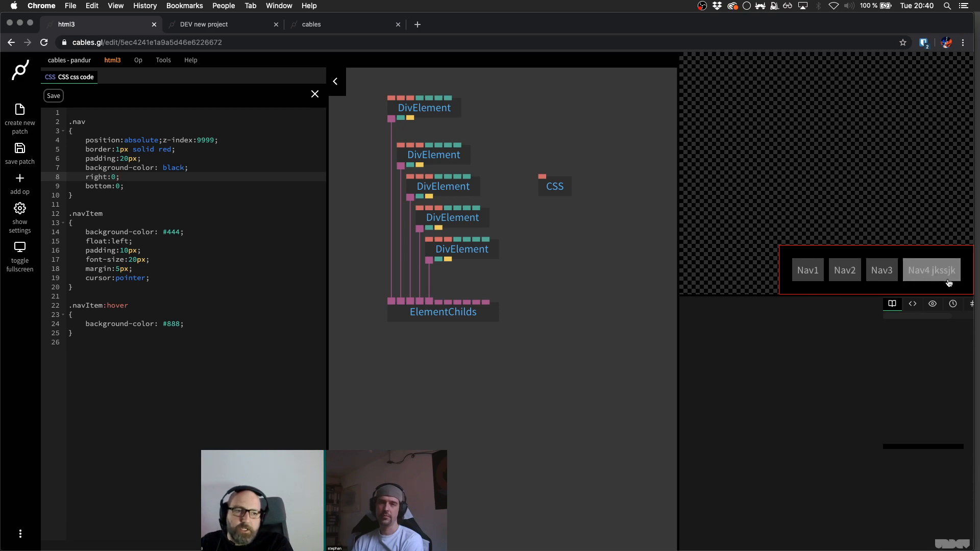
click(468, 188)
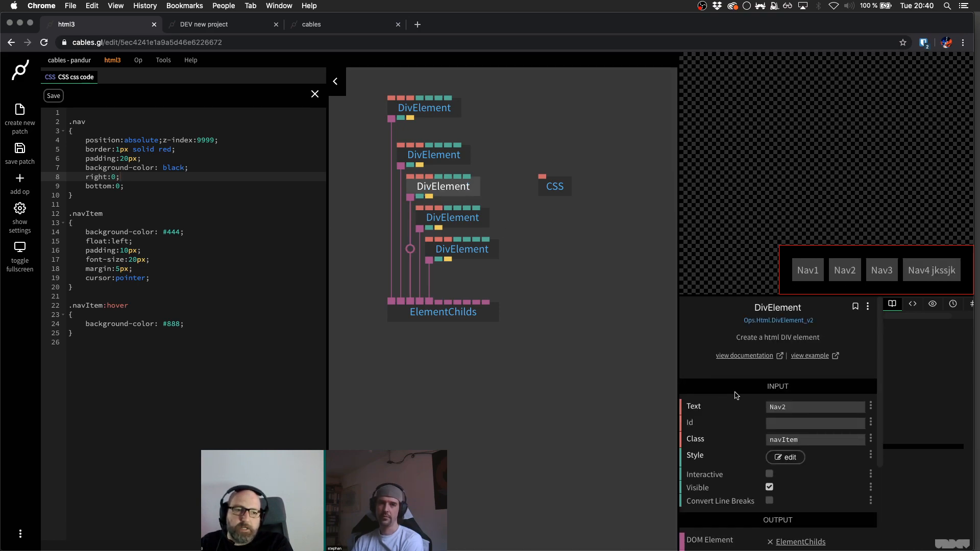
click(796, 405)
key(BackSpace)
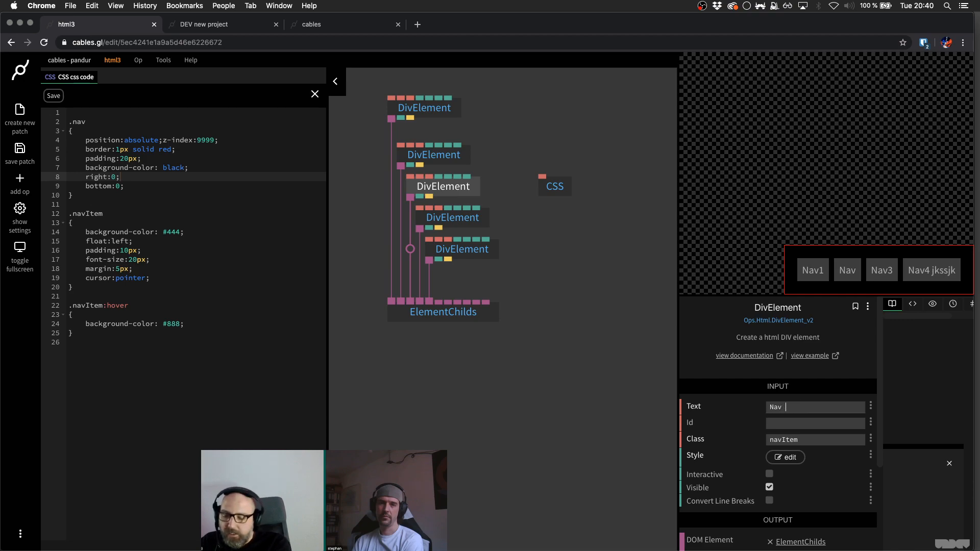
text(item num,b)
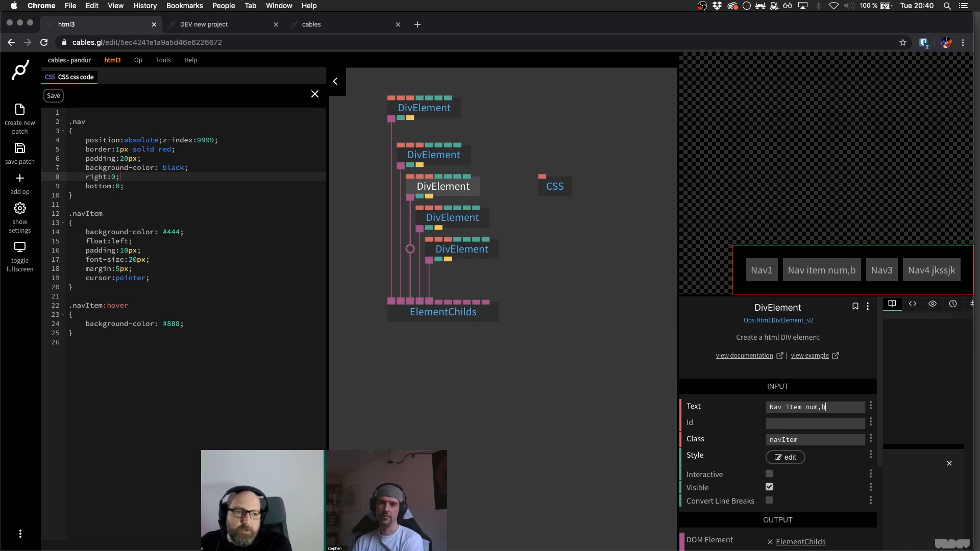
key(BackSpace)
key(BackSpace)
text(ber 2)
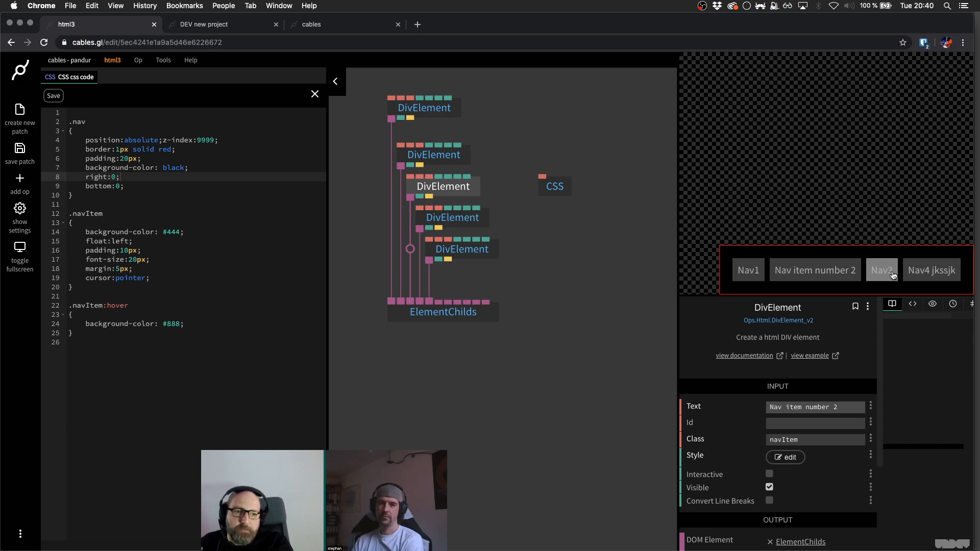
- Append long random filler text to the second nav item's label to test how the navigation bar grows and wraps
text(hjkcdsjk)
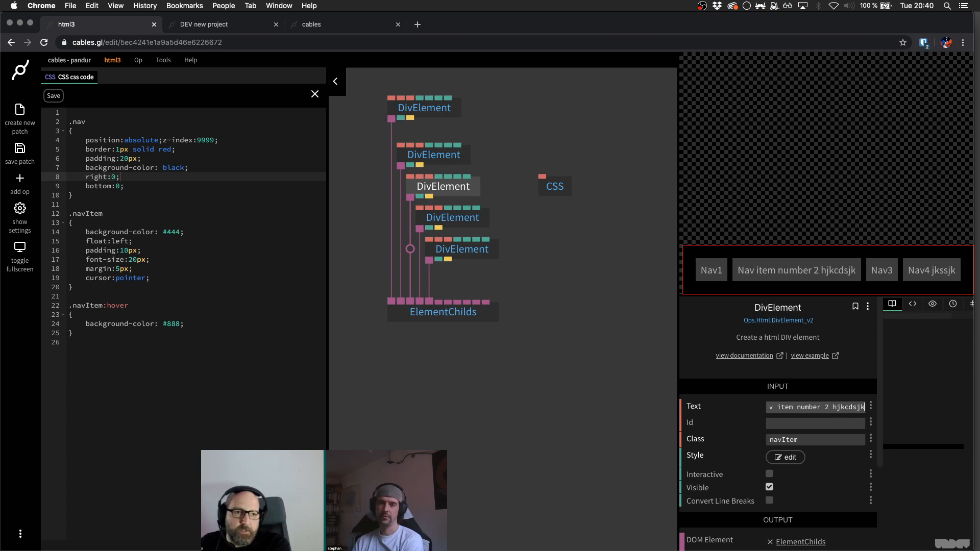
text(cdsjkcdskjckdscdjkscjdsk)
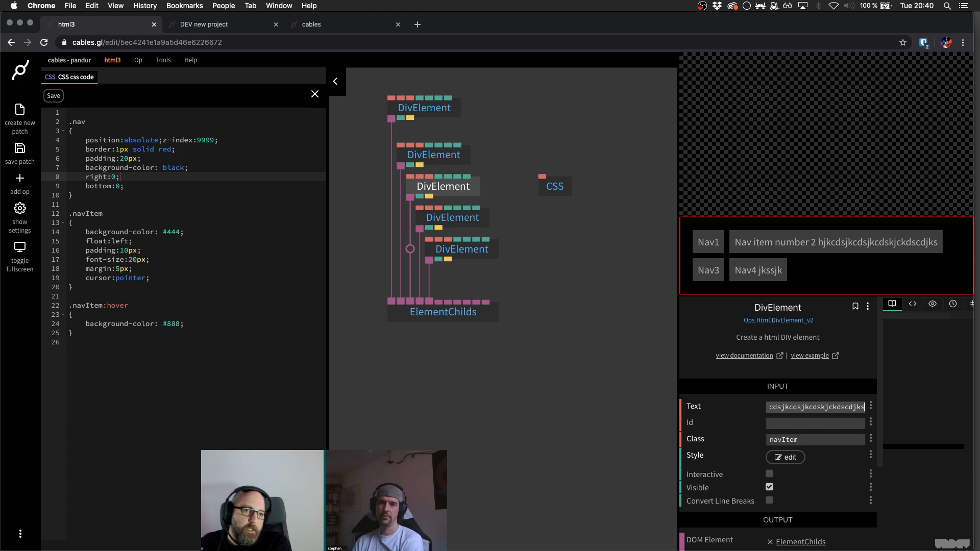
key(BackSpace)
key(BackSpace)
key(BackSpace)
key(BackSpace)
key(BackSpace)
key(BackSpace)
key(BackSpace)
key(BackSpace)
key(BackSpace)
key(BackSpace)
key(BackSpace)
key(BackSpace)
key(BackSpace)
key(BackSpace)
key(BackSpace)
key(BackSpace)
key(BackSpace)
key(BackSpace)
key(BackSpace)
key(BackSpace)
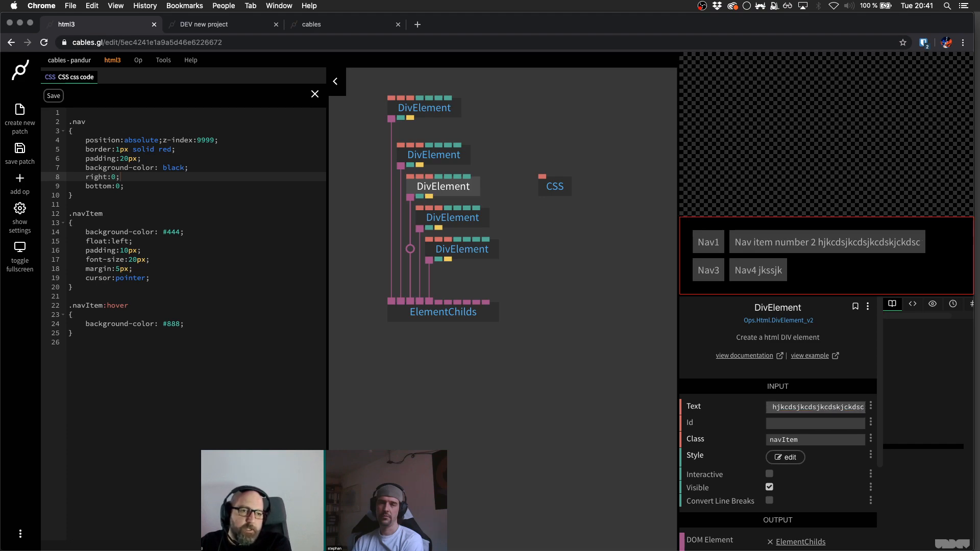
text(ckdls;ckl;dskl;cdskl;cdsklc;dsklc;ds)
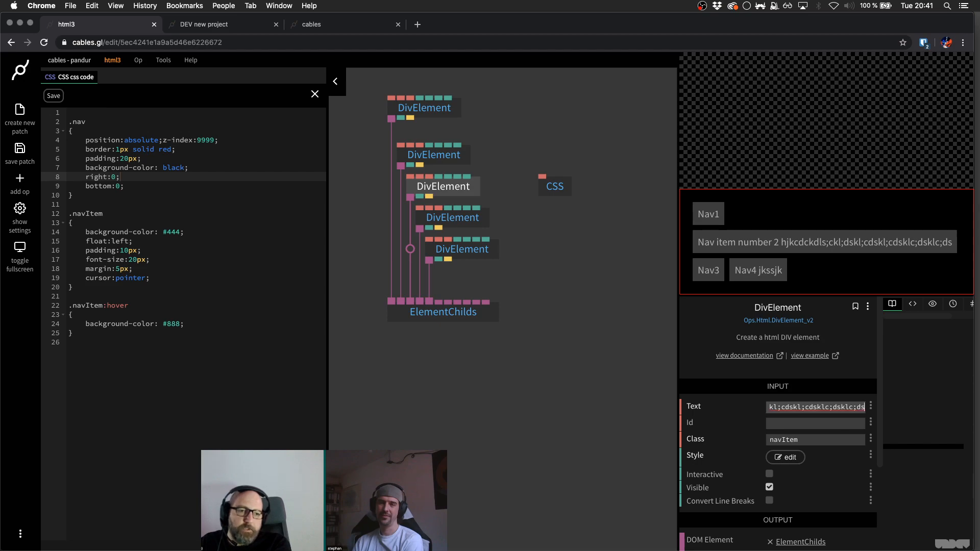
- Remove the filler text so the second nav item's label reads only "Nav item number 2"
key(shift+super+Left)
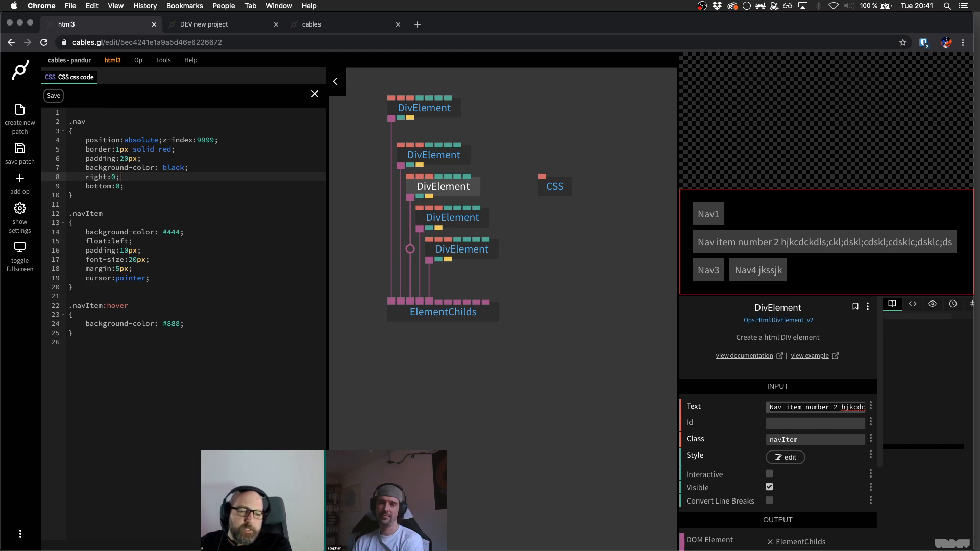
key(alt+shift+Right)
key(alt+shift+Right)
key(alt+shift+Right)
key(alt+shift+Right)
key(alt+shift+Right)
key(alt+shift+Left)
key(BackSpace)
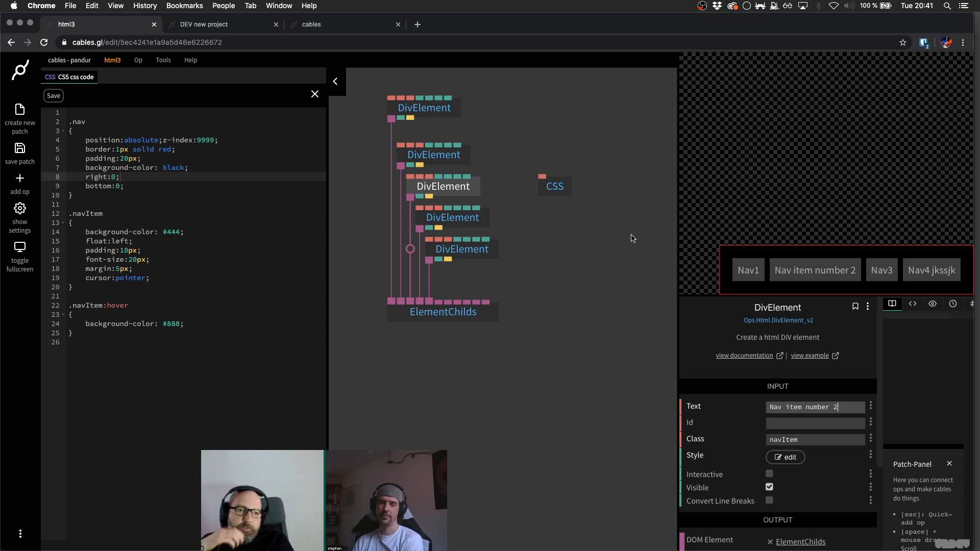
- Save the patch, and arrange the CSS op above the nav container DivElement with that container shifted slightly up
click(585, 236)
key(super+s)
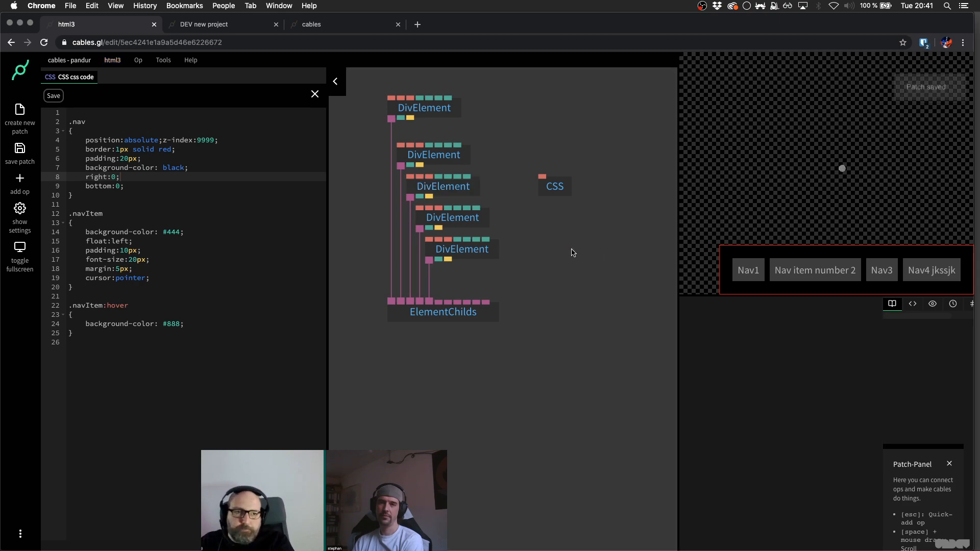
drag(587, 252, 556, 255)
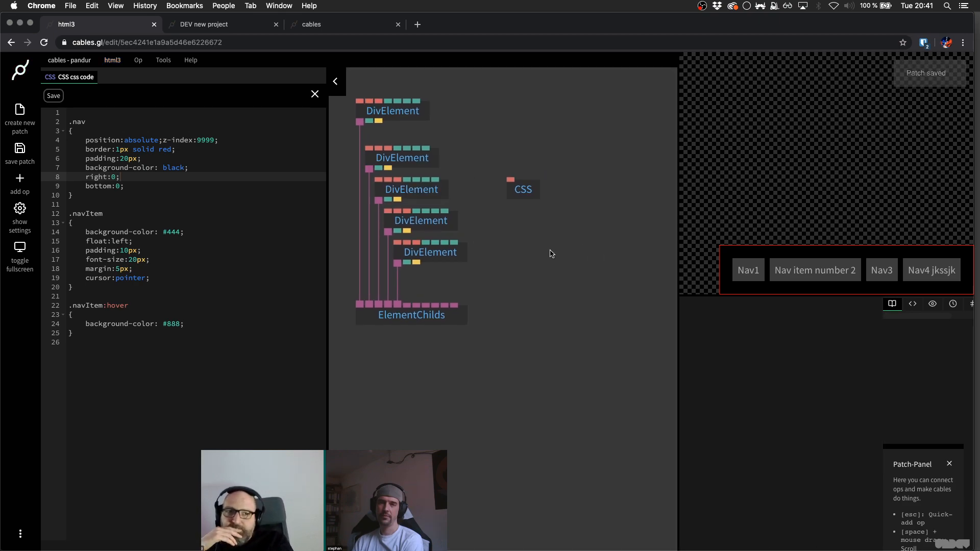
scroll(550, 255, down, 2)
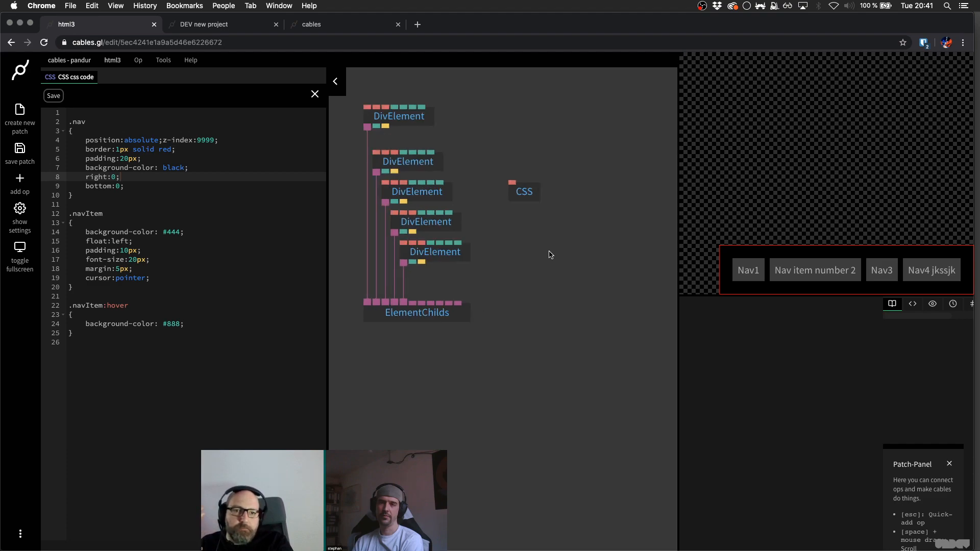
click(524, 194)
drag(524, 195, 437, 80)
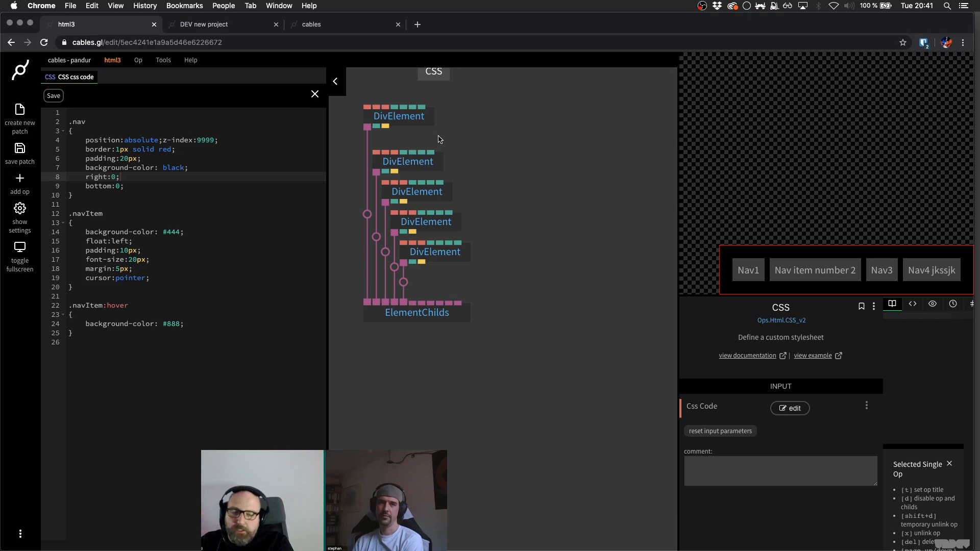
drag(413, 115, 413, 101)
drag(512, 151, 523, 197)
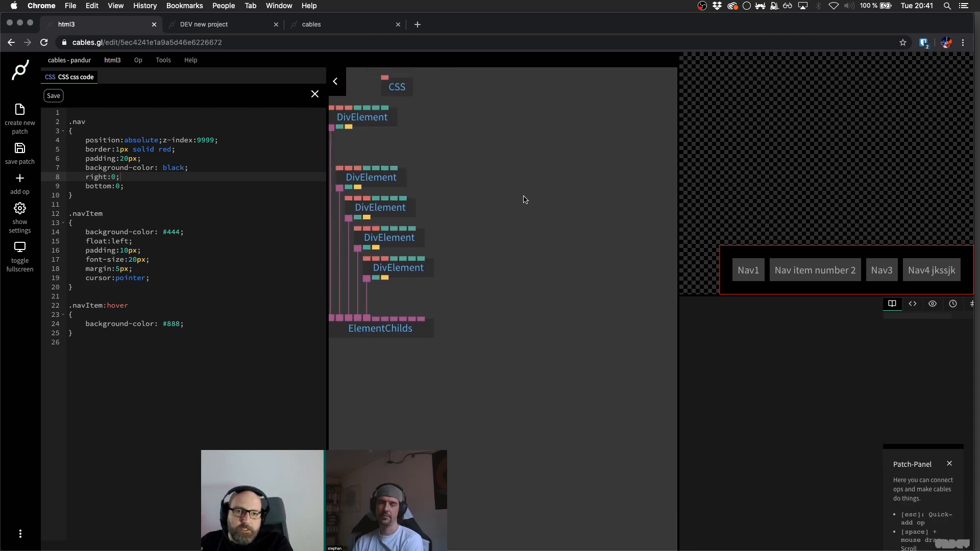
- Add a MainLoop op and place it in the free area beside the DivElement chain
key(Escape)
text(mainl)
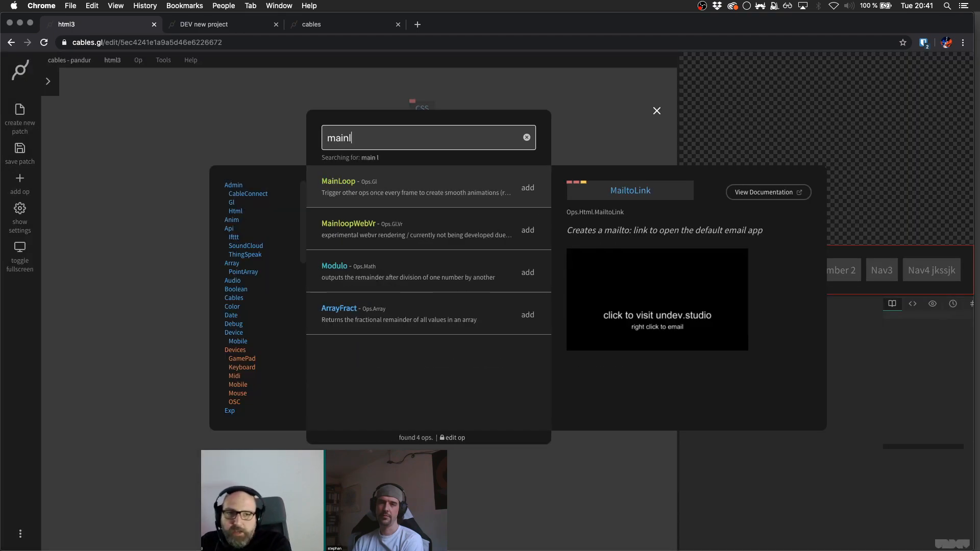
key(Down)
key(Return)
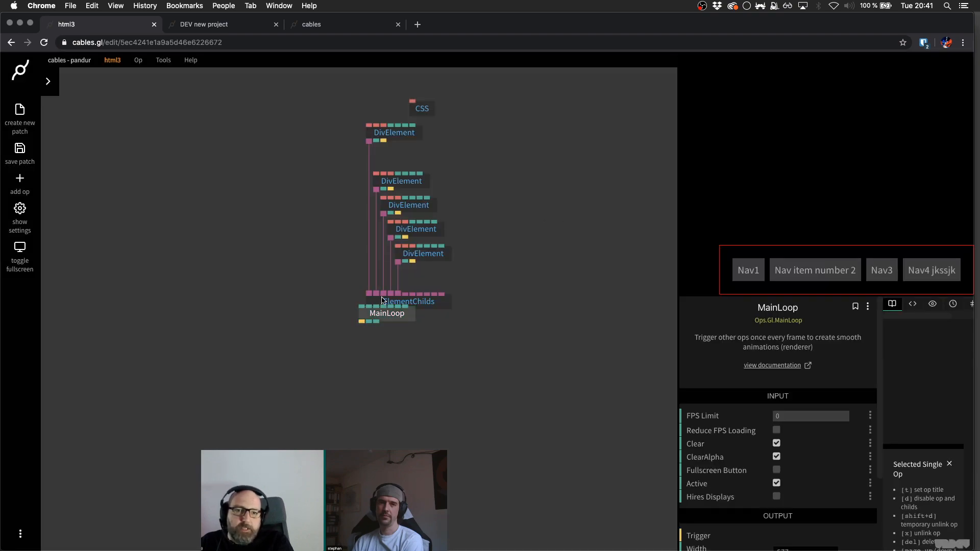
drag(391, 313, 541, 266)
- Add a ClearColor op linked to the MainLoop trigger, set its color to a muted greyish brown and save the patch
text(clearco)
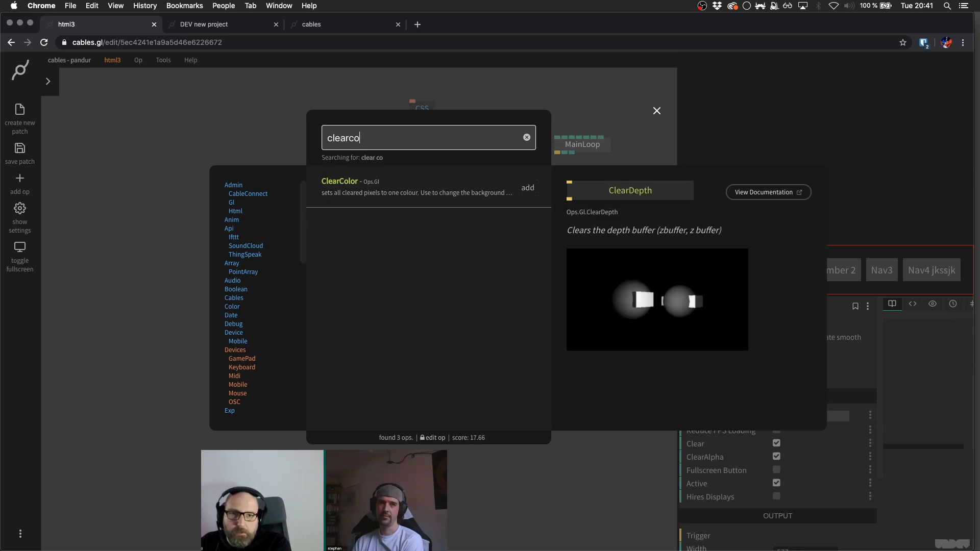
key(Return)
click(726, 431)
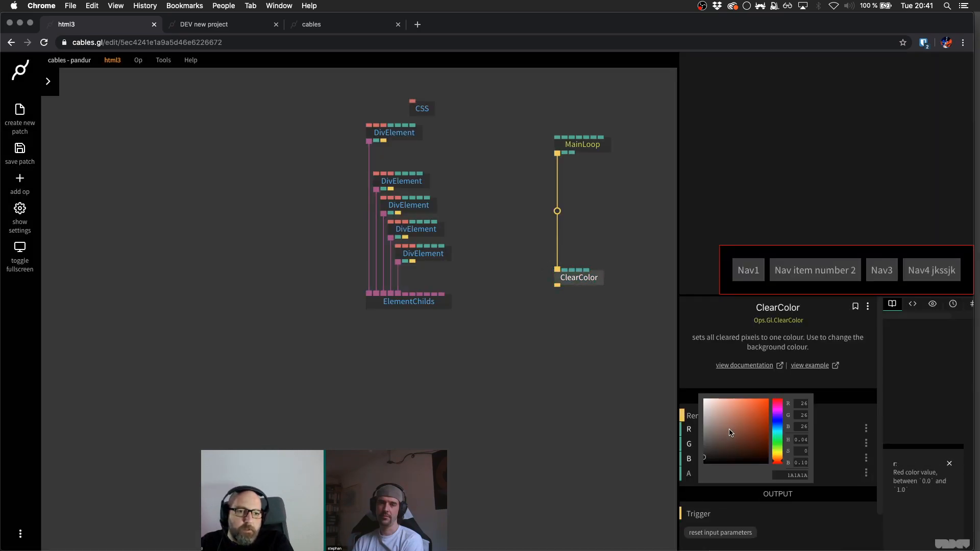
drag(727, 432, 715, 431)
drag(543, 332, 382, 322)
key(super+s)
- Add an IfTrueThen op below ClearColor, linked to its trigger, and connect the Nav1 DivElement's Hover output to its boolean input
scroll(415, 240, up, 2)
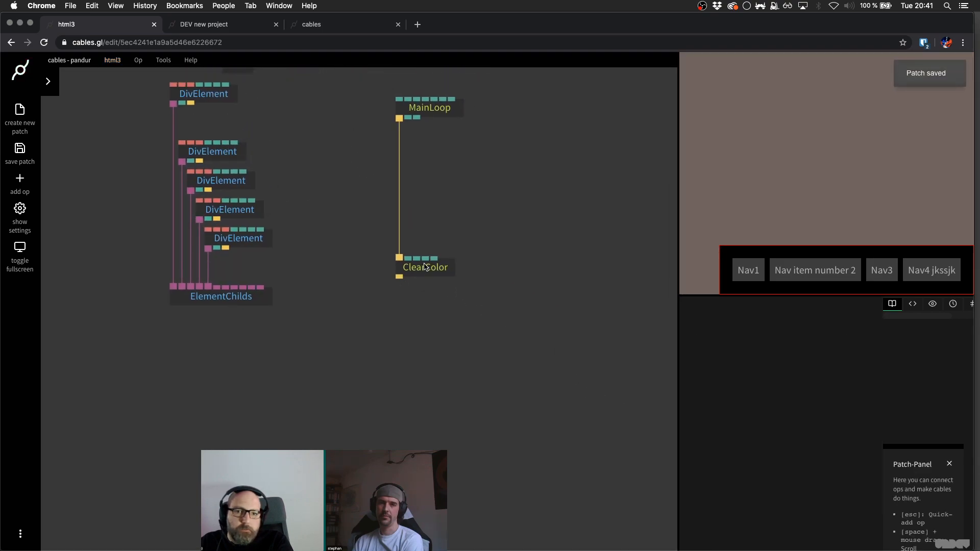
drag(403, 269, 402, 209)
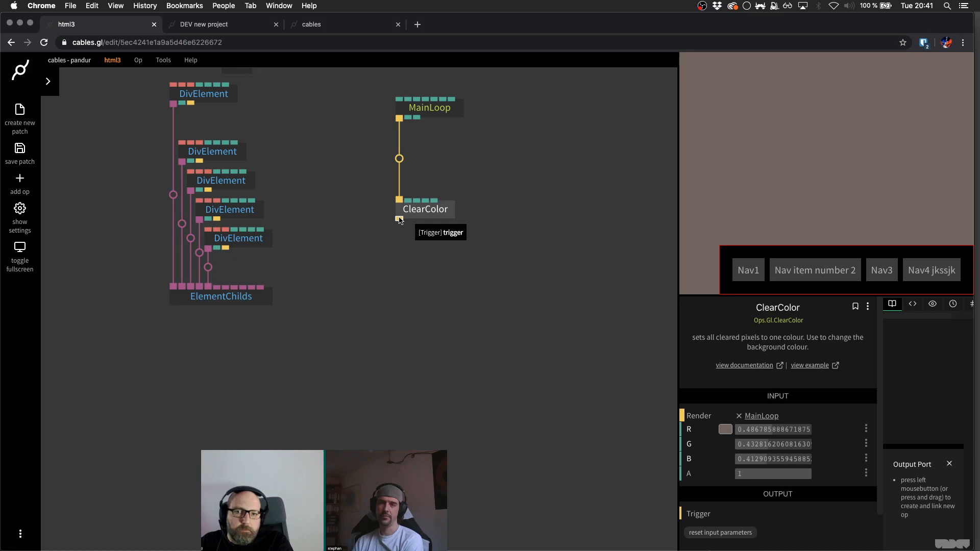
drag(399, 223, 382, 329)
text(iftru)
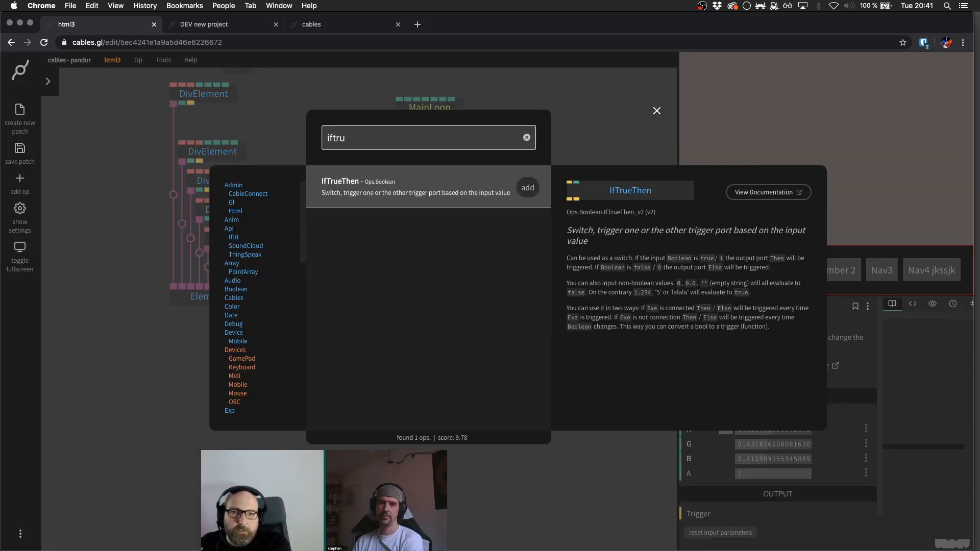
key(Return)
drag(408, 330, 236, 153)
- Duplicate the IfTrueThen op, link the copy to ClearColor's trigger and feed its boolean from the second nav item's Hover output
drag(395, 303, 462, 389)
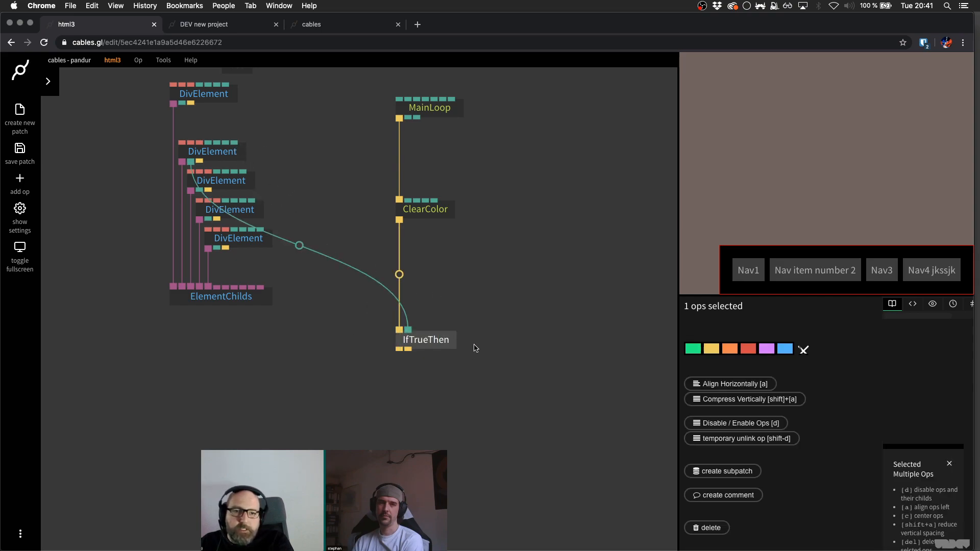
key(ctrl+c)
key(ctrl+v)
scroll(484, 329, up, 3)
drag(485, 332, 409, 193)
drag(114, 152, 497, 332)
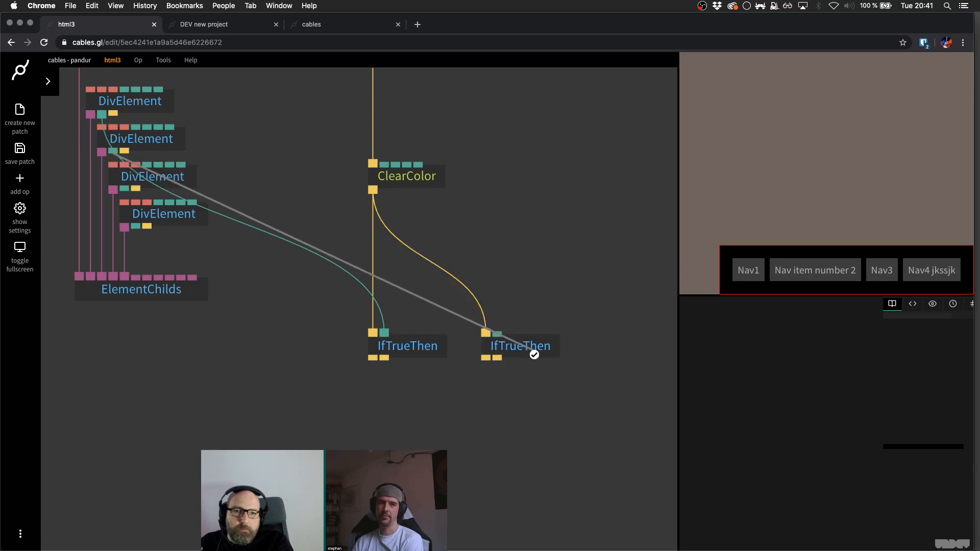
- Add a third IfTrueThen copy in line, driven by ClearColor's trigger and the Nav3 DivElement's Hover output, and save the patch
drag(488, 292, 425, 188)
key(ctrl+c)
key(ctrl+v)
click(531, 253)
drag(588, 353, 372, 190)
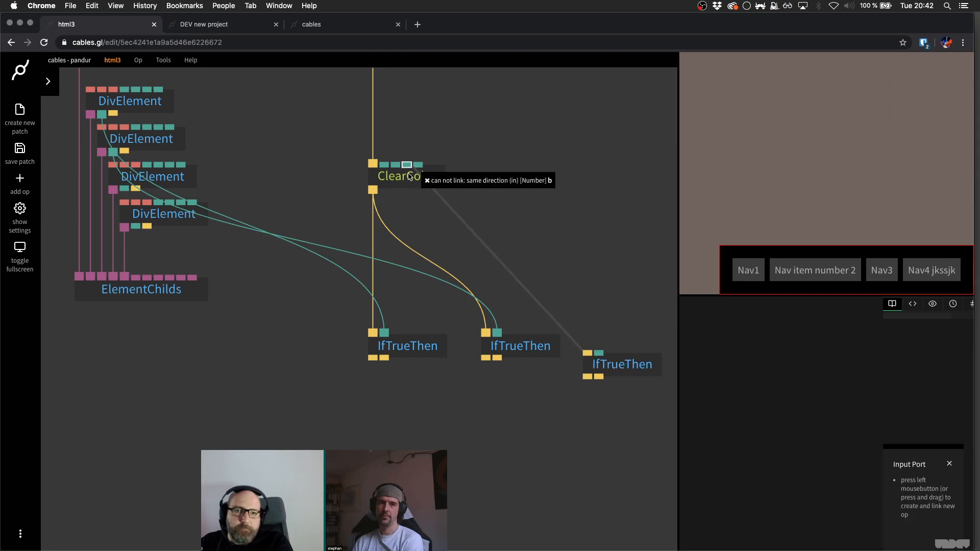
scroll(286, 166, up, 2)
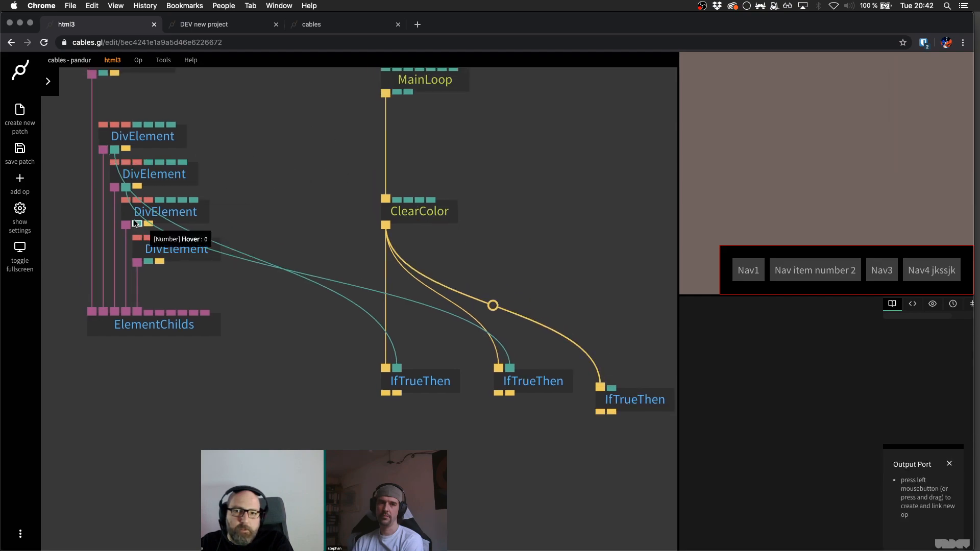
drag(172, 238, 647, 386)
click(621, 404)
key(super+s)
- Add a Sphere op to the Then trigger output of the first IfTrueThen
scroll(594, 395, down, 5)
scroll(594, 396, right, 5)
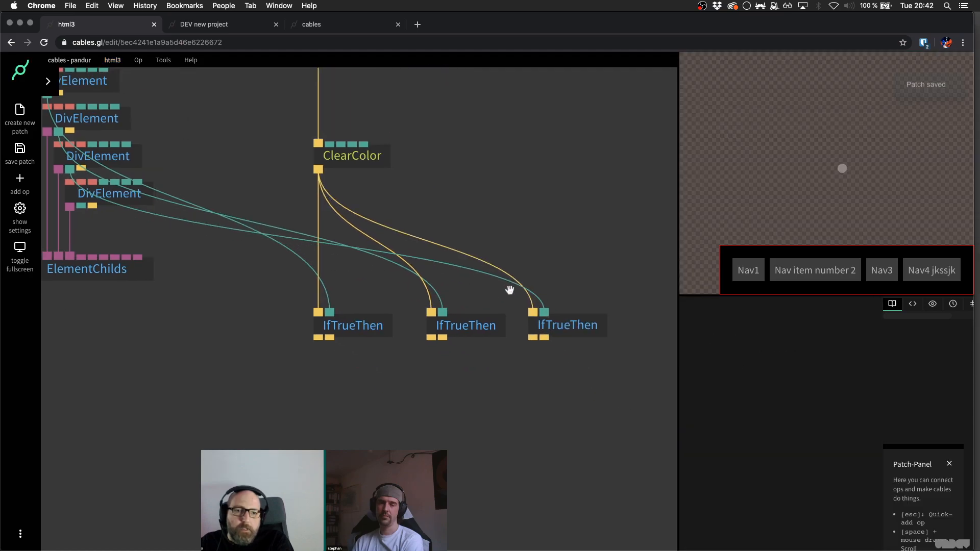
drag(301, 325, 295, 394)
text(sphere)
key(Return)
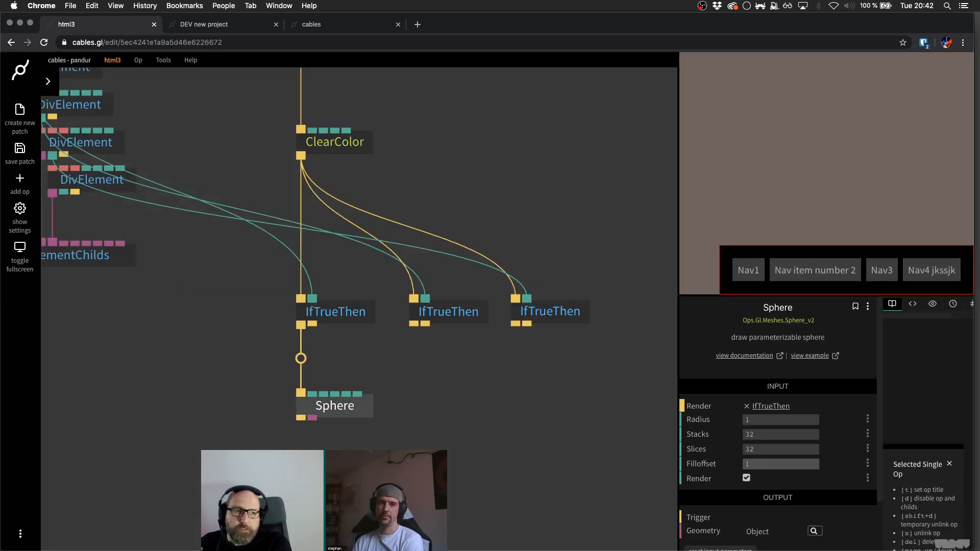
- Add a Cube op to the Then trigger output of the second IfTrueThen
drag(414, 324, 413, 370)
text(cube)
key(Return)
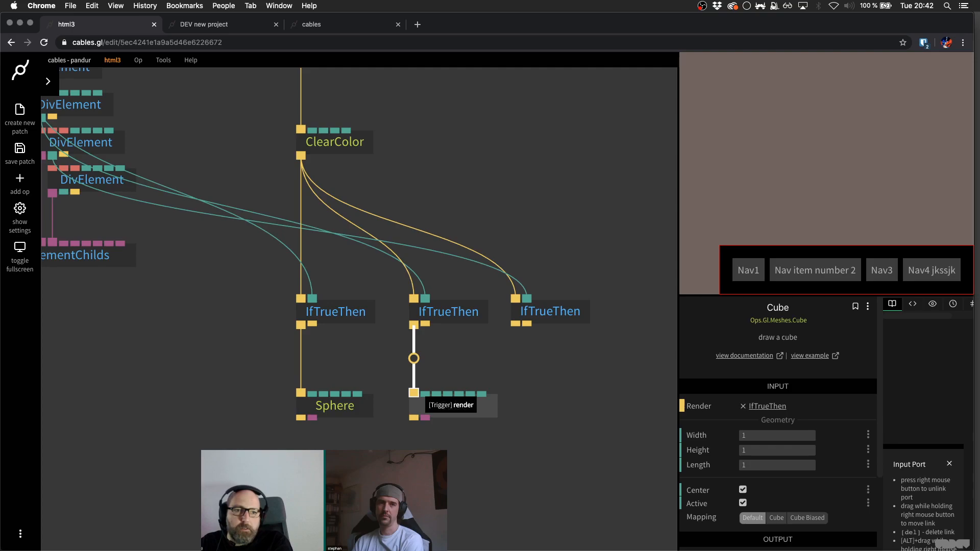
- Turn on the data flow visualization and enable Interactive on the Nav1, Nav item number 2 and Nav3 DivElements
drag(529, 202, 518, 267)
key(f)
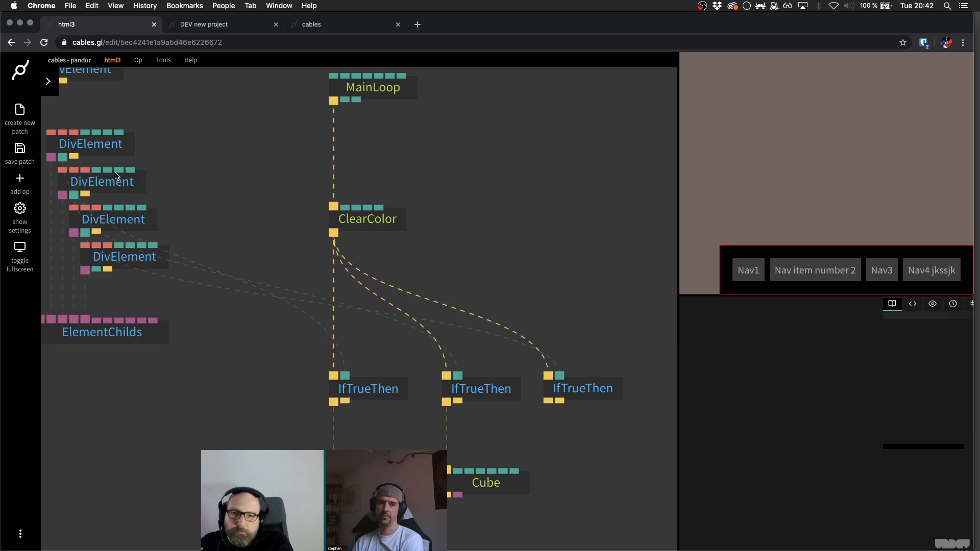
click(105, 144)
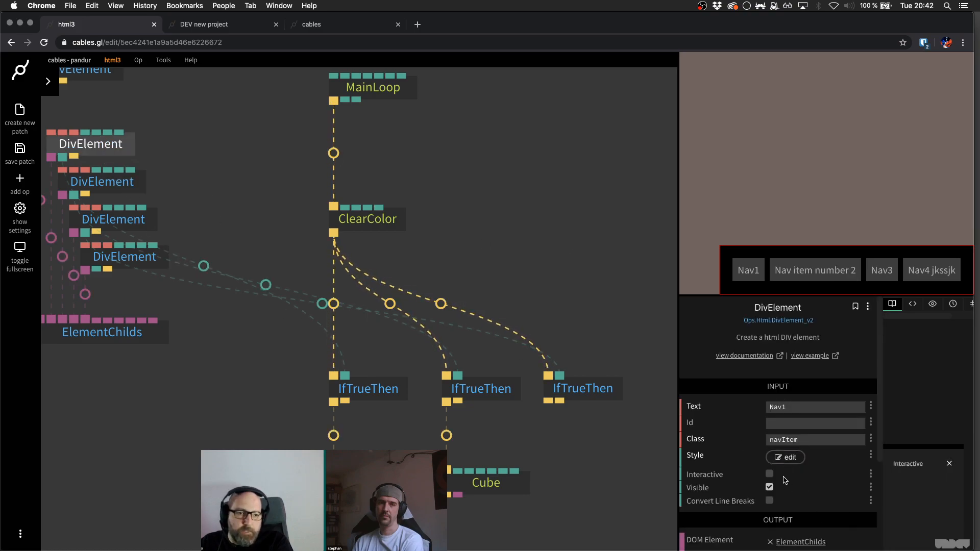
click(118, 184)
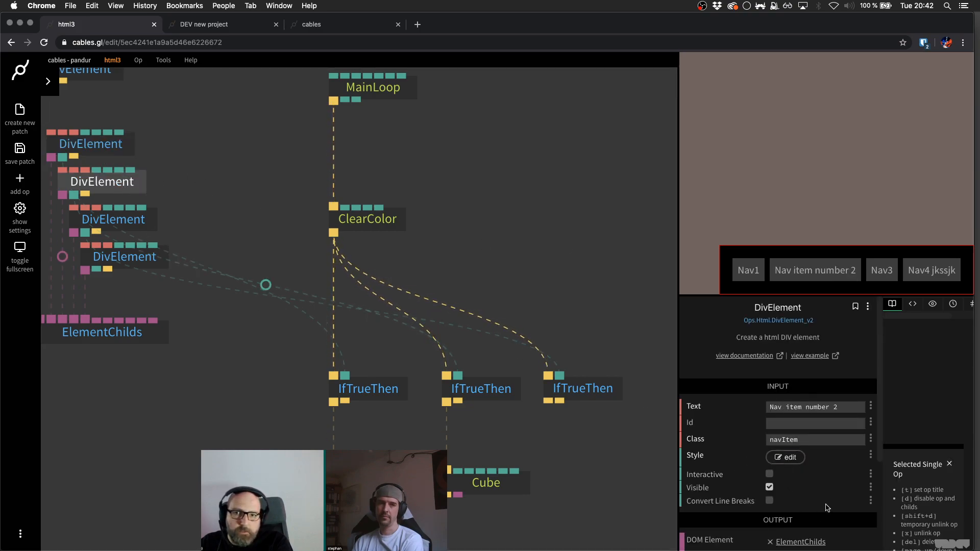
click(773, 476)
click(124, 225)
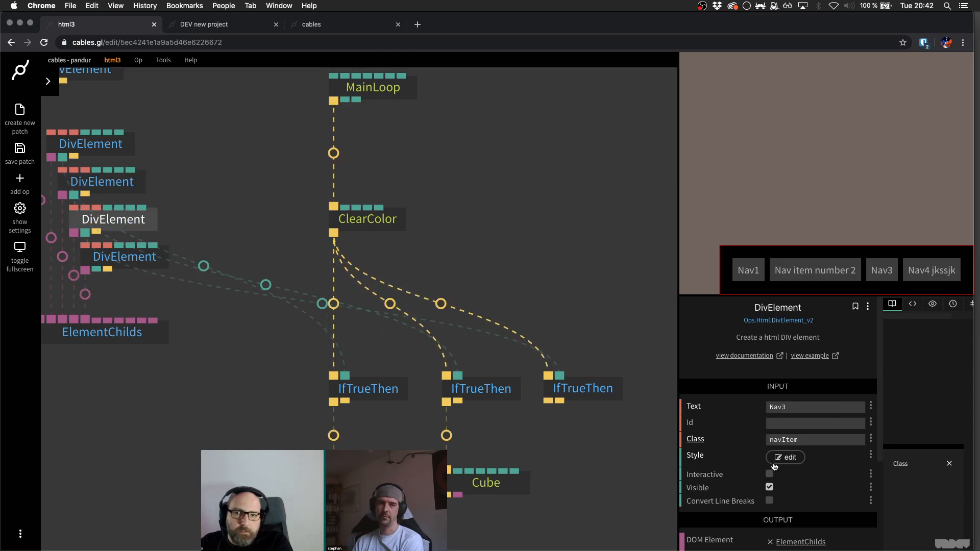
click(773, 476)
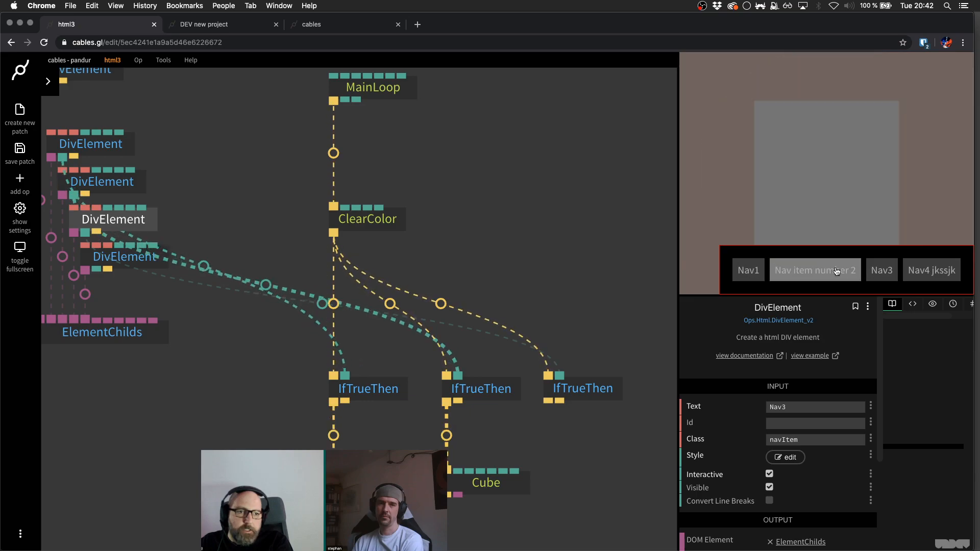
- Add a Triangle op to the Then trigger output of the third IfTrueThen
click(492, 310)
scroll(460, 347, down, 3)
scroll(459, 347, right, 5)
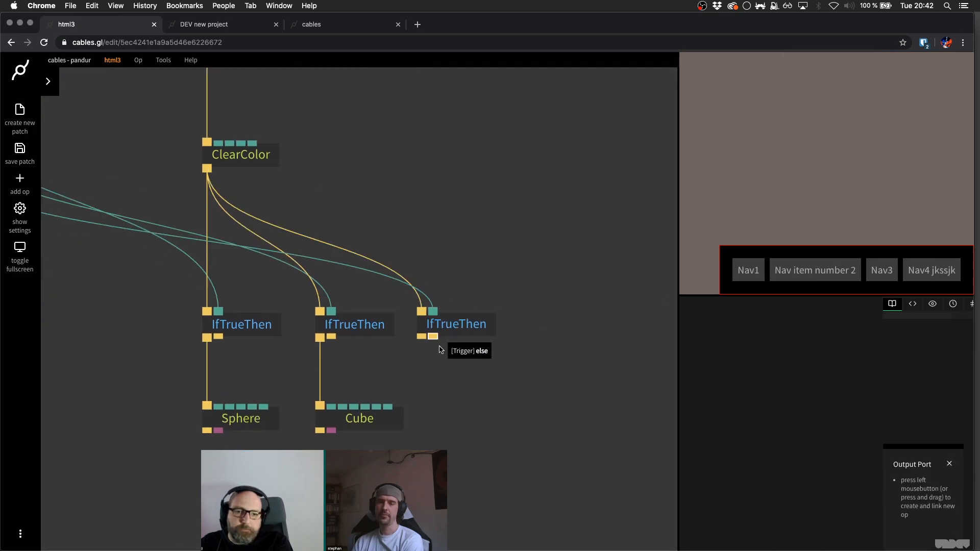
click(398, 422)
key(Escape)
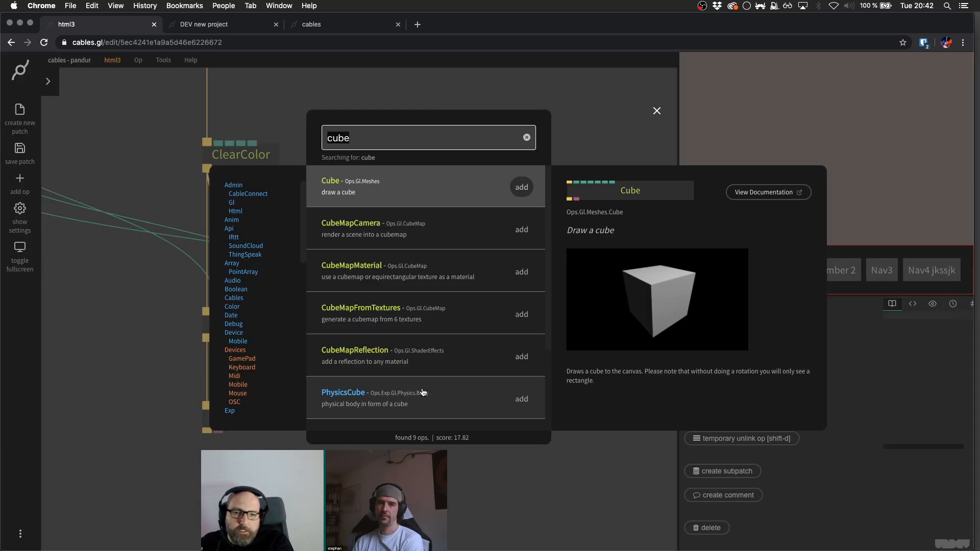
text(tria)
key(Return)
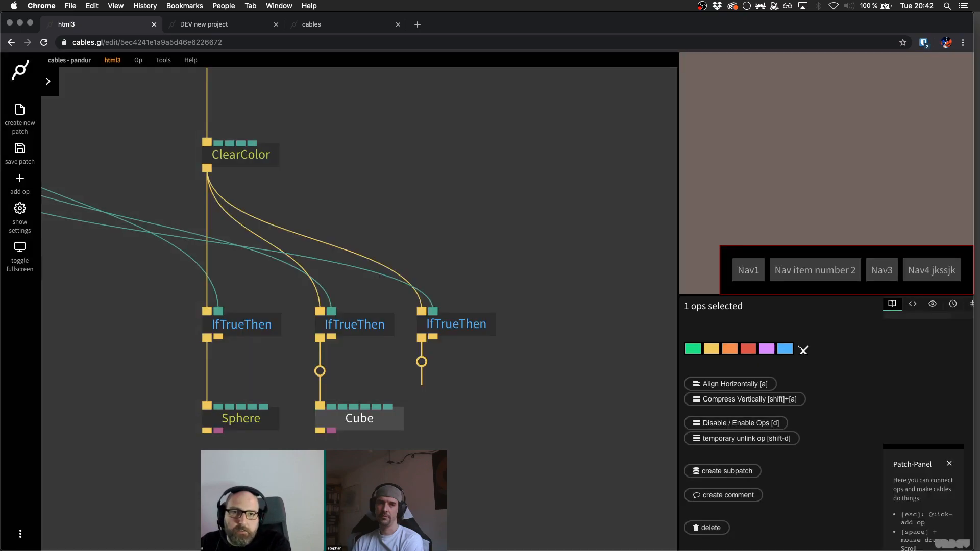
mouse_move(800, 274)
click(550, 258)
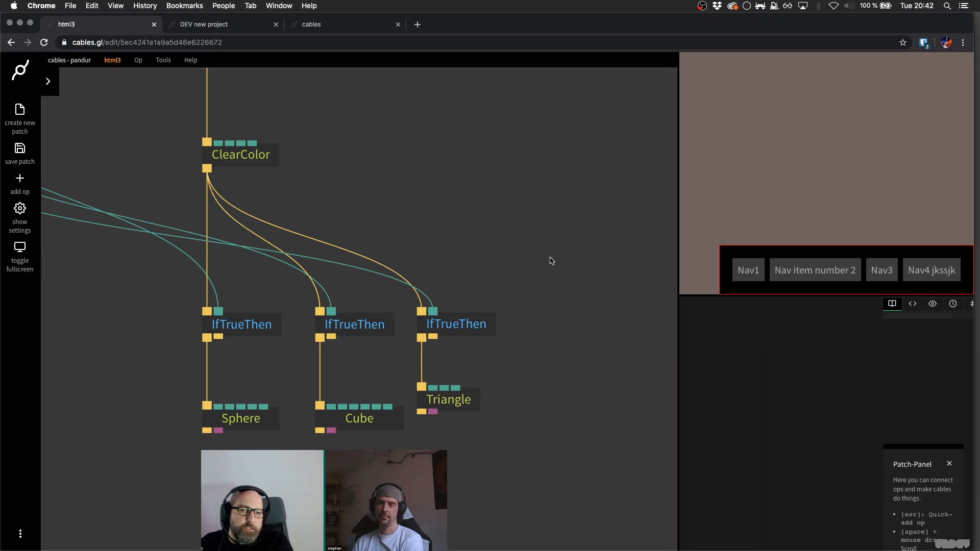
- Line up the third IfTrueThen and its Triangle op with the Sphere and Cube columns, evenly spaced
mouse_move(879, 270)
mouse_move(837, 276)
mouse_move(742, 275)
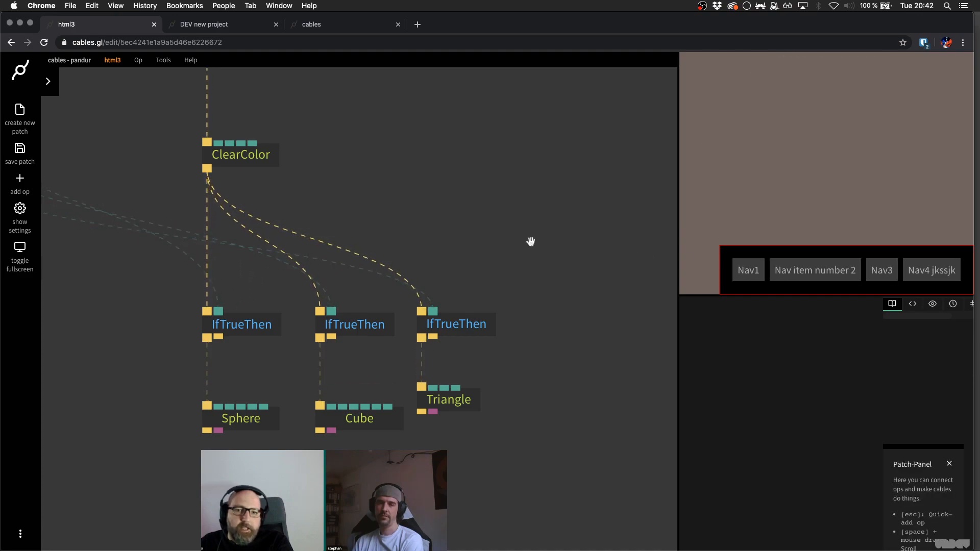
scroll(527, 269, up, 2)
drag(580, 408, 230, 525)
click(493, 339)
scroll(542, 325, down, 3)
drag(522, 379, 523, 391)
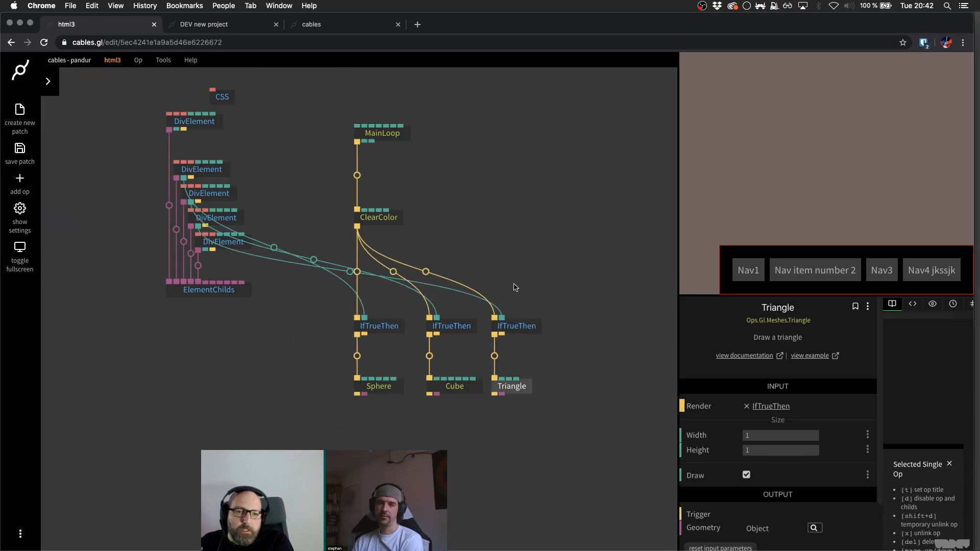
drag(513, 285, 590, 411)
drag(525, 390, 540, 390)
click(545, 316)
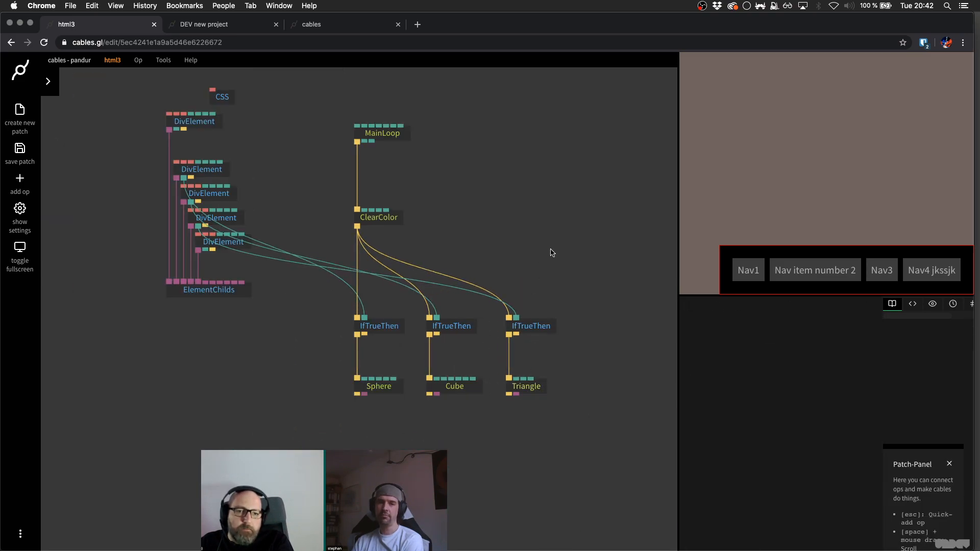
- Move the CSS op further away from the first DivElement and save the patch
scroll(515, 249, up, 1)
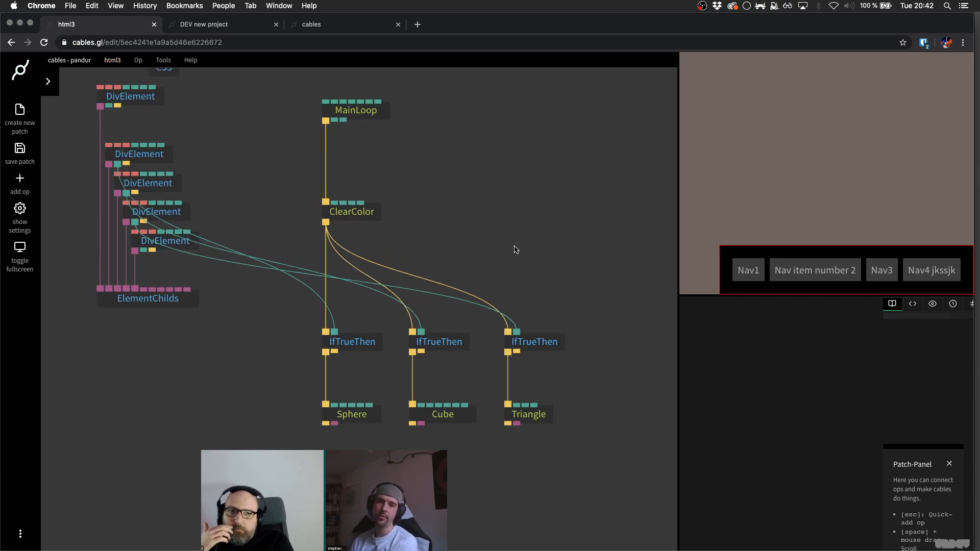
scroll(526, 292, up, 1)
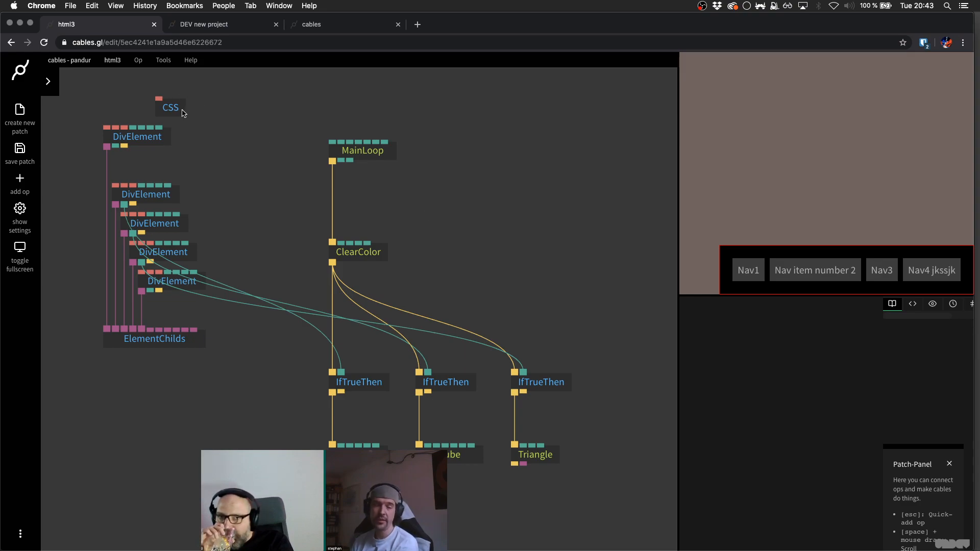
drag(183, 107, 234, 107)
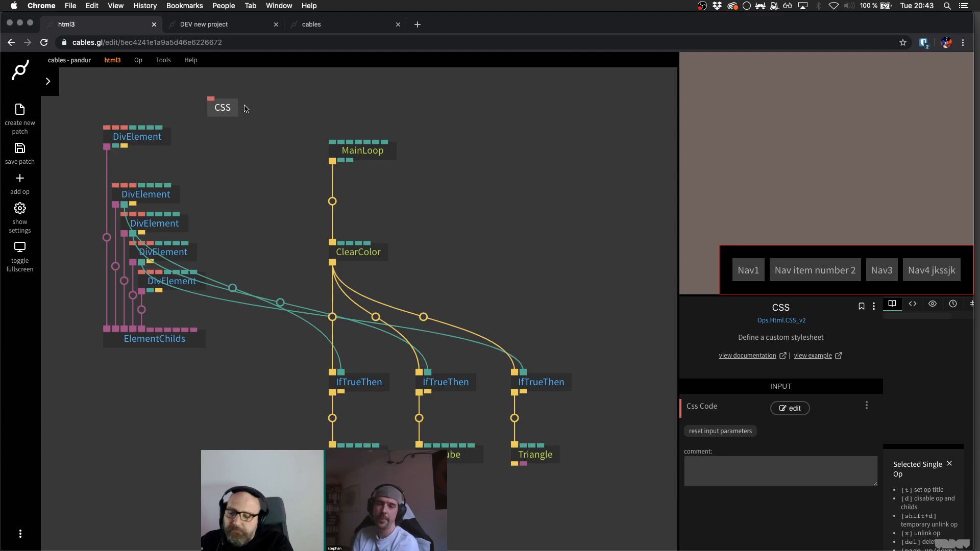
click(464, 184)
key(super+s)
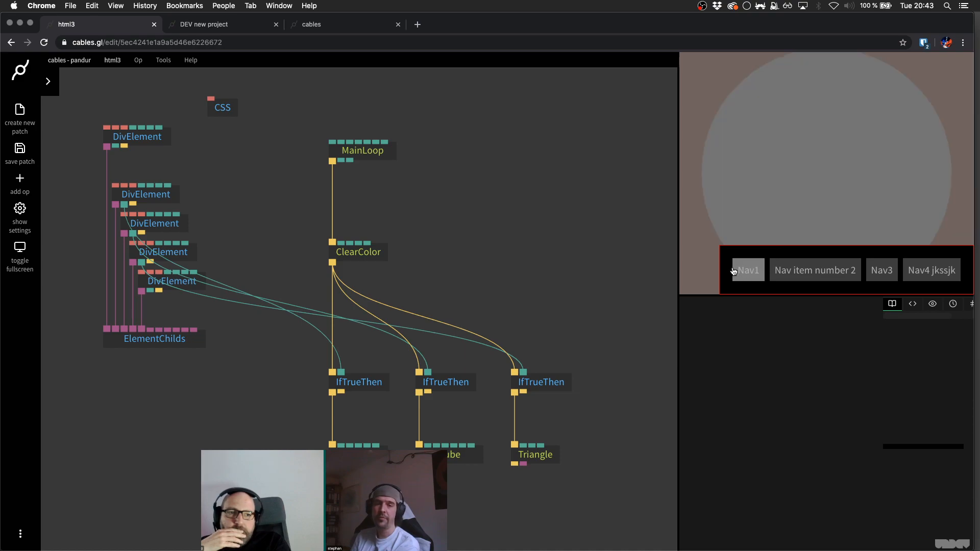
mouse_move(747, 271)
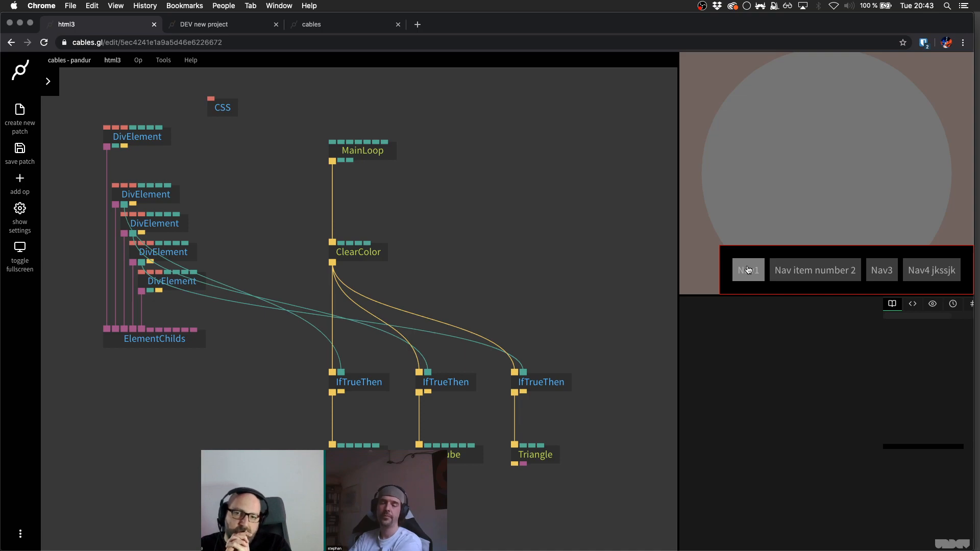
- Spread out the nav DivElements by moving ElementChilds and the DivElements after Nav1 further down
click(193, 343)
click(472, 290)
drag(472, 291, 437, 272)
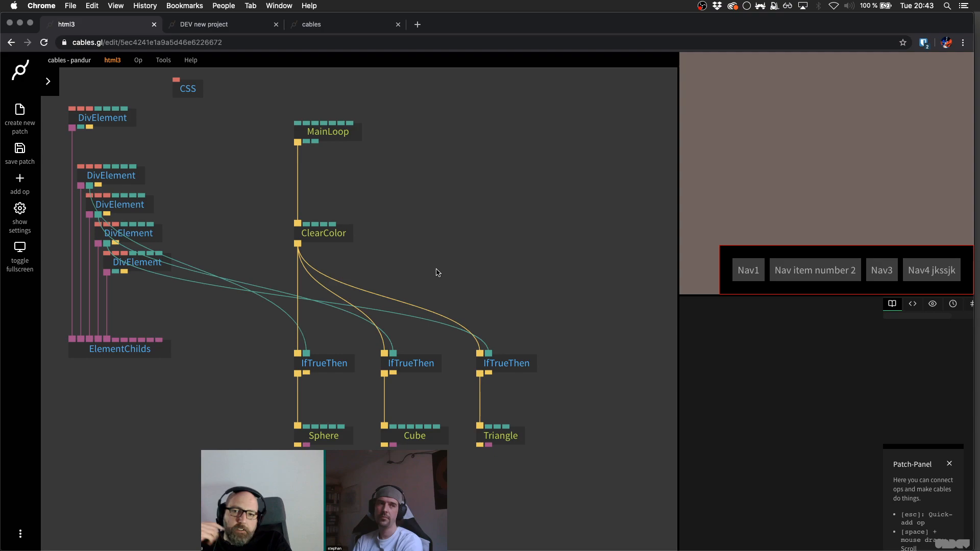
drag(151, 268, 152, 296)
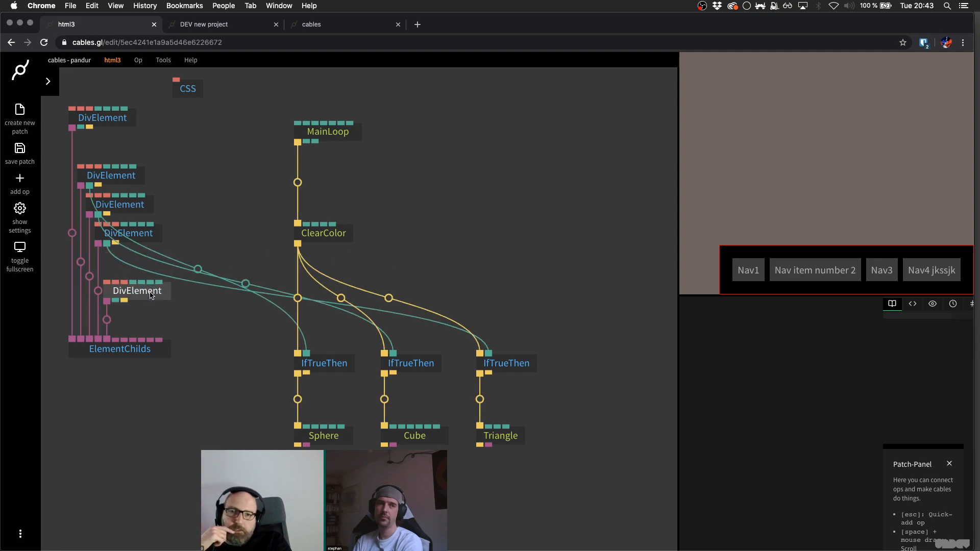
drag(57, 196, 117, 436)
drag(556, 189, 511, 204)
- Add a new unlinked DivElement, place it in the free space beside ClearColor, and open its style for editing
key(Escape)
text(d)
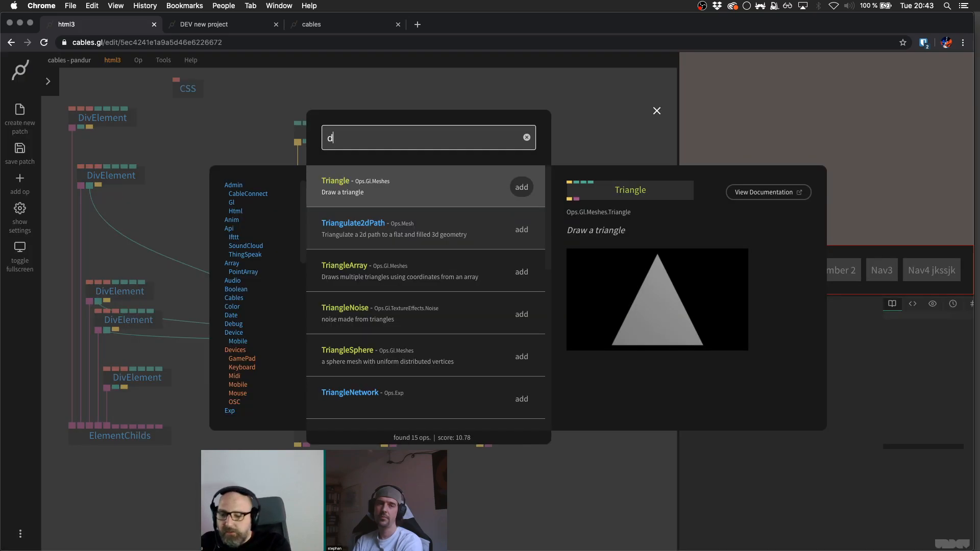
text(iv)
click(512, 223)
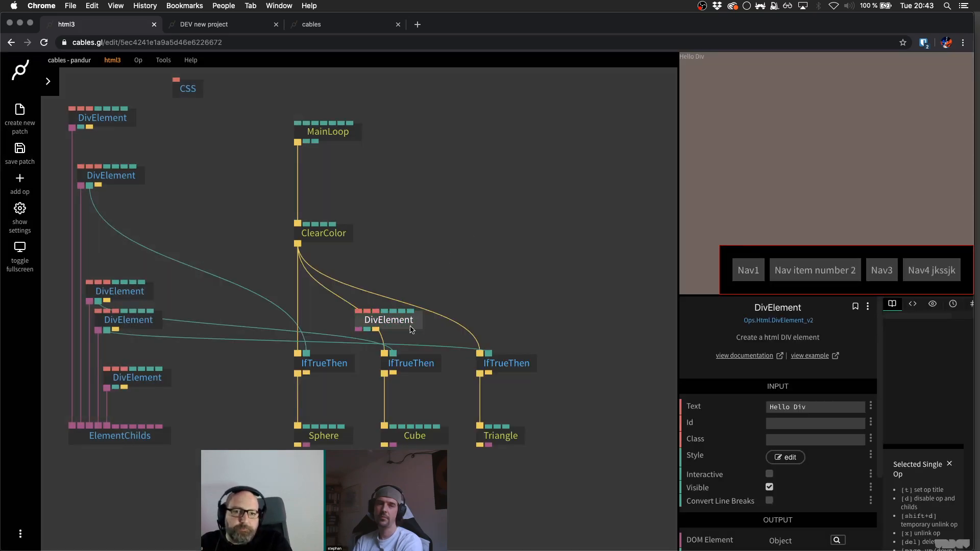
drag(413, 330, 535, 229)
click(785, 457)
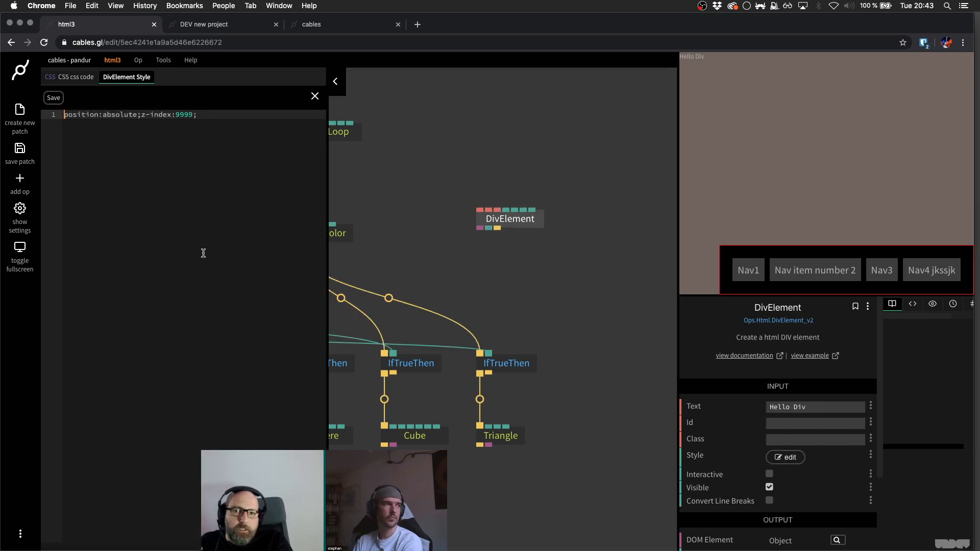
- Set ClearColor's colour to the dark grey 454545
click(545, 201)
scroll(510, 199, left, 3)
click(405, 234)
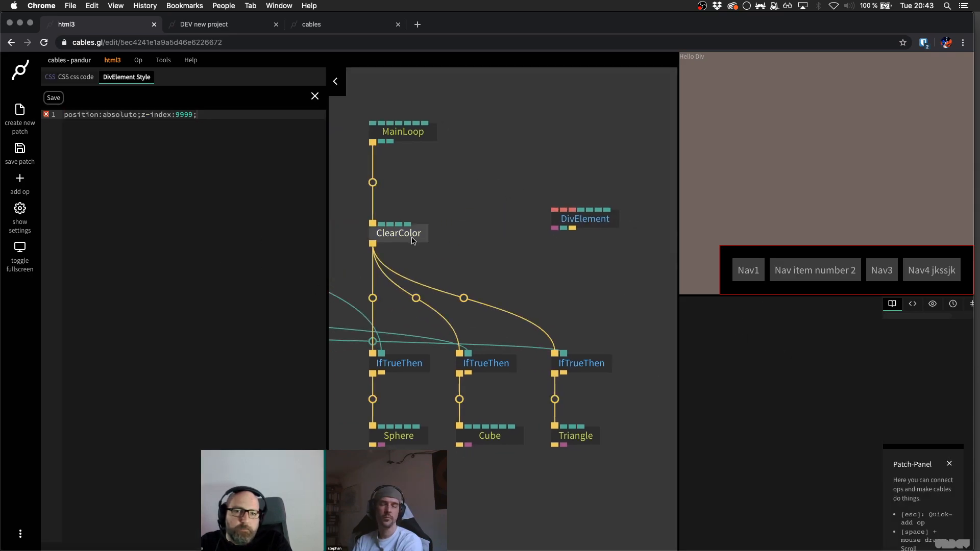
click(725, 429)
drag(692, 437, 689, 448)
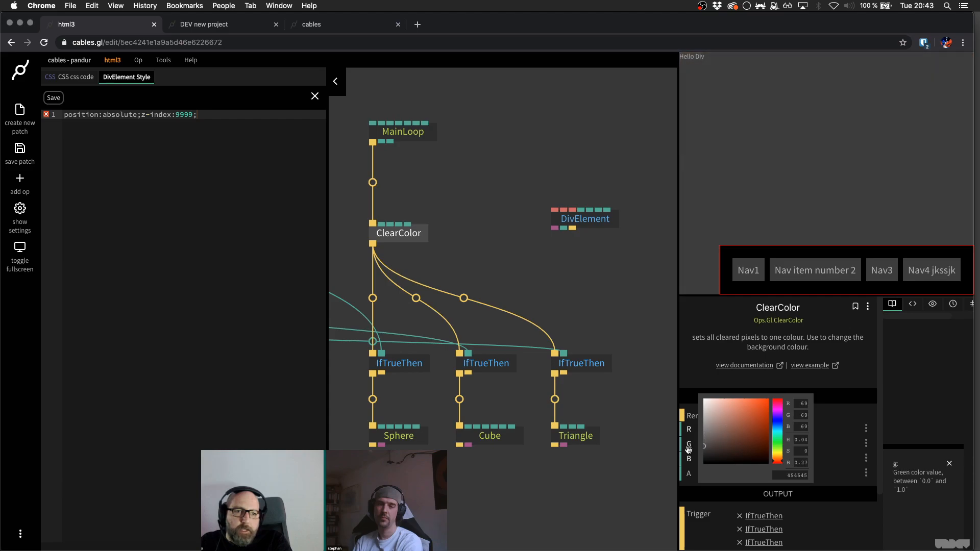
click(618, 299)
- Add color:white; and font-size:20px; to the Hello Div DivElement's style, save it and close its editor
click(188, 157)
key(Return)
text(color:whjiot)
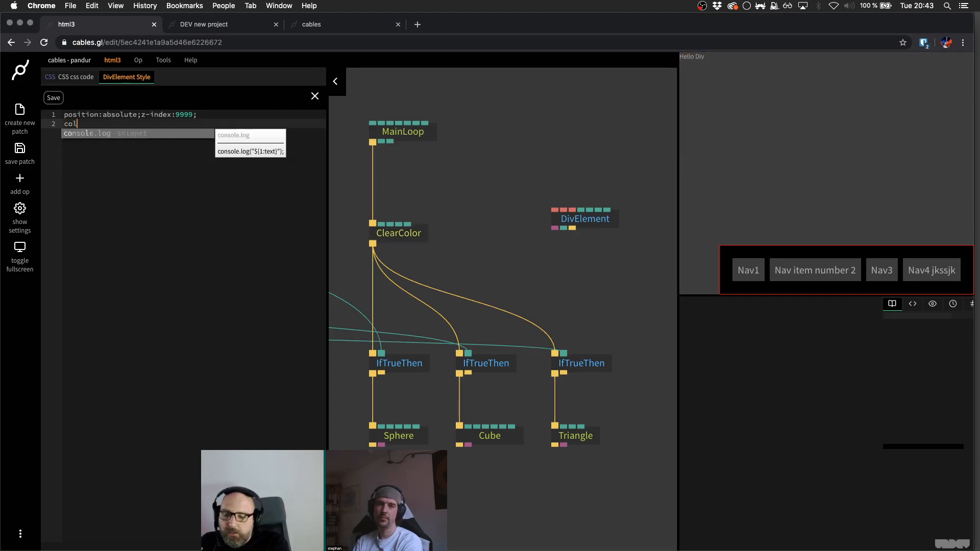
key(BackSpace)
key(BackSpace)
text(ite;)
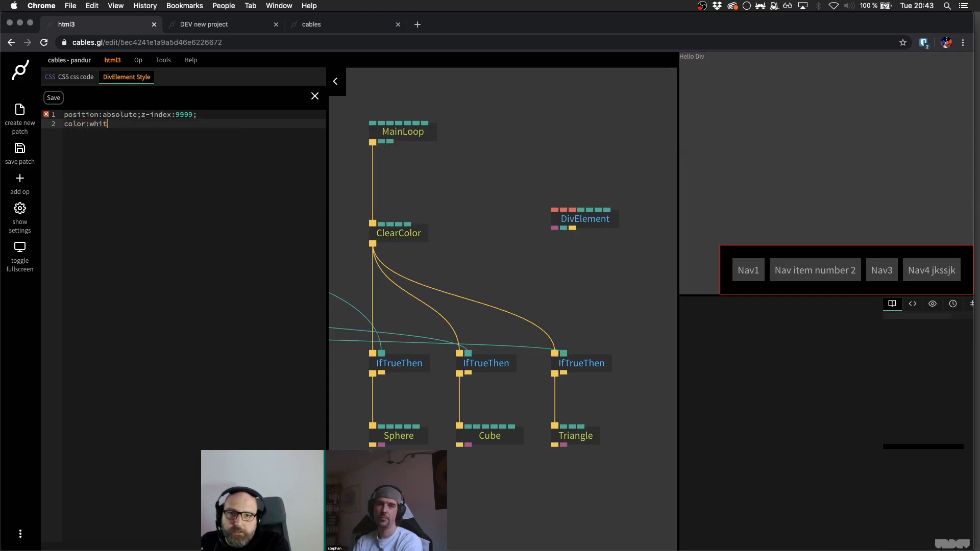
key(Return)
text(fomnt-)
key(BackSpace)
key(BackSpace)
text(nt0-siz)
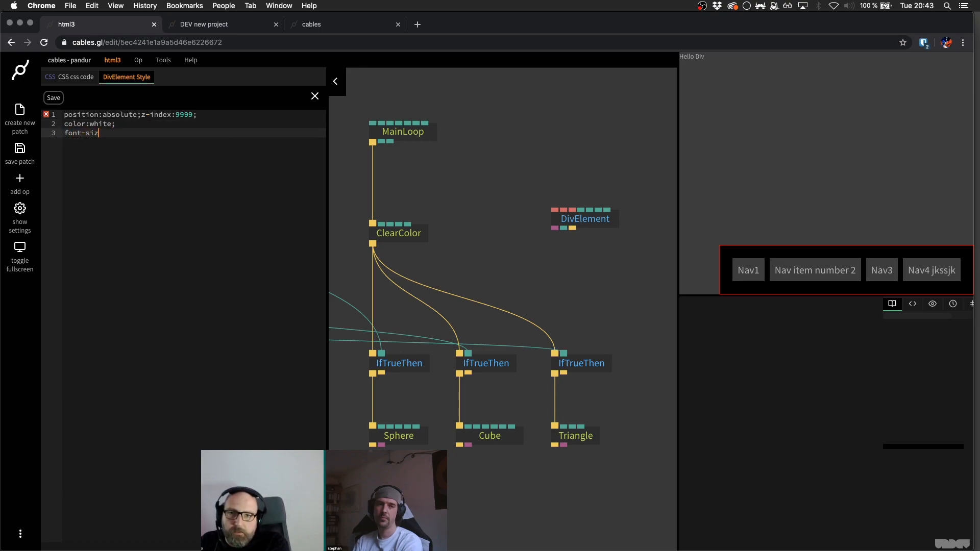
text(;)
key(super+s)
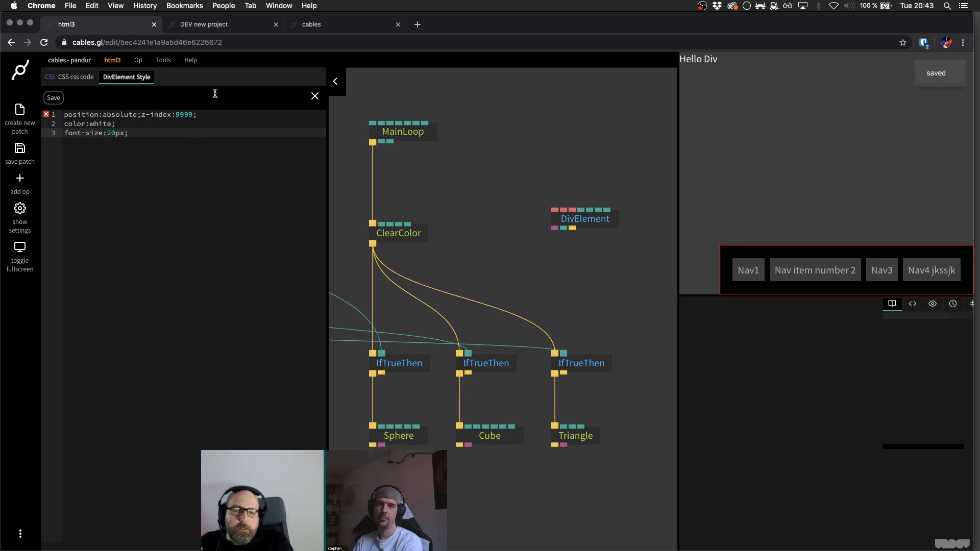
click(314, 97)
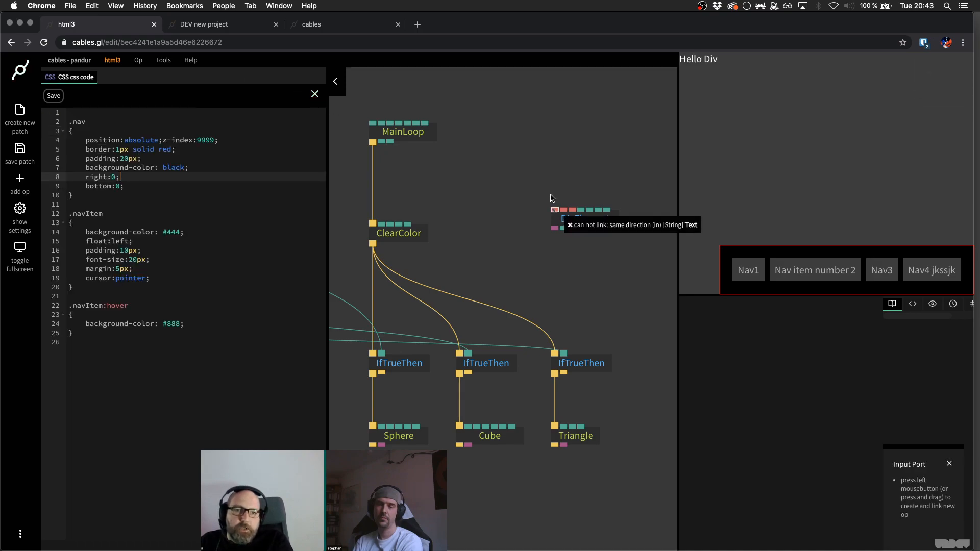
- Add a LoremIpsum op to the Hello Div DivElement's Text input and close the CSS code editor
key(Escape)
text(lisr)
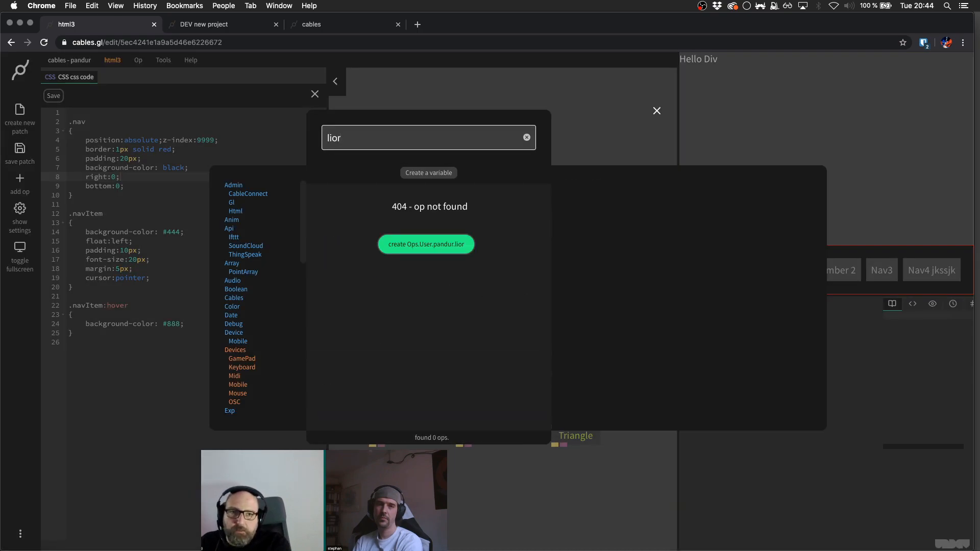
key(BackSpace)
key(BackSpace)
key(BackSpace)
text(ore)
key(Return)
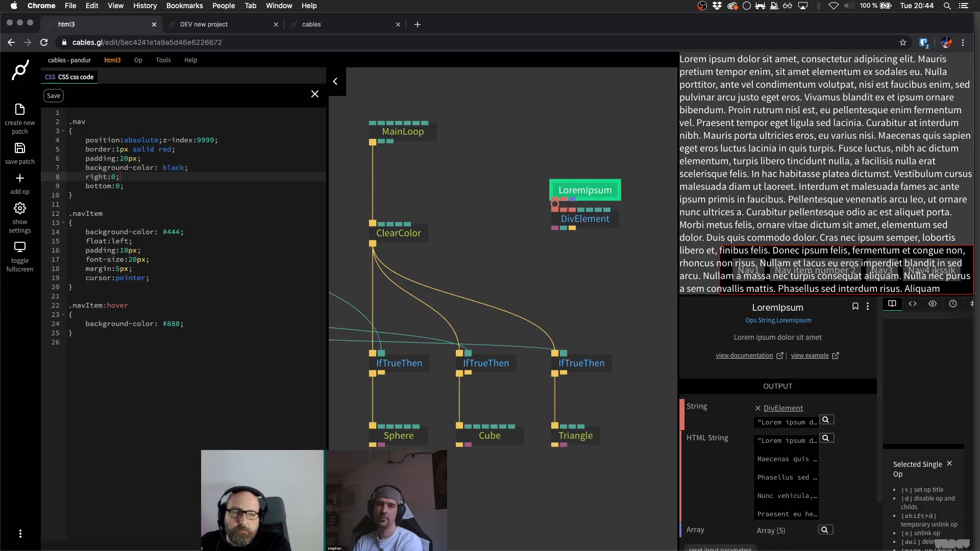
click(315, 95)
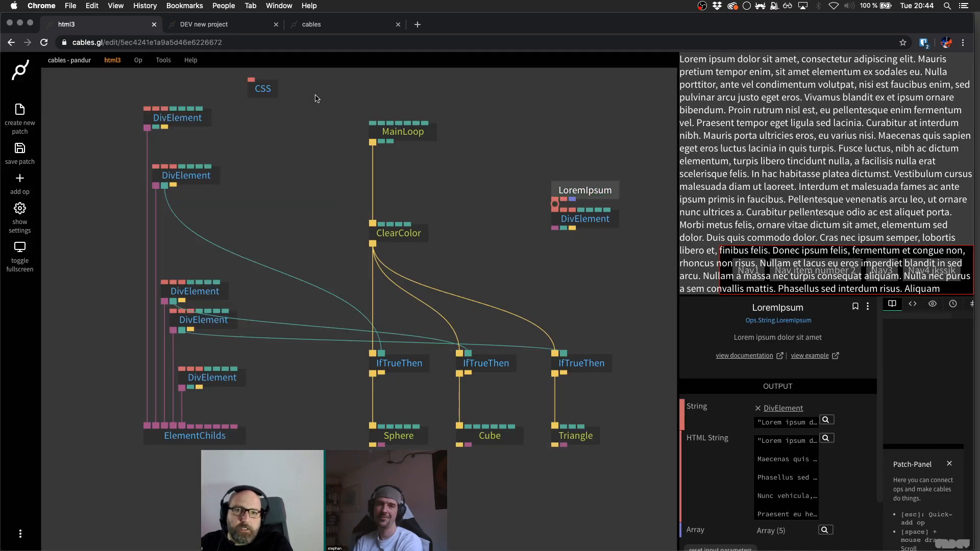
- Try limiting the LoremIpsum-fed DivElement's size with height:50%; and with max-height:50%; in its style
click(592, 229)
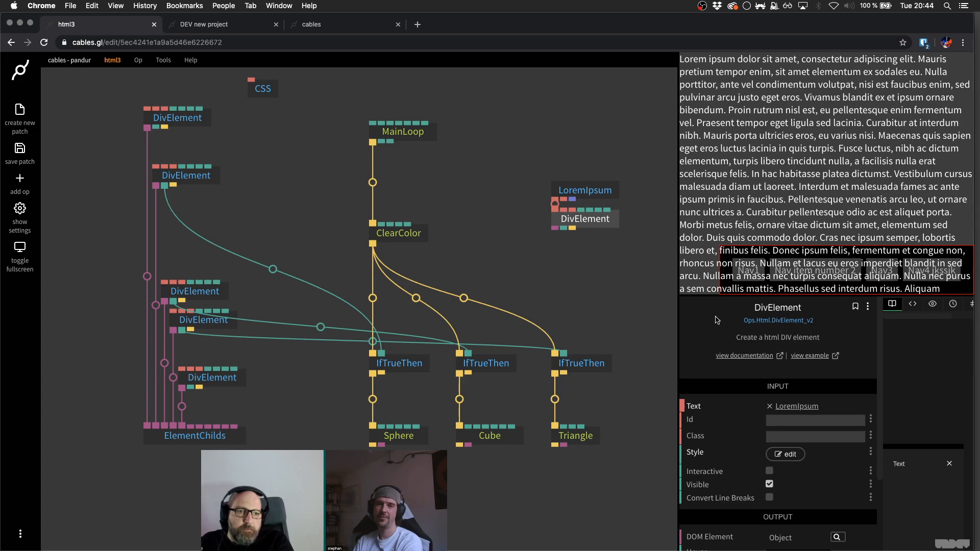
click(784, 454)
key(Return)
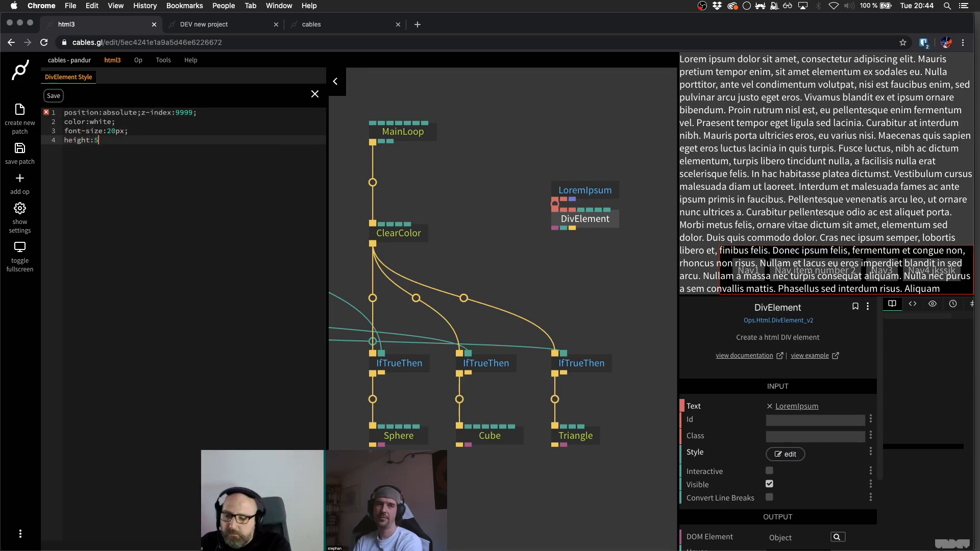
text(height:50%;)
key(super+s)
click(64, 140)
text(max-)
key(super+s)
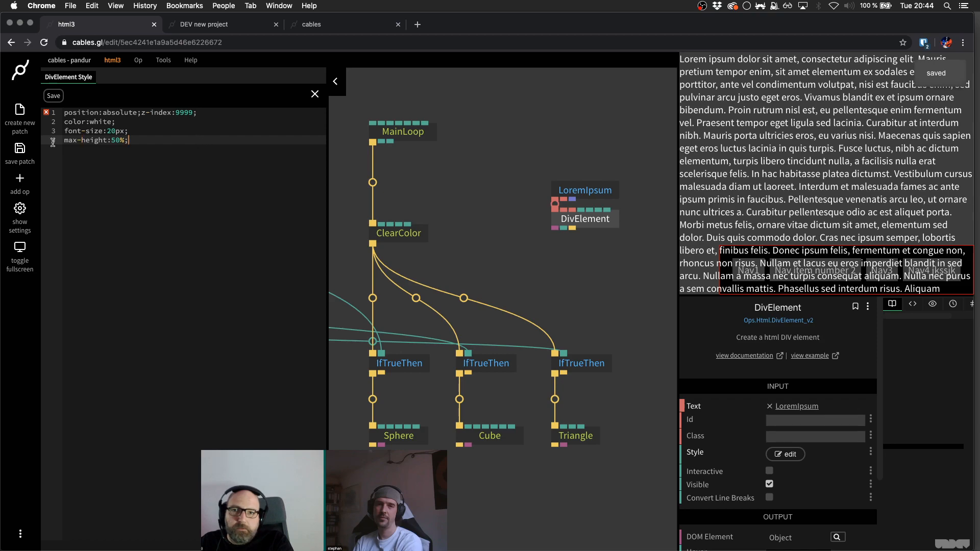
- Remove the max-height line from the DivElement's style and close the style editor
key(super+shift+Left)
key(super+x)
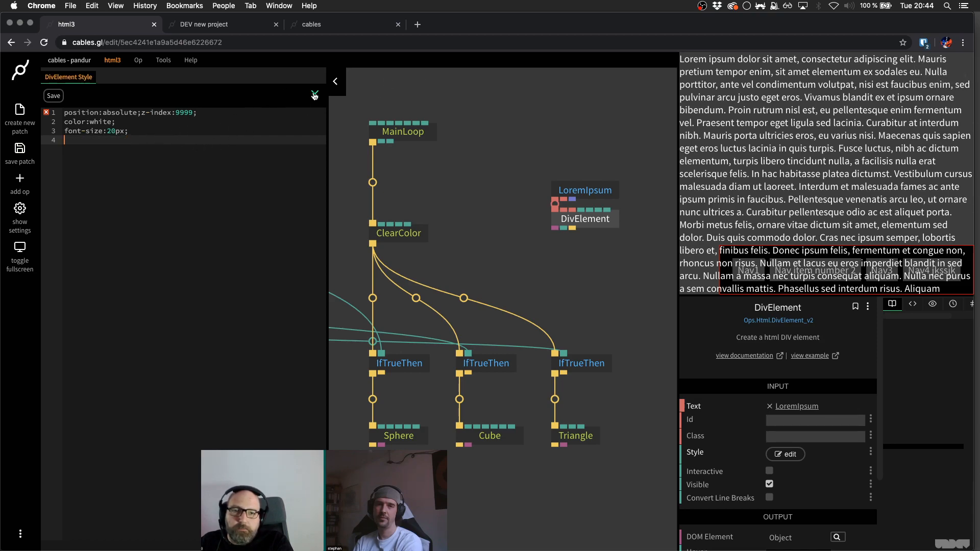
click(314, 95)
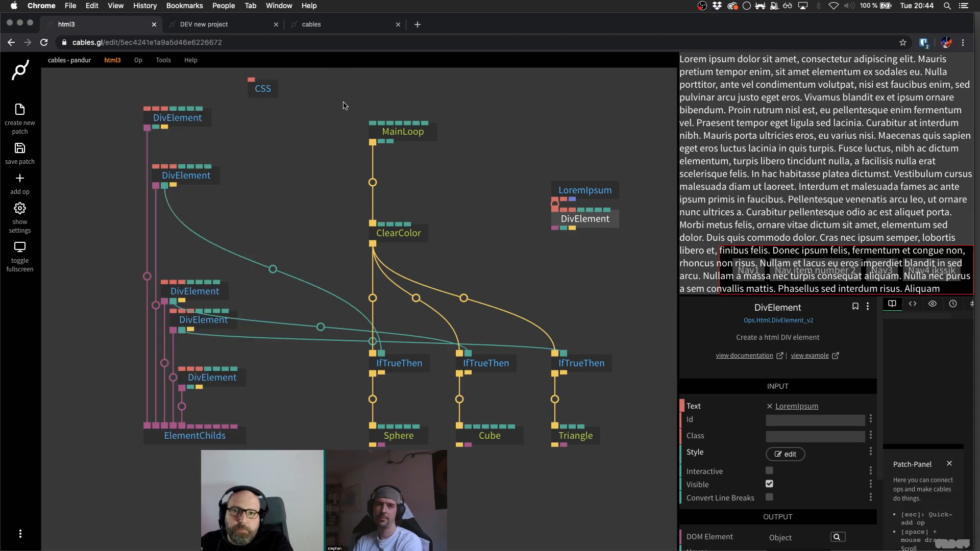
- Delete the LoremIpsum op and set the unlinked DivElement's text to "content number 1"
click(585, 191)
key(Delete)
drag(587, 220, 509, 176)
double_click(822, 408)
key(super+a)
text(content number 1)
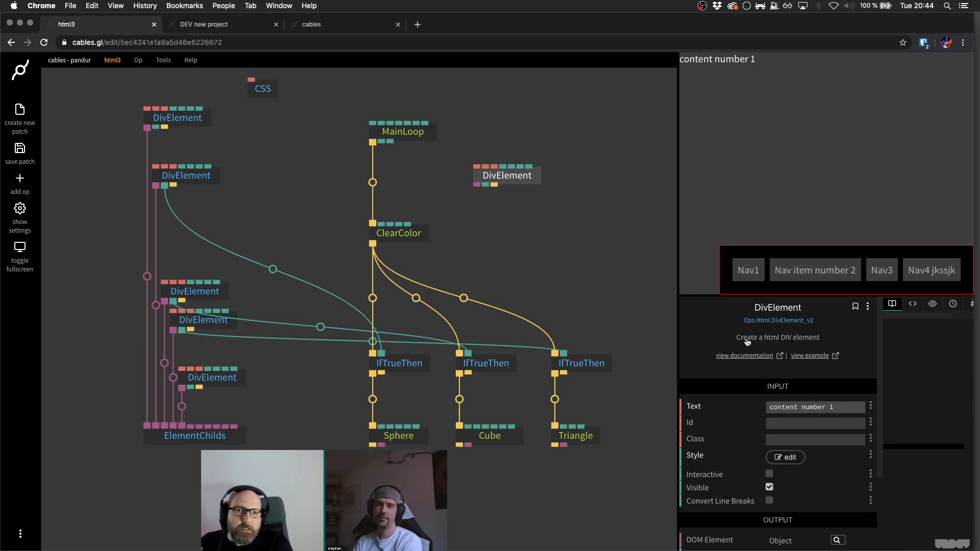
- Move the "content number 1" DivElement and add an ElementFadeInOut op linked to its DOM Element output
drag(515, 177, 550, 206)
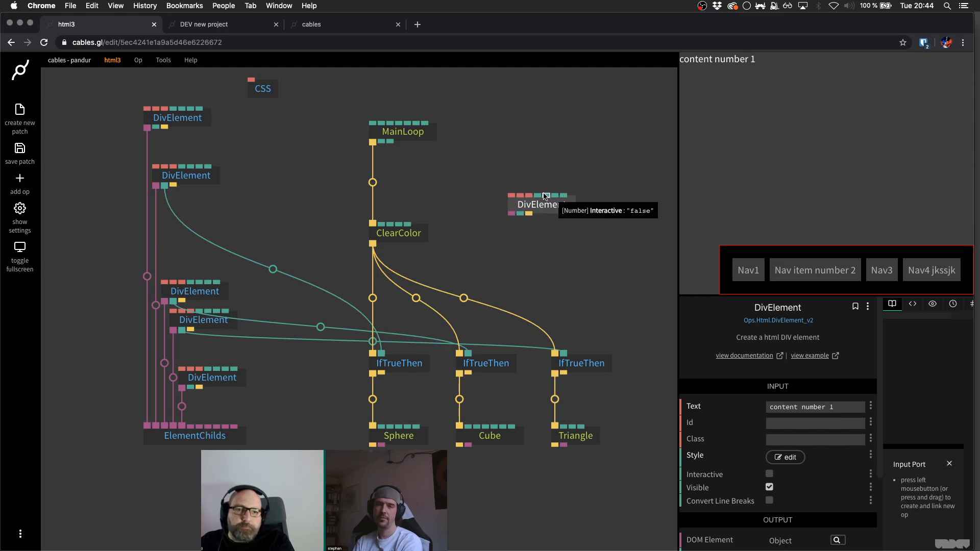
mouse_move(541, 204)
mouse_down()
mouse_move(558, 132)
mouse_move(526, 213)
mouse_up()
text(fadein)
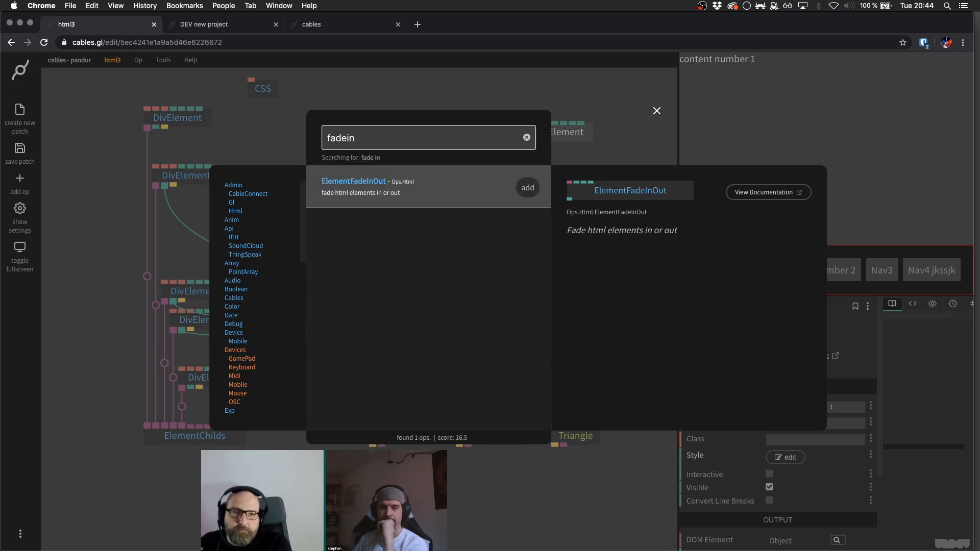
key(Return)
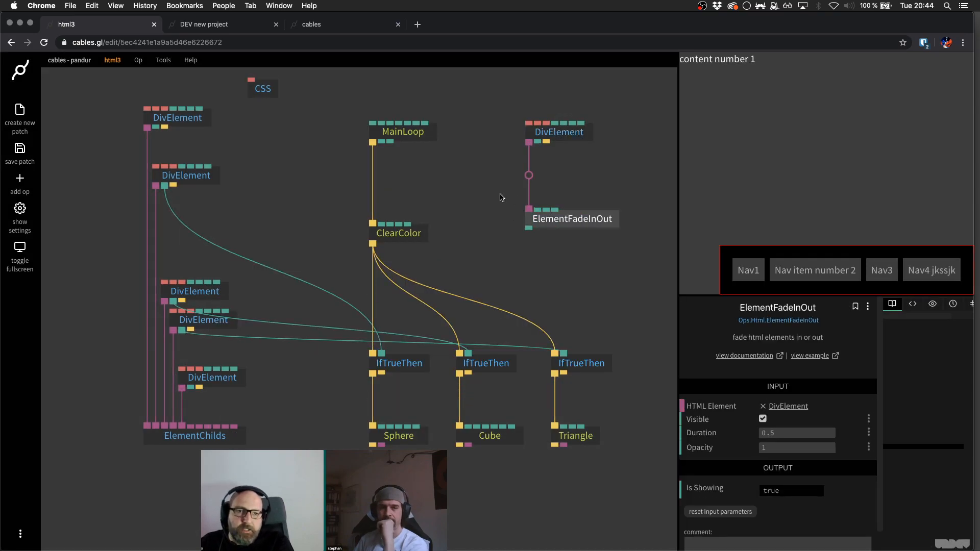
scroll(286, 194, down, 2)
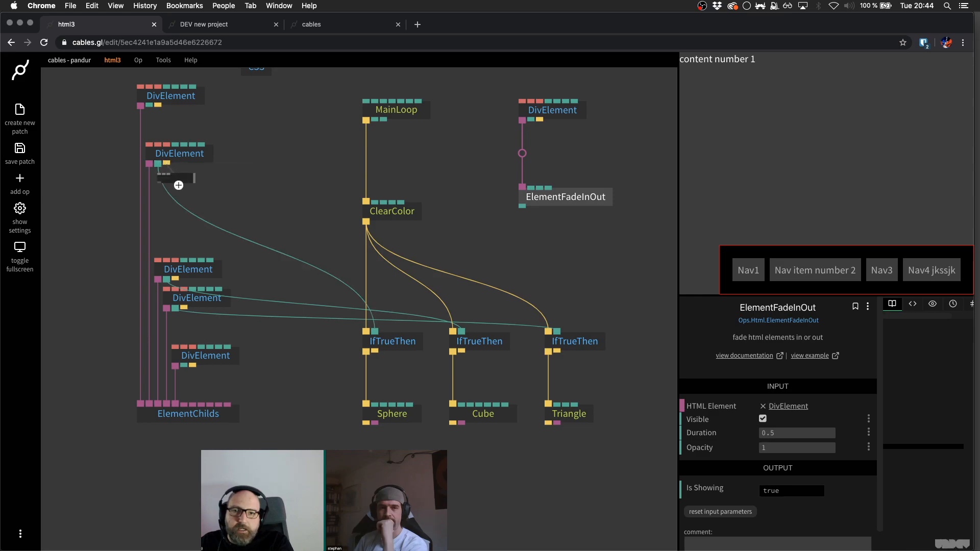
drag(177, 181, 193, 209)
text(toggleb)
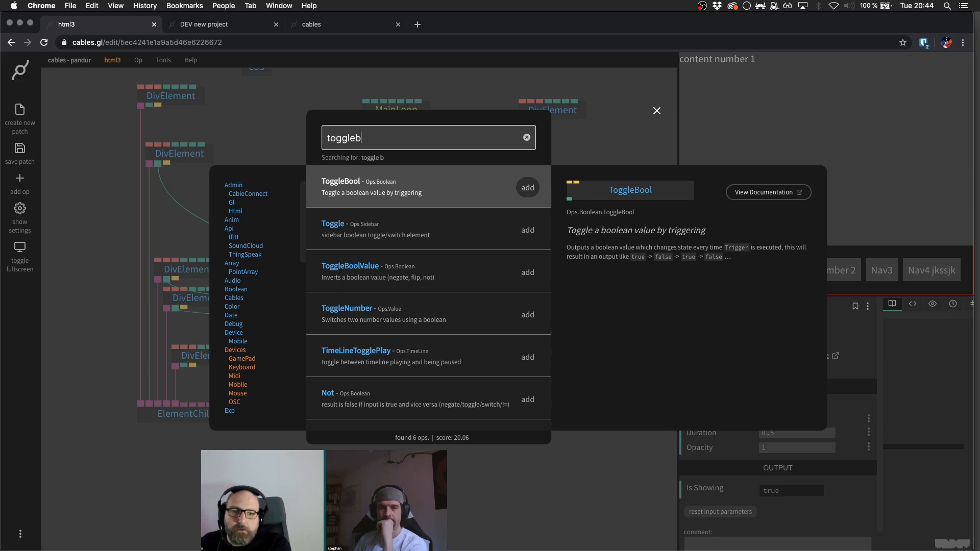
key(Return)
drag(230, 226, 236, 189)
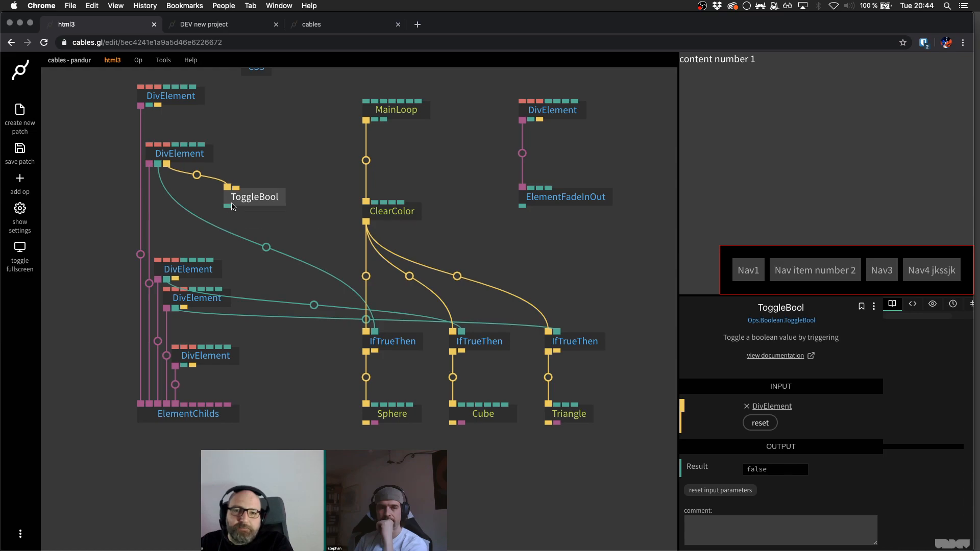
key(Delete)
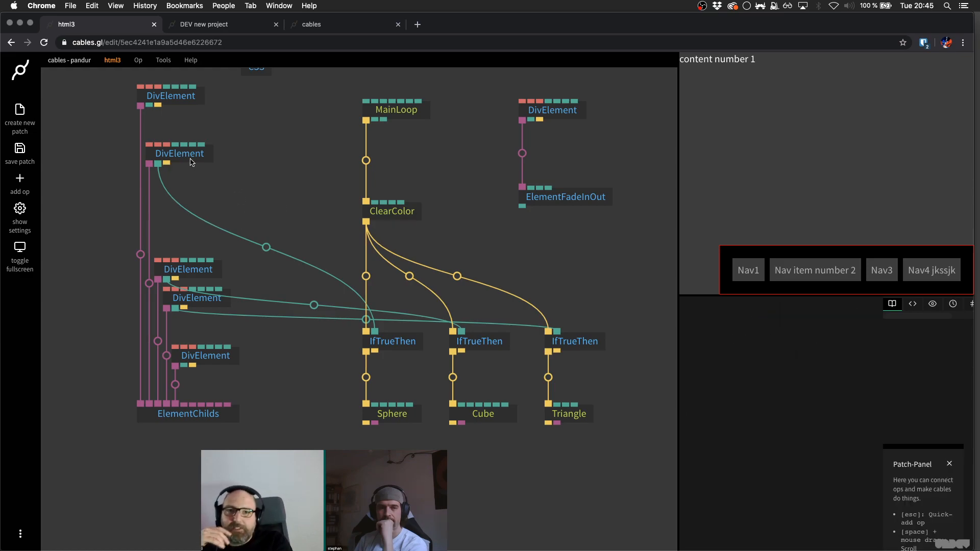
key(Escape)
text(setnumber)
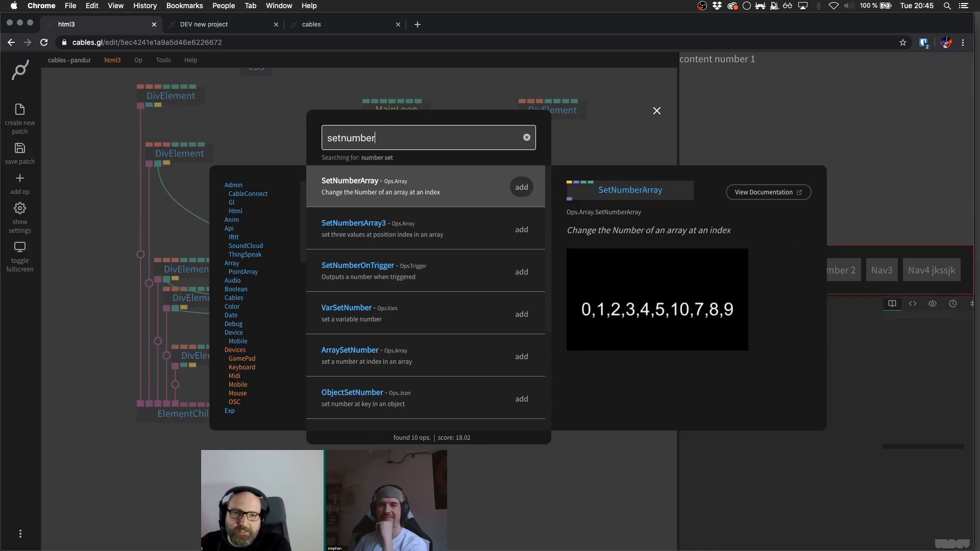
key(Down)
key(Down)
key(Return)
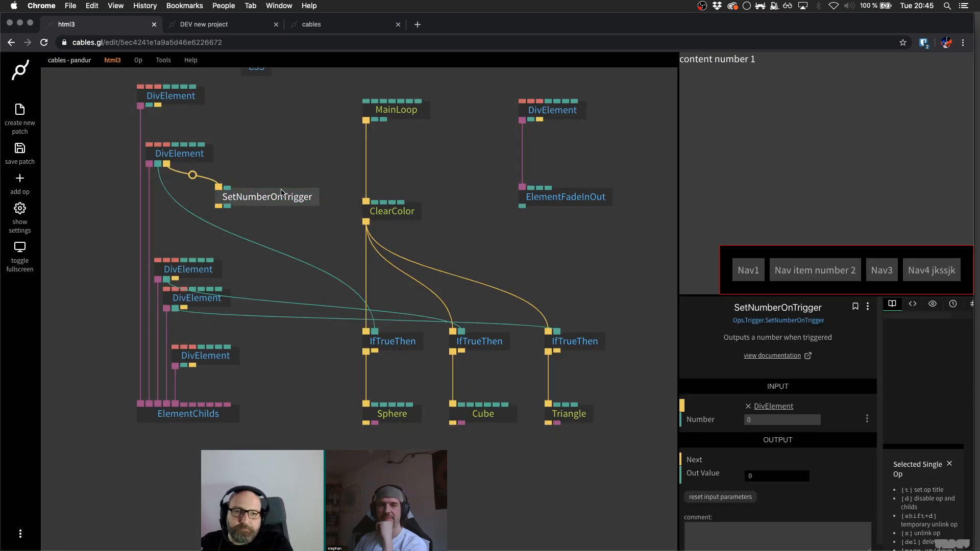
drag(277, 174, 190, 220)
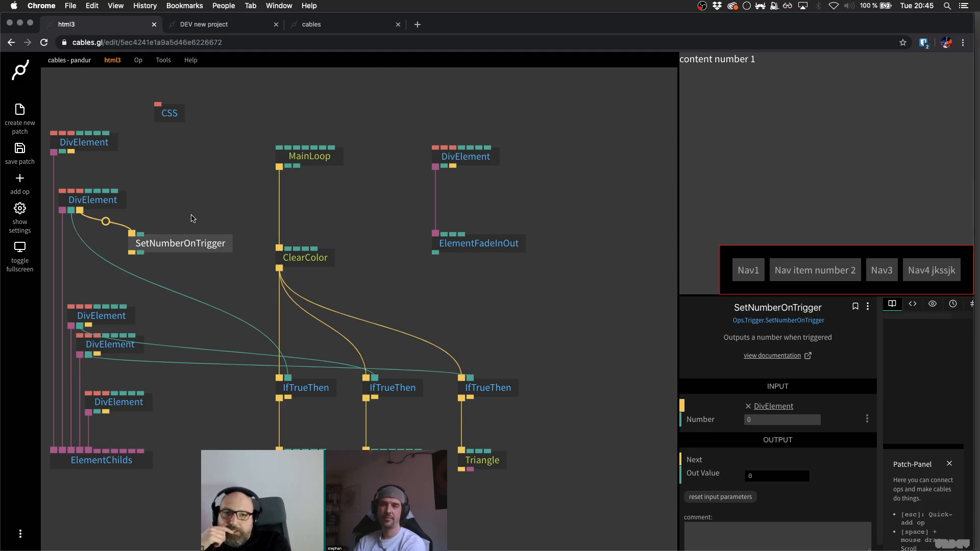
key(Delete)
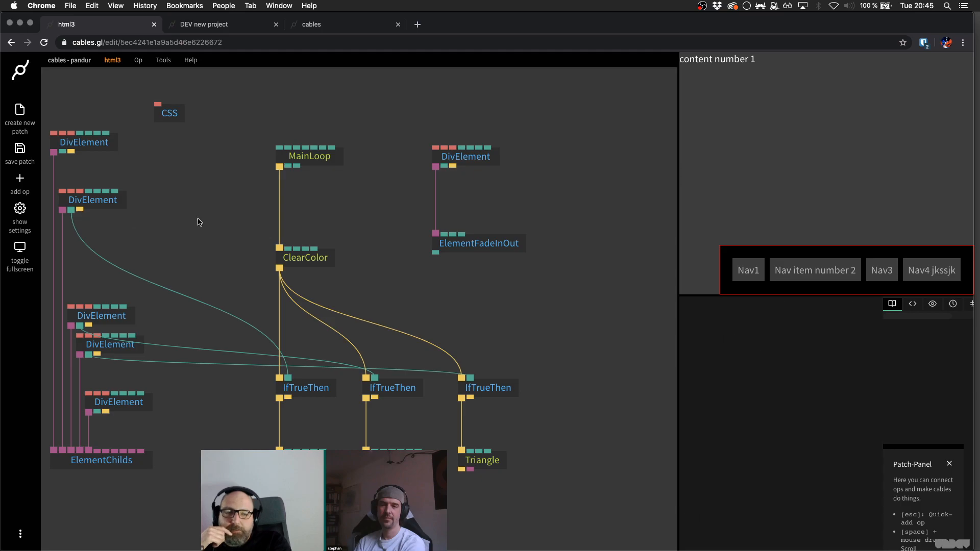
- Delete the Nav3 and Nav4 DivElements from the navigation bar
drag(88, 346, 82, 332)
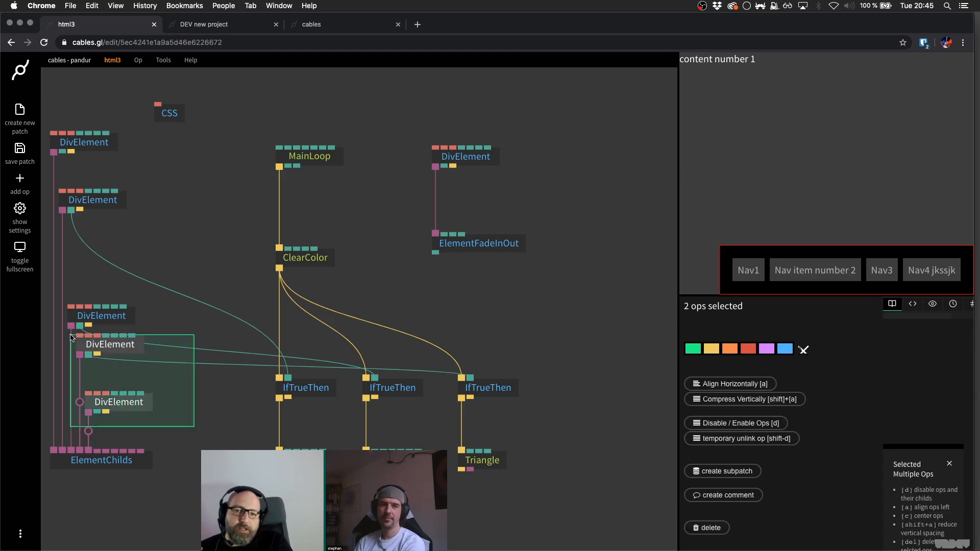
key(Delete)
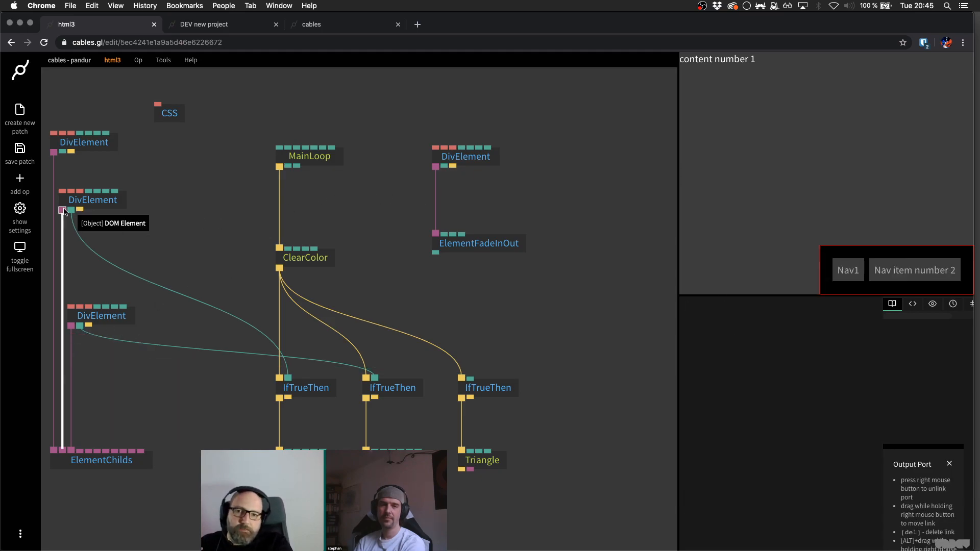
drag(80, 209, 156, 252)
text(toggle)
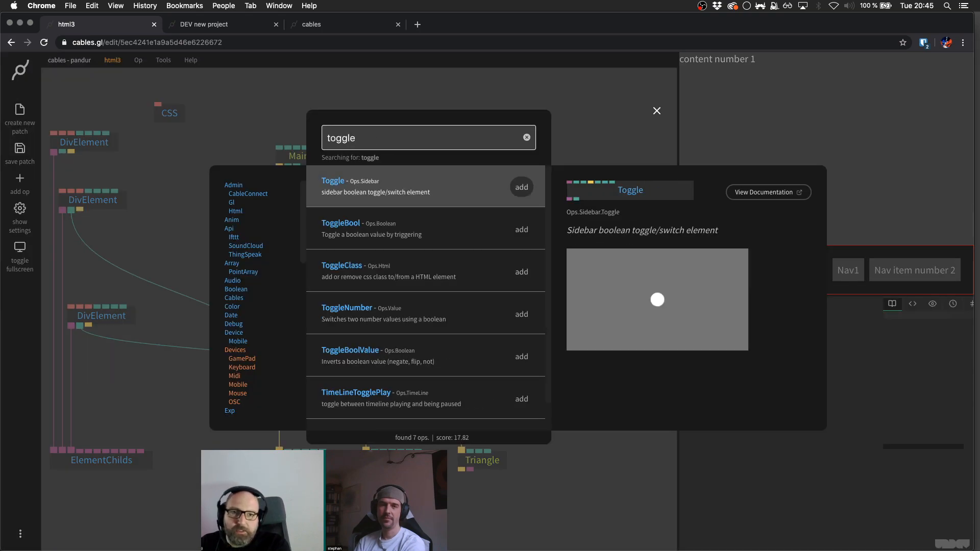
key(Down)
key(Return)
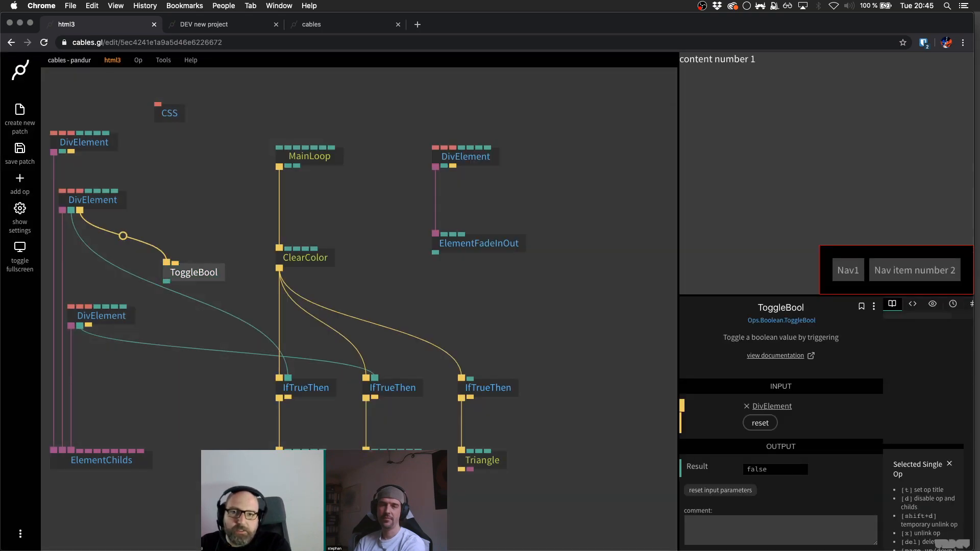
key(Delete)
- Add a TriggerBoolean op linked to the trigger output of the Nav1 DivElement
drag(80, 209, 149, 247)
text(boolva)
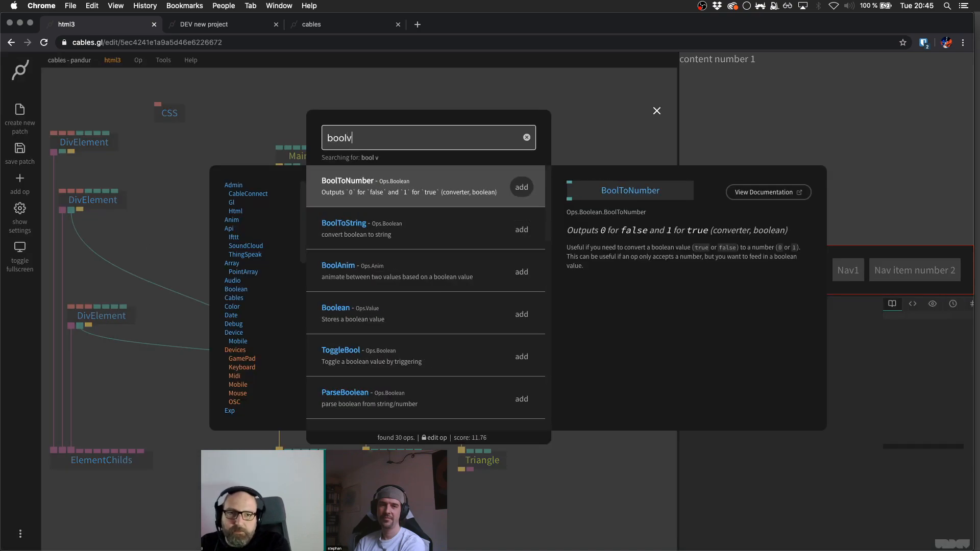
key(Down)
key(Down)
key(Down)
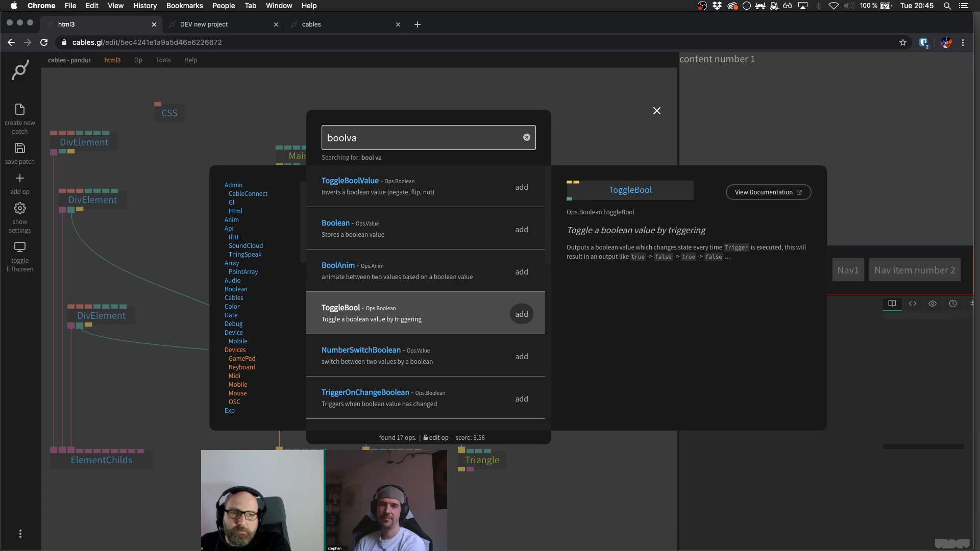
key(Down)
key(Down)
key(Down)
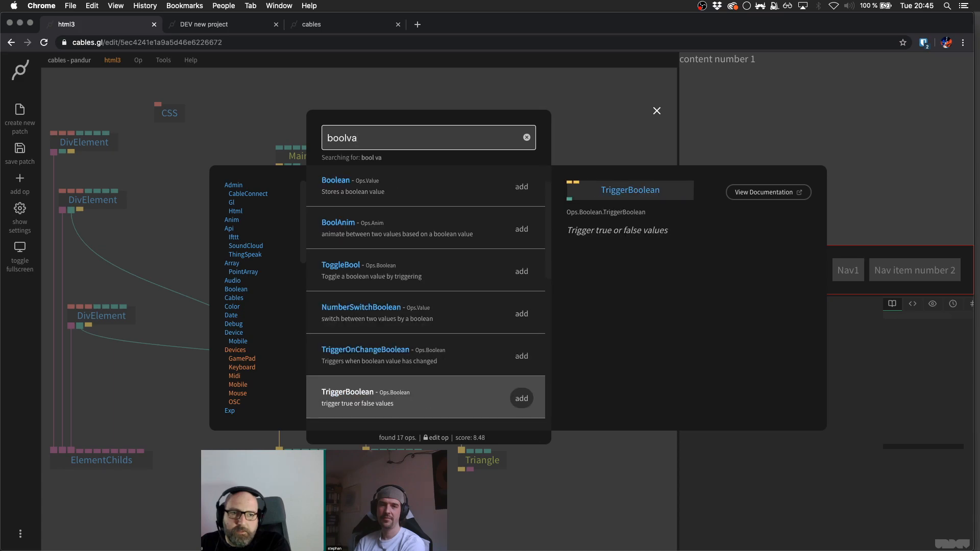
key(Return)
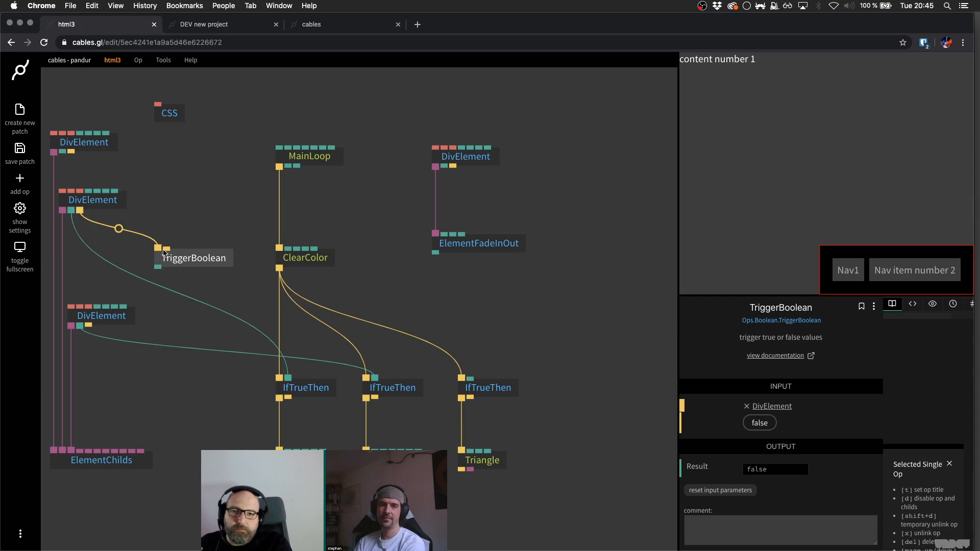
- Link the second nav item's trigger to TriggerBoolean's false input and the Result to ElementFadeInOut's Visible, and test with Nav1
drag(166, 249, 106, 317)
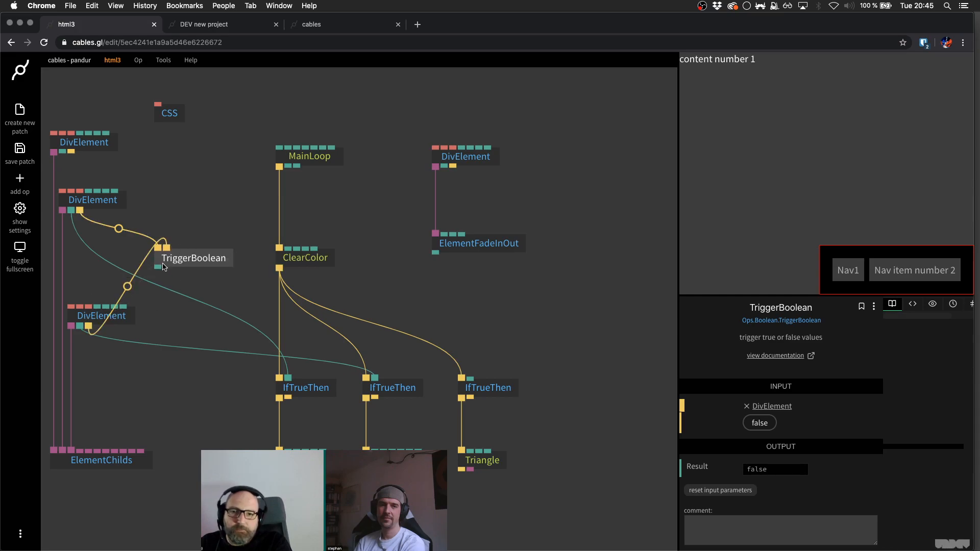
drag(158, 267, 518, 217)
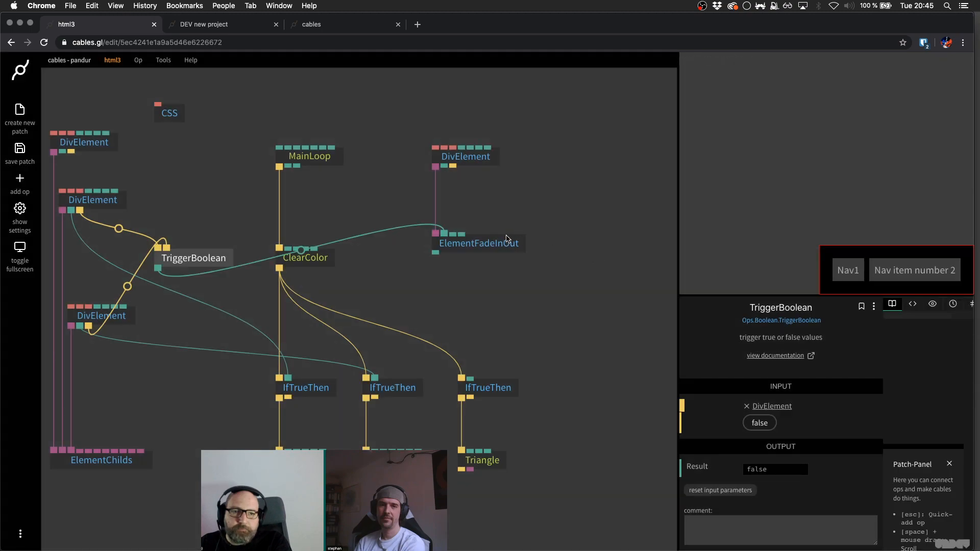
click(842, 269)
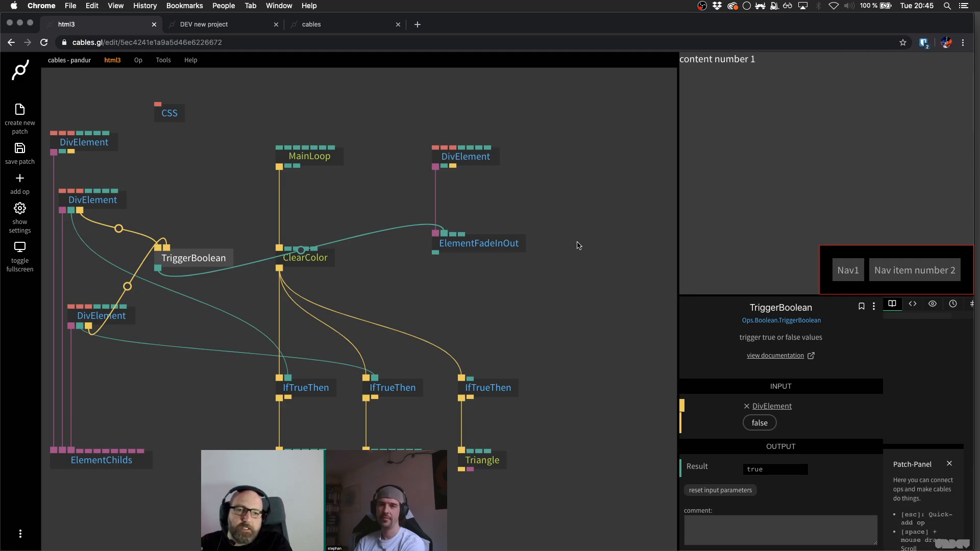
- Duplicate the content DivElement together with its ElementFadeInOut op
drag(567, 261, 452, 119)
key(super+c)
key(super+v)
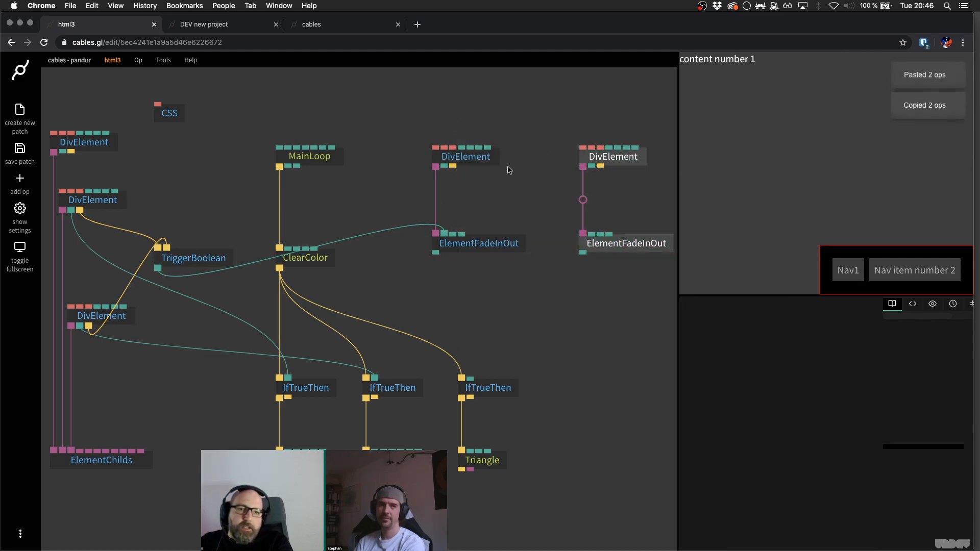
scroll(427, 169, right, 3)
- Set the duplicated DivElement's text to "second content div"
click(511, 156)
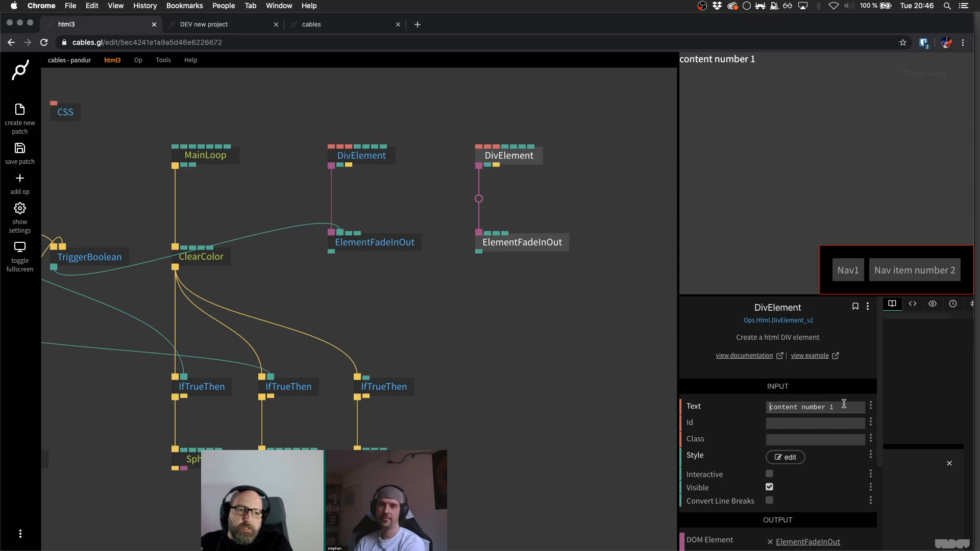
triple_click(845, 403)
text(sedonc)
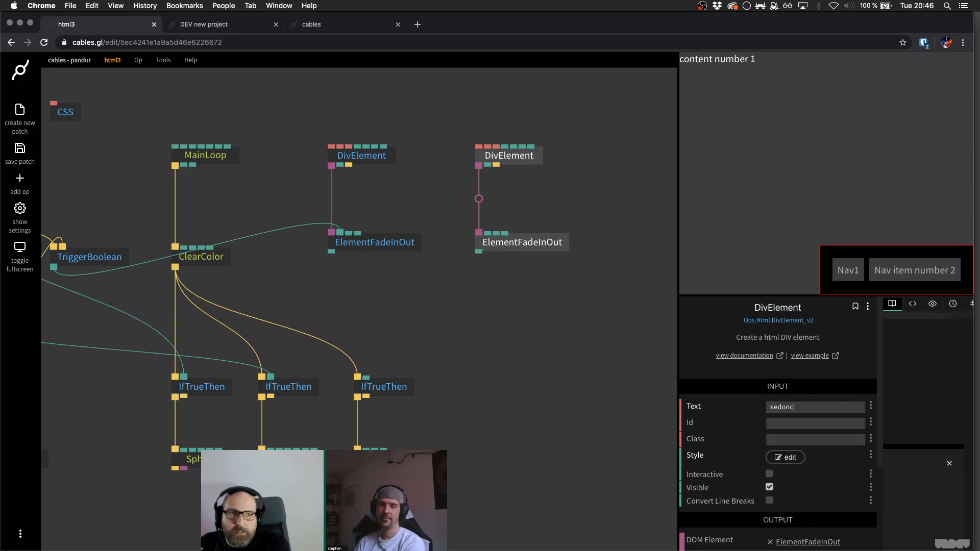
text( cont)
key(BackSpace)
key(BackSpace)
key(BackSpace)
key(BackSpace)
key(BackSpace)
key(BackSpace)
key(BackSpace)
key(BackSpace)
key(BackSpace)
text(cond content div)
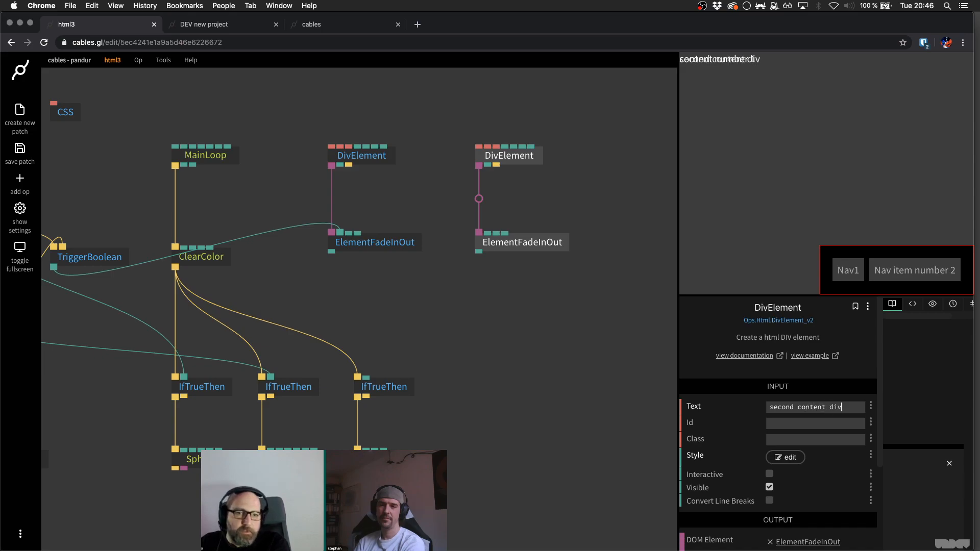
click(396, 265)
- Link TriggerBoolean's Result through a Not op to the second ElementFadeInOut's Visible input and test it with both nav items
scroll(424, 250, down, 2)
scroll(424, 250, left, 2)
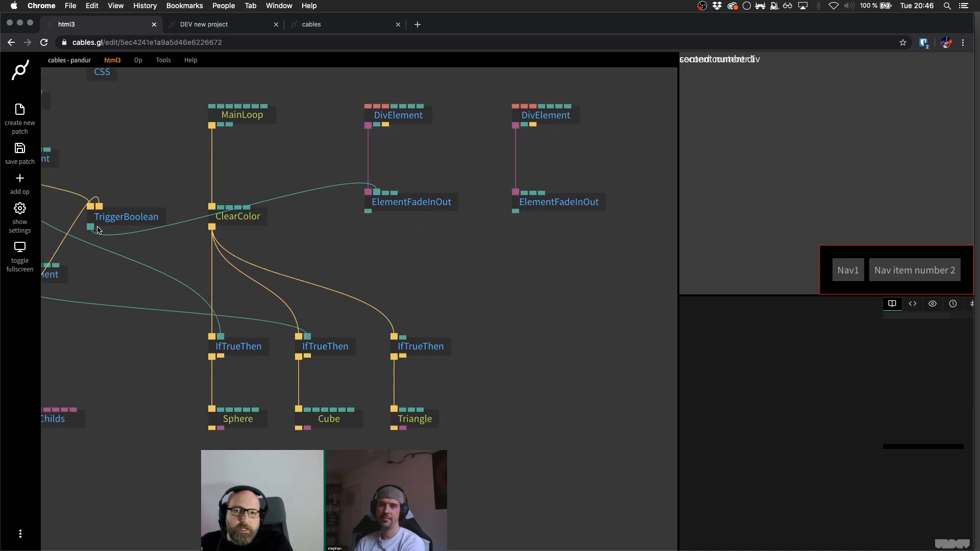
drag(90, 228, 525, 194)
text(not)
key(Return)
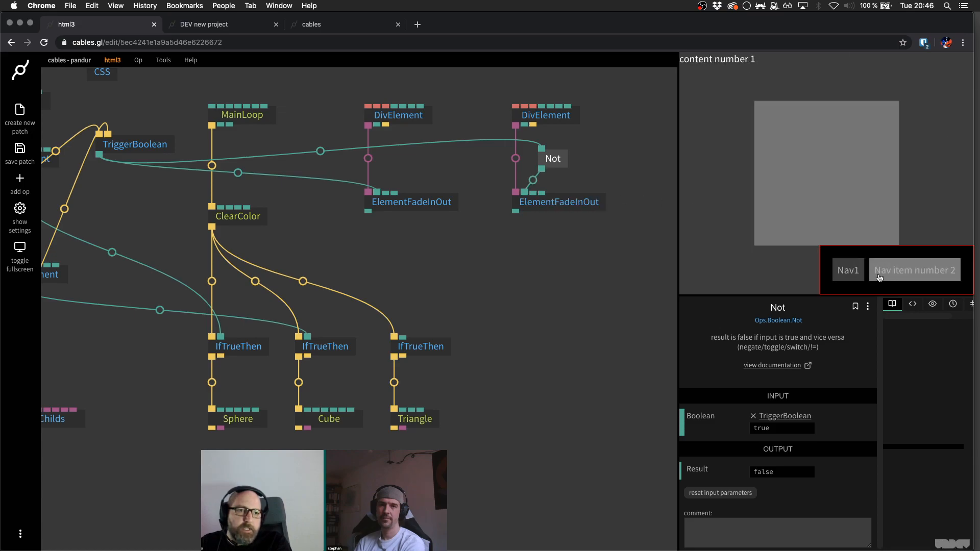
click(887, 274)
click(849, 276)
- Set the first ElementFadeInOut's Duration to 2 and test the fade by switching between the two nav items
click(605, 202)
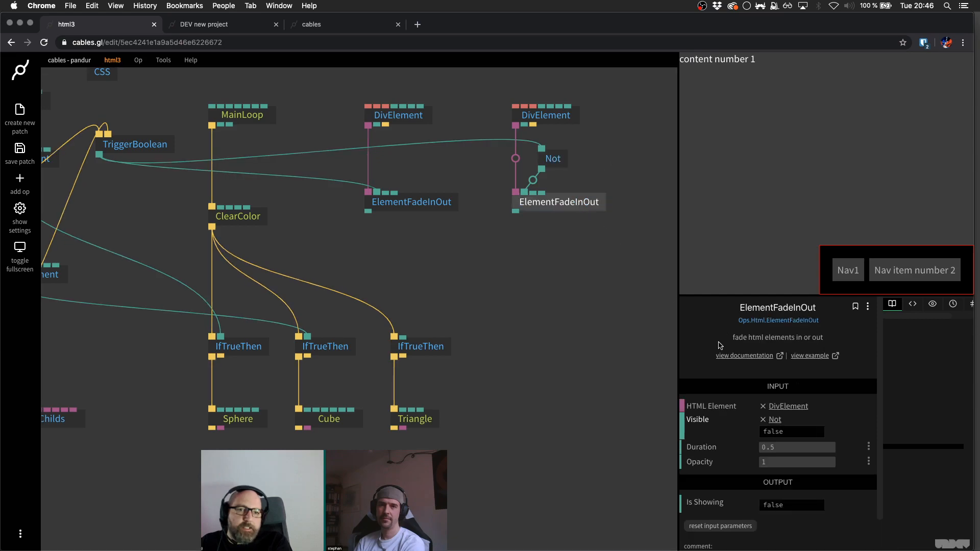
click(440, 204)
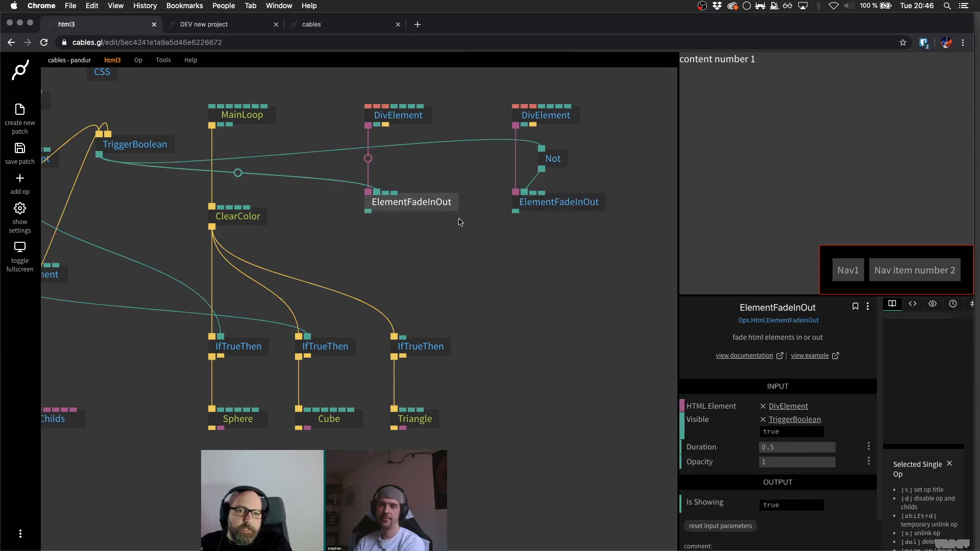
click(811, 447)
text(2)
mouse_move(893, 263)
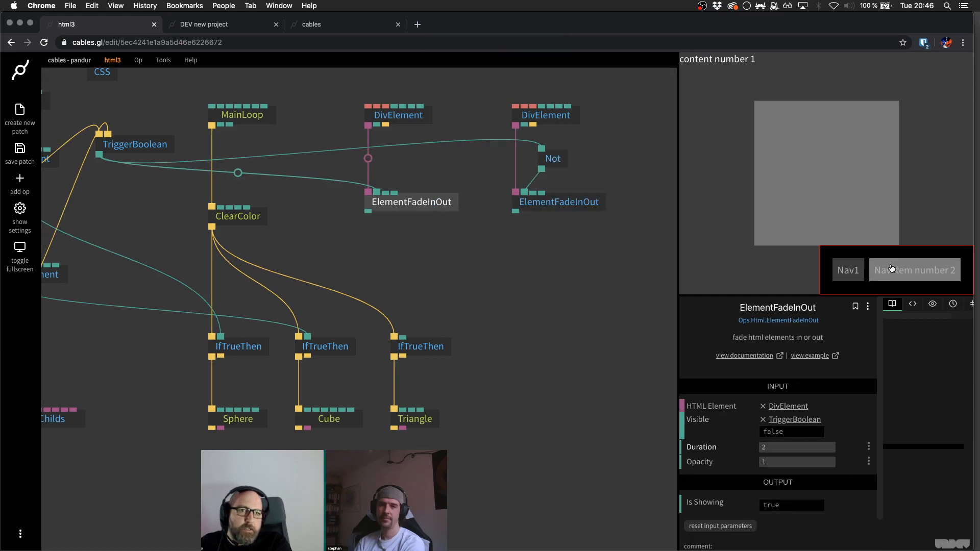
mouse_move(843, 271)
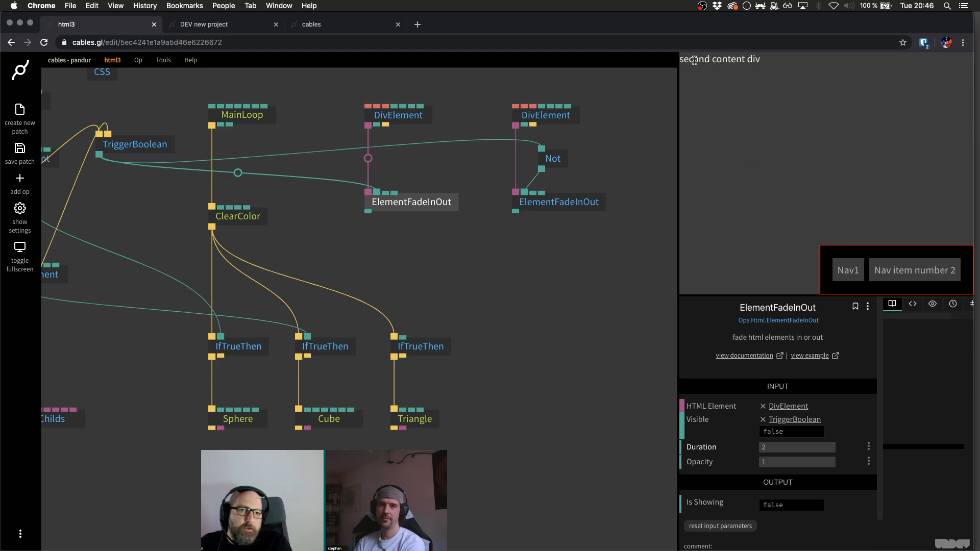
click(844, 271)
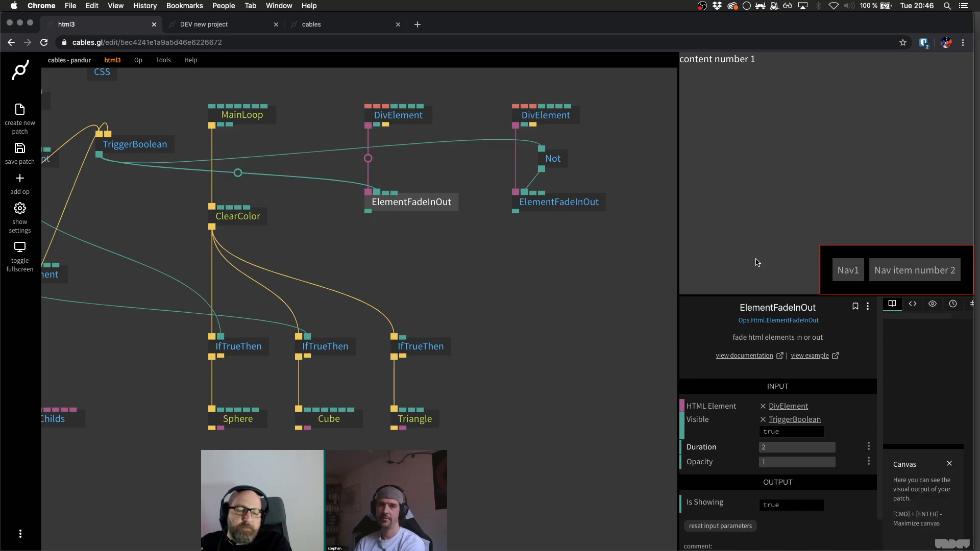
mouse_move(892, 273)
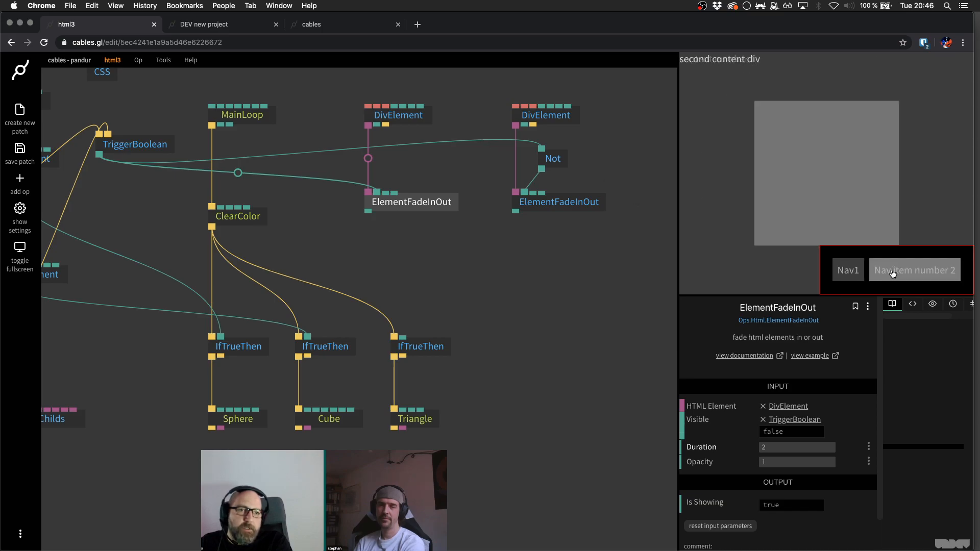
click(857, 276)
drag(634, 234, 614, 269)
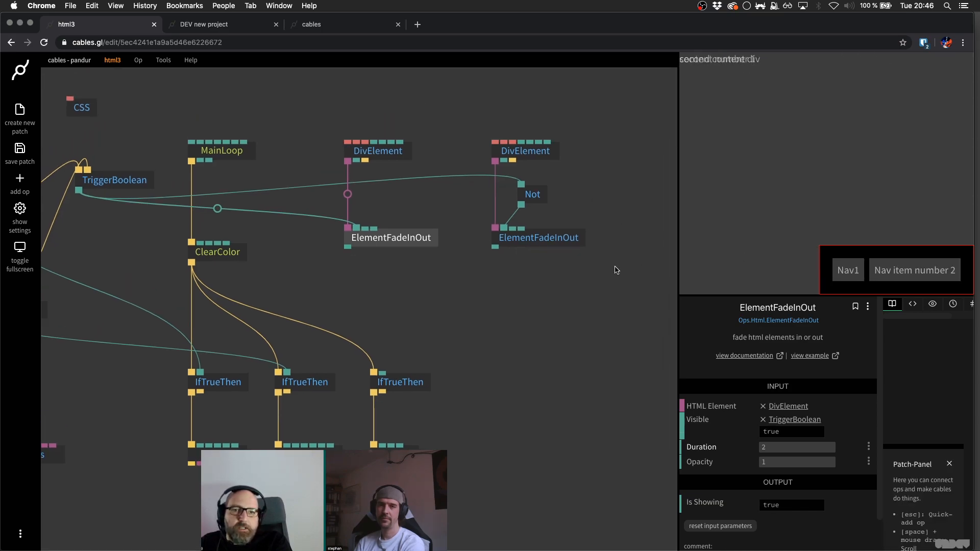
- Show the first content div through the Nav1 item and save the patch
mouse_move(874, 161)
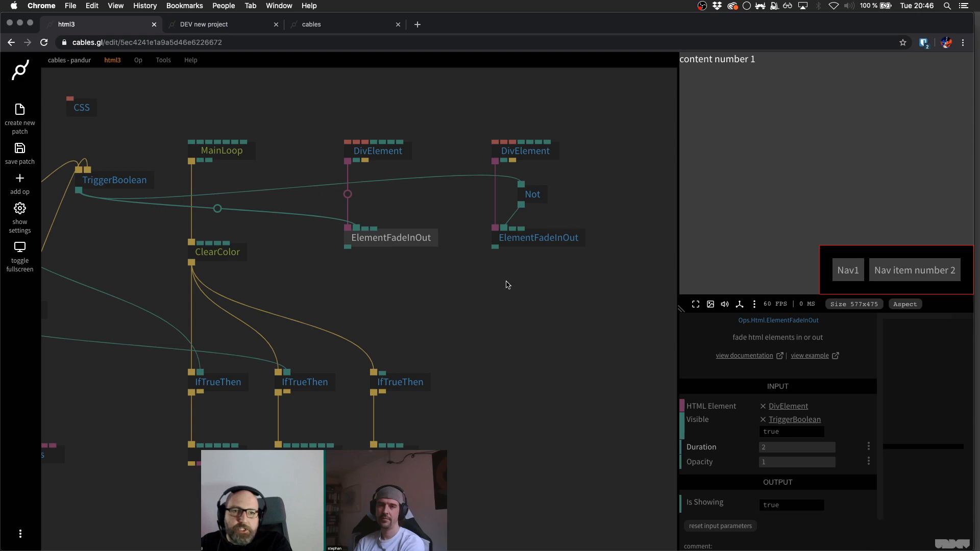
drag(507, 279, 556, 259)
scroll(557, 259, down, 2)
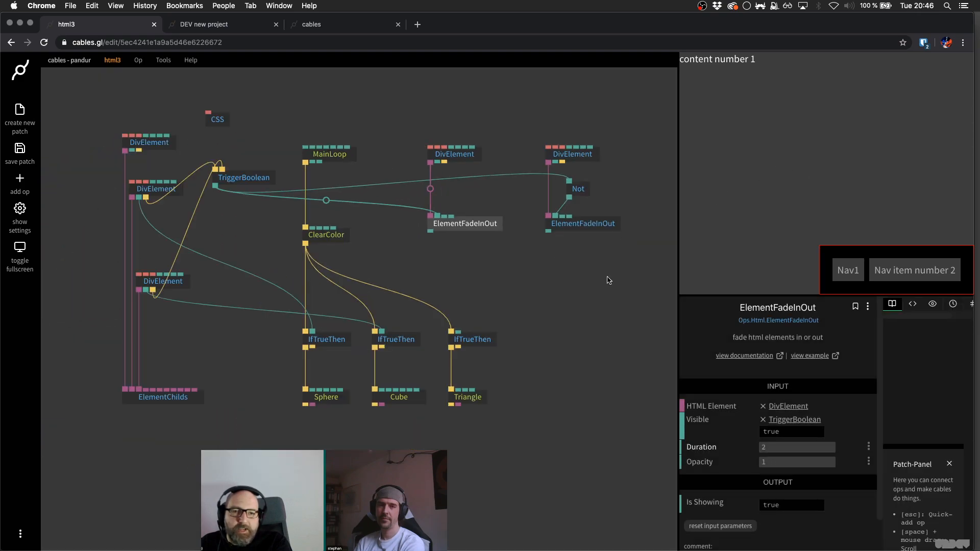
click(849, 276)
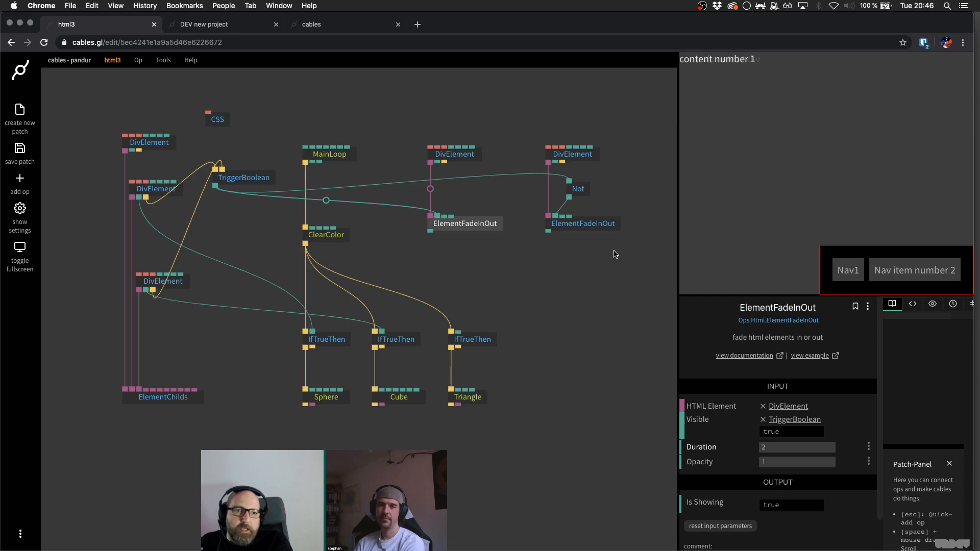
click(585, 274)
key(super+s)
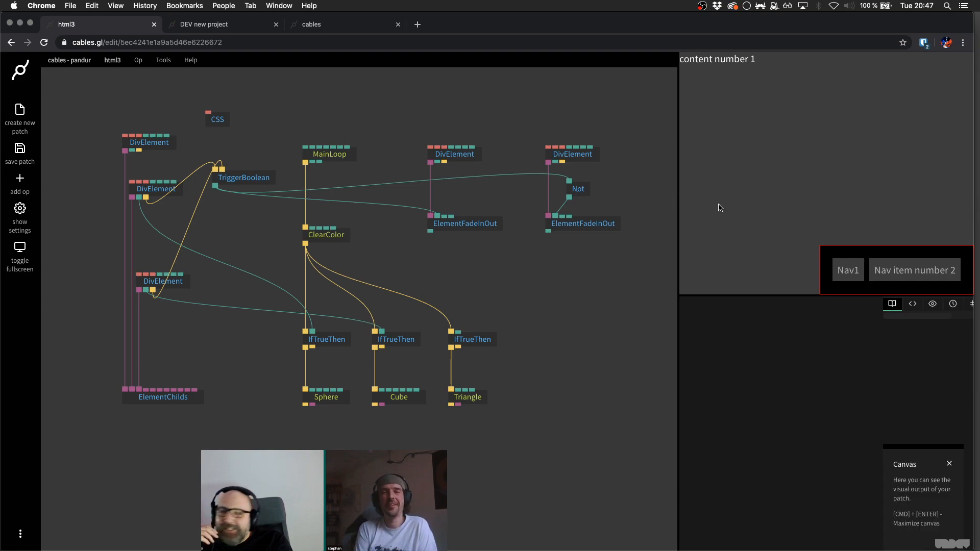
- Add a LoremIpsum op that feeds the Text input of the second content DivElement, with that div shown in the preview
mouse_move(858, 272)
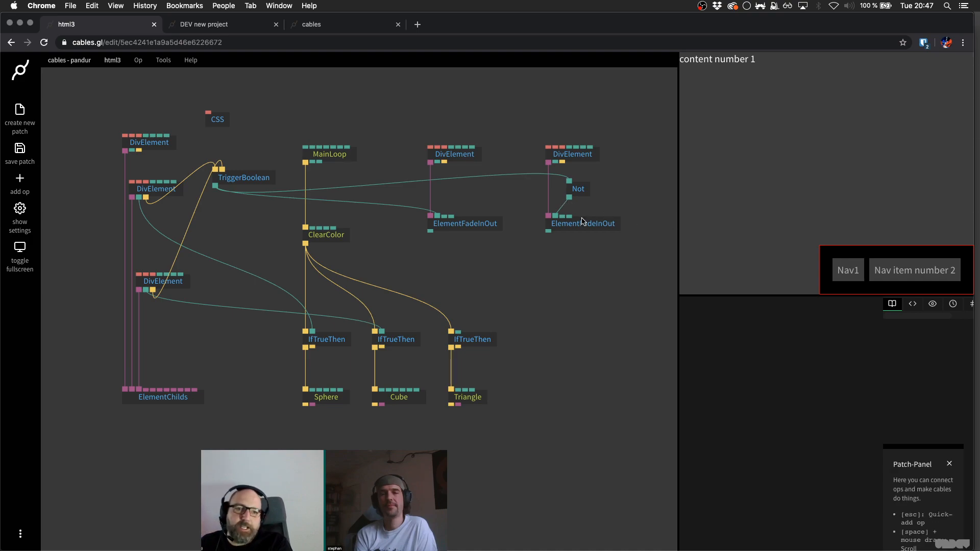
click(561, 158)
click(900, 275)
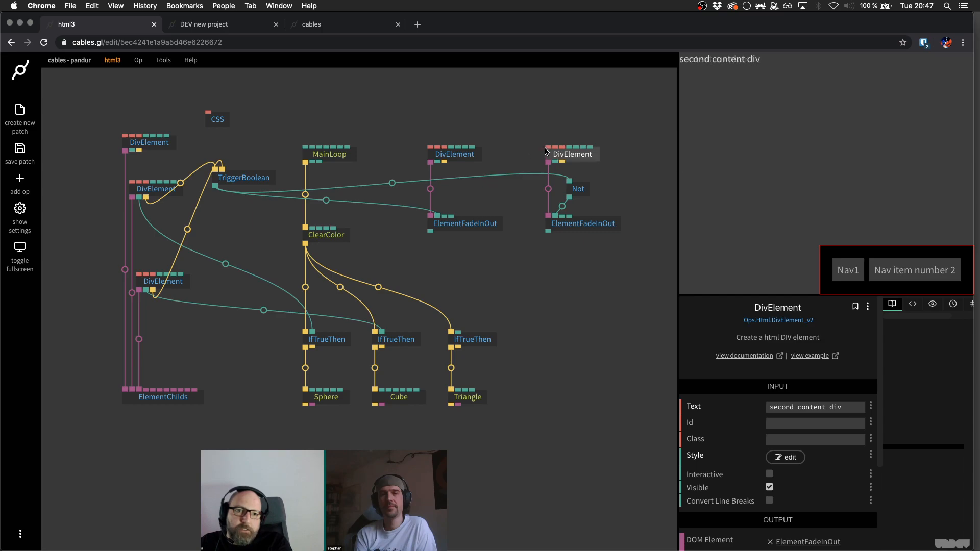
key(Escape)
text(lore)
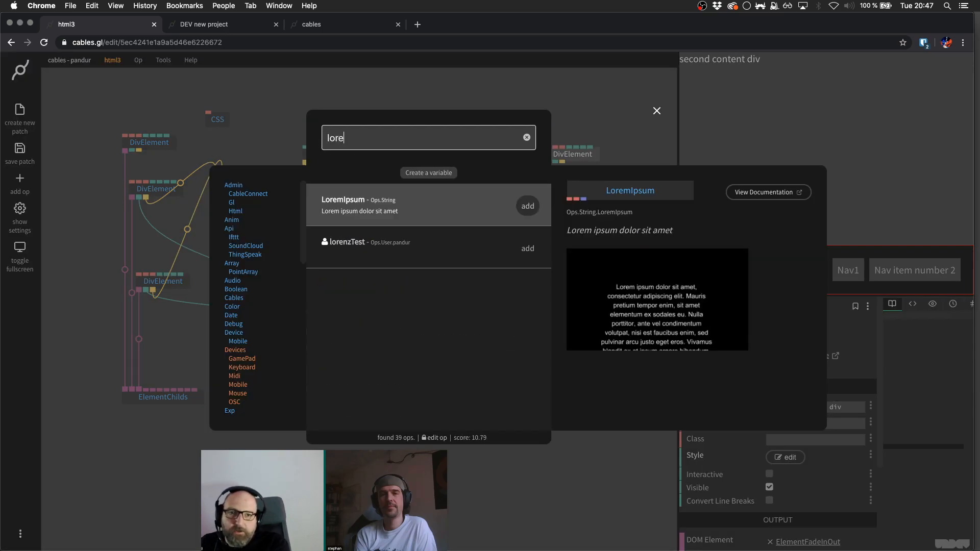
key(Return)
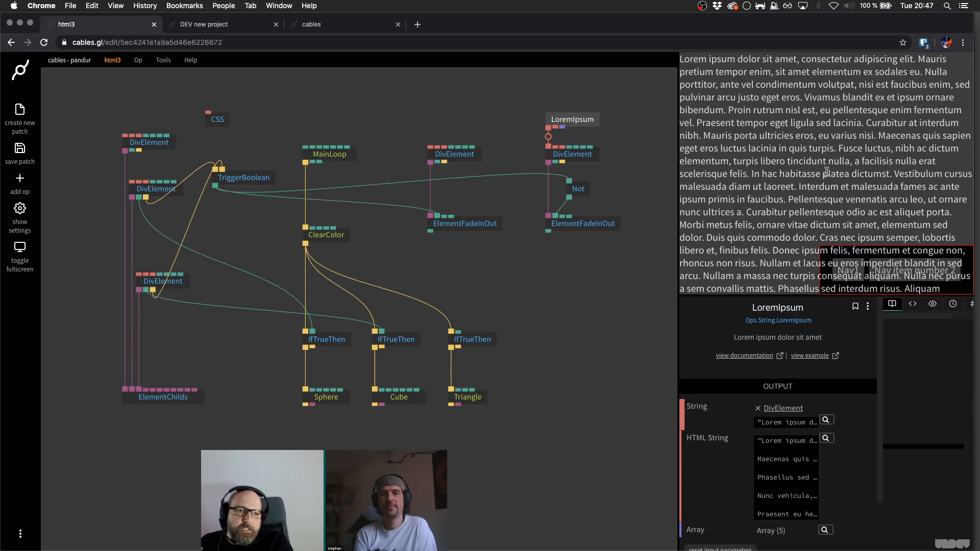
- Open the second content DivElement's style and replace its max-height rule with max-height:500px;
click(572, 154)
click(786, 454)
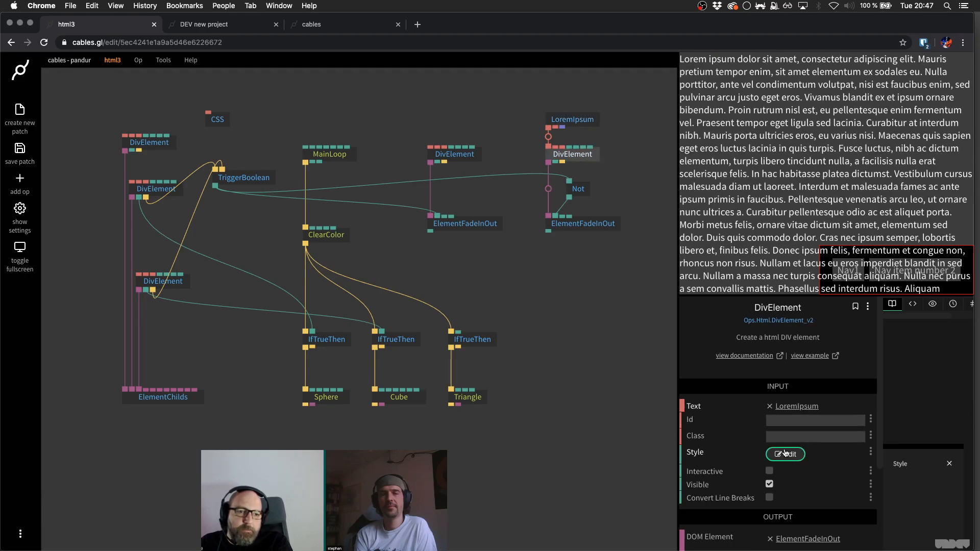
click(215, 285)
key(Return)
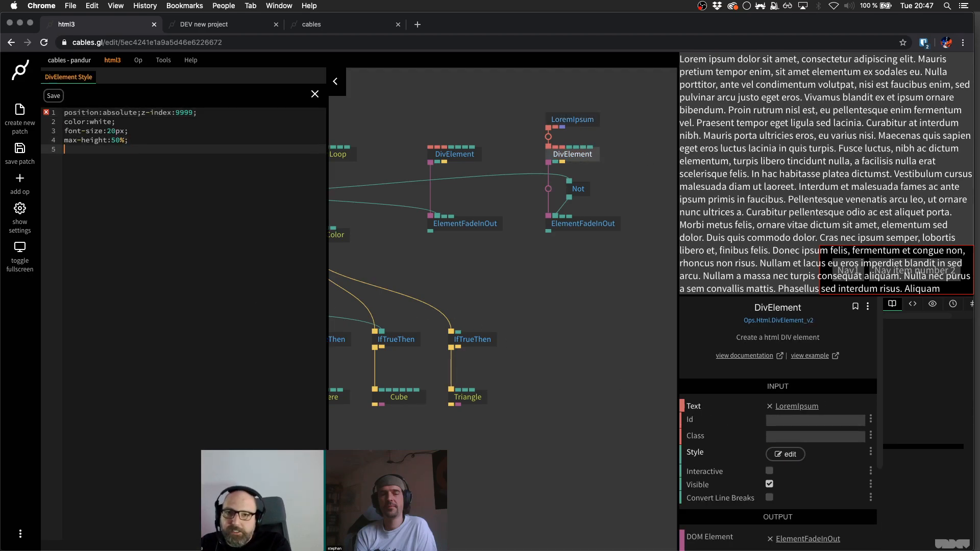
click(64, 139)
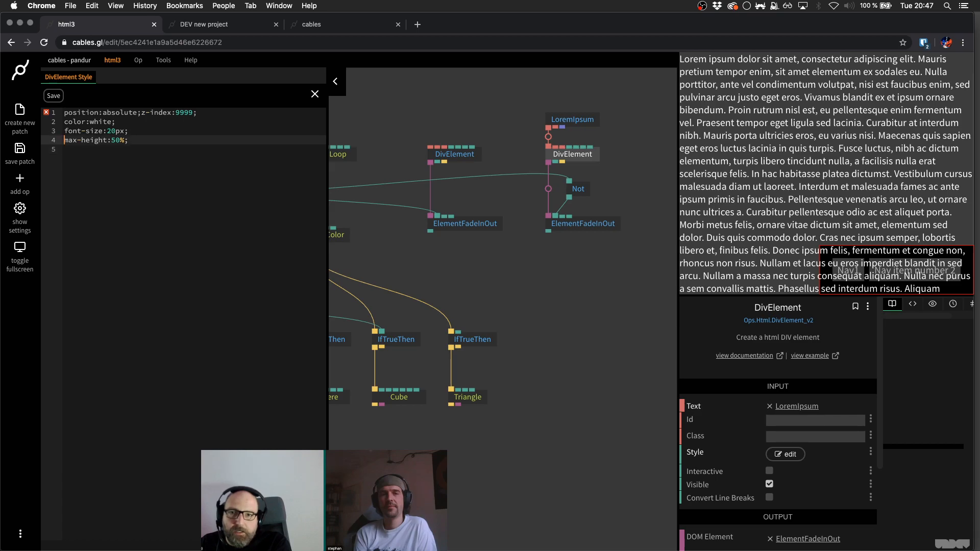
key(shift+super+Right)
key(Right)
key(super+BackSpace)
text(height:500px;)
key(super+s)
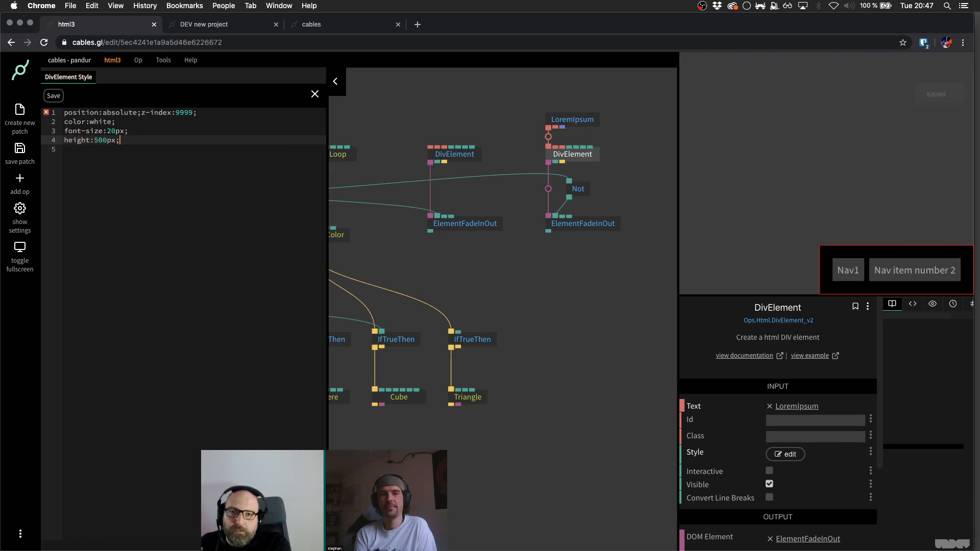
key(super+Left)
text(max-)
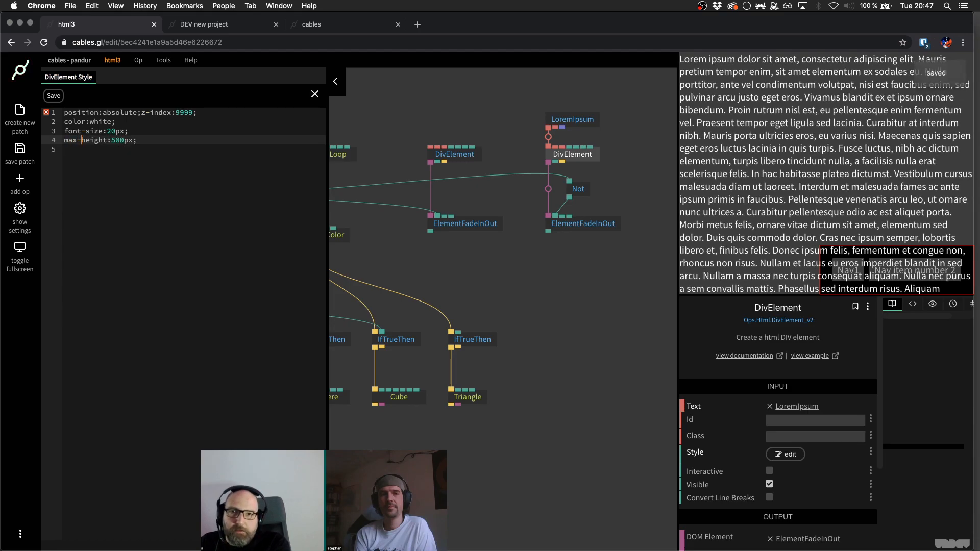
- Add the rule overflow:auto; on a new line of the DivElement style, save it and try the div's scrollbar
key(super+Left)
key(shift+super+Right)
key(super+c)
key(Right)
key(Return)
key(super+v)
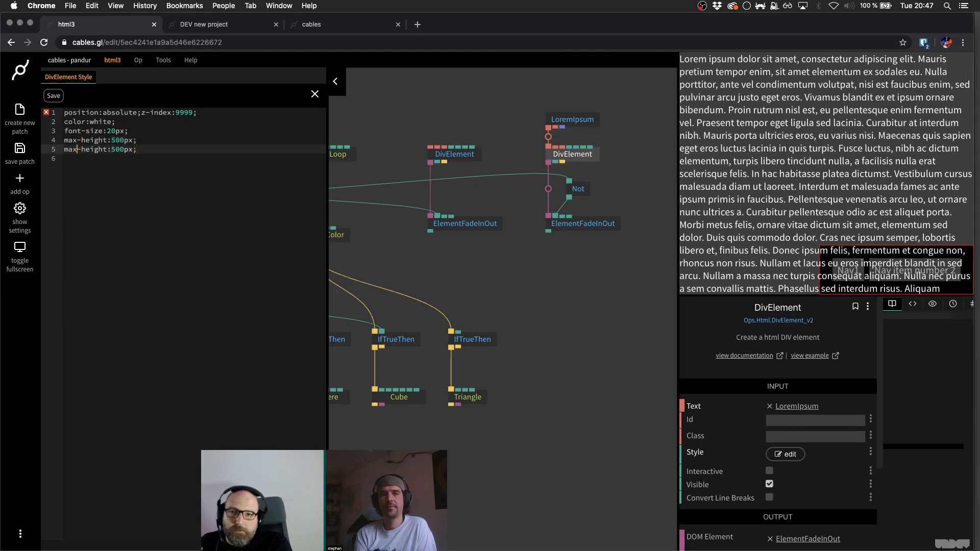
key(super+Left)
key(shift+super+Right)
key(BackSpace)
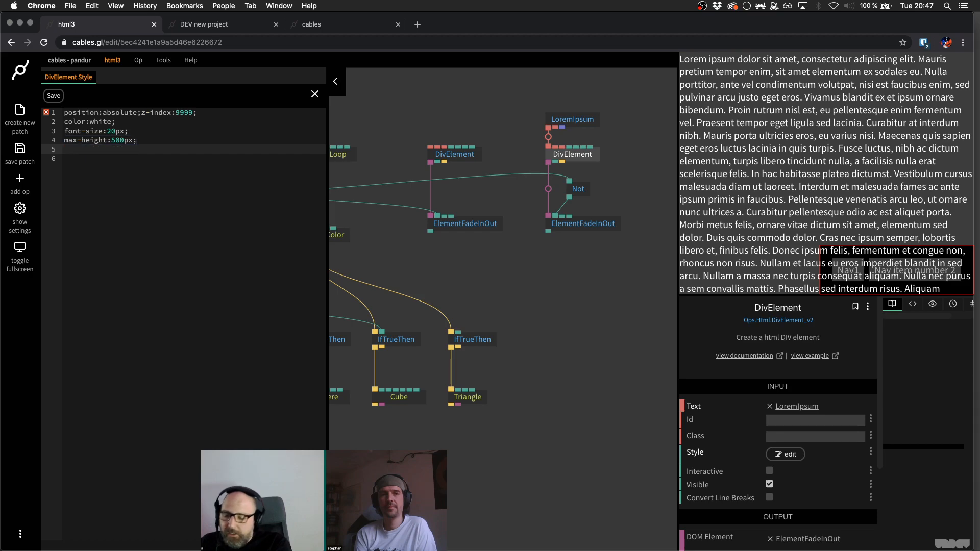
text(overflow:auto;)
key(super+s)
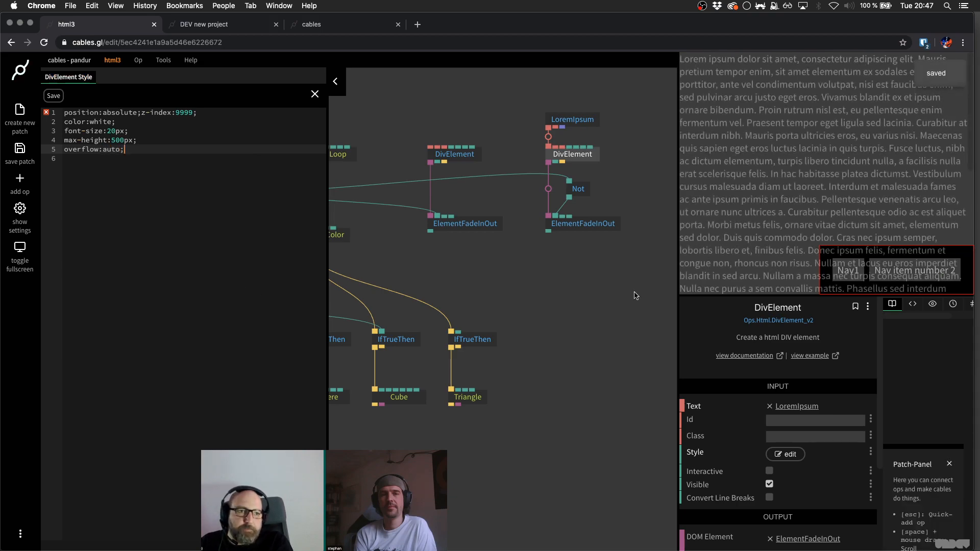
mouse_move(969, 91)
mouse_down()
mouse_move(973, 204)
mouse_move(972, 76)
mouse_move(974, 225)
mouse_move(972, 77)
mouse_up()
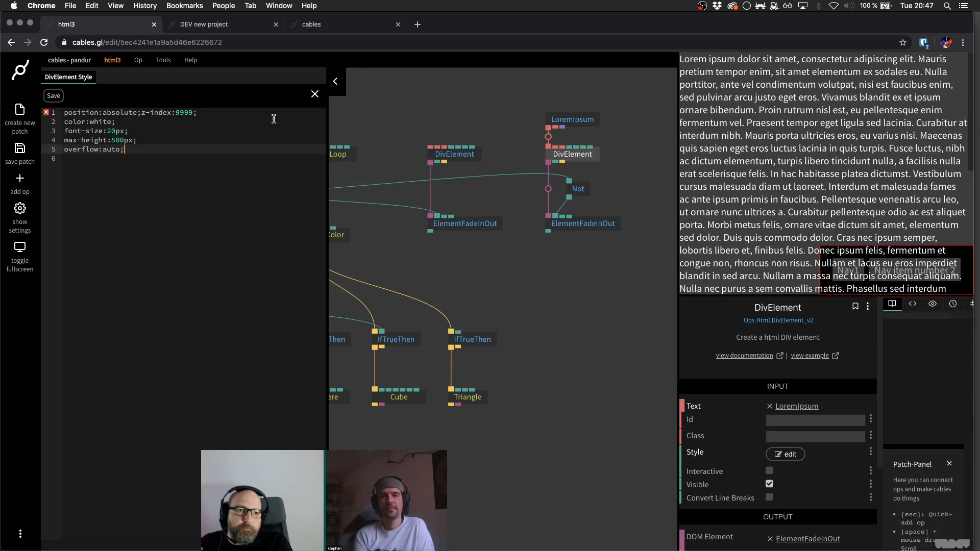
- Change the style's max-height to 300px, apply it and test scrolling the lorem ipsum text
click(116, 142)
key(BackSpace)
text(3)
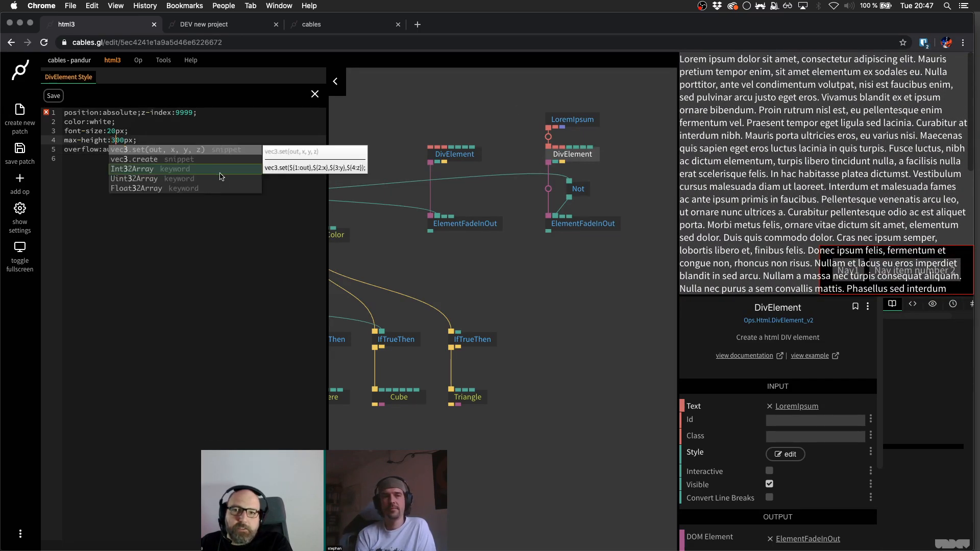
click(285, 219)
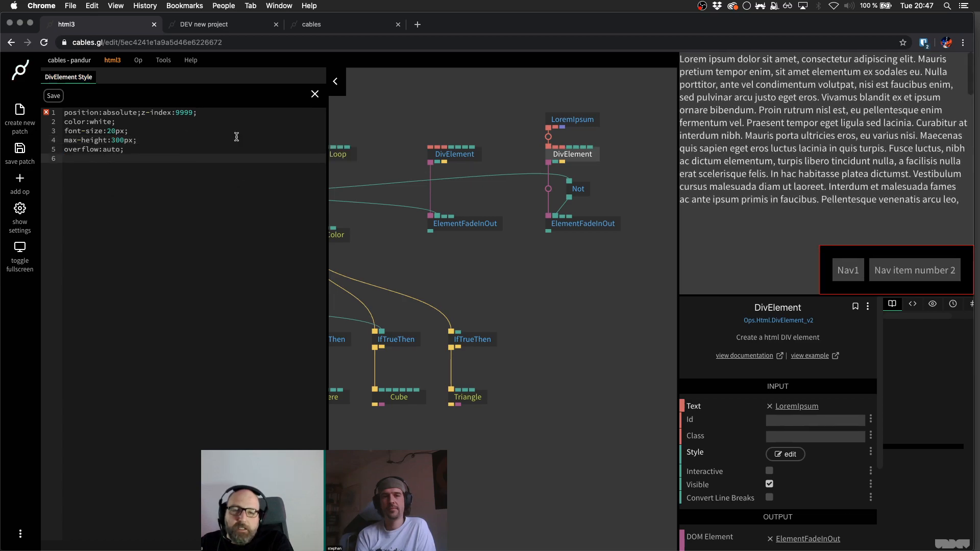
mouse_move(970, 61)
mouse_down()
mouse_move(971, 183)
mouse_move(968, 43)
mouse_up()
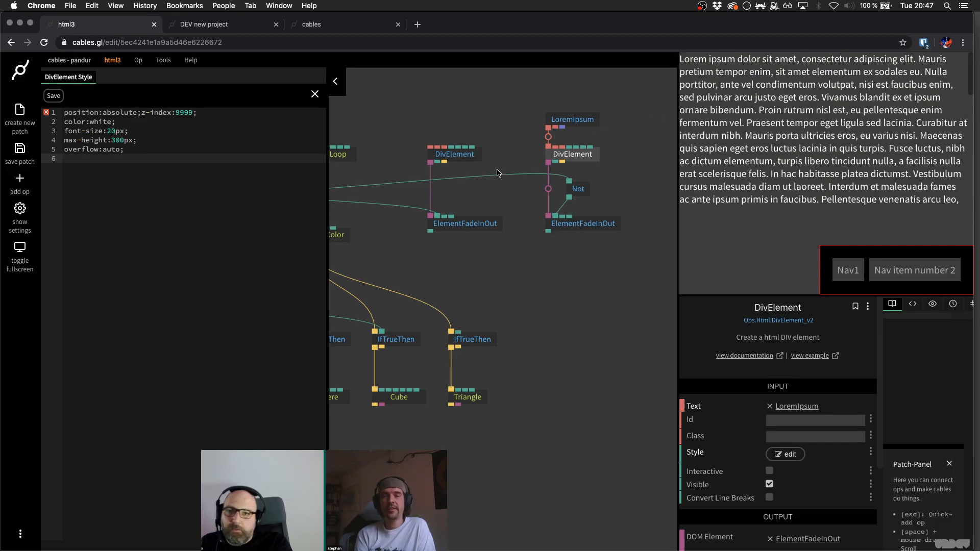
- Test text selection in the rendered lorem ipsum div by selecting words and passages
drag(748, 97, 705, 69)
triple_click(742, 86)
click(701, 64)
triple_click(720, 60)
click(720, 60)
drag(769, 148, 743, 92)
click(743, 92)
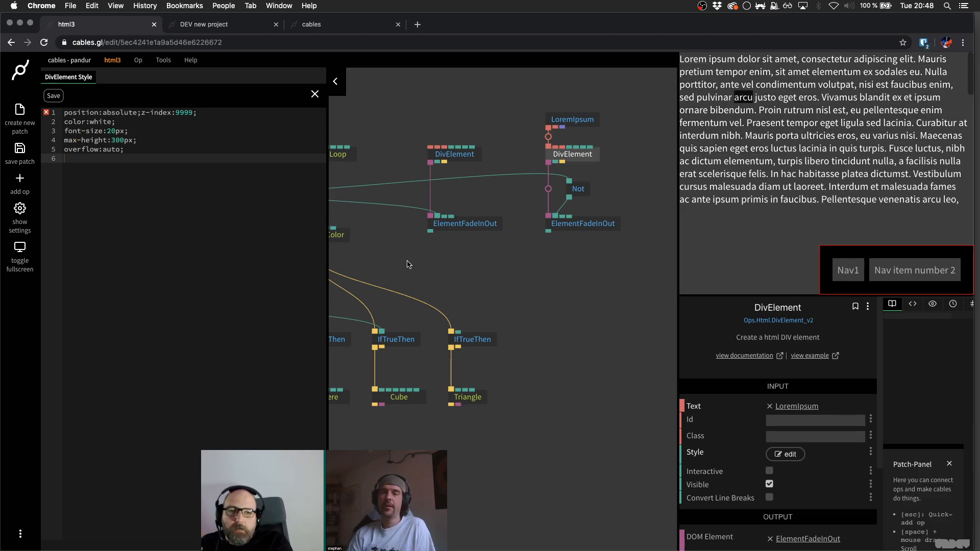
- Deselect the DivElement and hide the style editor so the whole patch can be seen
scroll(459, 261, left, 3)
click(559, 274)
key(Escape)
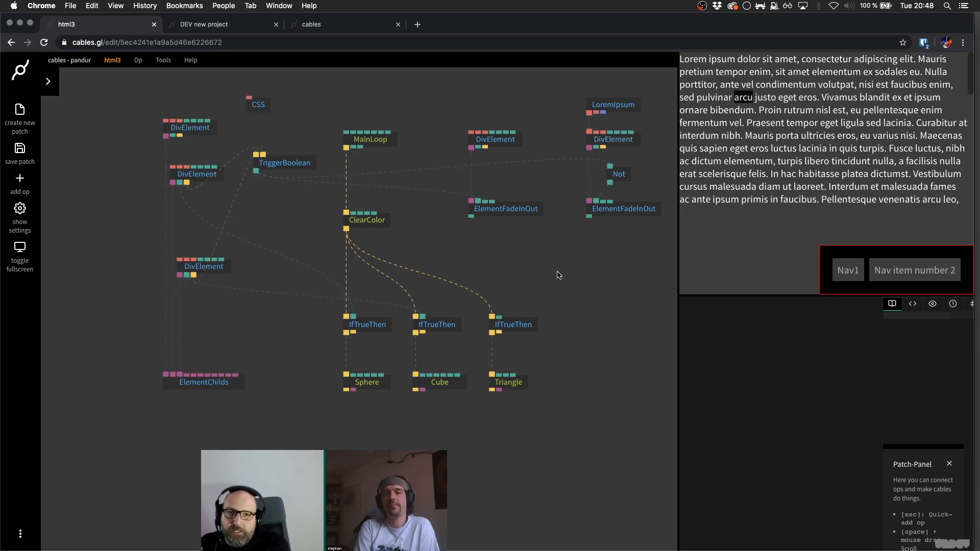
- Try out an IFrame op with its default URL in the free patch area, then delete it
key(Escape)
text(iframe)
key(Return)
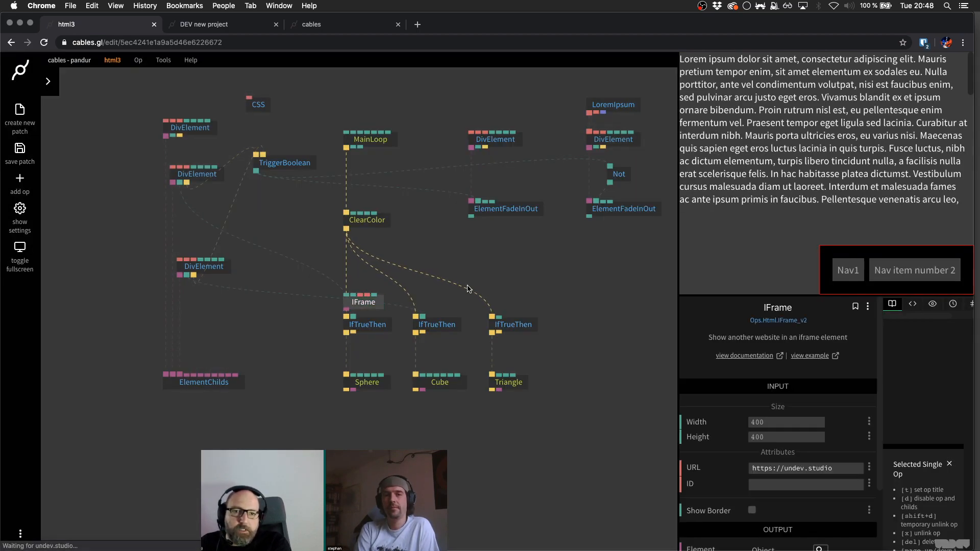
drag(446, 293, 571, 270)
mouse_move(880, 64)
mouse_down()
mouse_move(886, 199)
mouse_move(879, 62)
mouse_up()
drag(616, 237, 574, 267)
click(575, 267)
key(Delete)
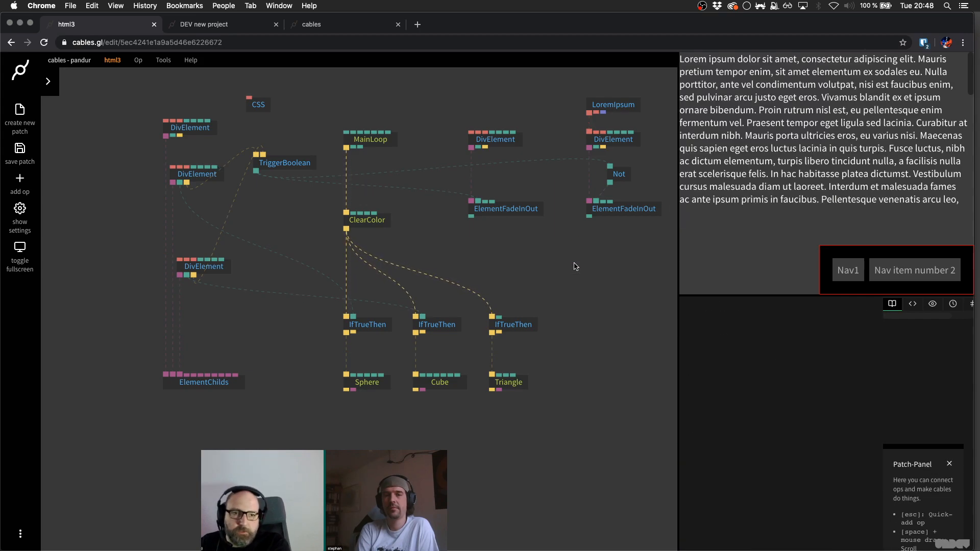
- Save the patch and test the content fade by activating Nav1 and Nav item number 2
key(super+s)
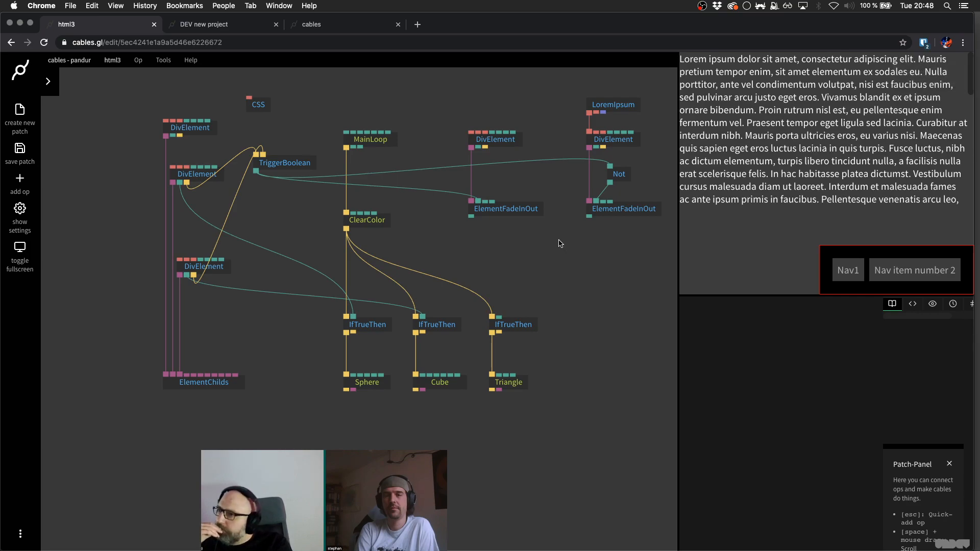
click(850, 273)
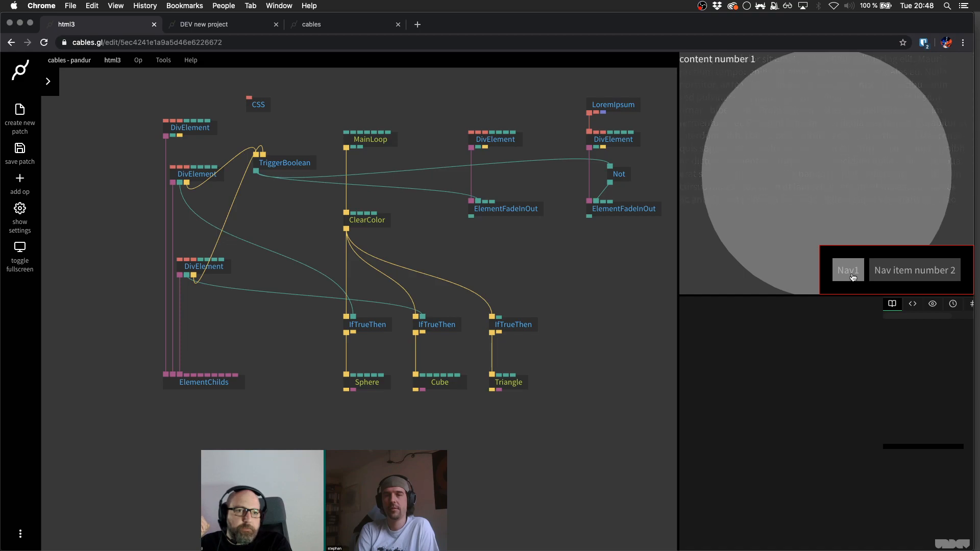
click(878, 274)
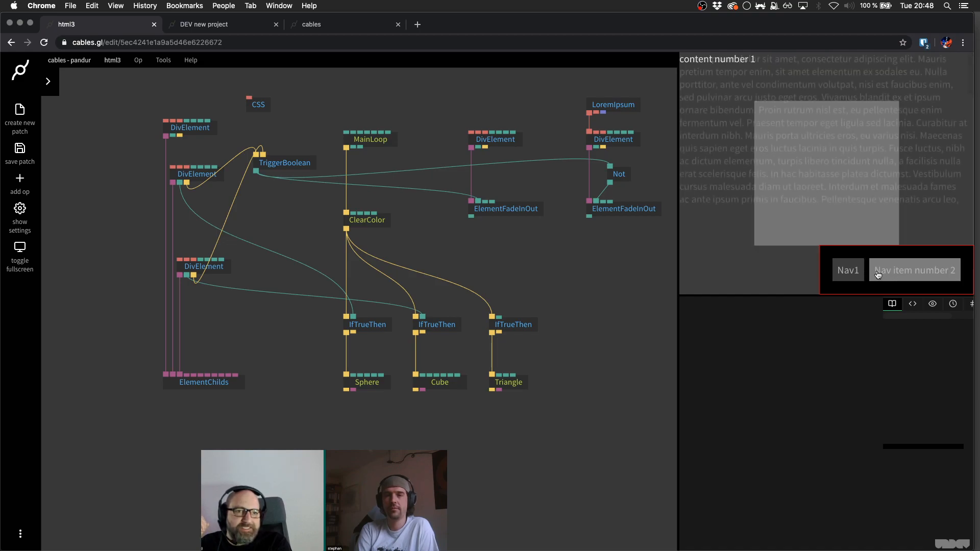
- Test the Nav1 item in the rendered output to check how it switches the displayed content
click(856, 274)
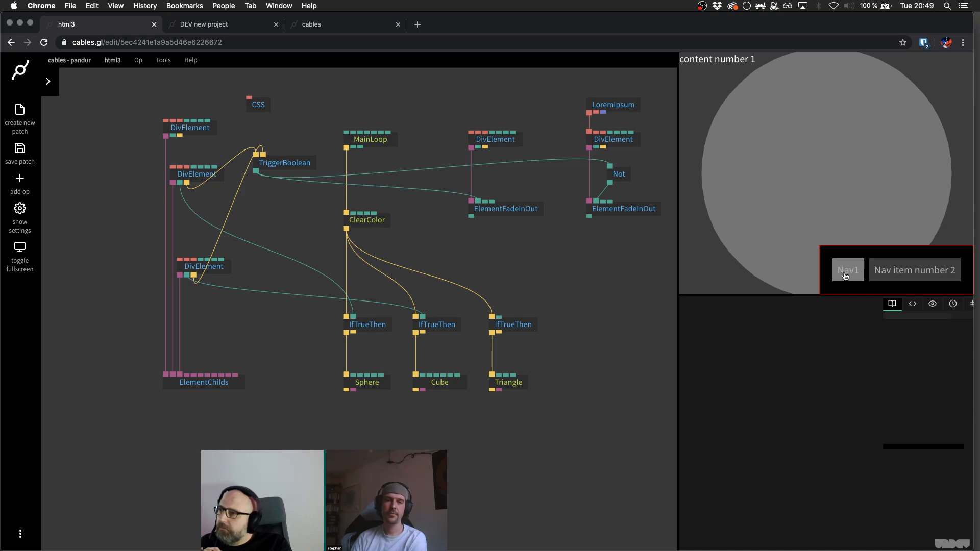
click(842, 282)
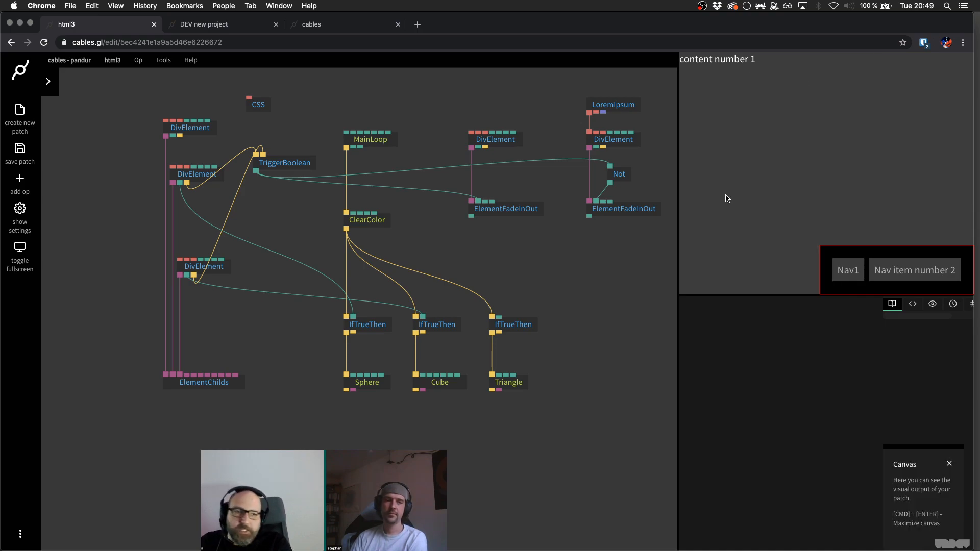
- Duplicate the "Nav item number 2" DivElement and place the copy just below it, above ElementChilds
click(220, 266)
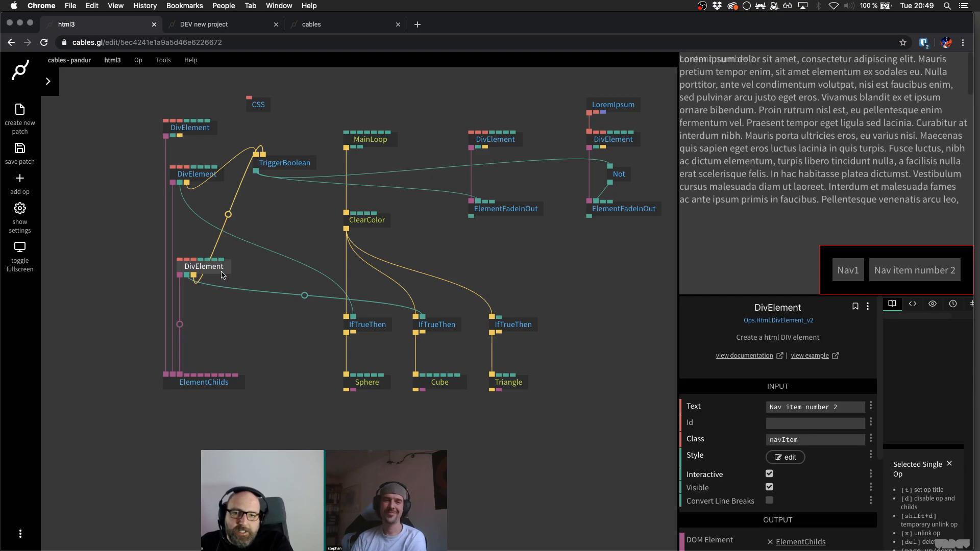
scroll(199, 306, up, 2)
key(ctrl+c)
key(ctrl+v)
drag(186, 382, 226, 315)
drag(227, 315, 213, 315)
click(215, 315)
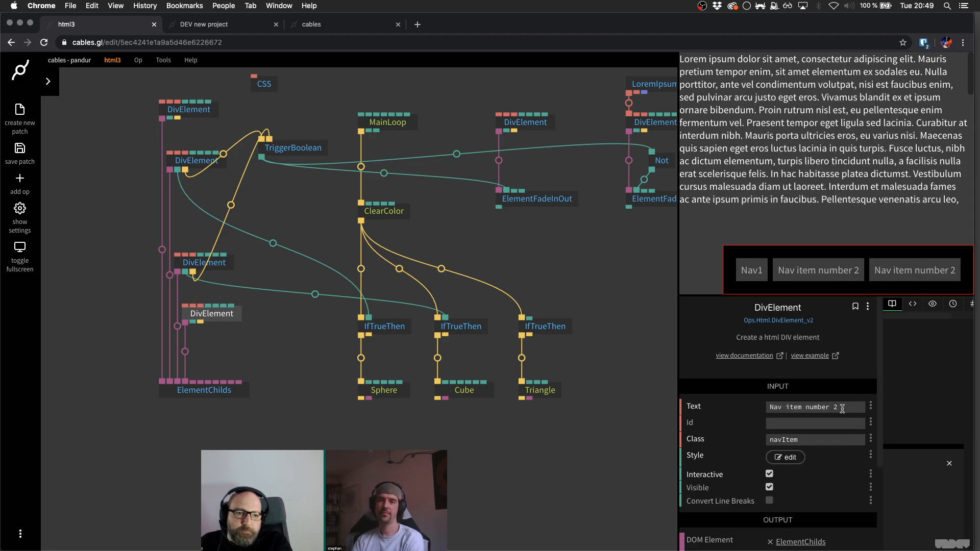
- Set the copied DivElement's text to THREE and save the patch
click(842, 408)
key(super+a)
text(THREE)
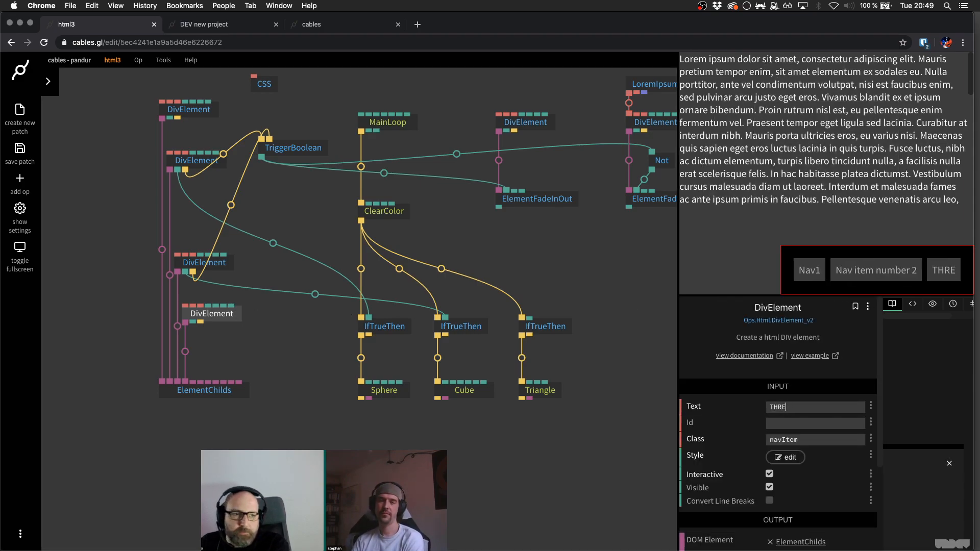
click(275, 311)
key(super+s)
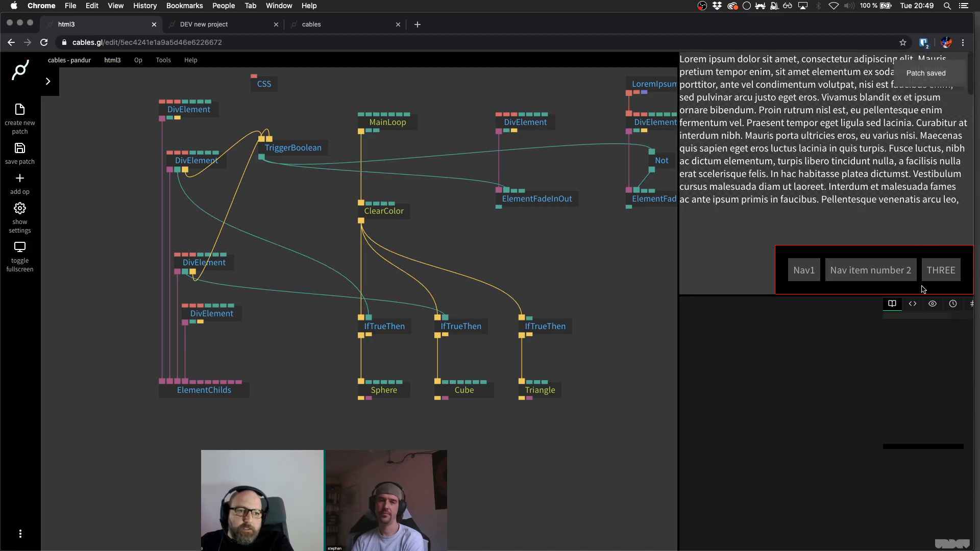
- Test the navigation items in the rendered output to check the content switching and hover shapes
click(845, 273)
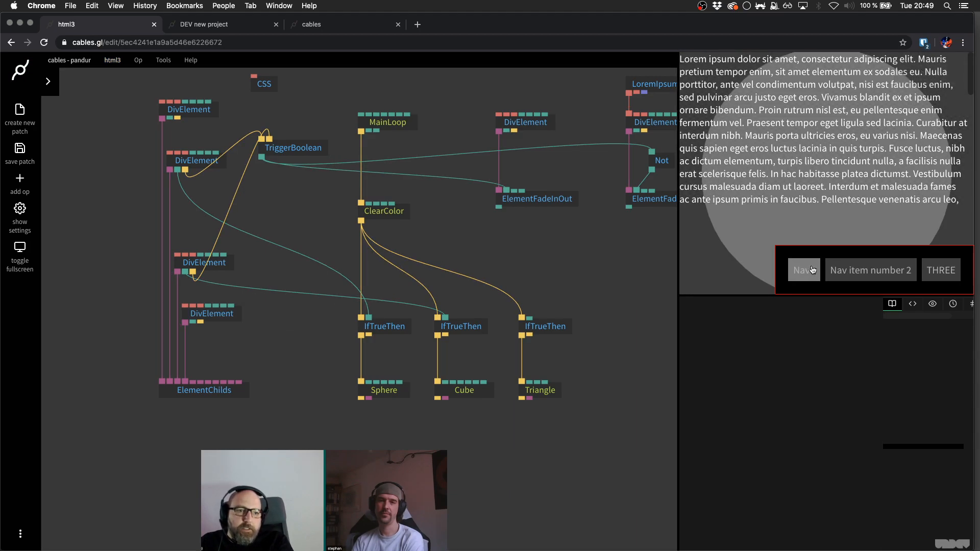
click(846, 273)
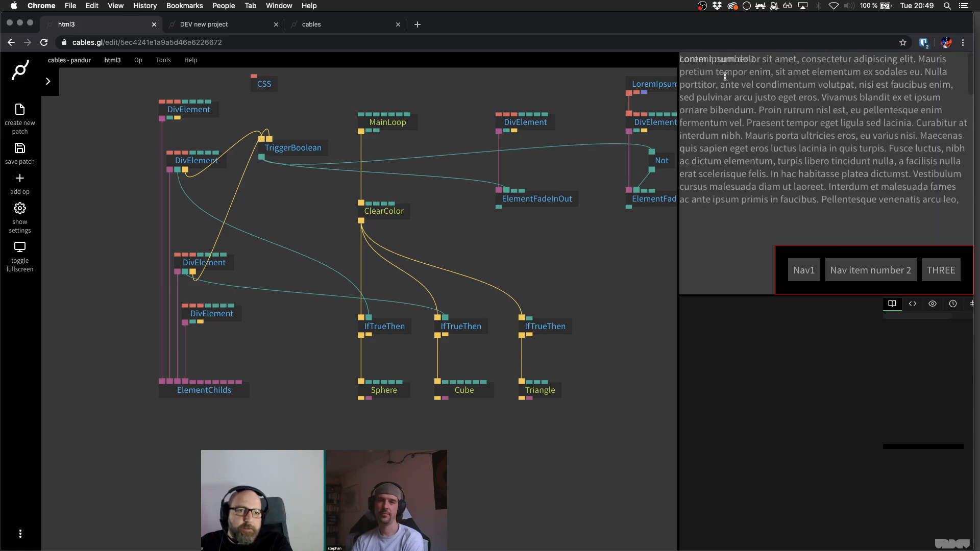
click(811, 268)
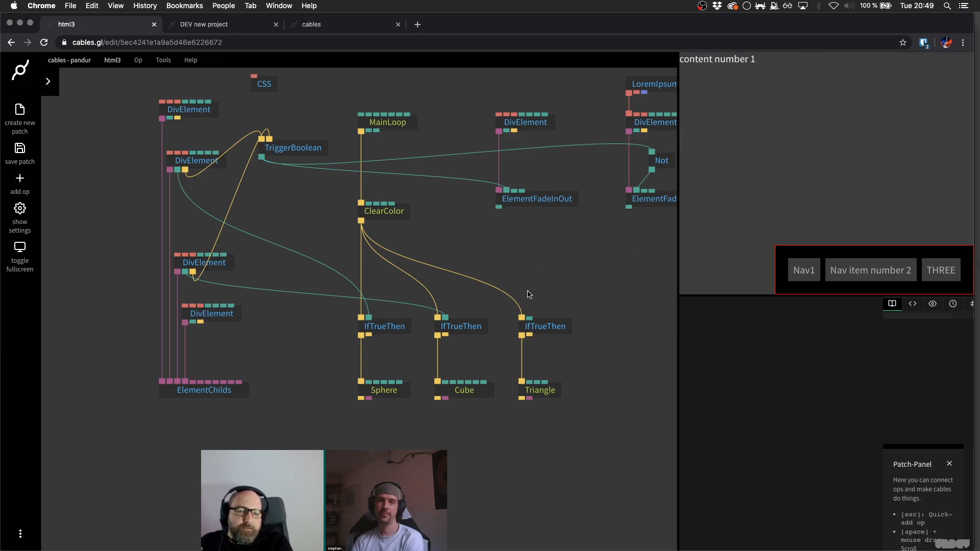
scroll(449, 274, down, 5)
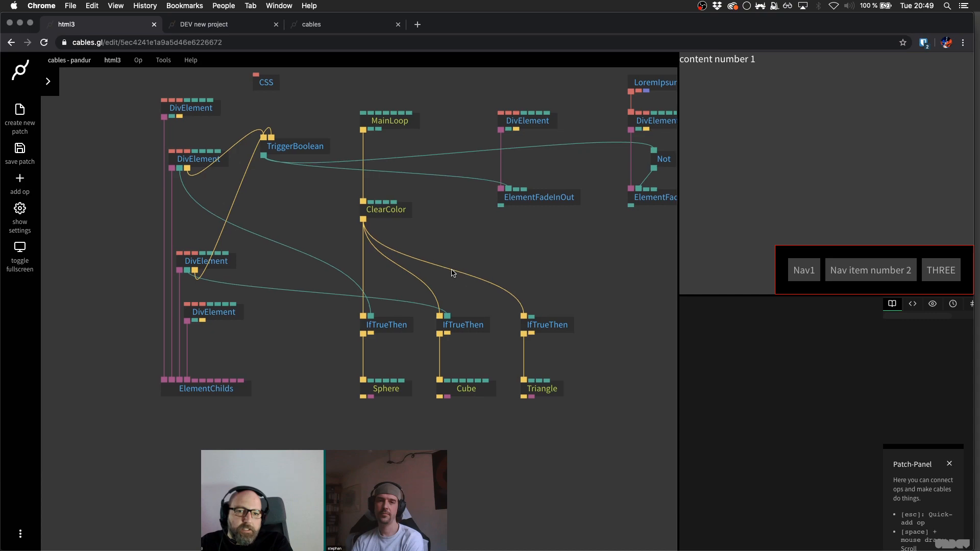
key(Escape)
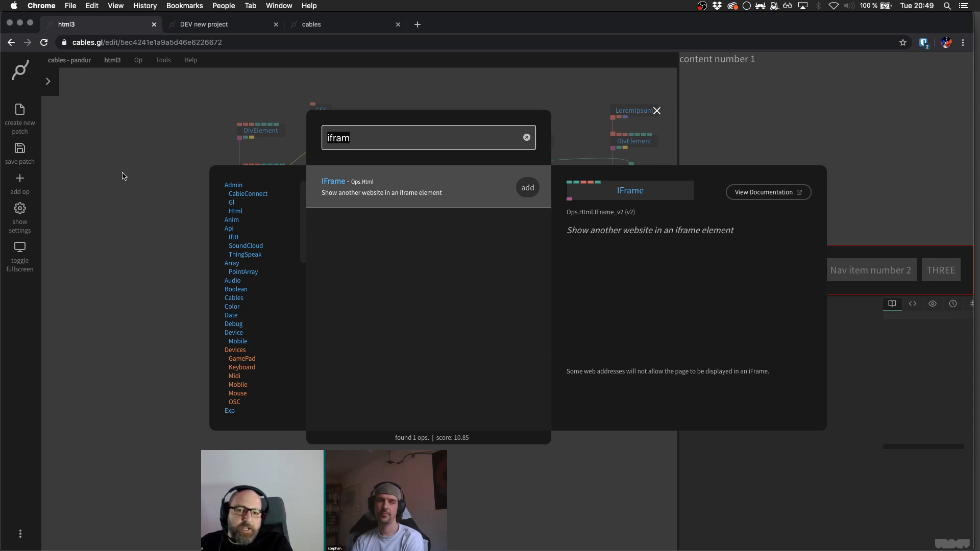
key(Escape)
key(Escape)
key(Escape)
key(Escape)
key(Escape)
key(Escape)
key(Escape)
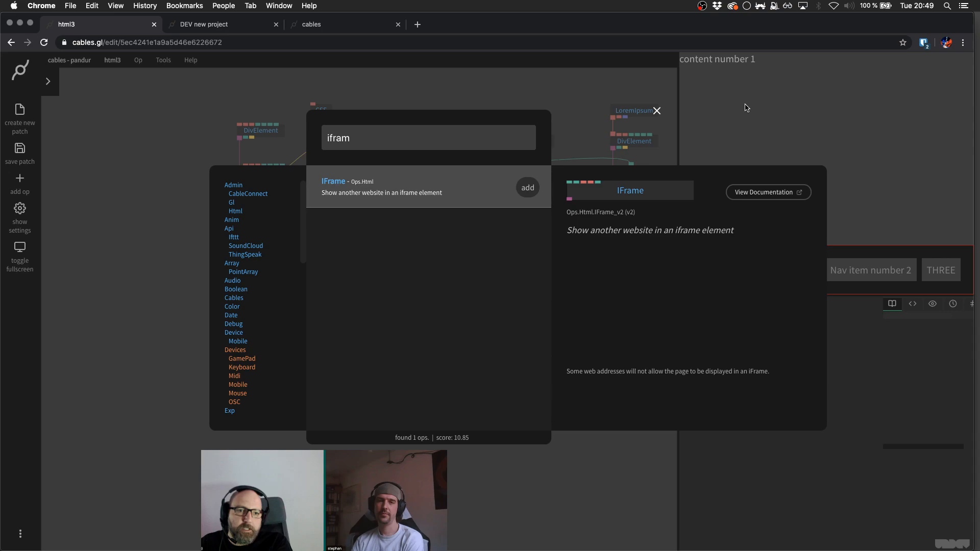
key(Escape)
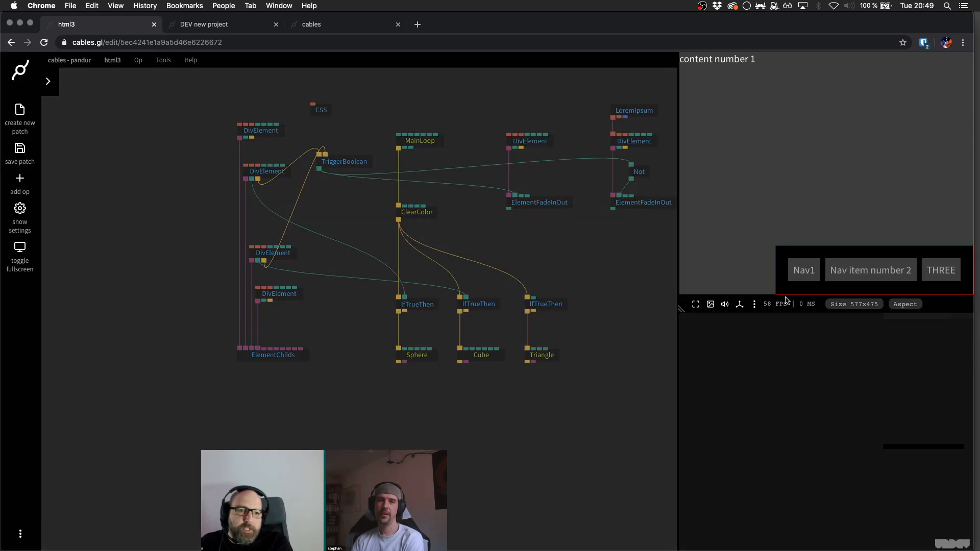
click(846, 306)
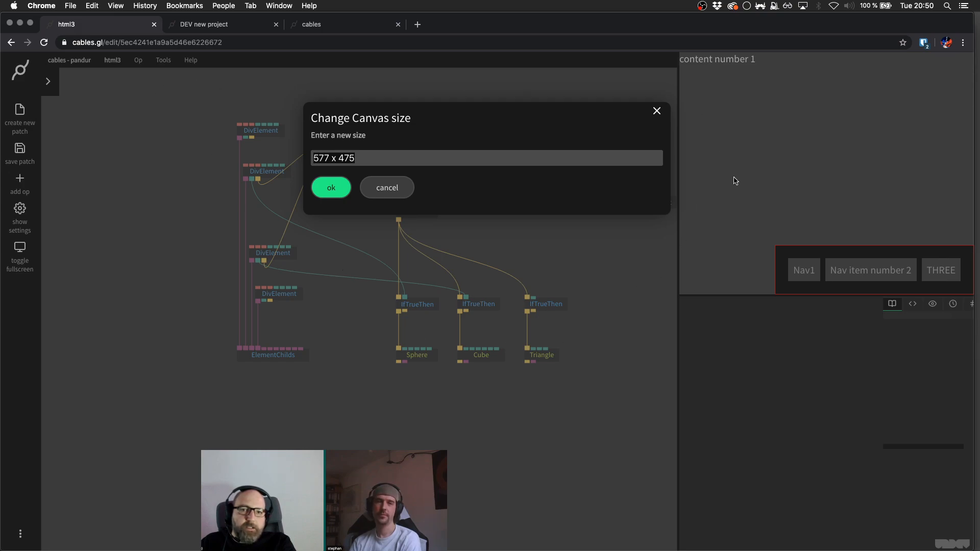
key(Escape)
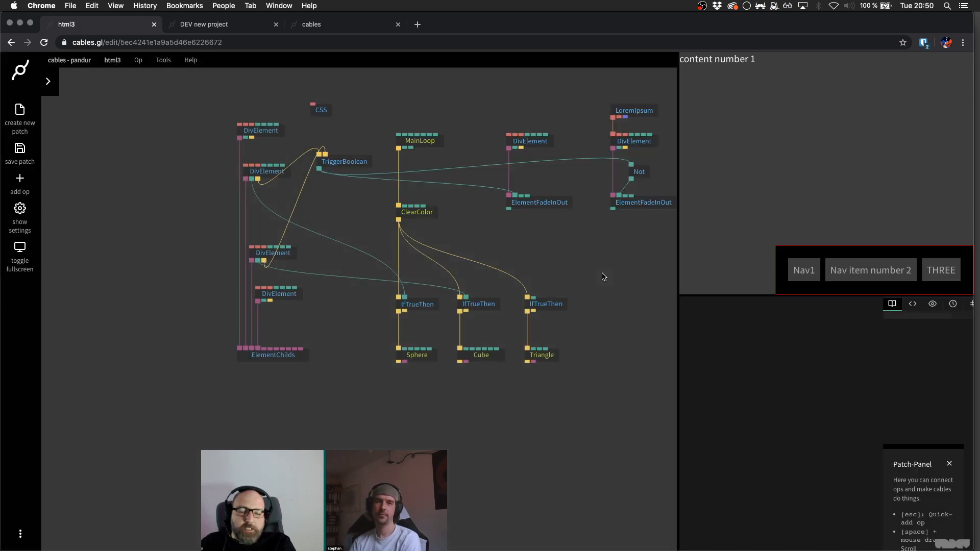
scroll(388, 332, down, 3)
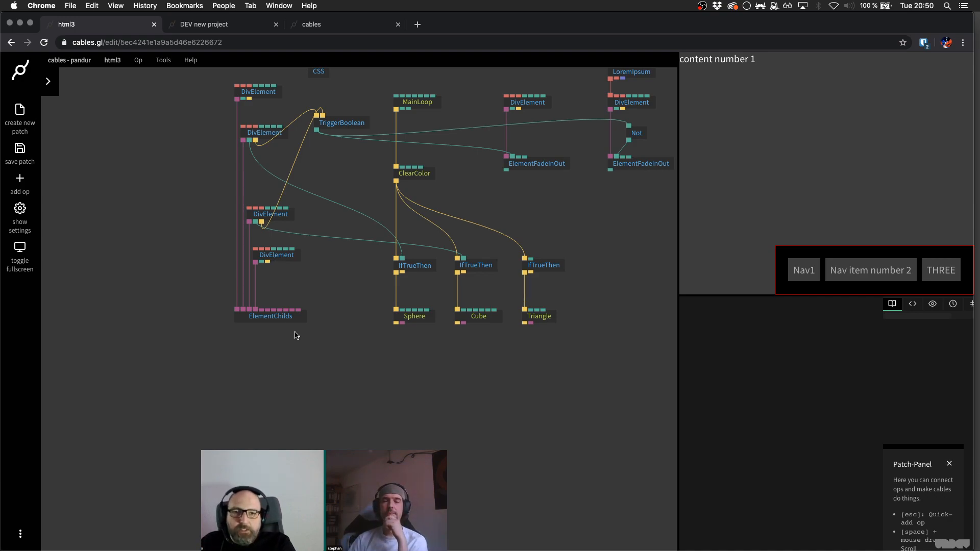
- Add a ModalOverlay op to the patch and place it in the free area beside the existing ops
key(Escape)
text(modal)
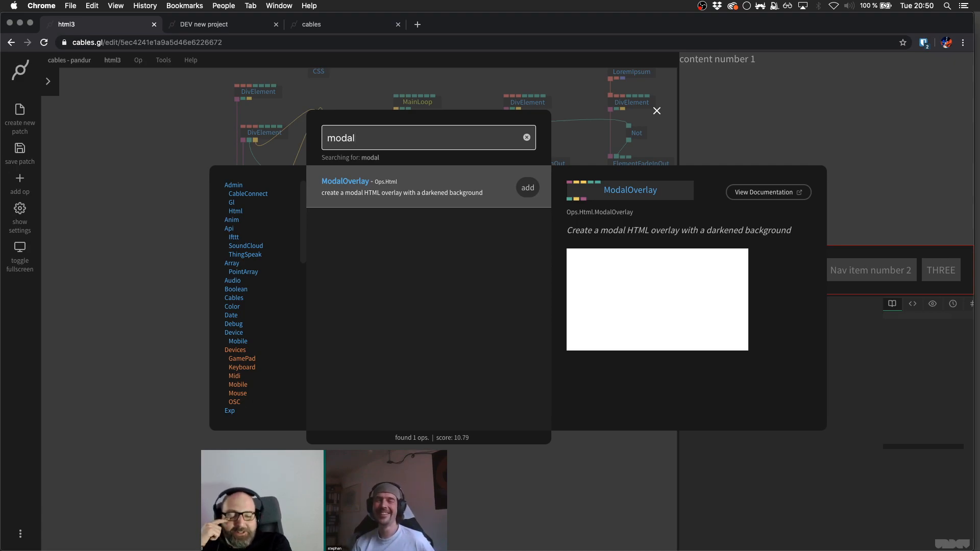
key(Return)
drag(399, 317, 547, 306)
- Duplicate the linked LoremIpsum and DivElement ops and connect the copied DivElement's DOM Element output to the ModalOverlay's Content Element input
scroll(296, 366, up, 3)
scroll(475, 322, right, 5)
scroll(474, 323, up, 4)
drag(391, 136, 478, 214)
key(ctrl+c)
key(ctrl+v)
drag(428, 375, 519, 387)
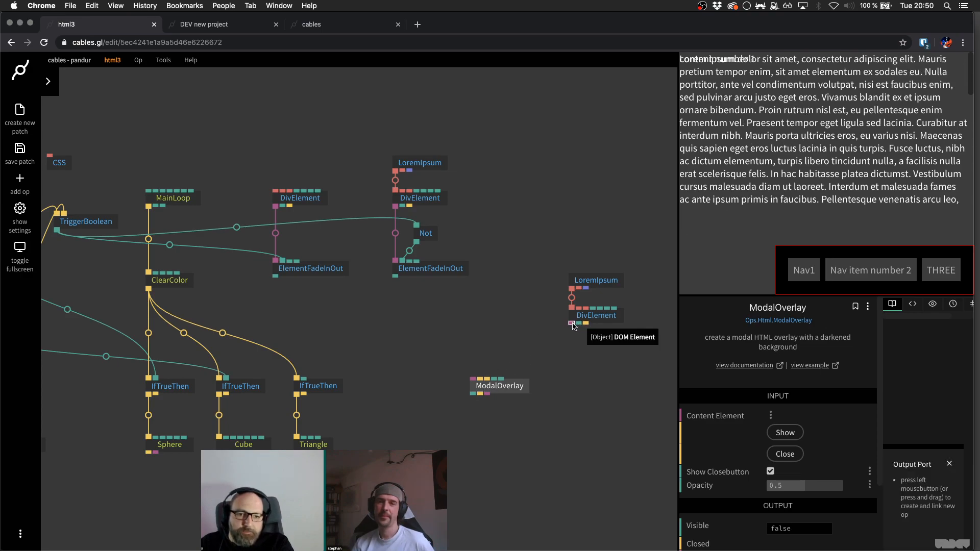
drag(572, 323, 574, 387)
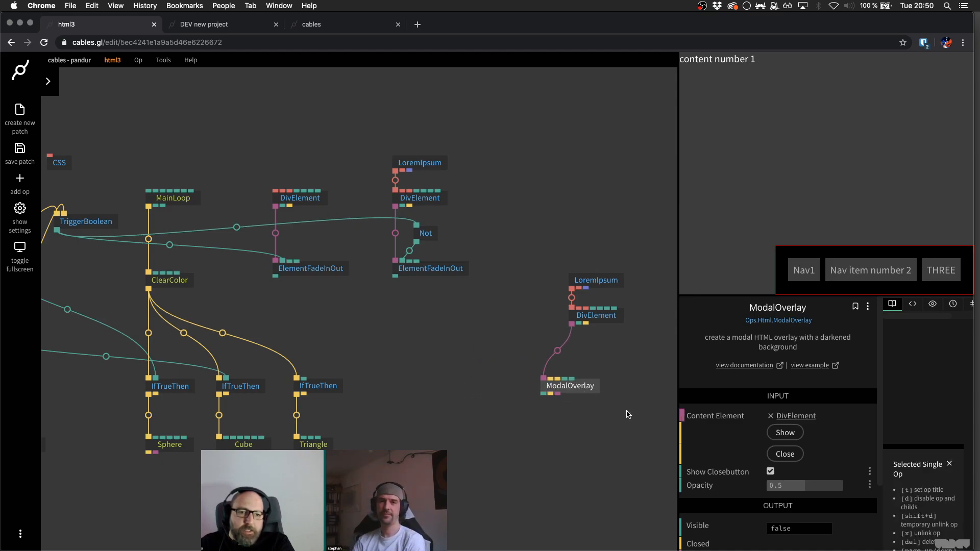
- Trigger the ModalOverlay's Show and Close inputs repeatedly to test the overlay in the output
scroll(705, 437, down, 1)
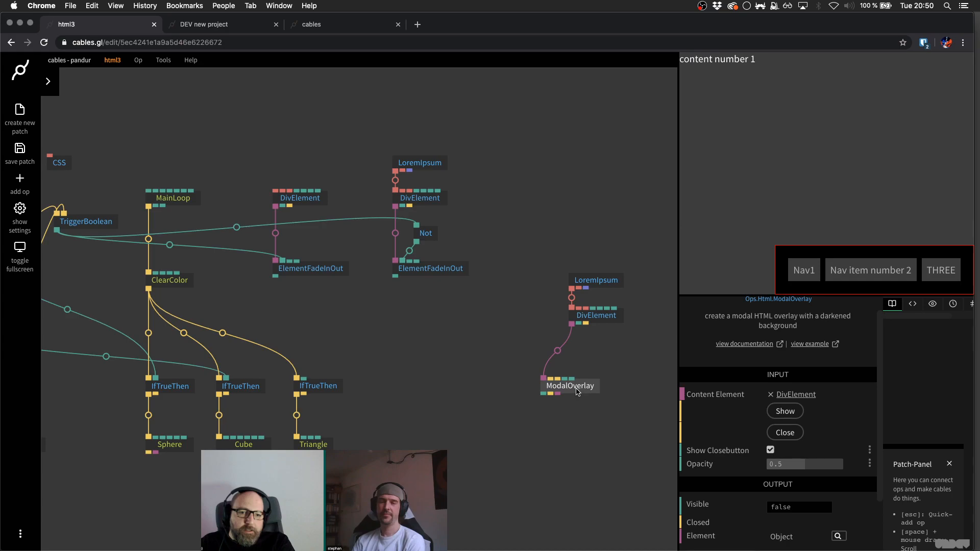
click(785, 413)
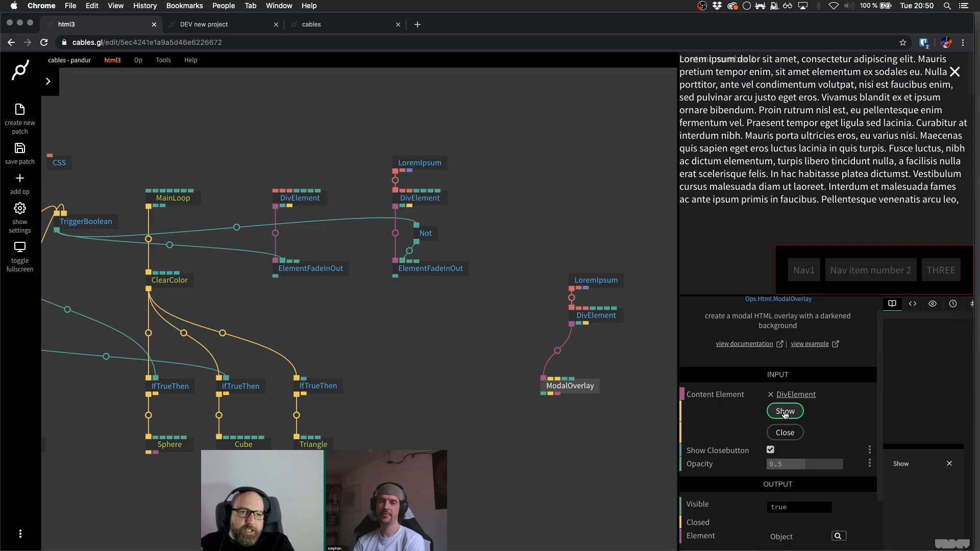
click(783, 432)
click(783, 411)
click(785, 433)
- Widen the output canvas to about 857 pixels and show the modal overlay
drag(681, 309, 537, 316)
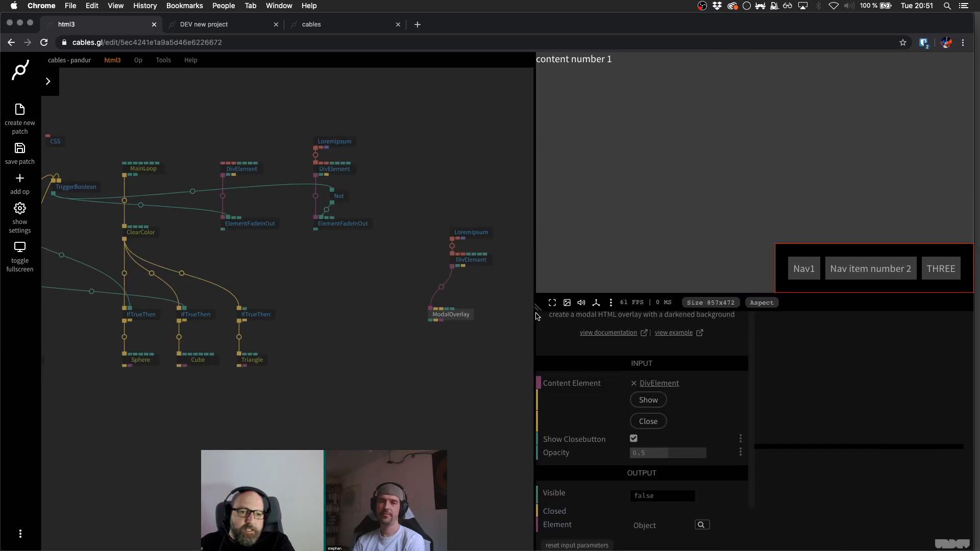
click(647, 400)
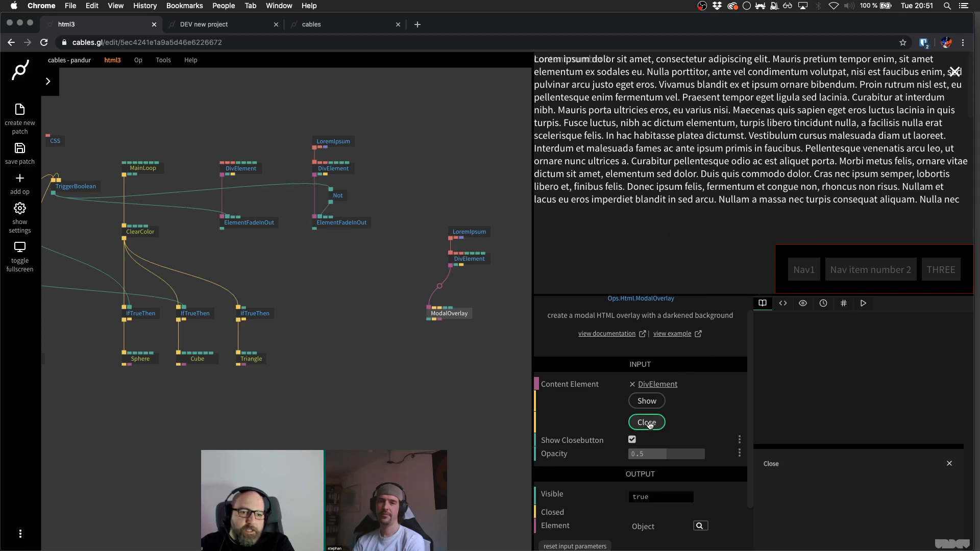
click(648, 401)
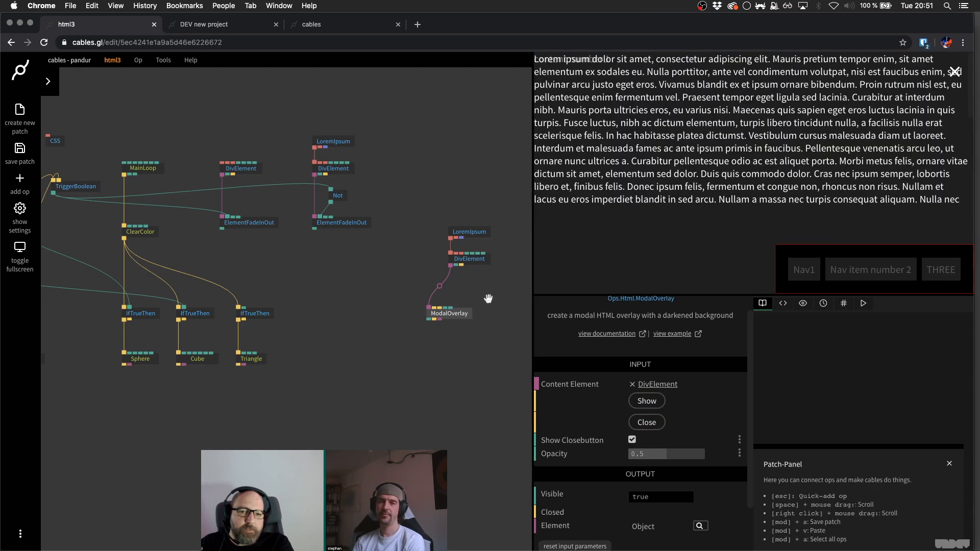
- Add width:50%; to the style of the DivElement feeding the ModalOverlay, after the max-height line, and save it
scroll(475, 329, right, 3)
click(402, 271)
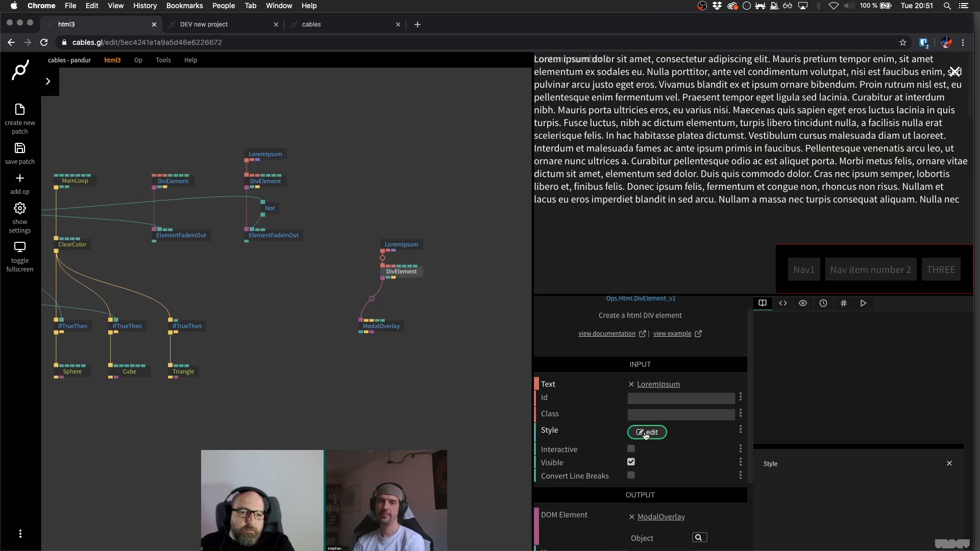
click(647, 432)
click(137, 140)
key(Return)
text(width:)
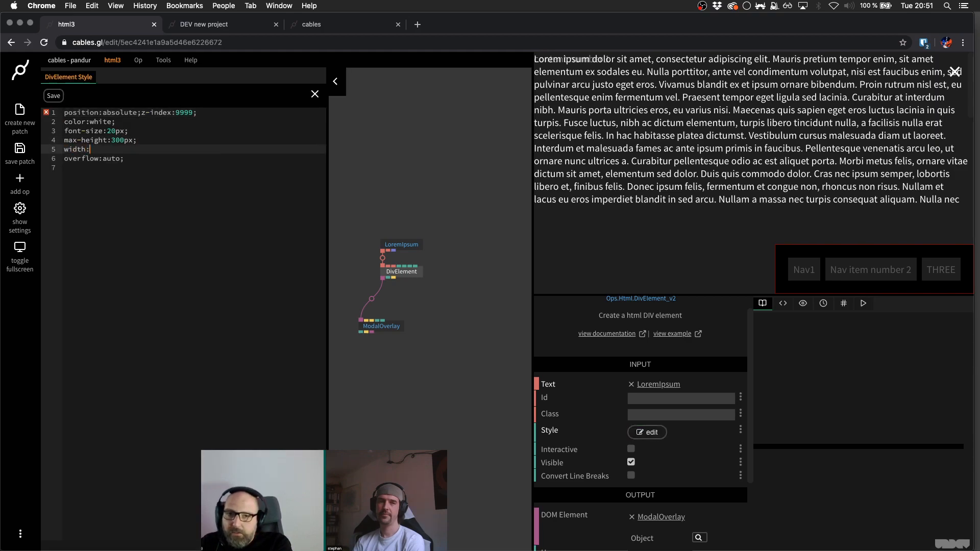
text(50%)
key(super+s)
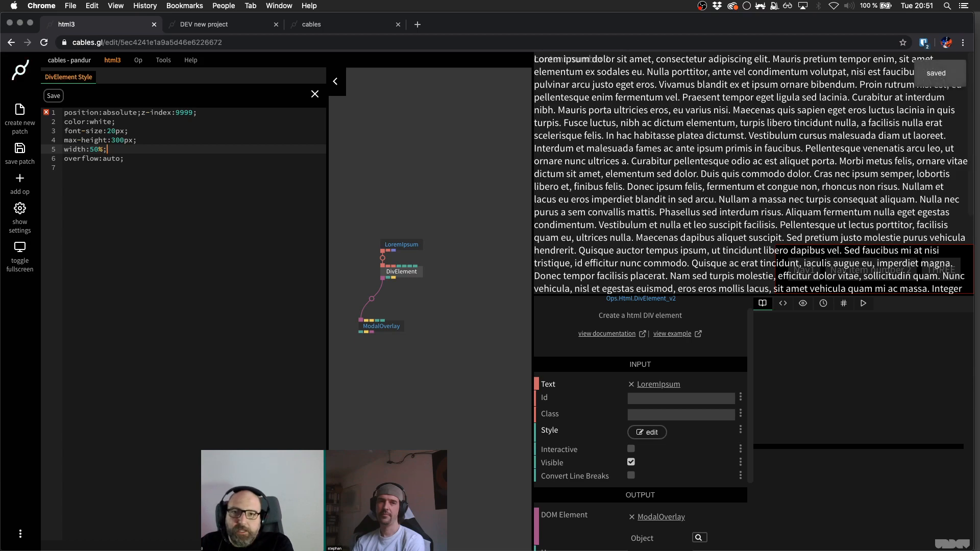
text(;)
- Add a top:25%; line below the width in the DivElement's style and save it
key(Return)
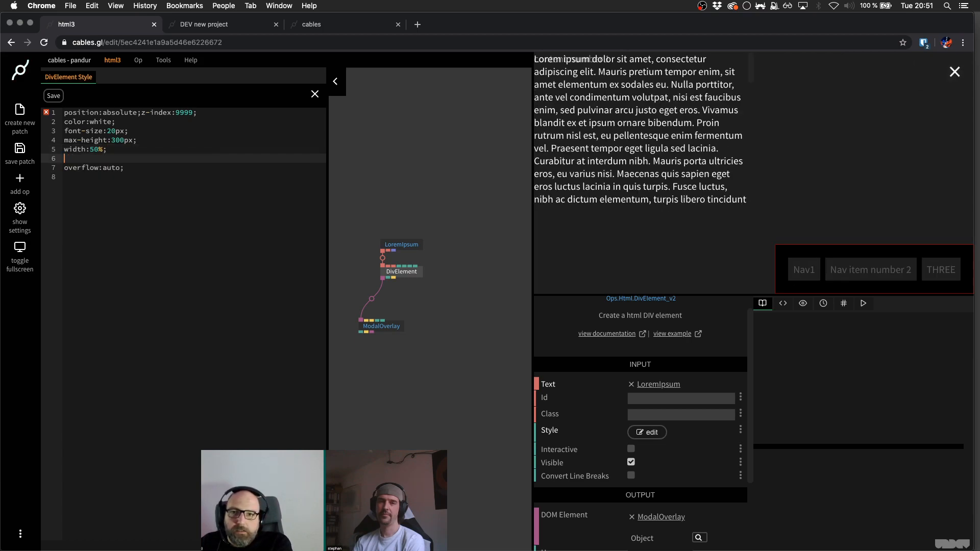
text(top:25%;)
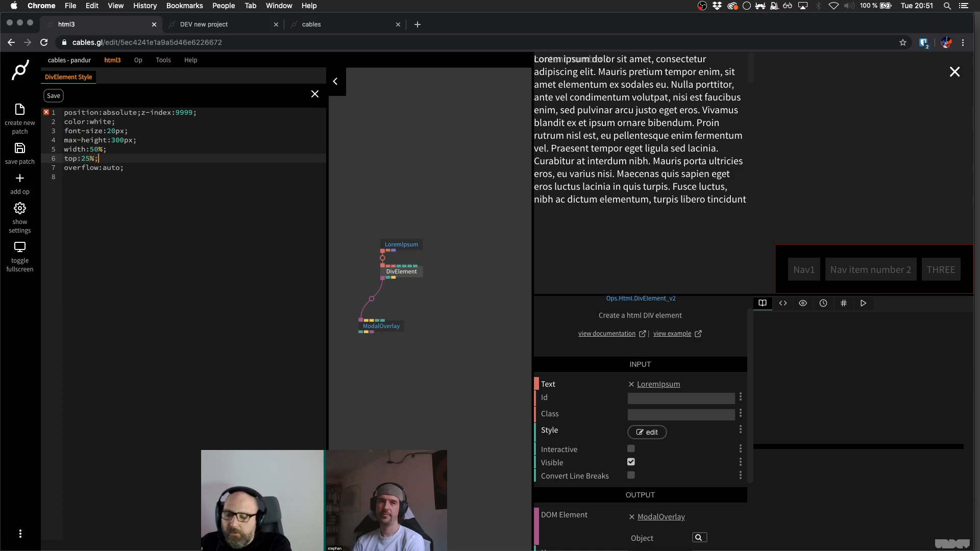
key(super+s)
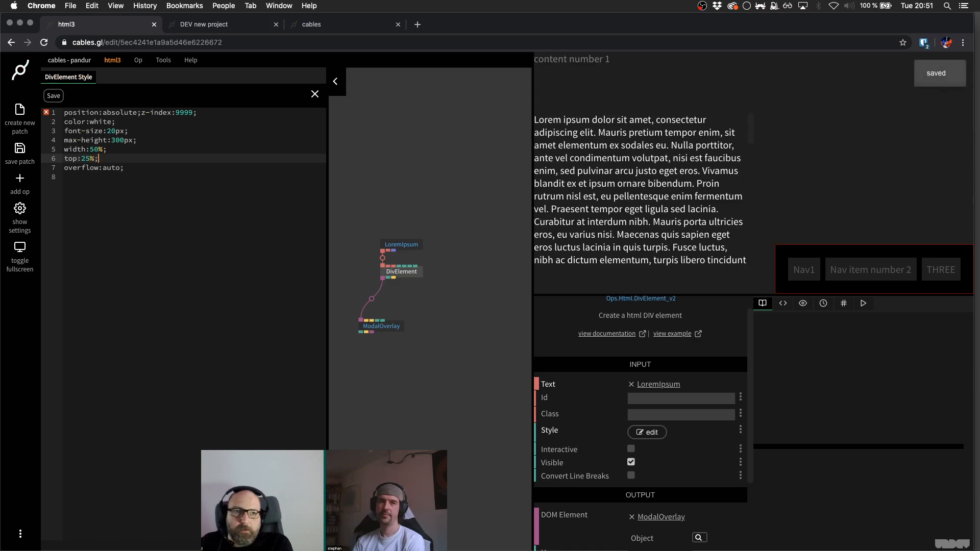
- Set the style's top offset to 15%, add a matching left:15%; line below it, and save
key(Left)
key(BackSpace)
text(1)
key(alt+super+Down)
key(super+Left)
key(alt+shift+Right)
text(left)
key(super+s)
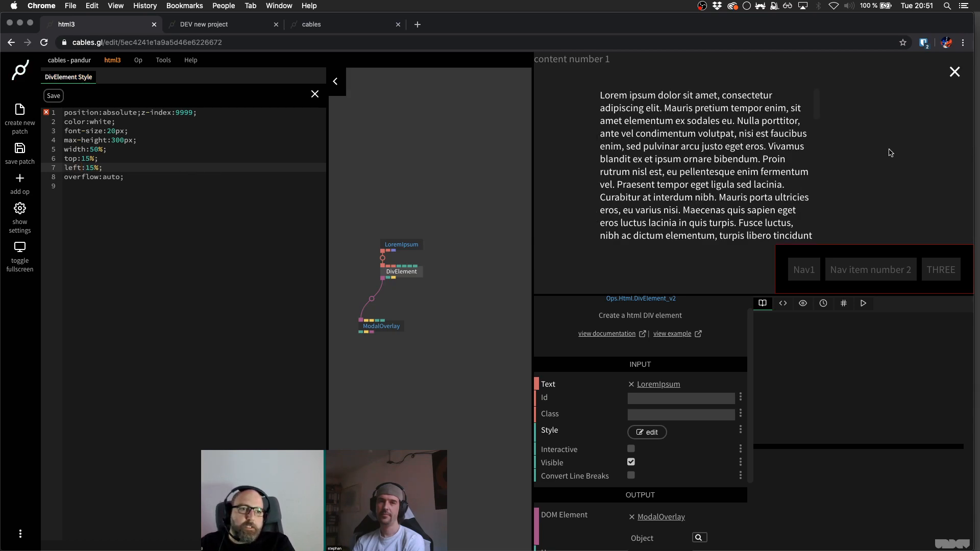
- Dismiss the modal overlay in the output and close the DivElement style editor
click(891, 153)
scroll(416, 301, left, 3)
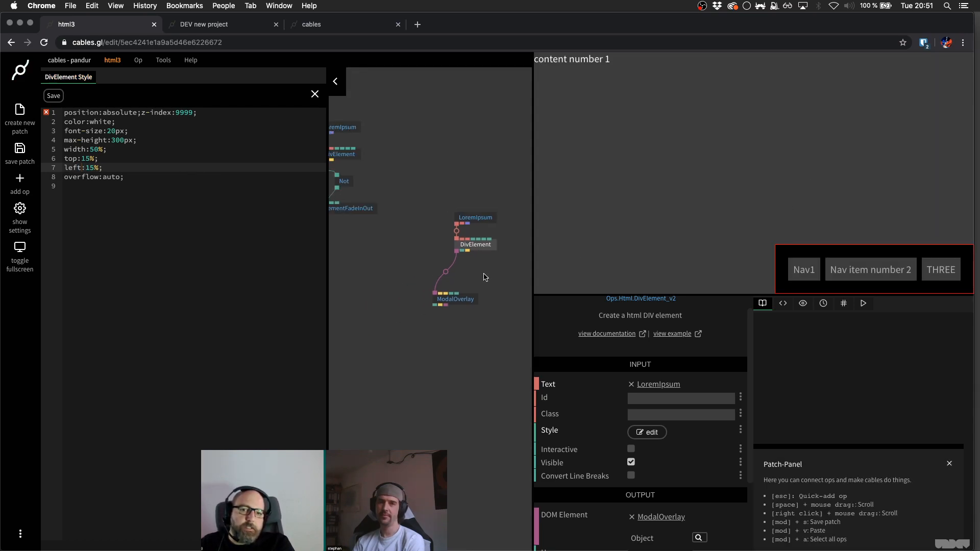
click(315, 94)
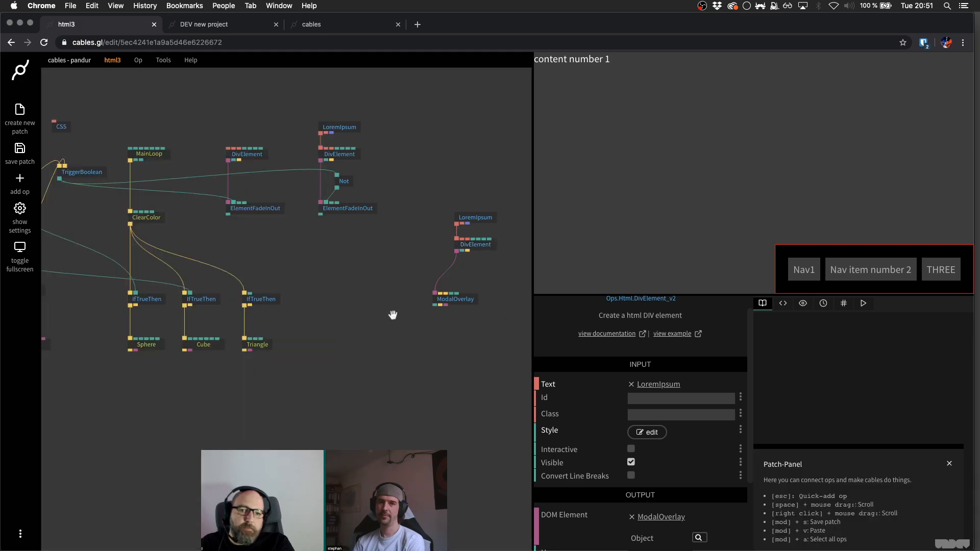
- Move the LoremIpsum, DivElement and ModalOverlay group to the free area below the Sphere and Cube ops
scroll(383, 316, down, 1)
drag(410, 189, 501, 332)
drag(455, 296, 158, 485)
click(158, 485)
scroll(361, 350, up, 6)
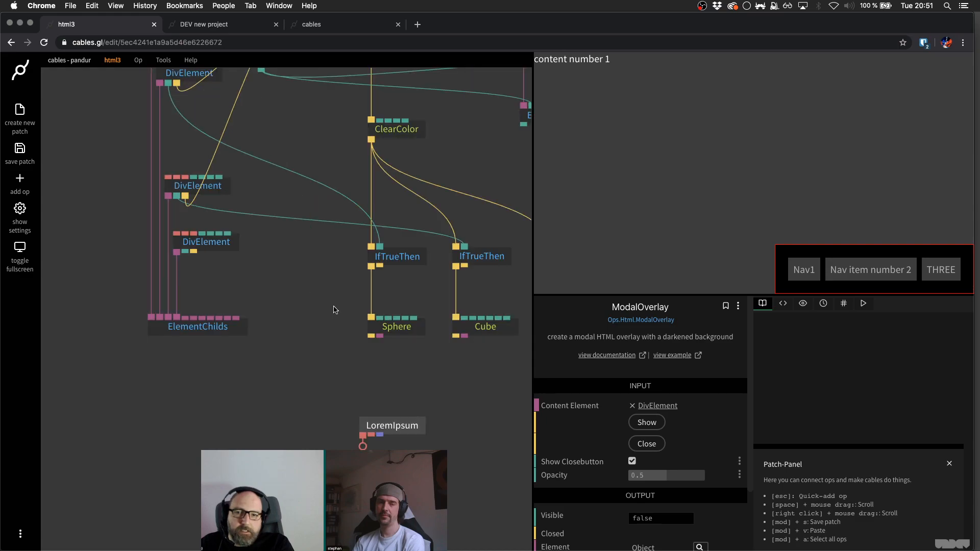
- Connect the click trigger of the lowest nav DivElement to the Show input of the ModalOverlay op
scroll(306, 255, down, 5)
click(184, 140)
drag(113, 106, 333, 410)
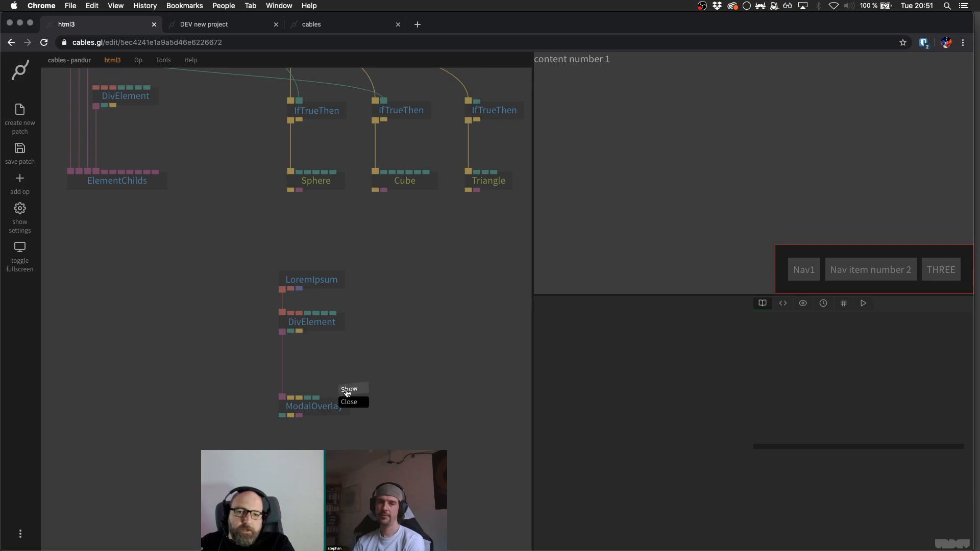
click(342, 389)
- Test the modal overlay by repeatedly opening it from the THREE nav item and closing it in the output
click(945, 270)
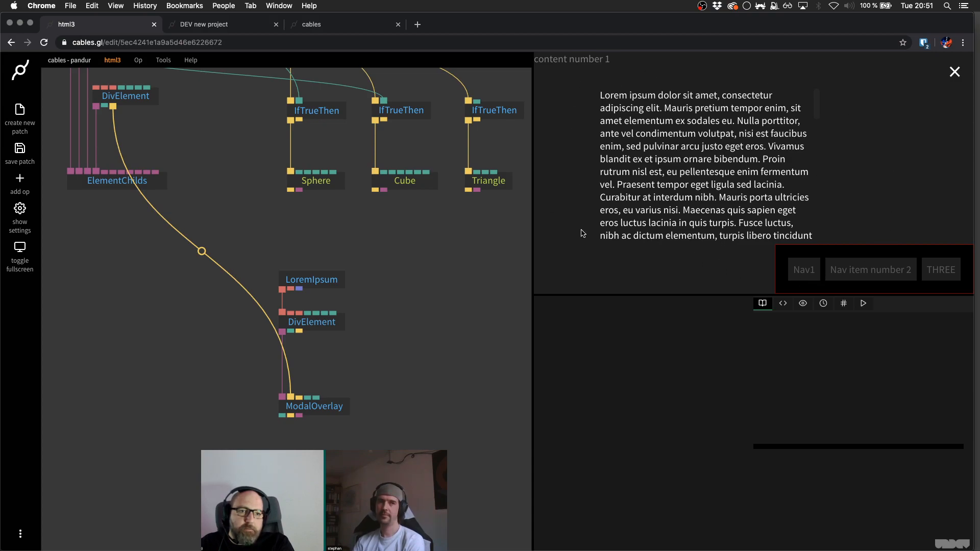
click(865, 137)
click(940, 270)
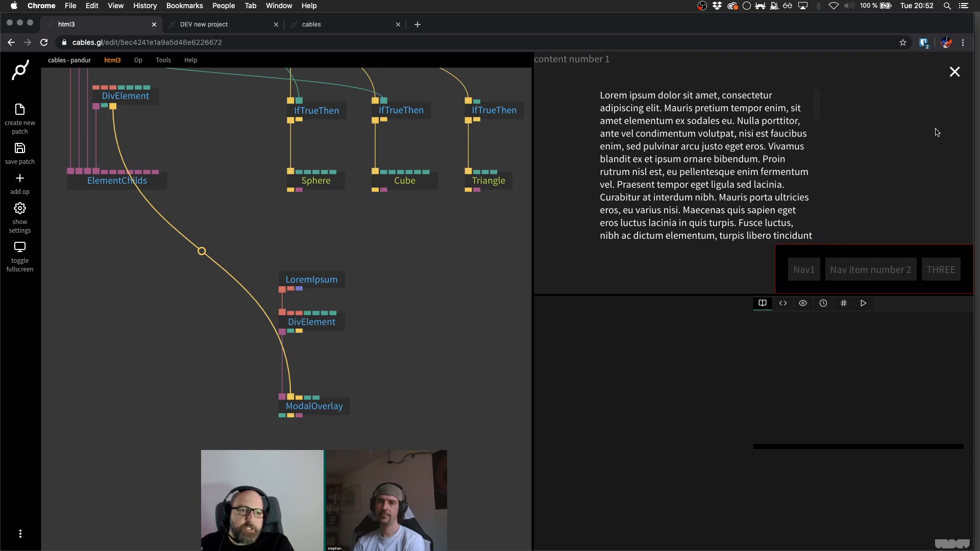
click(954, 72)
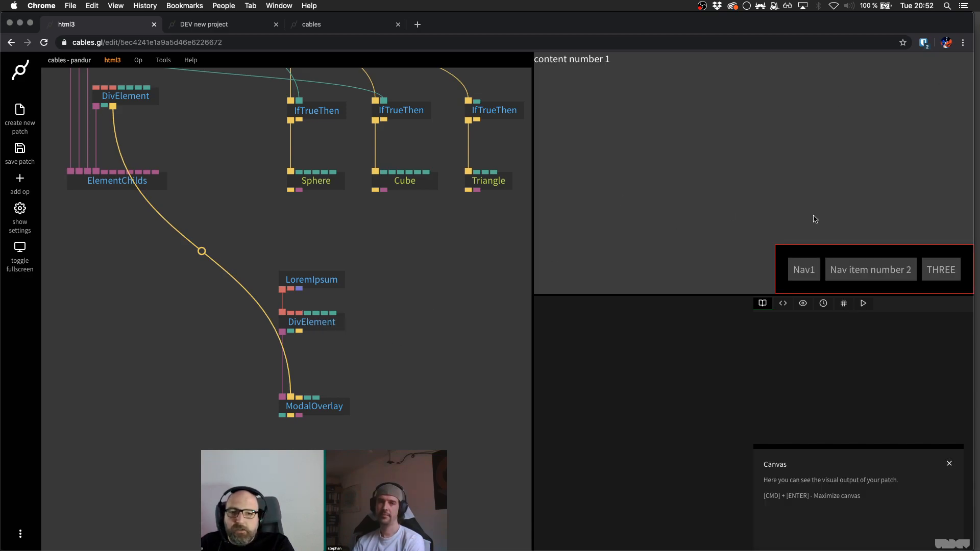
click(941, 269)
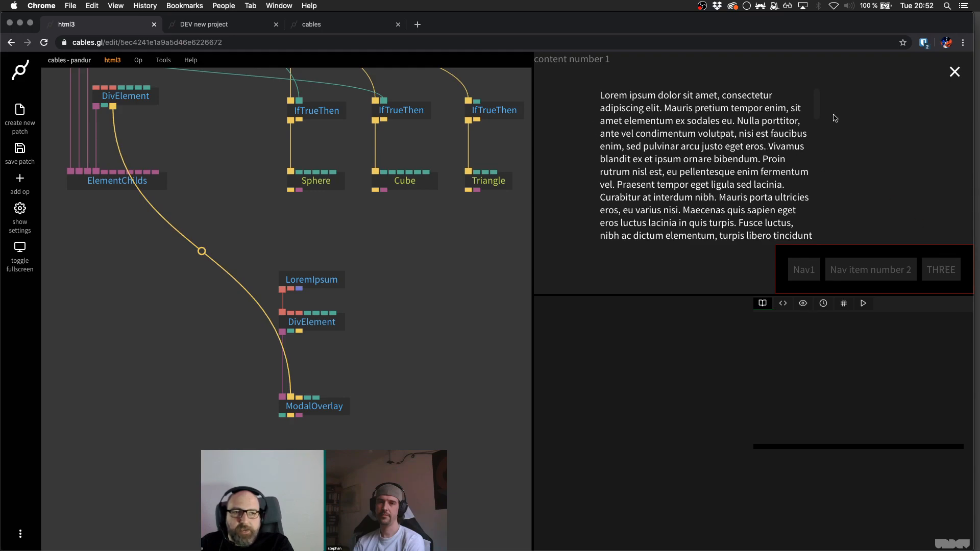
mouse_move(817, 109)
mouse_down()
mouse_move(808, 203)
mouse_move(817, 107)
mouse_up()
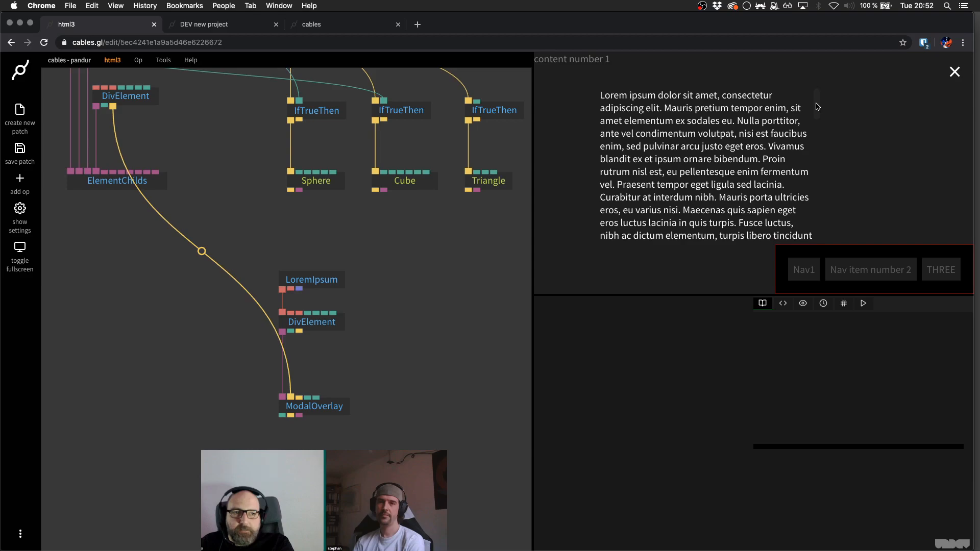
click(954, 73)
- Save the patch with the connected modal overlay
scroll(408, 313, down, 3)
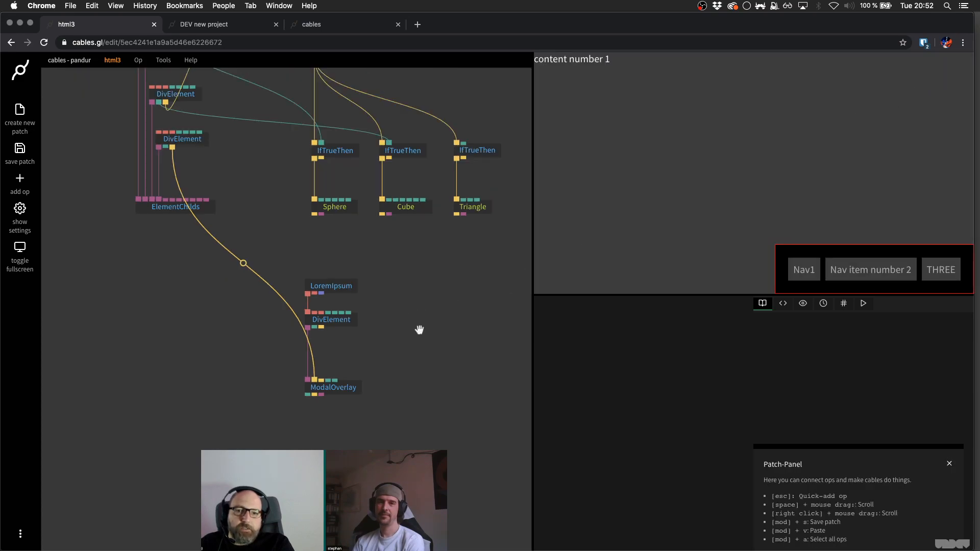
scroll(416, 332, up, 2)
key(super+s)
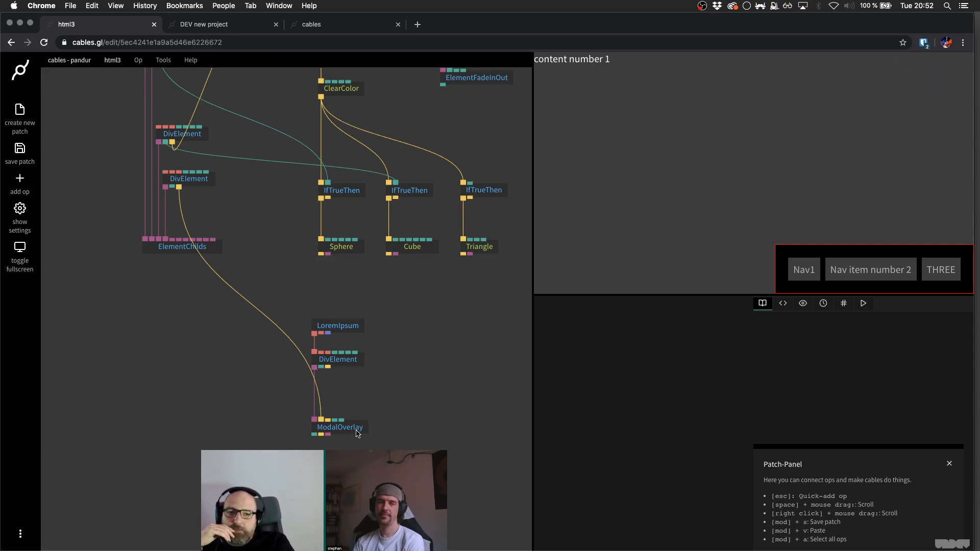
- Open the documentation of the ModalOverlay op and try its text overlay example, closing it after each opening
click(341, 424)
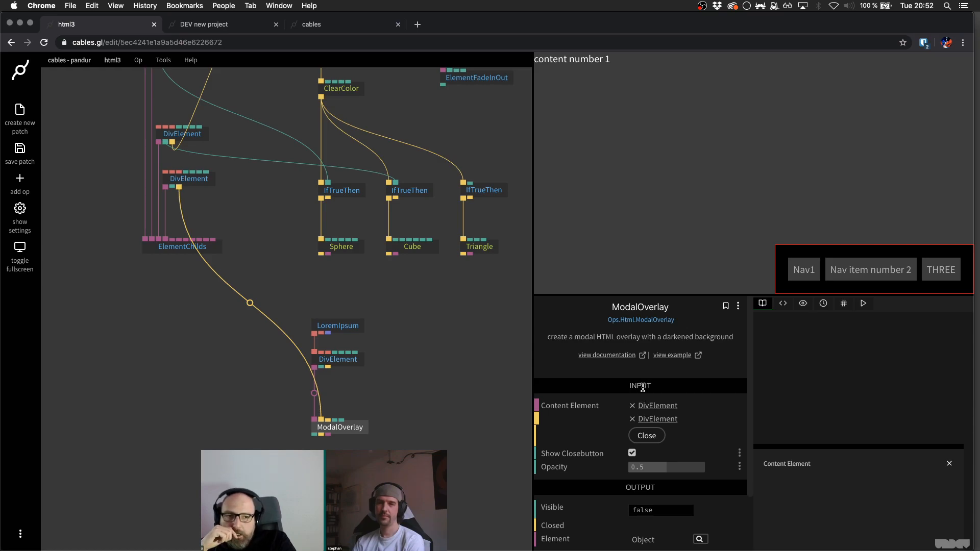
click(597, 355)
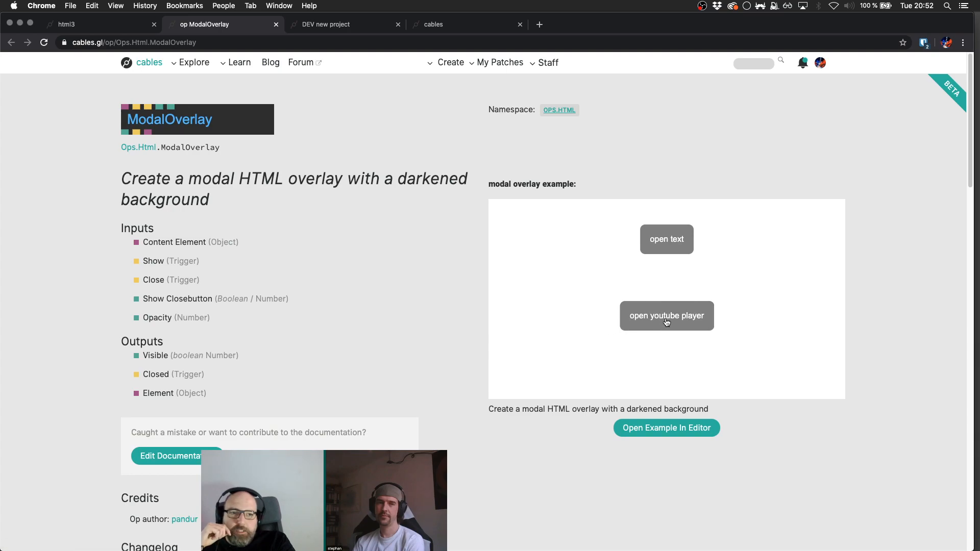
click(661, 243)
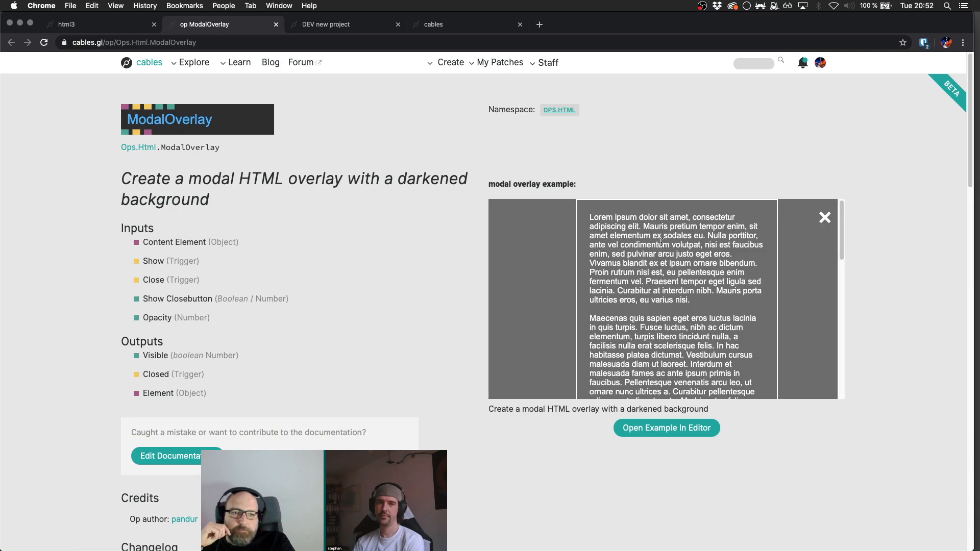
click(825, 218)
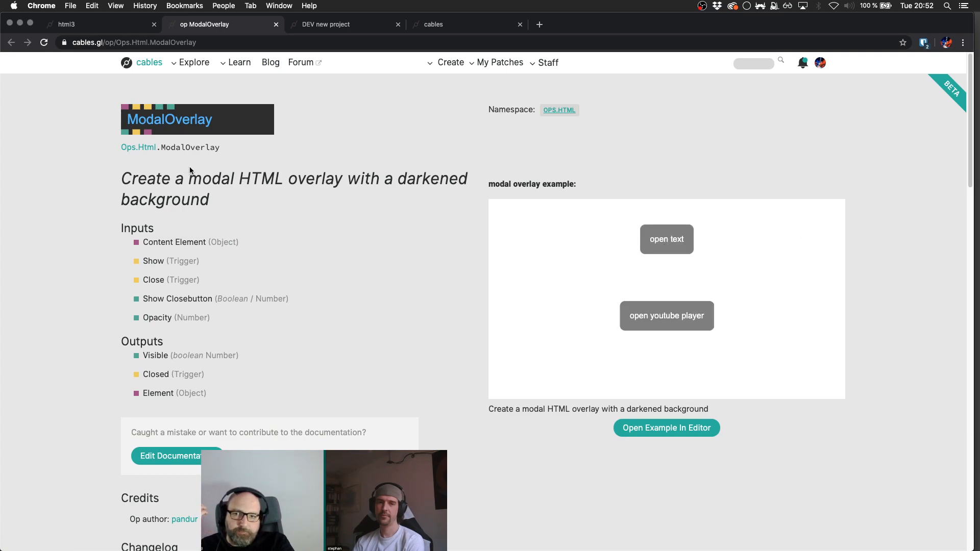
click(660, 240)
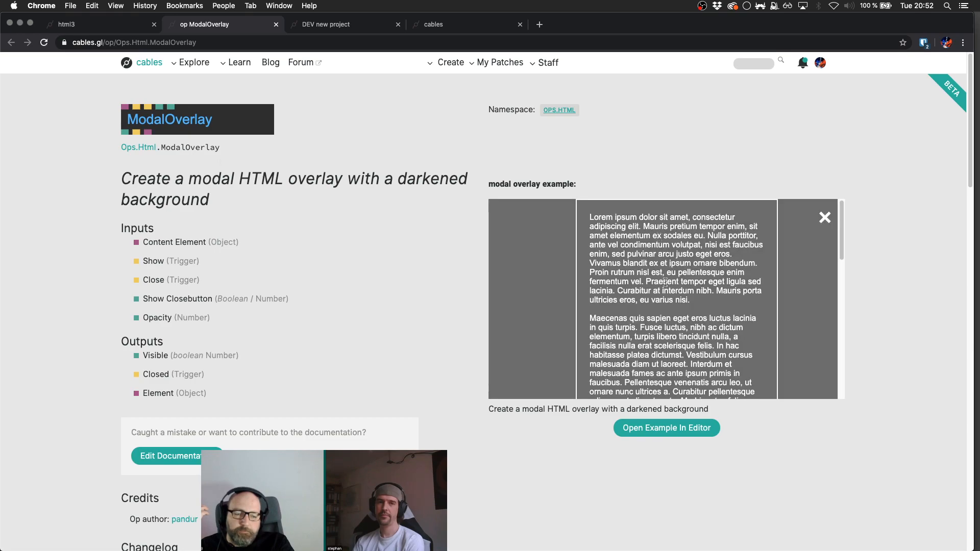
click(824, 217)
- Try the YouTube player example in the ModalOverlay documentation, opening and closing the video overlay several times
click(673, 318)
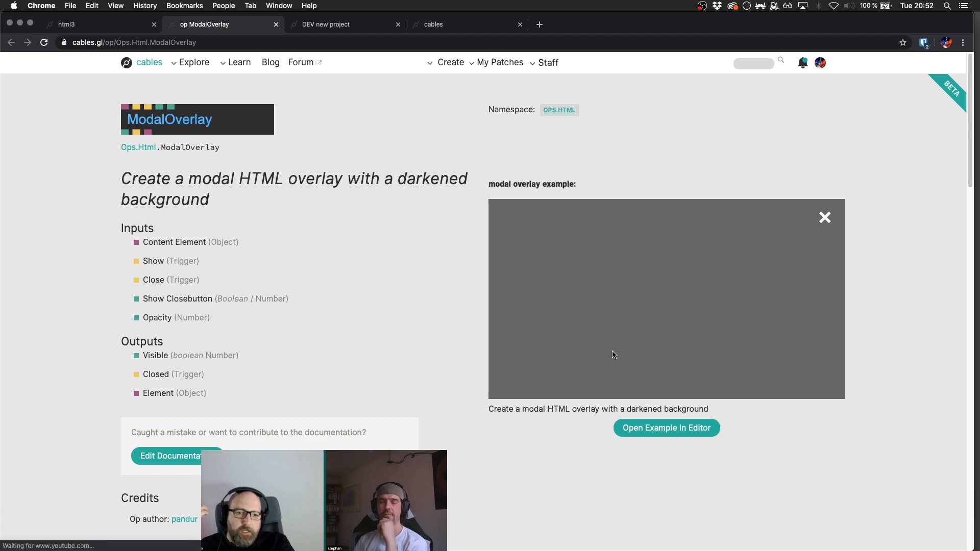
click(579, 370)
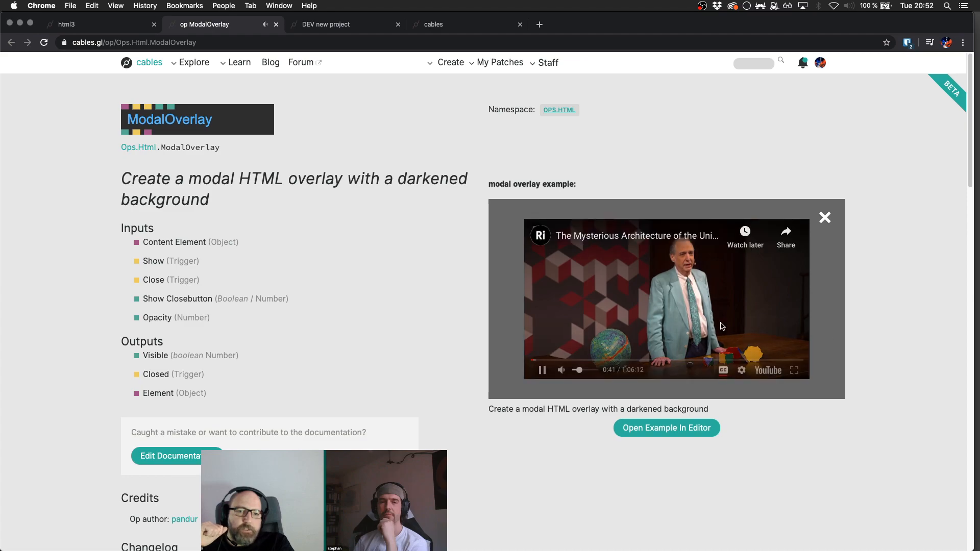
click(827, 292)
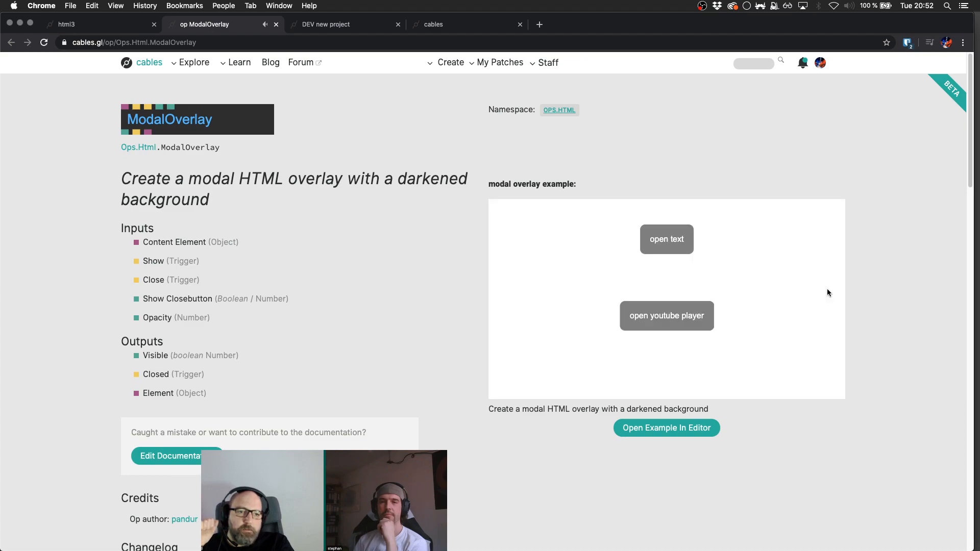
click(702, 314)
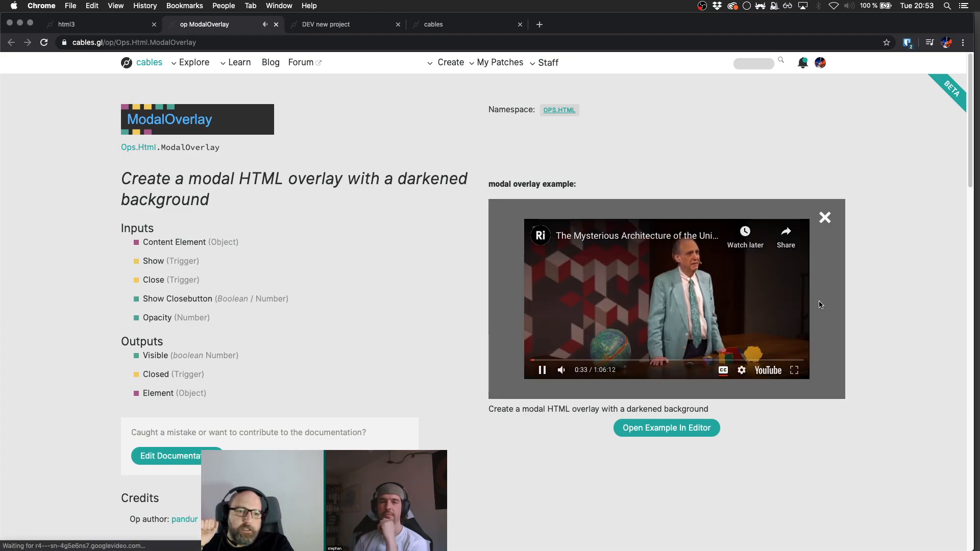
click(820, 302)
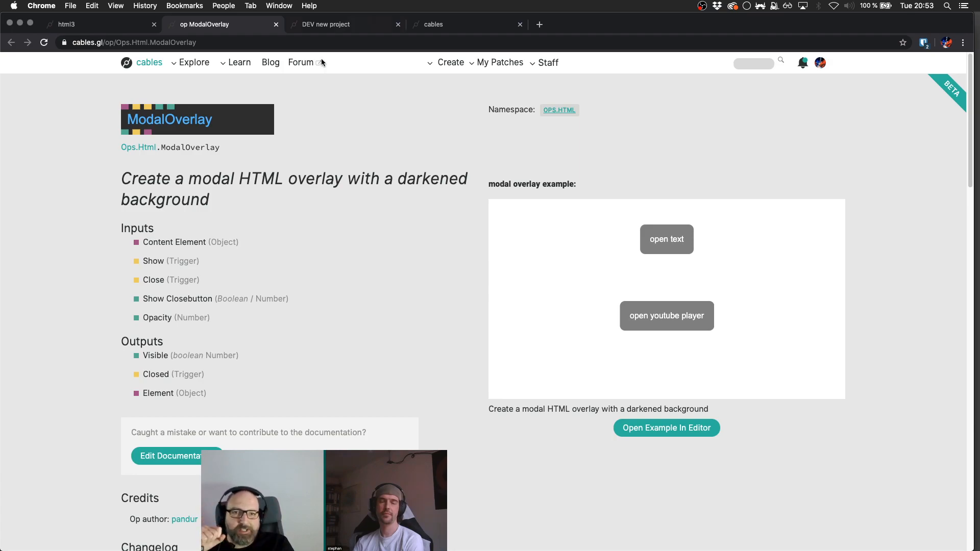
click(682, 317)
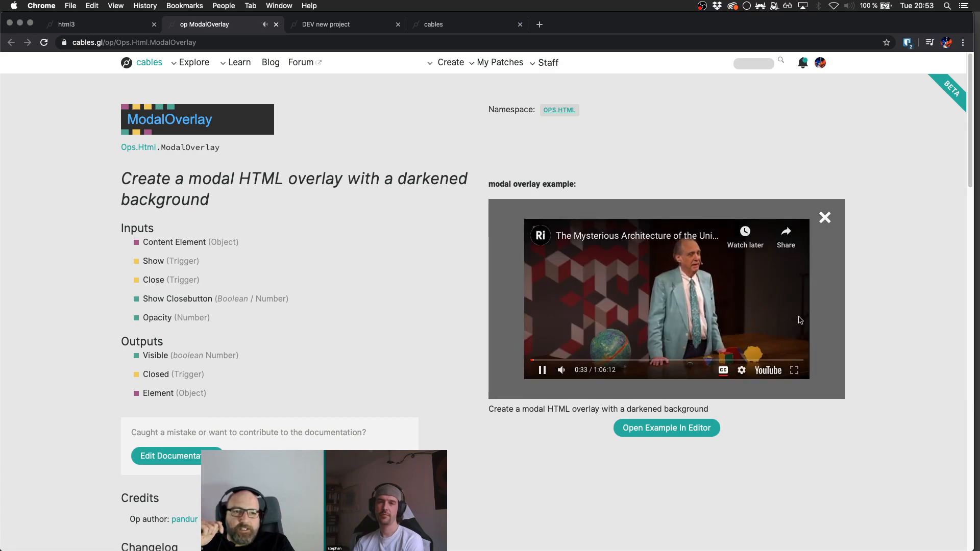
click(825, 219)
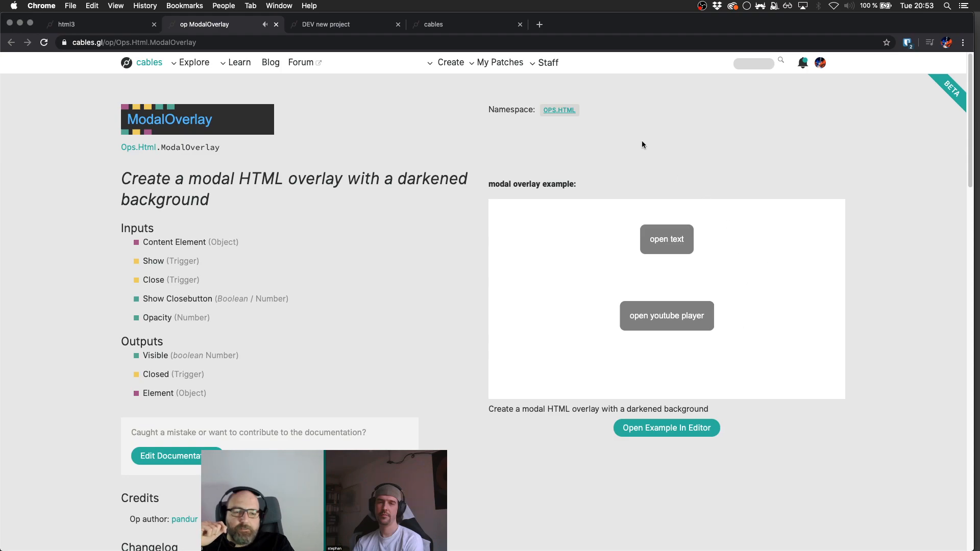
- Return to the html3 patch and test switching the content between Nav1 and Nav item number 2 in the output
click(120, 25)
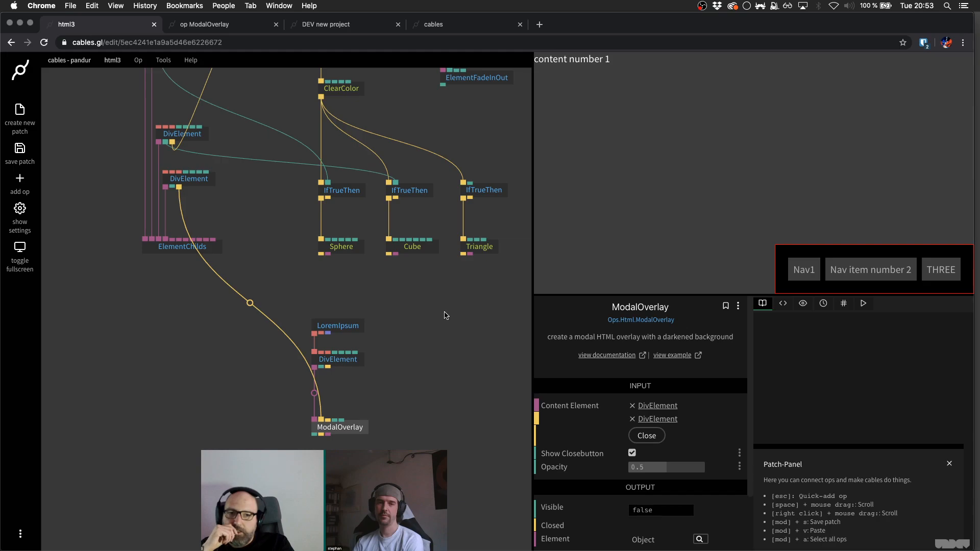
click(431, 311)
drag(430, 311, 368, 355)
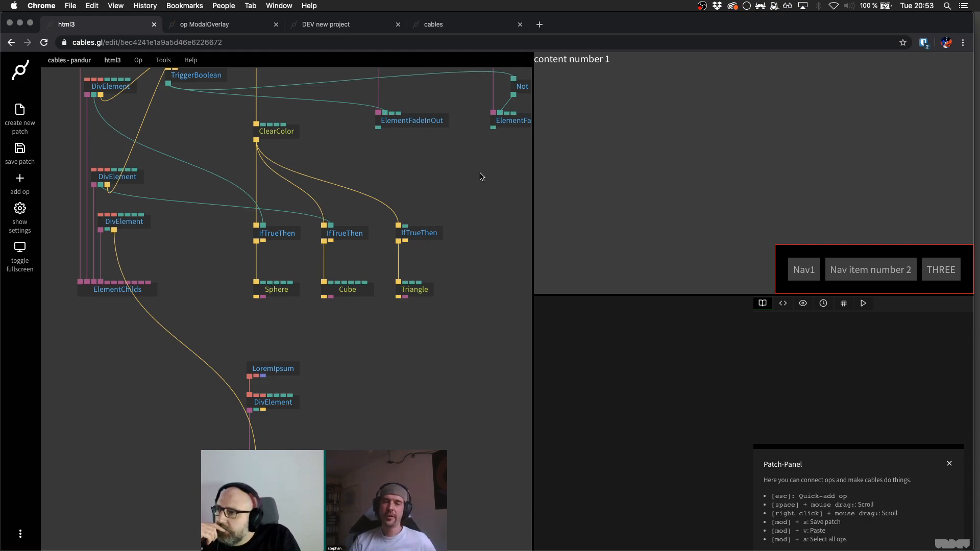
scroll(468, 243, down, 10)
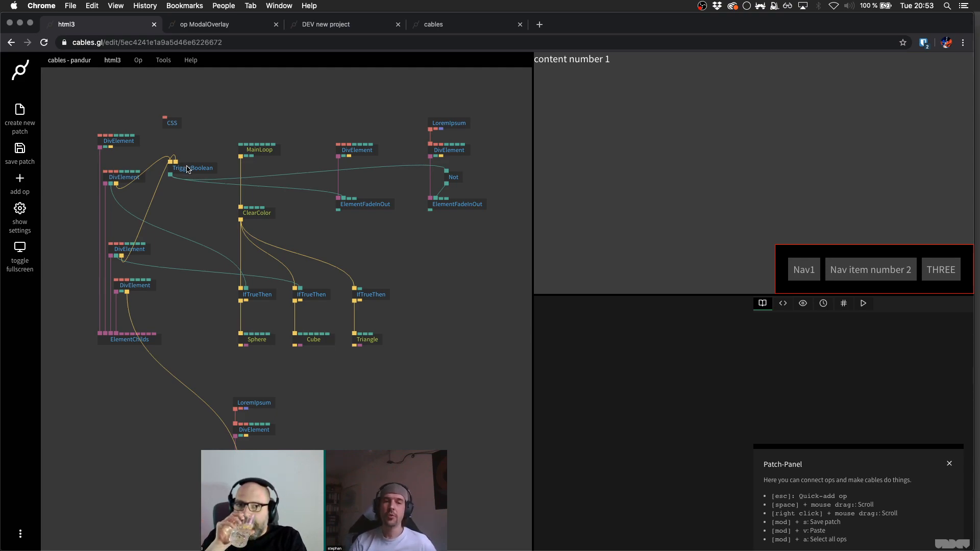
click(801, 269)
click(831, 271)
click(813, 269)
click(864, 276)
click(811, 271)
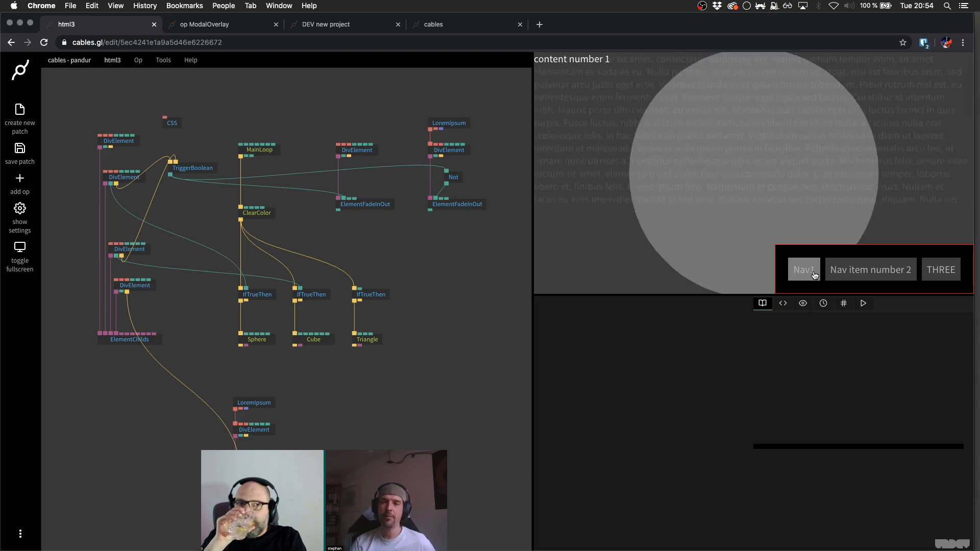
click(864, 273)
click(808, 271)
click(856, 273)
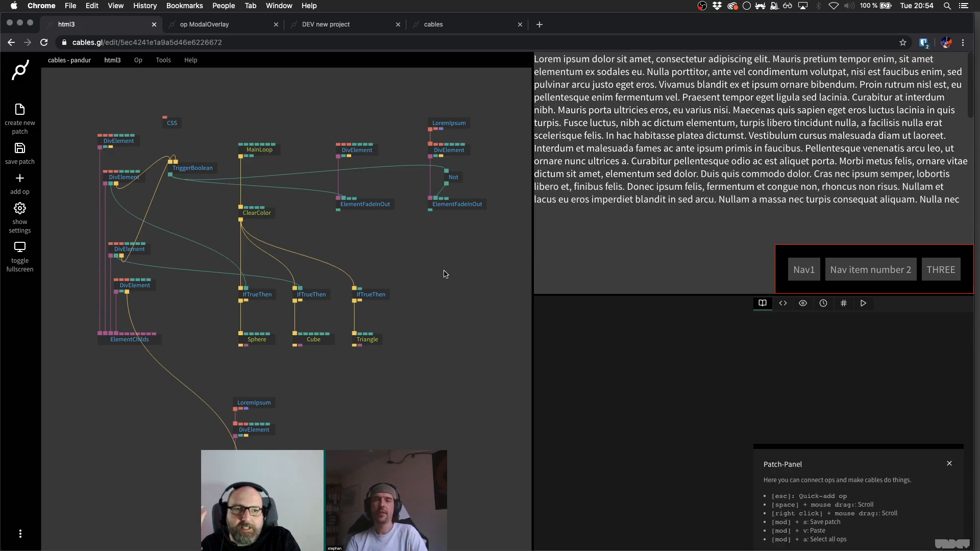
- Save the html3 patch and create a new patch named html4
key(super+s)
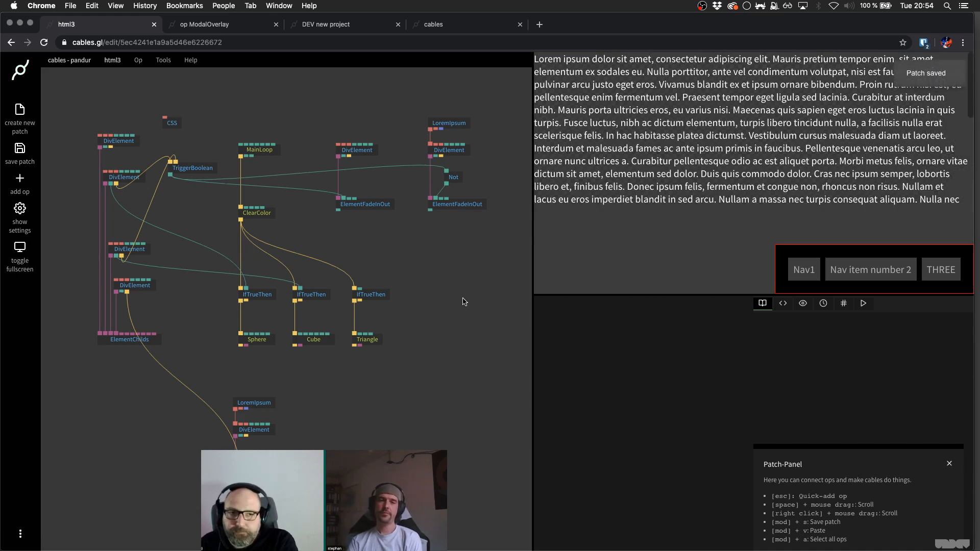
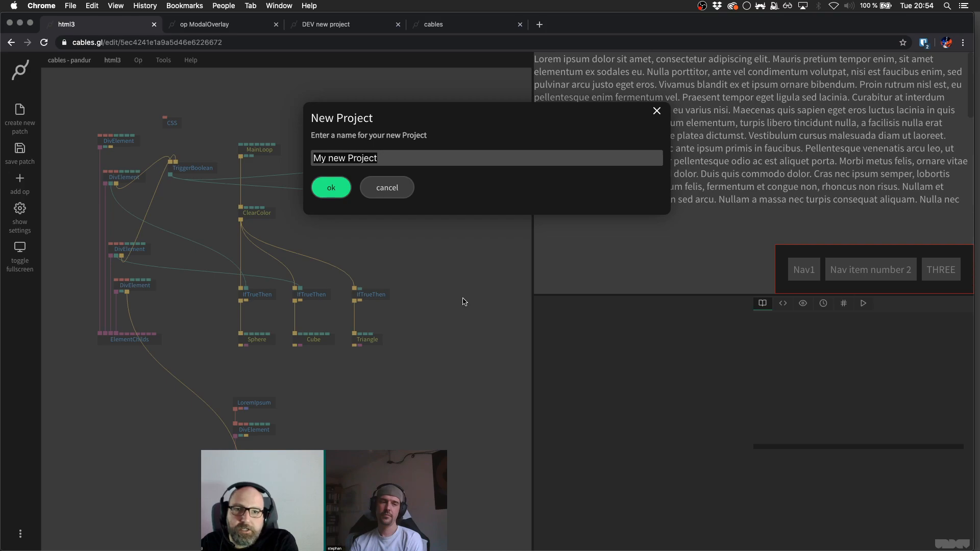
text(html)
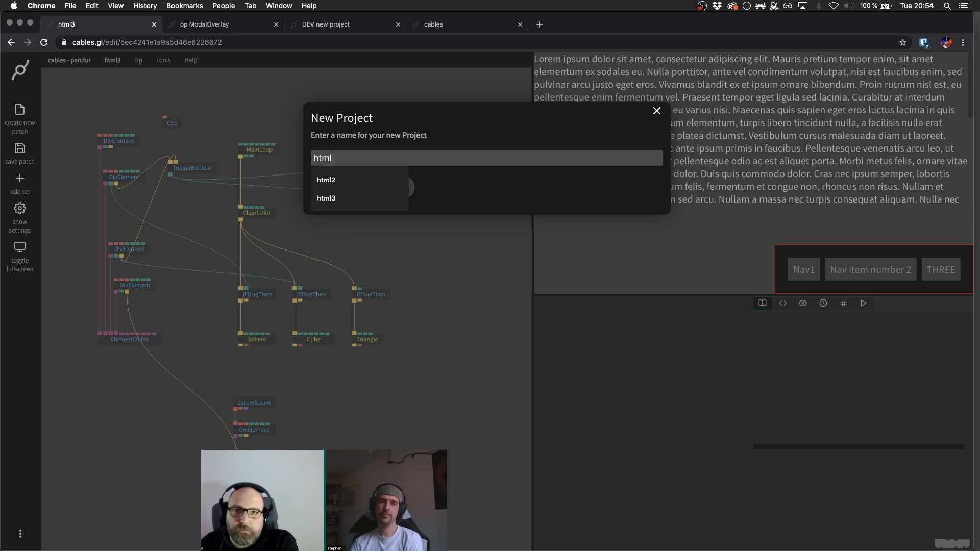
text(4)
key(Return)
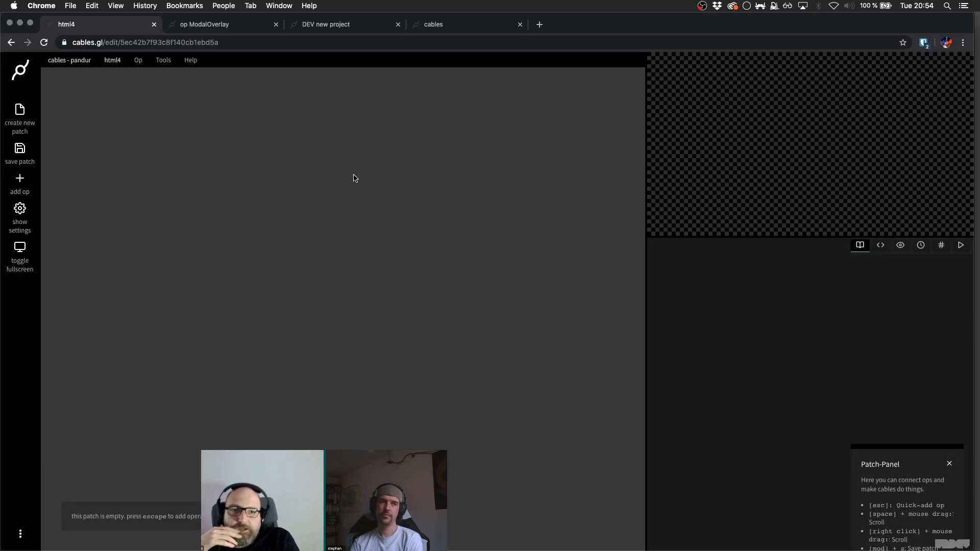
- Add a MainLoop op to the empty html4 patch and place it near the upper edge of the canvas
key(Escape)
text(mainl)
click(313, 232)
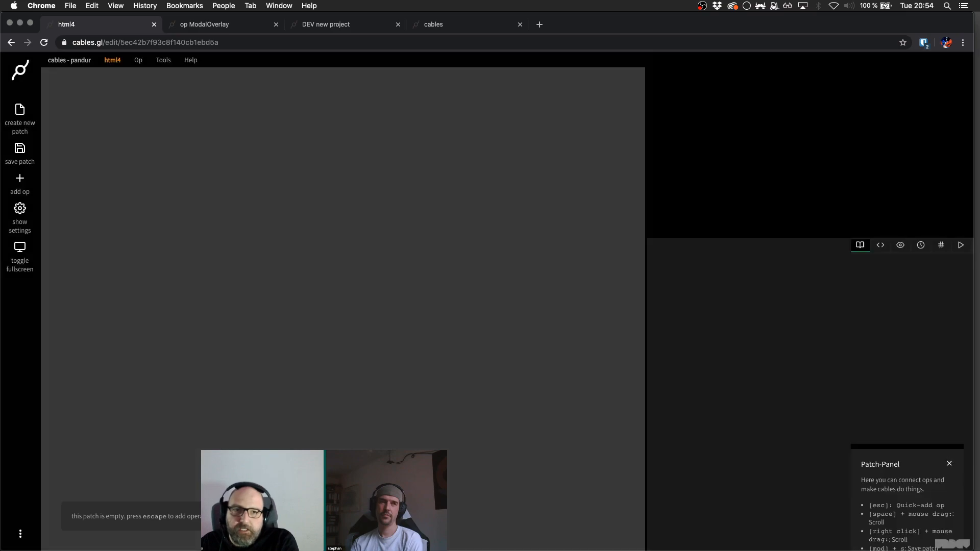
drag(369, 335, 442, 93)
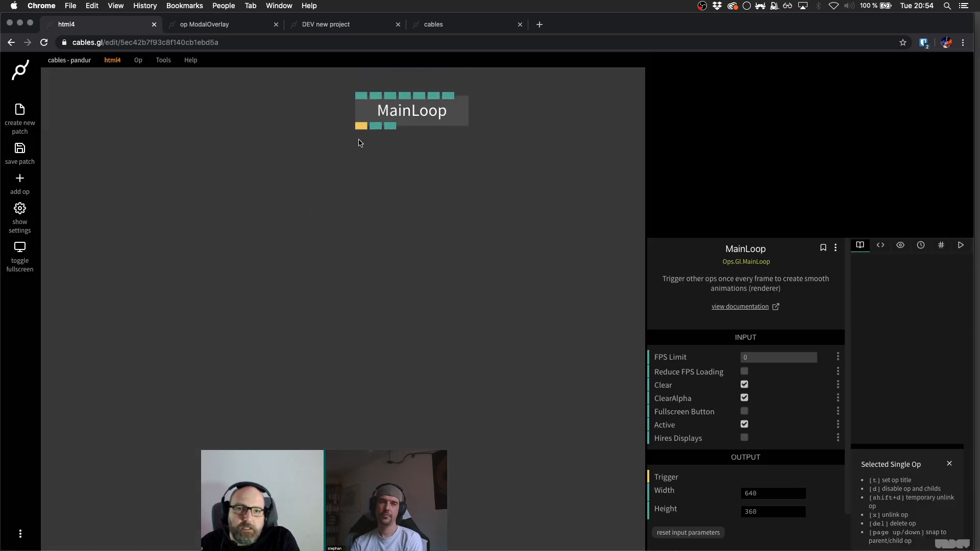
- Add a Cube op below the MainLoop, connected to its trigger output
drag(361, 128, 360, 322)
text(cube)
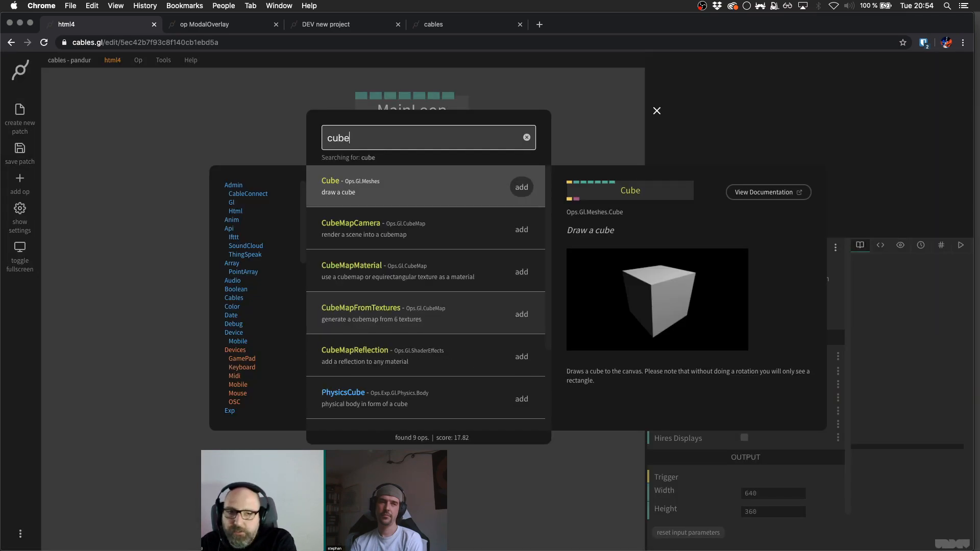
key(Return)
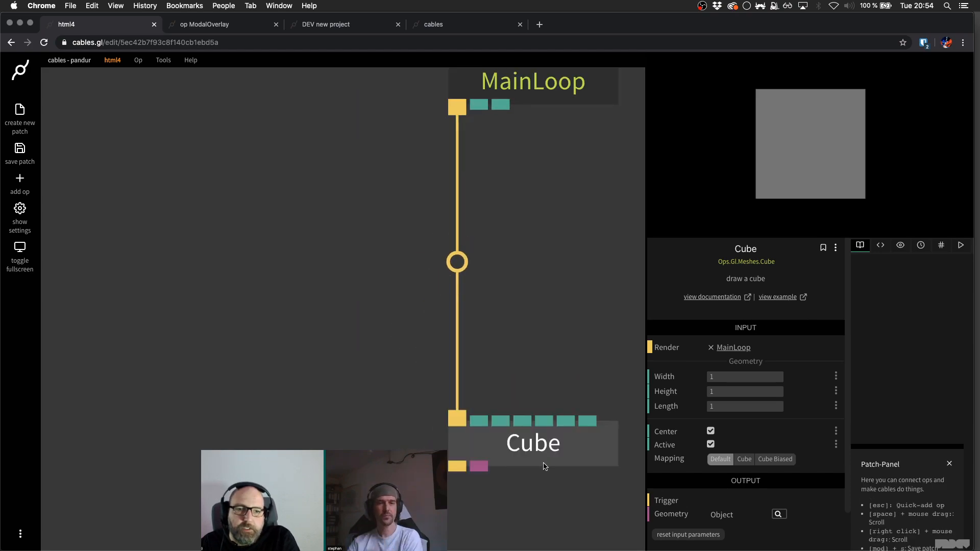
- Insert a LambertMaterial op into the connection between the MainLoop and Cube ops
scroll(538, 295, down, 3)
click(407, 250)
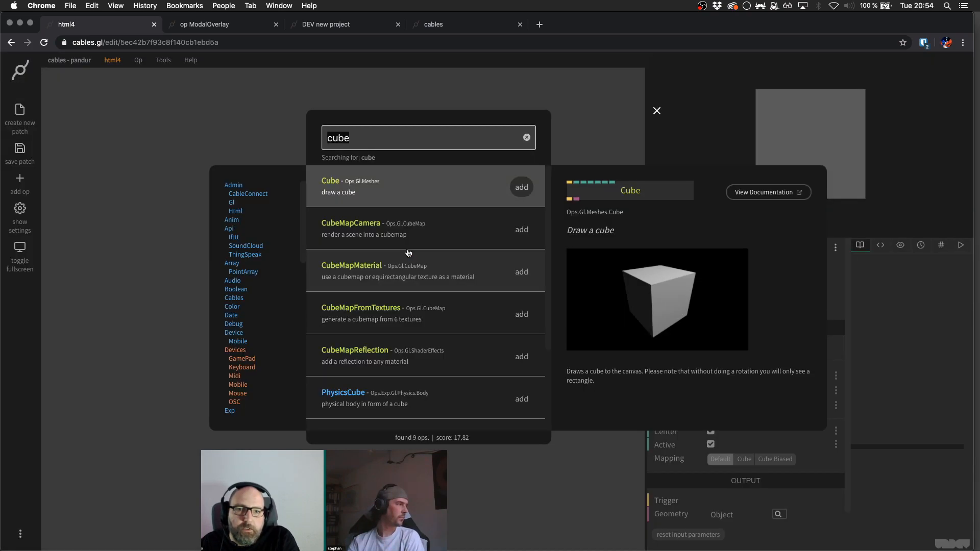
text(lambert)
key(Return)
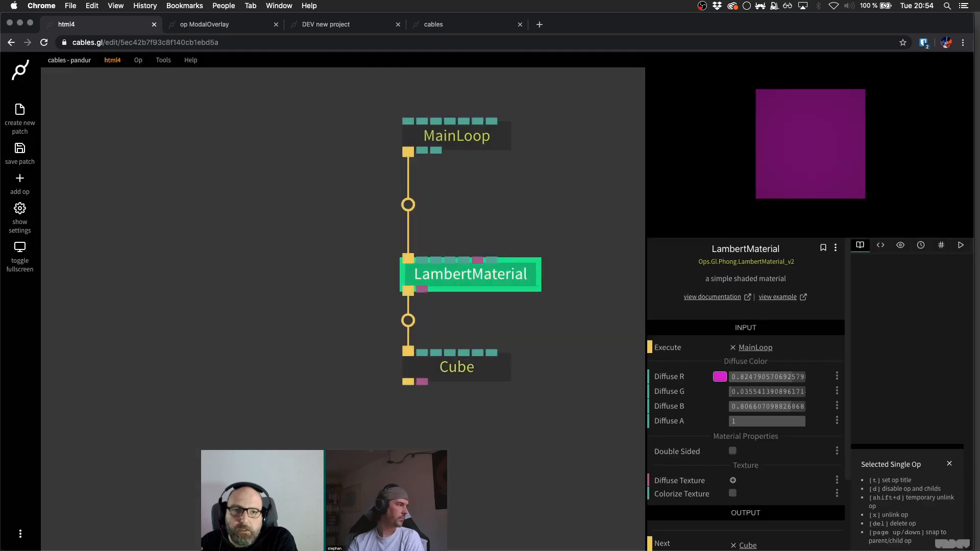
- Insert an OrbitControls op between MainLoop and LambertMaterial, space the ops apart, and rotate the cube to an angled view
click(408, 204)
text(orbit)
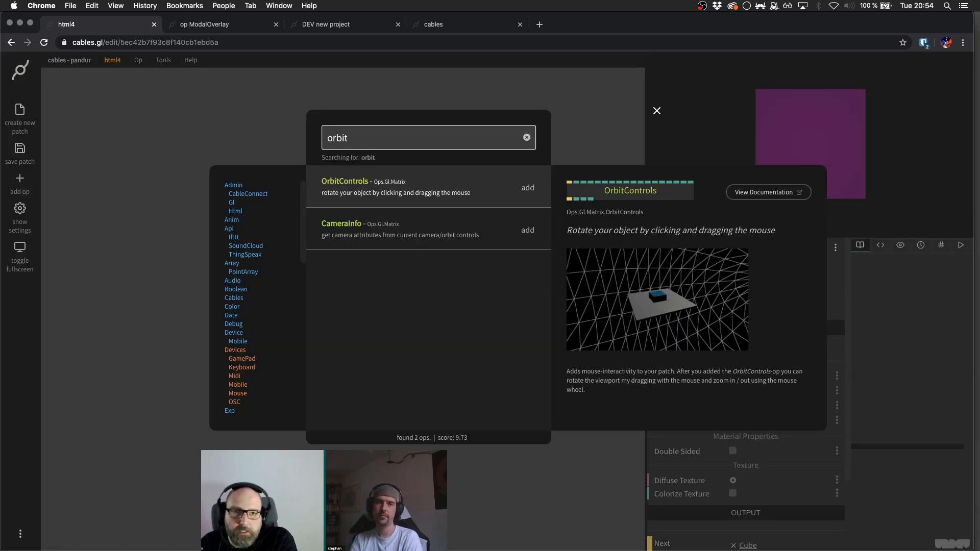
key(Return)
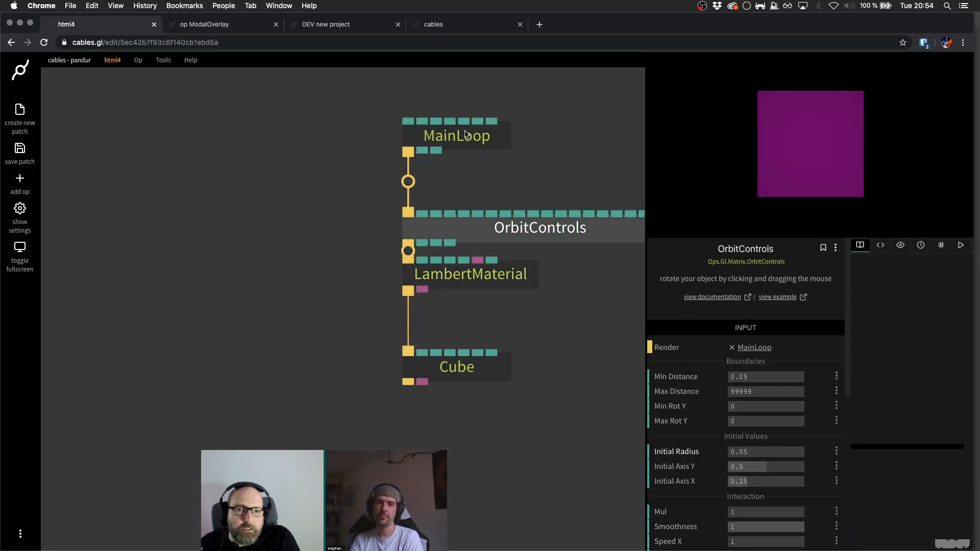
drag(498, 223, 498, 177)
drag(814, 148, 742, 166)
- Set the LambertMaterial's diffuse color to white and save the patch
click(500, 279)
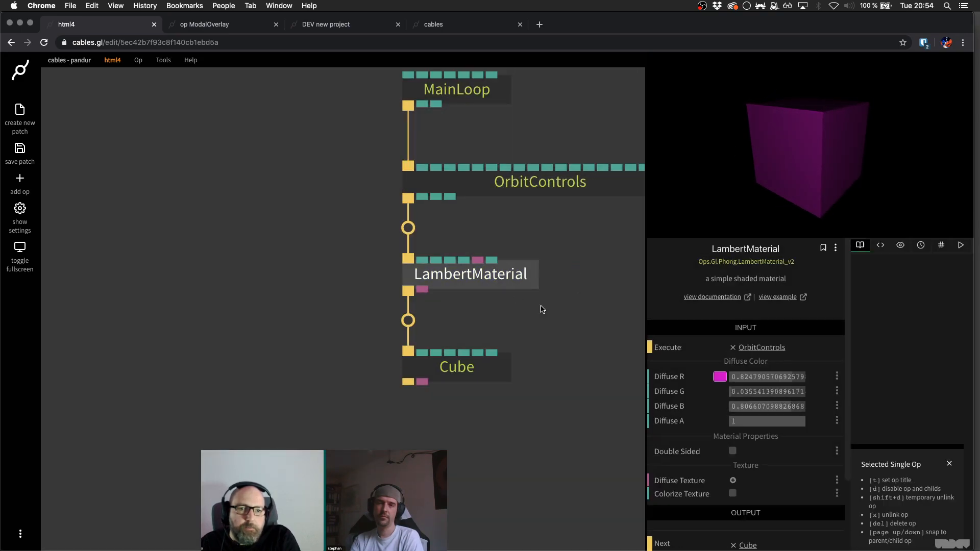
click(719, 377)
drag(710, 375, 677, 324)
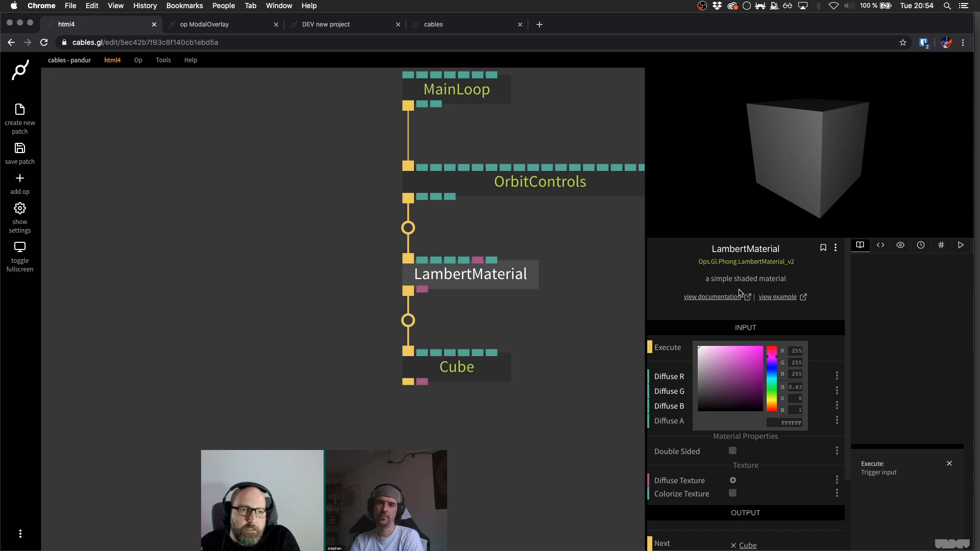
drag(769, 385, 769, 376)
drag(765, 138, 615, 265)
click(571, 290)
key(super+s)
drag(564, 293, 524, 354)
drag(766, 159, 787, 169)
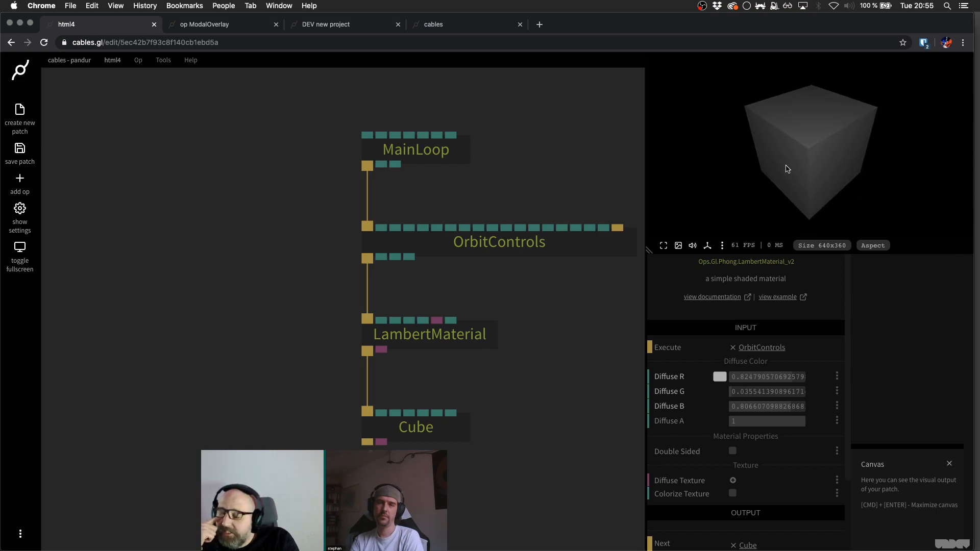
drag(577, 285, 575, 247)
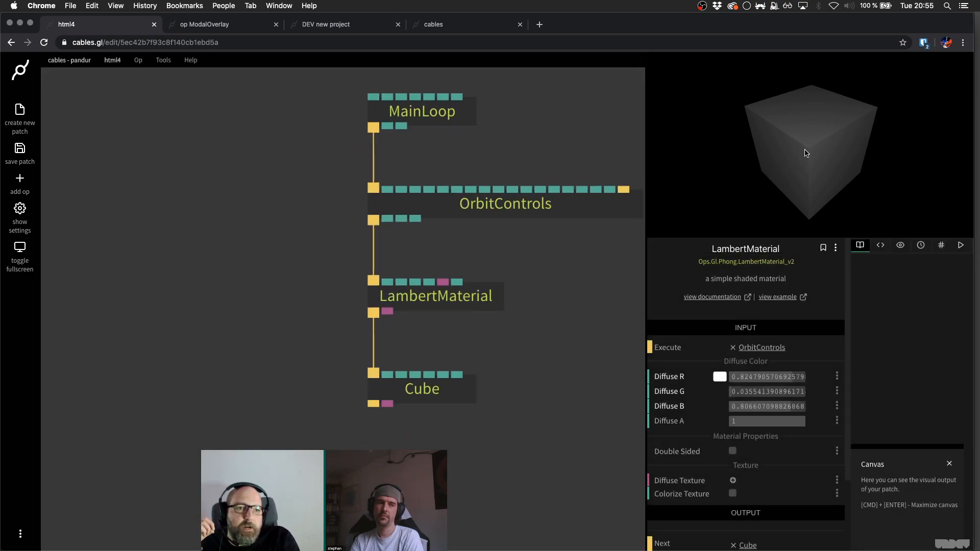
drag(804, 153, 820, 148)
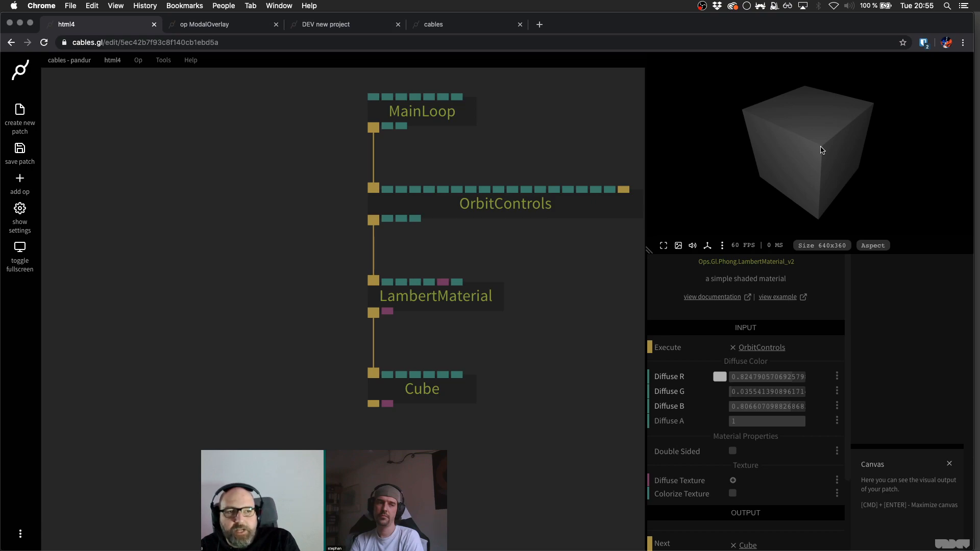
drag(800, 151, 873, 106)
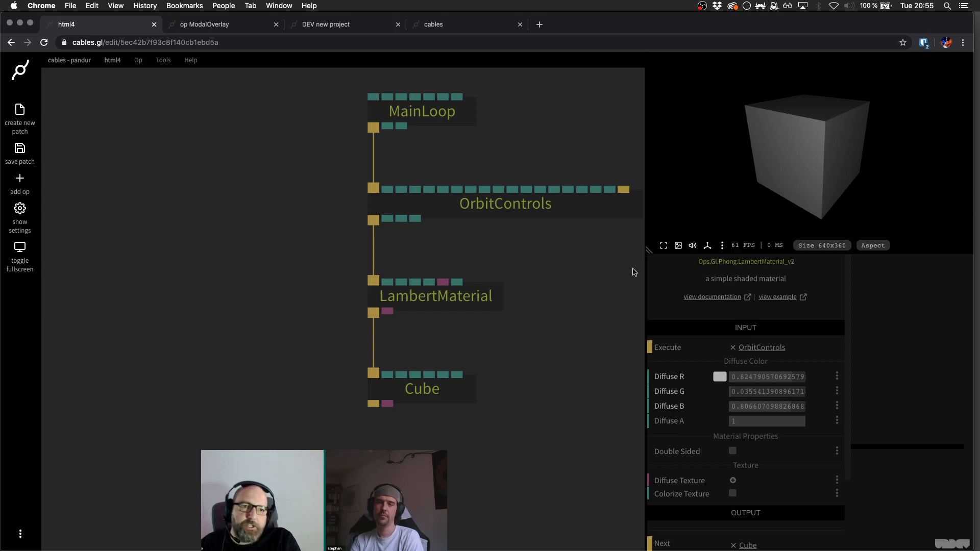
mouse_move(837, 153)
mouse_down()
mouse_move(975, 146)
mouse_move(848, 138)
mouse_up()
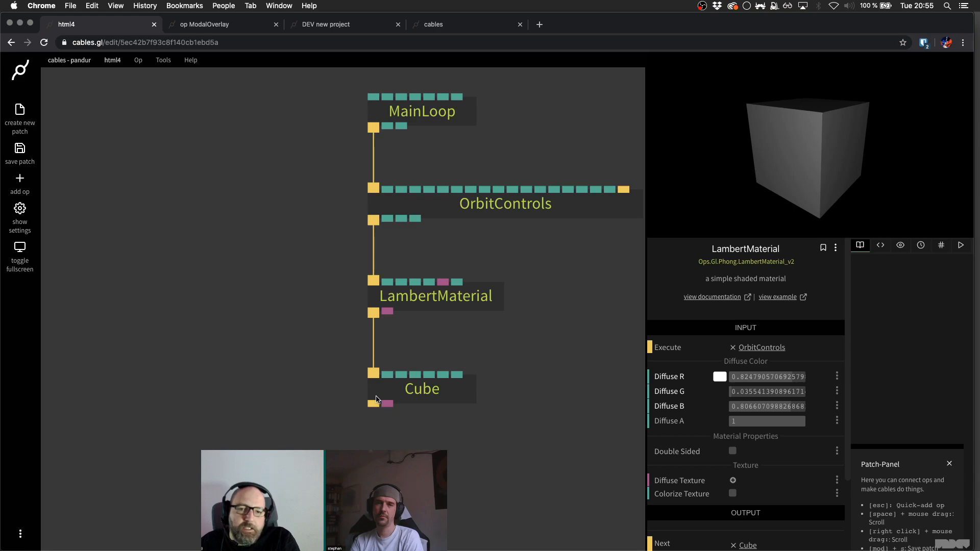
- Add a DivElement op and place it unconnected beside the LambertMaterial op, clear of the cube's op chain
click(189, 328)
key(Escape)
text(div)
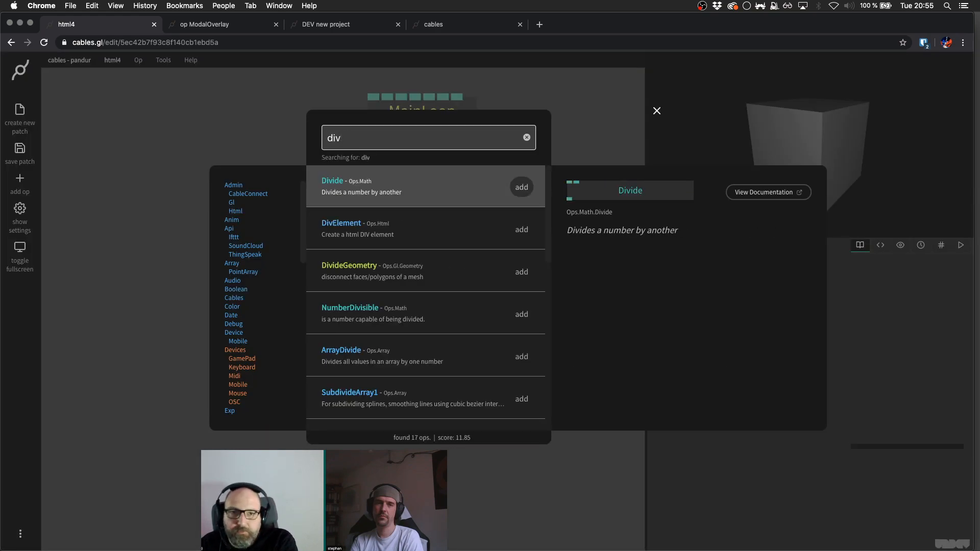
text(elem)
key(Return)
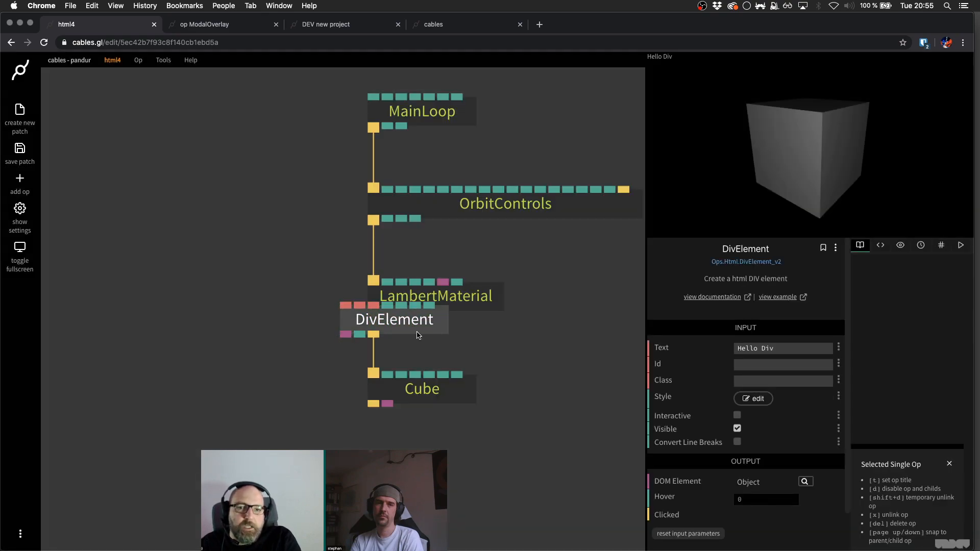
drag(420, 337, 211, 310)
click(258, 328)
click(232, 308)
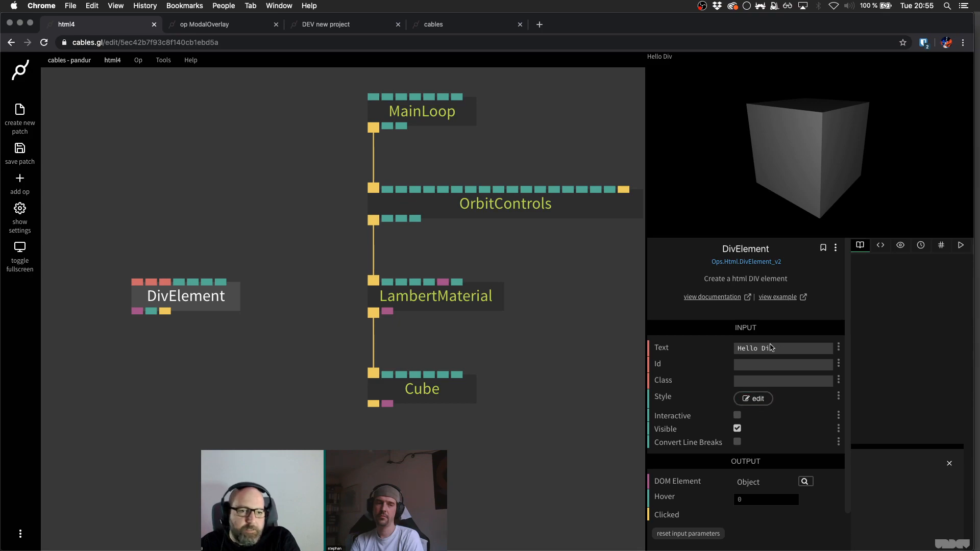
- Clear the DivElement's text and add border-radius:100px; on a separate line of its style
triple_click(792, 350)
key(BackSpace)
click(759, 400)
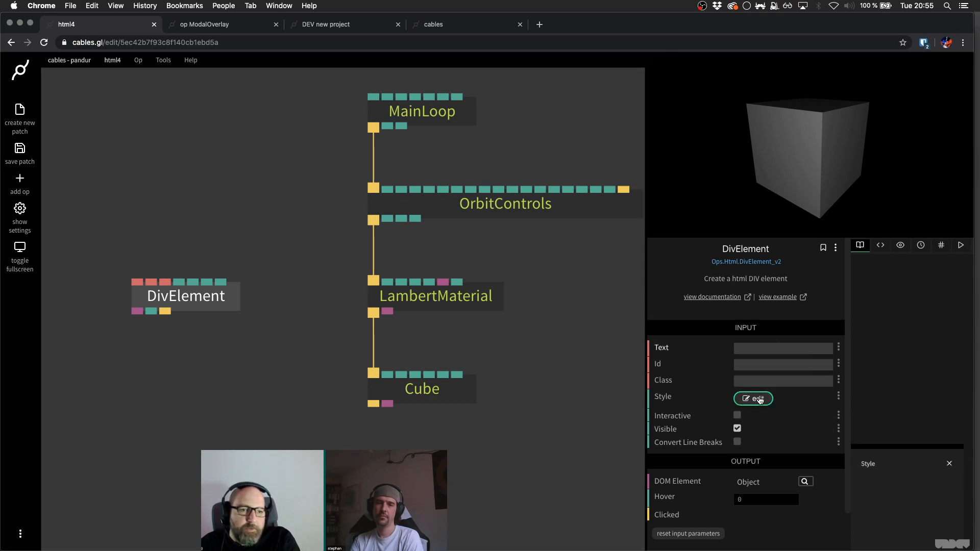
key(Return)
key(Return)
text(border-radius:100px;)
key(Return)
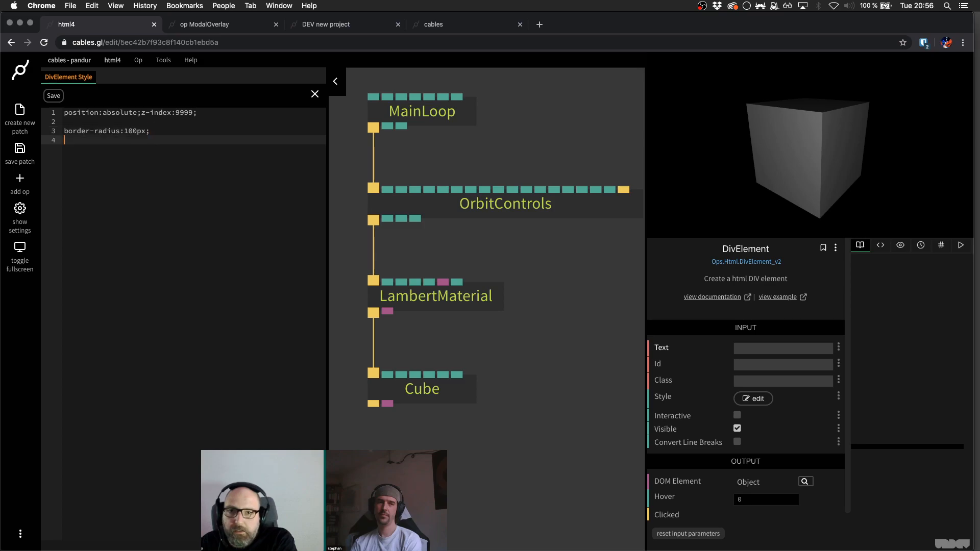
- Add width:50px; and height:50px; to the DivElement's style and save it
text(bo)
key(BackSpace)
key(BackSpace)
text(width:)
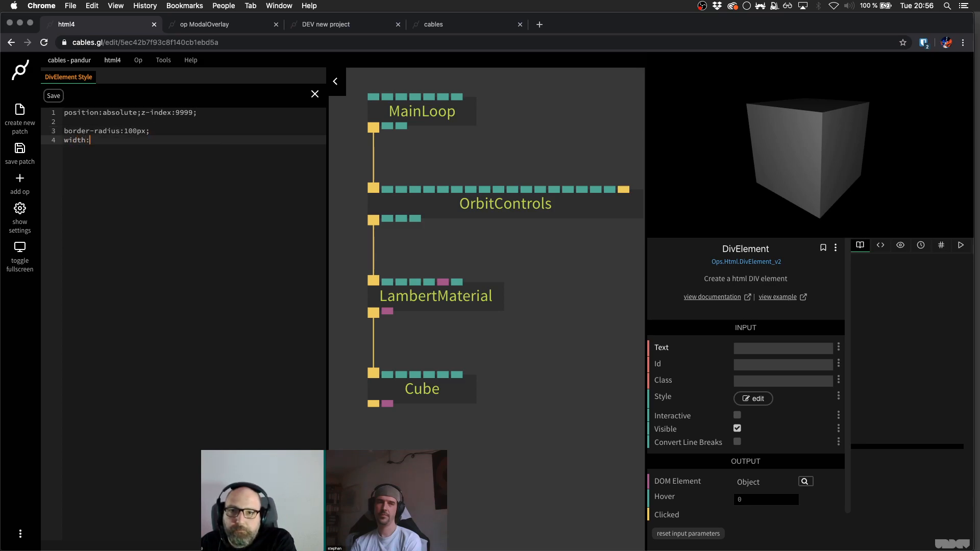
text(;)
key(shift+Home)
key(super+c)
key(End)
key(Return)
key(super+v)
key(Home)
key(alt+shift+Right)
text(height)
key(super+s)
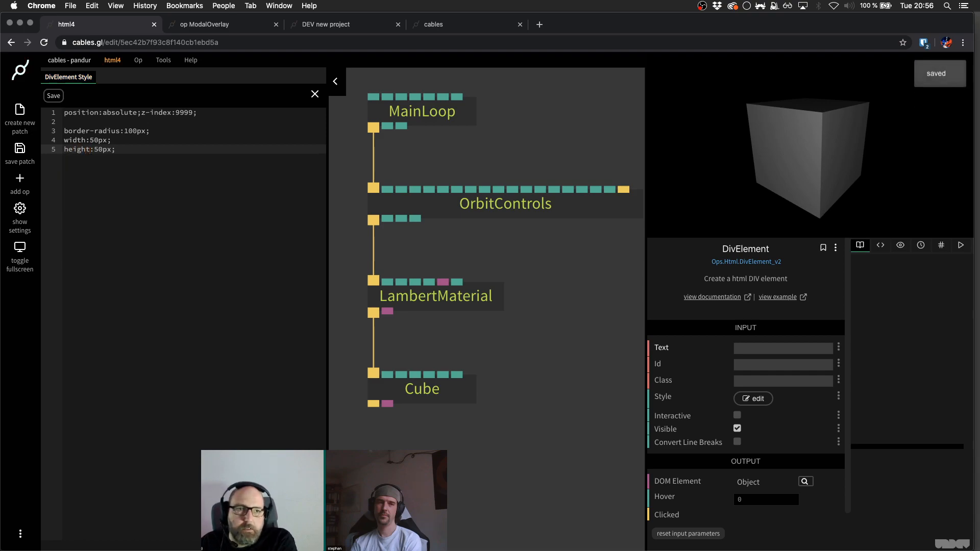
- Add background-color:white; to the DivElement's style and save it
key(Return)
text(background-color)
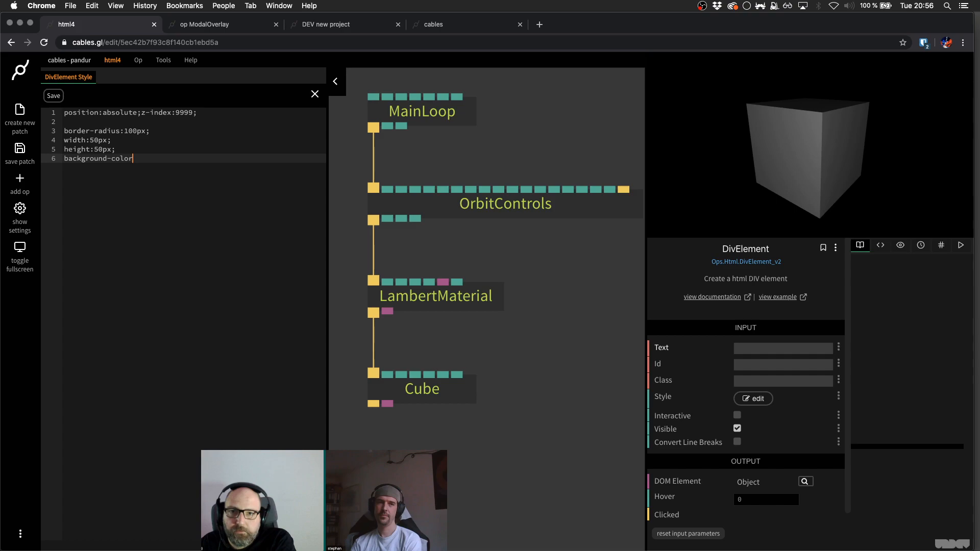
text(:white;)
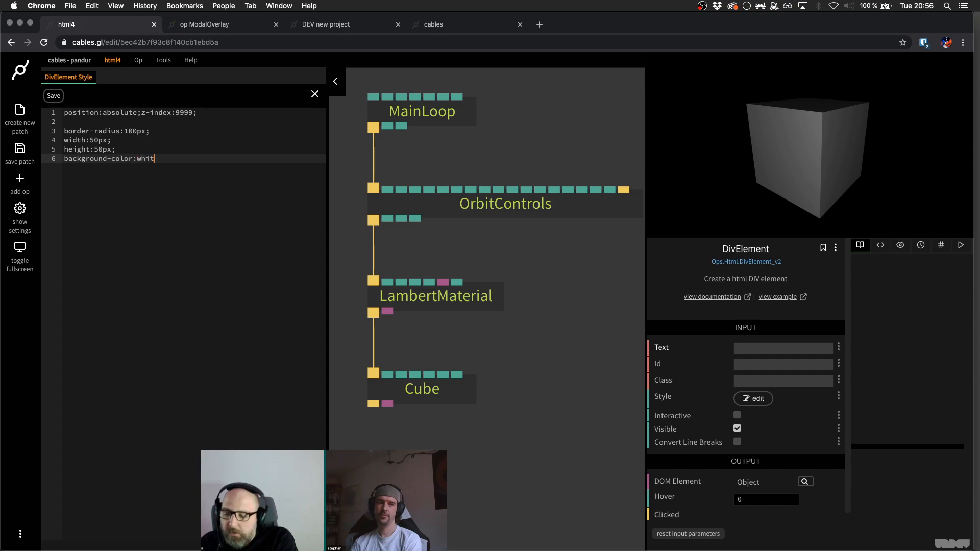
key(super+s)
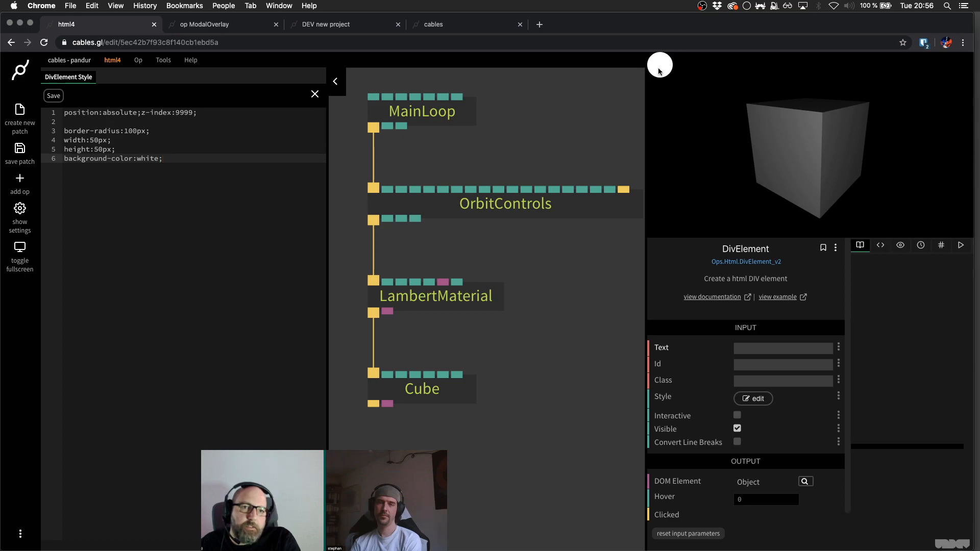
- Make the circle half transparent by adding opacity:0.5; to the DivElement's style, and save it
key(Return)
text(opacity:0-.)
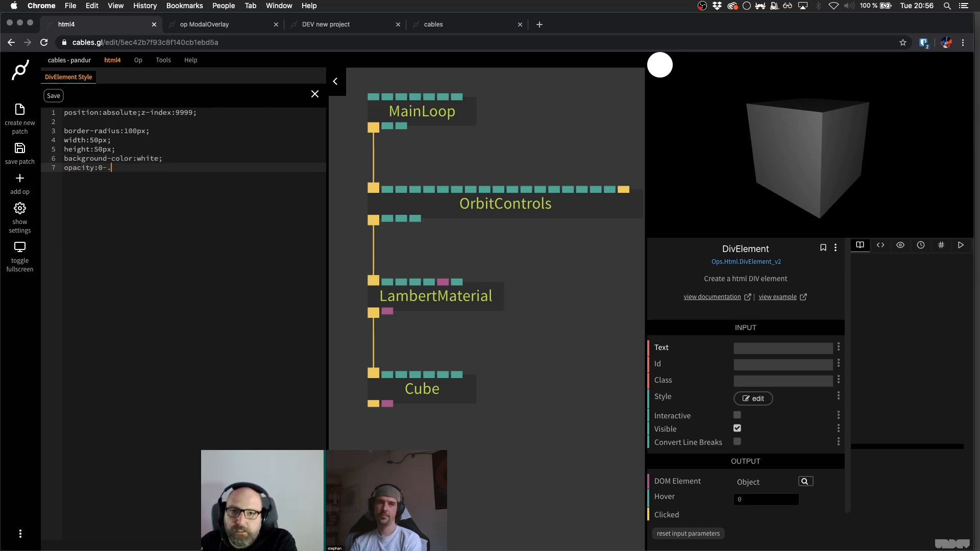
text(.5;)
key(super+s)
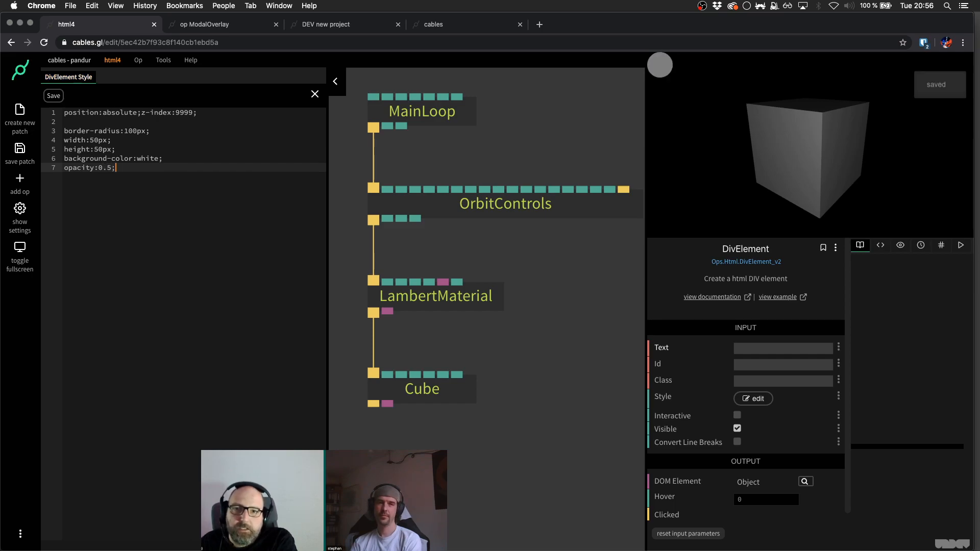
key(Return)
key(super+s)
- Set the DivElement's text to "?" and add color:black; to its style, saving the change
click(771, 348)
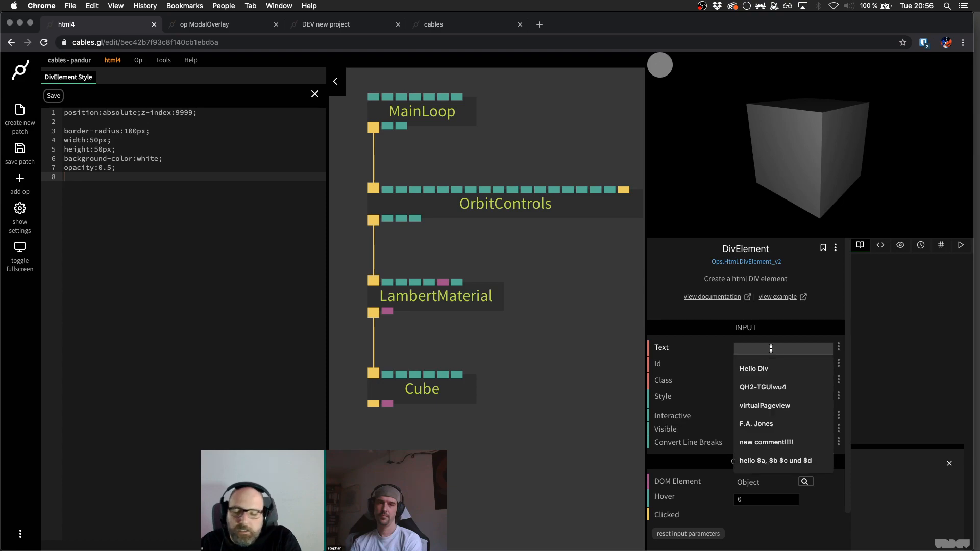
text(?)
click(142, 194)
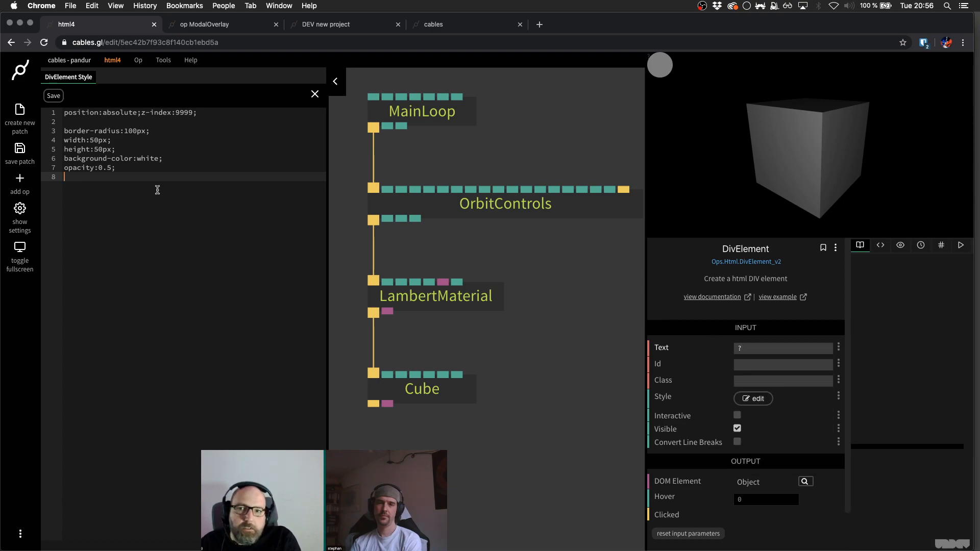
text(color:bnl;a)
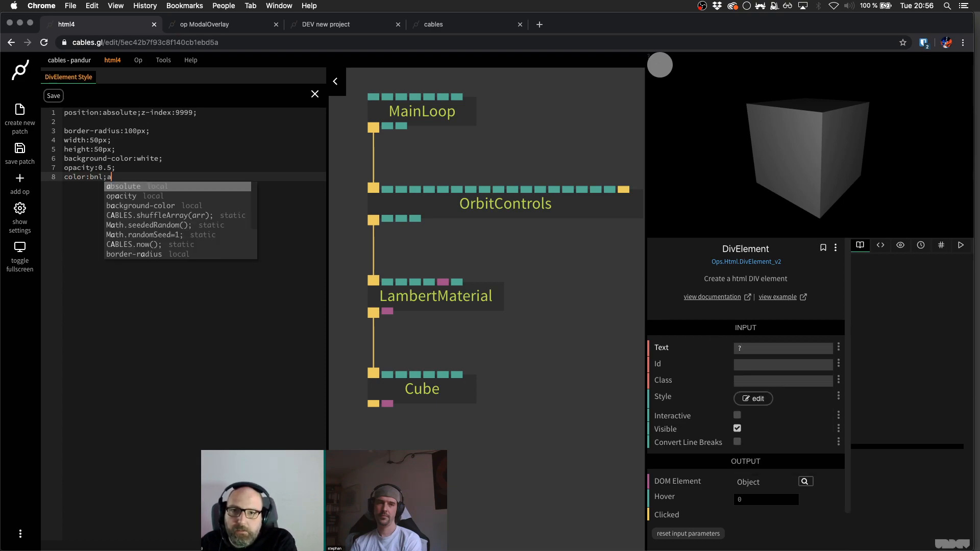
text(black;)
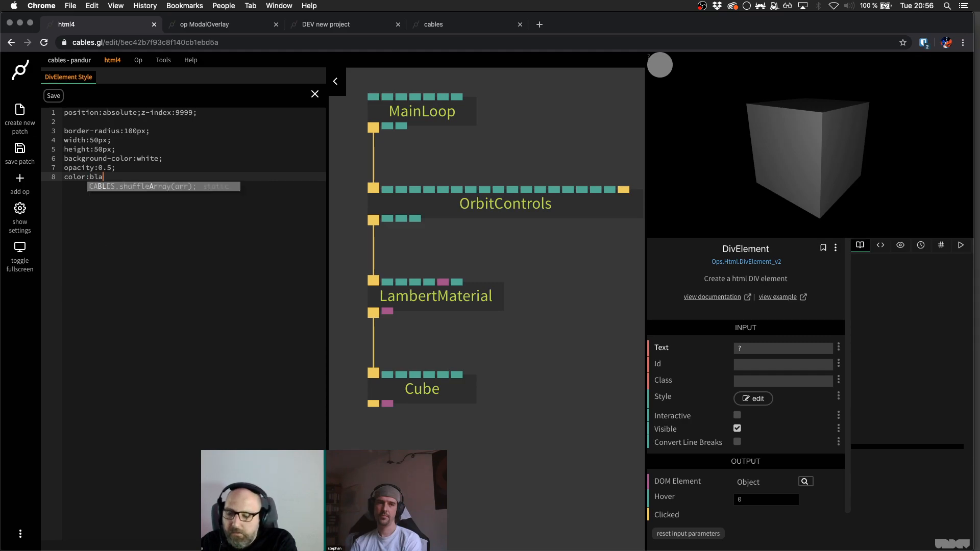
key(ctrl+s)
- Add a font-size declaration to the DivElement's style, try 50px, settle on 45px, and save
key(Return)
text(font-size:50px;)
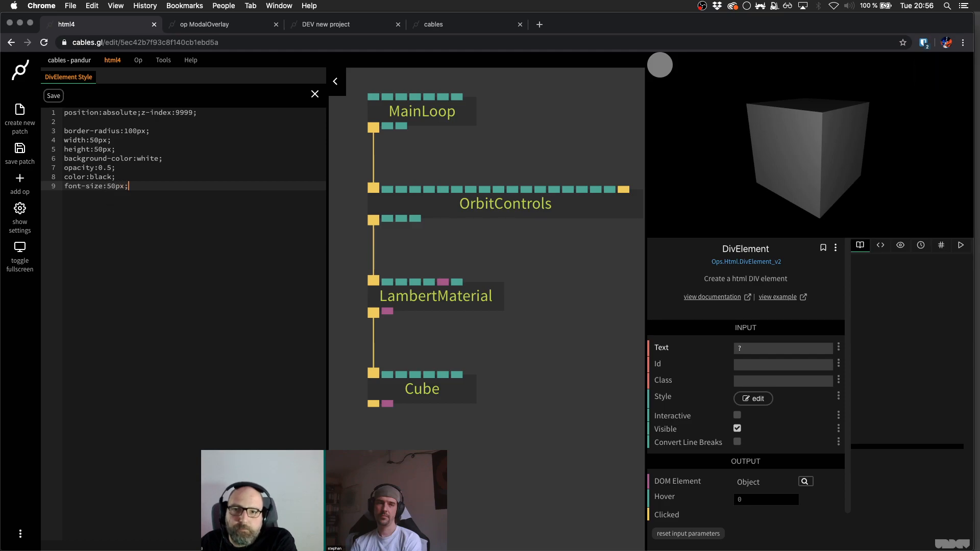
key(ctrl+s)
key(Left)
key(BackSpace)
text(4)
key(ctrl+s)
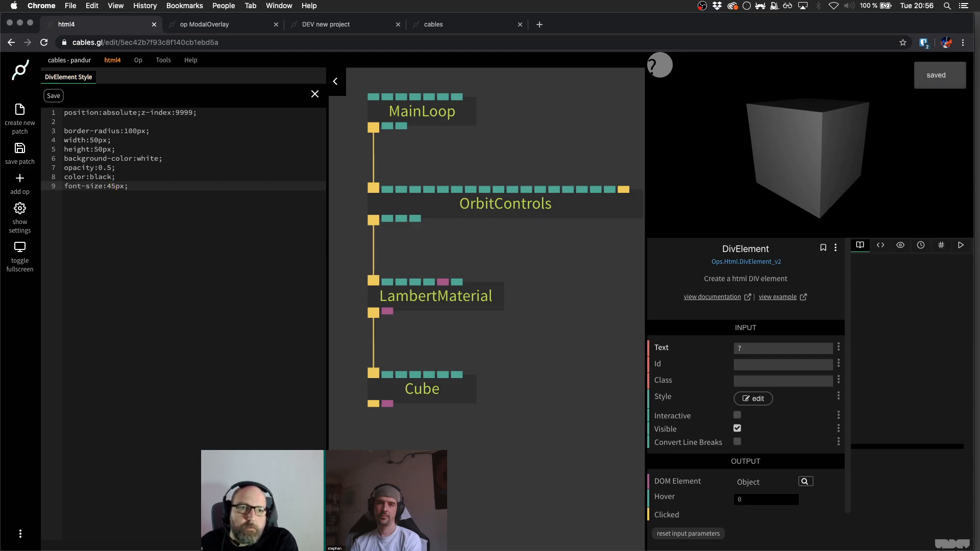
- Add an empty line at the end of the style and change the DivElement's text to "??"
key(End)
key(Return)
text(p)
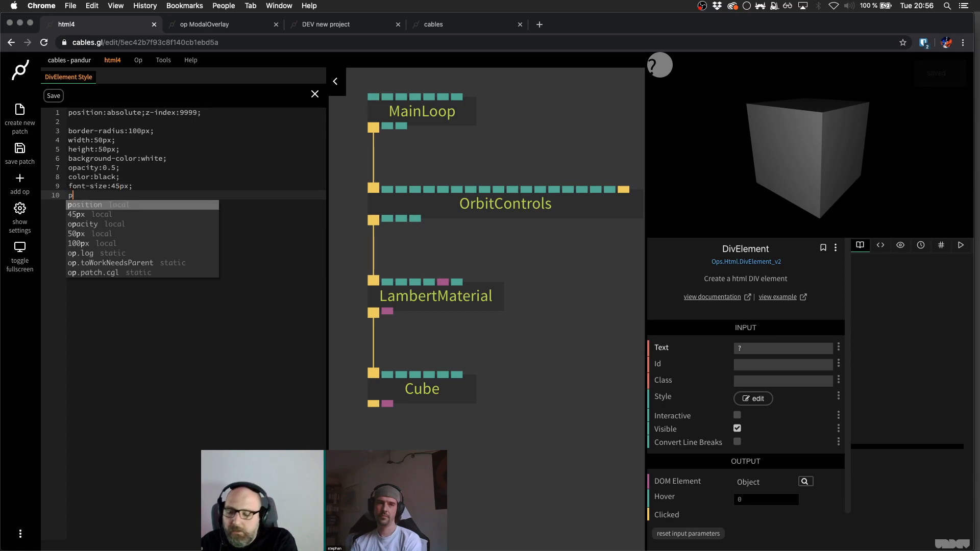
key(BackSpace)
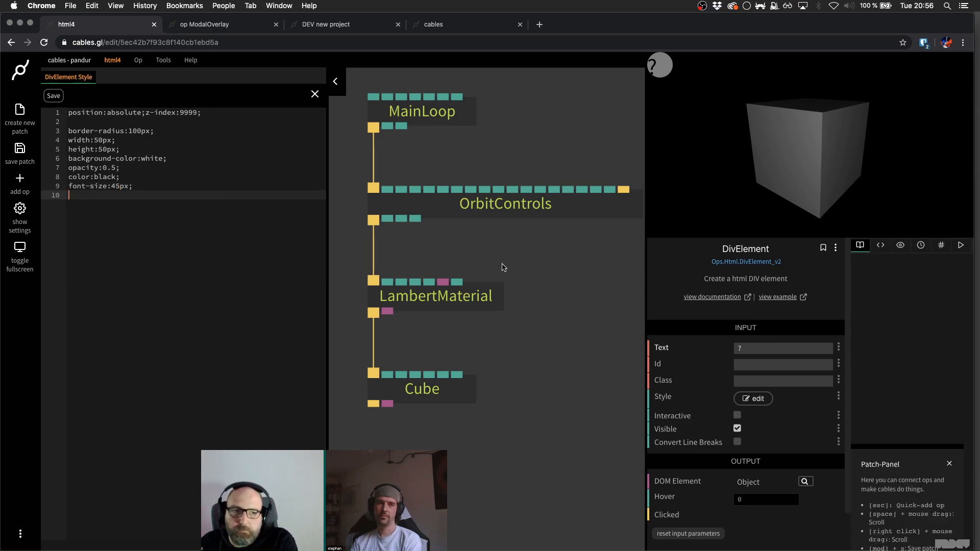
click(766, 348)
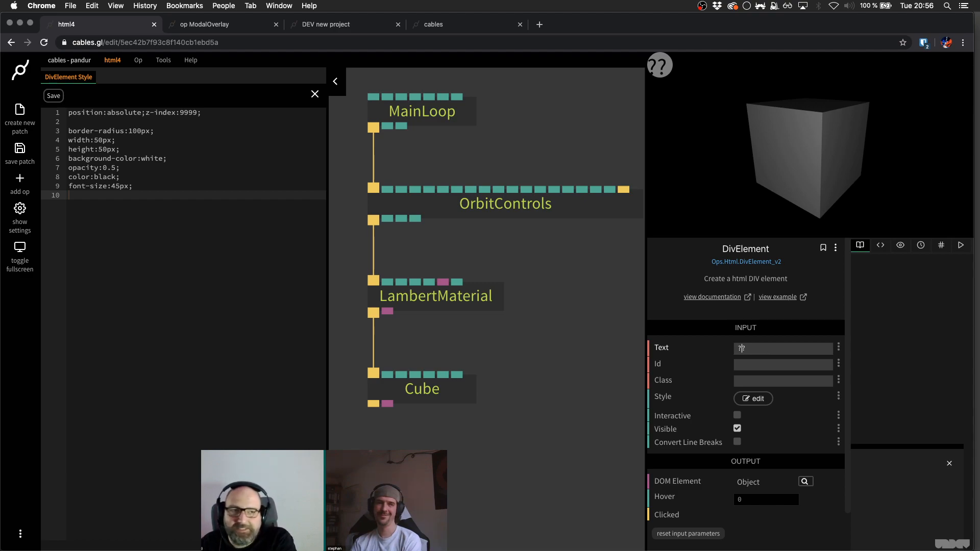
- Add padding-left:5px; to the DivElement's style and save it
click(191, 217)
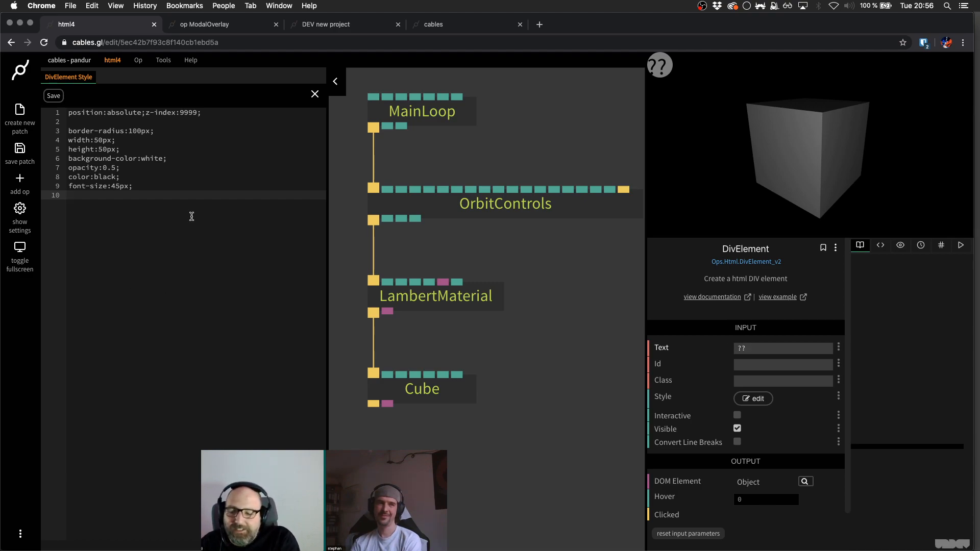
text(pa)
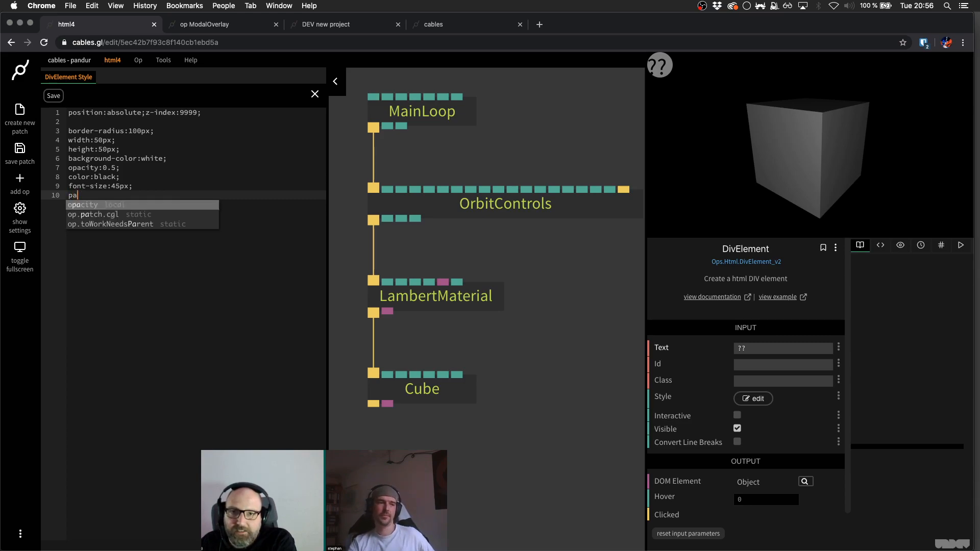
text(dfding-)
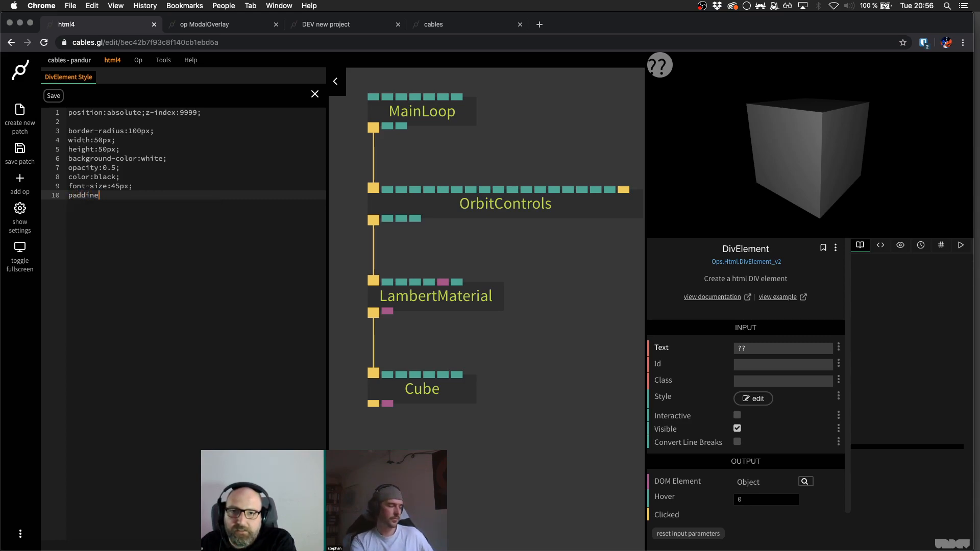
text(left:5p)
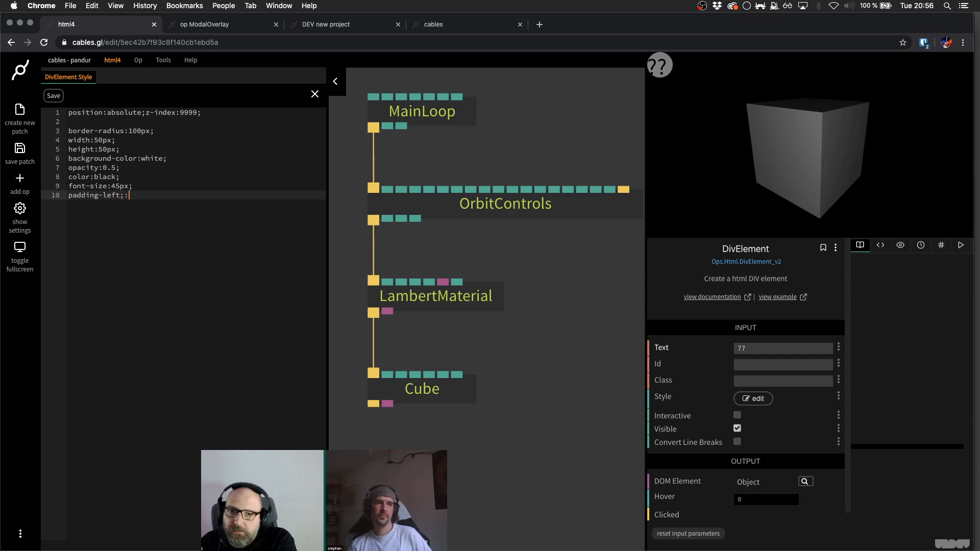
text(x;)
key(super+s)
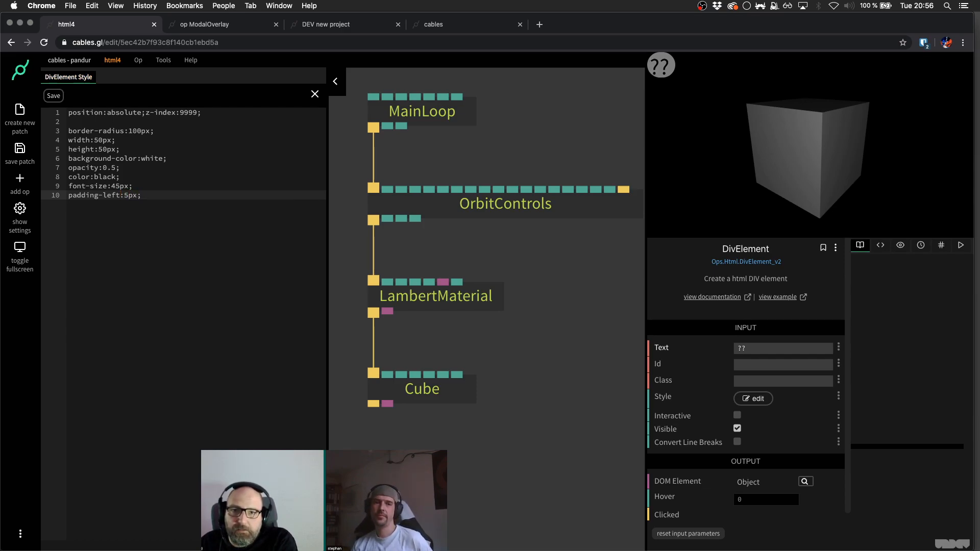
- Try turning the width declaration in the DivElement's style into max-width, saving the style, and remove the prefix again
key(Up)
key(Up)
key(Up)
key(Up)
key(Up)
key(Up)
key(Home)
text(max)
key(super+s)
text(-)
key(super+s)
key(Delete)
key(Delete)
key(Delete)
key(Delete)
key(super+s)
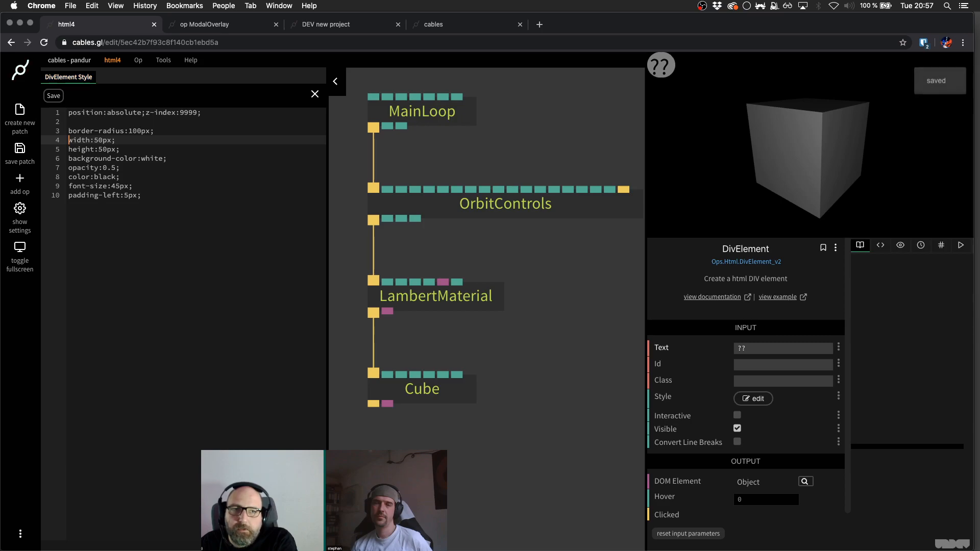
- Add overflow:hidden; as a new last line of the DivElement's style and save it
click(141, 195)
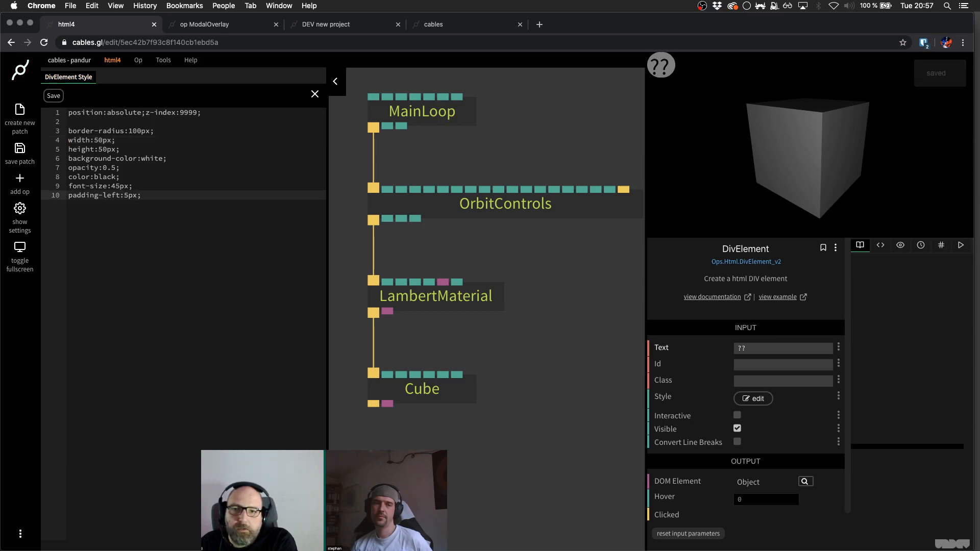
click(68, 195)
click(142, 195)
key(Return)
text(overflow:hid)
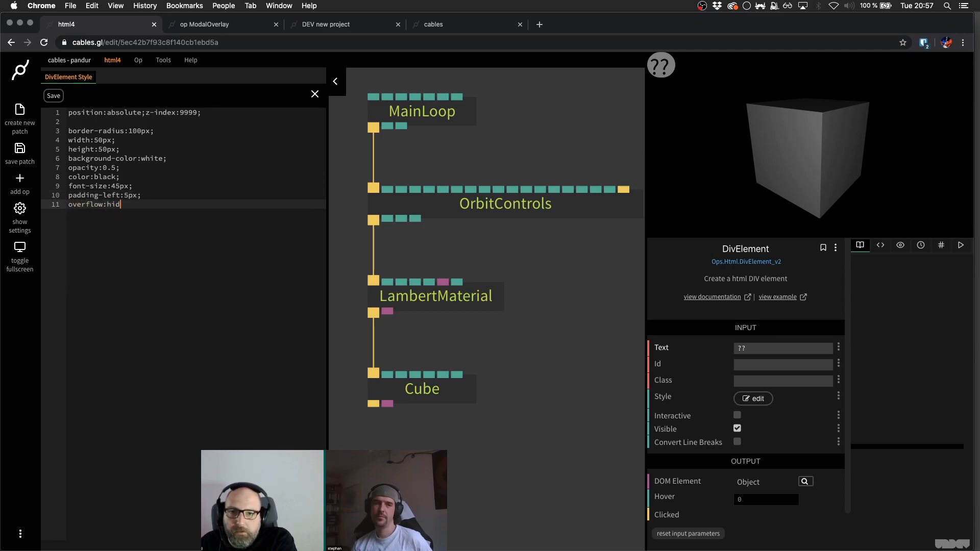
text(den)
key(ctrl+s)
text(;)
- Change padding-left in the DivElement's style, trying 1px and 11px, settle on 15px, and save
key(Up)
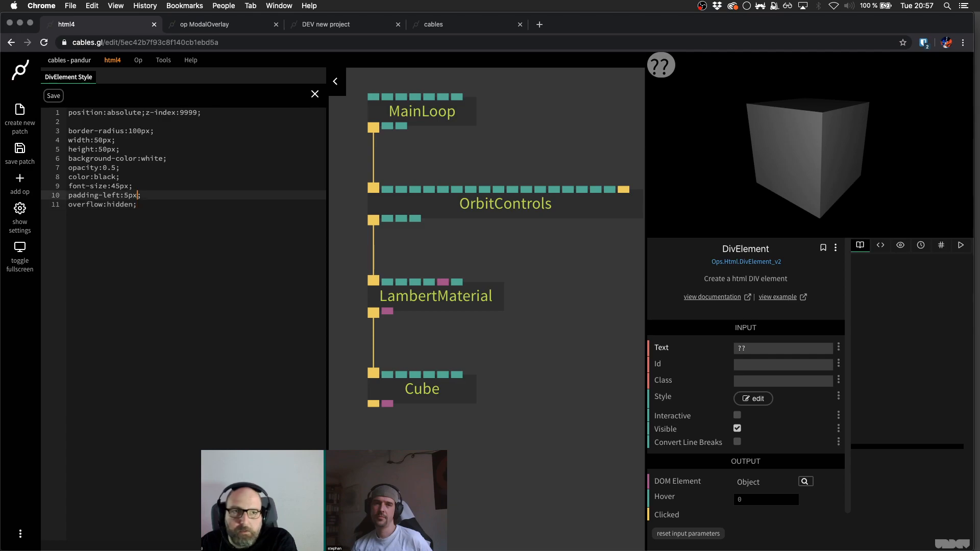
key(Left)
key(Left)
text(1)
key(ctrl+s)
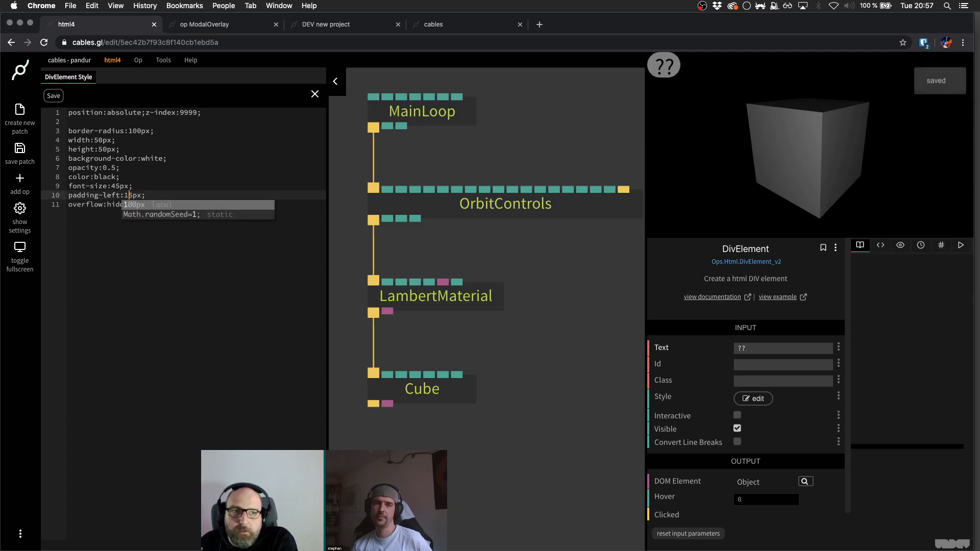
key(Delete)
key(ctrl+s)
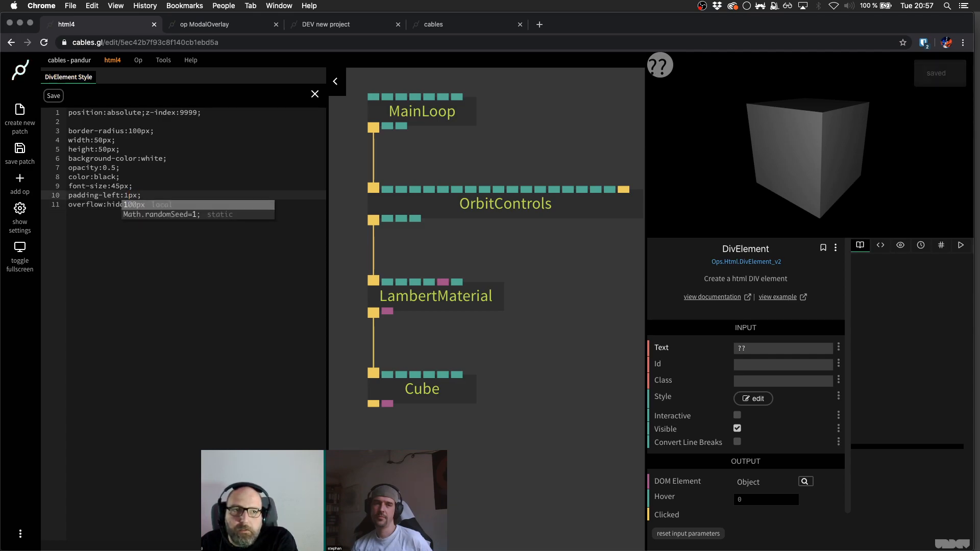
text(1)
key(ctrl+s)
key(BackSpace)
text(5)
key(ctrl+s)
key(Down)
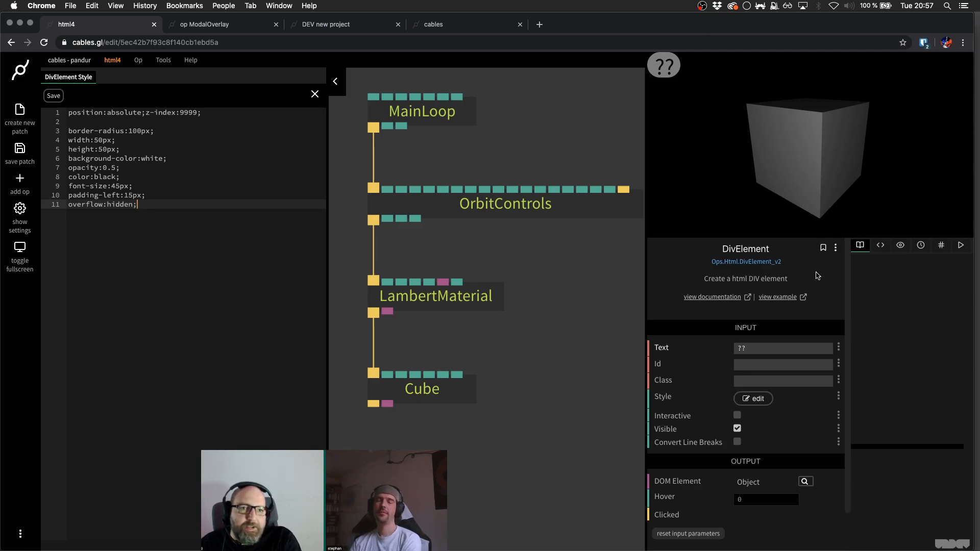
- Try the DivElement's text as "?" with padding-left:5px, then restore padding-left:15px and the text "??"
click(779, 350)
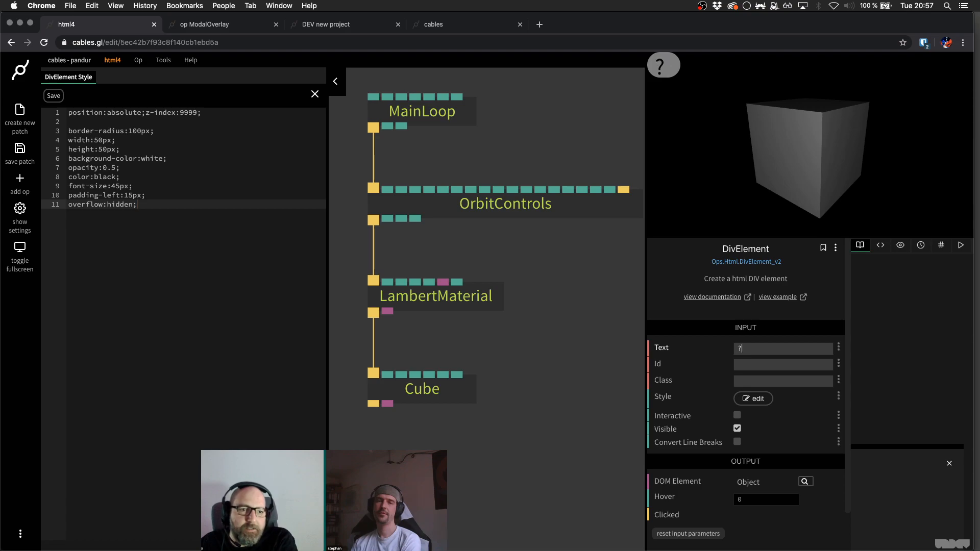
click(201, 228)
key(ctrl+s)
key(Up)
key(Delete)
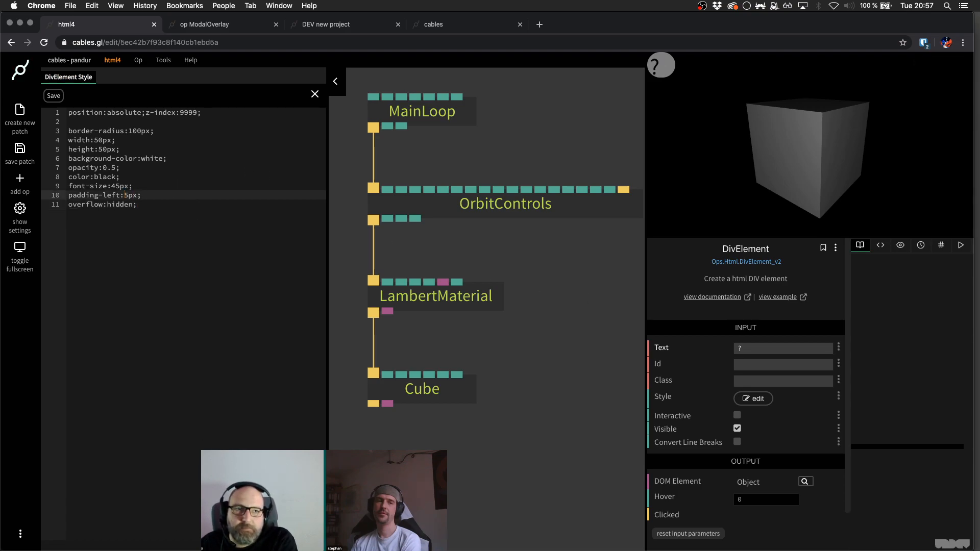
text(1)
key(ctrl+s)
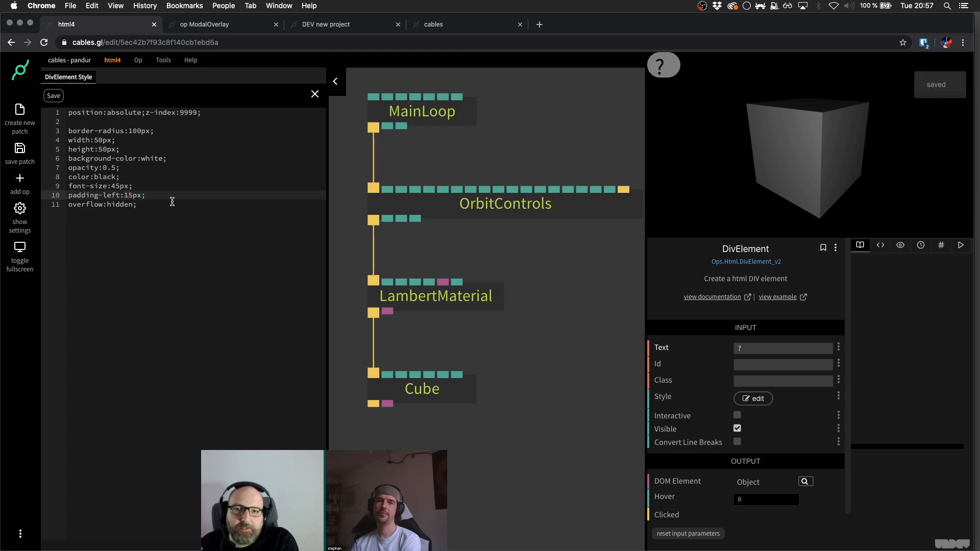
click(786, 347)
text(?)
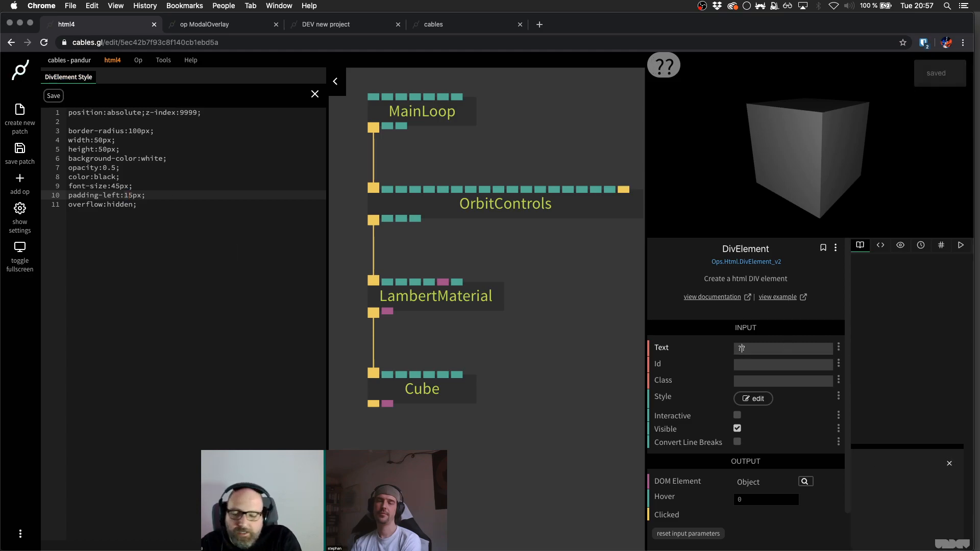
- Add a TransformElement op connected to the Cube's trigger output
click(536, 330)
scroll(536, 331, up, 2)
key(ctrl+s)
scroll(537, 330, down, 3)
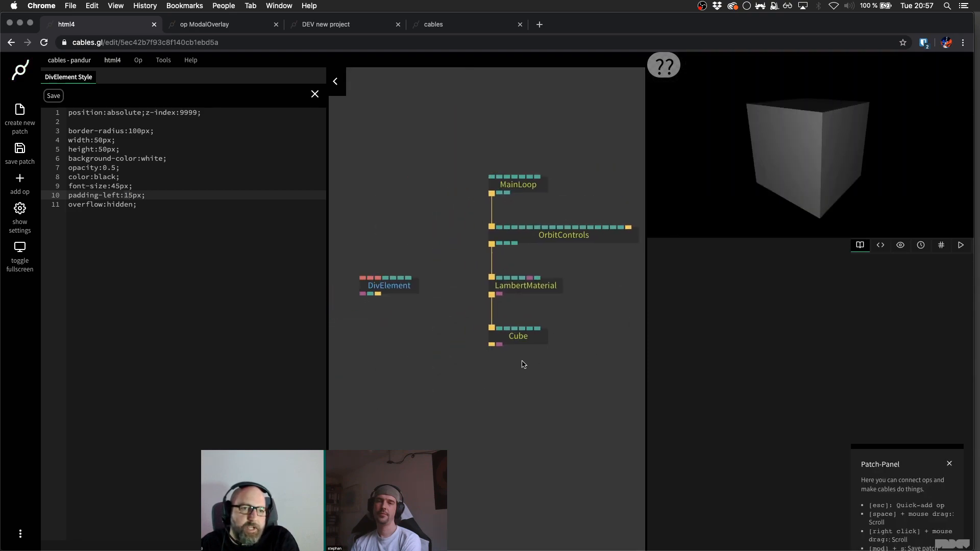
drag(522, 363, 547, 339)
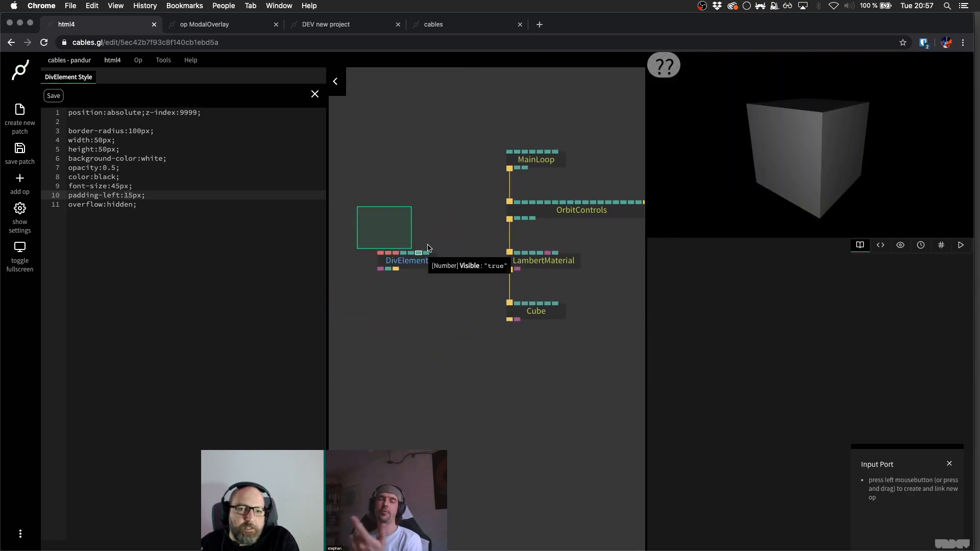
drag(789, 141, 712, 143)
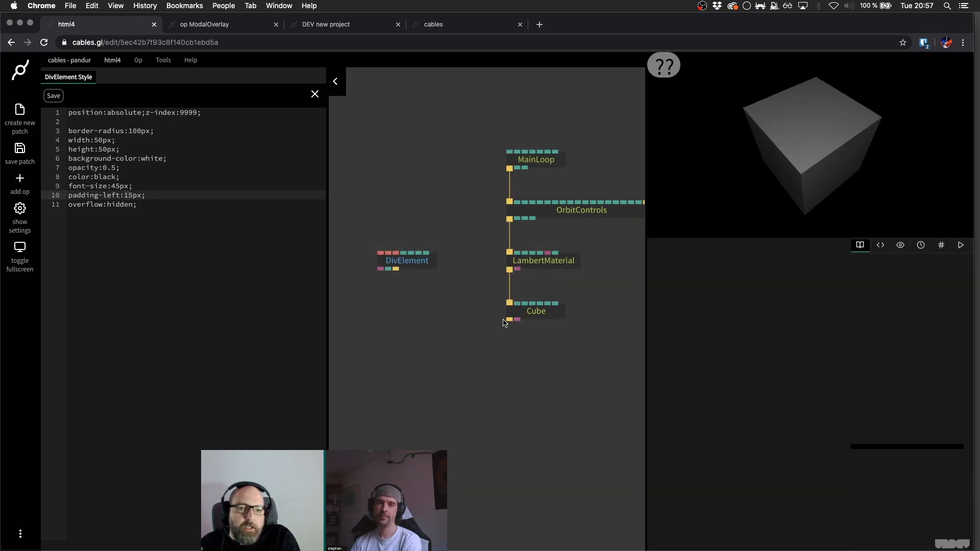
drag(512, 321, 494, 391)
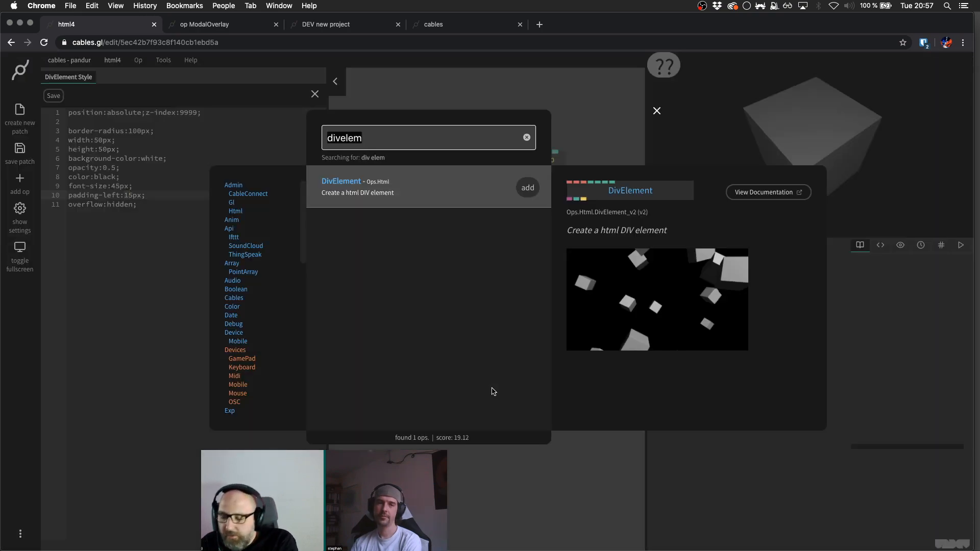
text(transformel)
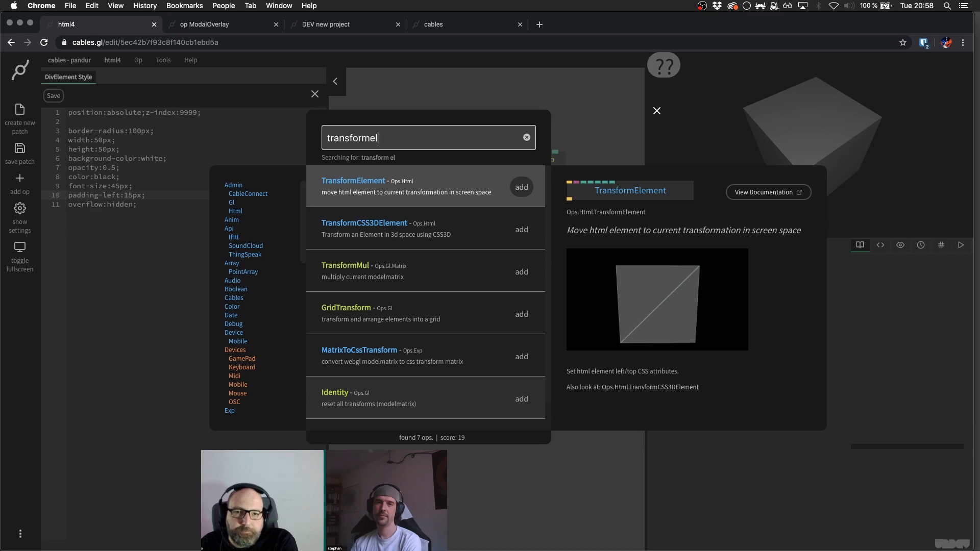
key(Return)
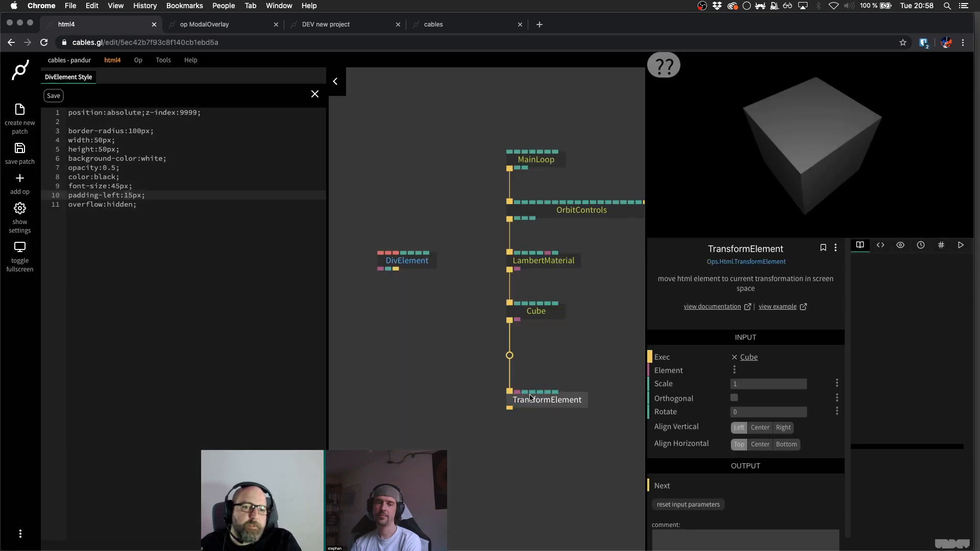
- Connect the DivElement's DOM Element output to the TransformElement's Element input and check how the marker follows the cube
scroll(530, 397, up, 2)
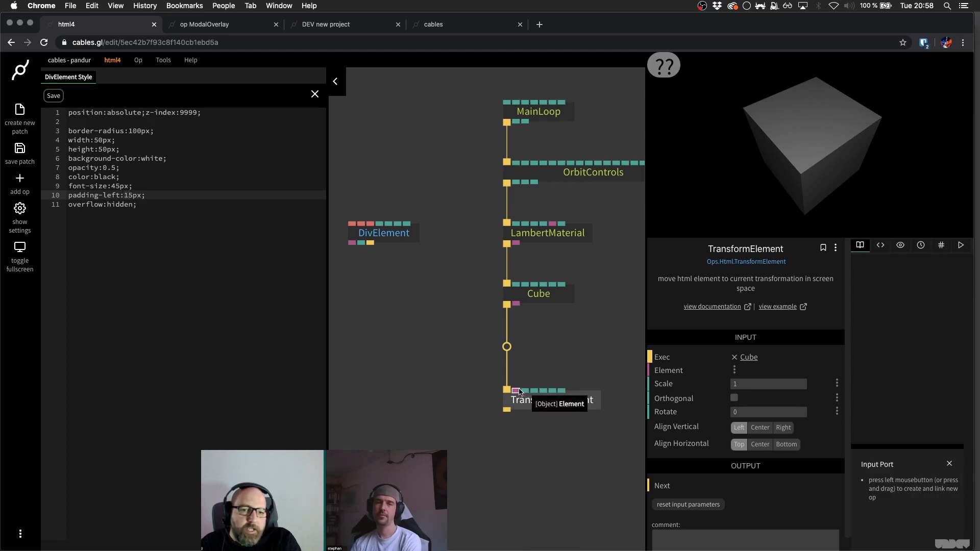
drag(519, 392, 386, 240)
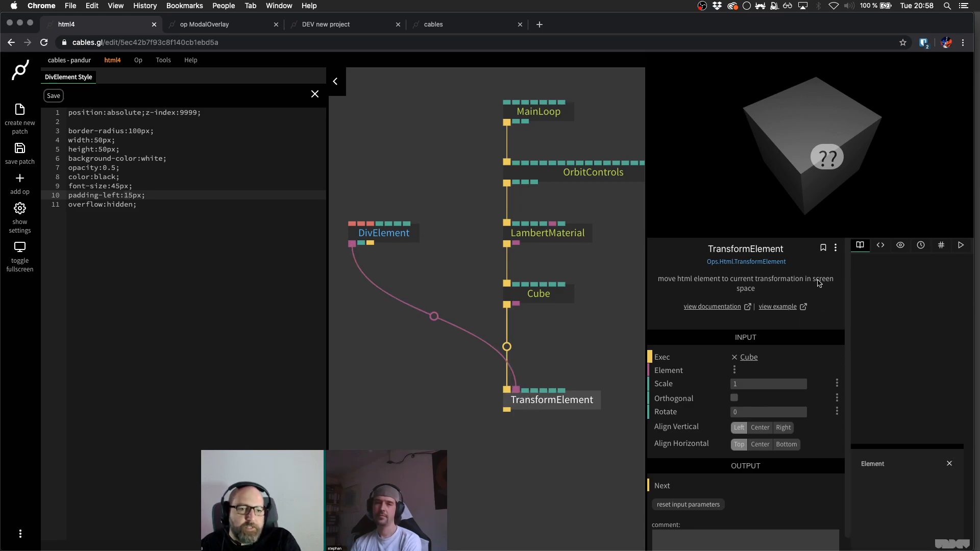
drag(742, 189, 685, 172)
drag(838, 141, 847, 158)
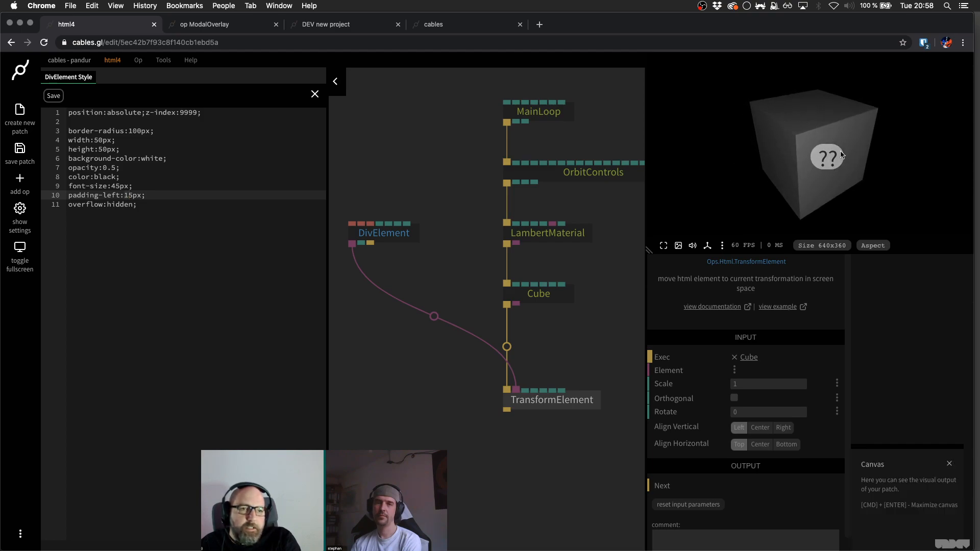
click(586, 332)
scroll(587, 285, down, 3)
click(831, 142)
drag(871, 137, 770, 158)
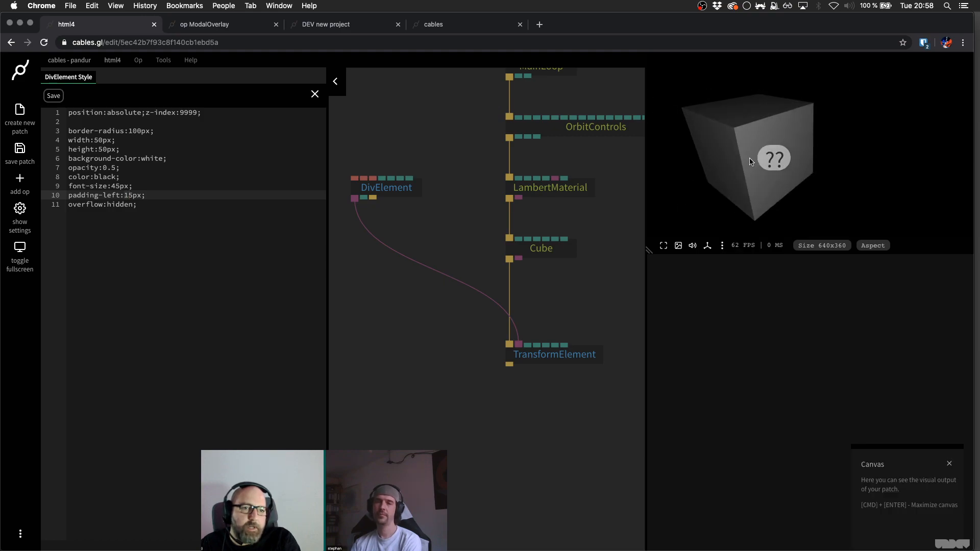
- Move the TransformElement further down and insert a Transform op into the link between it and the Cube
drag(574, 351, 572, 382)
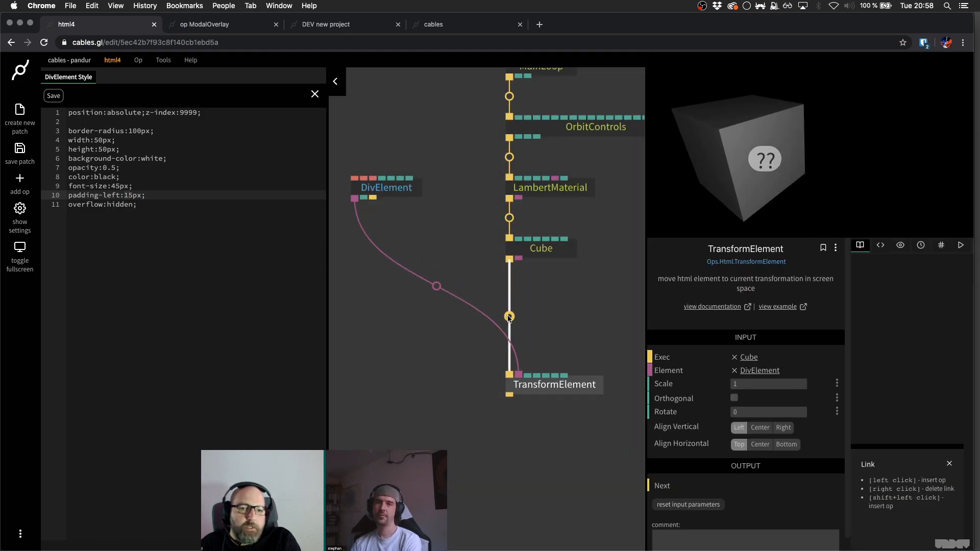
click(508, 320)
text(transform)
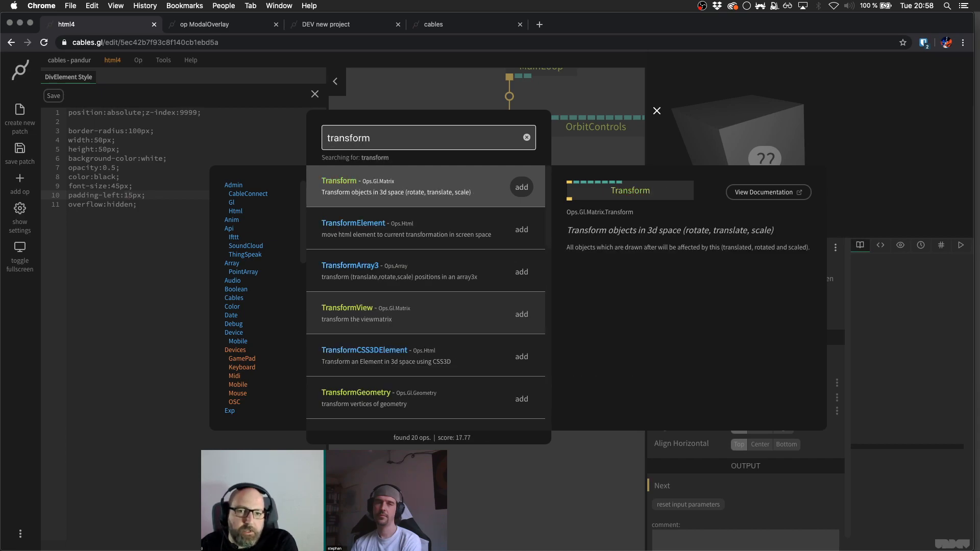
key(Return)
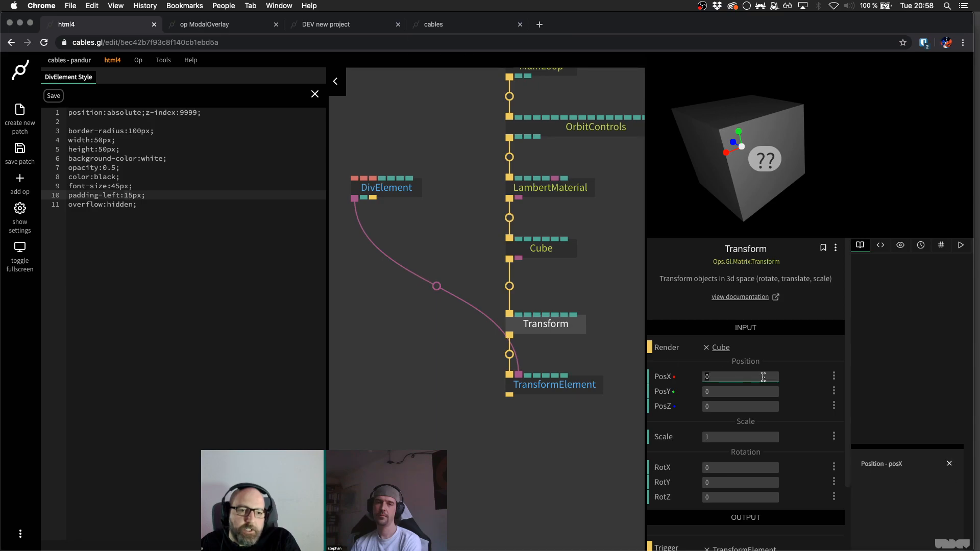
- Set the Transform's PosX, PosY and PosZ to 0.5 to place the marker at the cube's corner
text(.5)
key(Tab)
text(.5)
key(Tab)
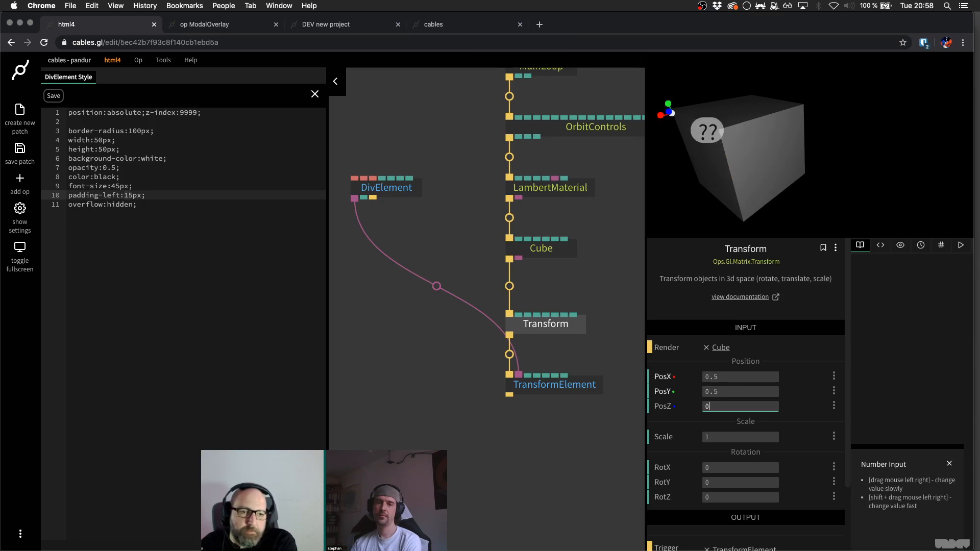
text(.5)
drag(722, 199, 699, 241)
- Set the TransformElement's Align Vertical and Align Horizontal to Center, and save the patch
click(554, 385)
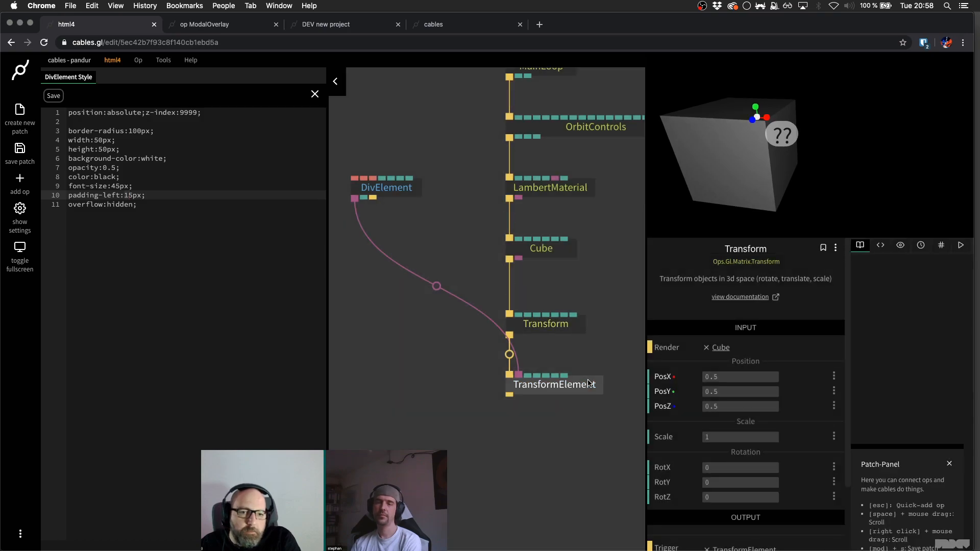
click(765, 430)
click(762, 445)
drag(686, 182, 817, 168)
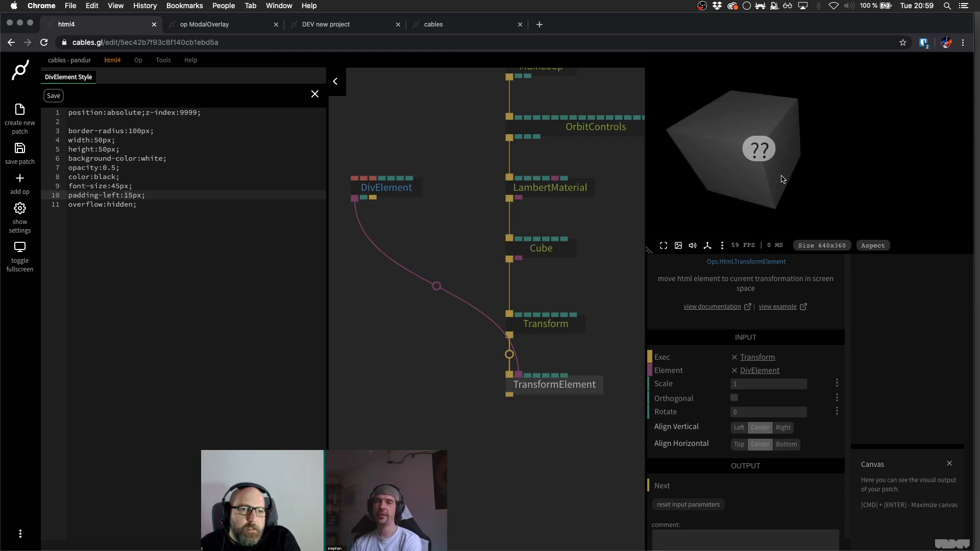
key(super+s)
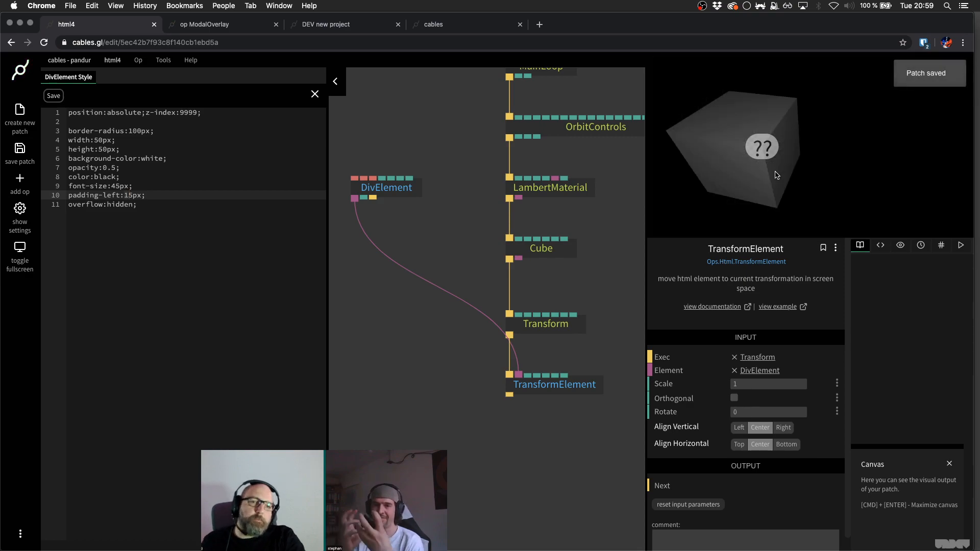
- Enlarge the output canvas to 683x405 and check the marker's position on the cube's corner from several angles
mouse_move(776, 175)
mouse_down()
mouse_move(799, 96)
mouse_move(796, 169)
mouse_move(761, 202)
mouse_move(793, 202)
mouse_move(792, 137)
mouse_move(789, 162)
mouse_move(770, 153)
mouse_move(815, 157)
mouse_move(813, 123)
mouse_move(796, 120)
mouse_move(794, 142)
mouse_move(815, 170)
mouse_move(736, 152)
mouse_move(738, 164)
mouse_move(792, 173)
mouse_move(733, 173)
mouse_move(806, 168)
mouse_move(785, 184)
mouse_up()
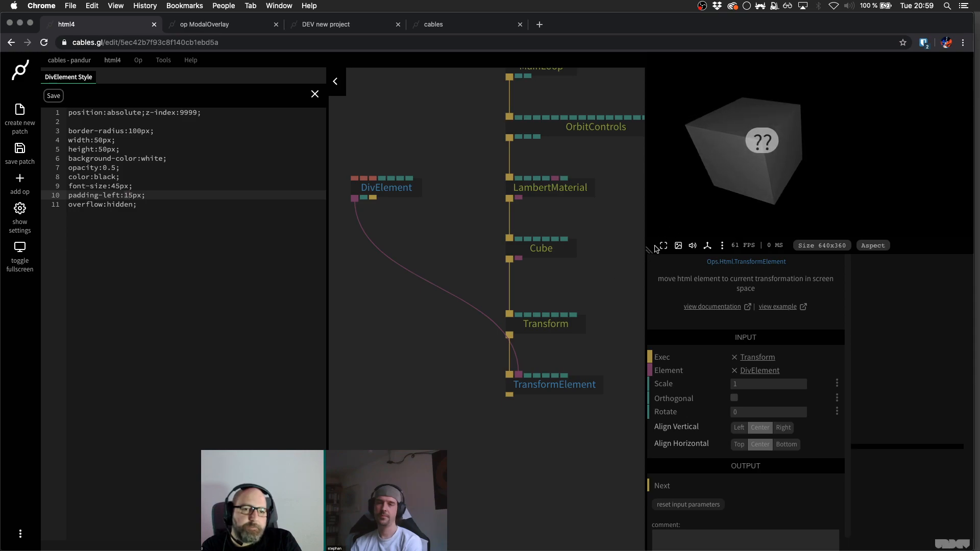
drag(652, 250, 626, 273)
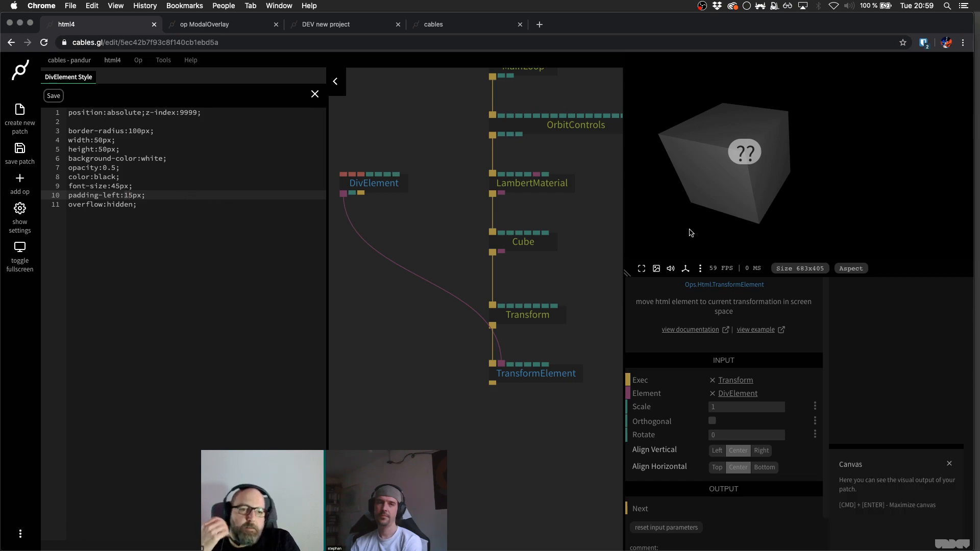
drag(725, 184, 744, 135)
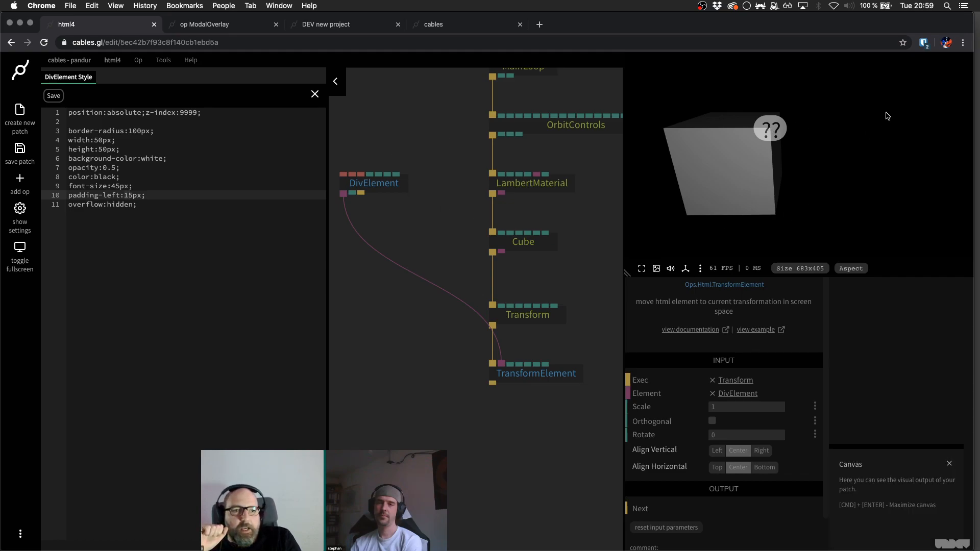
drag(750, 176, 727, 185)
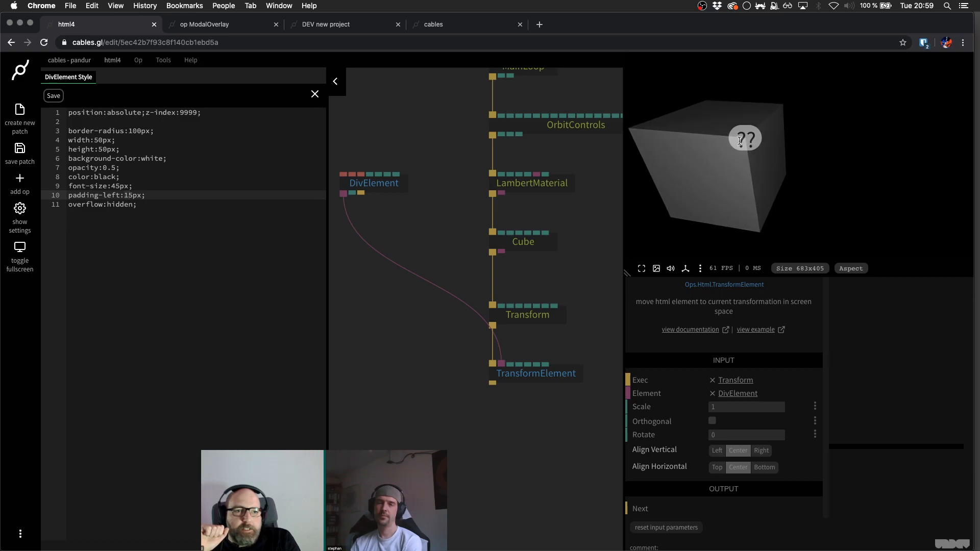
drag(724, 181, 805, 167)
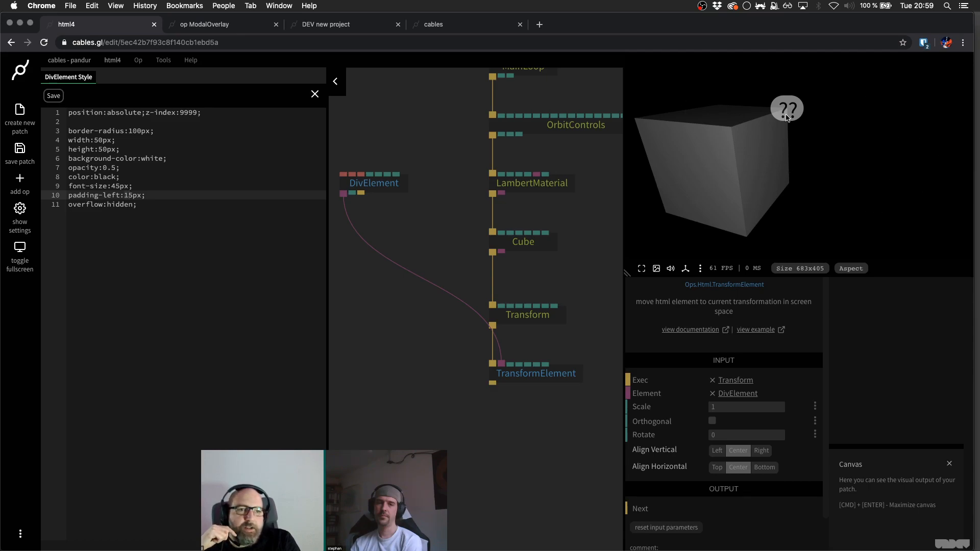
drag(796, 116, 776, 138)
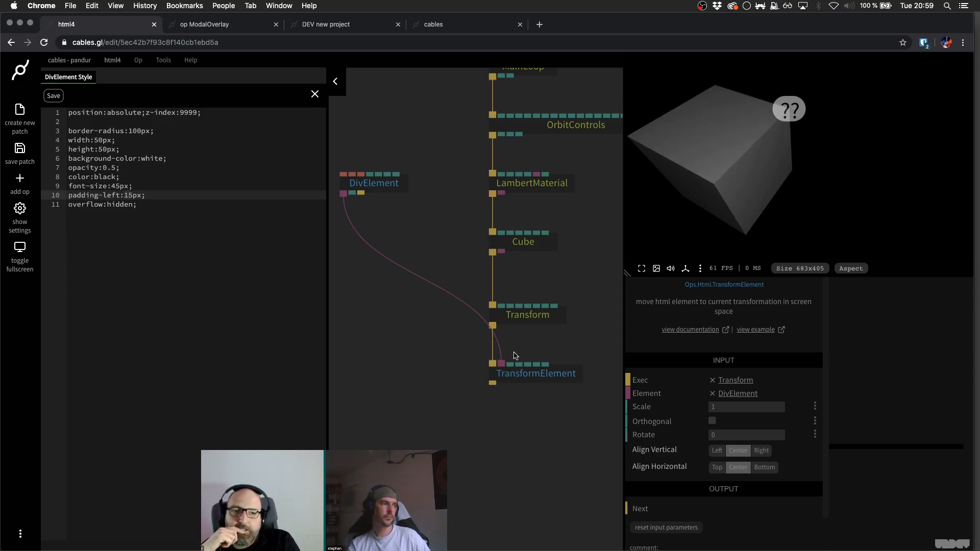
- Duplicate the linked Transform and TransformElement ops by copying and pasting them into the patch
scroll(507, 356, down, 3)
drag(486, 237, 562, 334)
key(super+c)
key(super+v)
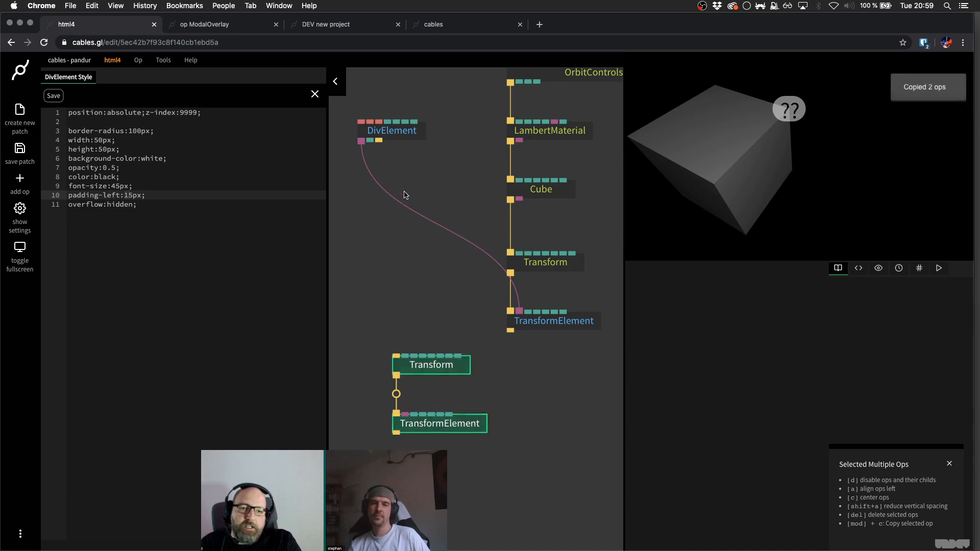
- Duplicate the DivElement and complete a second marker chain, linking the Cube to the pasted Transform and the new DivElement to the pasted TransformElement
click(396, 135)
key(super+c)
key(super+v)
drag(411, 372, 535, 204)
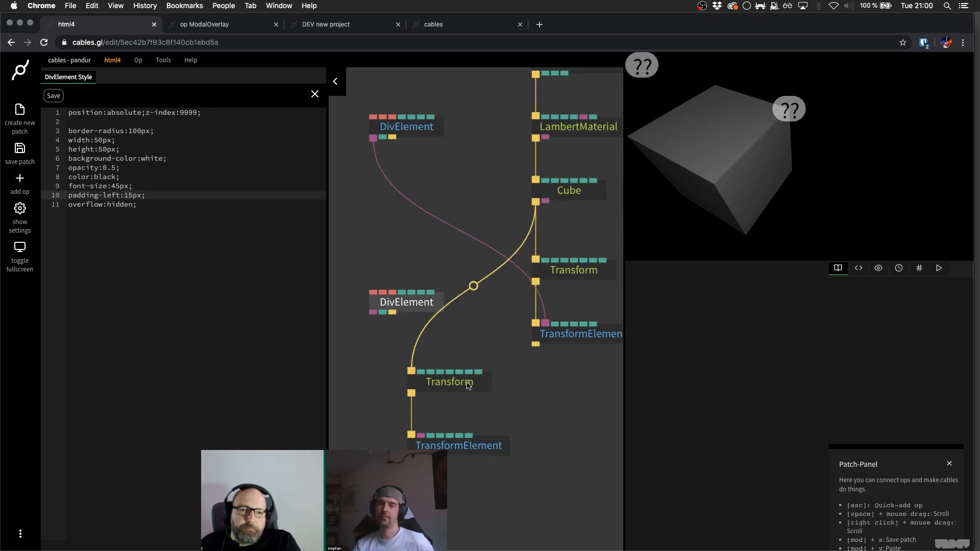
drag(421, 435, 409, 306)
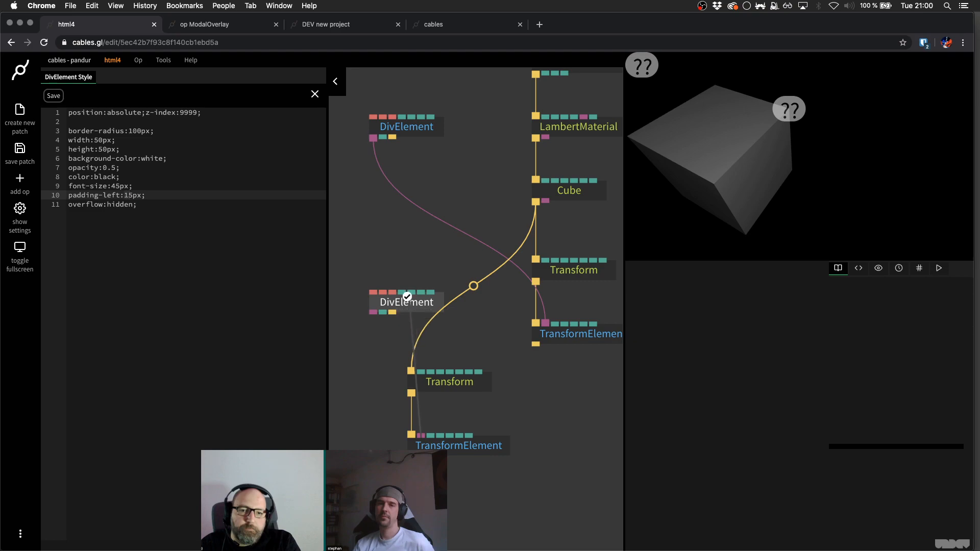
- Set PosX and PosY of the second marker's Transform to -0.5
click(468, 390)
click(712, 404)
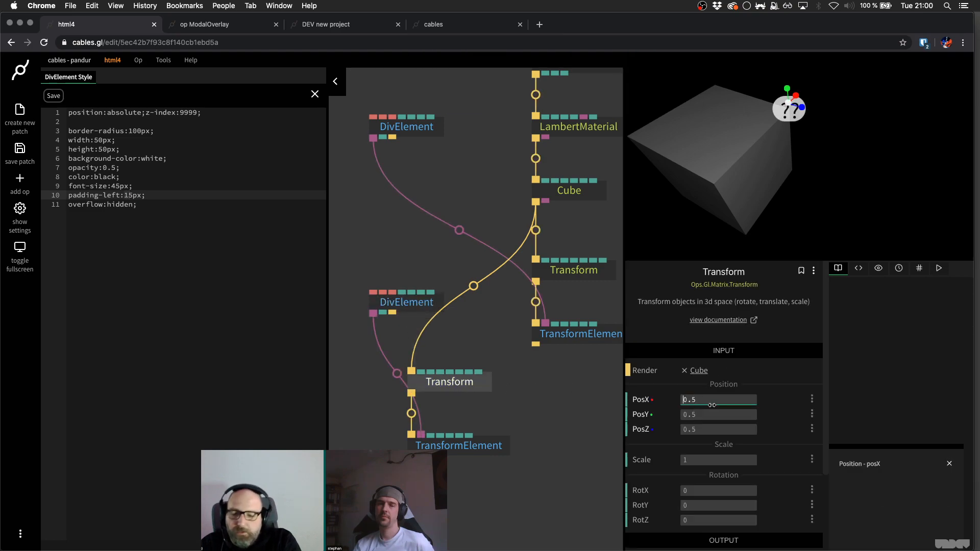
text(-)
key(Tab)
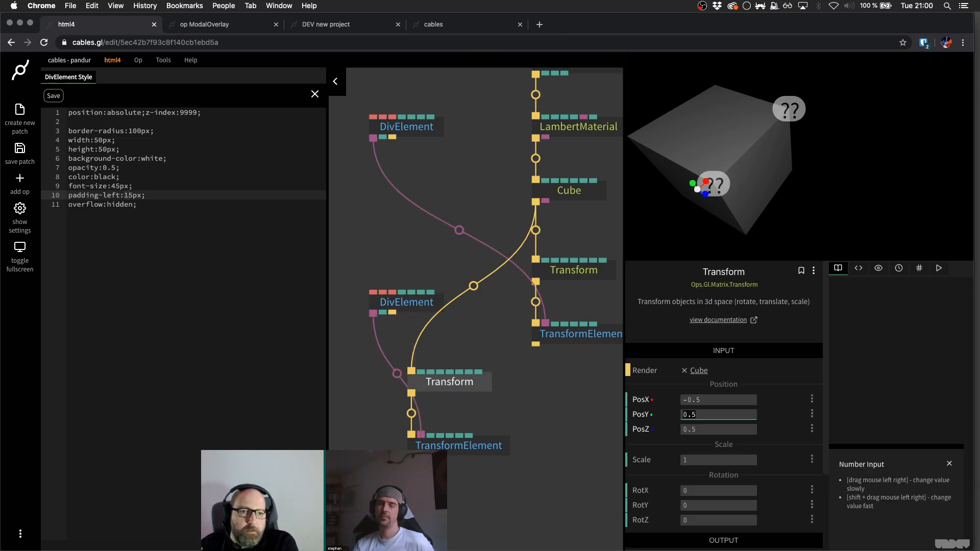
text(-)
- Orbit the cube to check both markers at their corners, and save the patch
drag(825, 212, 551, 238)
click(434, 190)
drag(684, 134, 741, 174)
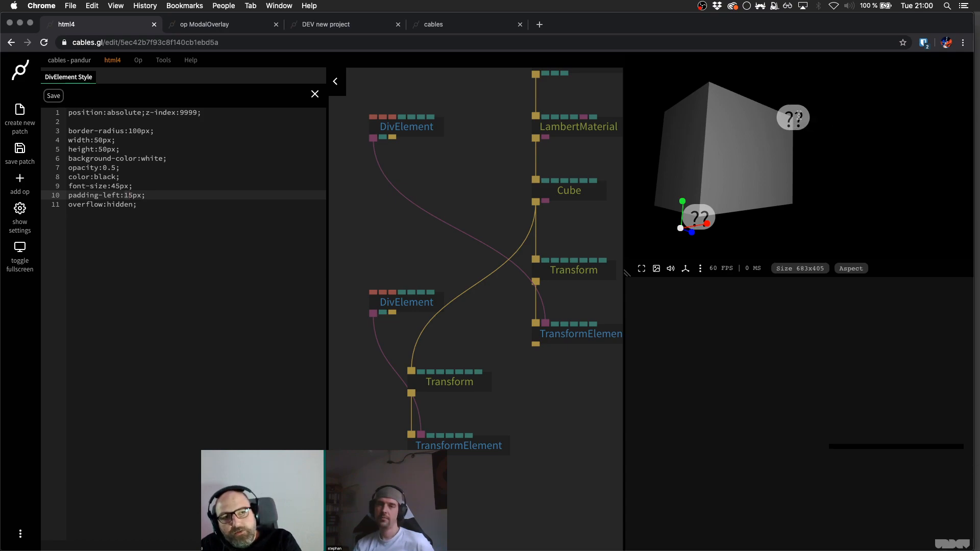
click(508, 287)
key(super+s)
- Review the second DivElement's parameters and view the cube with its markers from another angle
click(479, 390)
click(470, 317)
click(433, 303)
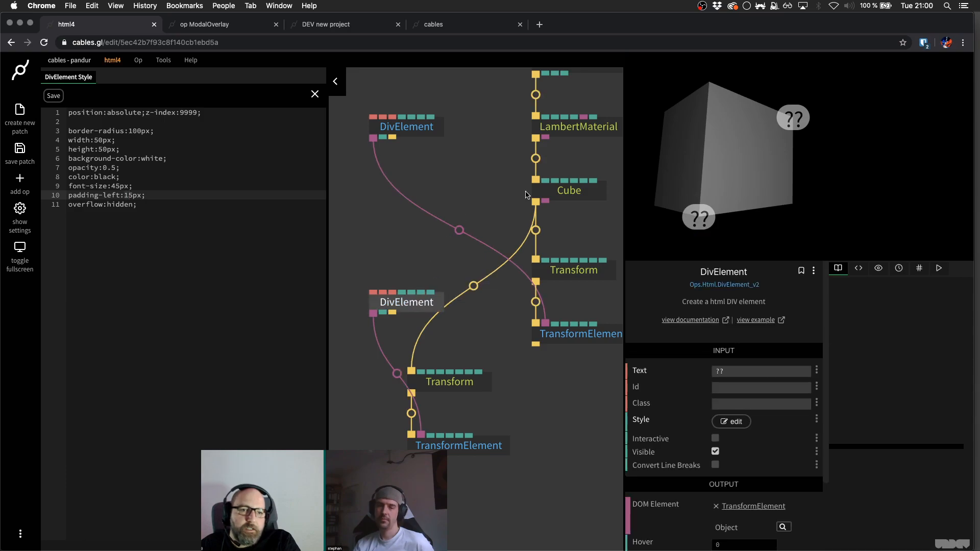
drag(772, 160, 691, 182)
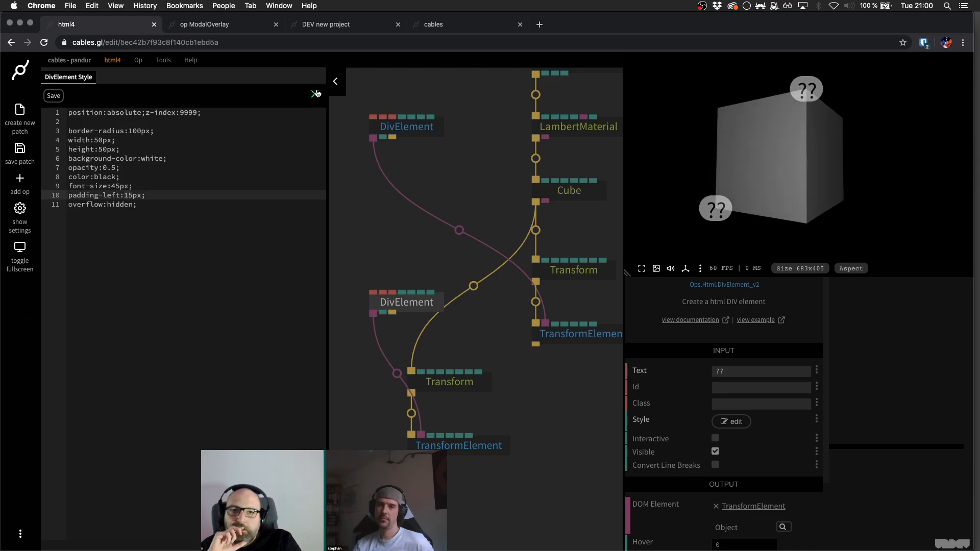
- Close the DivElement style editor and add a ToggleBool op connected to the second DivElement's Visible input
click(315, 93)
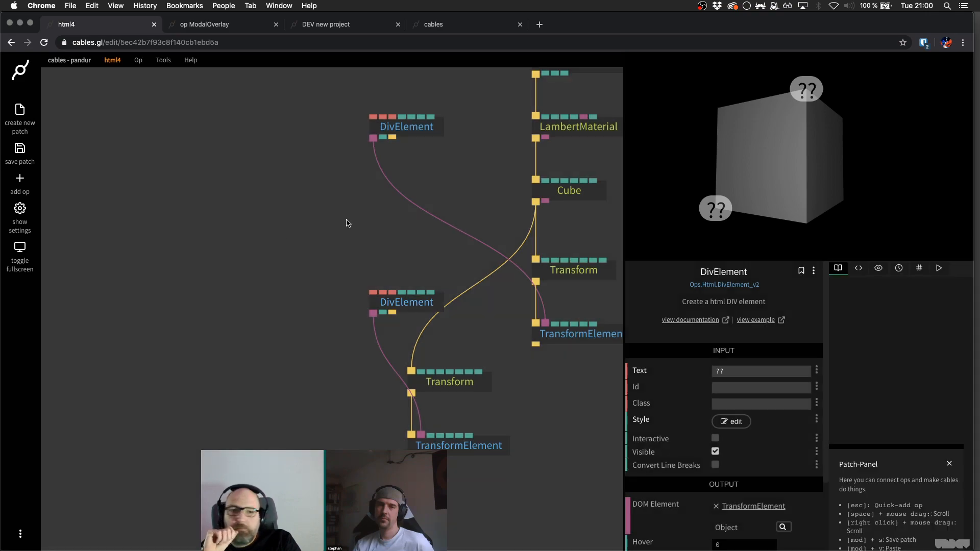
drag(346, 221, 289, 285)
scroll(225, 304, down, 2)
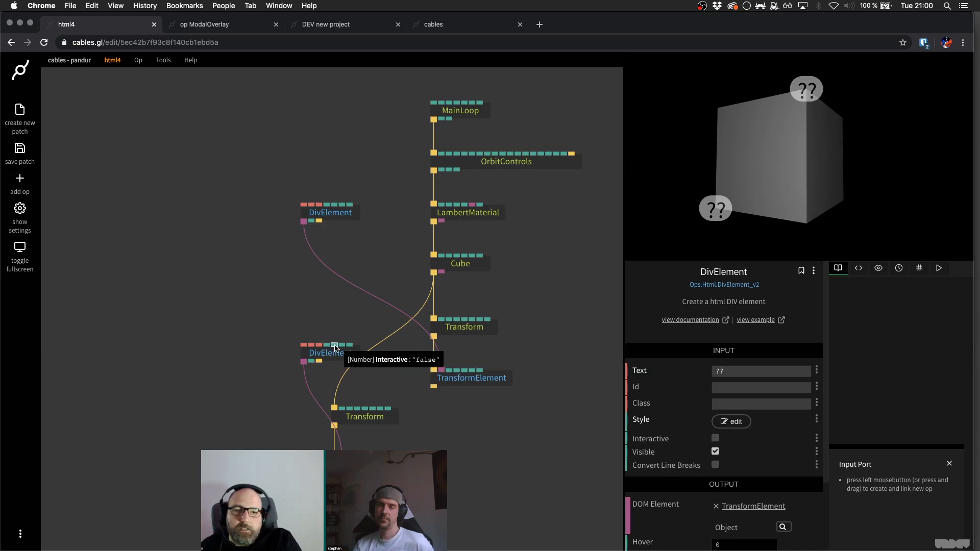
drag(337, 346, 153, 210)
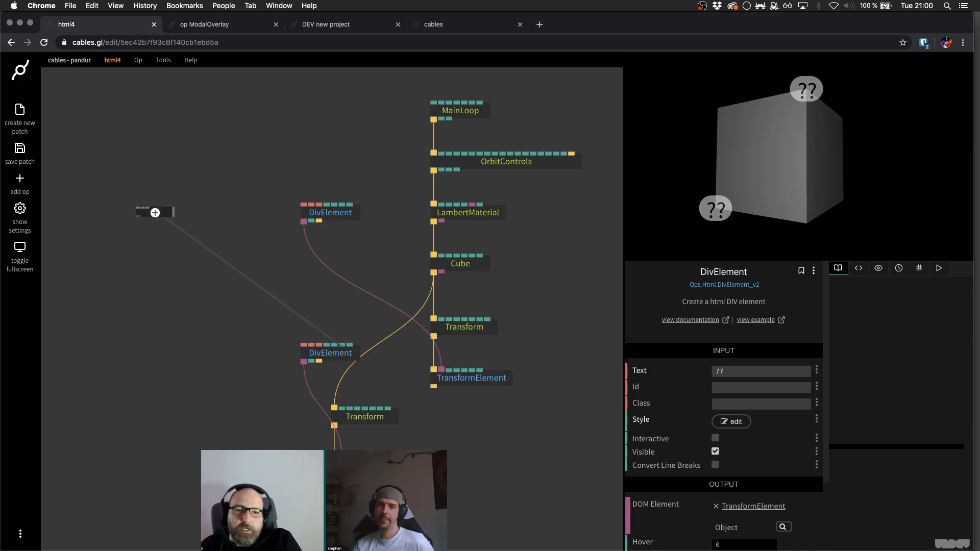
text(toggle)
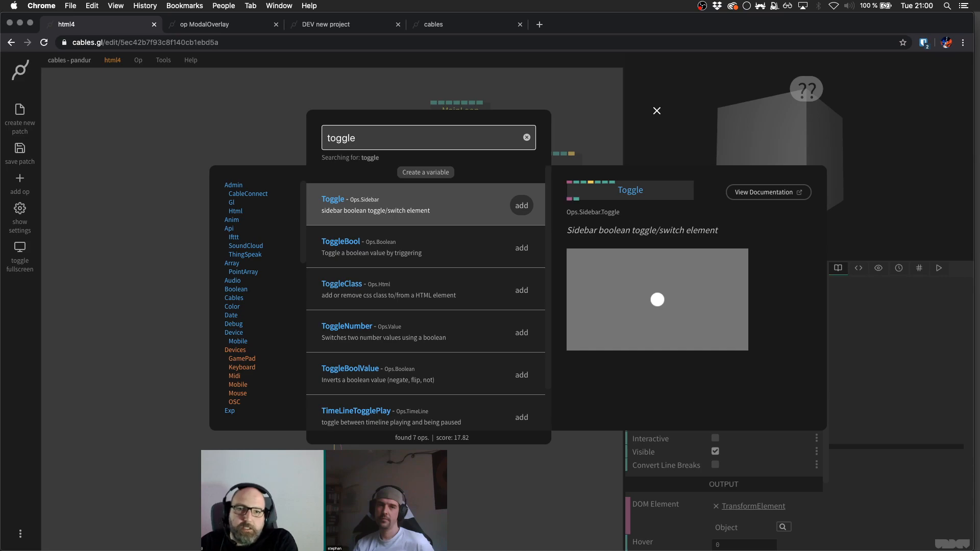
key(Down)
key(Return)
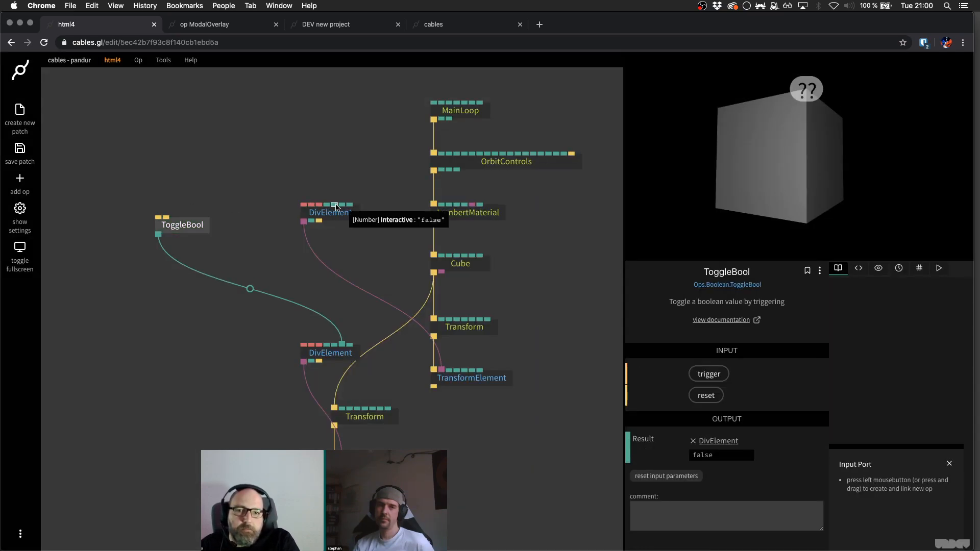
- Connect the first DivElement's Visible input to the ToggleBool's result output
click(335, 206)
key(Escape)
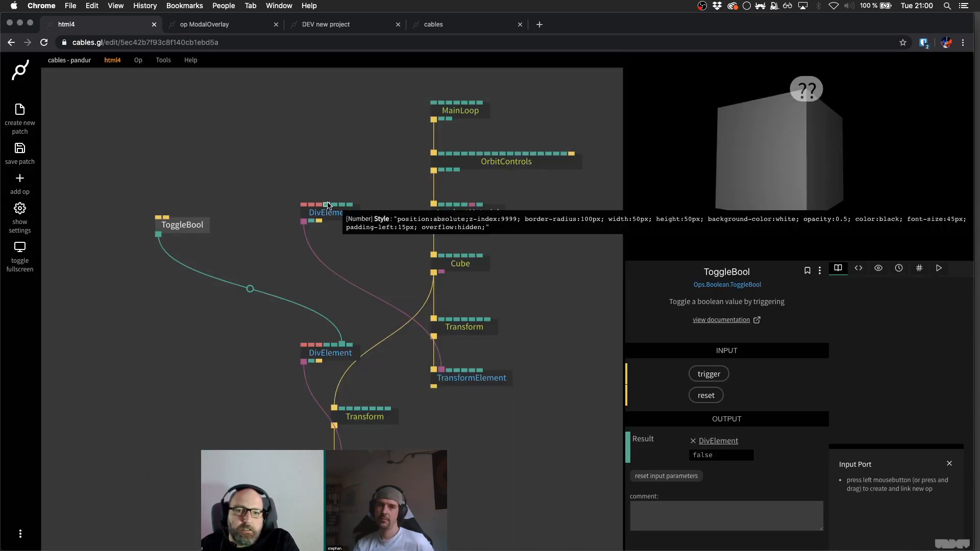
drag(341, 204, 203, 231)
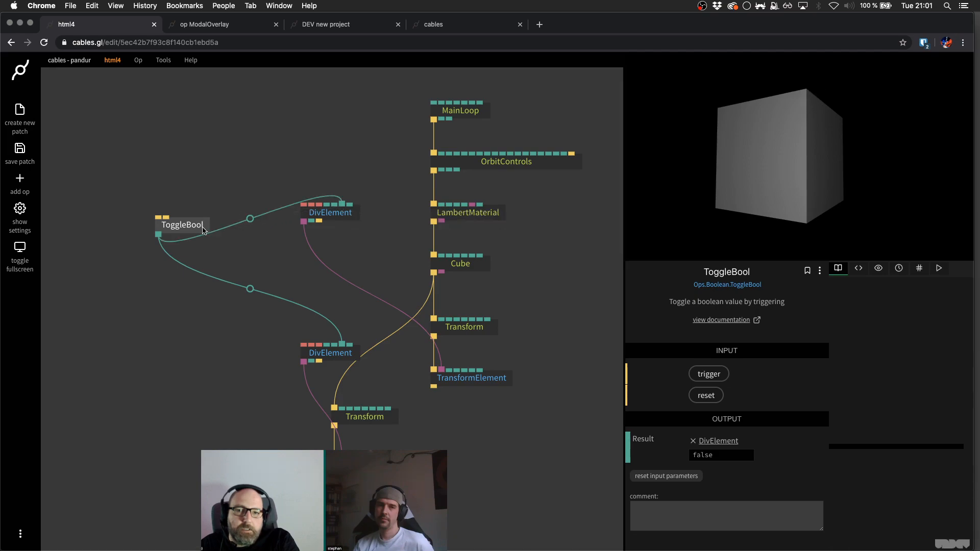
- Trigger the ToggleBool repeatedly to switch both markers' visibility, leaving them shown
click(709, 374)
click(709, 374)
click(708, 374)
click(709, 374)
click(709, 374)
click(709, 375)
click(709, 374)
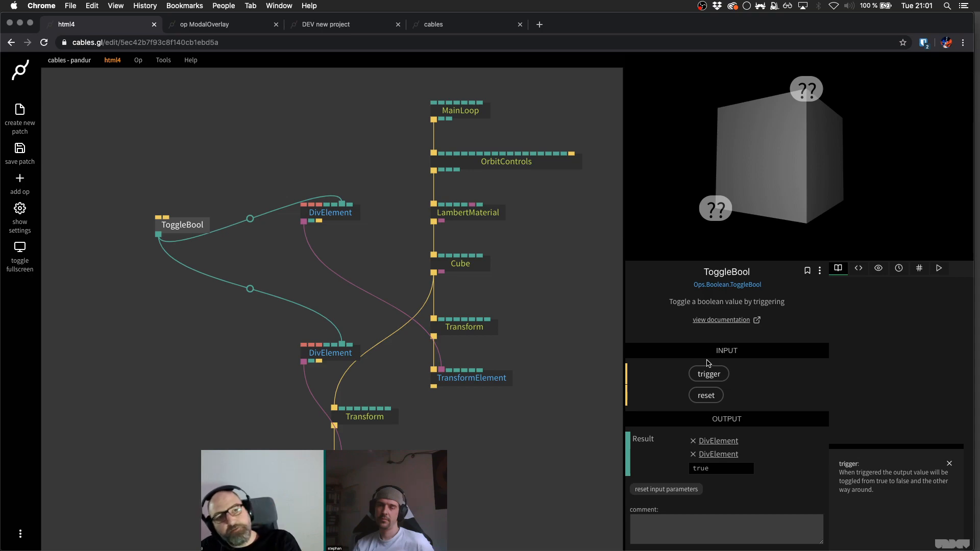
click(709, 374)
click(709, 374)
click(709, 374)
click(709, 374)
click(709, 374)
click(708, 374)
- Orbit the cube and look over the patch to examine how both markers follow their corners
drag(864, 193, 729, 173)
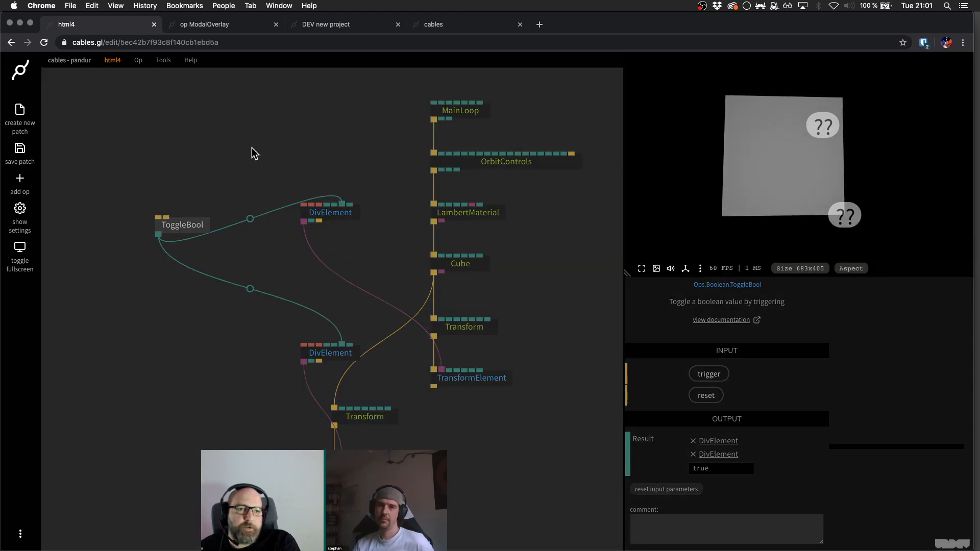
click(250, 154)
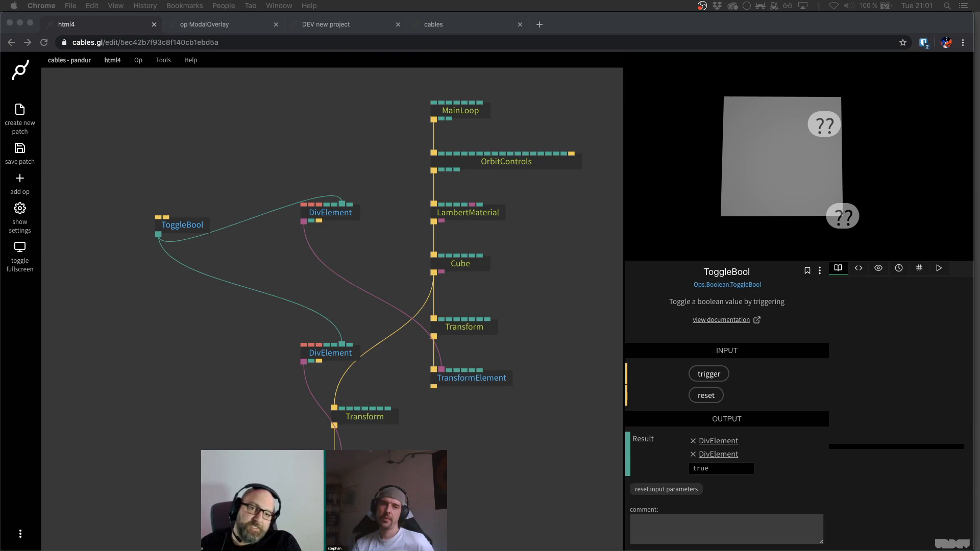
click(494, 444)
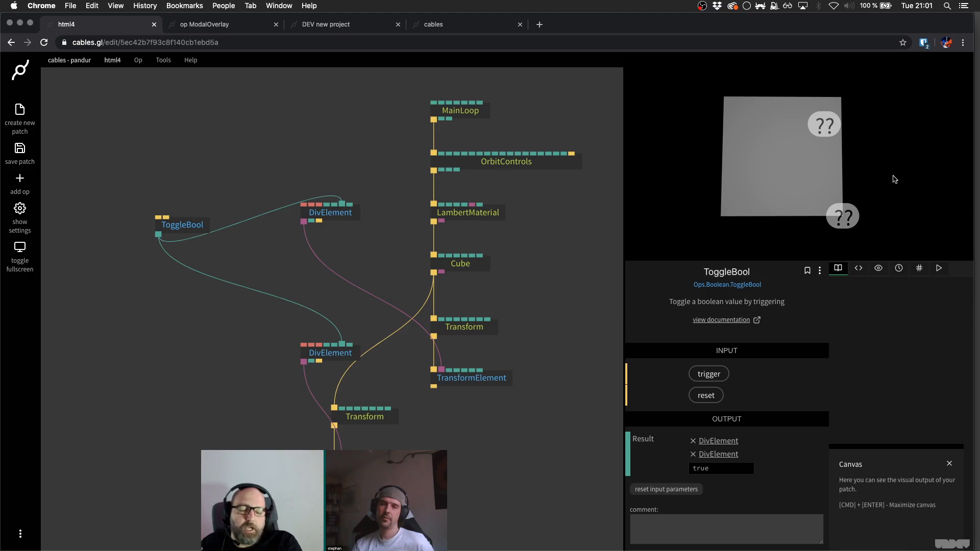
drag(798, 182, 828, 164)
drag(500, 274, 522, 318)
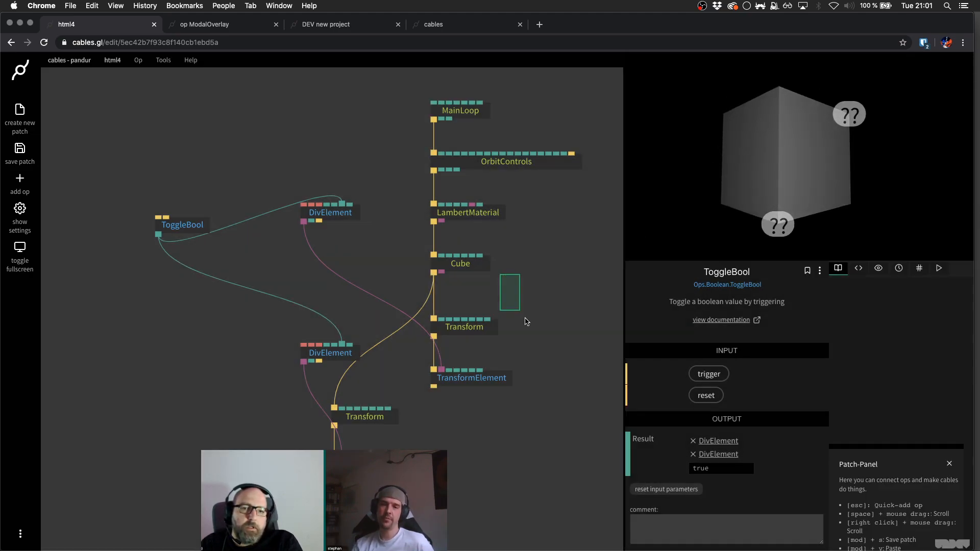
scroll(579, 281, down, 2)
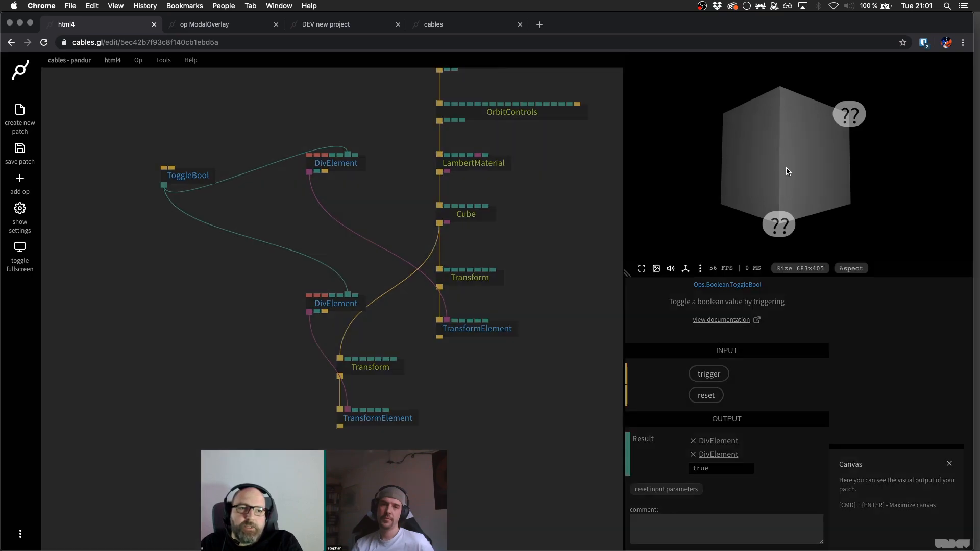
drag(779, 170, 799, 172)
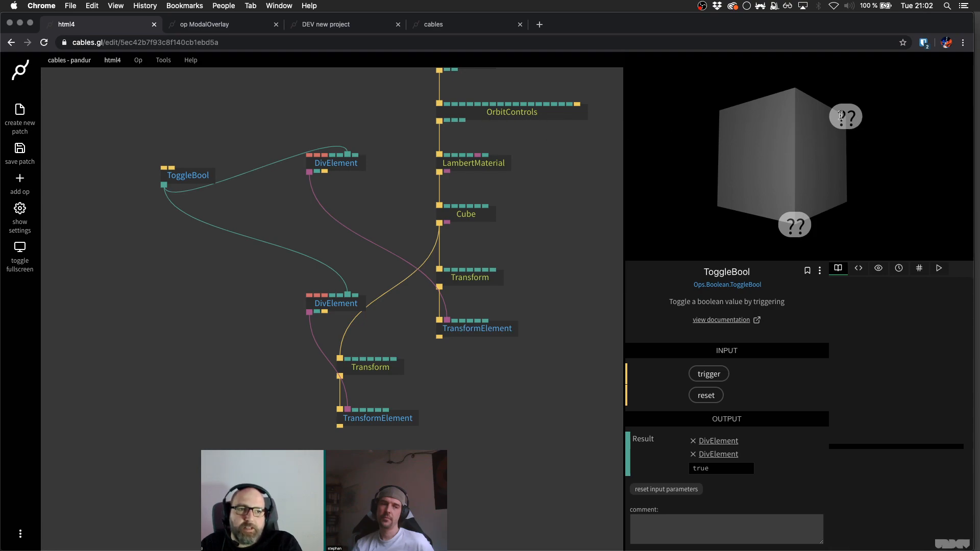
drag(826, 134, 839, 135)
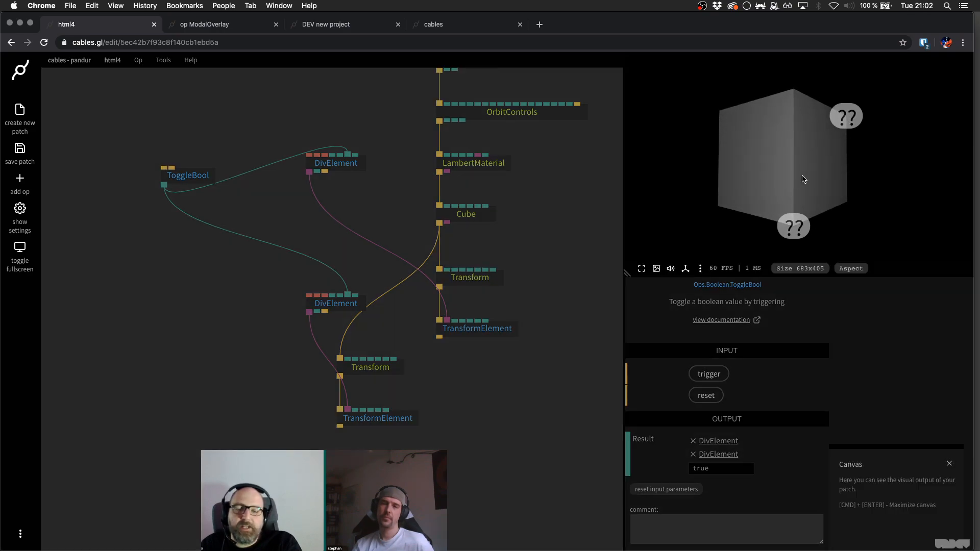
drag(431, 393, 457, 345)
scroll(457, 346, up, 2)
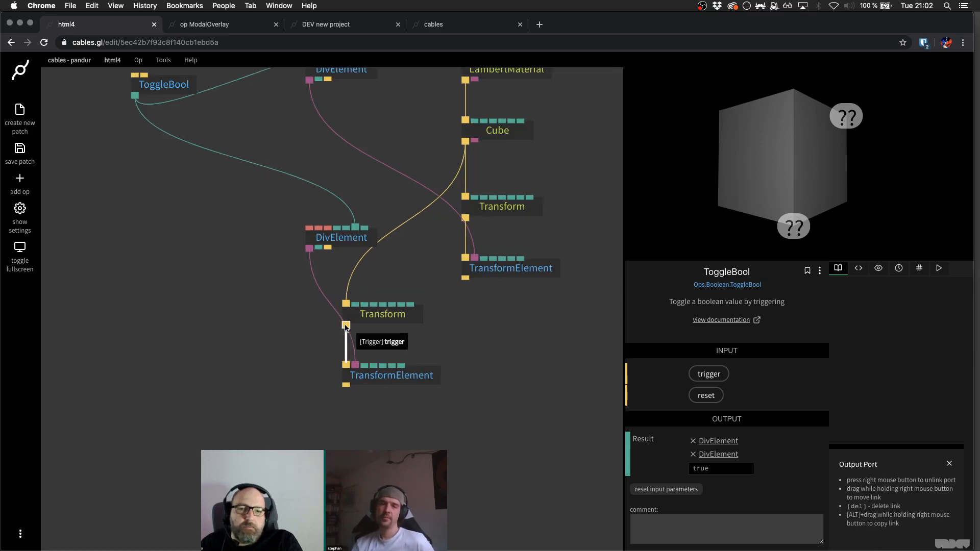
drag(346, 326, 222, 390)
key(Escape)
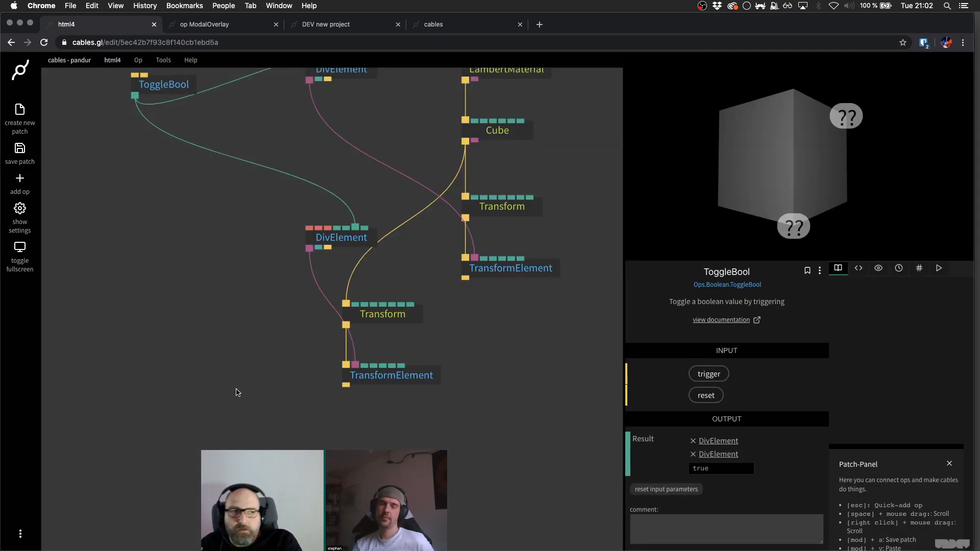
- Review the OrbitControls parameters and examine the marker positions while rotating the cube
mouse_move(724, 164)
mouse_down()
mouse_move(796, 160)
mouse_move(716, 161)
mouse_up()
scroll(367, 197, up, 3)
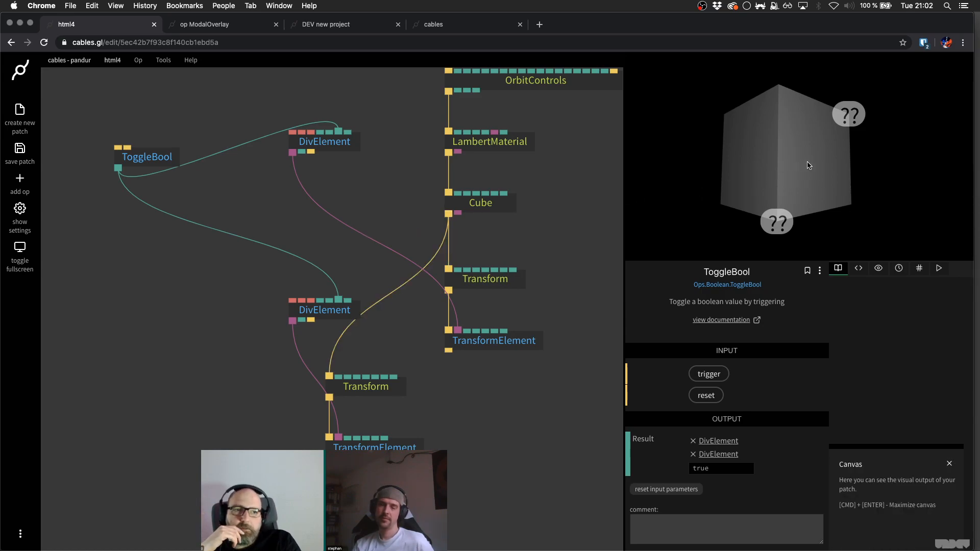
scroll(542, 301, up, 5)
click(557, 194)
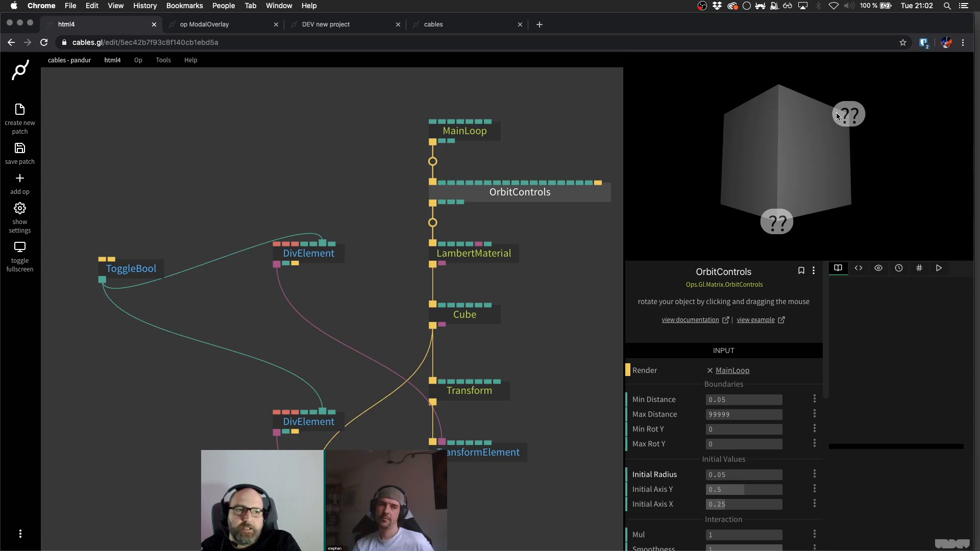
mouse_move(726, 161)
mouse_down()
mouse_move(908, 160)
mouse_move(722, 158)
mouse_up()
drag(818, 153, 858, 168)
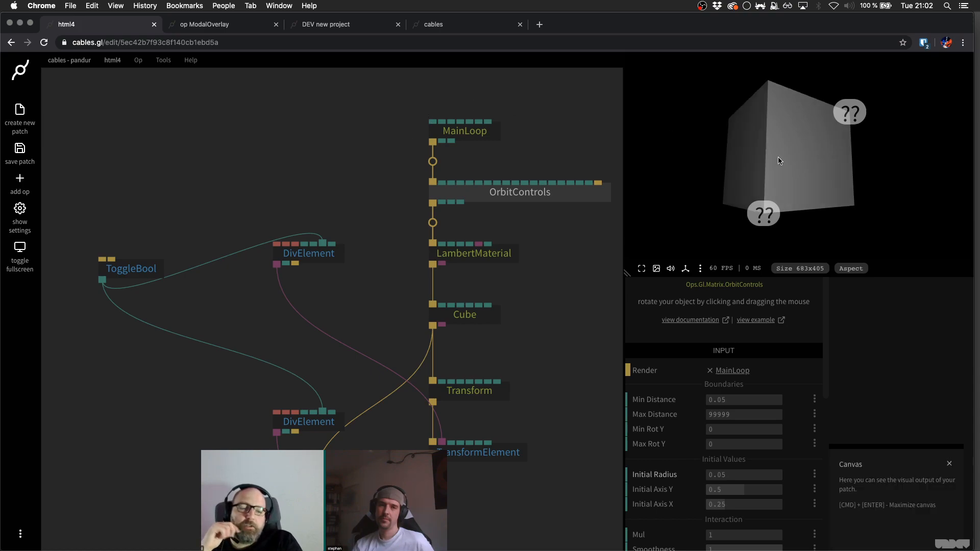
mouse_move(744, 158)
mouse_down()
mouse_move(822, 155)
mouse_move(742, 160)
mouse_up()
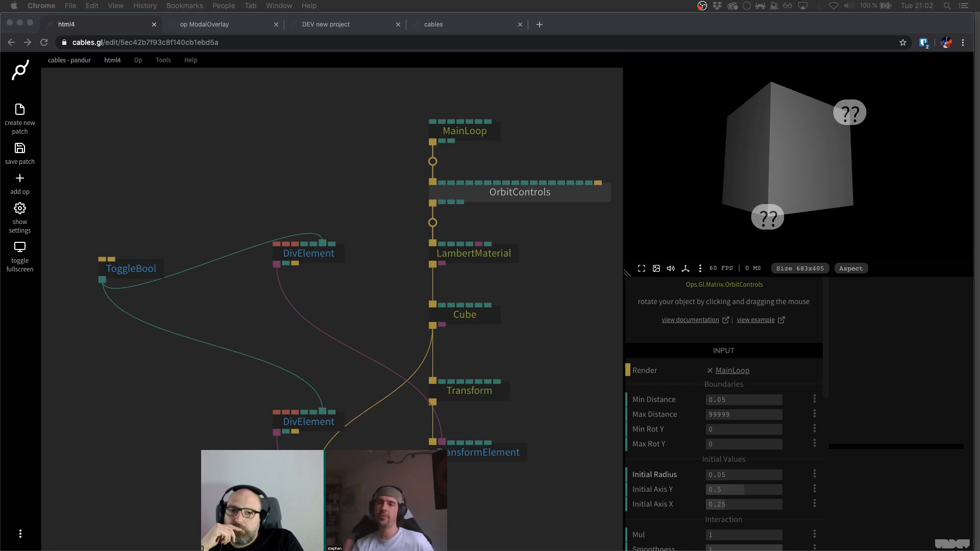
- Rearrange the two DivElements and the ToggleBool away from the cube's op chain, and save the patch
click(395, 337)
scroll(346, 285, down, 3)
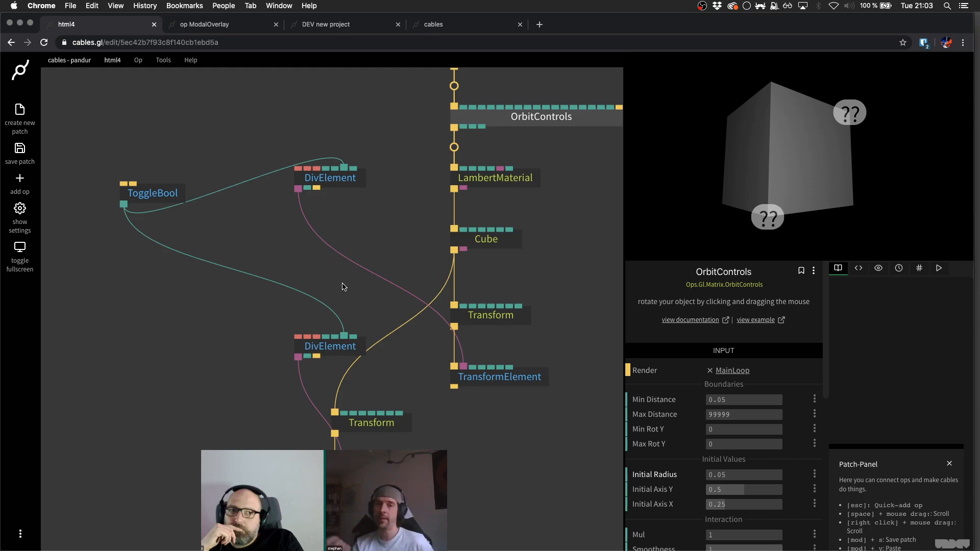
drag(342, 286, 289, 325)
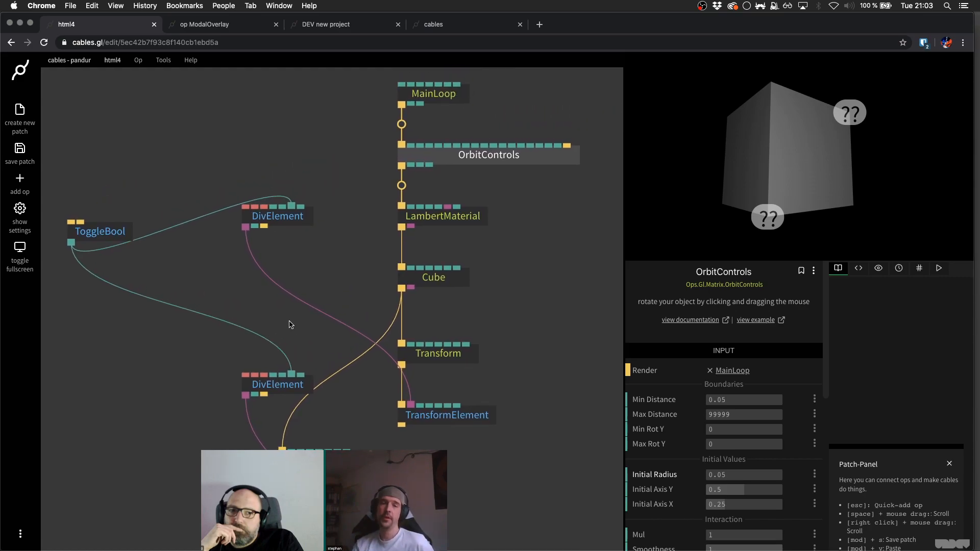
drag(303, 224, 220, 209)
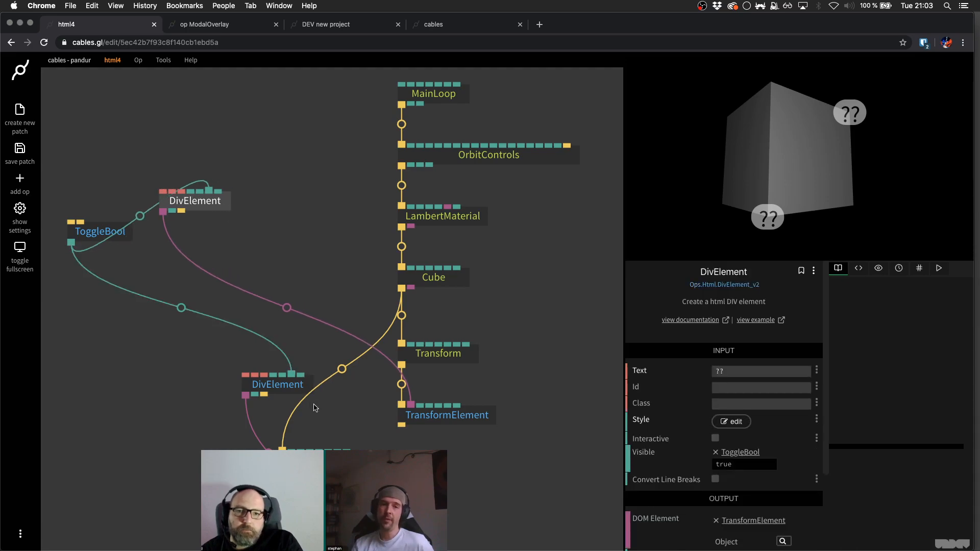
drag(275, 382, 203, 366)
drag(100, 232, 82, 110)
click(277, 171)
key(super+s)
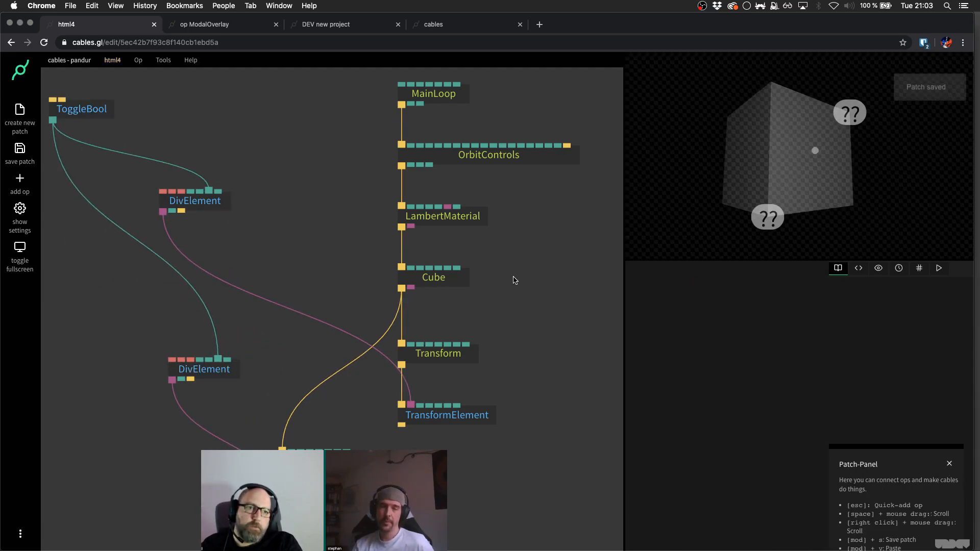
- Move the Cube, Transform and TransformElement ops down and insert a Scale op between LambertMaterial and Cube
drag(366, 248, 542, 455)
drag(444, 415, 490, 491)
click(423, 287)
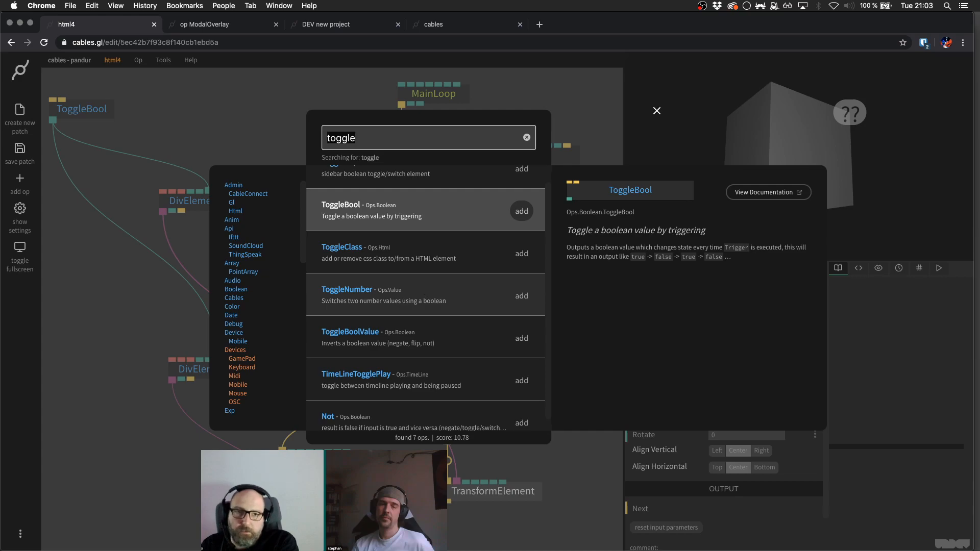
key(Escape)
click(424, 288)
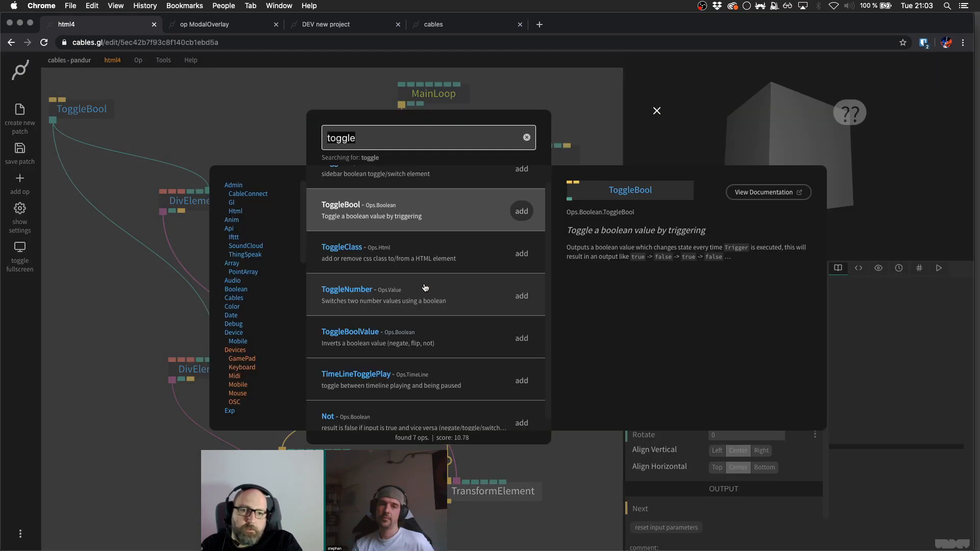
text(scale)
key(Return)
- Add a BoolAnim op driving the Scale op's scale input, and connect its Exe input to the LambertMaterial's trigger output
drag(413, 287, 308, 274)
text(boolan)
key(Return)
drag(310, 254, 402, 227)
drag(337, 262, 263, 245)
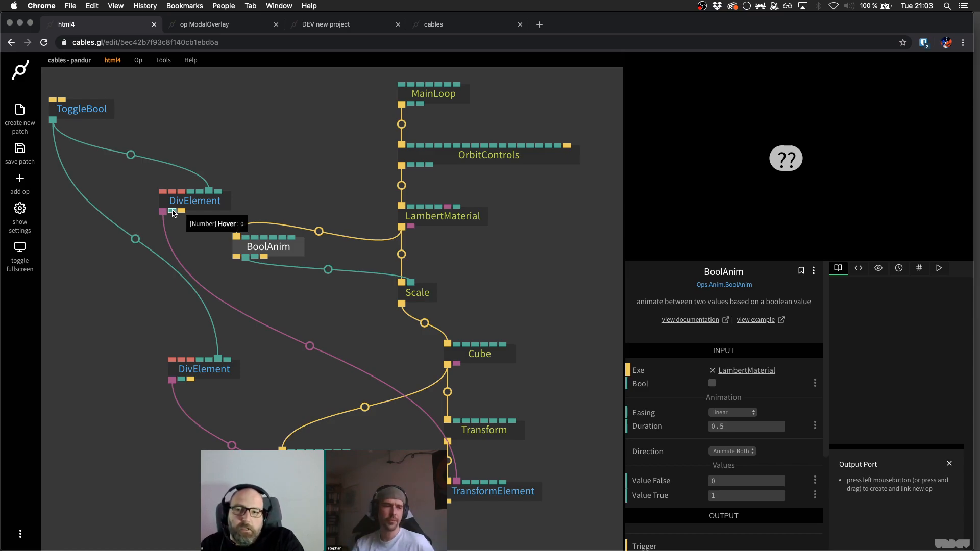
- Connect the upper DivElement's Hover output to the BoolAnim's bool input, and shift the BoolAnim op slightly right
drag(174, 214, 282, 247)
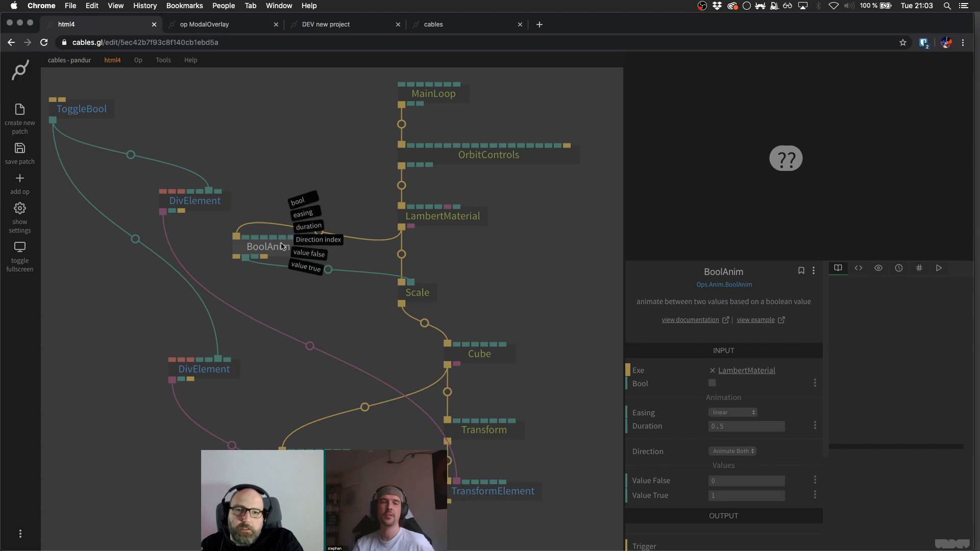
drag(305, 205, 305, 206)
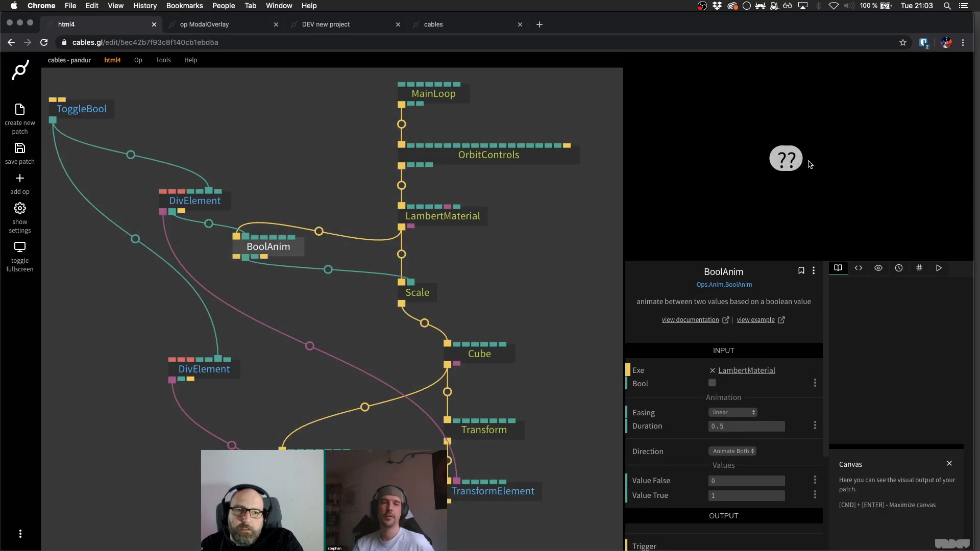
click(757, 188)
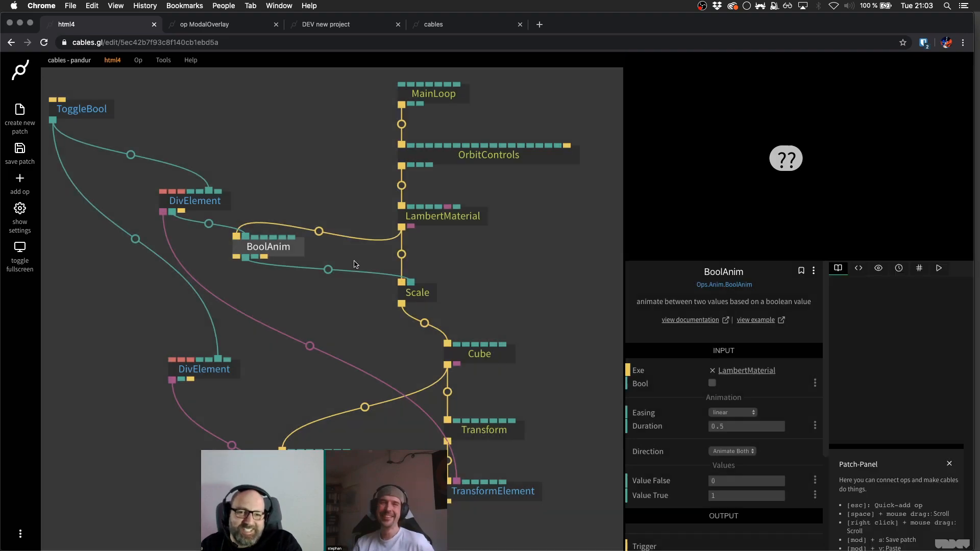
drag(268, 247, 304, 246)
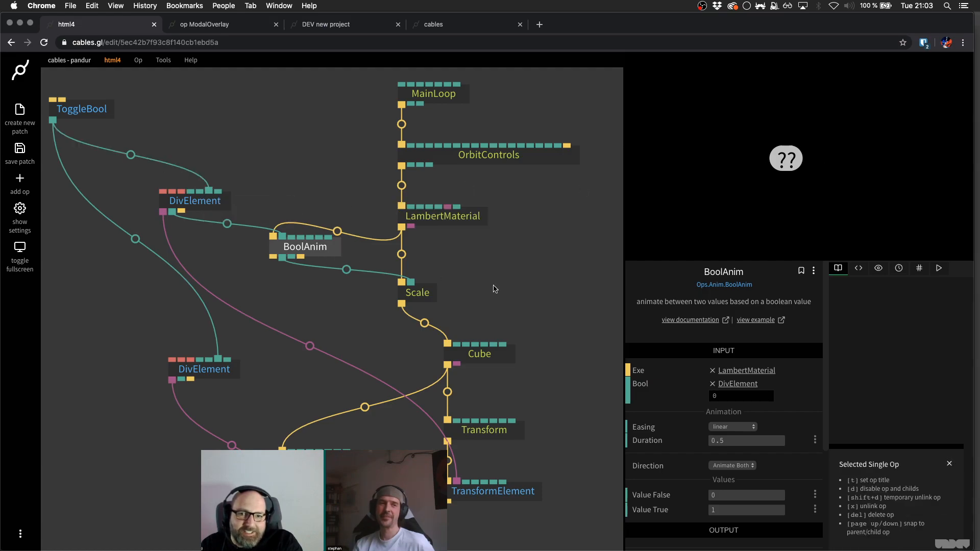
- Set the BoolAnim's Value False to 0.7 and enable Interactive on the upper DivElement
click(738, 496)
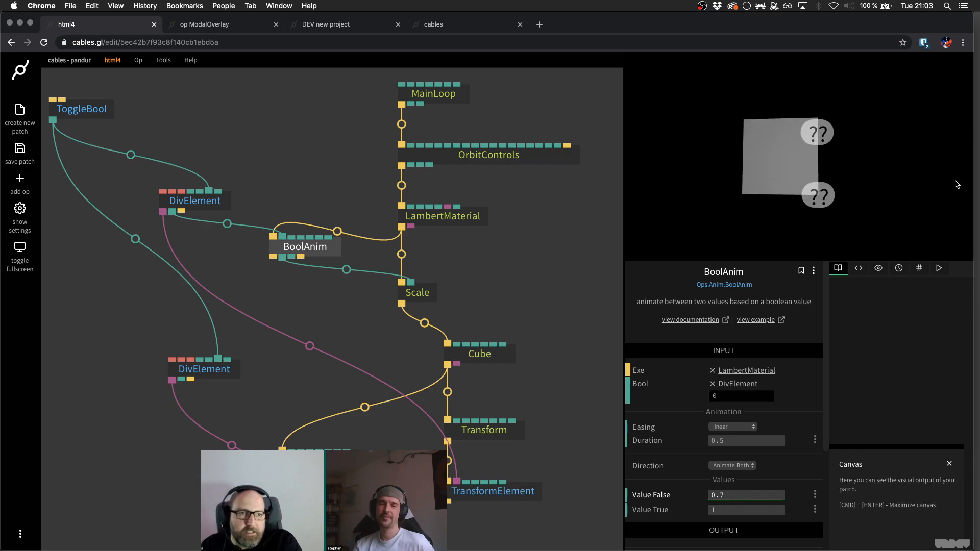
drag(841, 151, 757, 205)
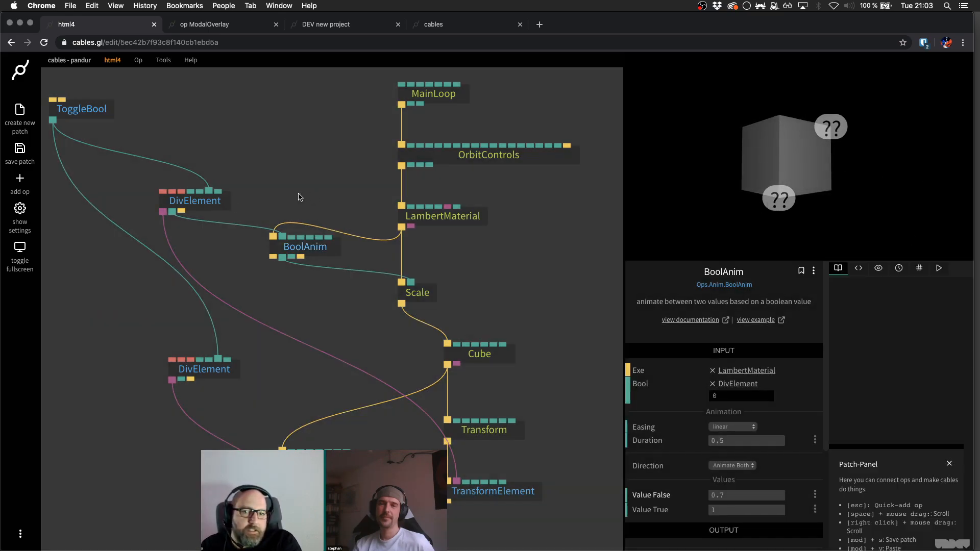
click(195, 200)
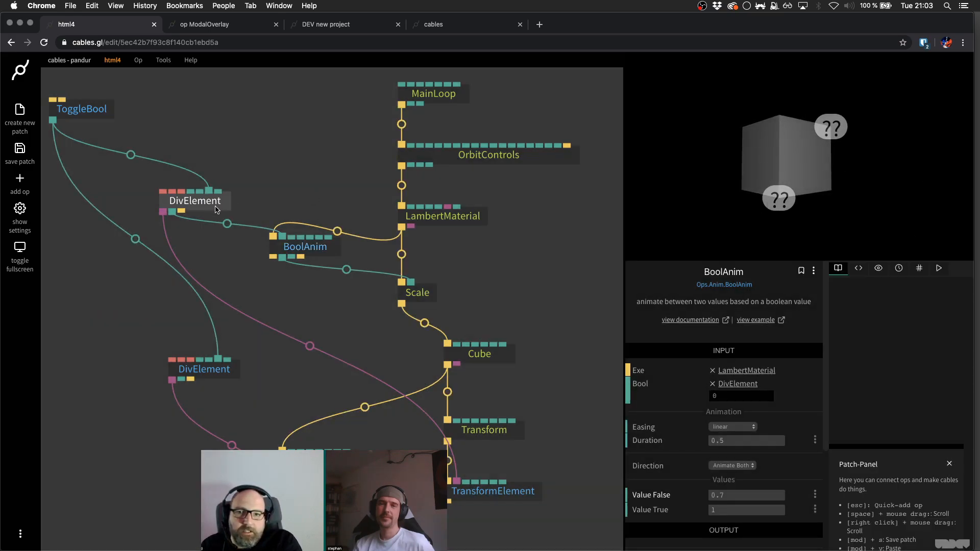
click(717, 441)
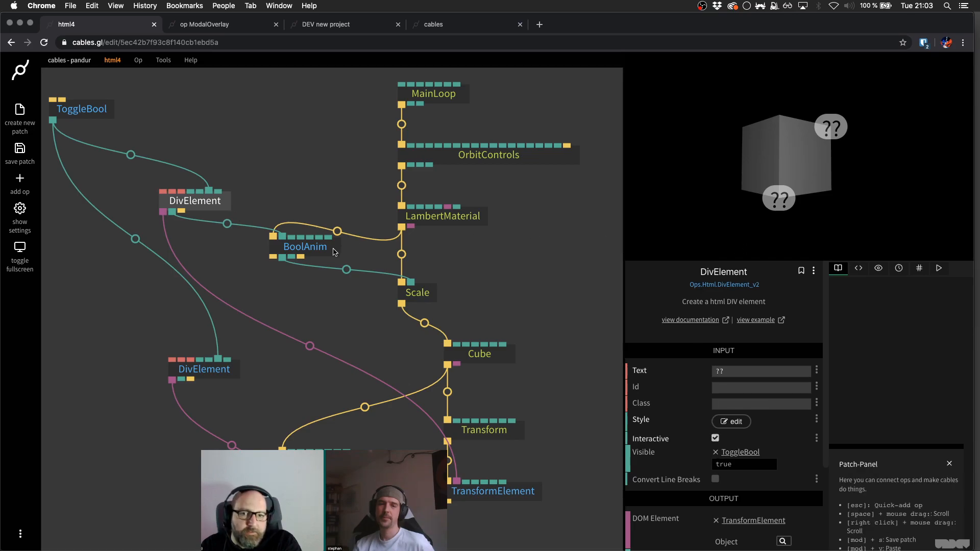
- Set the BoolAnim's easing to smoothstep and test the hover animation on the cube's upper marker
click(332, 251)
click(733, 427)
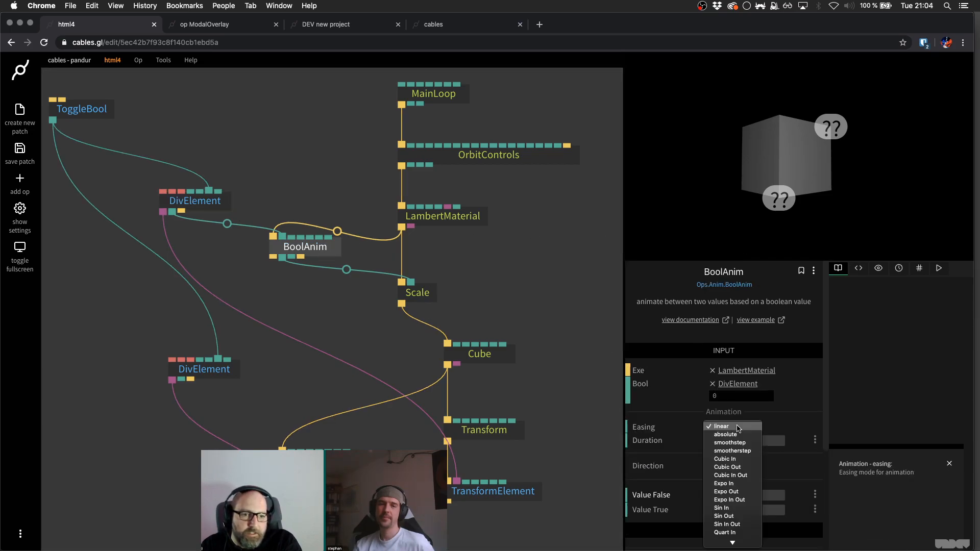
click(739, 441)
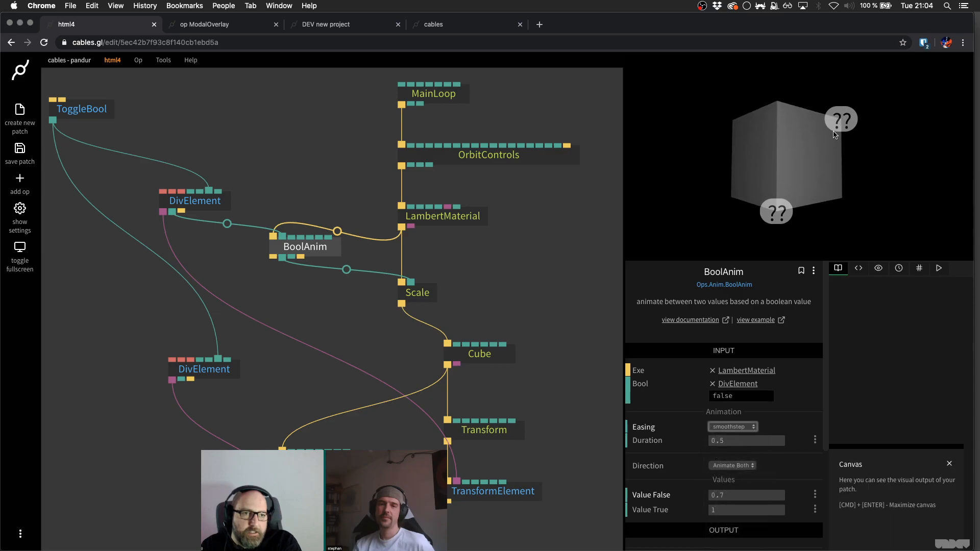
click(853, 117)
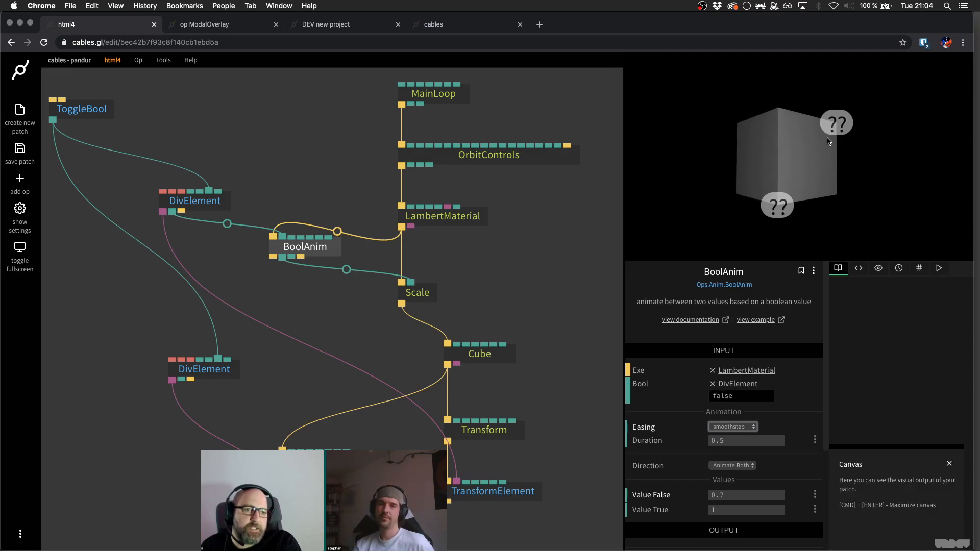
click(836, 132)
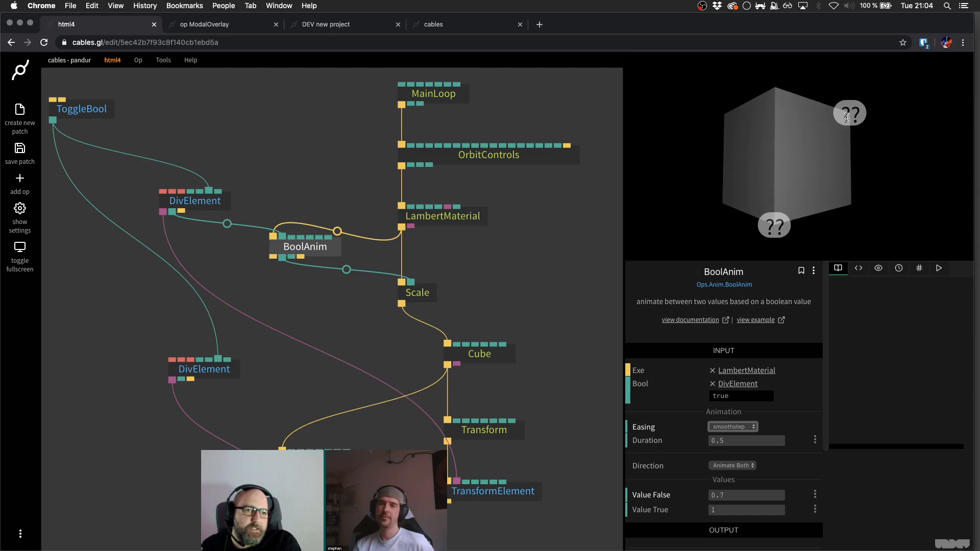
click(845, 119)
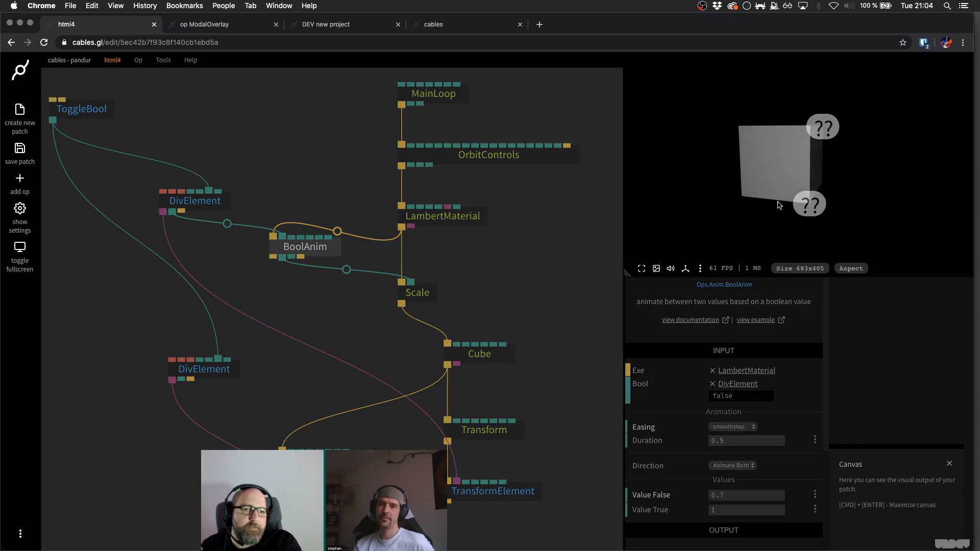
drag(780, 205, 890, 166)
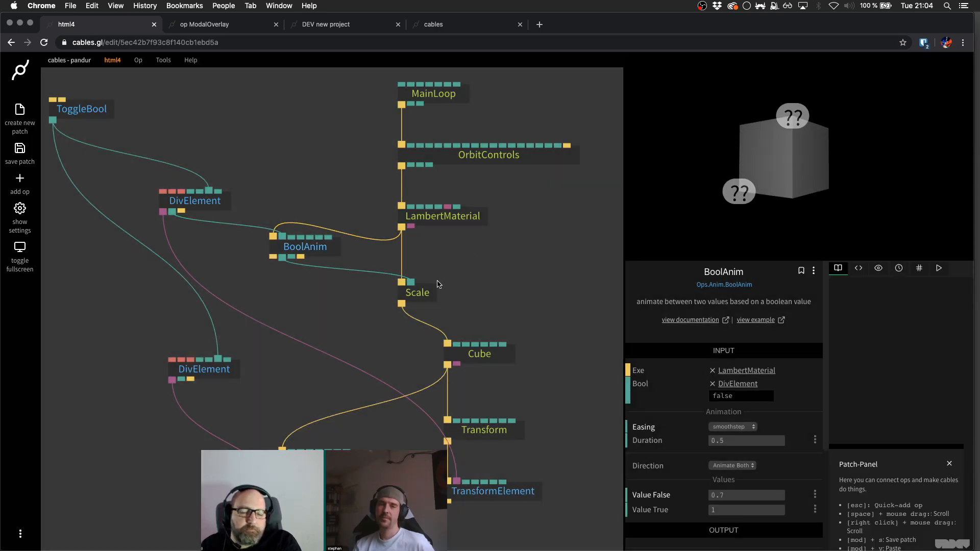
- Move the BoolAnim's output link from Scale to the Cube's second size input, set Value True to 2, and test the hover animation
drag(411, 282, 496, 339)
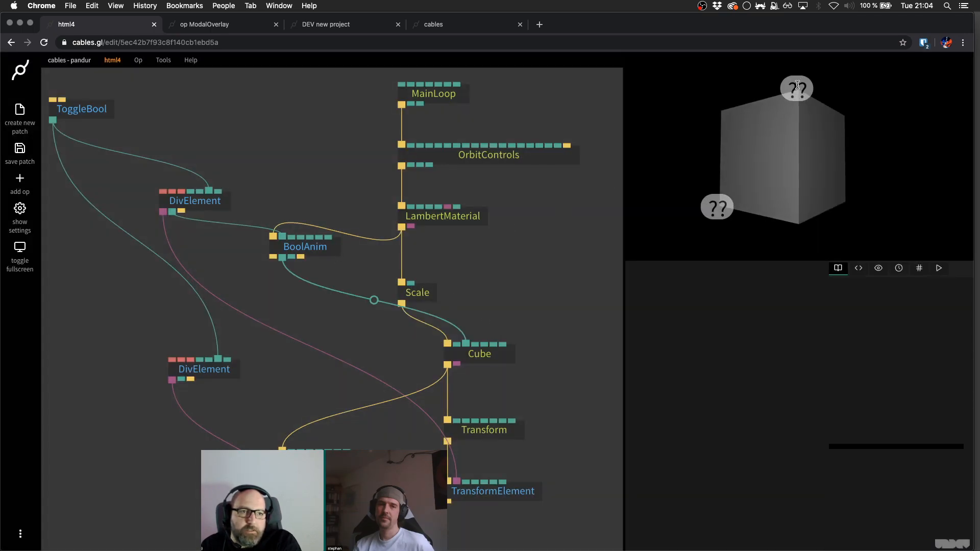
click(334, 249)
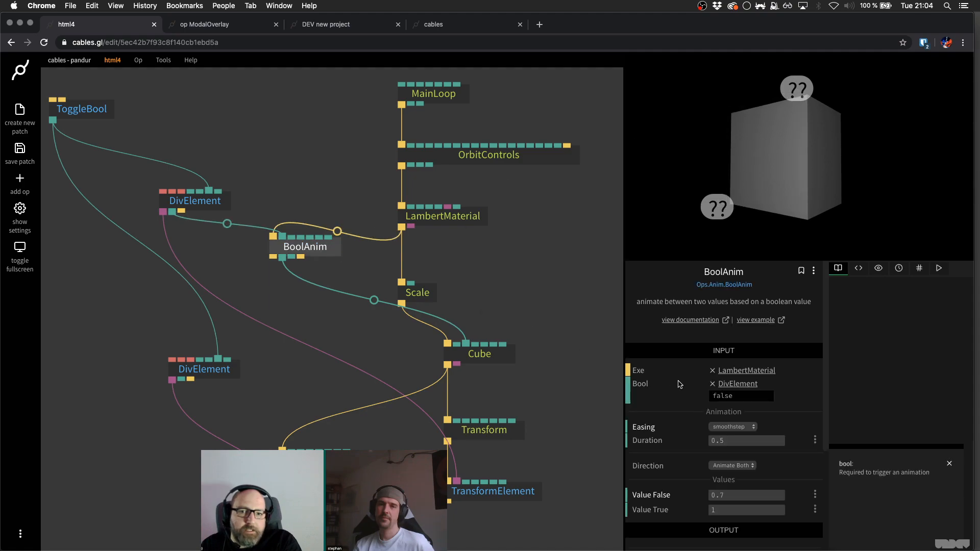
click(750, 510)
text(2)
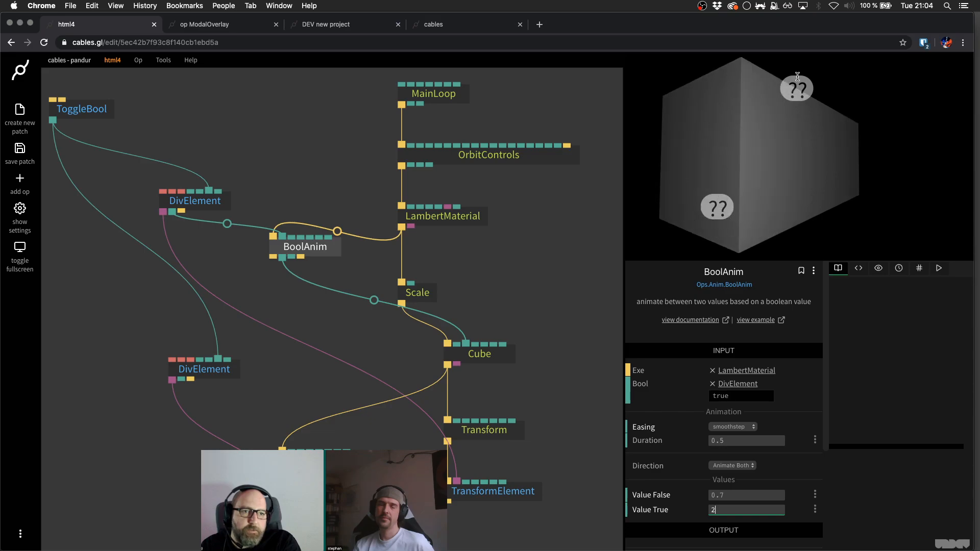
drag(801, 127, 714, 179)
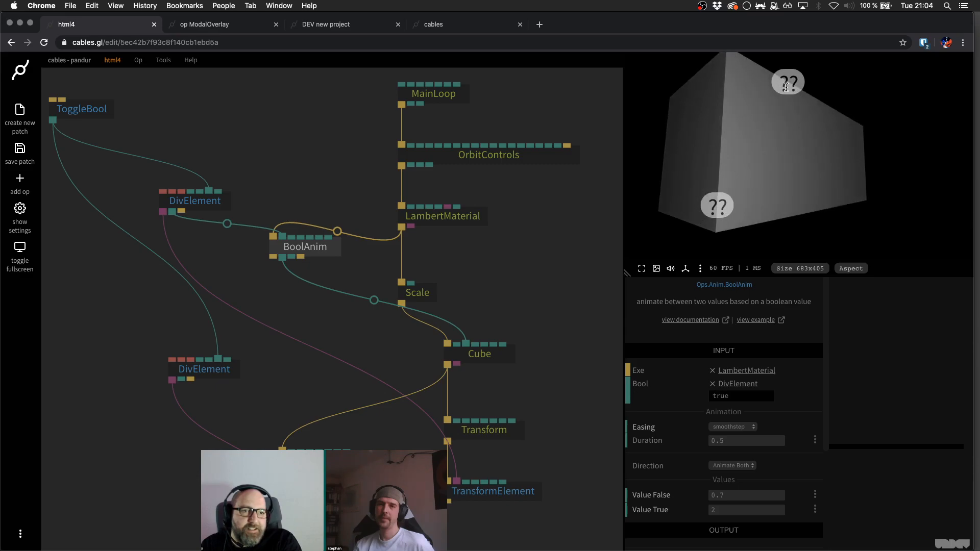
click(544, 273)
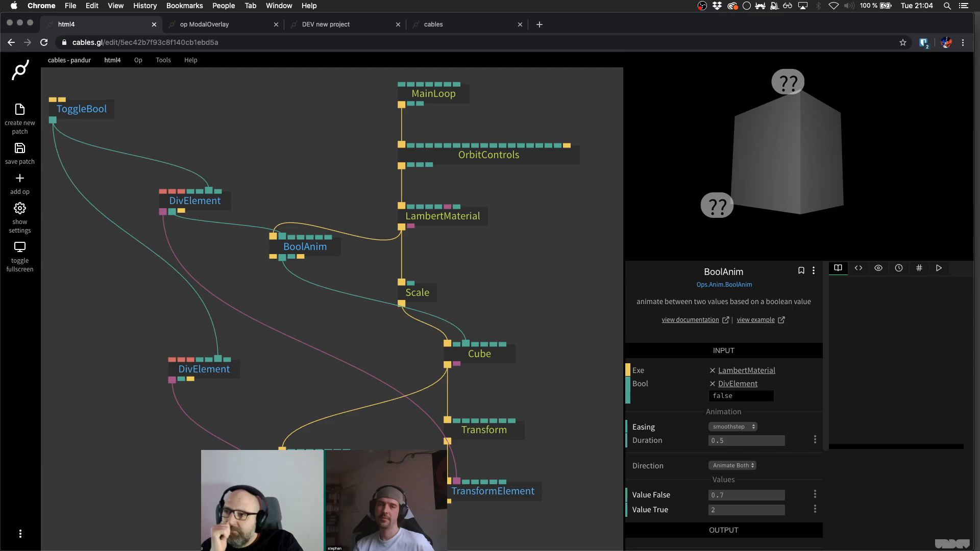
- Add a TransformCSS3DElement op in the empty area beside the Cube's op chain
click(518, 493)
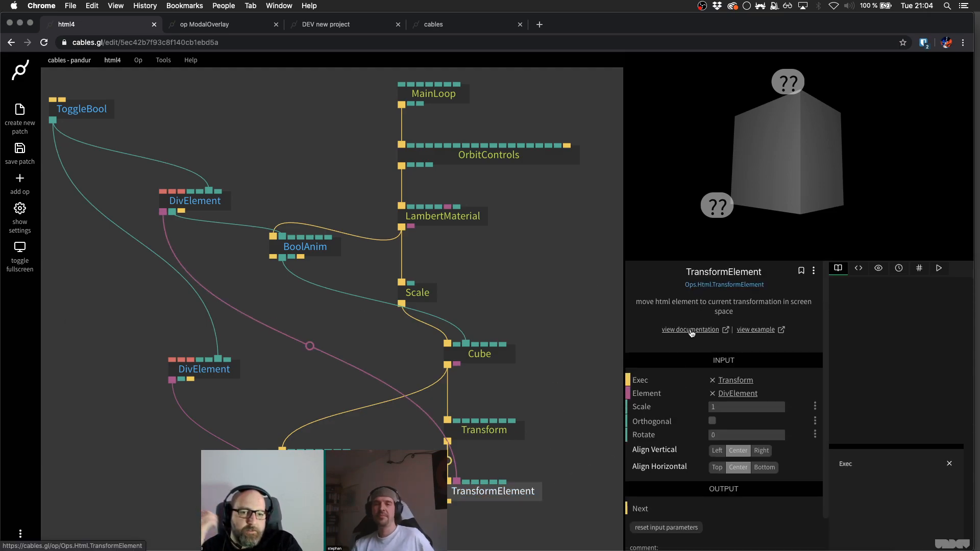
click(562, 444)
drag(528, 382, 373, 311)
key(Escape)
text(transformele)
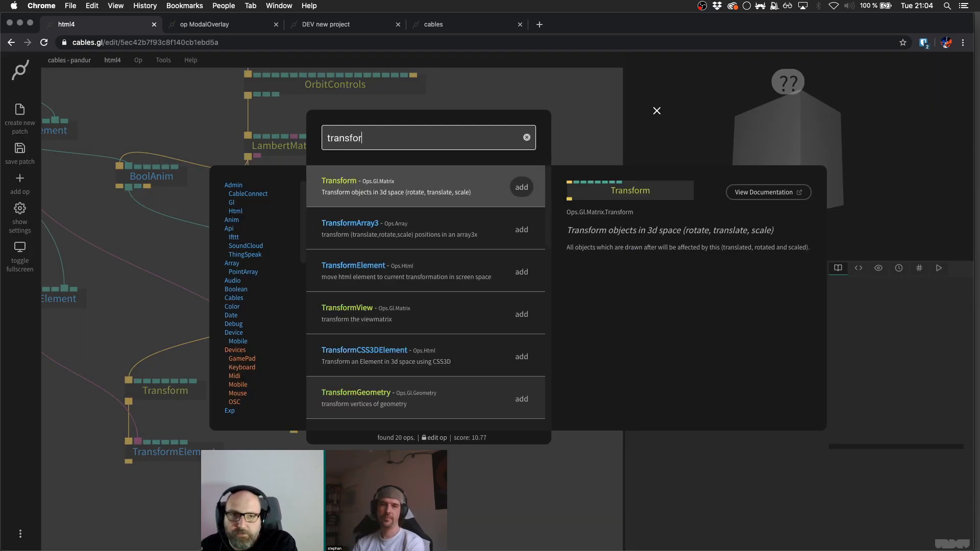
key(Down)
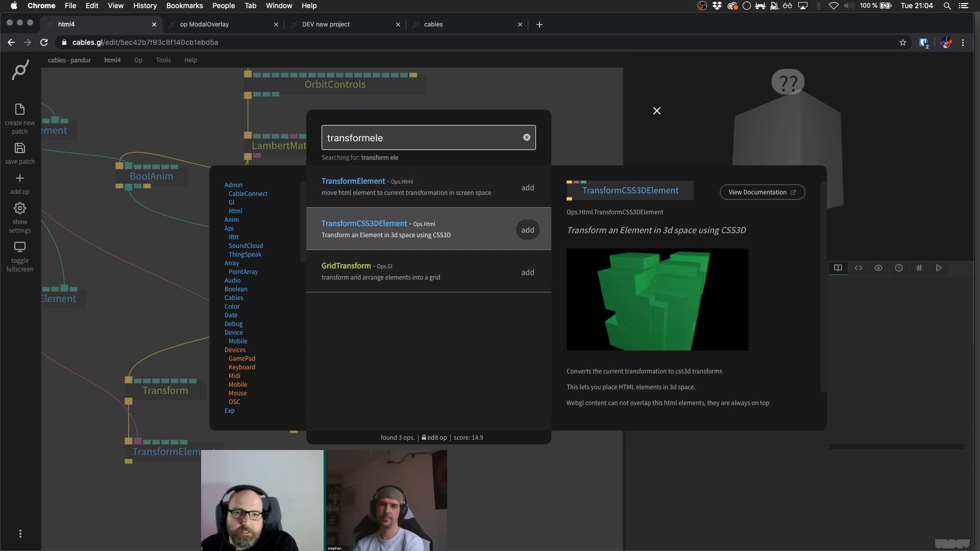
key(Return)
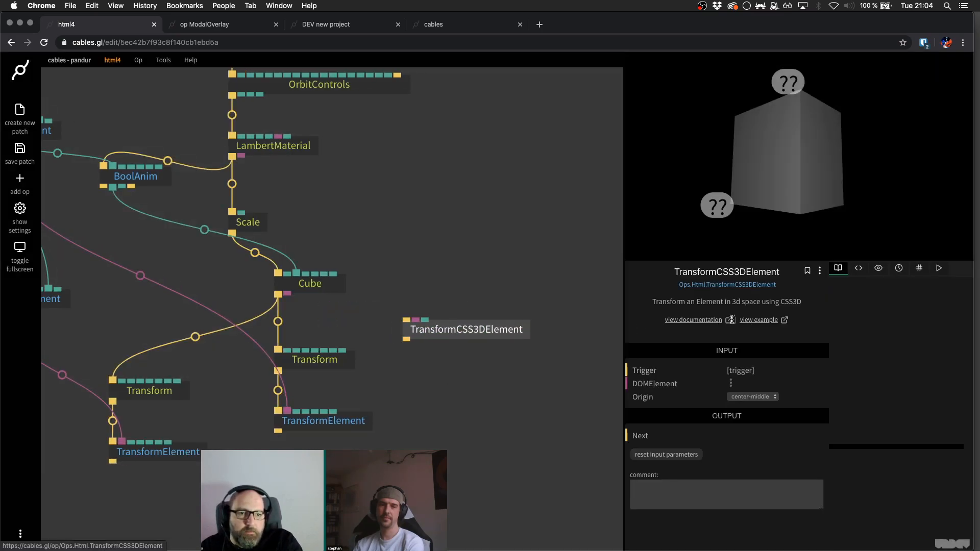
- Open the TransformCSS3DElement example and examine how the div element follows the scene while orbiting and zooming
click(741, 320)
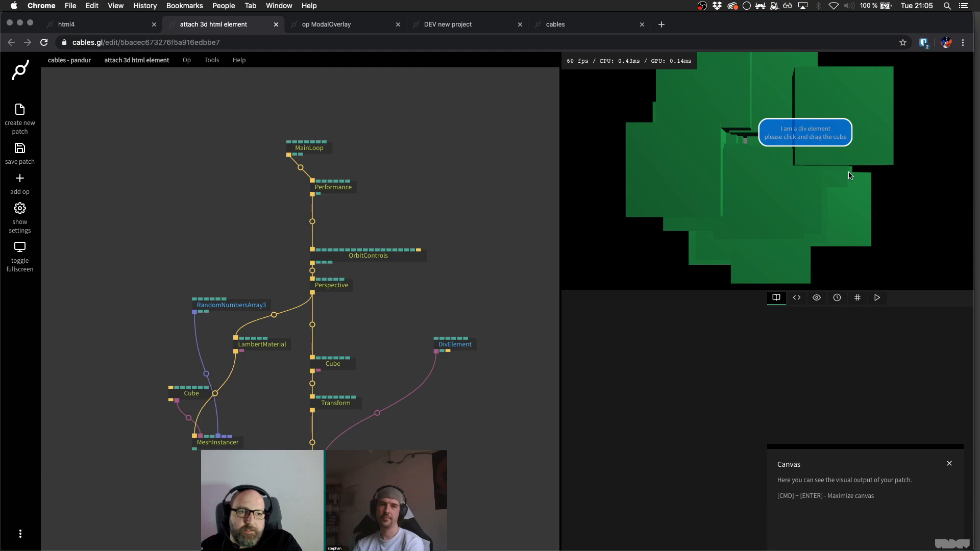
drag(850, 175, 905, 180)
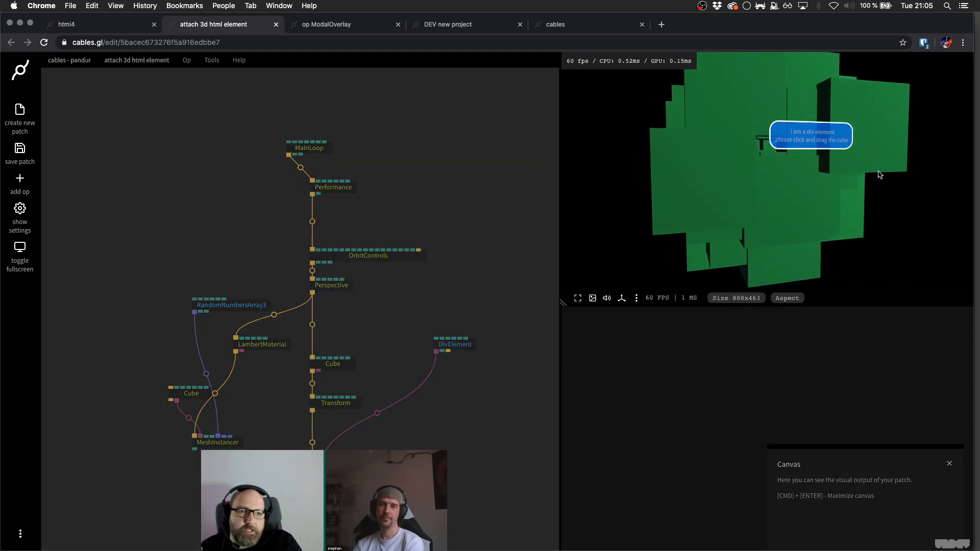
scroll(760, 161, up, 5)
drag(763, 159, 728, 180)
scroll(698, 156, down, 5)
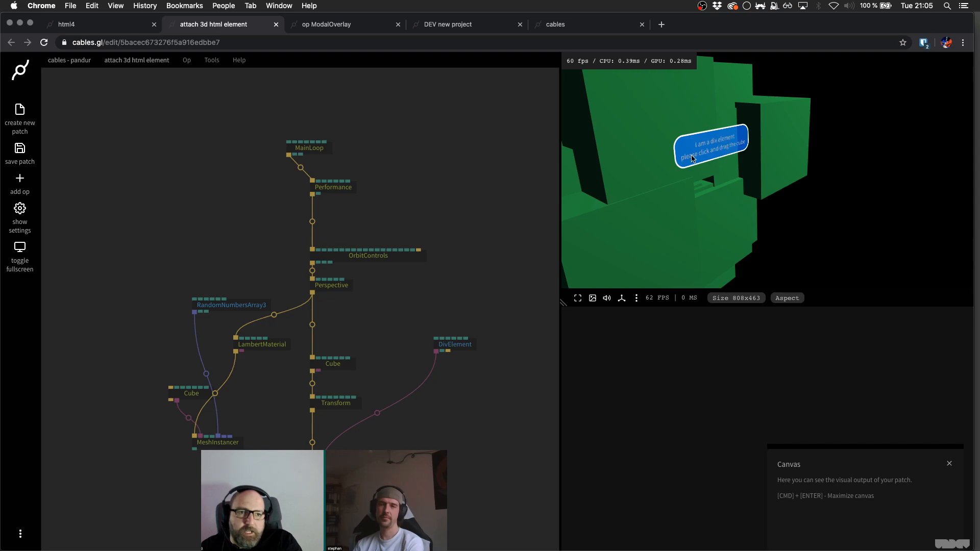
scroll(731, 176, up, 10)
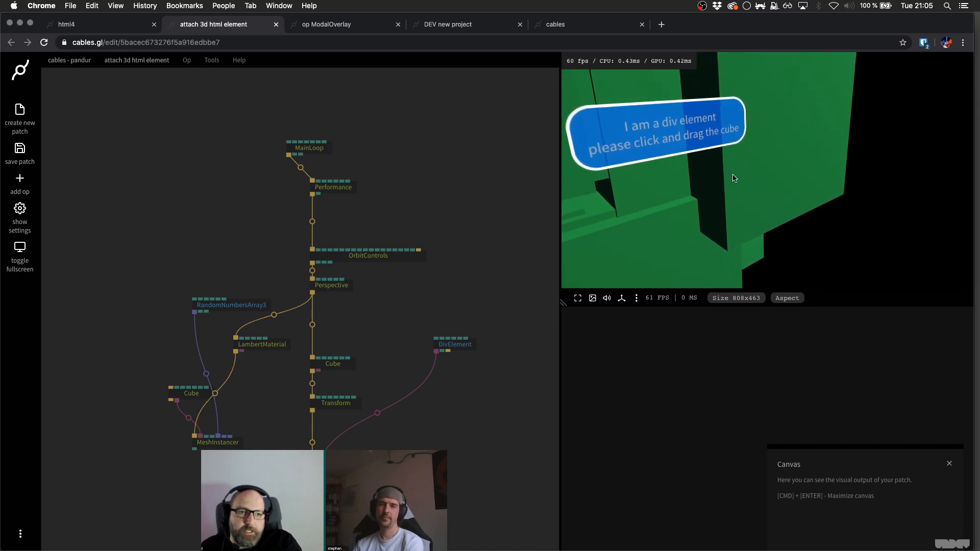
drag(730, 176, 752, 183)
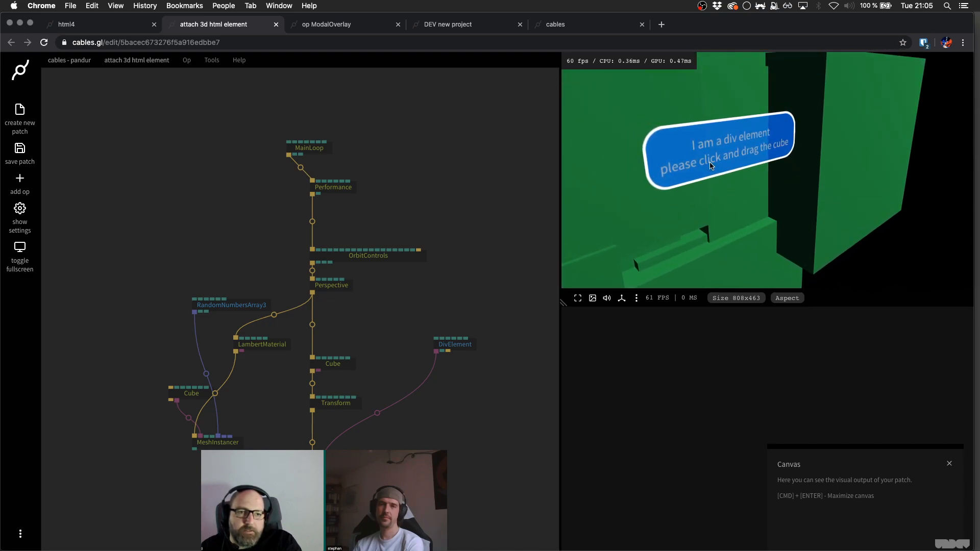
scroll(794, 210, down, 10)
drag(792, 204, 725, 192)
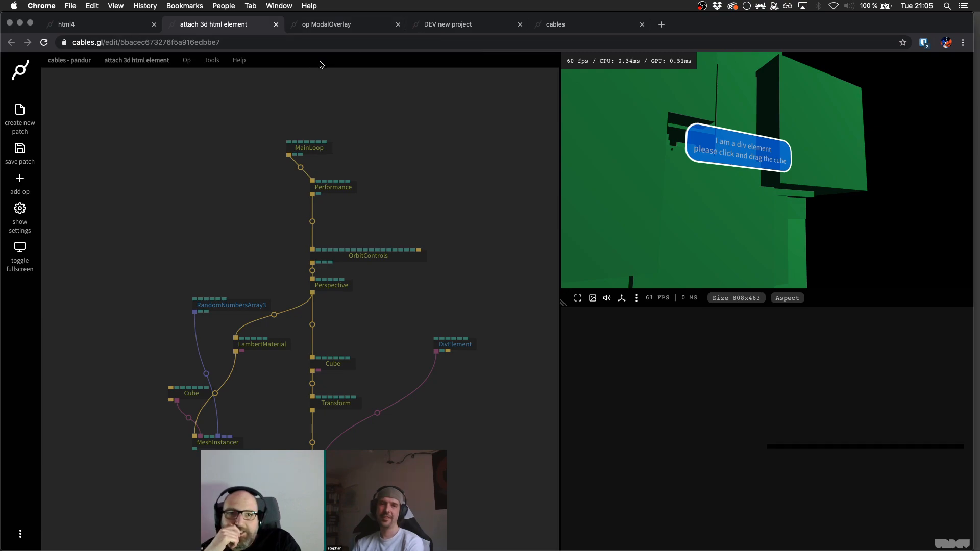
drag(663, 188, 737, 208)
drag(826, 167, 779, 147)
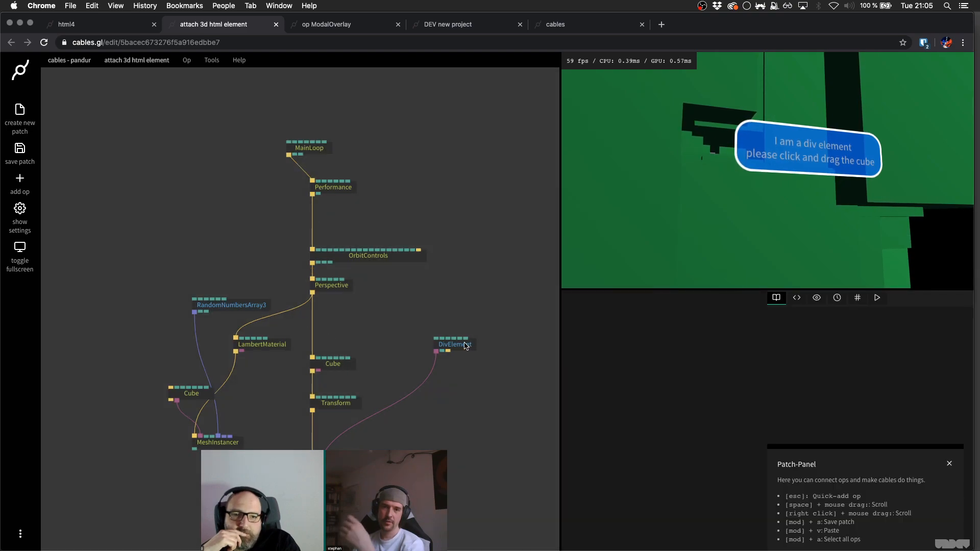
- Remove the user-select:none and pointer-events:none lines from the example DivElement's style and save it
click(455, 344)
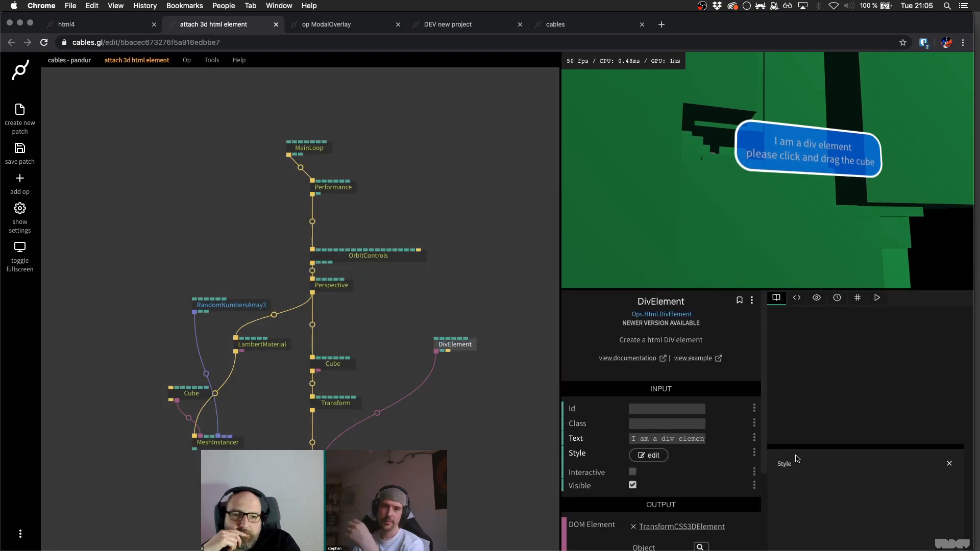
click(648, 455)
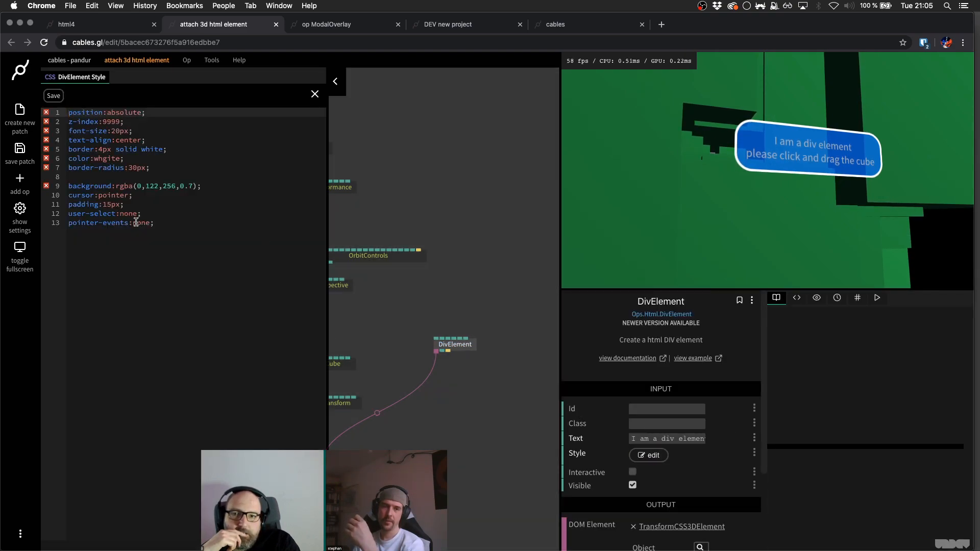
triple_click(131, 212)
key(BackSpace)
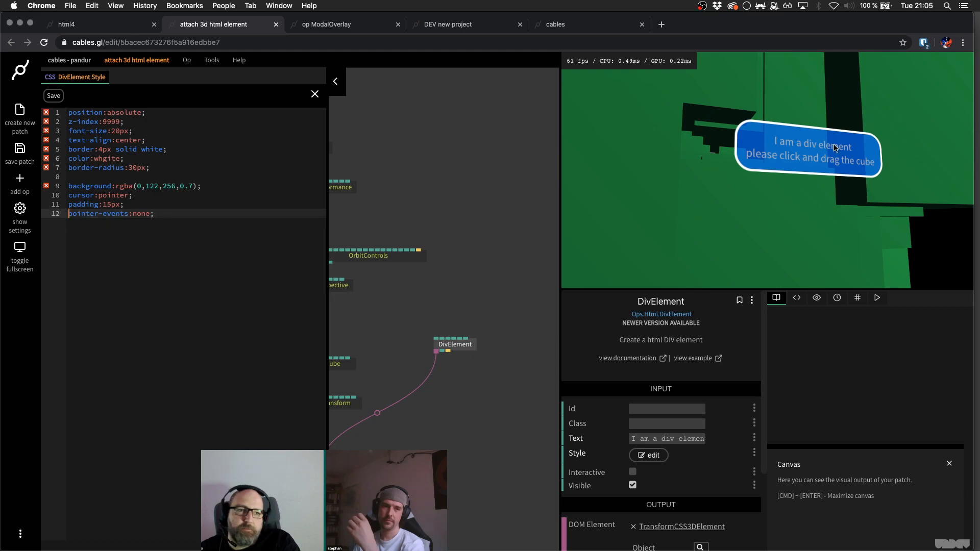
drag(835, 148, 811, 158)
triple_click(165, 215)
key(BackSpace)
click(172, 216)
key(super+s)
- Test orbiting, text selection and zooming with the pointer on and beside the example's div element
drag(783, 210, 843, 216)
drag(768, 156, 748, 139)
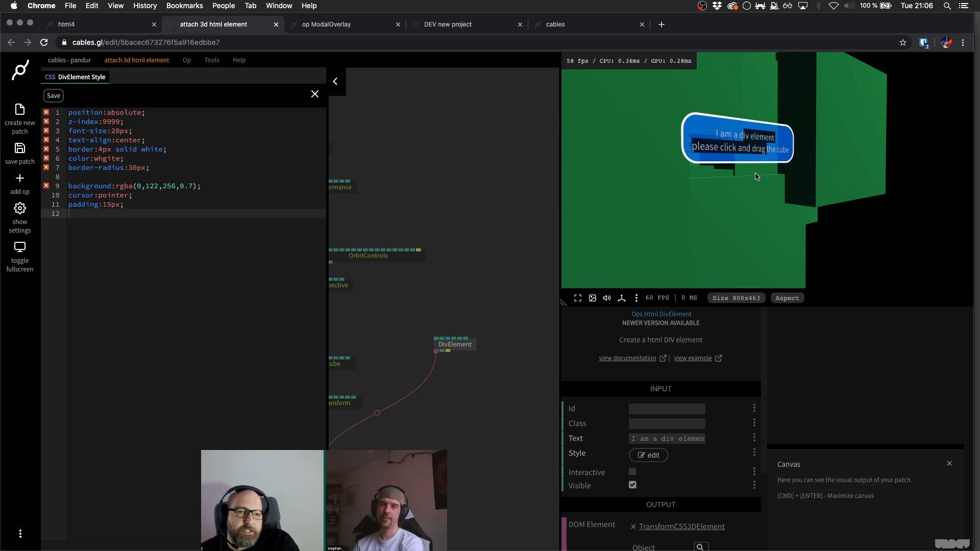
scroll(757, 177, up, 3)
scroll(757, 177, down, 5)
scroll(756, 176, up, 4)
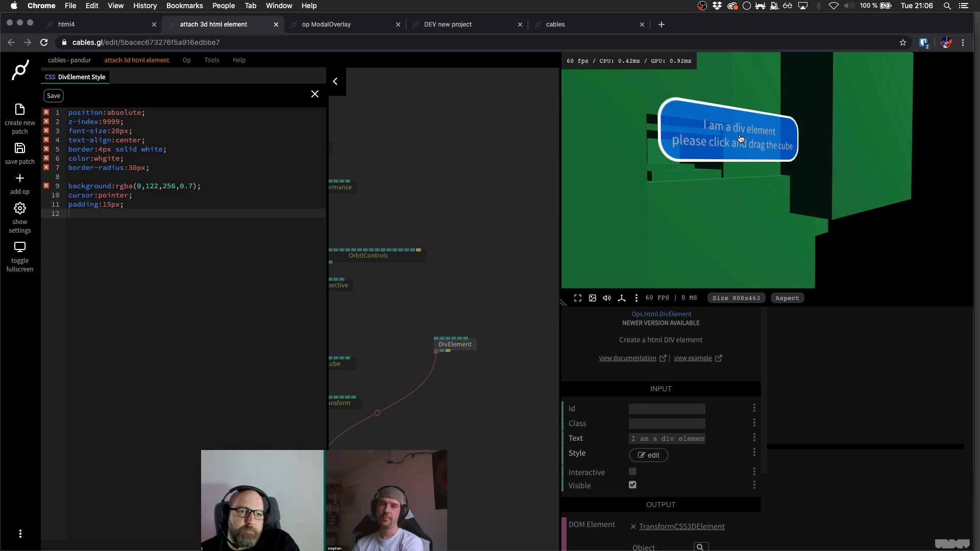
- Restore the pointer-events:none line in the example DivElement's style, close the style editor, and test orbiting the scene
drag(734, 129, 755, 143)
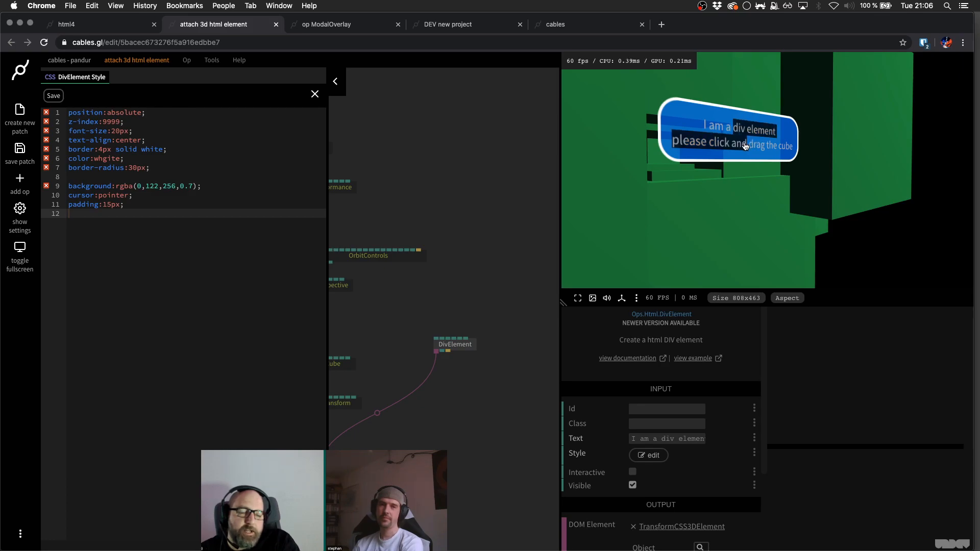
click(208, 221)
text(user-select:none; pointer-events:none;)
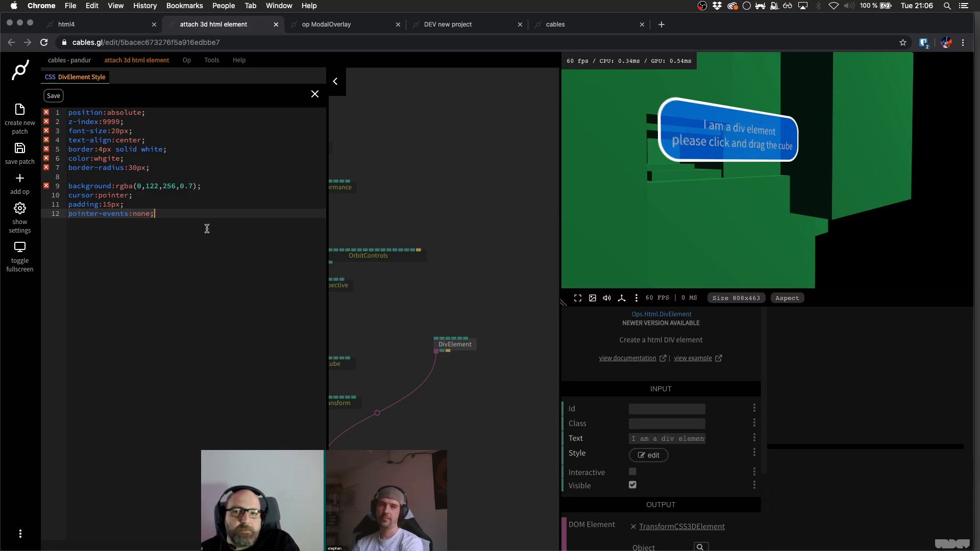
click(314, 94)
drag(772, 95, 734, 103)
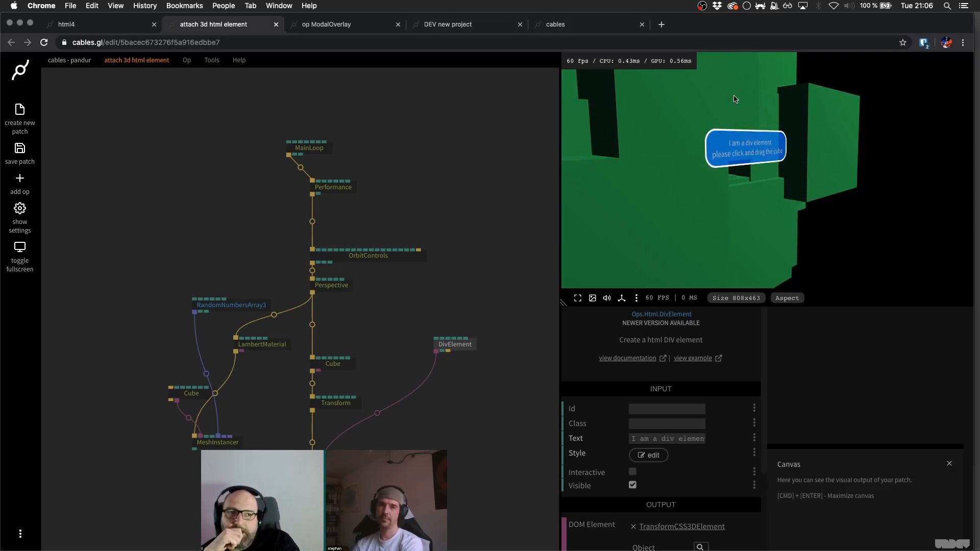
mouse_move(769, 232)
mouse_down()
mouse_move(641, 214)
mouse_move(774, 221)
mouse_up()
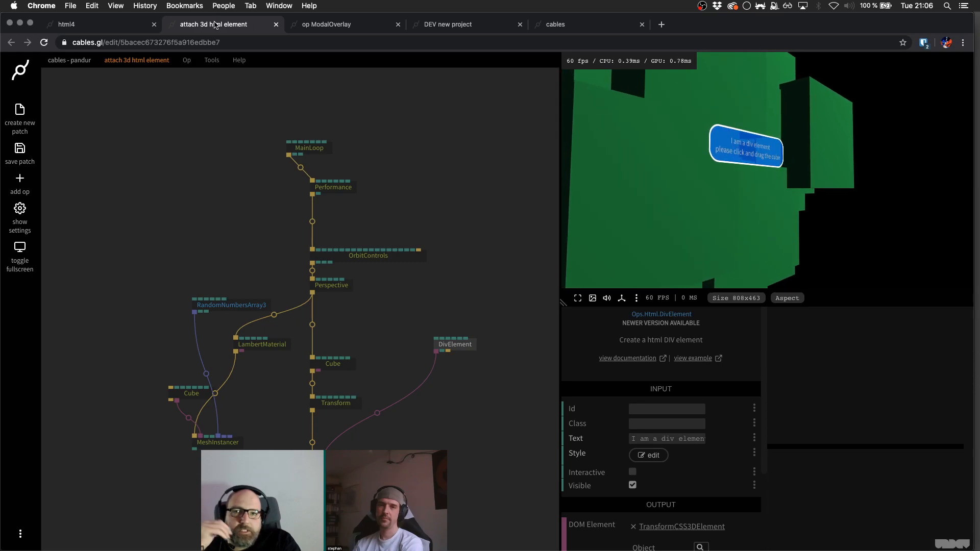
- Leave the attach 3d html element example without saving and return to the html4 patch
key(super+r)
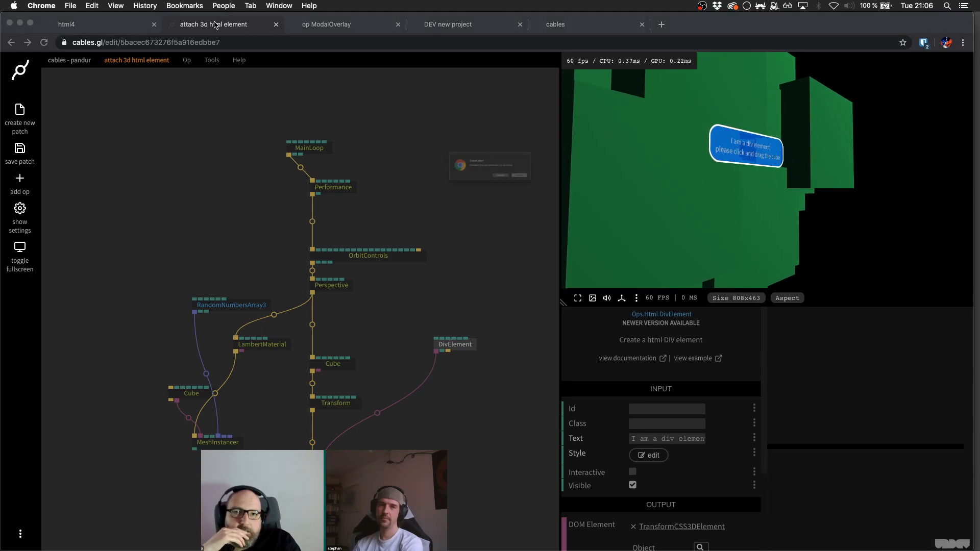
click(566, 191)
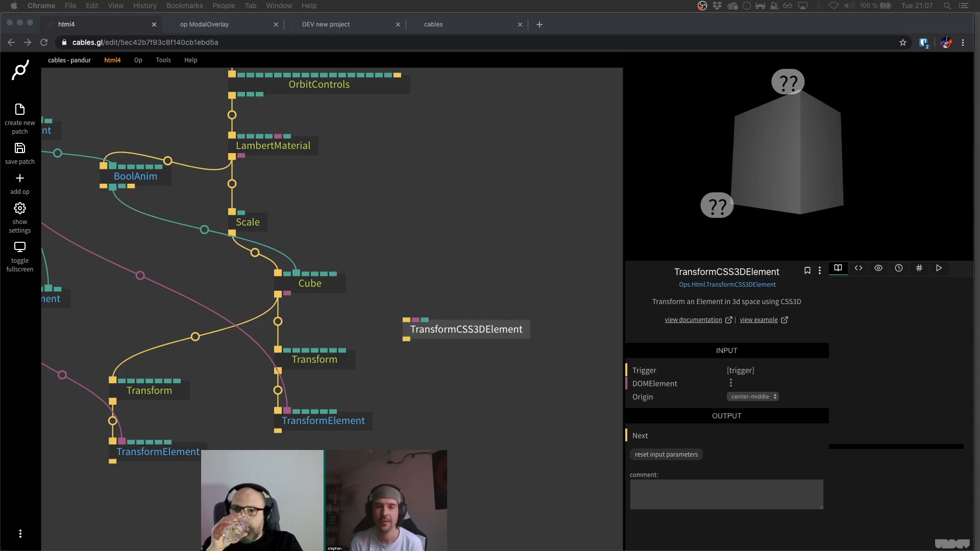
click(390, 203)
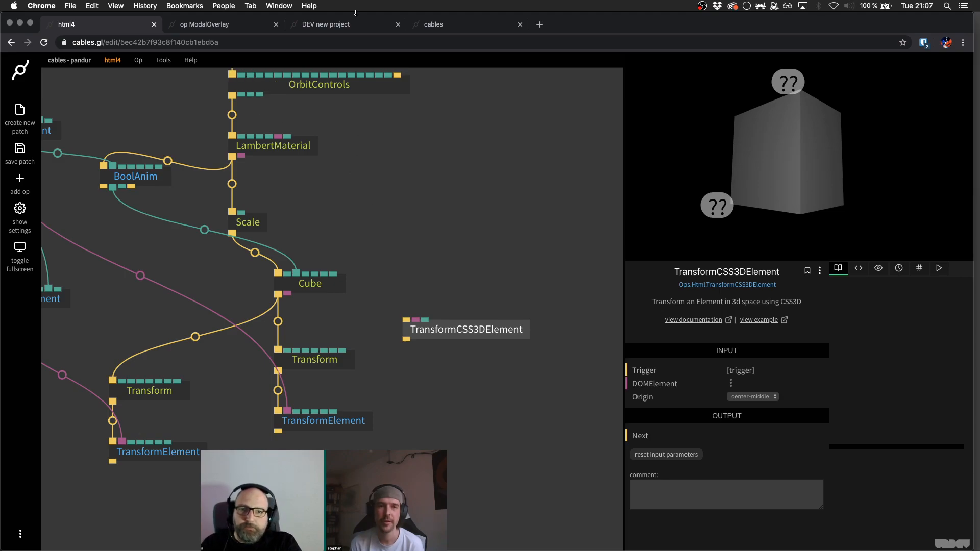
- Open the Ops.Html namespace in the cables.gl op documentation and look through its op list
click(452, 27)
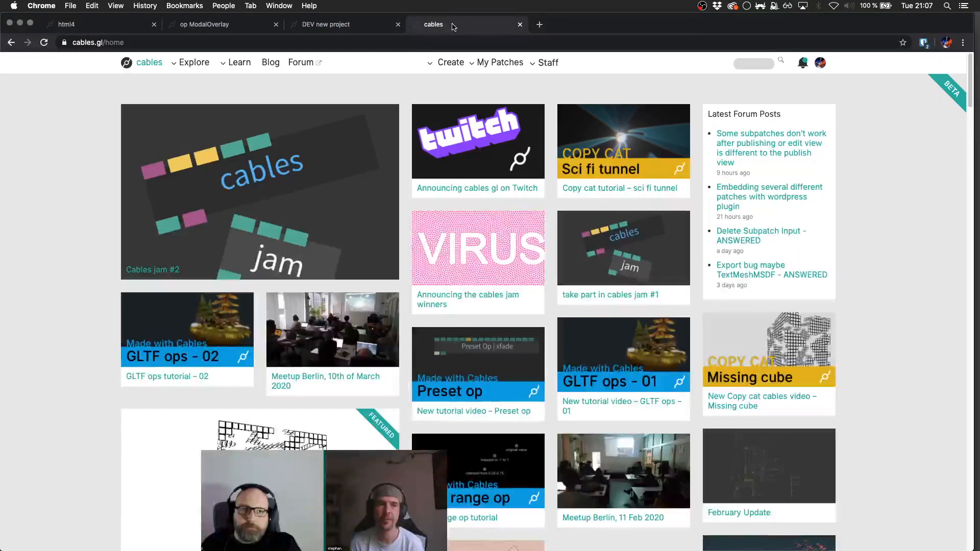
mouse_move(237, 63)
click(249, 90)
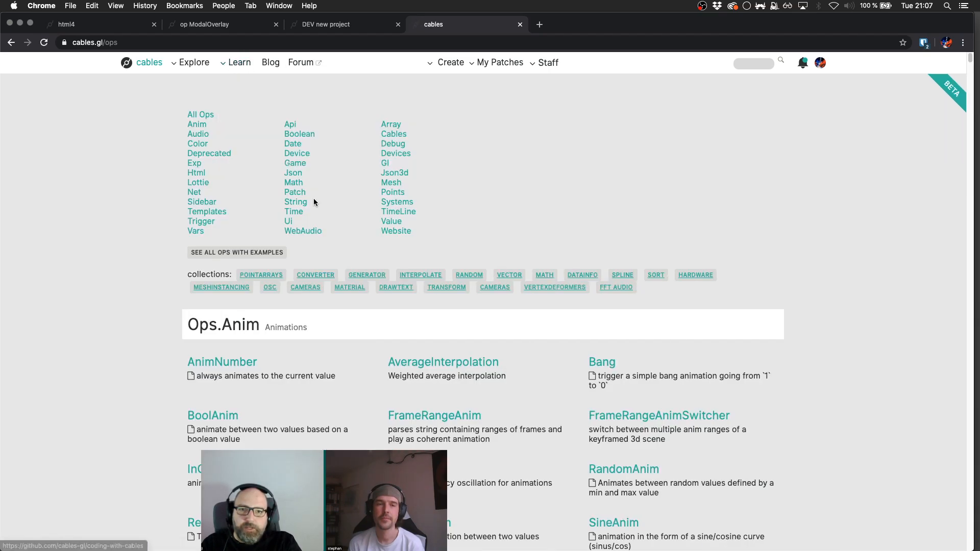
click(196, 174)
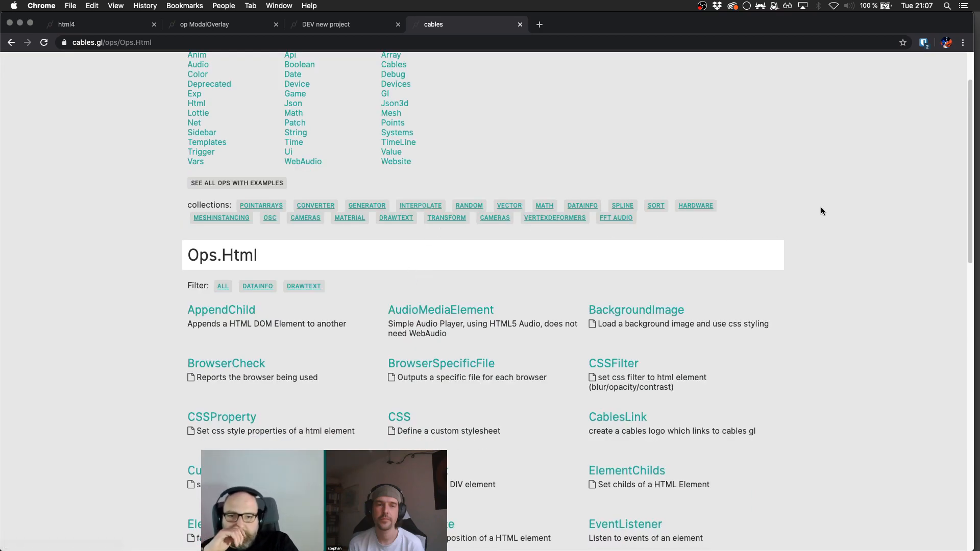
drag(968, 136, 968, 140)
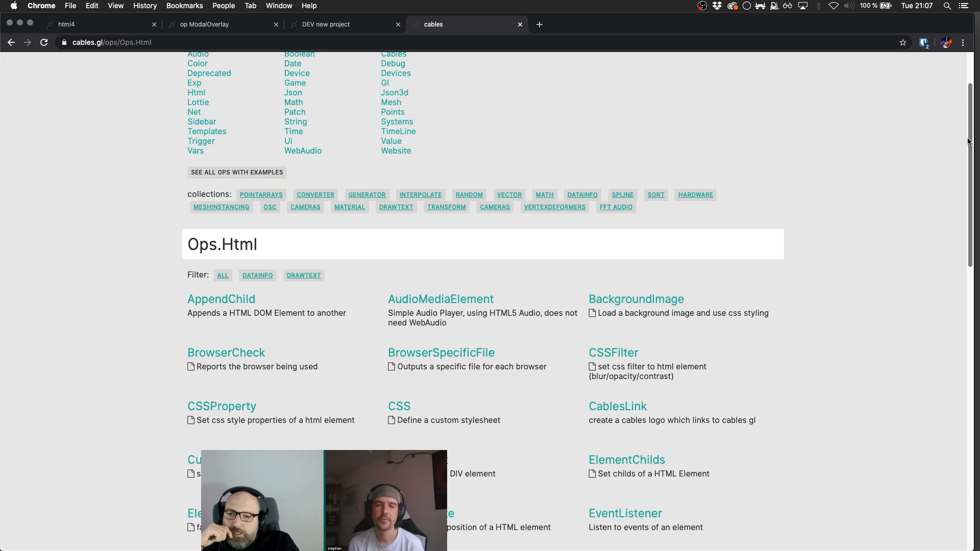
drag(968, 141, 961, 184)
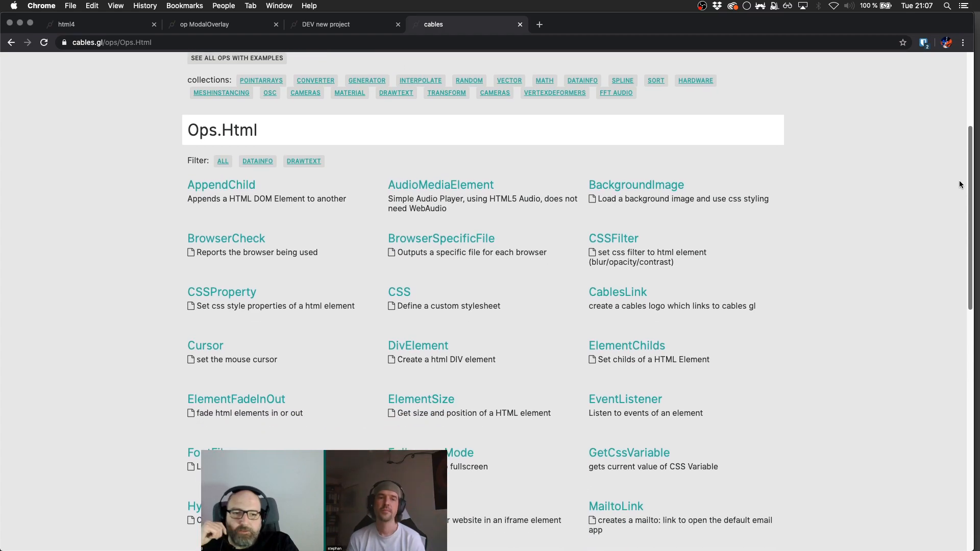
- View the Cursor op's documentation example, close that page, and read further through the Ops.Html list
click(205, 346)
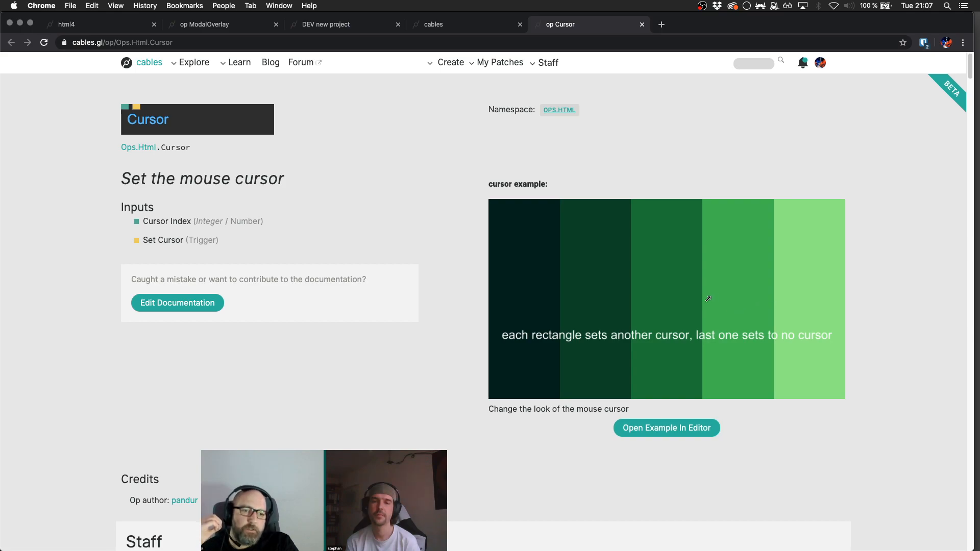
middle_click(588, 24)
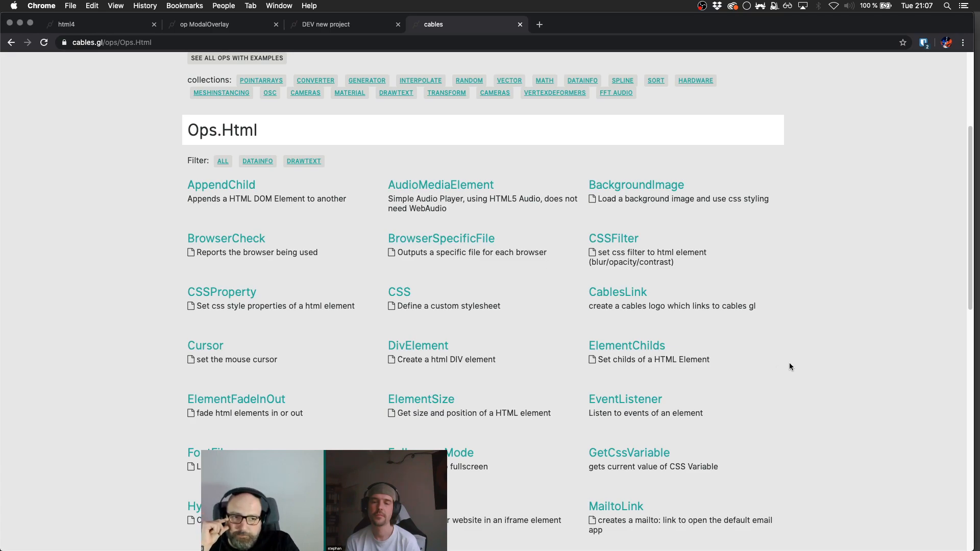
scroll(789, 364, down, 3)
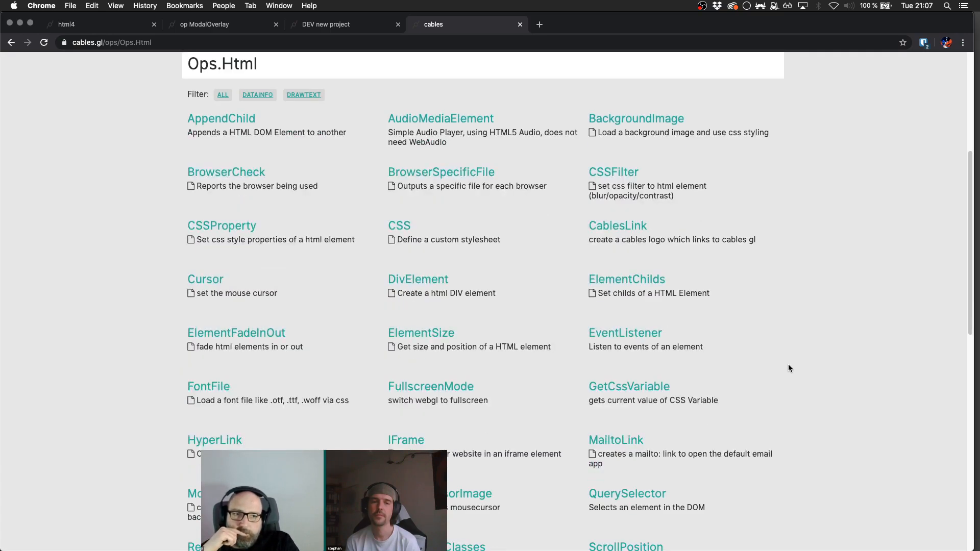
scroll(488, 259, down, 5)
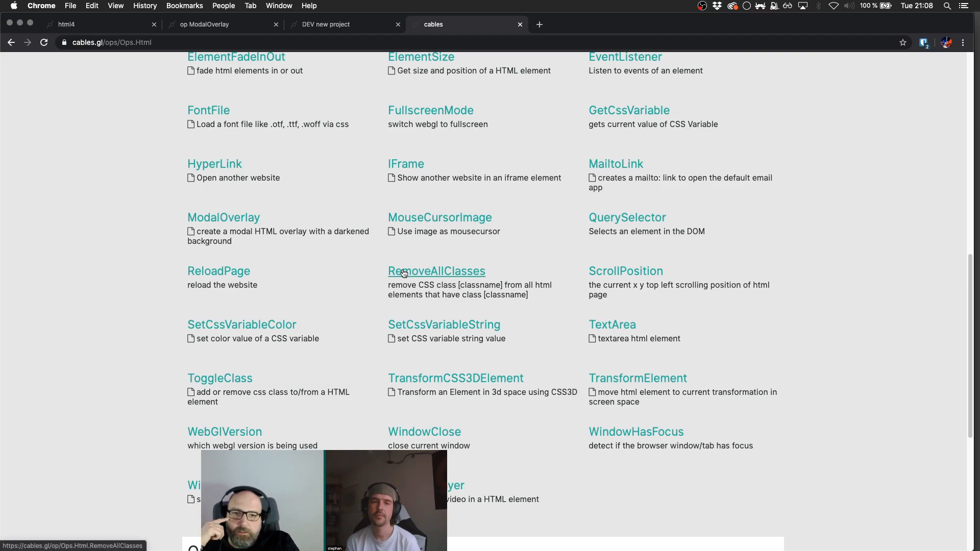
- Find the website ops from the html4 patch and add an InfoURL op in the empty area beside the Scale op
click(375, 27)
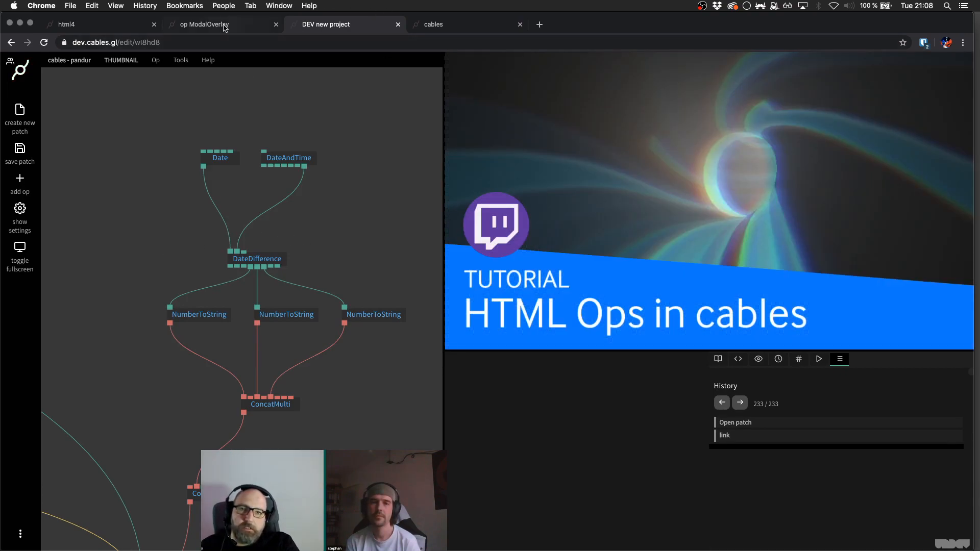
click(224, 27)
key(ctrl+shift+Tab)
key(Escape)
text(website)
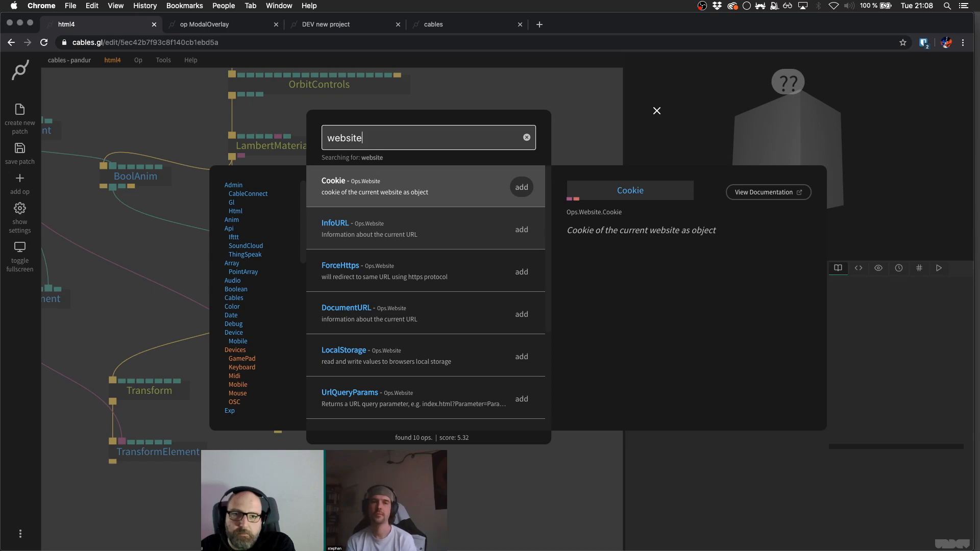
key(Down)
key(Return)
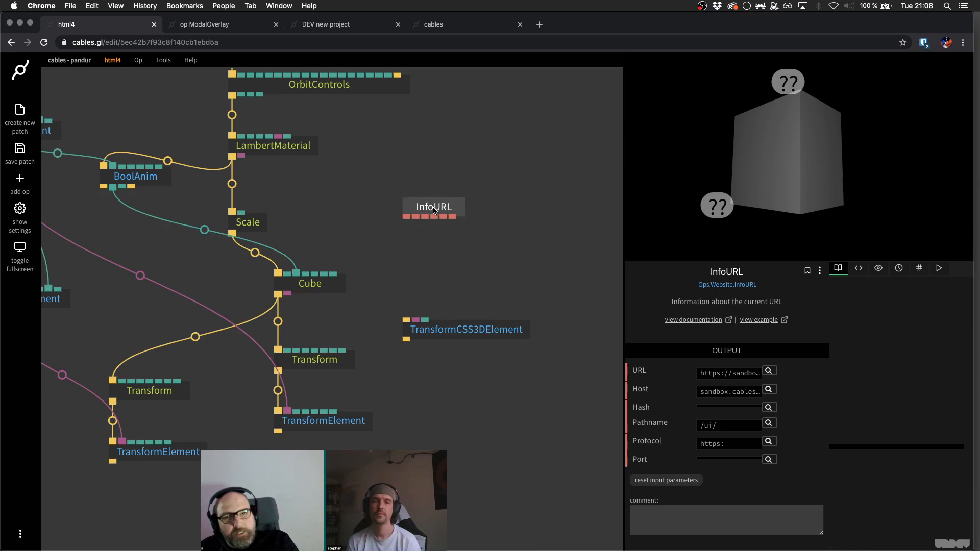
drag(433, 209, 433, 194)
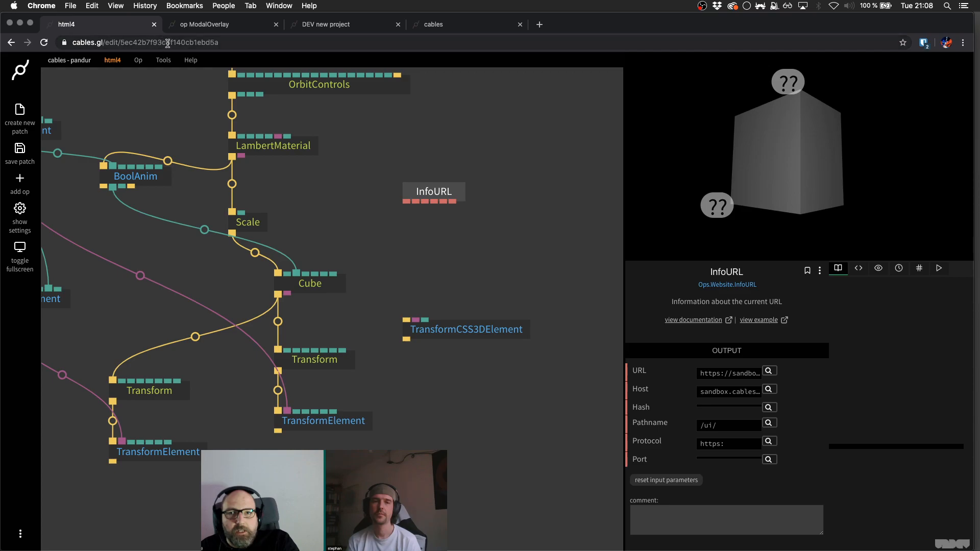
- Compare the patch address with the InfoURL outputs and move the InfoURL op up beside the LambertMaterial op
double_click(167, 42)
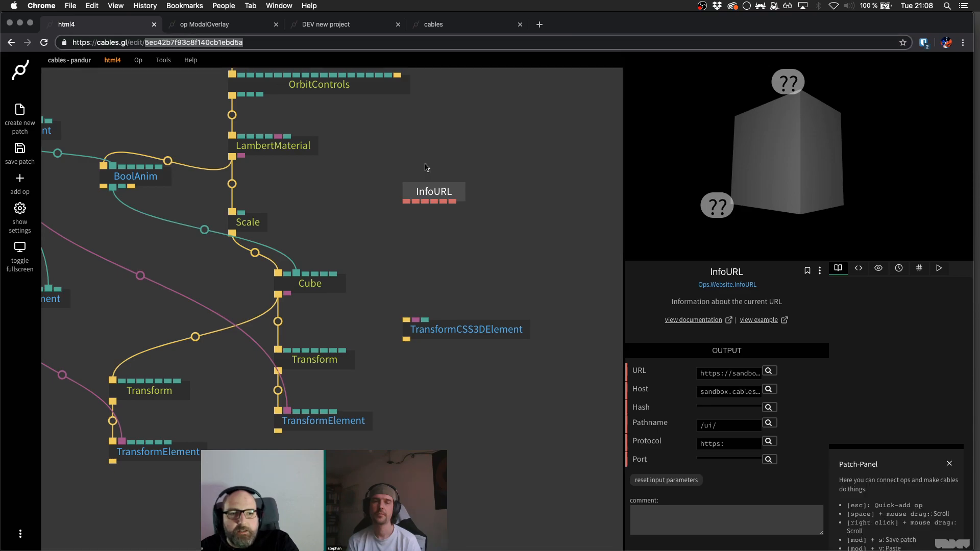
click(703, 425)
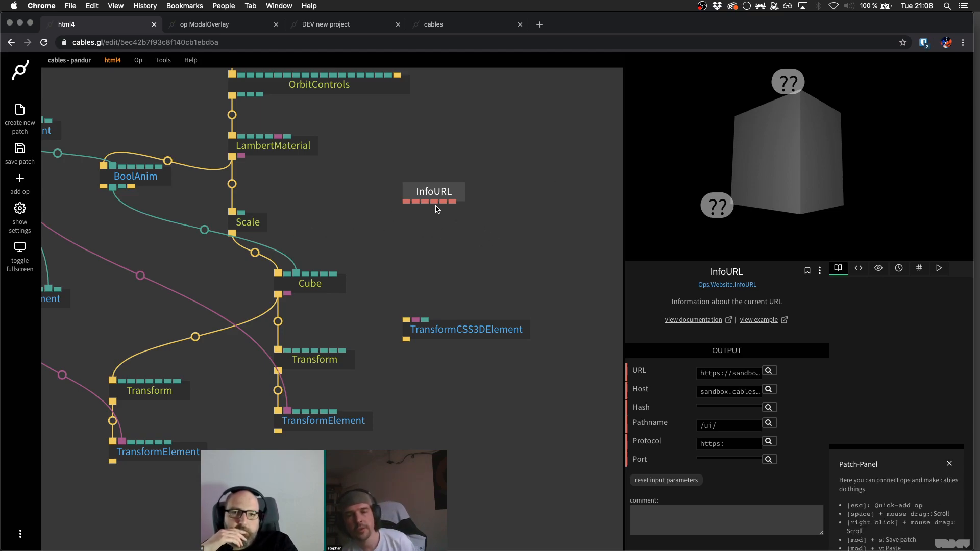
drag(439, 193, 476, 162)
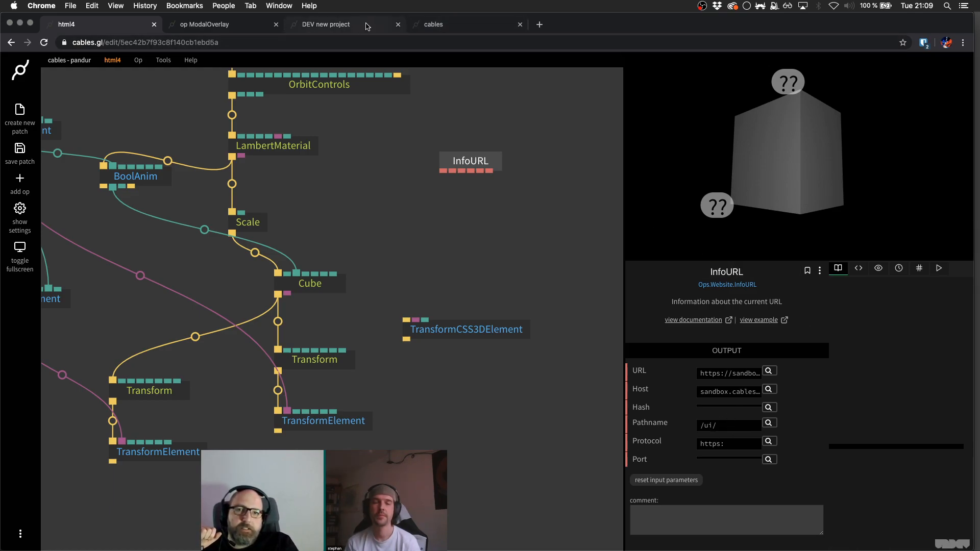
- Look through the rest of the Ops.Html documentation list down to the Ops.Html.Event section
click(366, 27)
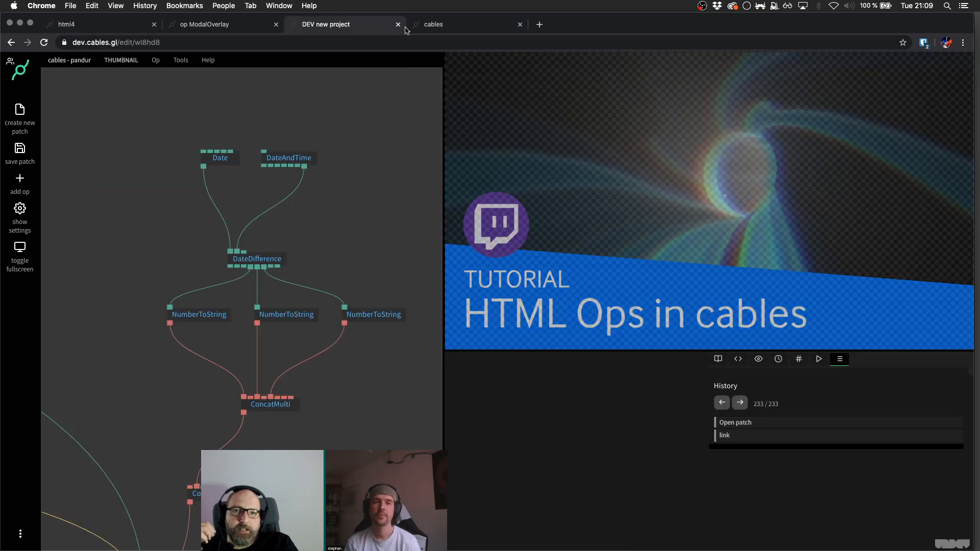
click(444, 25)
scroll(410, 218, up, 10)
scroll(409, 213, down, 12)
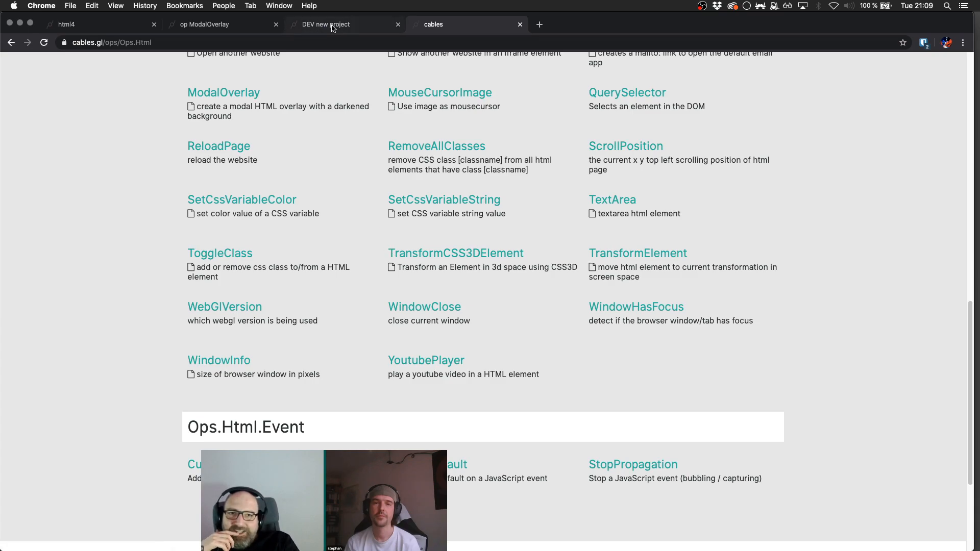
scroll(371, 218, down, 3)
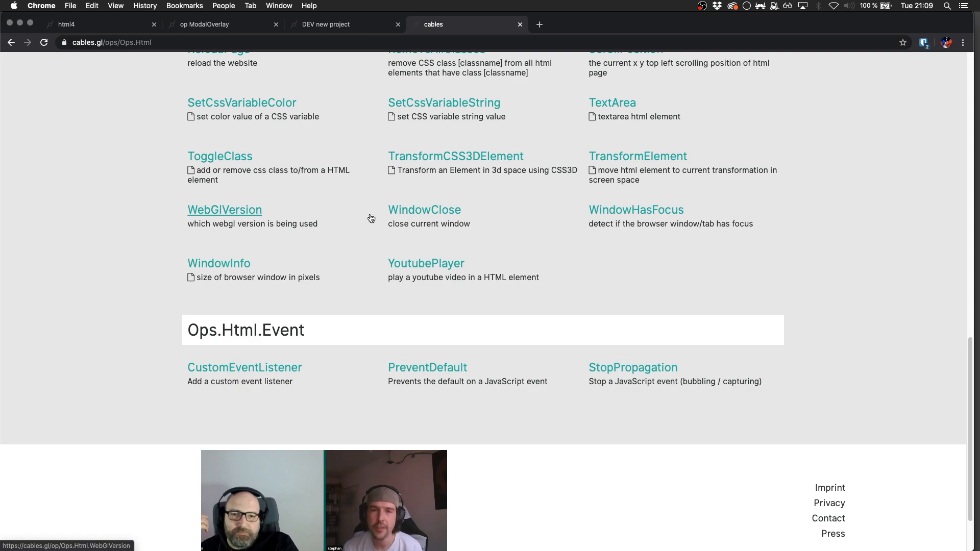
click(336, 25)
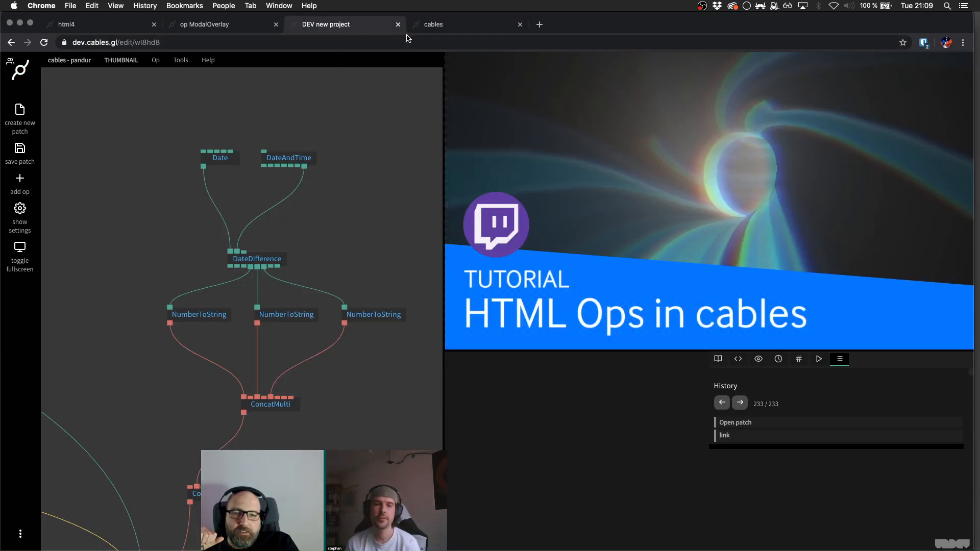
- Return to the html4 patch and add a TextArea op beside the Cube's op chain
click(207, 25)
click(98, 25)
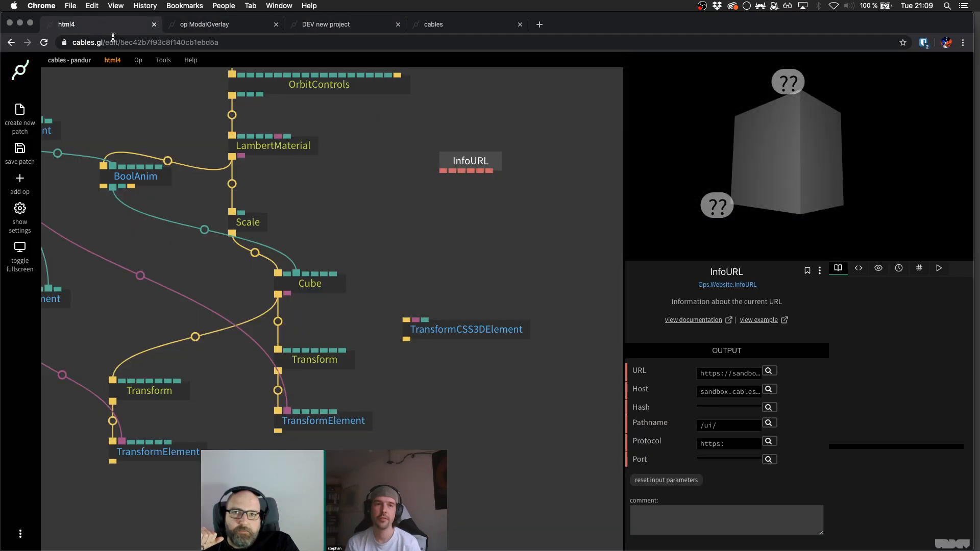
key(Escape)
text(textare)
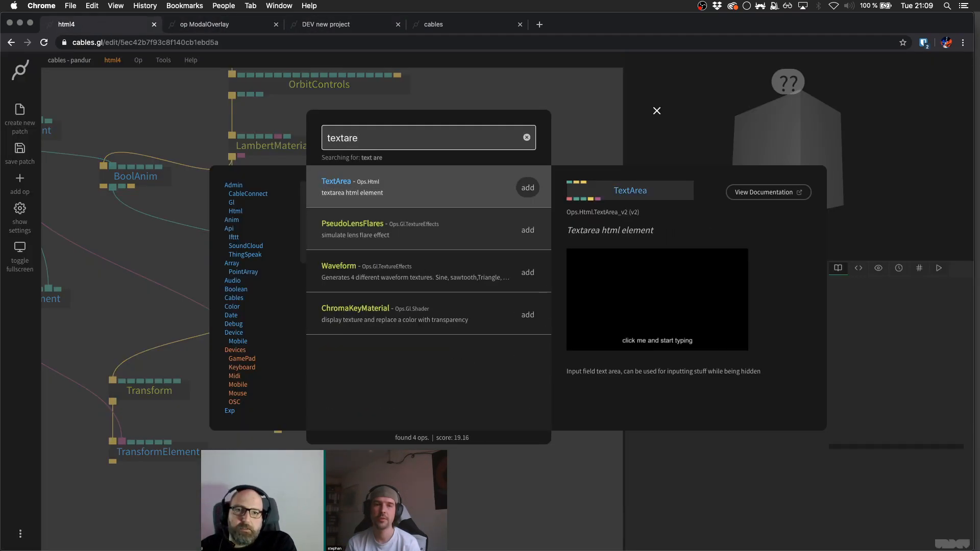
key(Return)
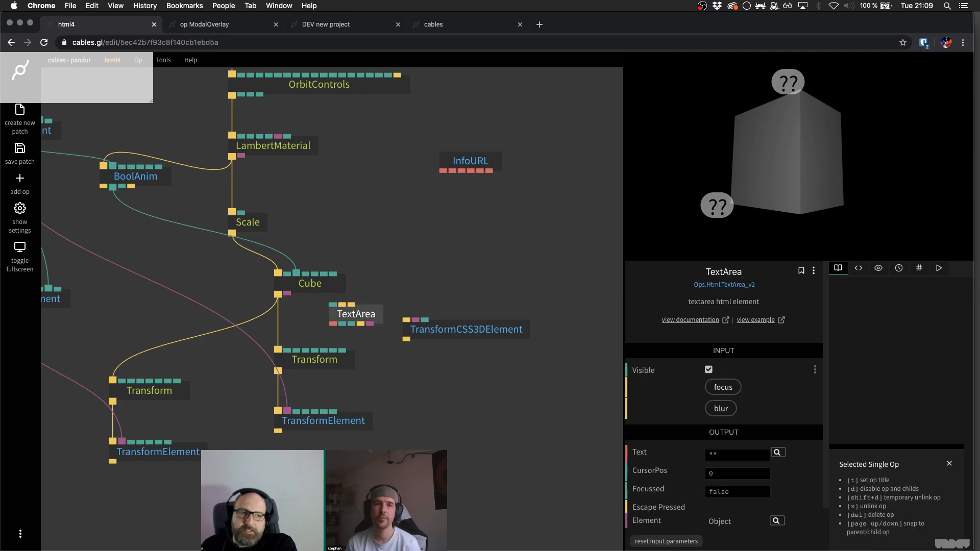
- Test the HTML text area with the text cdscds, clear it, and delete the TextArea op
text(cdscds cdscds)
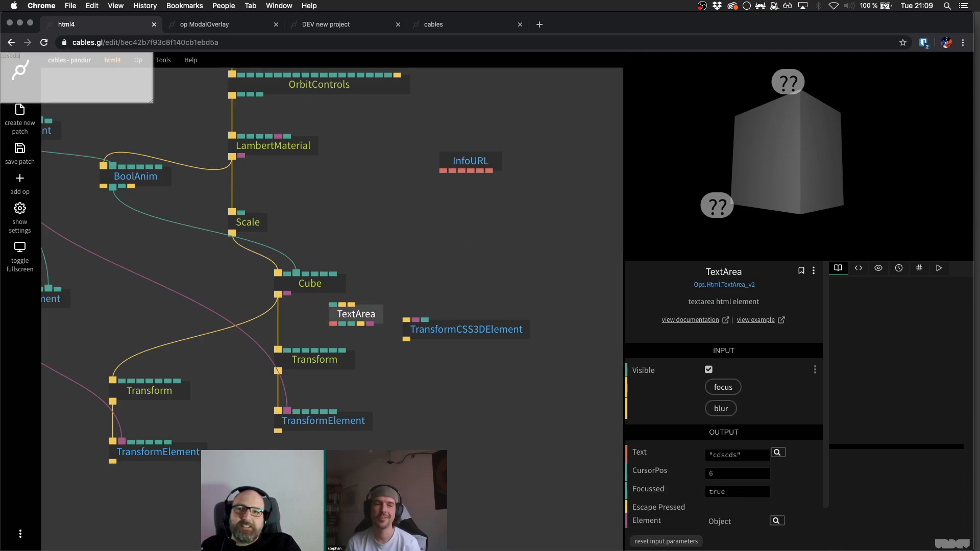
key(BackSpace)
key(BackSpace)
key(BackSpace)
key(BackSpace)
key(BackSpace)
key(BackSpace)
key(BackSpace)
key(BackSpace)
key(BackSpace)
key(BackSpace)
key(BackSpace)
key(BackSpace)
key(BackSpace)
key(BackSpace)
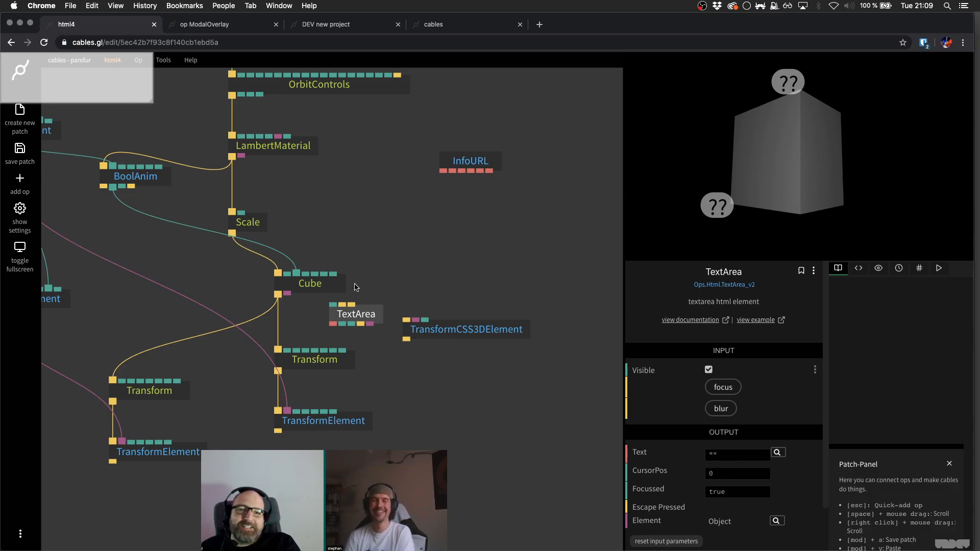
drag(361, 318, 450, 273)
key(Delete)
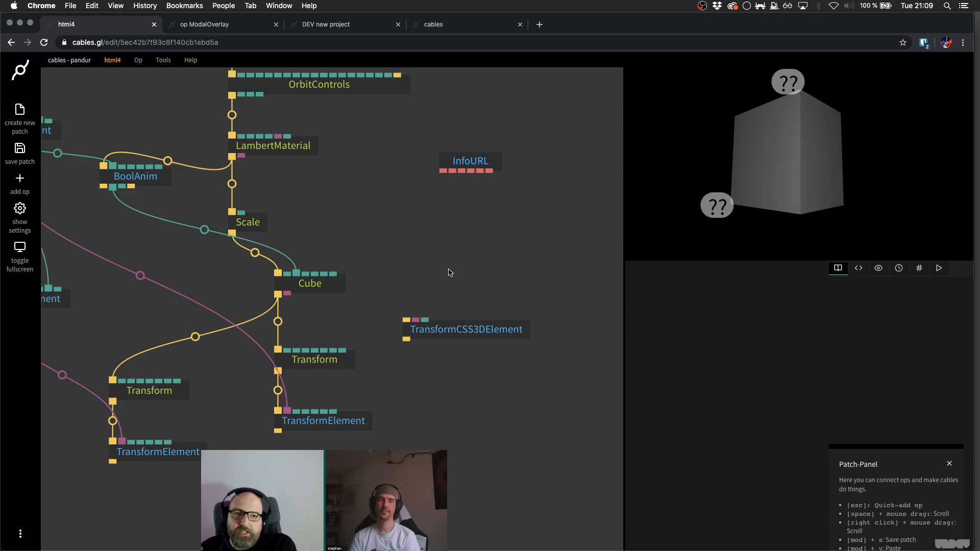
- Delete the unconnected TransformCSS3DElement op from the html4 patch
drag(482, 332, 518, 287)
key(super+s)
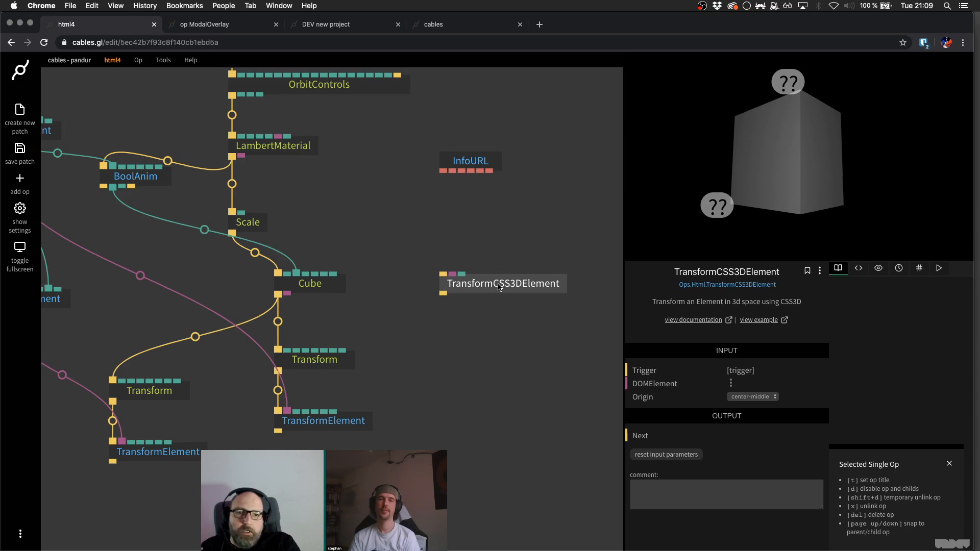
key(Delete)
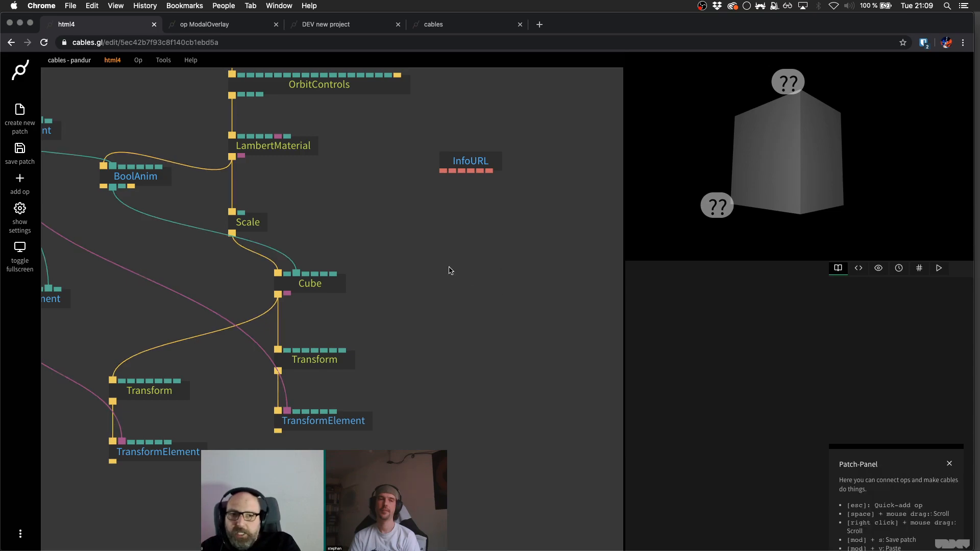
- Add a WindowInfo op to the html4 patch and place it below the InfoURL op
key(Escape)
text(windowi)
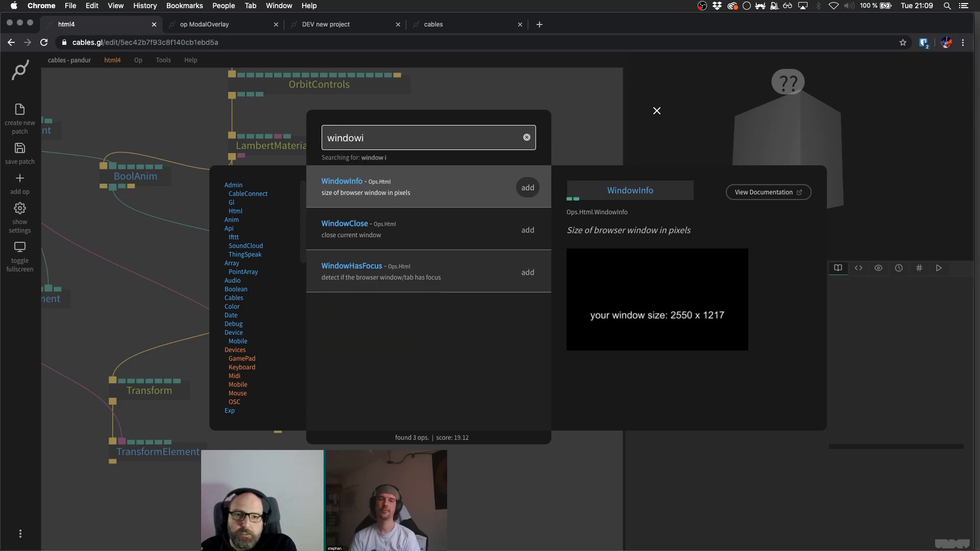
key(Return)
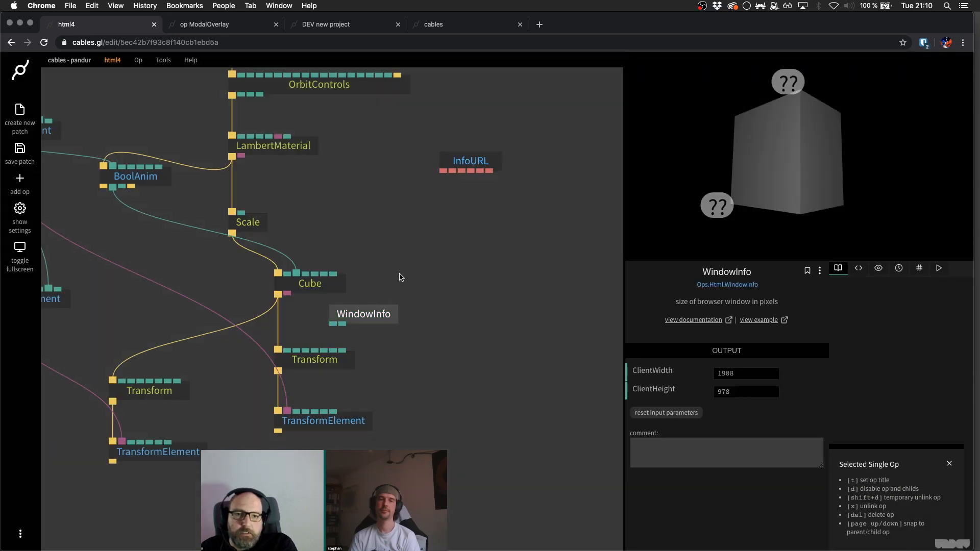
drag(359, 316, 482, 212)
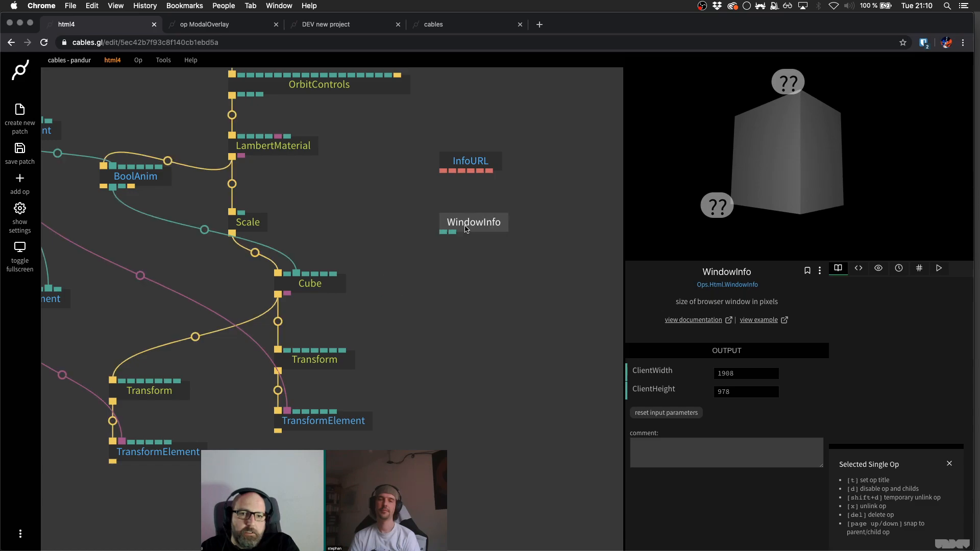
- Delete the WindowInfo op from below the InfoURL op
drag(396, 200, 465, 251)
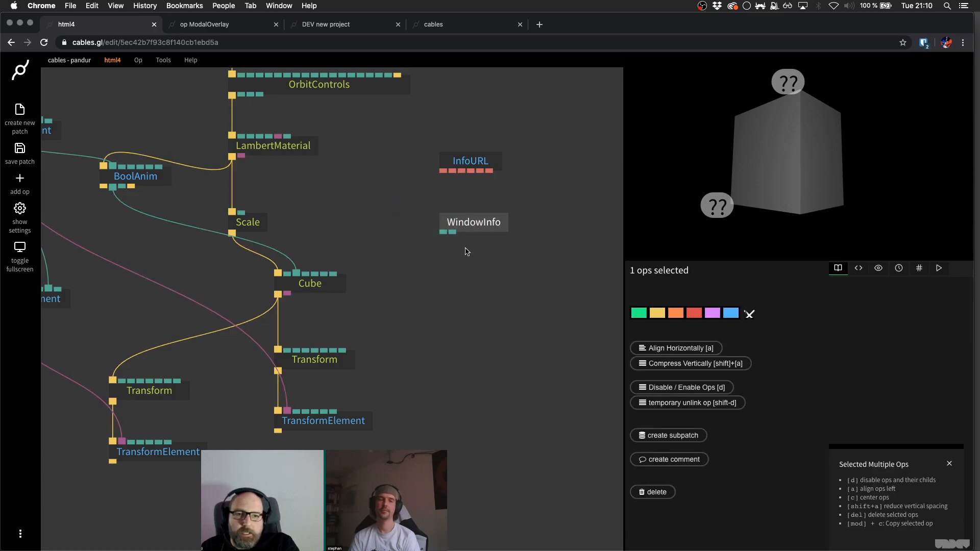
key(Delete)
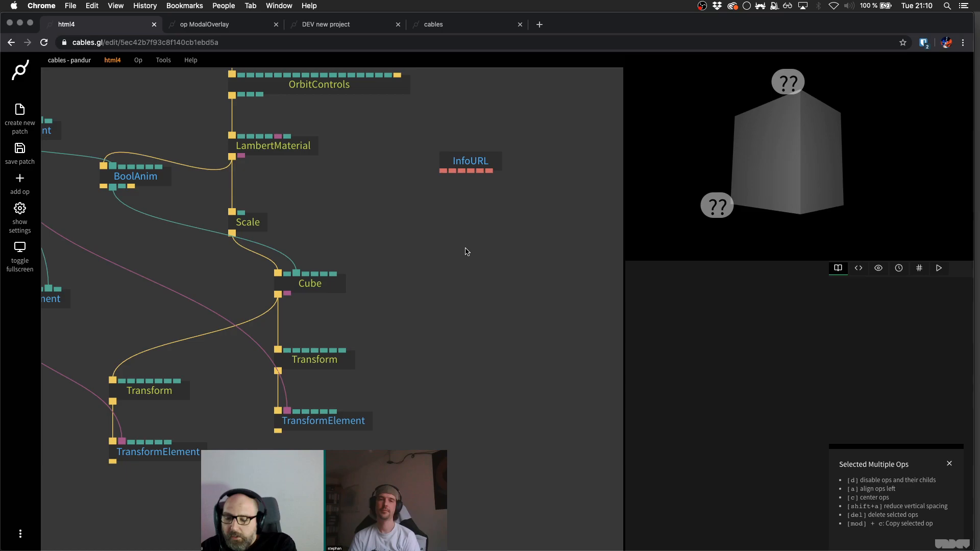
click(449, 244)
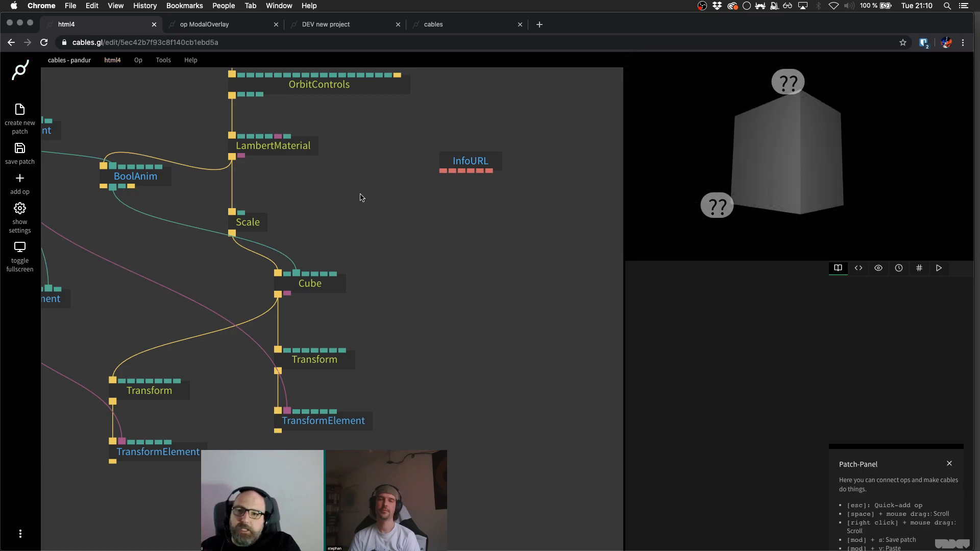
- Look back through the Ops.Html documentation list up to its first ops
click(442, 24)
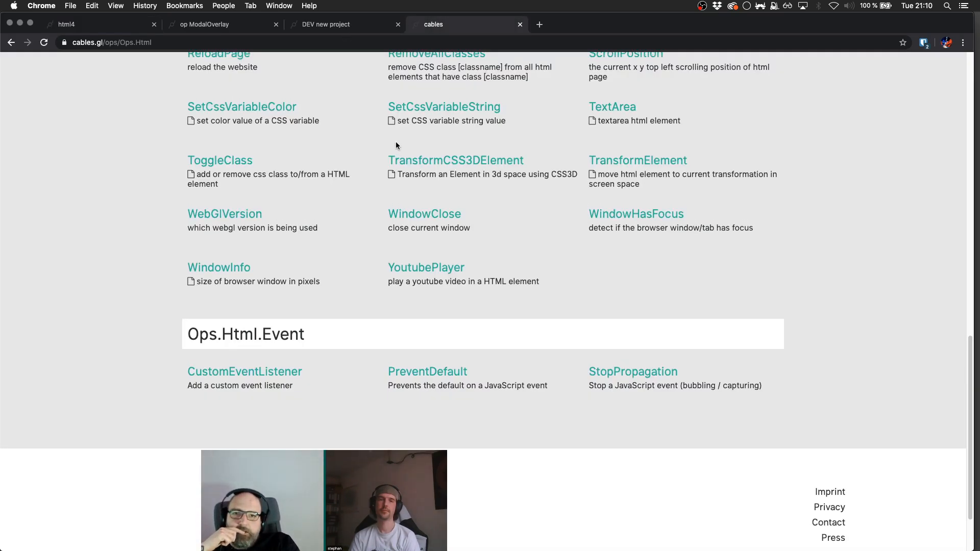
scroll(397, 145, up, 3)
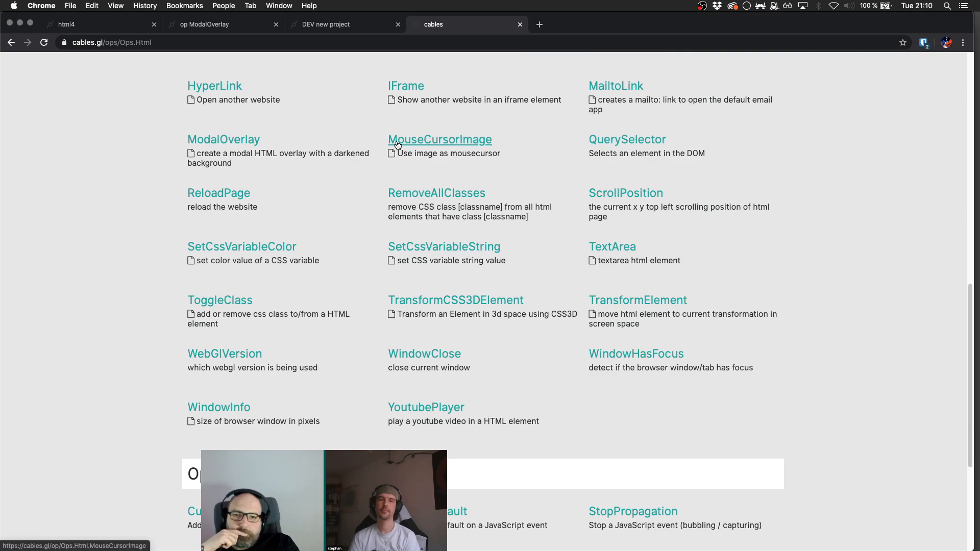
scroll(397, 145, up, 3)
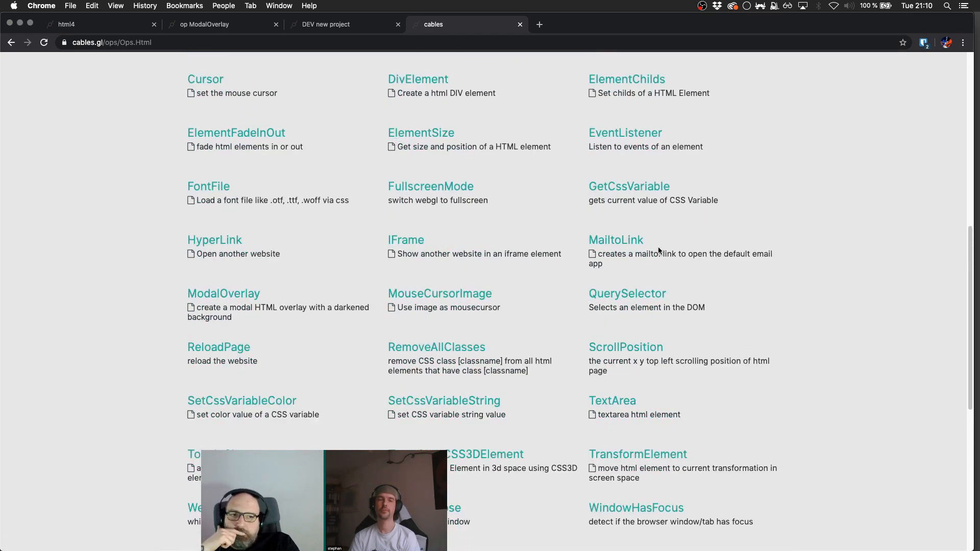
scroll(679, 244, up, 1)
scroll(679, 244, up, 5)
scroll(679, 240, up, 3)
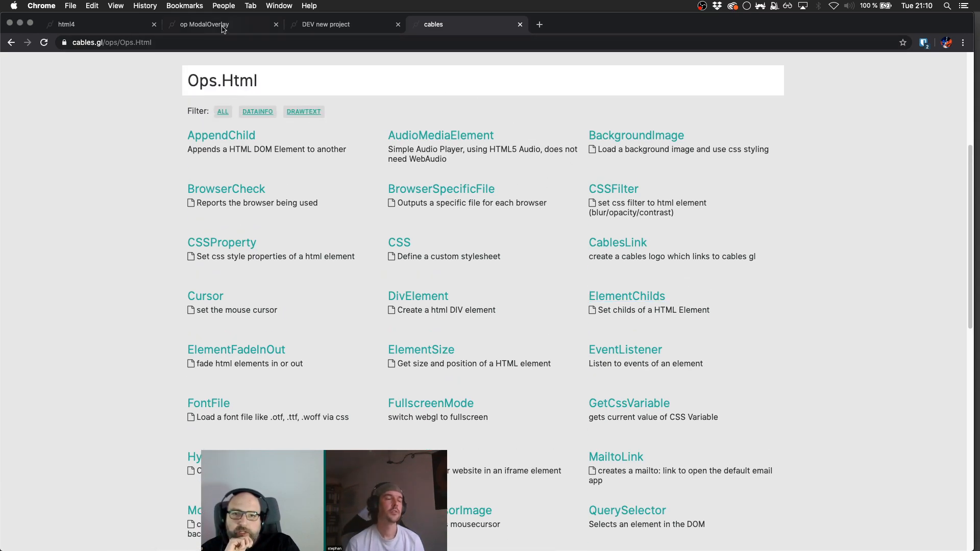
- Close the Ops.Html documentation page and return to the html4 patch to save it
middle_click(431, 28)
click(209, 27)
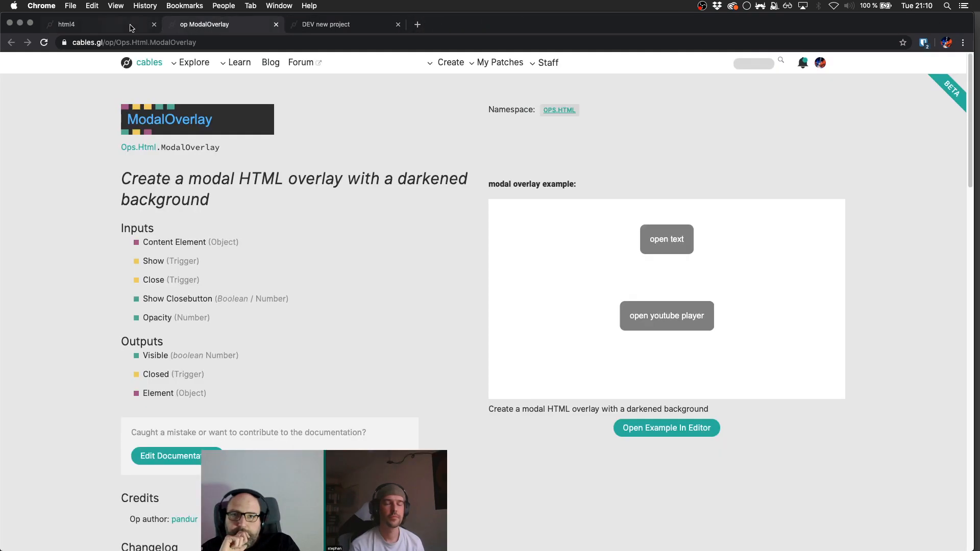
click(130, 26)
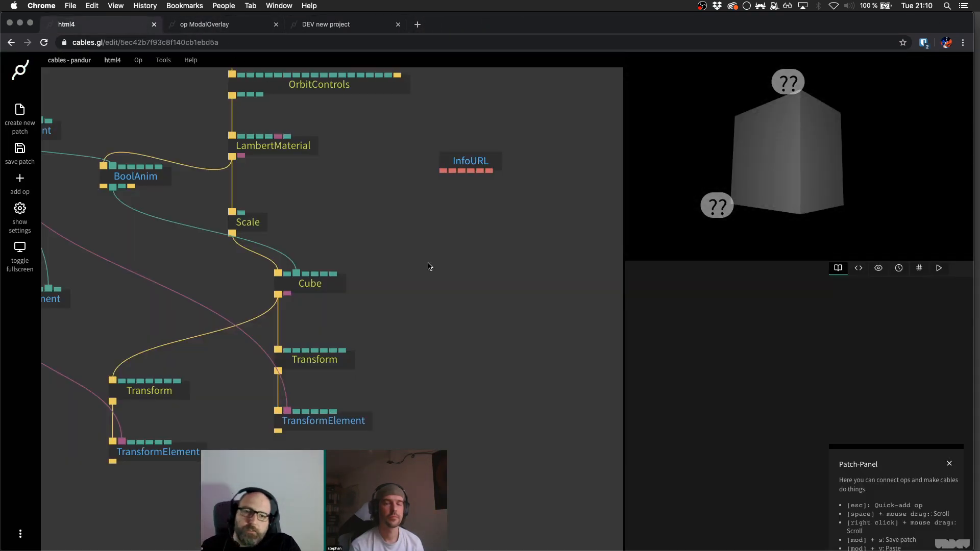
key(super+s)
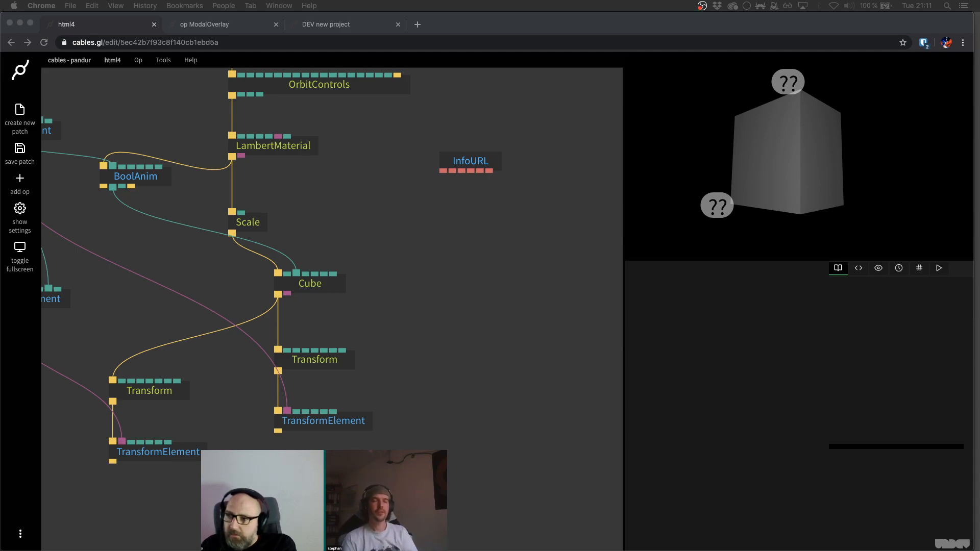
- Search the ops for scrol, add the MouseWheel op, and place it below the InfoURL op
click(455, 255)
key(Escape)
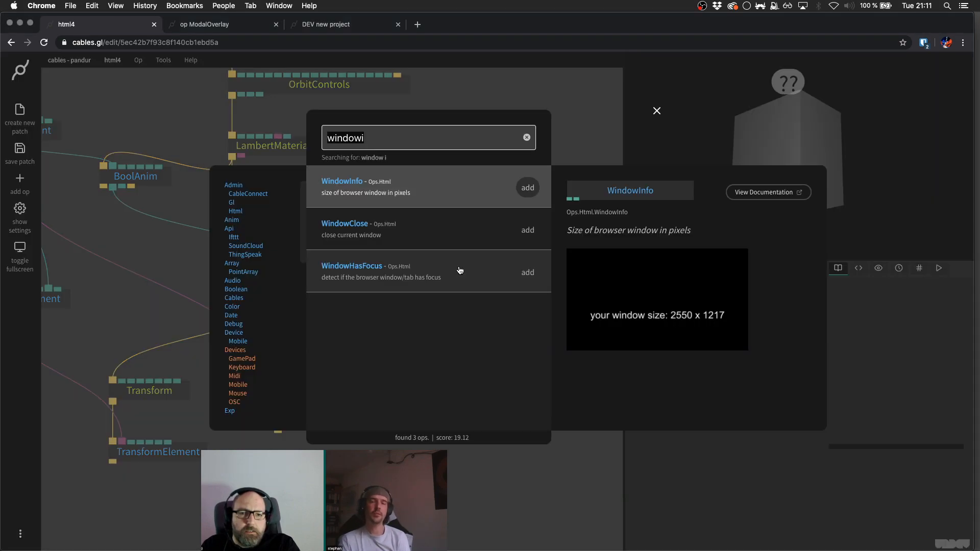
text(scrol)
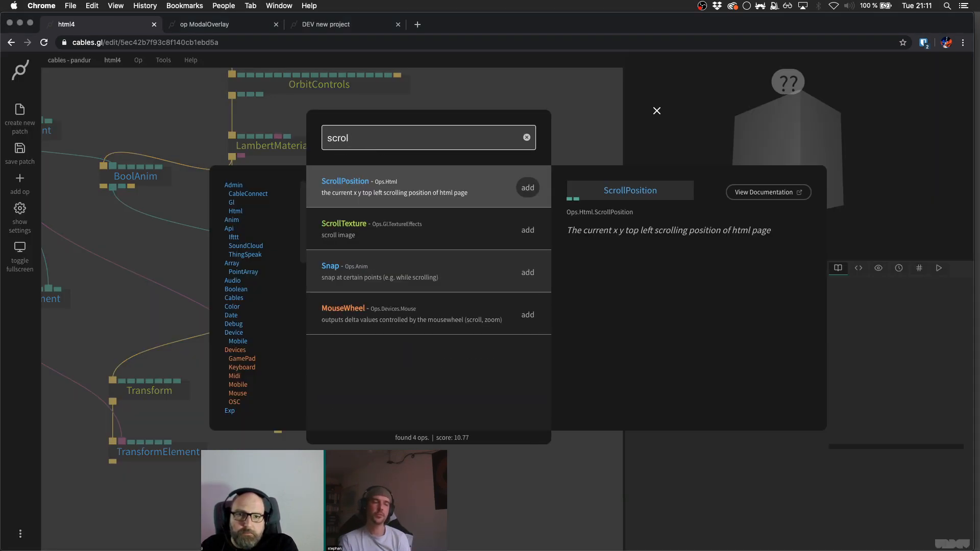
key(Down)
key(Down)
key(Down)
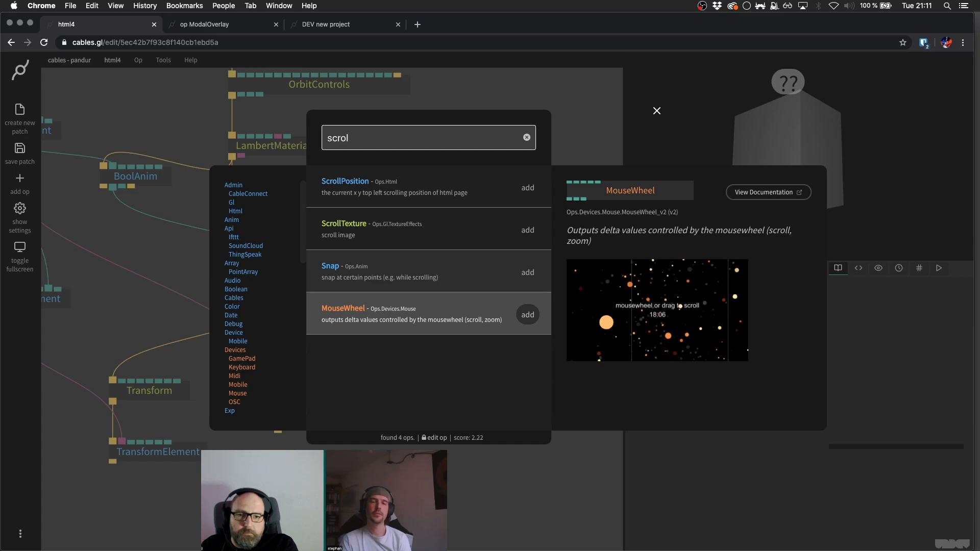
key(Return)
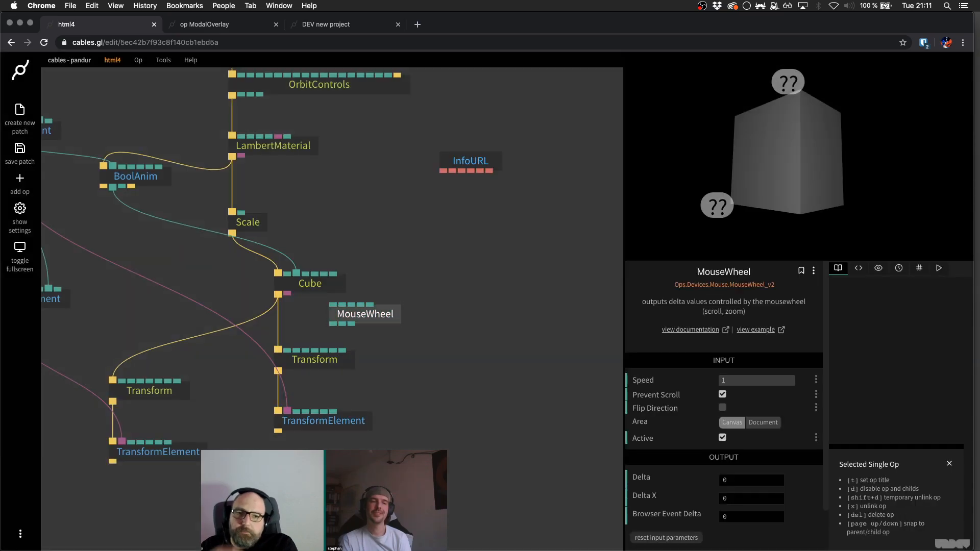
drag(384, 308, 494, 217)
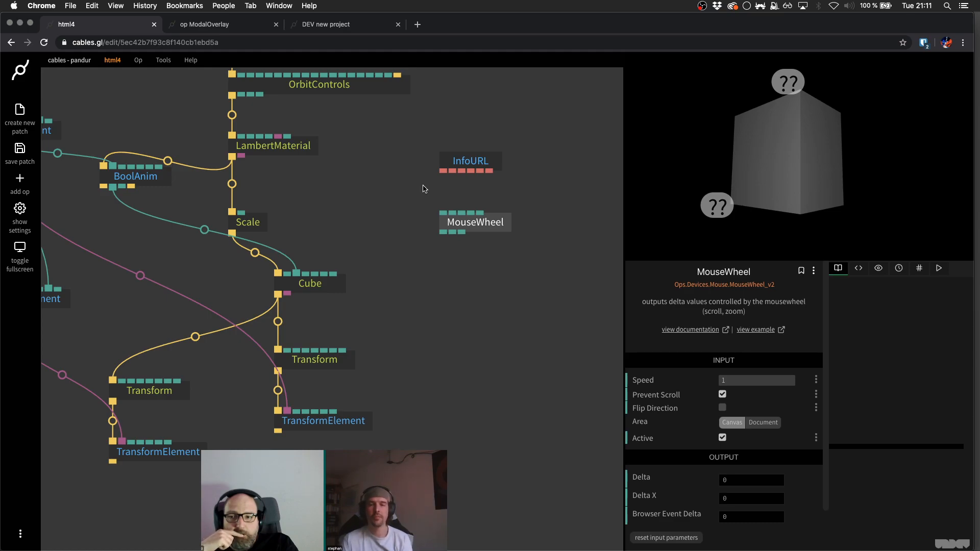
drag(423, 189, 508, 249)
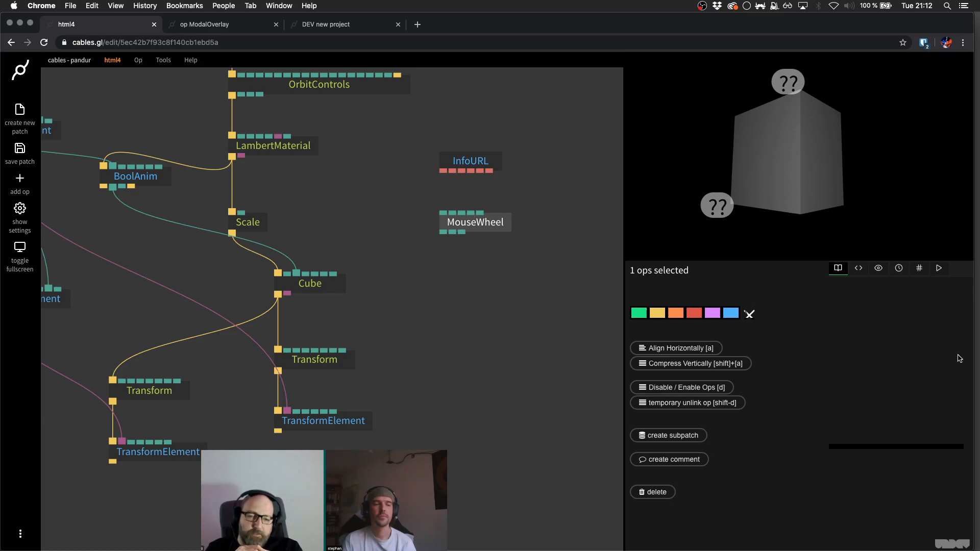
click(470, 224)
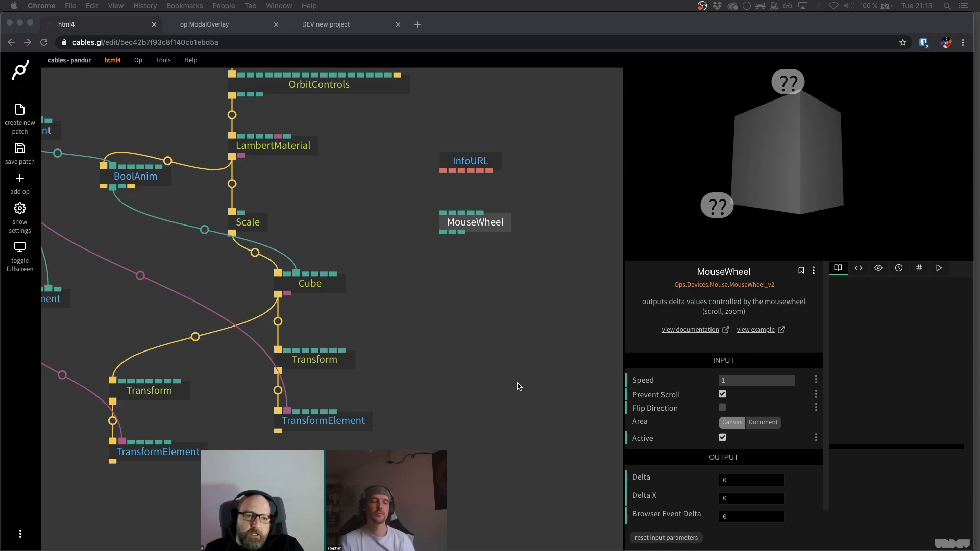
- Look over the html4 patch's op layout, from ToggleBool and MainLoop down to the Transform ops
scroll(348, 267, left, 10)
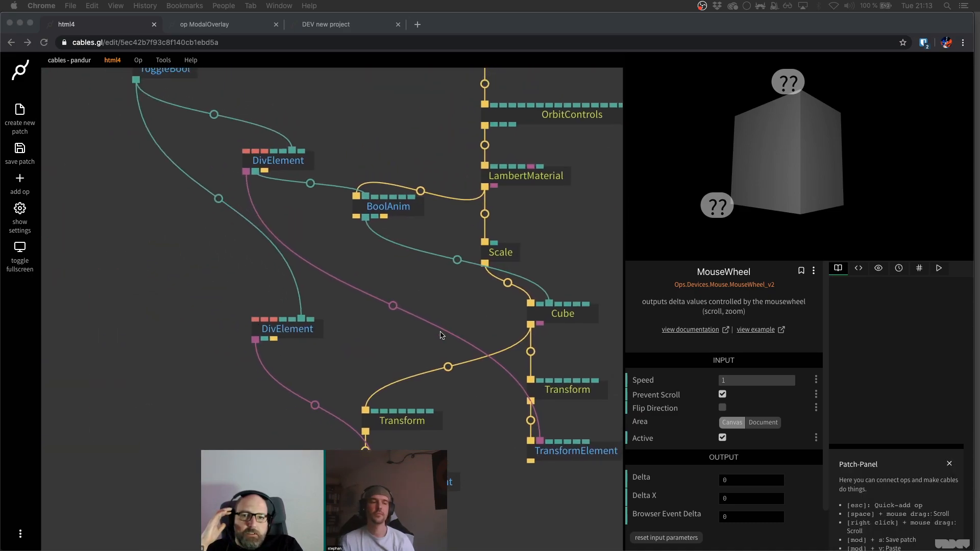
scroll(540, 267, up, 5)
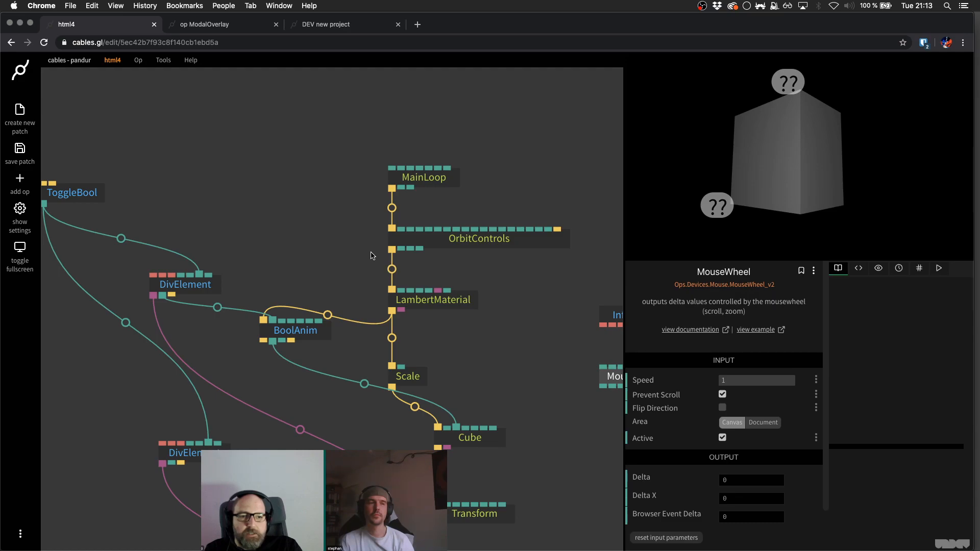
drag(275, 273, 327, 251)
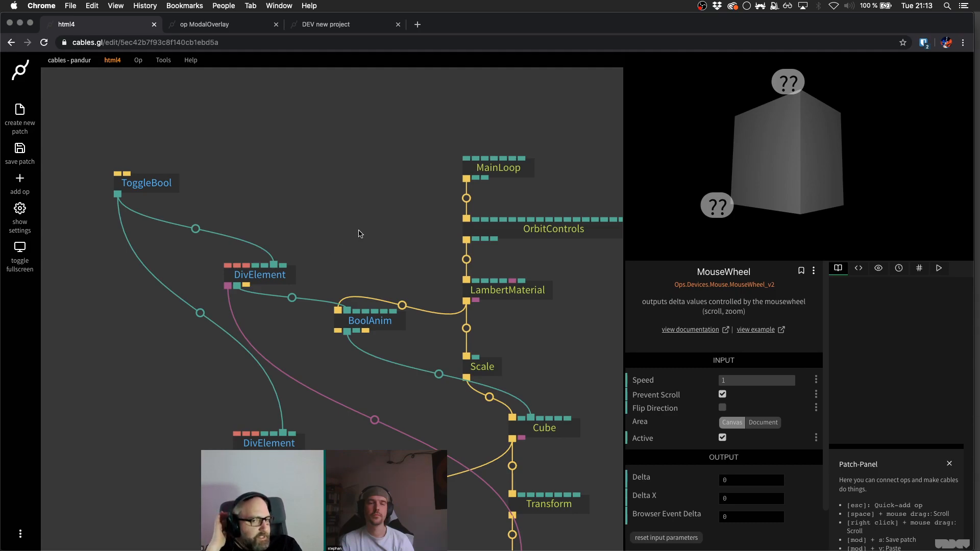
drag(386, 237, 405, 252)
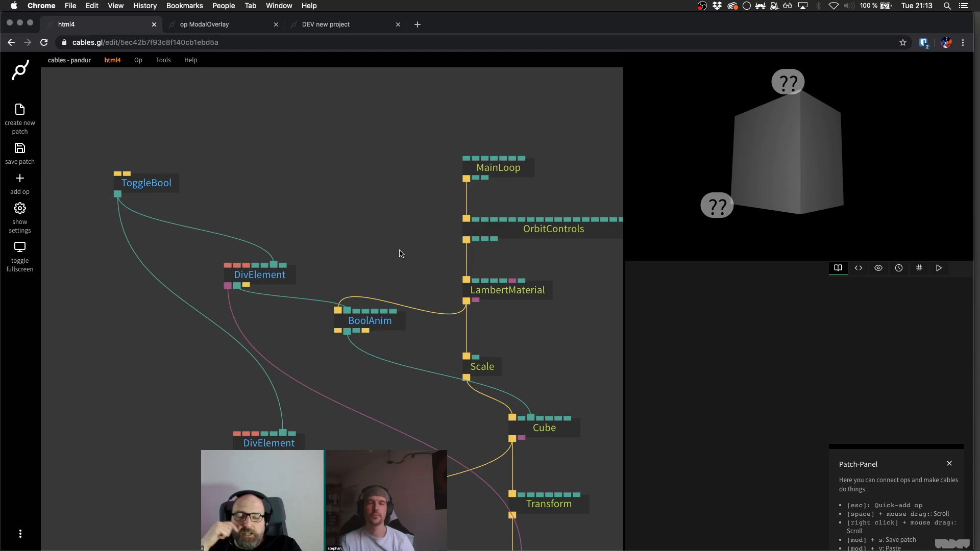
drag(371, 262, 293, 253)
scroll(471, 345, down, 3)
drag(459, 330, 438, 304)
scroll(438, 306, down, 2)
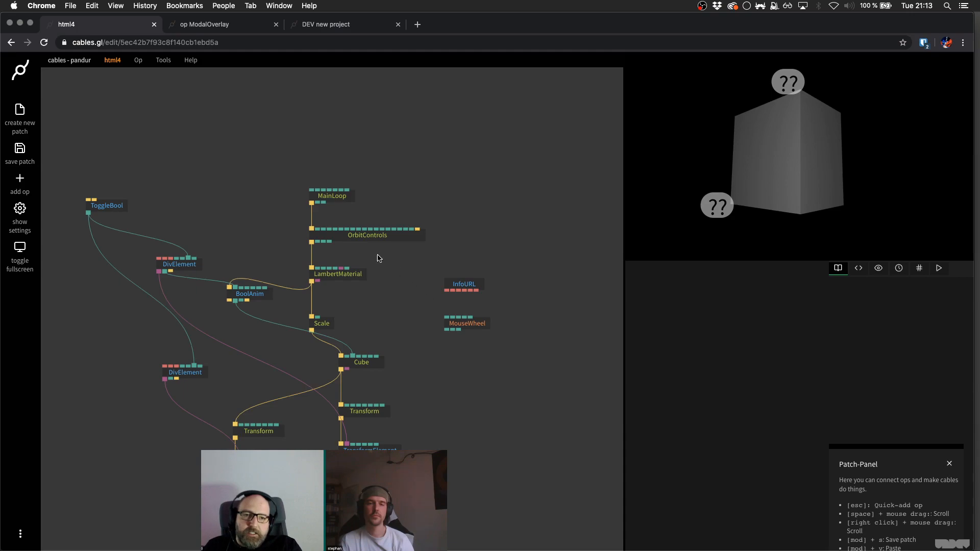
- Add an unconnected CSS op and place it beside the OrbitControls op, above InfoURL
key(Escape)
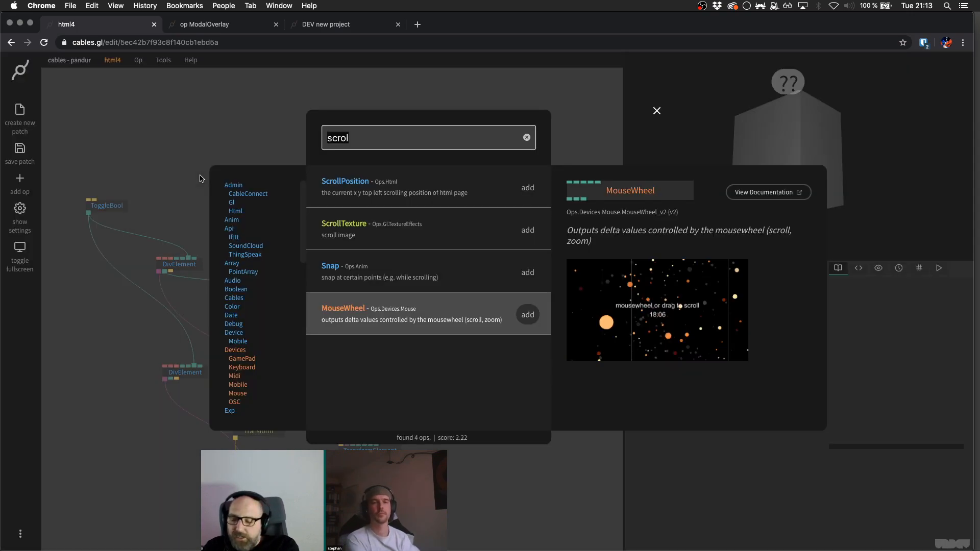
text(c)
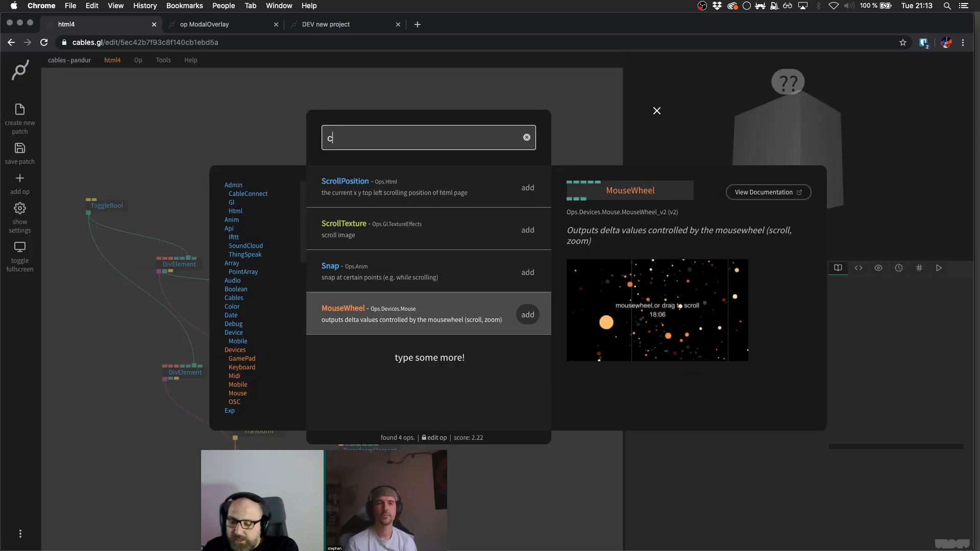
text(ss)
key(Return)
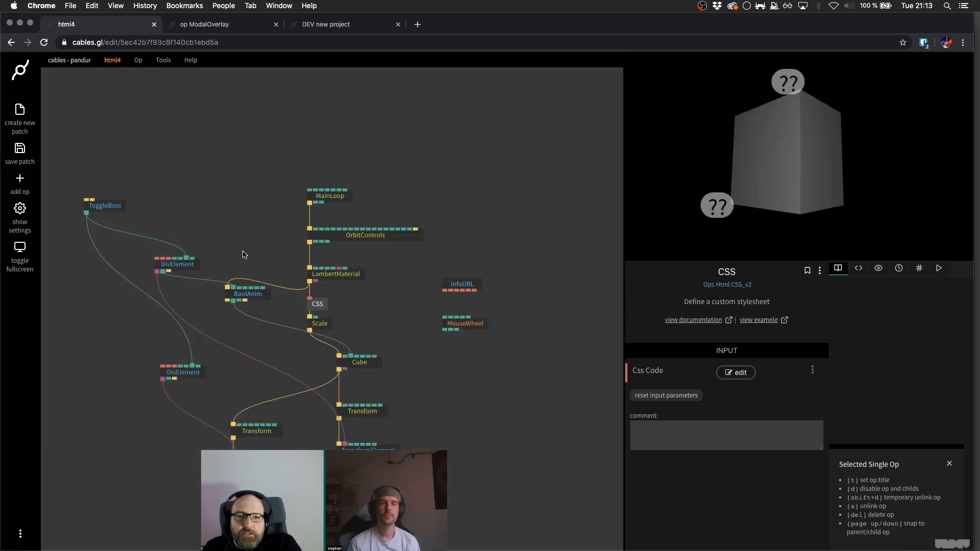
drag(317, 304, 462, 234)
click(729, 373)
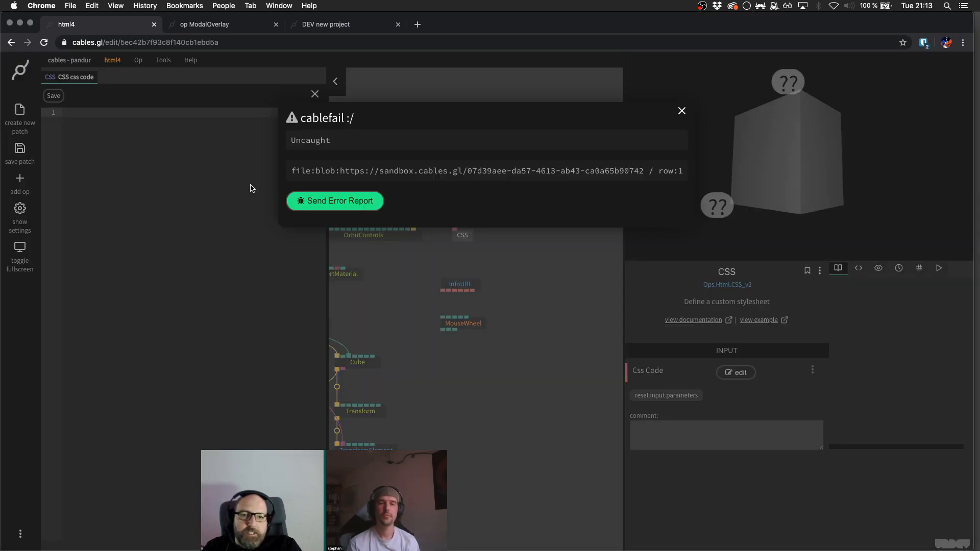
click(216, 204)
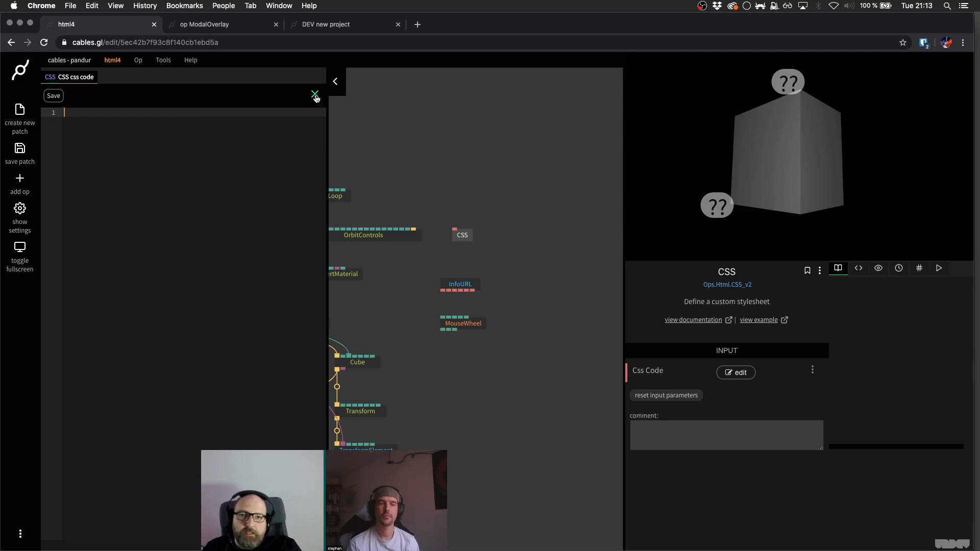
click(314, 96)
- Align the CSS, InfoURL and MouseWheel ops in one column
drag(439, 210, 528, 361)
click(529, 357)
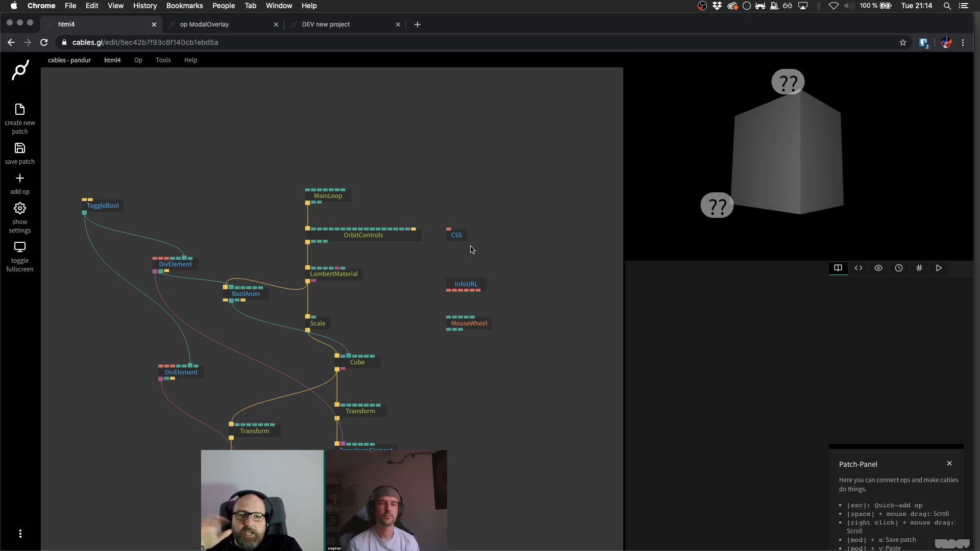
- Open the CSS op's Css Code for editing and start an empty rule for body
click(457, 236)
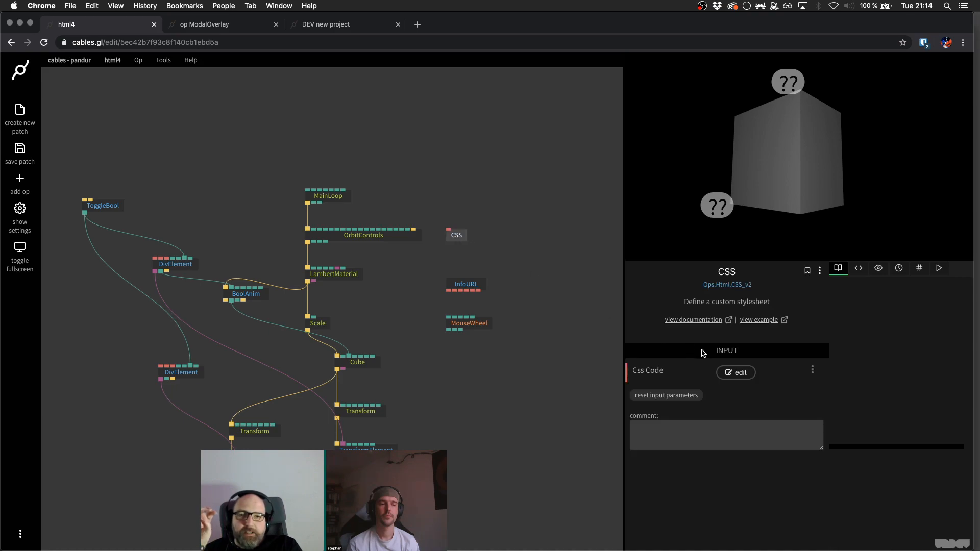
click(736, 373)
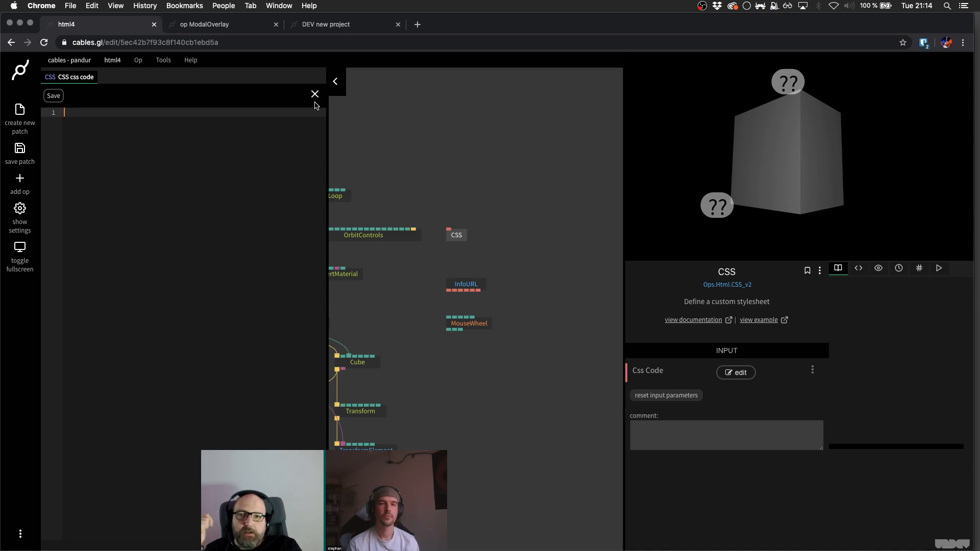
text(body)
key(Return)
text({)
key(Return)
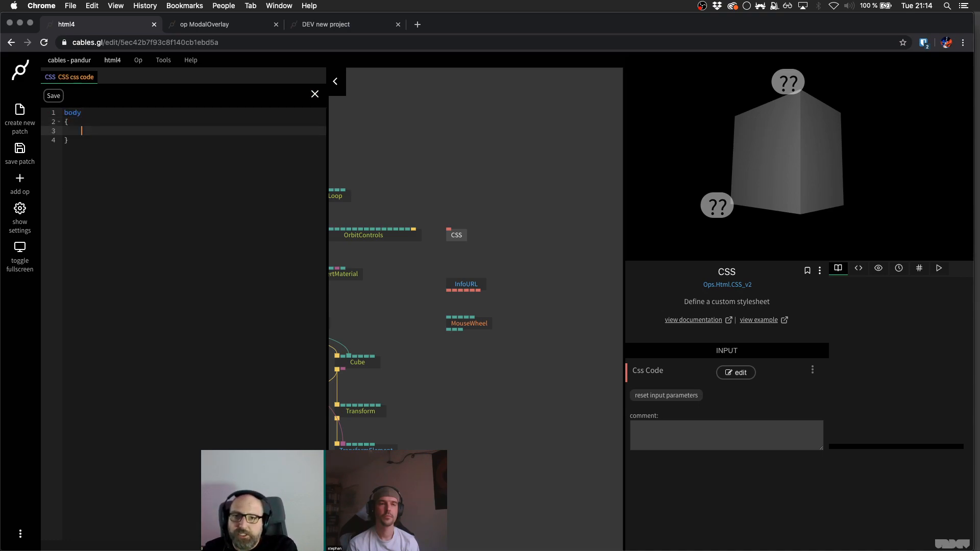
- Give the body rule a border of 10px solid red and save the CSS code
text(border:10xp)
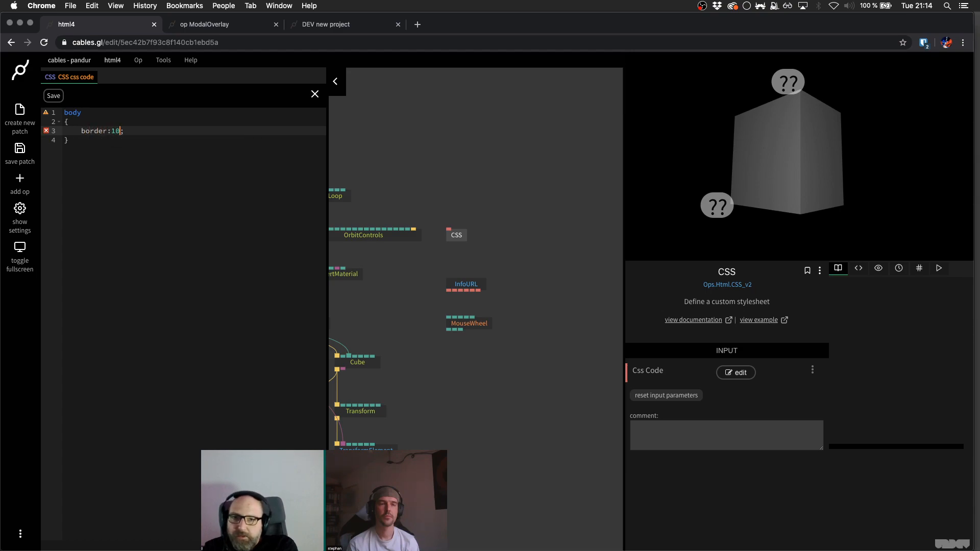
key(BackSpace)
key(BackSpace)
text(ps)
key(Delete)
text(x)
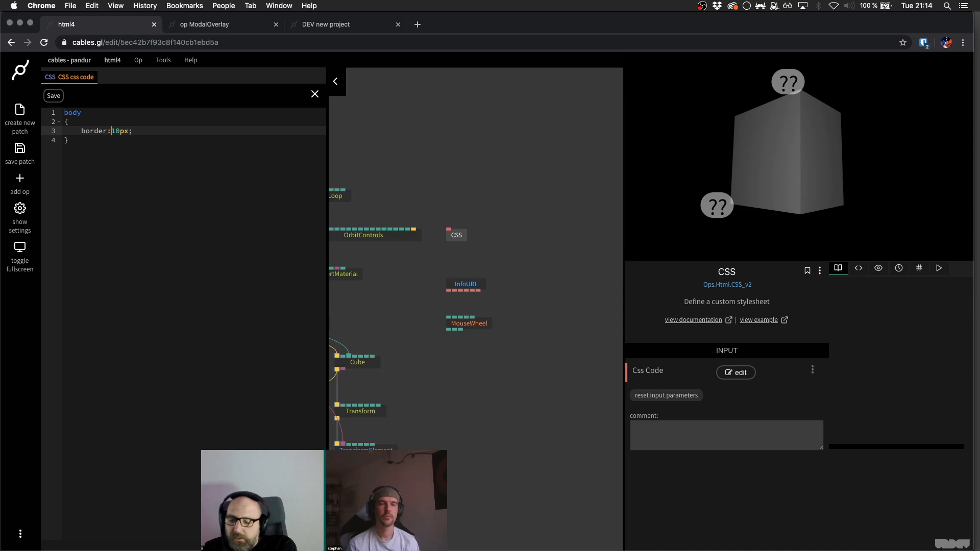
text(s)
key(BackSpace)
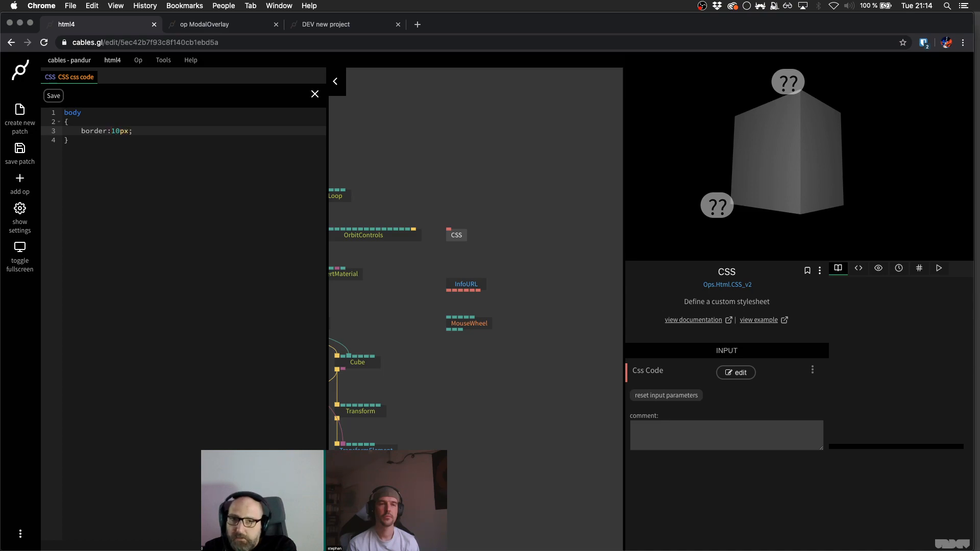
text(solid red)
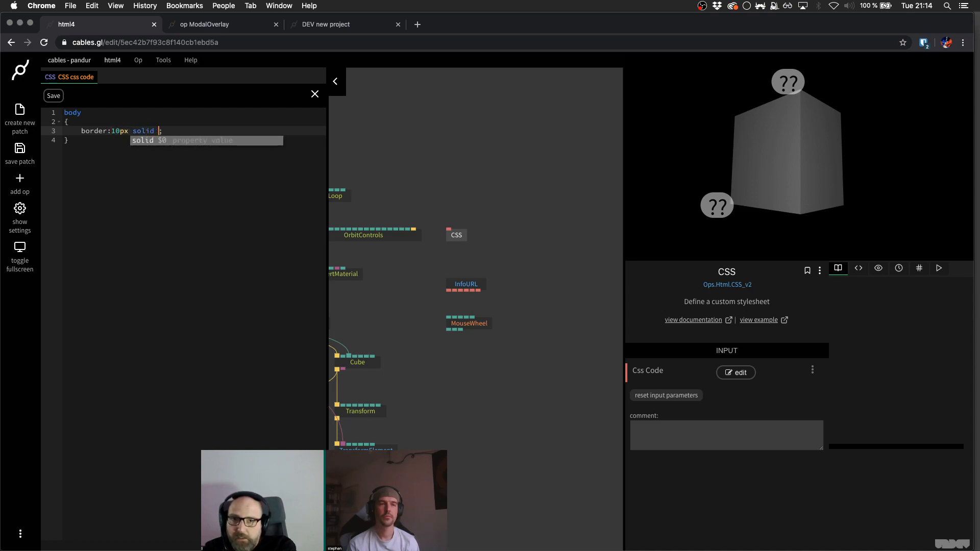
key(ctrl+s)
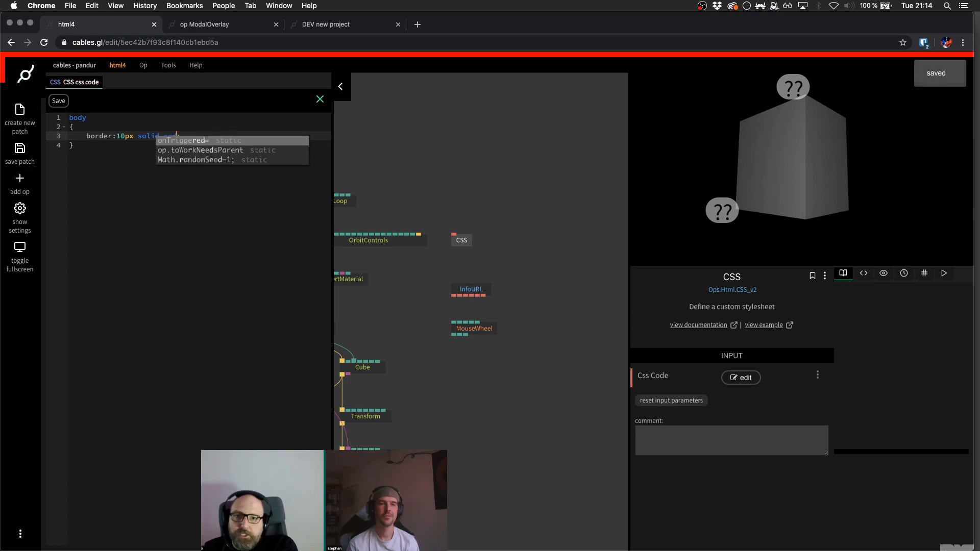
- Add a div rule below the body rule with border:1px red and save the CSS code
text(;)
key(Down)
key(Return)
key(Return)
text(div)
key(Return)
text({)
key(Return)
text(border:1xps ;)
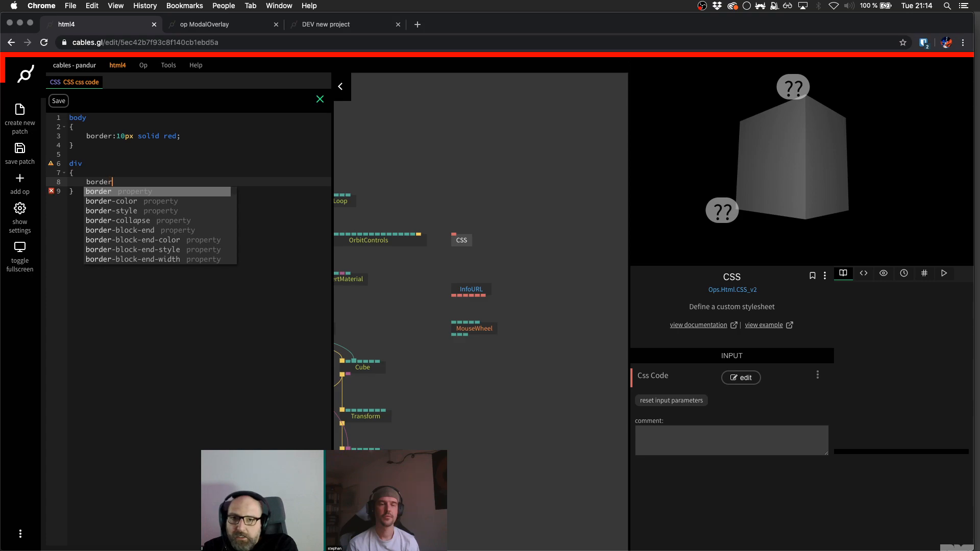
key(Left)
key(BackSpace)
key(BackSpace)
key(BackSpace)
key(BackSpace)
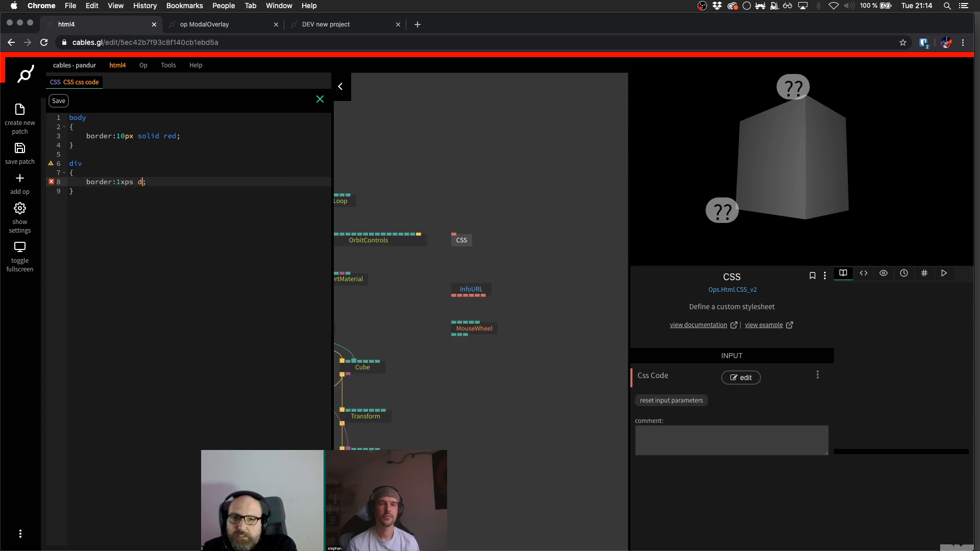
text(px red;)
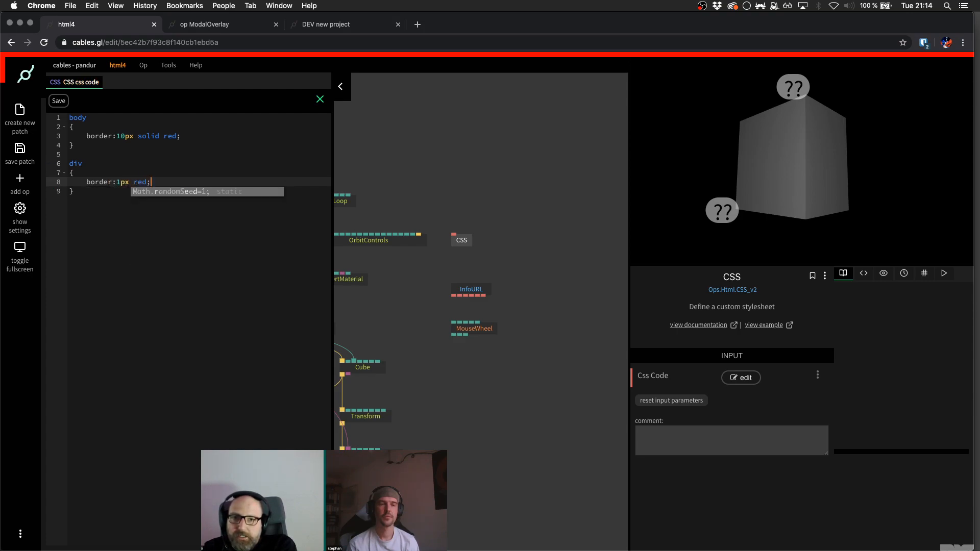
key(super+s)
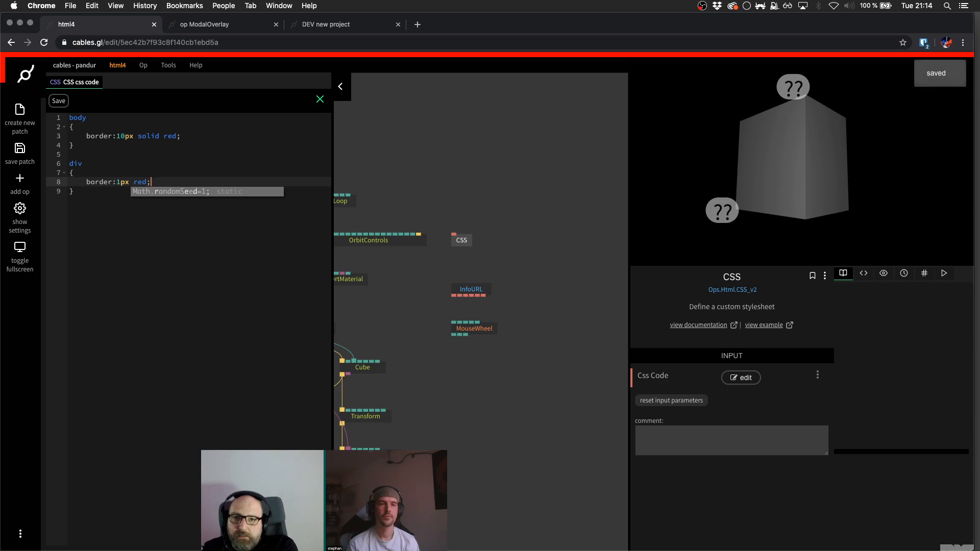
- Insert solid into the div rule's border so it reads 1px solid red, and save the code
key(Escape)
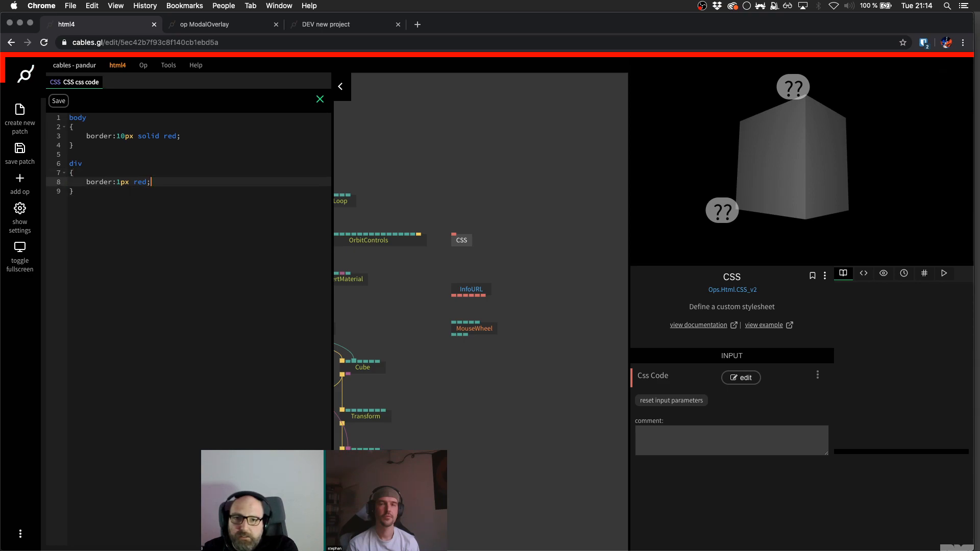
text(solid)
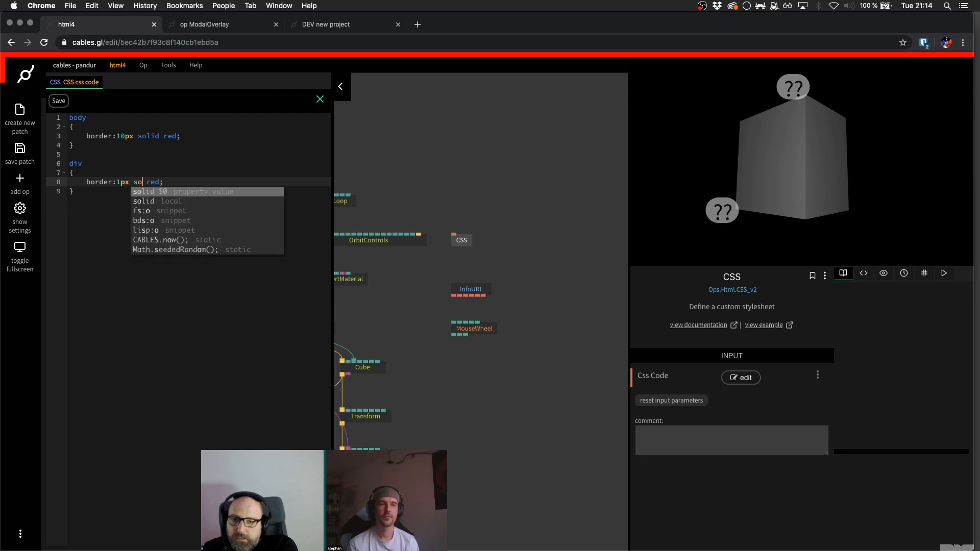
key(super+s)
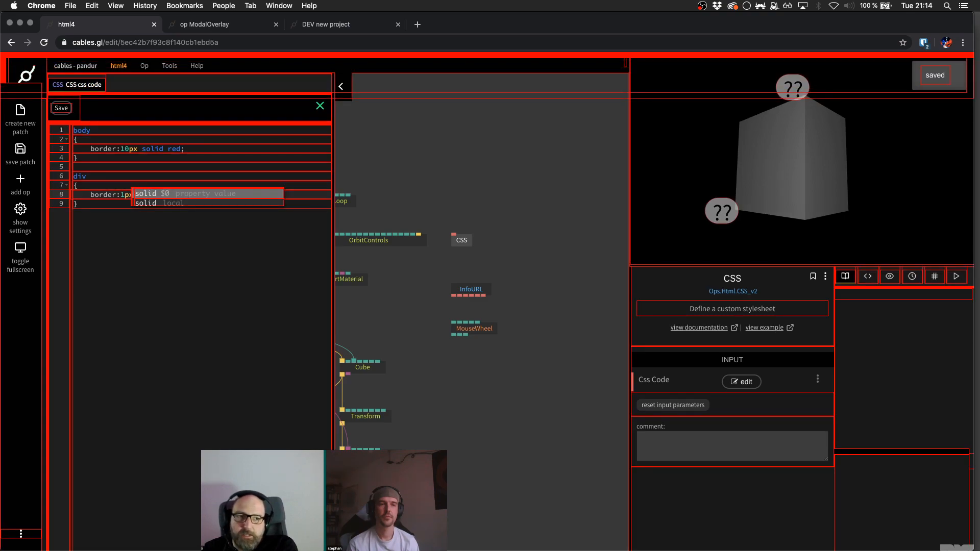
key(Escape)
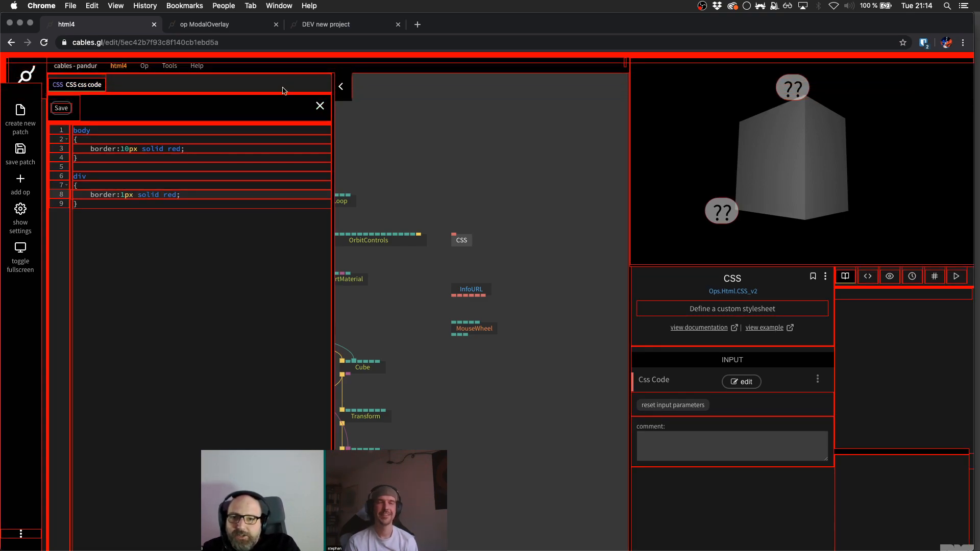
- Delete the div rule from the CSS code and save it, keeping the body rule
key(Down)
key(Up)
key(Up)
key(Up)
key(Up)
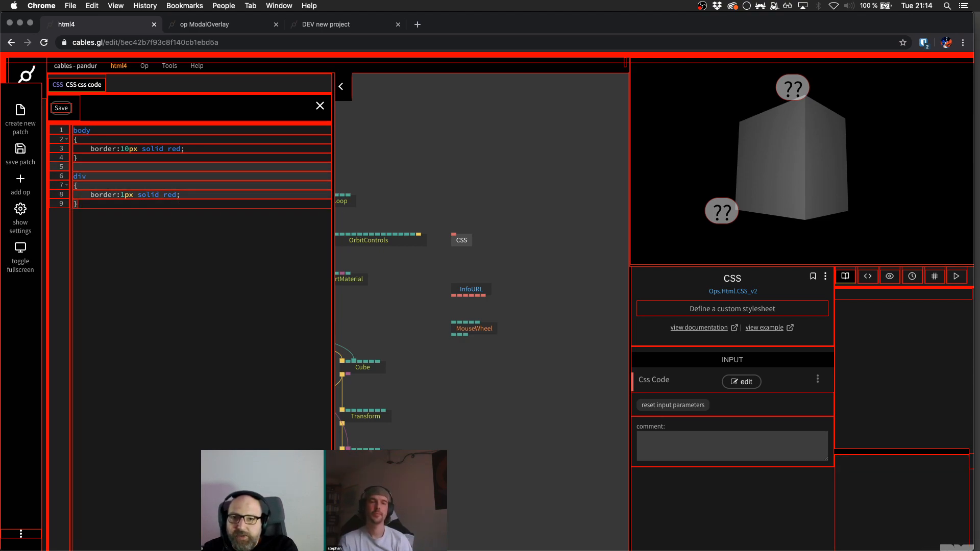
key(Down)
key(shift+ctrl+End)
key(Delete)
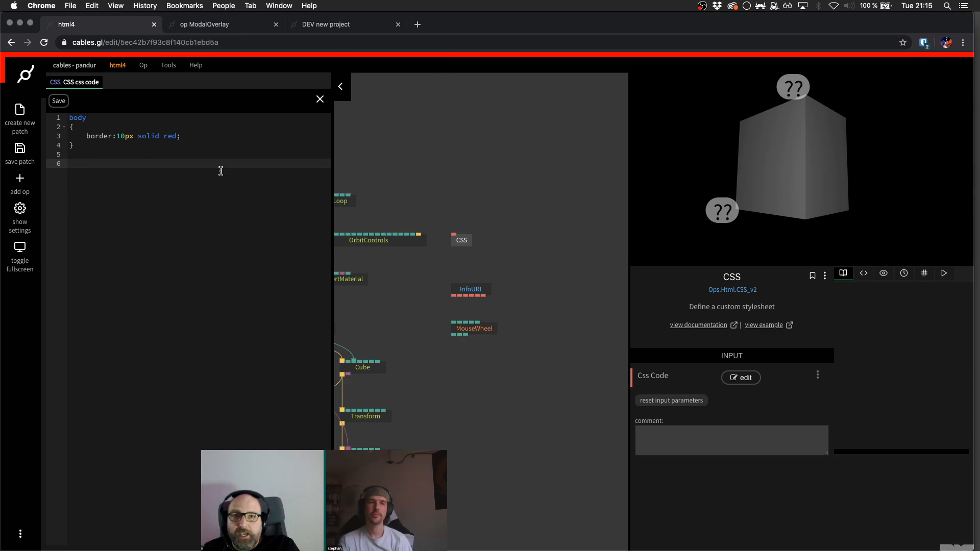
key(super+a)
key(BackSpace)
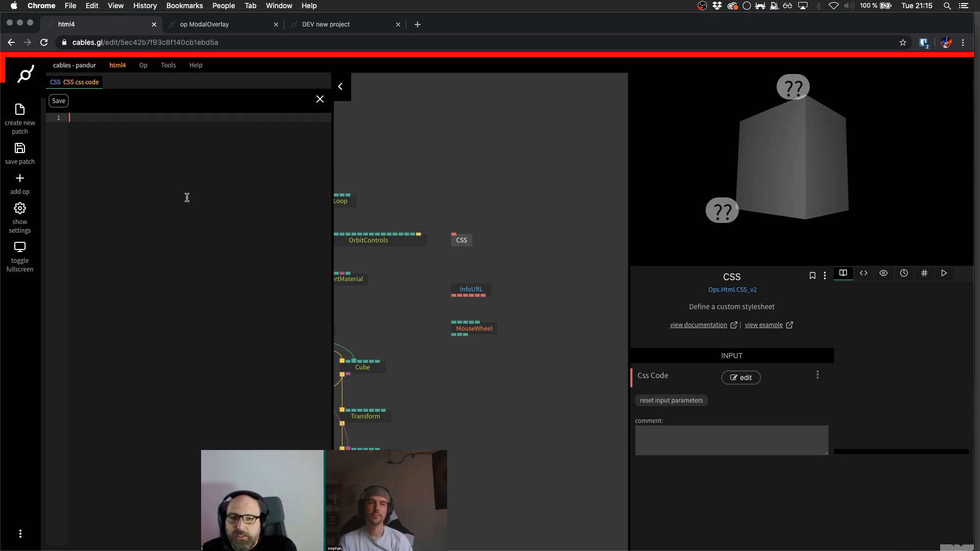
key(super+z)
- Insert a blank line above the body rule, delete the rule, and save the CSS code
key(Left)
key(shift+Down)
key(shift+Down)
key(shift+Down)
key(shift+Down)
key(Left)
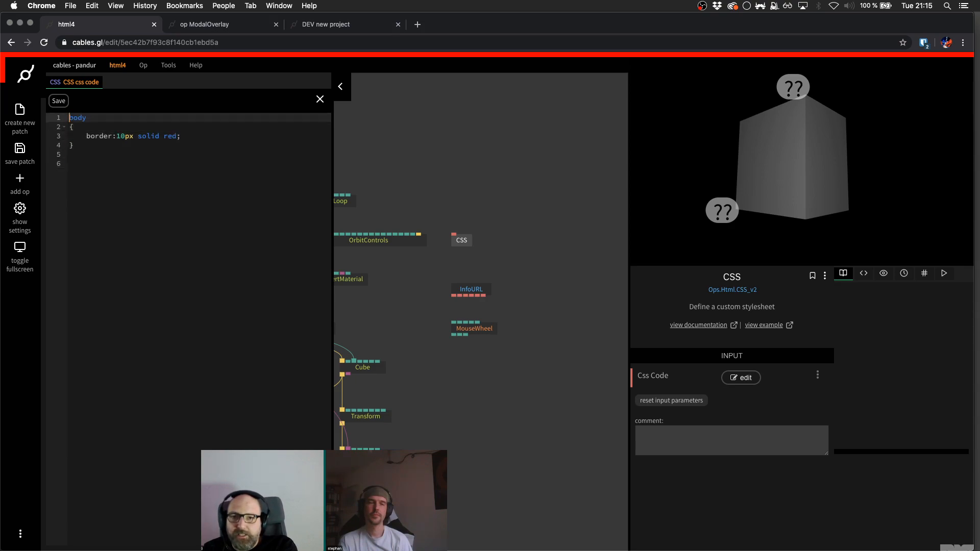
key(Return)
key(super+s)
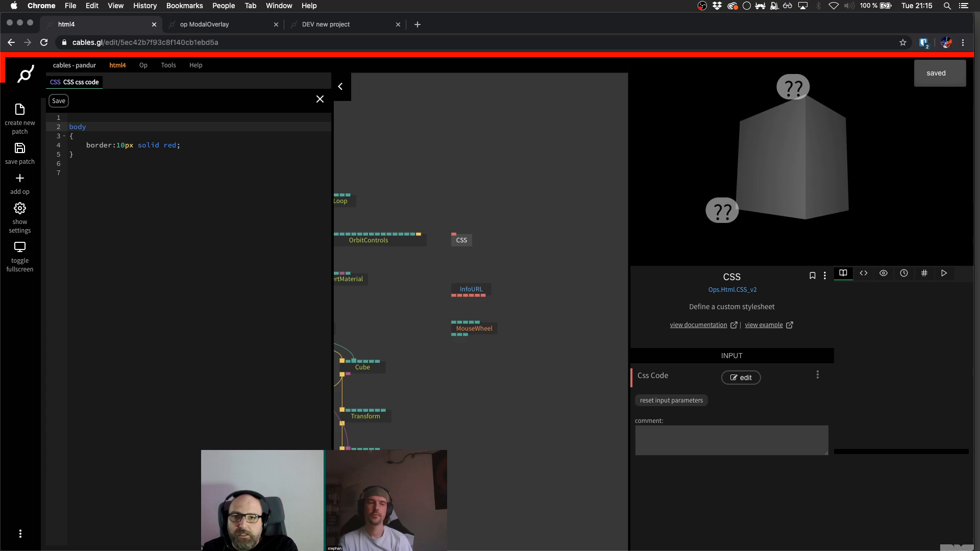
key(shift+super+Down)
key(BackSpace)
key(super+s)
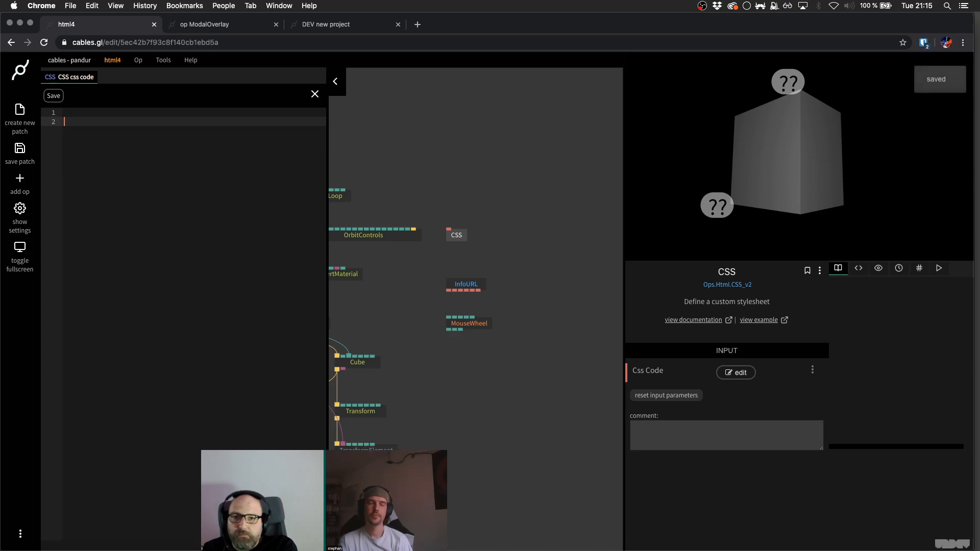
- Close the CSS code editor, deselect the op, and switch to the DEV new project browser tab
drag(486, 205, 458, 250)
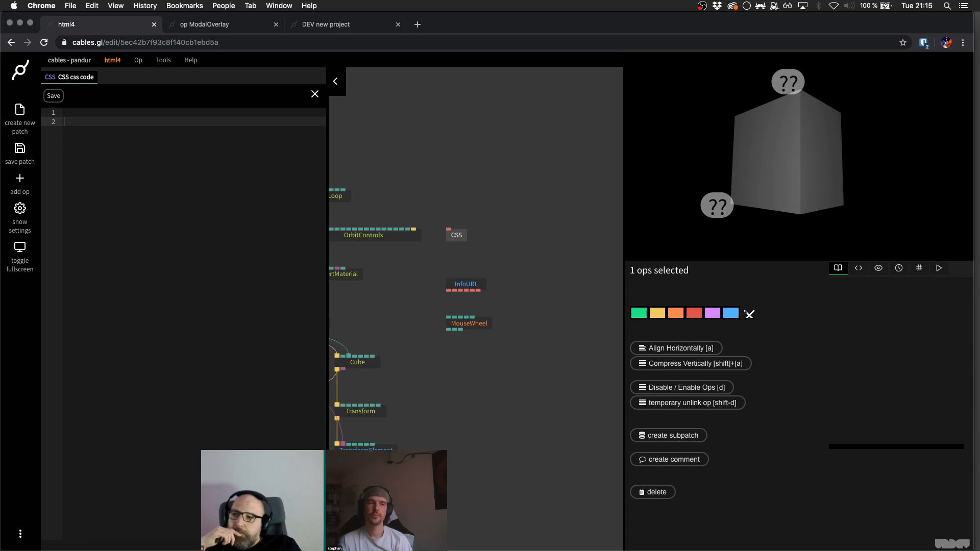
click(313, 95)
click(277, 157)
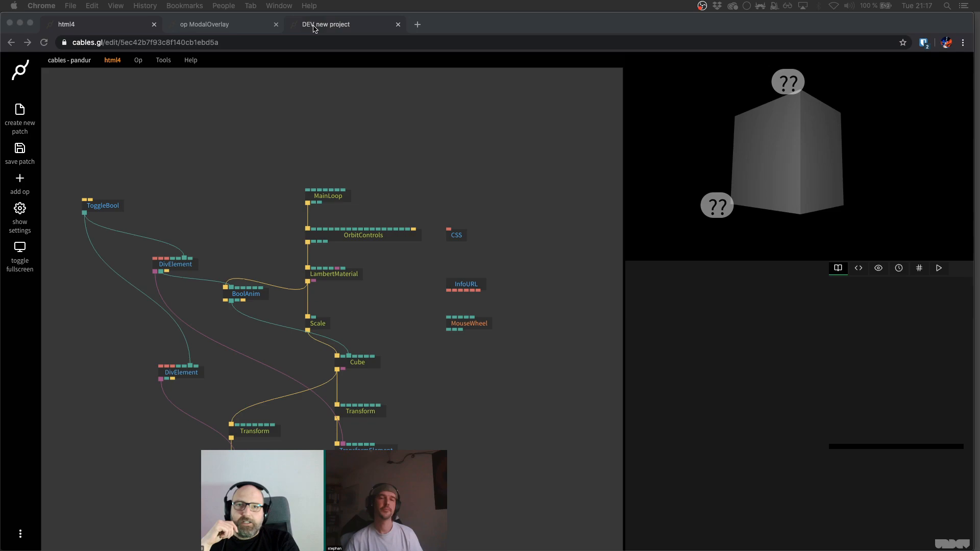
click(205, 24)
click(326, 26)
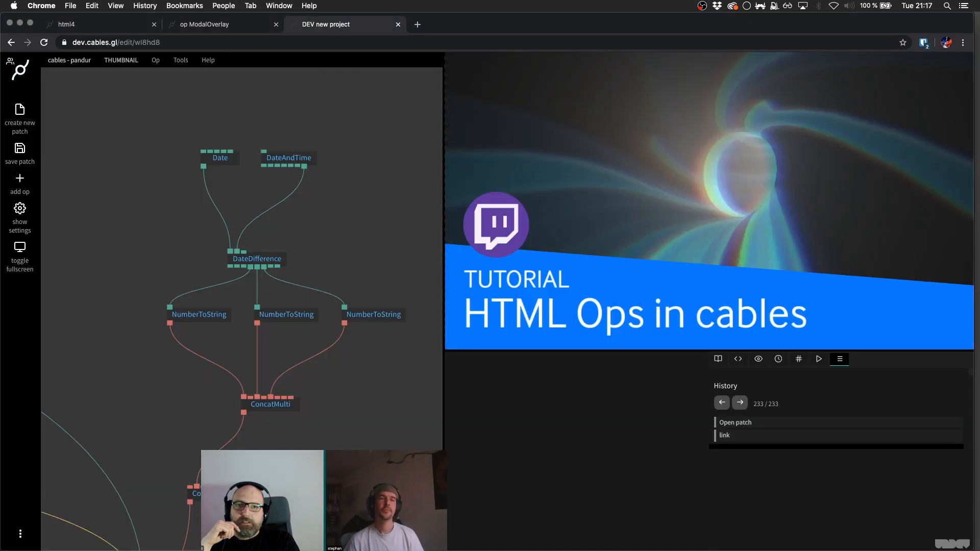